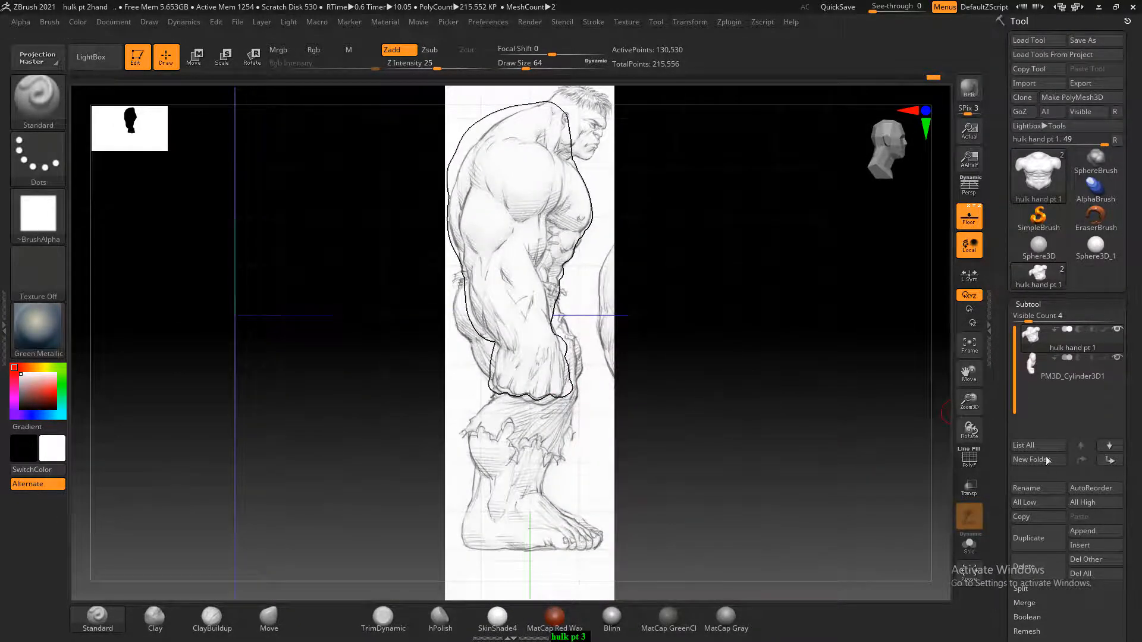
Append a Cylinder3D to the torso's subtools and make the new cylinder the active subtool
{"action": "left_click_drag", "start_coordinate": [848, 428], "coordinate": [905, 541]}
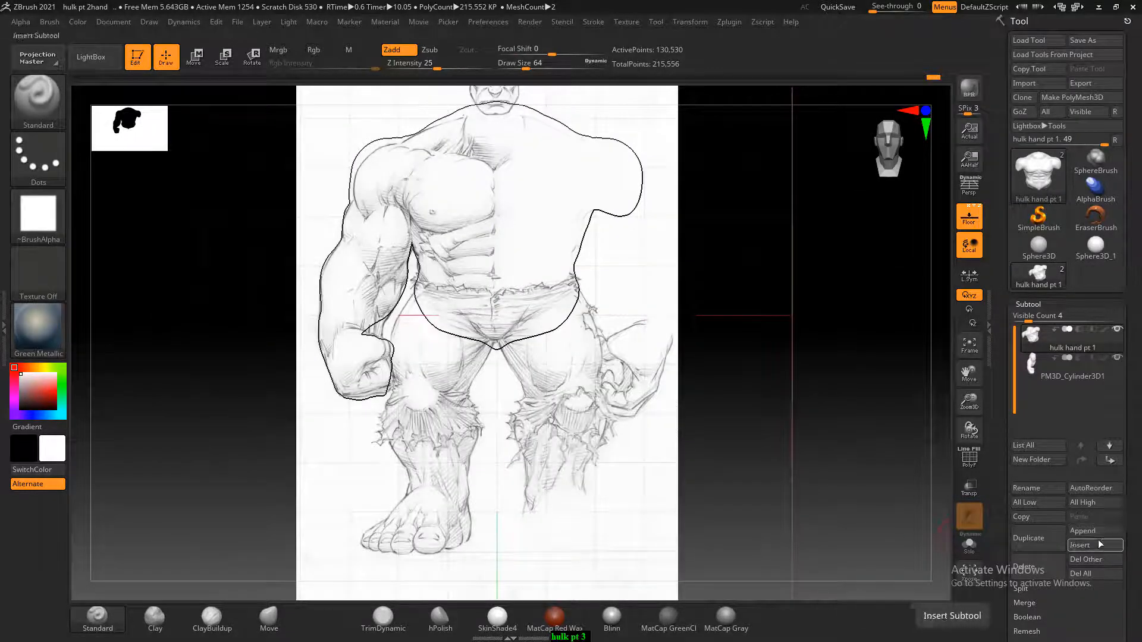
{"action": "left_click", "coordinate": [1082, 531]}
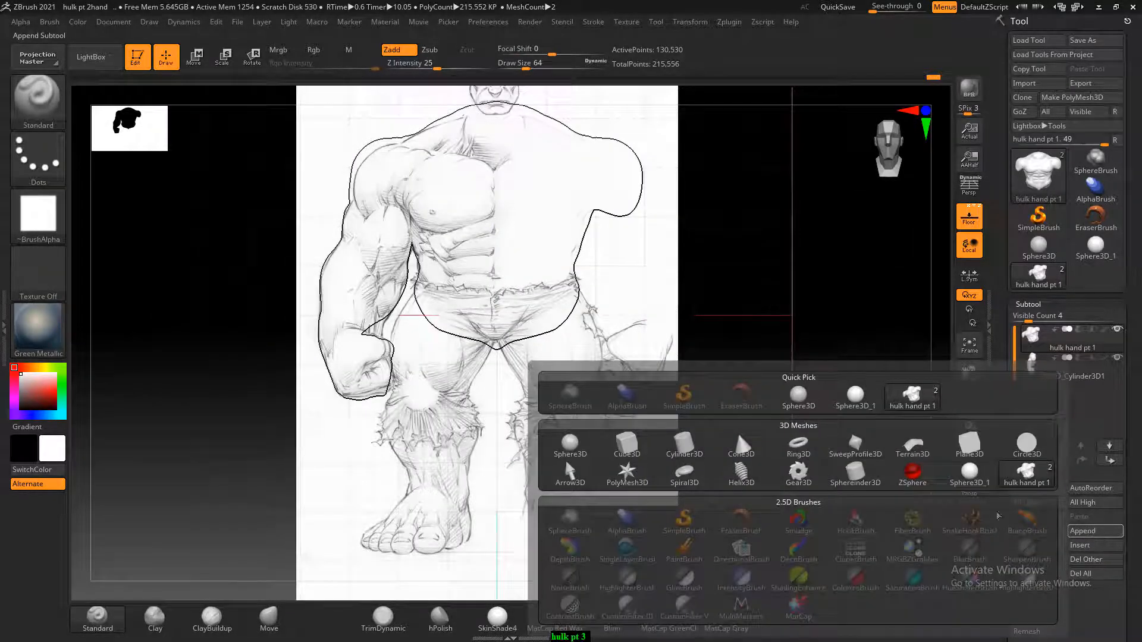
{"action": "left_click", "coordinate": [669, 453]}
{"action": "left_click_drag", "start_coordinate": [683, 448], "coordinate": [864, 469]}
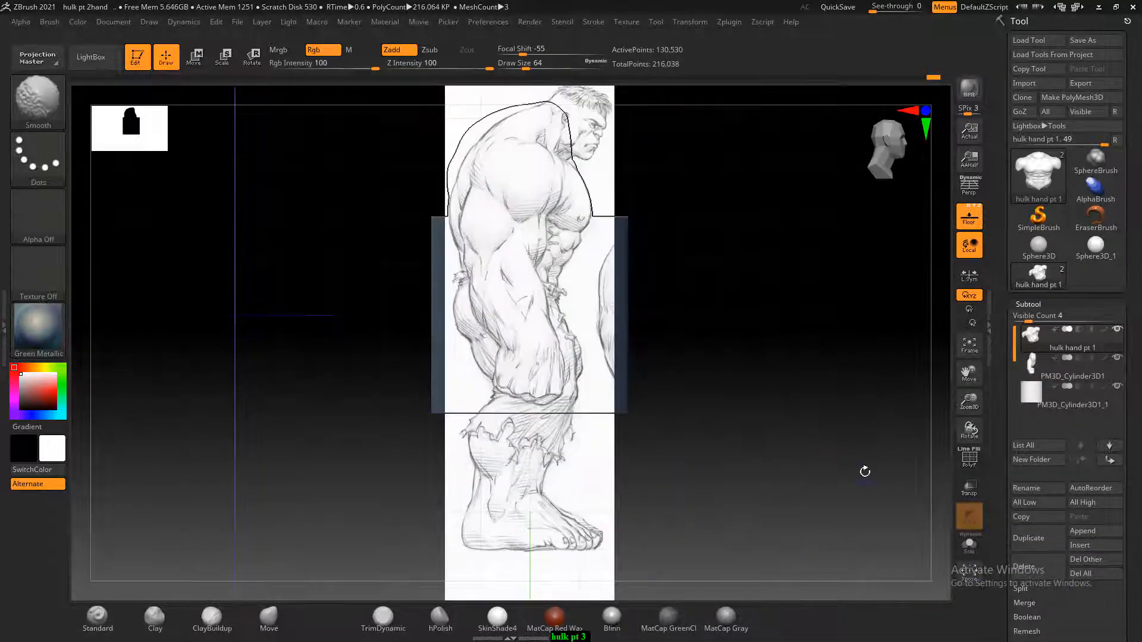
{"action": "left_click", "coordinate": [1032, 397]}
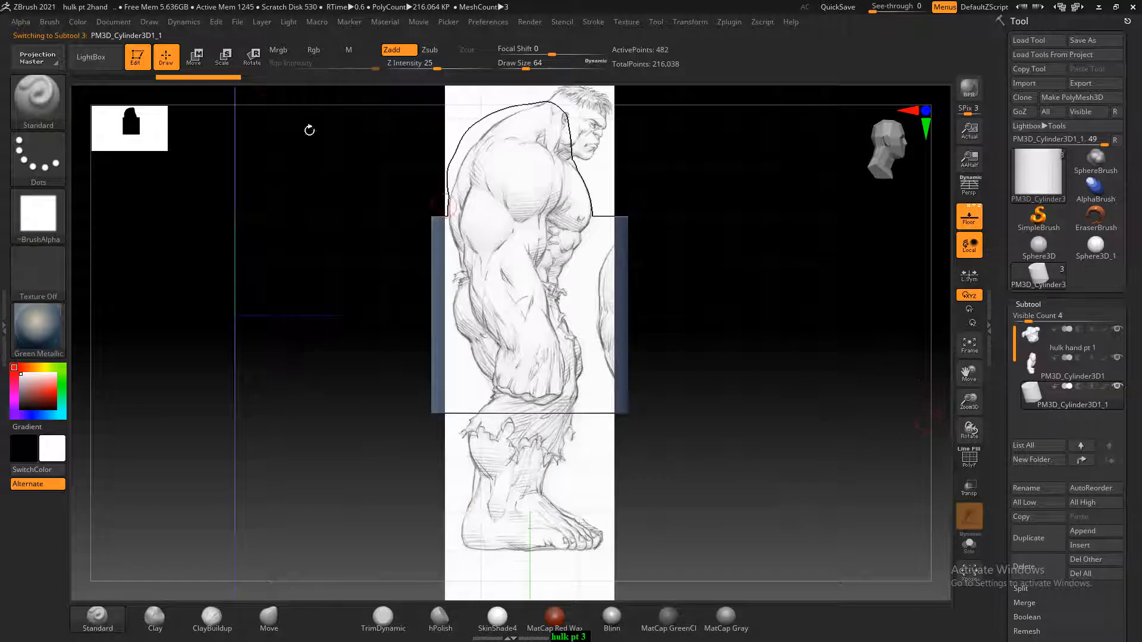
Scale the cylinder down uniformly, hide the floor reference, and lower the cylinder to just below the torso
{"action": "left_click", "coordinate": [220, 57]}
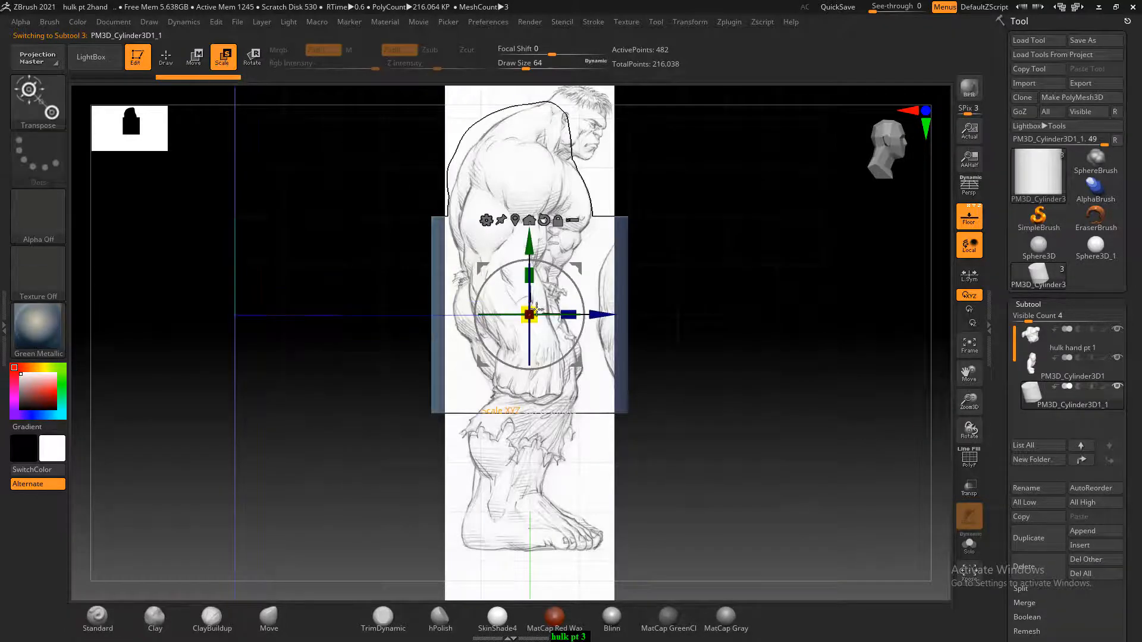
{"action": "left_click_drag", "start_coordinate": [536, 310], "coordinate": [515, 331]}
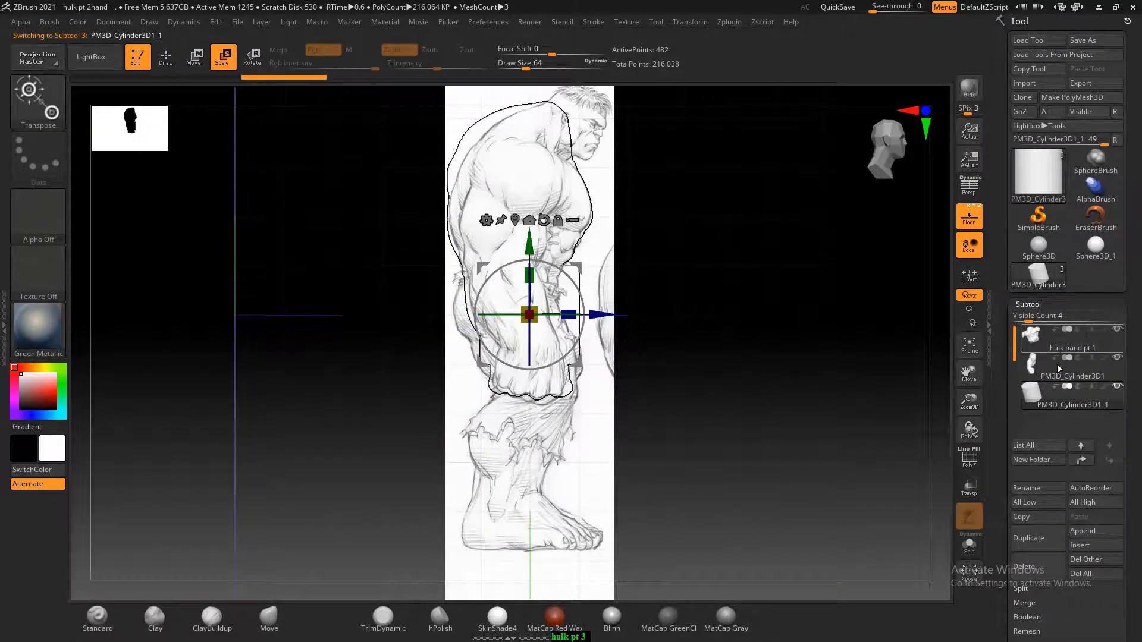
{"action": "left_click", "coordinate": [968, 220]}
{"action": "left_click_drag", "start_coordinate": [769, 319], "coordinate": [792, 344]}
{"action": "left_click_drag", "start_coordinate": [527, 247], "coordinate": [633, 408]}
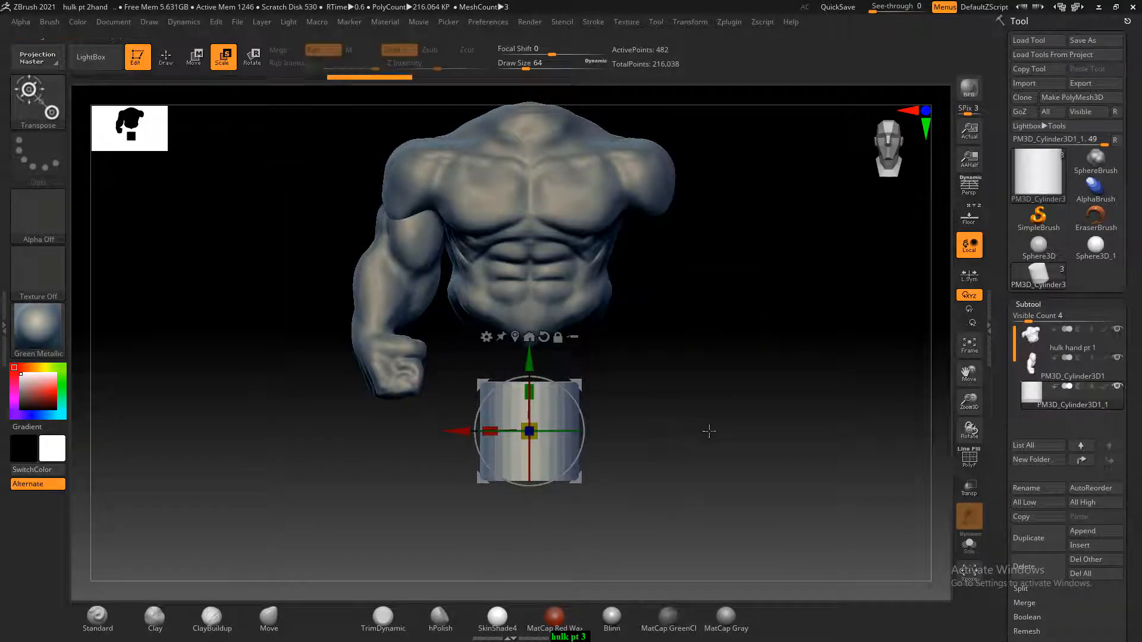
Shrink the cylinder further and shift it sideways from the body's centre toward the sculpted arm
{"action": "left_click_drag", "start_coordinate": [706, 434], "coordinate": [632, 446]}
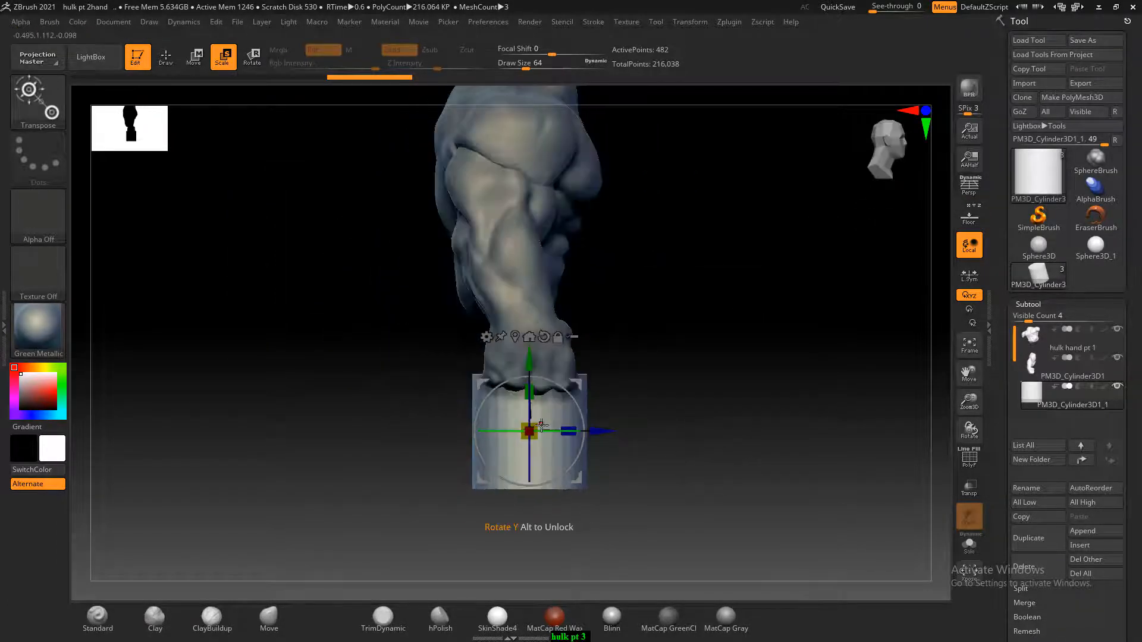
{"action": "left_click_drag", "start_coordinate": [528, 428], "coordinate": [509, 417]}
{"action": "left_click_drag", "start_coordinate": [750, 404], "coordinate": [690, 441]}
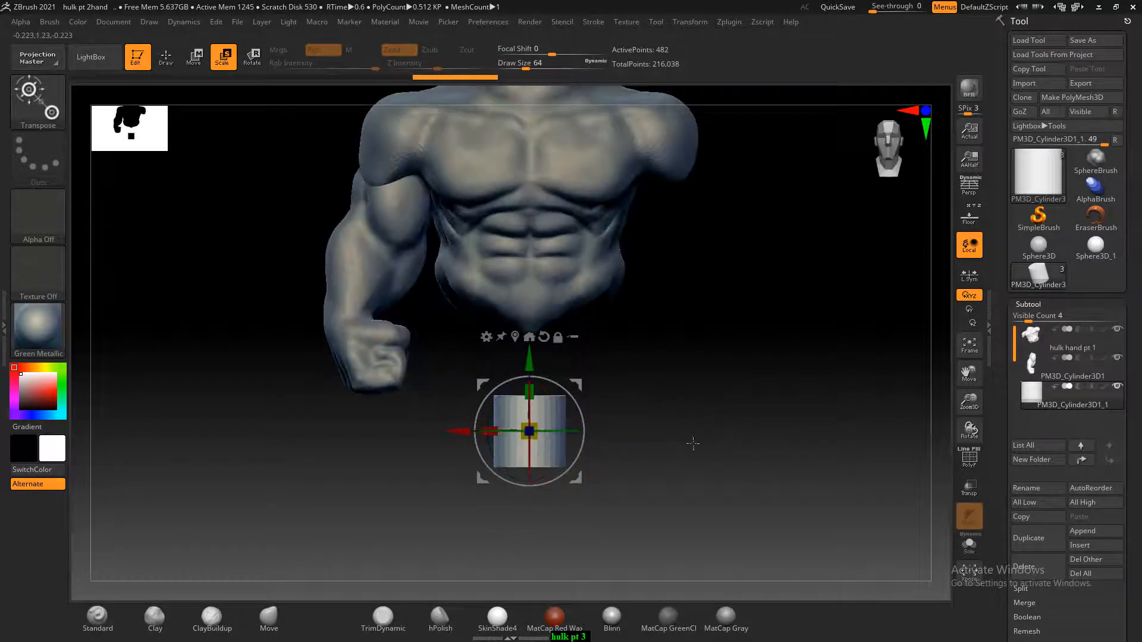
{"action": "left_click_drag", "start_coordinate": [453, 429], "coordinate": [406, 415]}
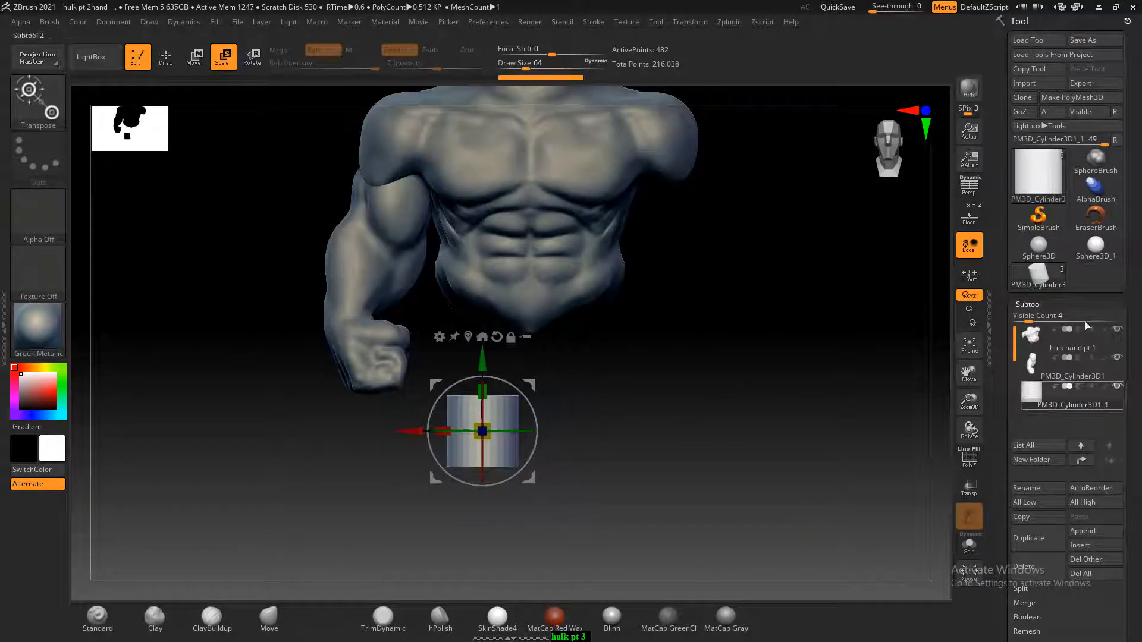
Show the floor reference again, then raise the cylinder to the thigh in side view and tilt its lower end forward
{"action": "left_click", "coordinate": [977, 218]}
{"action": "mouse_move", "coordinate": [811, 408]}
{"action": "left_mouse_down", "text": "shift"}
{"action": "mouse_move", "coordinate": [798, 421]}
{"action": "mouse_move", "coordinate": [689, 373]}
{"action": "left_mouse_up", "text": "shift"}
{"action": "right_click_drag", "start_coordinate": [765, 339], "coordinate": [788, 370], "text": "ctrl"}
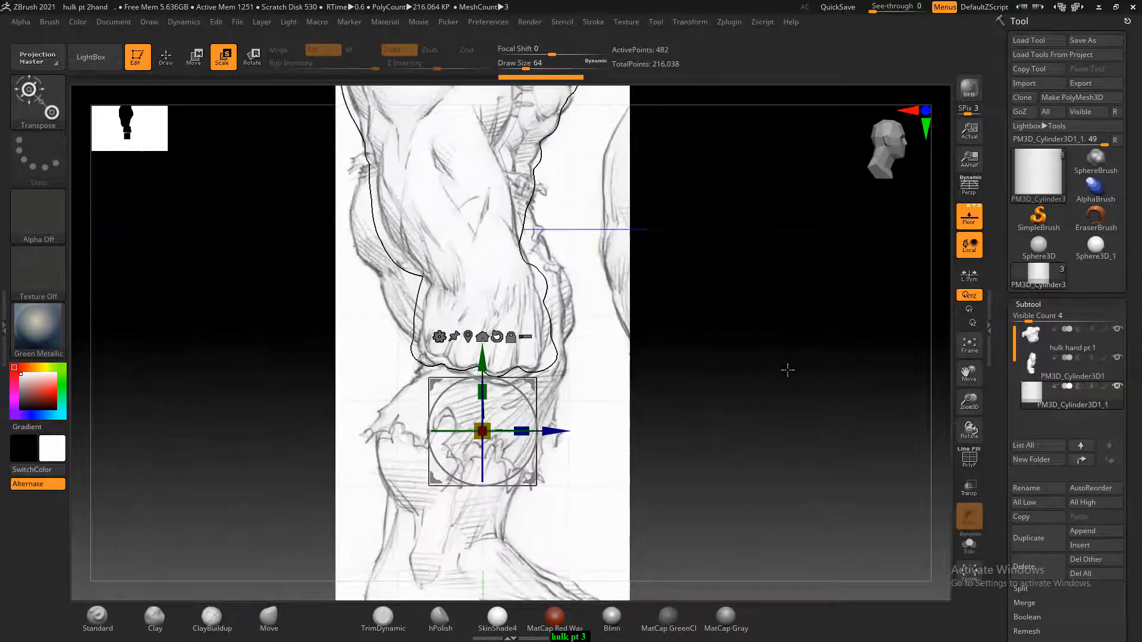
{"action": "left_click_drag", "start_coordinate": [485, 361], "coordinate": [456, 239]}
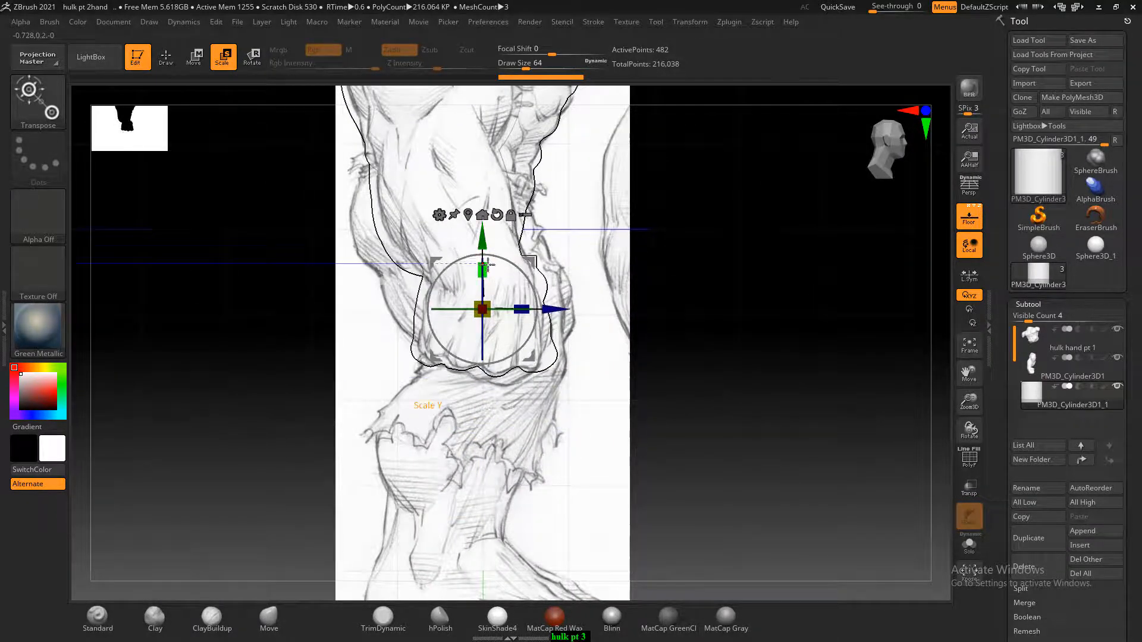
{"action": "left_click_drag", "start_coordinate": [515, 265], "coordinate": [493, 258]}
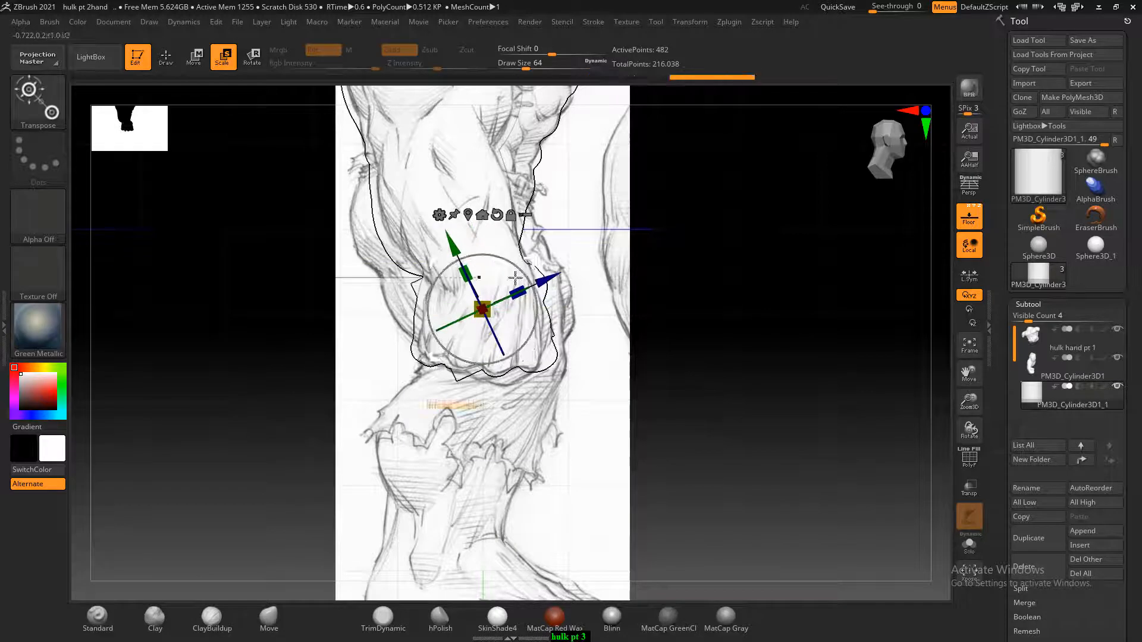
Set the floor's E Enhance Opacity to 0.48224 and switch the model's material to BasicMaterial
{"action": "left_click", "coordinate": [149, 23]}
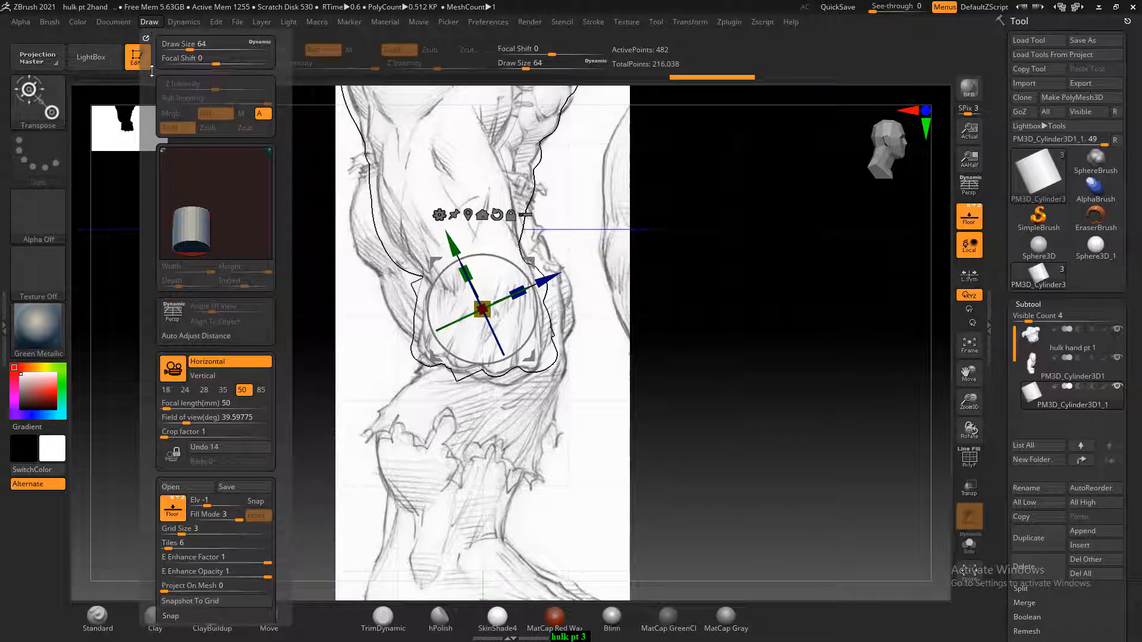
{"action": "left_click", "coordinate": [145, 38]}
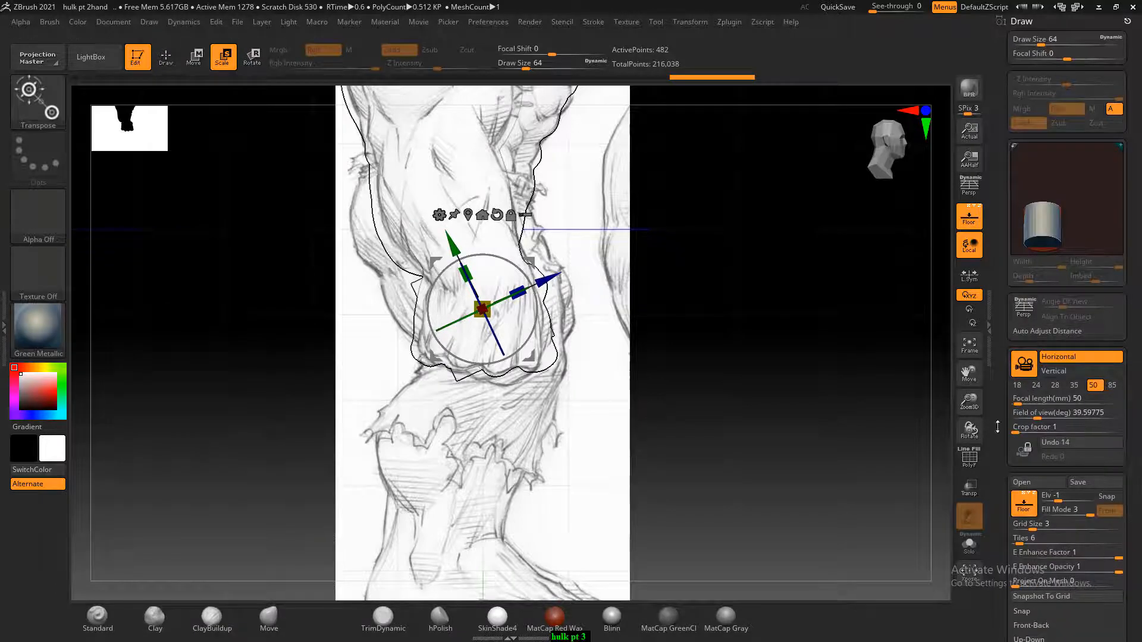
{"action": "scroll", "coordinate": [997, 427], "scroll_direction": "down", "scroll_amount": 5}
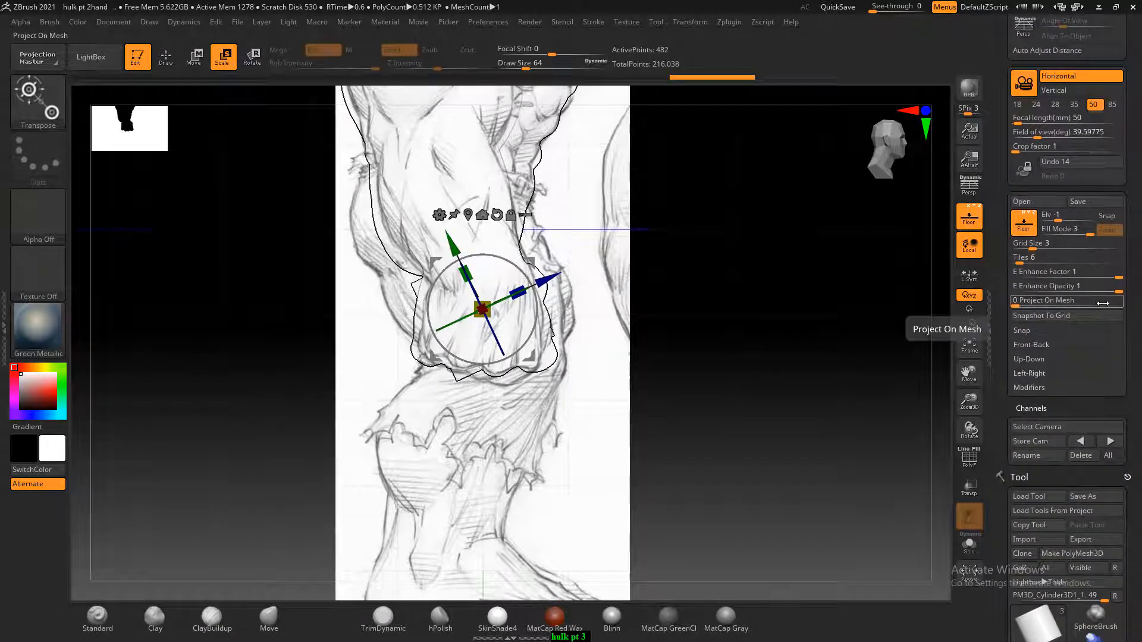
{"action": "left_click_drag", "start_coordinate": [1118, 290], "coordinate": [1064, 288]}
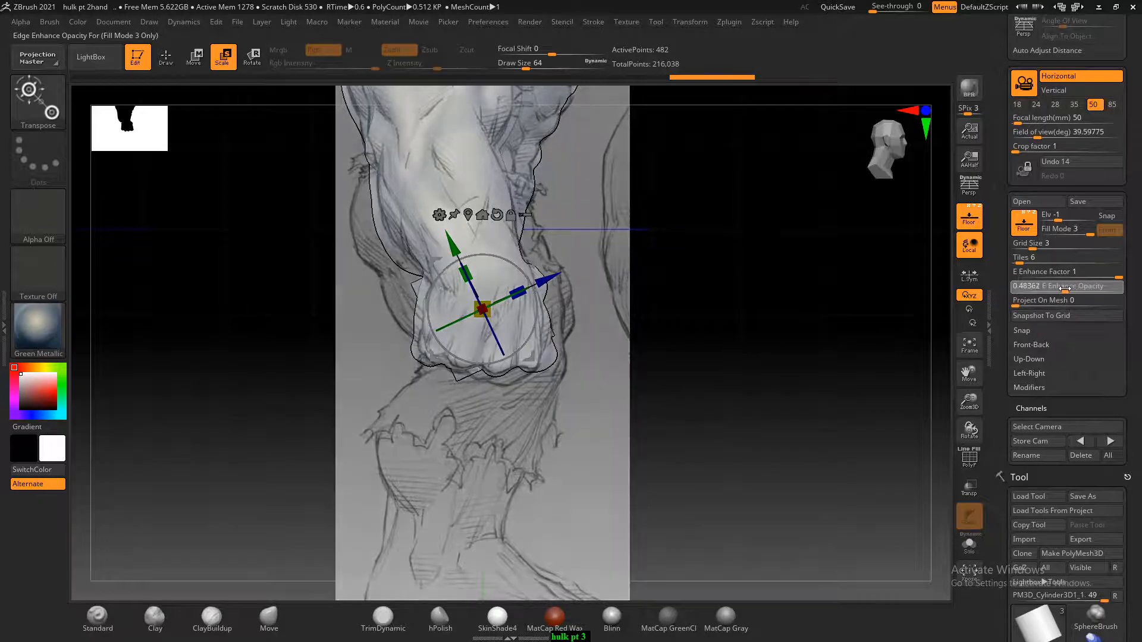
{"action": "left_click", "coordinate": [31, 318]}
{"action": "left_click", "coordinate": [171, 497]}
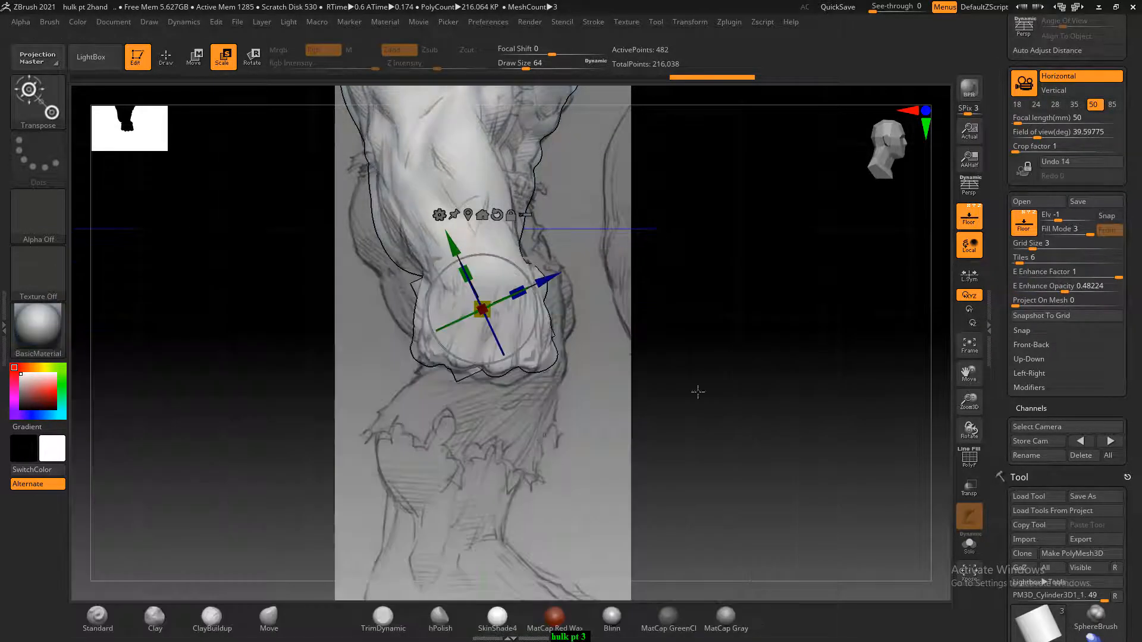
{"action": "right_click_drag", "start_coordinate": [755, 357], "coordinate": [770, 380], "text": "ctrl"}
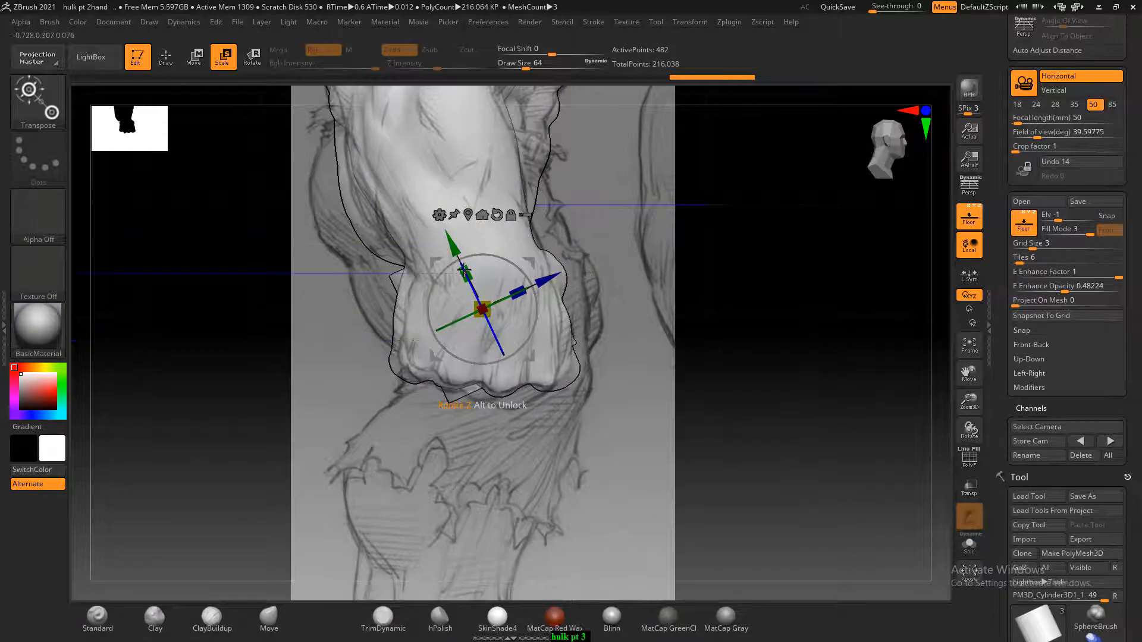
{"action": "left_click_drag", "start_coordinate": [463, 271], "coordinate": [546, 284]}
{"action": "key", "text": "ctrl+z"}
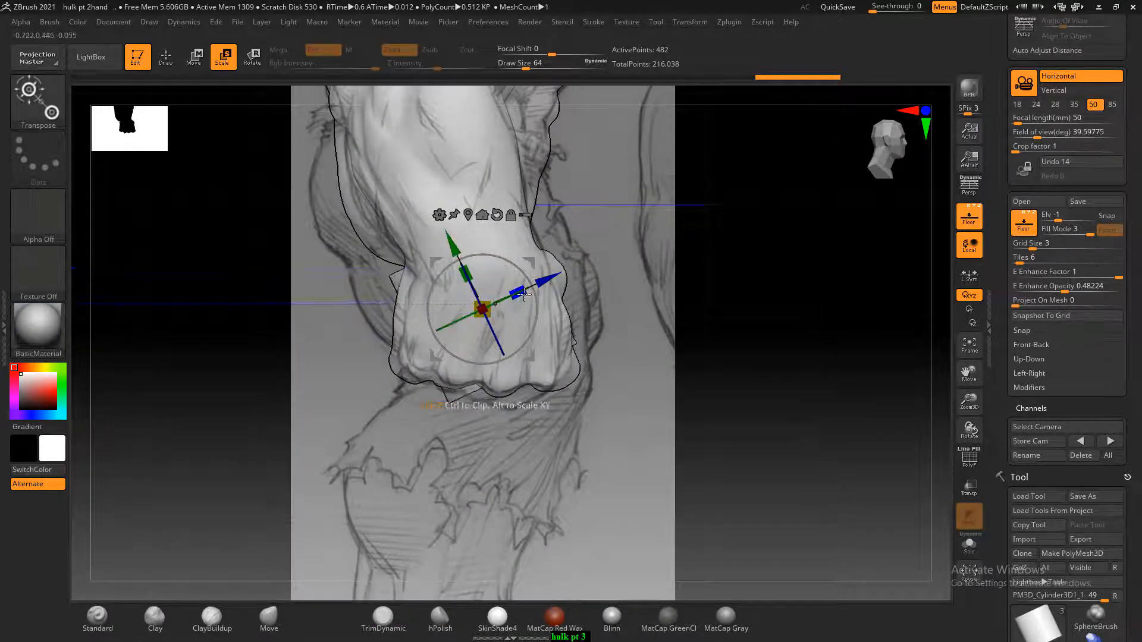
Lengthen the cylinder along its own axis and move it up to fit the thigh in the side reference
{"action": "right_click_drag", "start_coordinate": [714, 323], "coordinate": [719, 366], "text": "ctrl"}
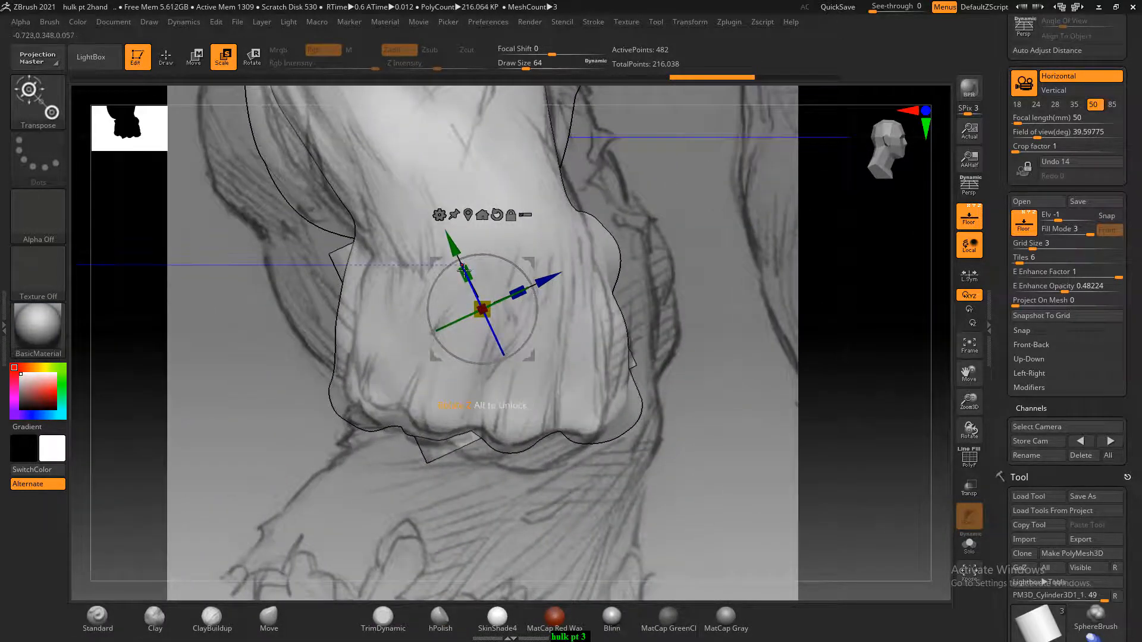
{"action": "left_click_drag", "start_coordinate": [460, 272], "coordinate": [373, 167]}
{"action": "right_click_drag", "start_coordinate": [680, 343], "coordinate": [663, 282], "text": "ctrl"}
{"action": "right_click_drag", "start_coordinate": [445, 418], "coordinate": [478, 482], "text": "alt"}
{"action": "left_click_drag", "start_coordinate": [478, 302], "coordinate": [448, 240]}
In front view, angle the thigh cylinder's lower end outward, enlarge it slightly, and shift it outward over the reference thigh
{"action": "right_click_drag", "start_coordinate": [717, 346], "coordinate": [751, 379]}
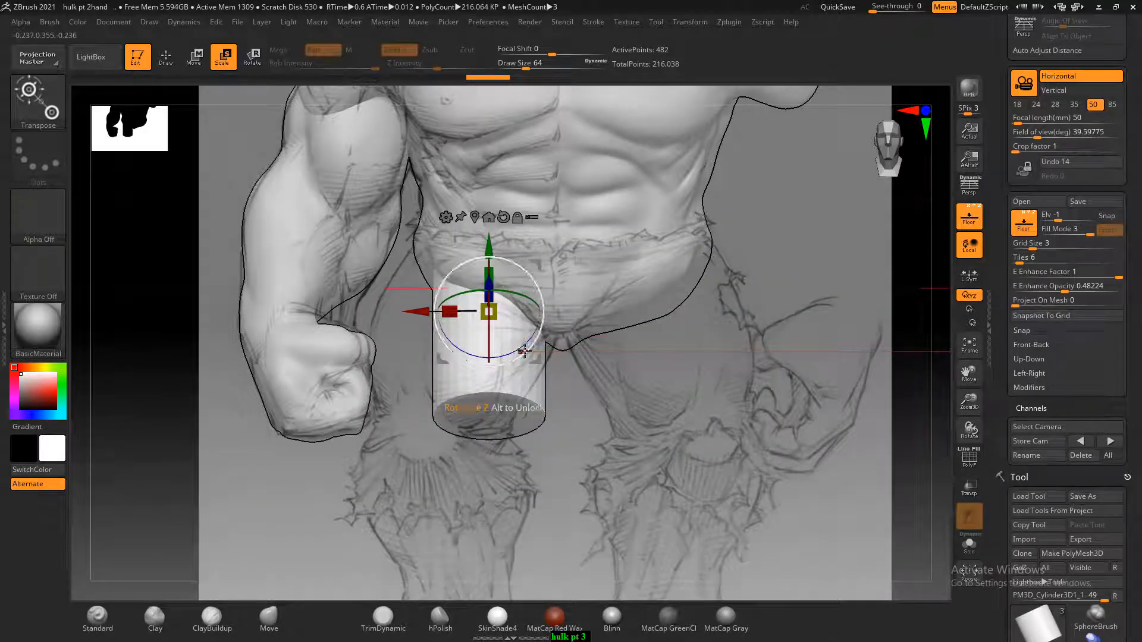
{"action": "left_click_drag", "start_coordinate": [526, 352], "coordinate": [510, 352]}
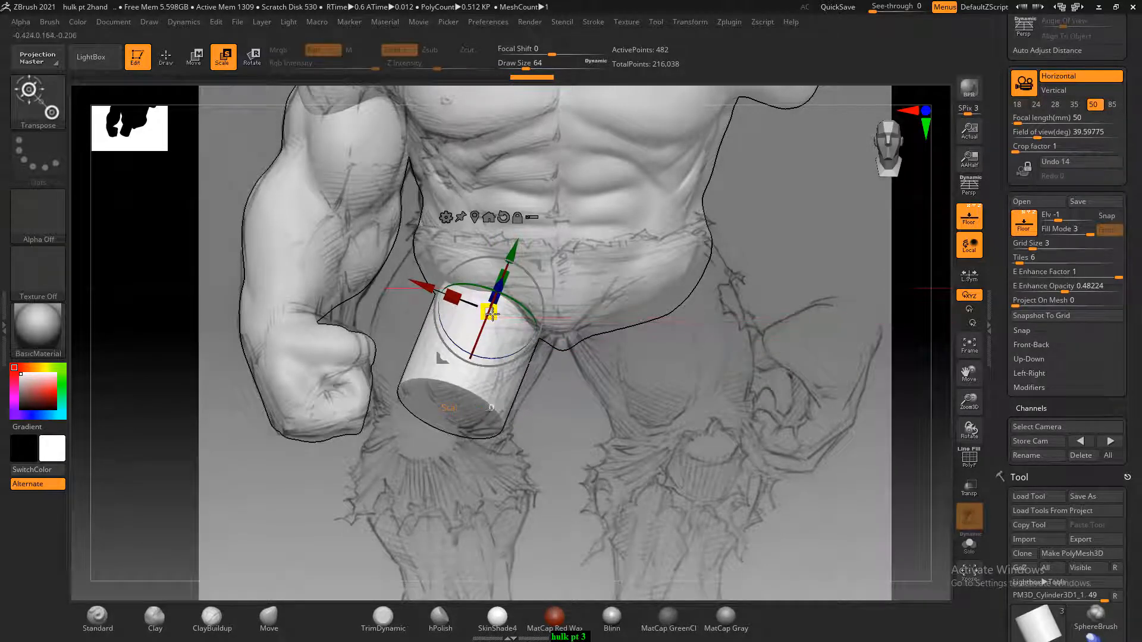
{"action": "left_click_drag", "start_coordinate": [491, 313], "coordinate": [512, 312]}
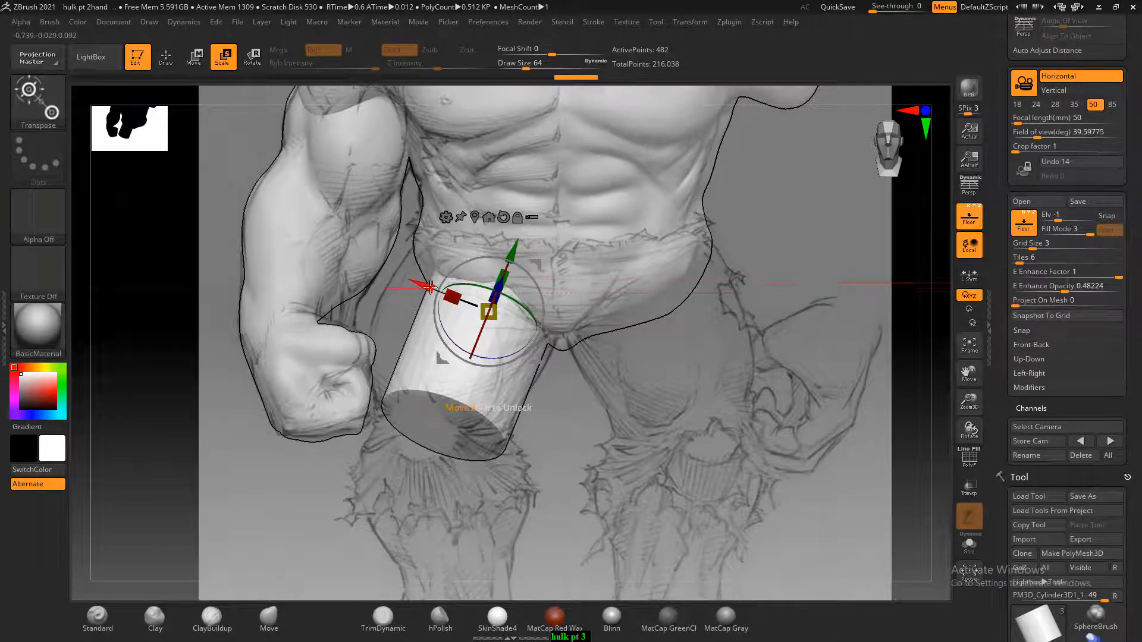
{"action": "left_click_drag", "start_coordinate": [429, 287], "coordinate": [410, 287]}
In side view, slide the thigh cylinder down along its own axis toward the knee
{"action": "left_click_drag", "start_coordinate": [710, 430], "coordinate": [800, 428], "text": "shift"}
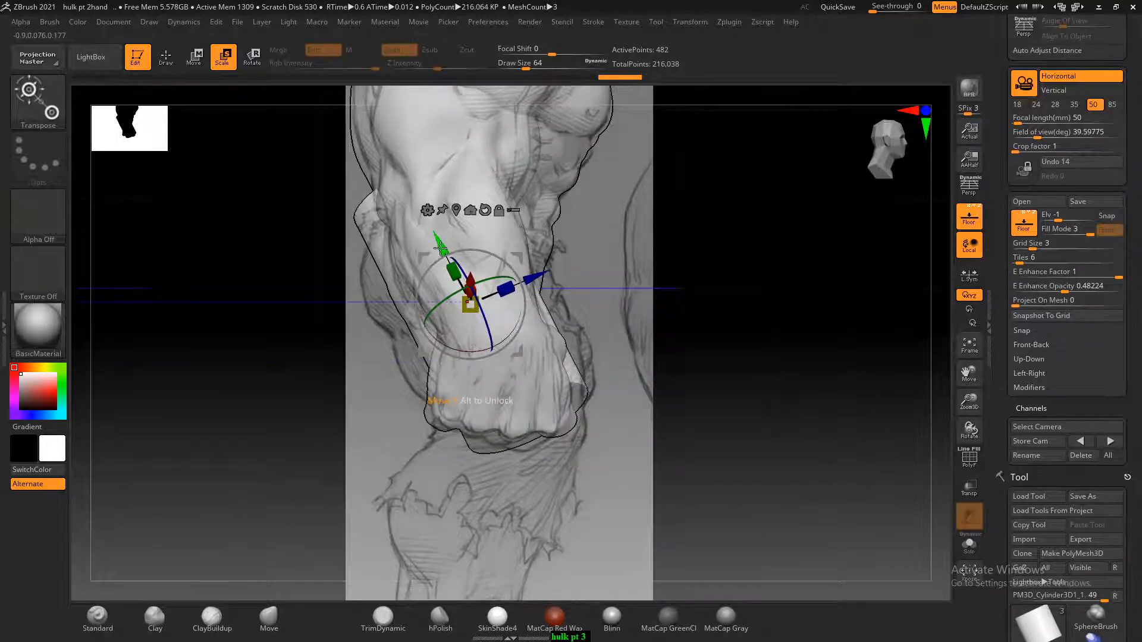
{"action": "left_click_drag", "start_coordinate": [440, 247], "coordinate": [453, 273]}
{"action": "mouse_move", "coordinate": [702, 313]}
{"action": "left_mouse_down"}
{"action": "mouse_move", "coordinate": [660, 325]}
{"action": "mouse_move", "coordinate": [820, 413]}
{"action": "mouse_move", "coordinate": [800, 390]}
{"action": "mouse_move", "coordinate": [801, 439]}
{"action": "left_mouse_up"}
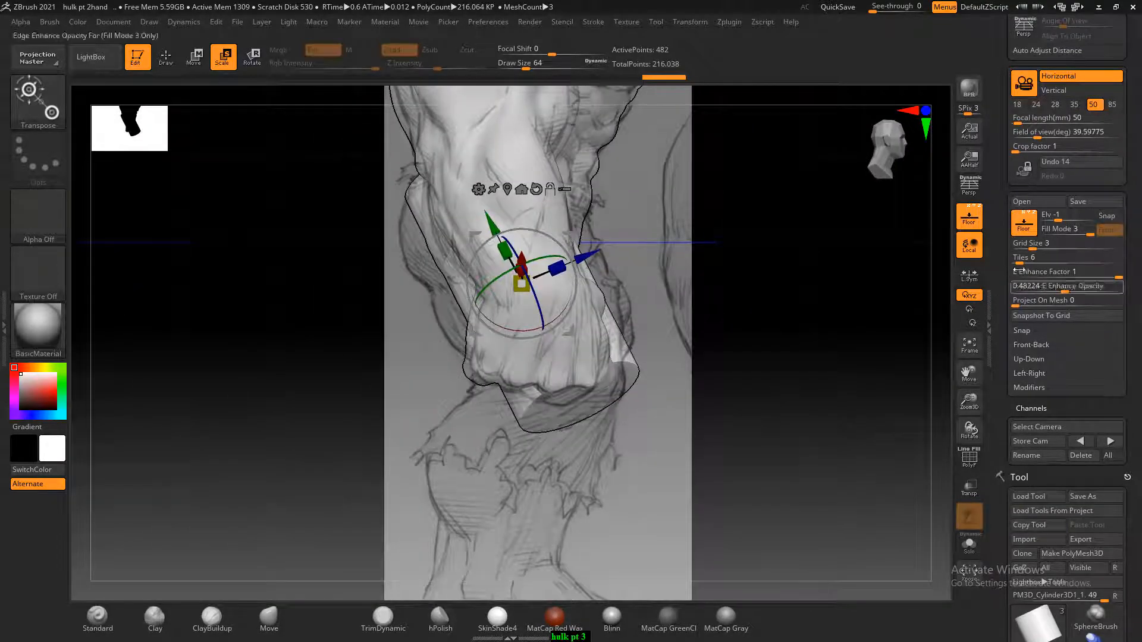
Duplicate the thigh cylinder for the lower leg, sliding the copy down past the knee and tilting its lower end backward
{"action": "left_click_drag", "start_coordinate": [999, 398], "coordinate": [991, 173]}
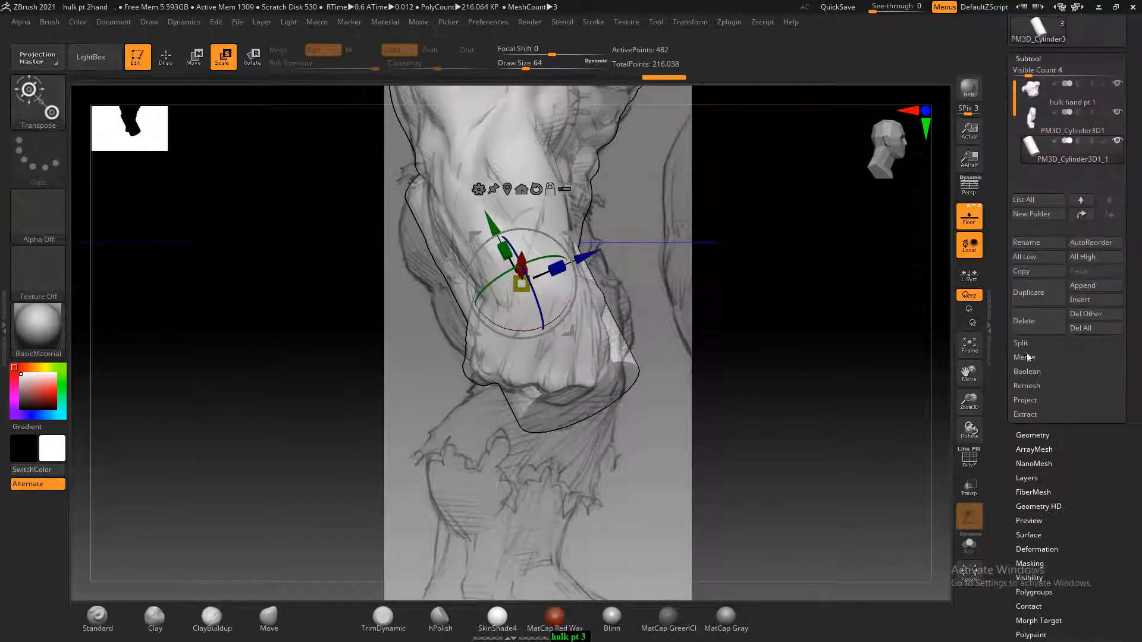
{"action": "left_click", "coordinate": [1035, 303]}
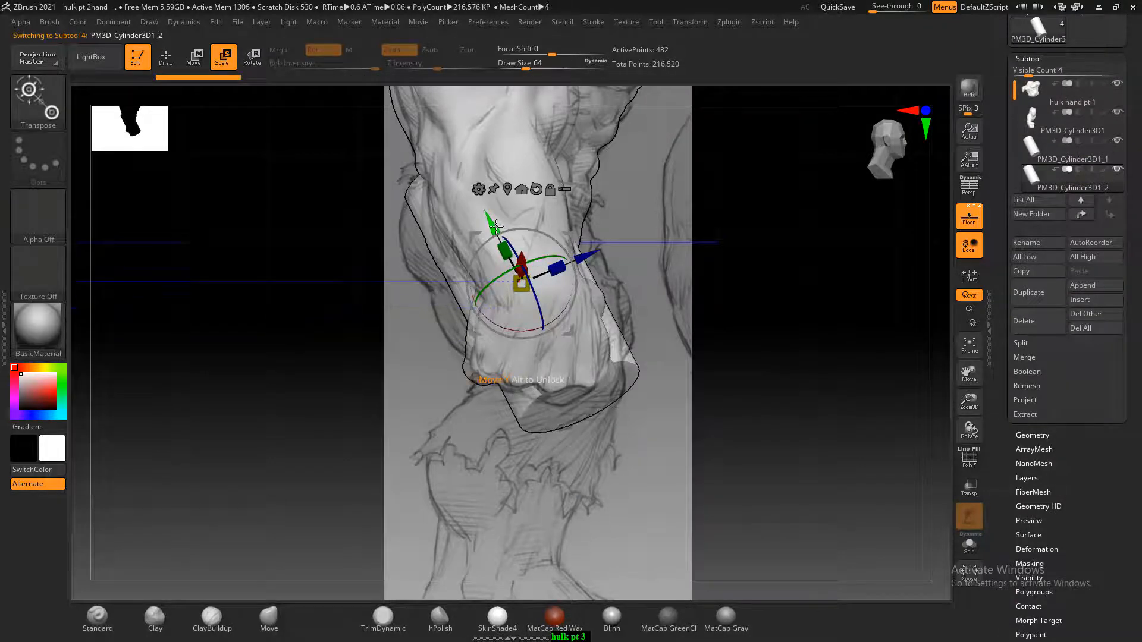
{"action": "left_click_drag", "start_coordinate": [493, 249], "coordinate": [554, 365]}
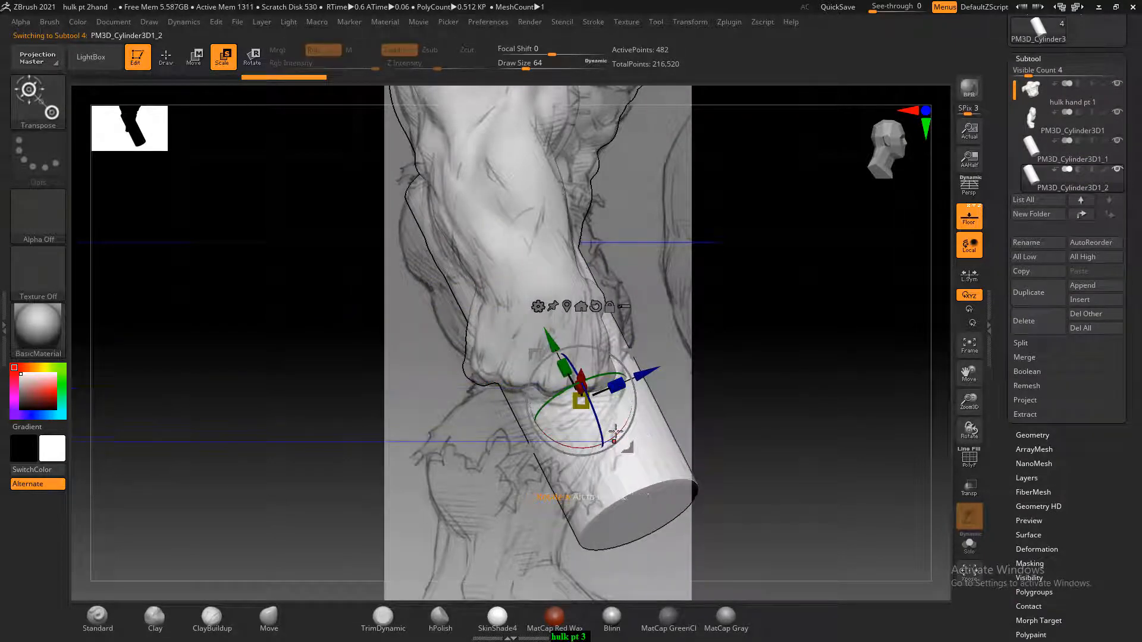
{"action": "left_click_drag", "start_coordinate": [614, 434], "coordinate": [579, 437]}
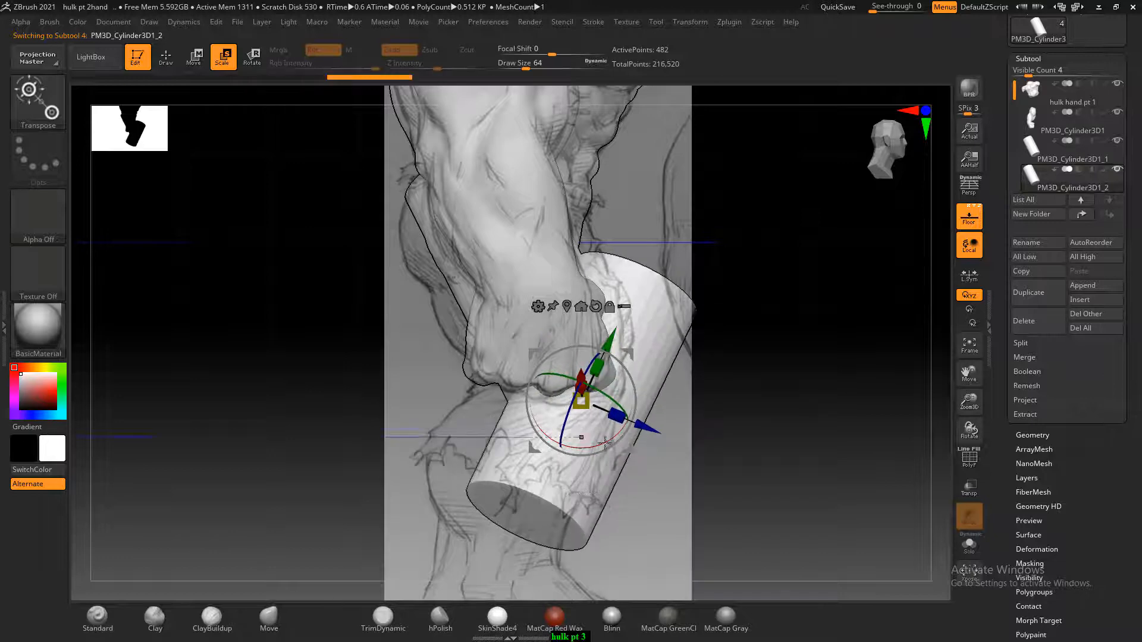
Shift the lower-leg cylinder to line up with the shin and calf in the side reference
{"action": "left_click_drag", "start_coordinate": [734, 412], "coordinate": [796, 334], "text": "alt"}
{"action": "left_click_drag", "start_coordinate": [669, 265], "coordinate": [641, 325]}
{"action": "left_click_drag", "start_coordinate": [683, 408], "coordinate": [662, 400]}
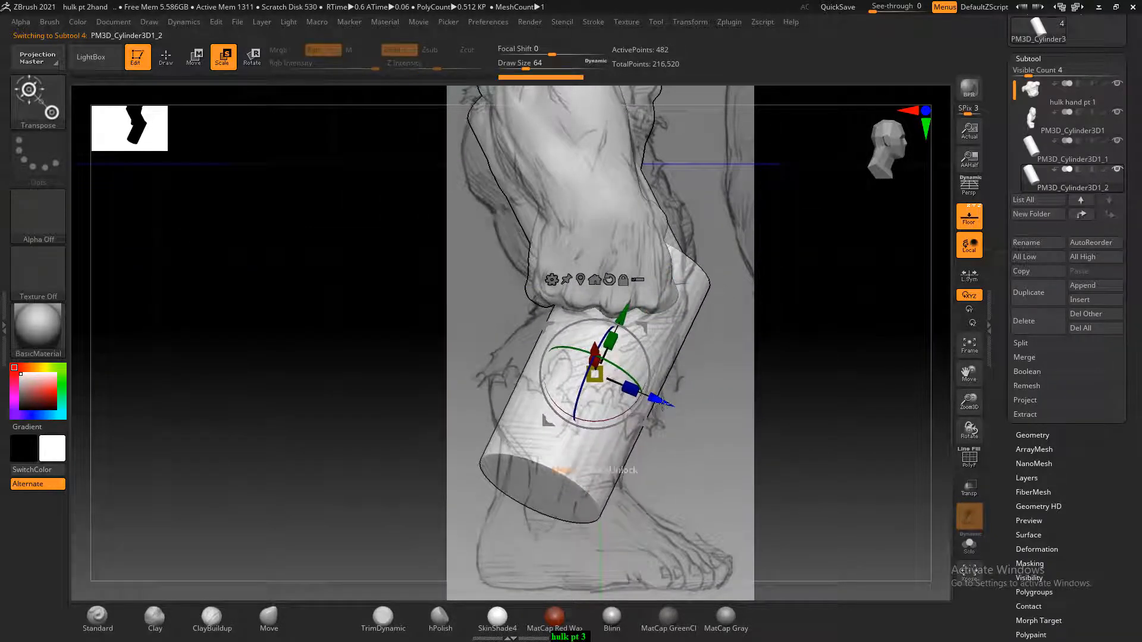
{"action": "left_click_drag", "start_coordinate": [622, 319], "coordinate": [614, 333]}
In front view, rotate the lower-leg cylinder and move it inward below the thigh, angling its lower end slightly inward
{"action": "left_click_drag", "start_coordinate": [739, 412], "coordinate": [662, 418]}
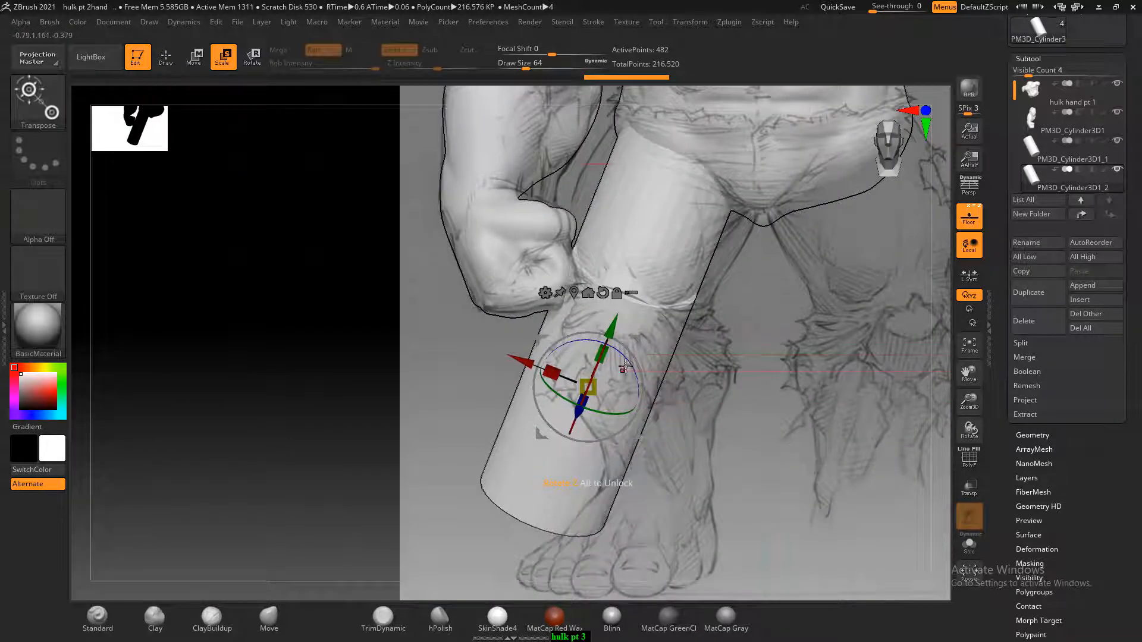
{"action": "left_click_drag", "start_coordinate": [622, 357], "coordinate": [608, 346]}
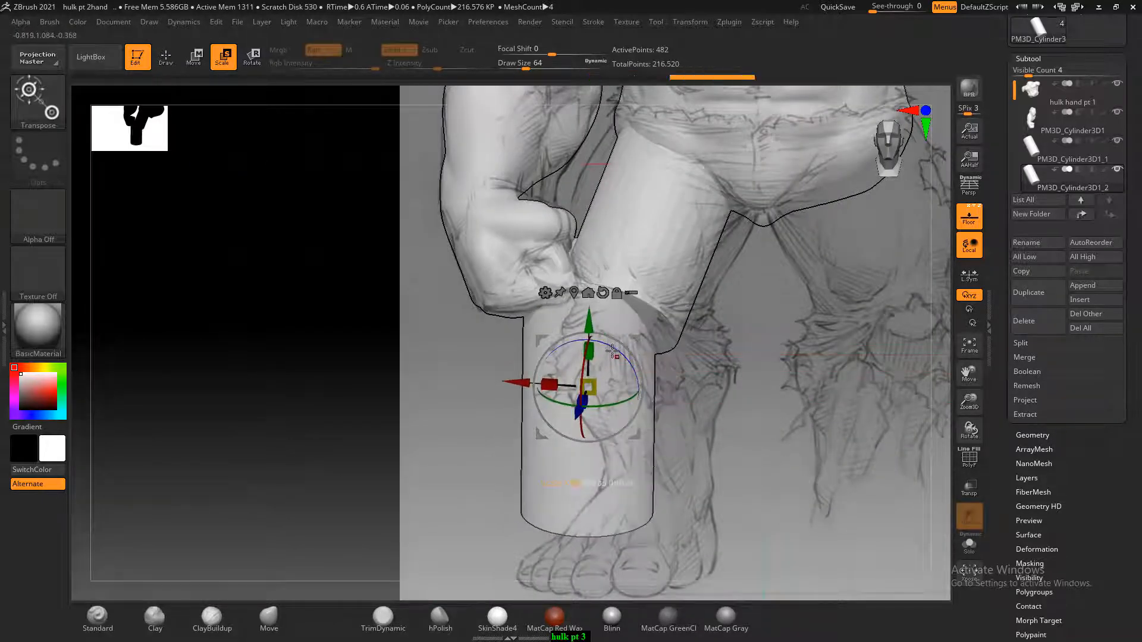
{"action": "left_click_drag", "start_coordinate": [531, 381], "coordinate": [570, 393]}
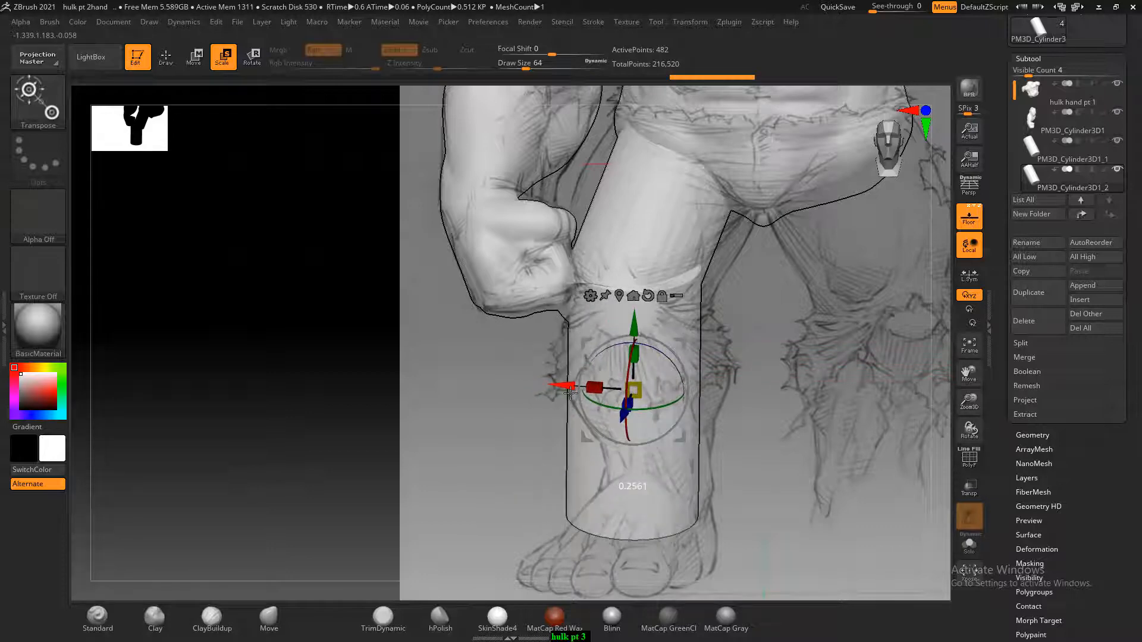
{"action": "left_click_drag", "start_coordinate": [670, 357], "coordinate": [660, 359]}
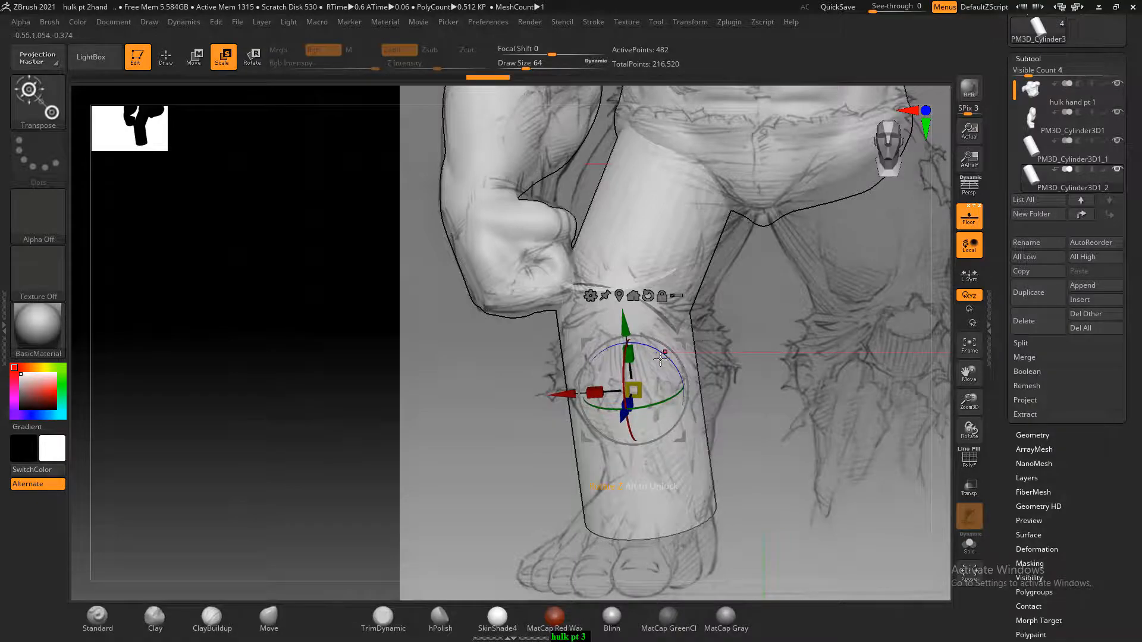
Merge the thigh cylinder with the lower-leg cylinder below it into a single leg subtool
{"action": "left_click_drag", "start_coordinate": [437, 427], "coordinate": [815, 443]}
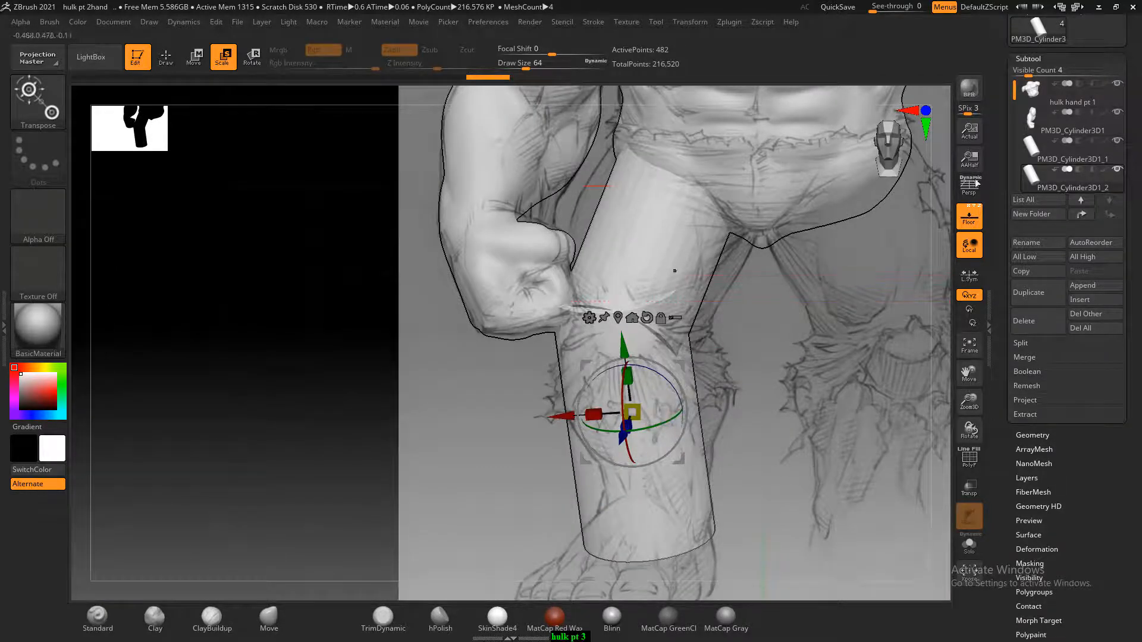
{"action": "left_click", "coordinate": [1035, 146]}
{"action": "left_click", "coordinate": [166, 56]}
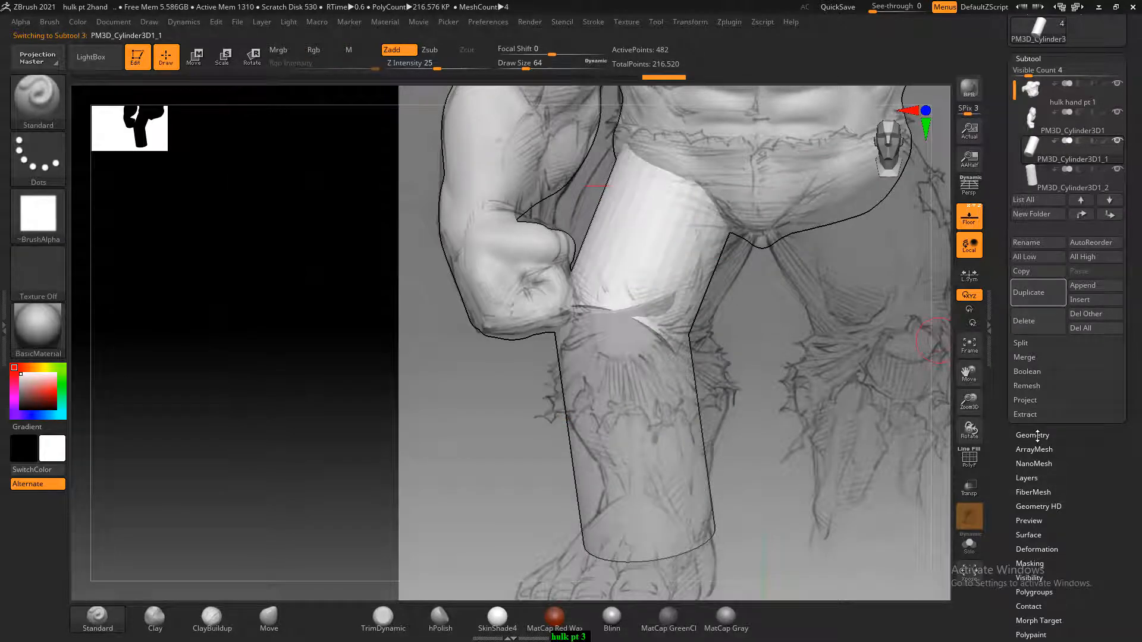
{"action": "left_click", "coordinate": [1024, 357]}
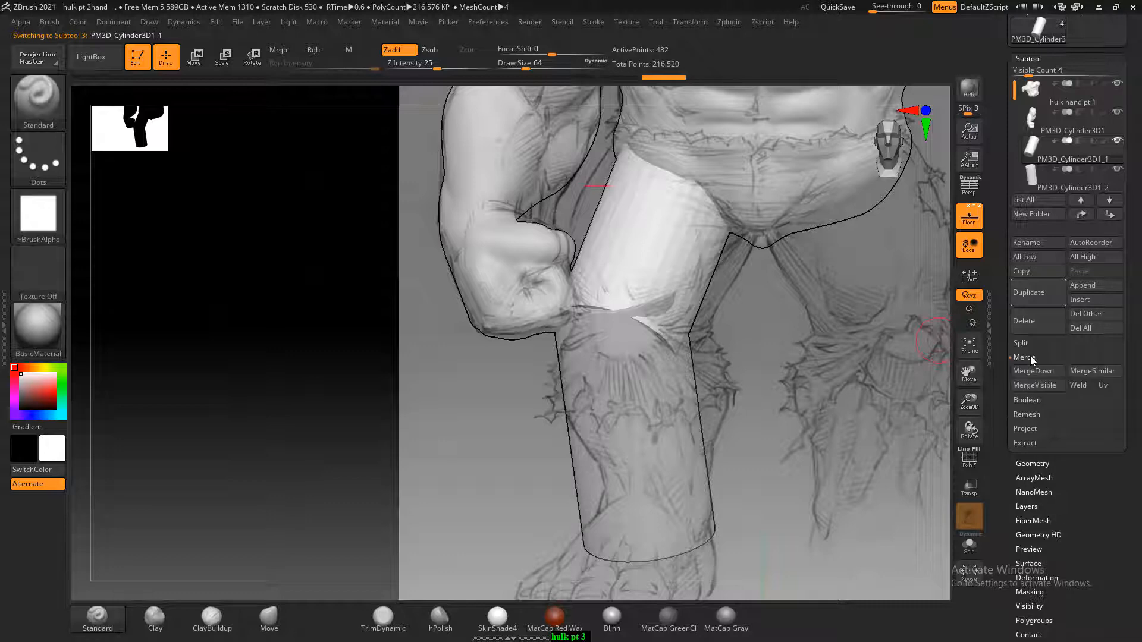
{"action": "left_click", "coordinate": [1044, 371]}
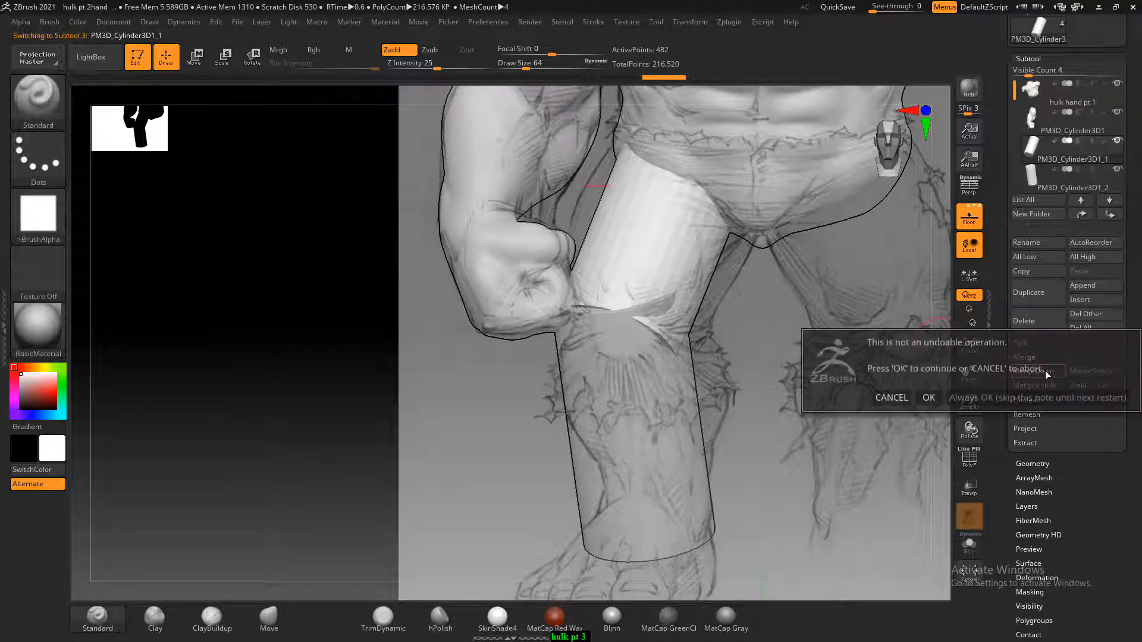
{"action": "left_click", "coordinate": [927, 396]}
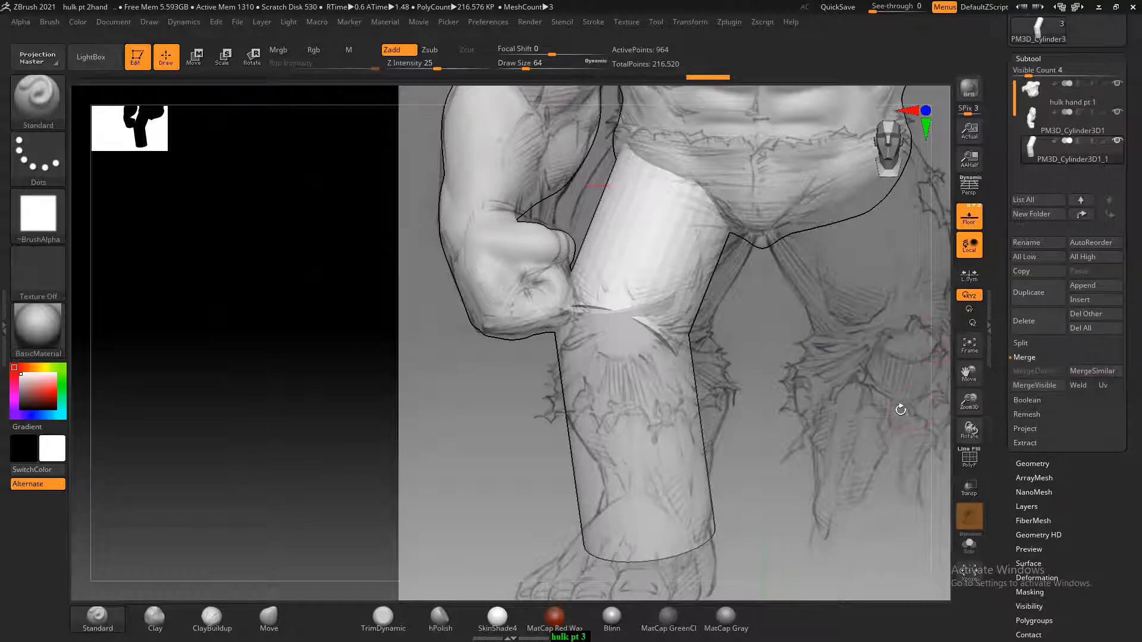
Isolate the merged leg and turn on DynaMesh at resolution 128 to fuse the two cylinders
{"action": "left_click", "coordinate": [969, 543]}
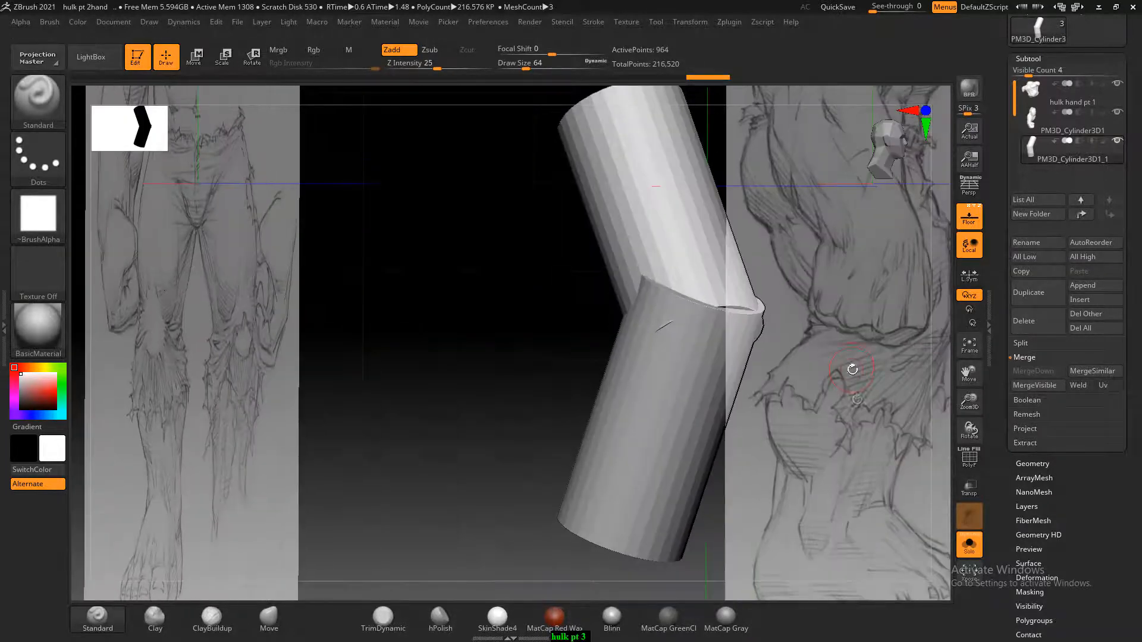
{"action": "mouse_move", "coordinate": [853, 370]}
{"action": "left_mouse_down", "text": "shift"}
{"action": "mouse_move", "coordinate": [882, 408]}
{"action": "mouse_move", "coordinate": [999, 371]}
{"action": "left_mouse_up", "text": "shift"}
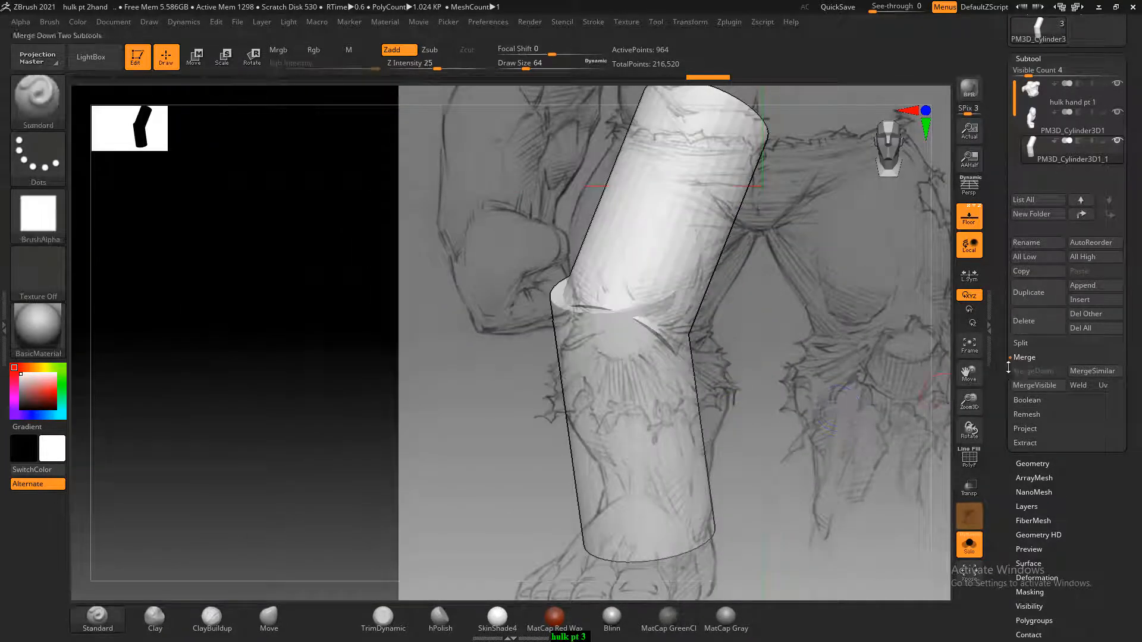
{"action": "left_click", "coordinate": [1023, 465]}
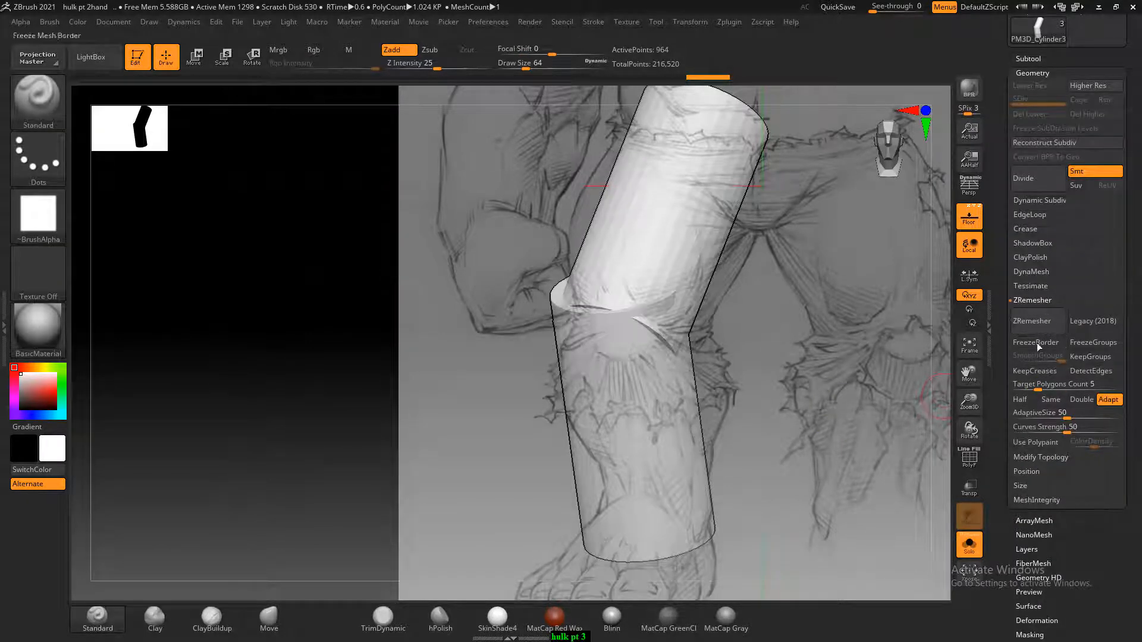
{"action": "left_click", "coordinate": [1032, 300]}
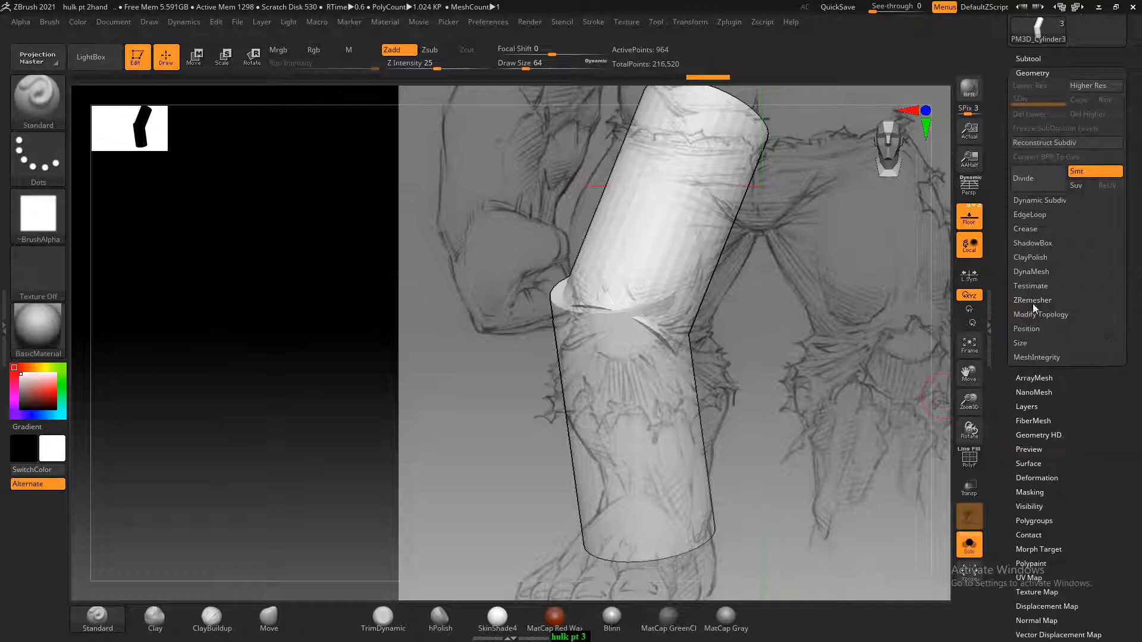
{"action": "left_click", "coordinate": [1032, 274]}
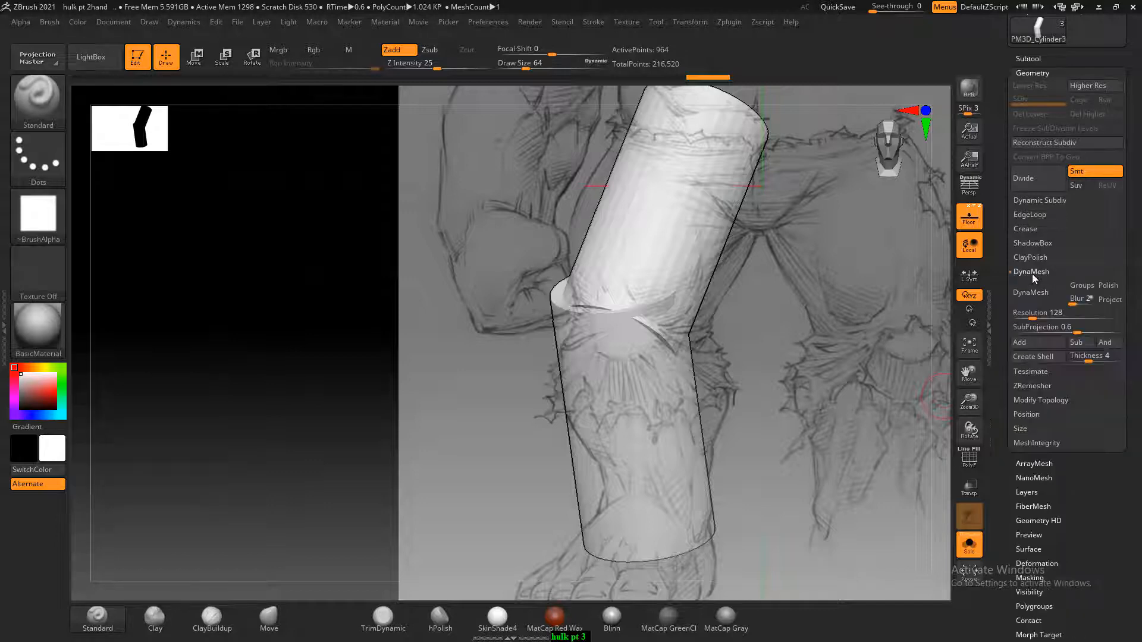
{"action": "left_click", "coordinate": [1031, 292]}
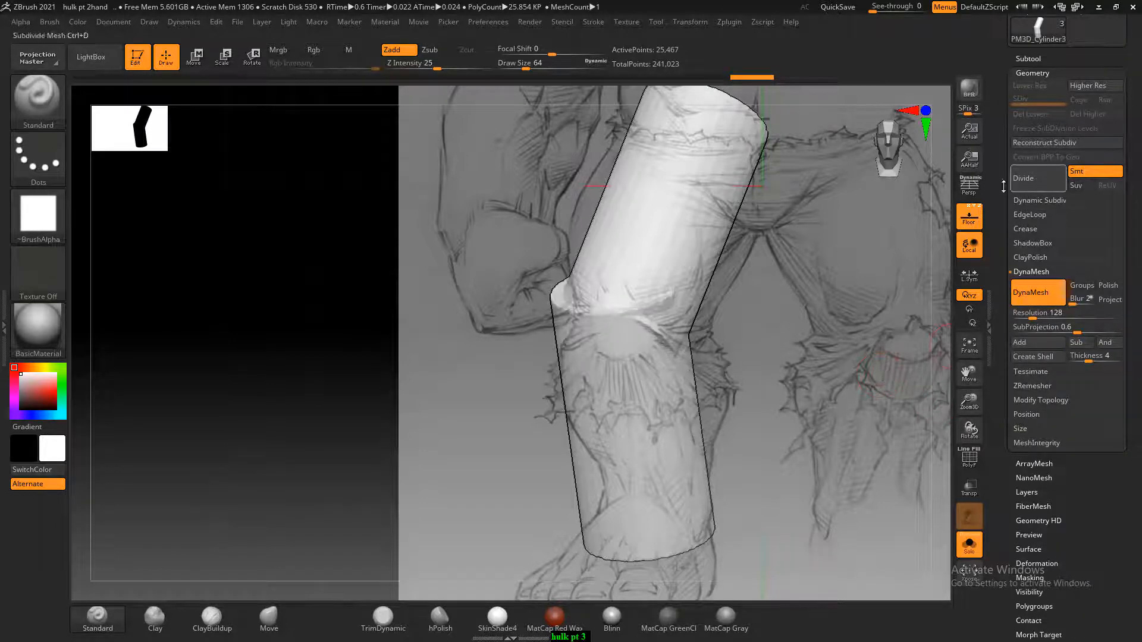
Hide the reference planes, show the wireframe, and smooth the seam around the knee joint
{"action": "left_click", "coordinate": [973, 218]}
{"action": "left_click_drag", "start_coordinate": [874, 390], "coordinate": [854, 390]}
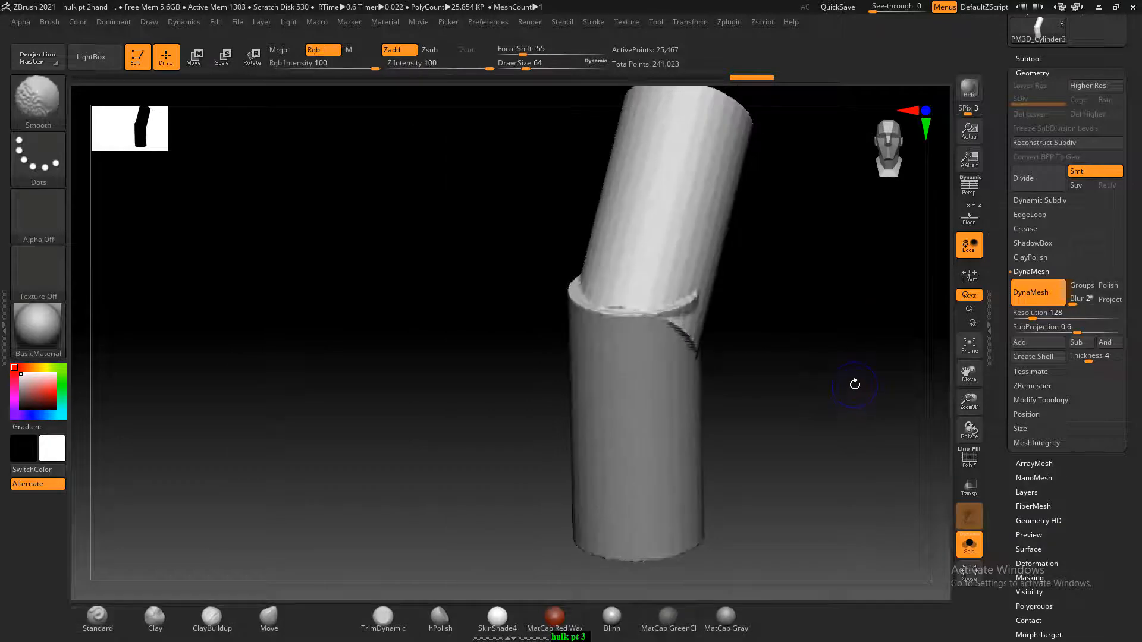
{"action": "key", "text": "shift+f"}
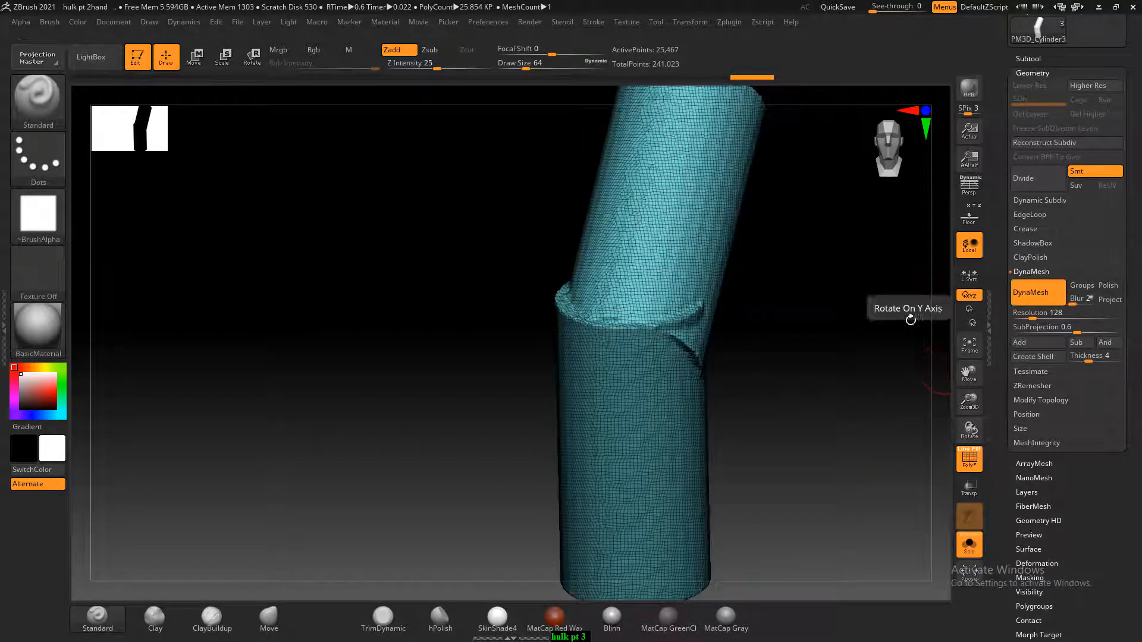
{"action": "left_click_drag", "start_coordinate": [908, 316], "coordinate": [852, 380]}
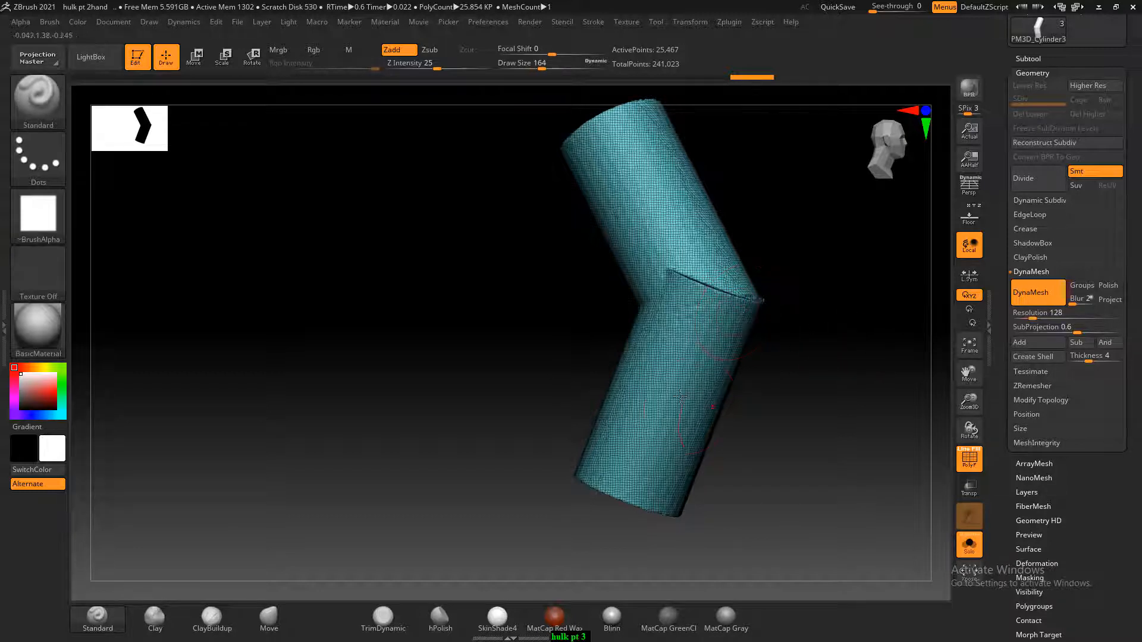
{"action": "left_click_drag", "start_coordinate": [739, 377], "coordinate": [672, 316]}
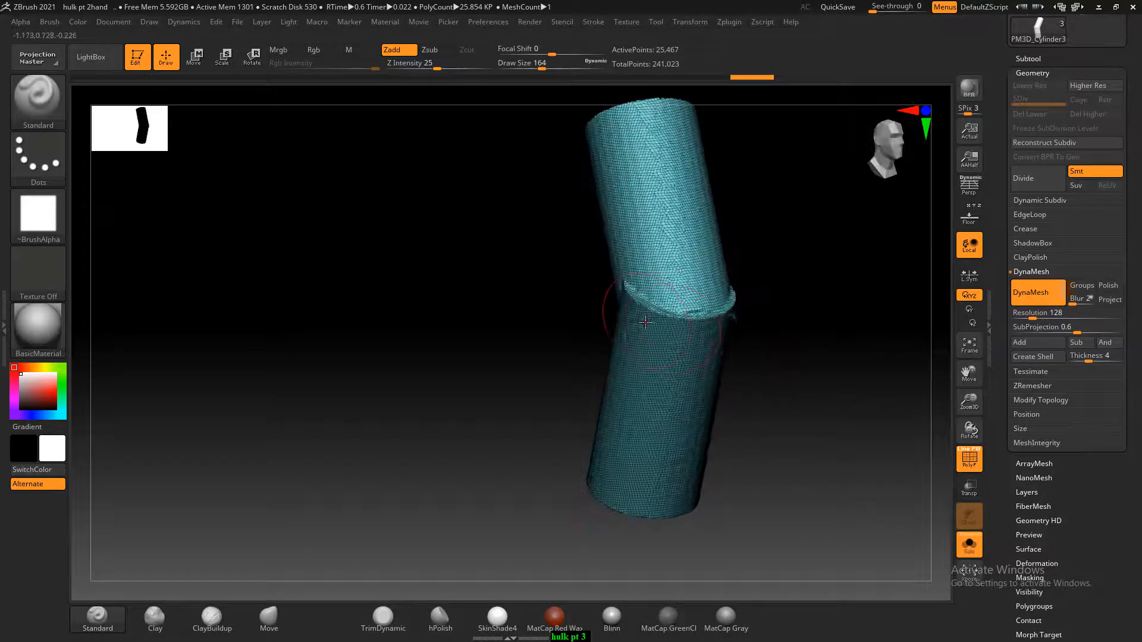
{"action": "left_click_drag", "start_coordinate": [779, 361], "coordinate": [564, 300], "text": "shift"}
{"action": "left_click_drag", "start_coordinate": [711, 352], "coordinate": [648, 310]}
{"action": "left_click_drag", "start_coordinate": [553, 306], "coordinate": [495, 312], "text": "shift"}
{"action": "left_click_drag", "start_coordinate": [732, 349], "coordinate": [803, 370], "text": "shift"}
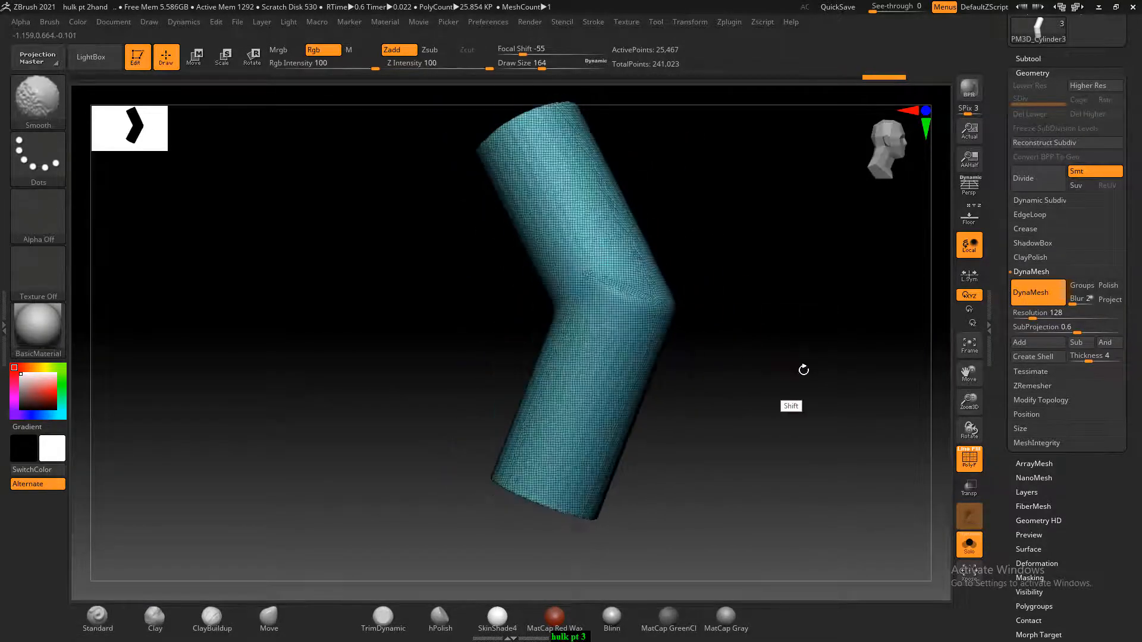
Show the side reference again and pull the back of the lower leg out with the Move brush to form the calf
{"action": "left_click", "coordinate": [970, 214]}
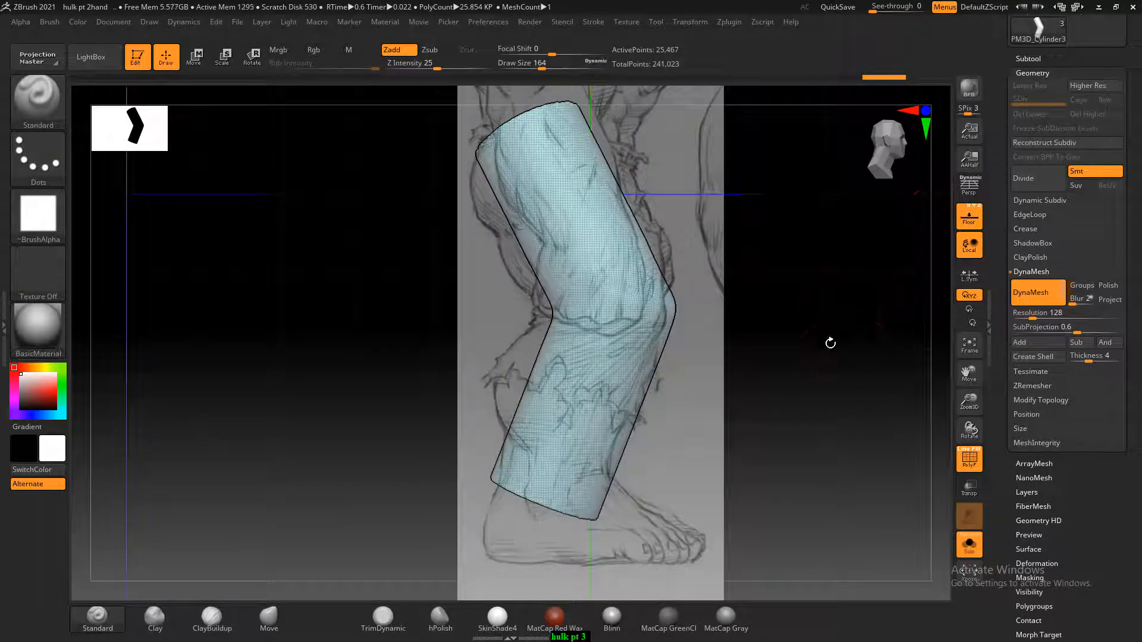
{"action": "key", "text": "shift"}
{"action": "key", "text": "shift"}
{"action": "key", "text": "shift"}
{"action": "key", "text": "shift"}
{"action": "key", "text": "shift"}
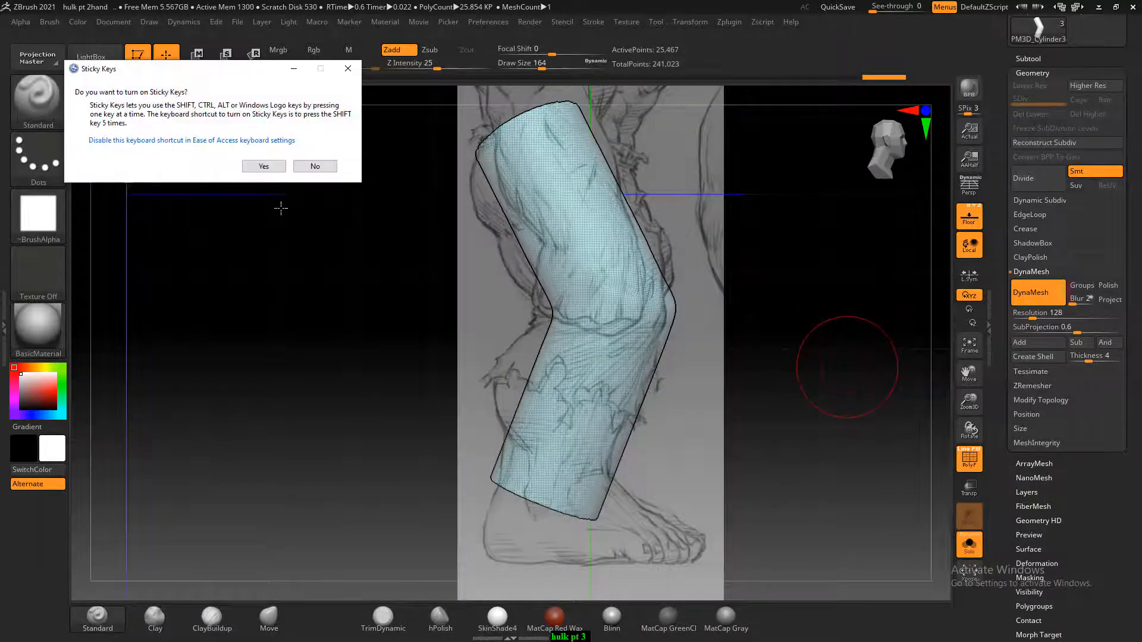
{"action": "left_click", "coordinate": [314, 167]}
{"action": "left_click", "coordinate": [268, 619]}
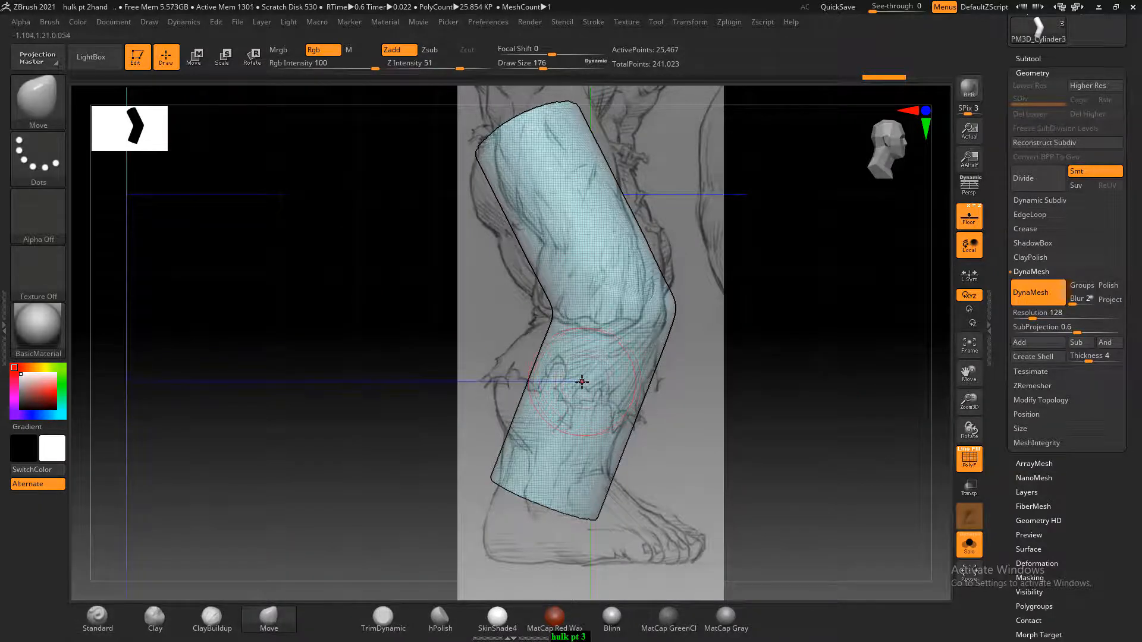
{"action": "key", "text": "bracketright"}
{"action": "mouse_move", "coordinate": [535, 373]}
{"action": "left_mouse_down"}
{"action": "mouse_move", "coordinate": [507, 398]}
{"action": "mouse_move", "coordinate": [518, 350]}
{"action": "mouse_move", "coordinate": [521, 390]}
{"action": "left_mouse_up"}
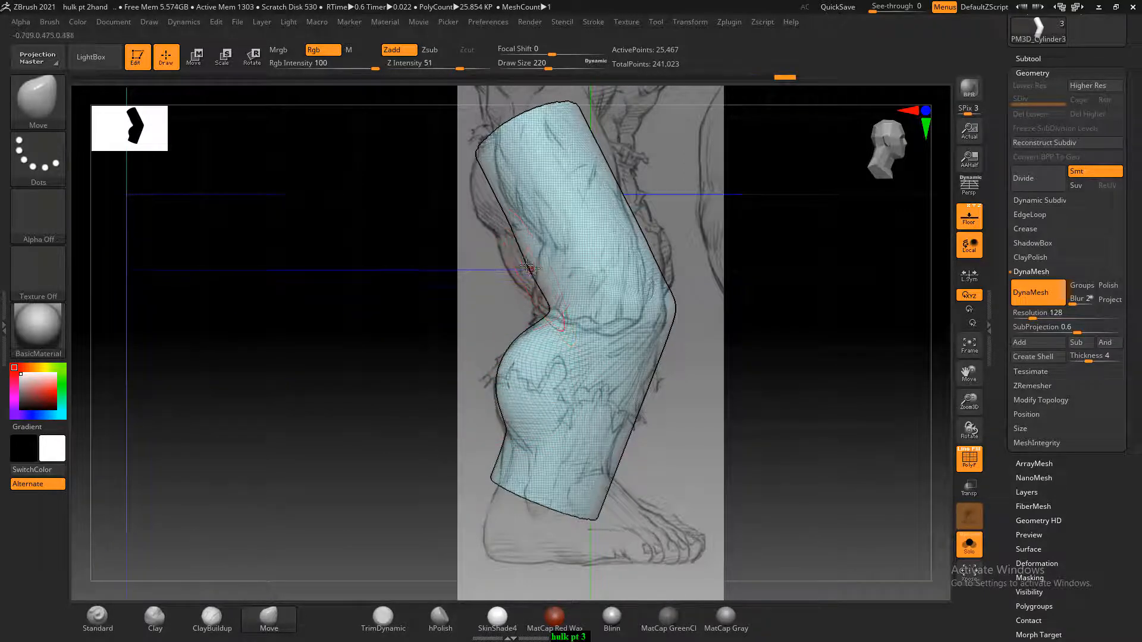
Pull the back of the thigh outward with the Move brush to follow the hamstring outline in the side reference
{"action": "left_click_drag", "start_coordinate": [506, 265], "coordinate": [525, 274]}
{"action": "left_click_drag", "start_coordinate": [744, 341], "coordinate": [774, 344], "text": "shift"}
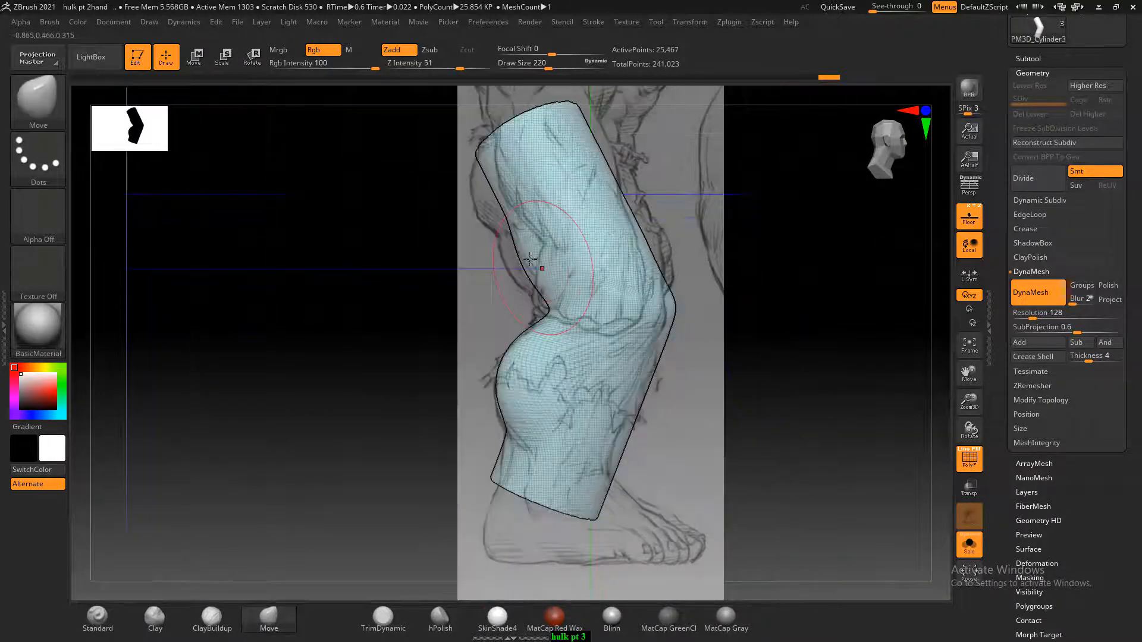
{"action": "left_click_drag", "start_coordinate": [464, 259], "coordinate": [526, 257]}
{"action": "left_click_drag", "start_coordinate": [451, 313], "coordinate": [510, 260], "text": "shift"}
{"action": "mouse_move", "coordinate": [489, 255]}
{"action": "left_mouse_down"}
{"action": "mouse_move", "coordinate": [525, 262]}
{"action": "mouse_move", "coordinate": [511, 284]}
{"action": "mouse_move", "coordinate": [523, 275]}
{"action": "left_mouse_up"}
{"action": "left_click_drag", "start_coordinate": [509, 233], "coordinate": [493, 205]}
{"action": "mouse_move", "coordinate": [461, 205]}
{"action": "left_mouse_down"}
{"action": "mouse_move", "coordinate": [482, 199]}
{"action": "mouse_move", "coordinate": [464, 253]}
{"action": "left_mouse_up"}
{"action": "left_click_drag", "start_coordinate": [474, 213], "coordinate": [488, 192]}
{"action": "left_click", "coordinate": [315, 166]}
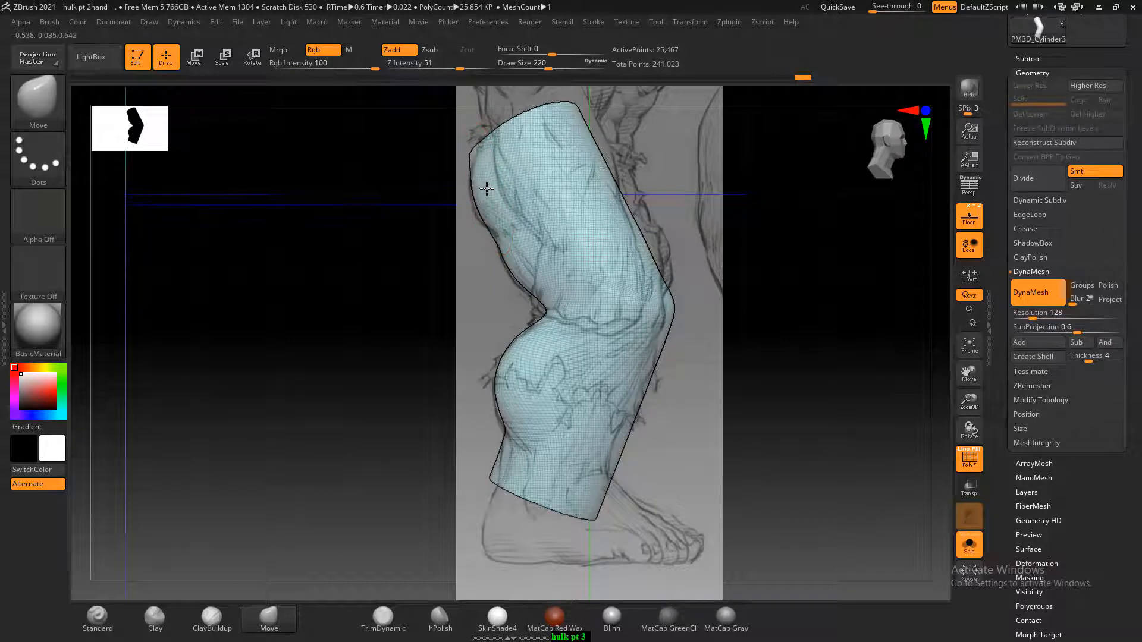
In front view, bulge the inner and outer thigh with the Move brush to match the front reference
{"action": "left_click_drag", "start_coordinate": [657, 289], "coordinate": [804, 363]}
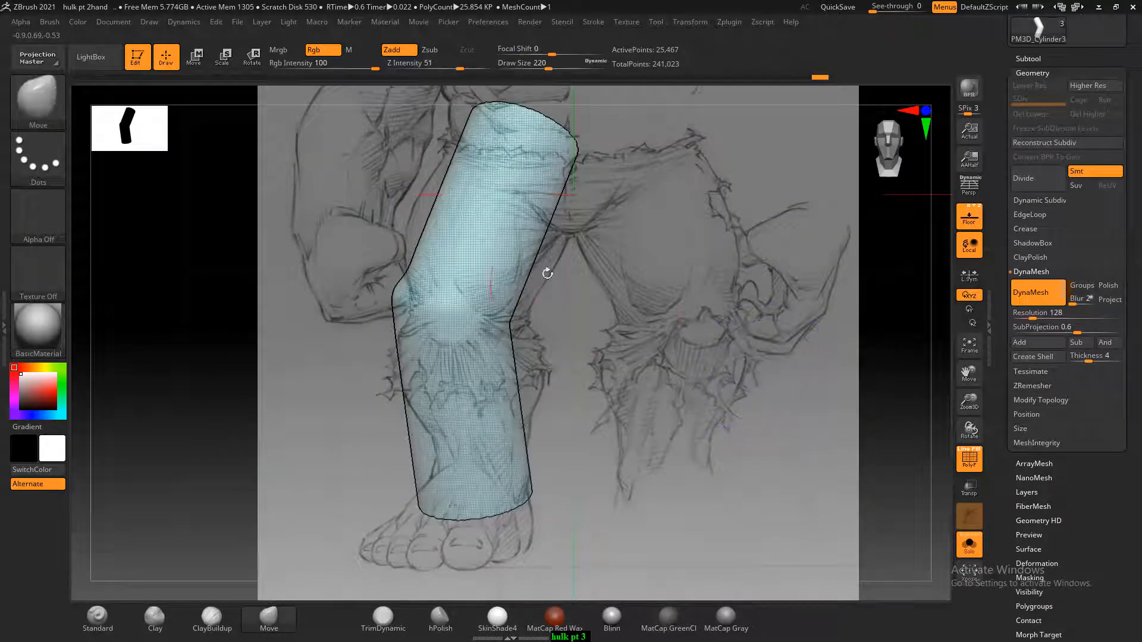
{"action": "left_click_drag", "start_coordinate": [538, 253], "coordinate": [544, 267]}
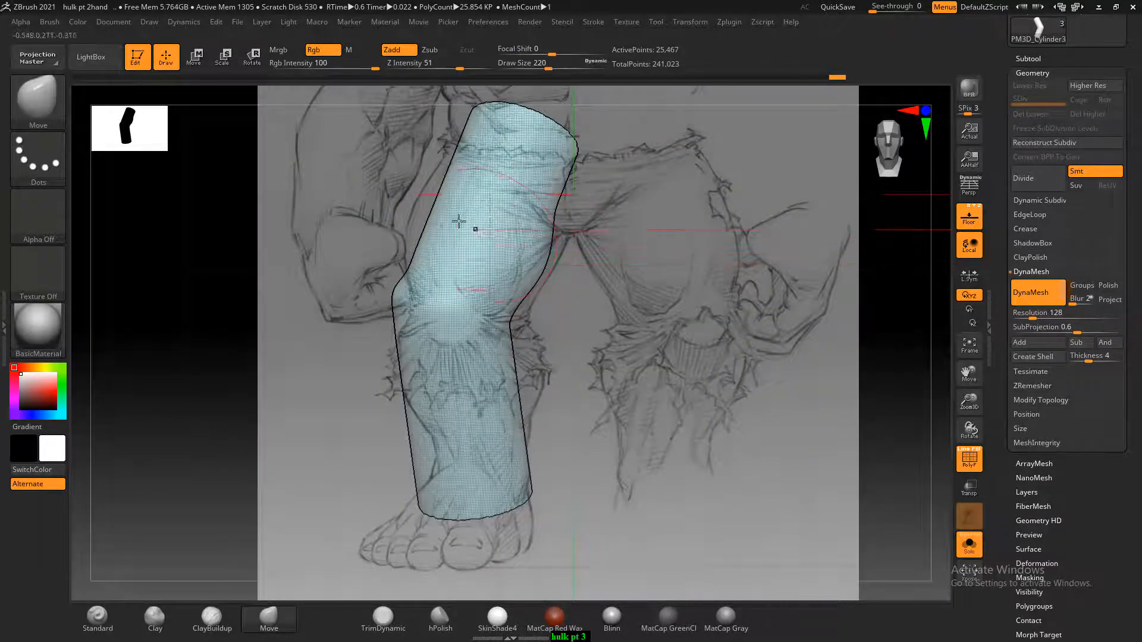
{"action": "left_click_drag", "start_coordinate": [447, 171], "coordinate": [439, 172]}
{"action": "left_click_drag", "start_coordinate": [427, 219], "coordinate": [418, 223]}
{"action": "left_click_drag", "start_coordinate": [375, 259], "coordinate": [280, 375]}
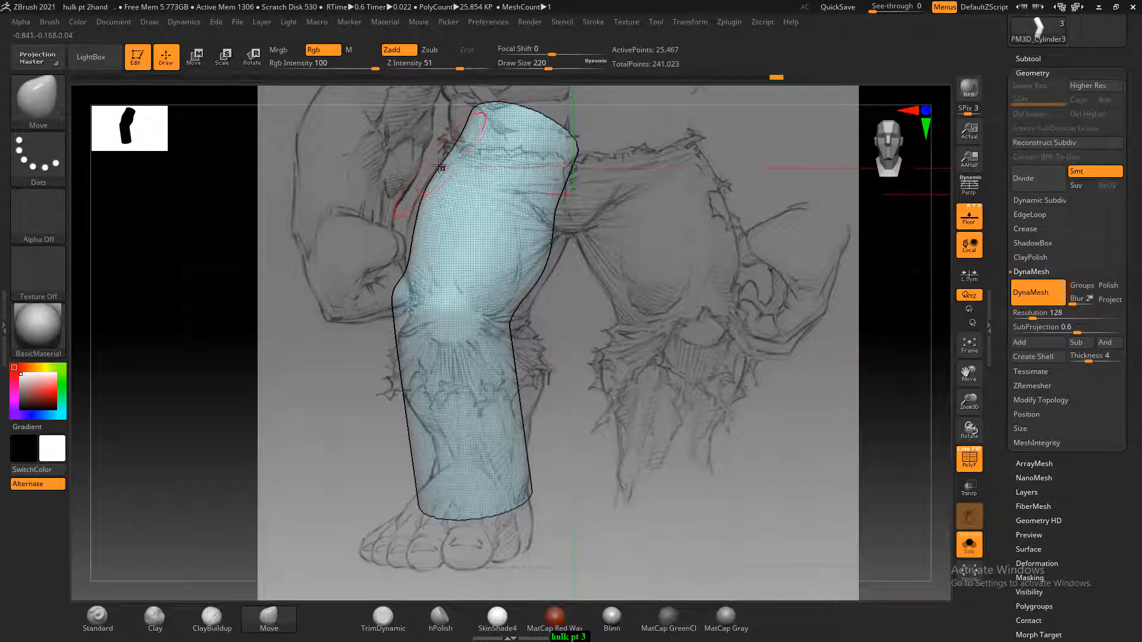
Shape the outer knee in front view and narrow the outer shin toward the ankle along the lower-leg outline
{"action": "left_click_drag", "start_coordinate": [410, 259], "coordinate": [406, 318]}
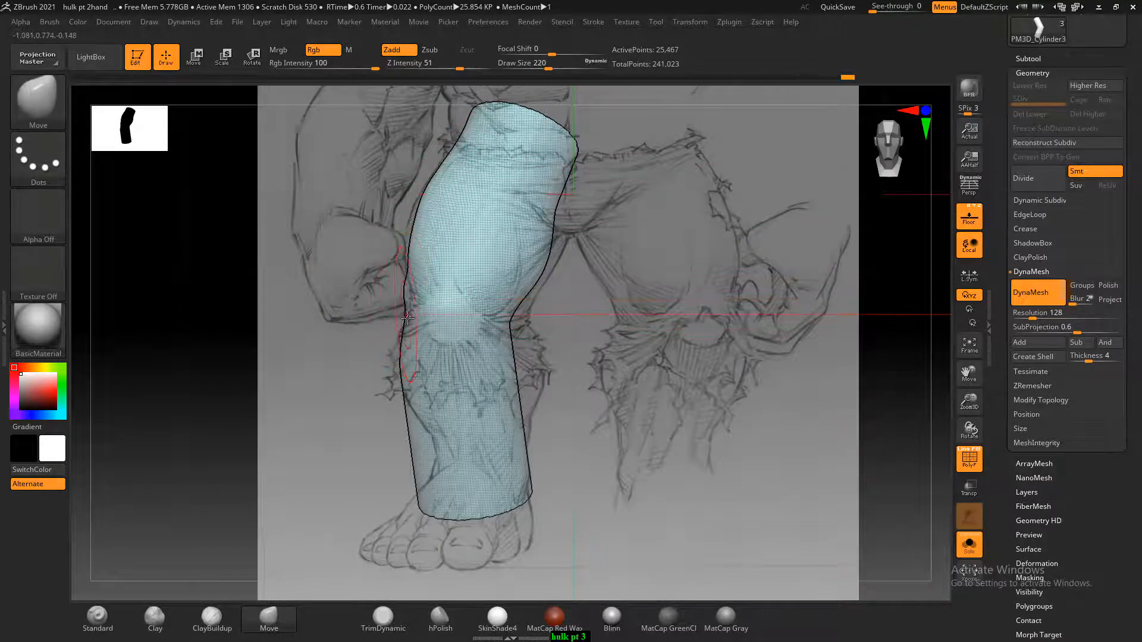
{"action": "left_click_drag", "start_coordinate": [424, 445], "coordinate": [435, 452]}
{"action": "left_click_drag", "start_coordinate": [750, 429], "coordinate": [785, 428], "text": "shift"}
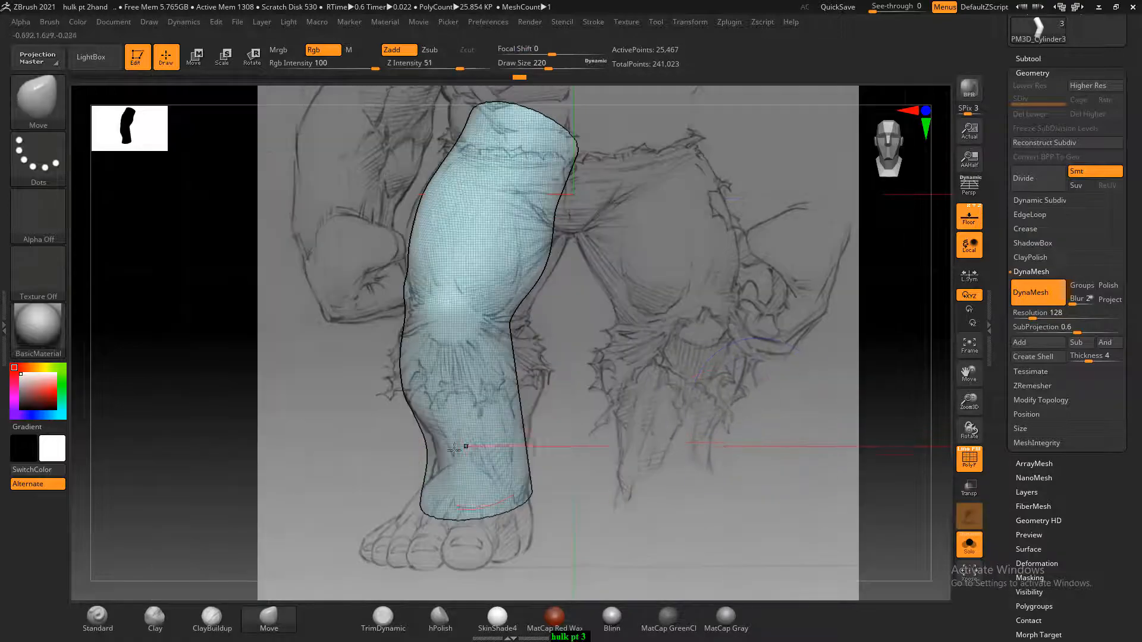
{"action": "left_click_drag", "start_coordinate": [422, 462], "coordinate": [437, 477]}
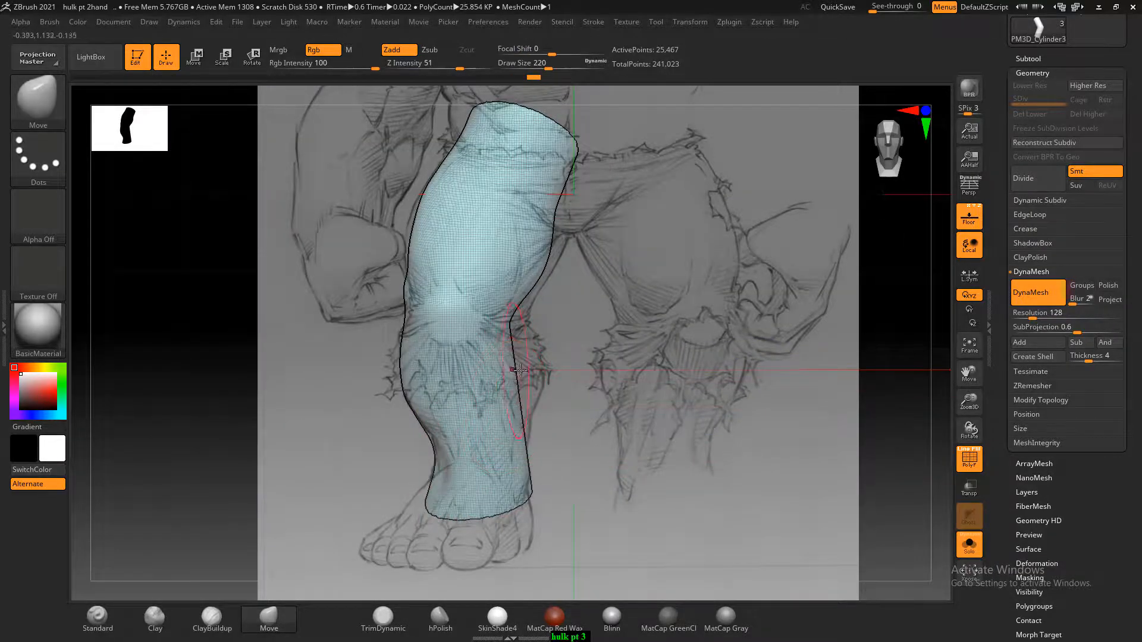
{"action": "left_click_drag", "start_coordinate": [666, 360], "coordinate": [404, 276]}
{"action": "left_click", "coordinate": [315, 167]}
{"action": "left_click_drag", "start_coordinate": [601, 337], "coordinate": [541, 393]}
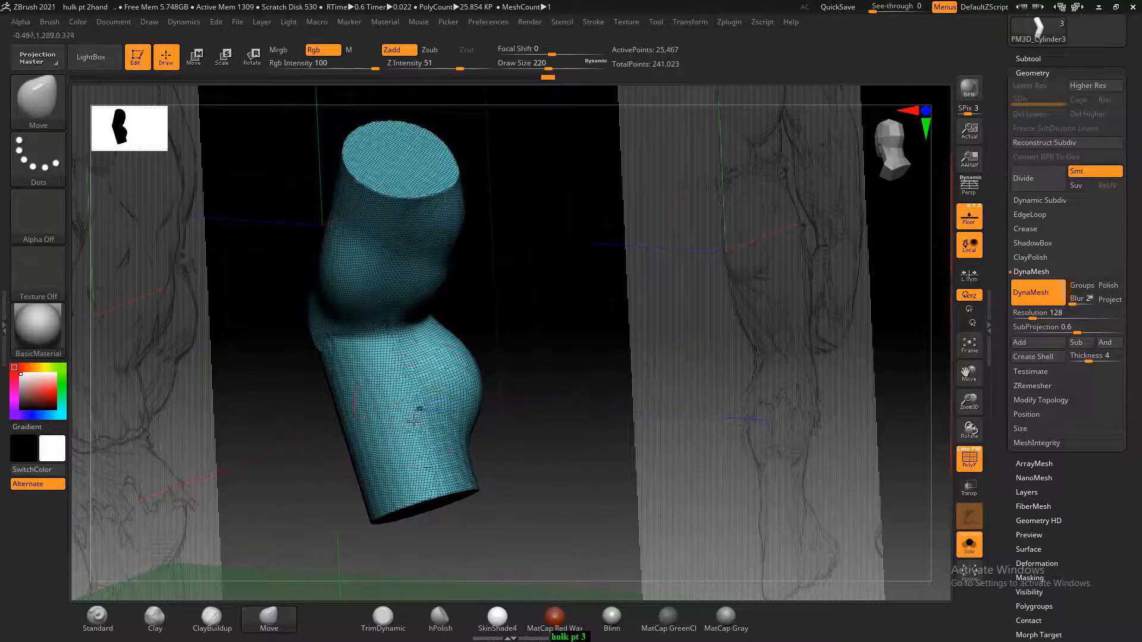
Switch to the ClayBuildup brush, hide the reference planes, and re-DynaMesh the reshaped leg to even out its topology
{"action": "left_click", "coordinate": [226, 620]}
{"action": "mouse_move", "coordinate": [416, 363]}
{"action": "left_mouse_down"}
{"action": "mouse_move", "coordinate": [379, 420]}
{"action": "mouse_move", "coordinate": [484, 395]}
{"action": "mouse_move", "coordinate": [519, 351]}
{"action": "mouse_move", "coordinate": [795, 225]}
{"action": "left_mouse_up"}
{"action": "left_click", "coordinate": [974, 229]}
{"action": "left_click_drag", "start_coordinate": [750, 317], "coordinate": [769, 345], "text": "alt"}
{"action": "key", "text": "ctrl"}
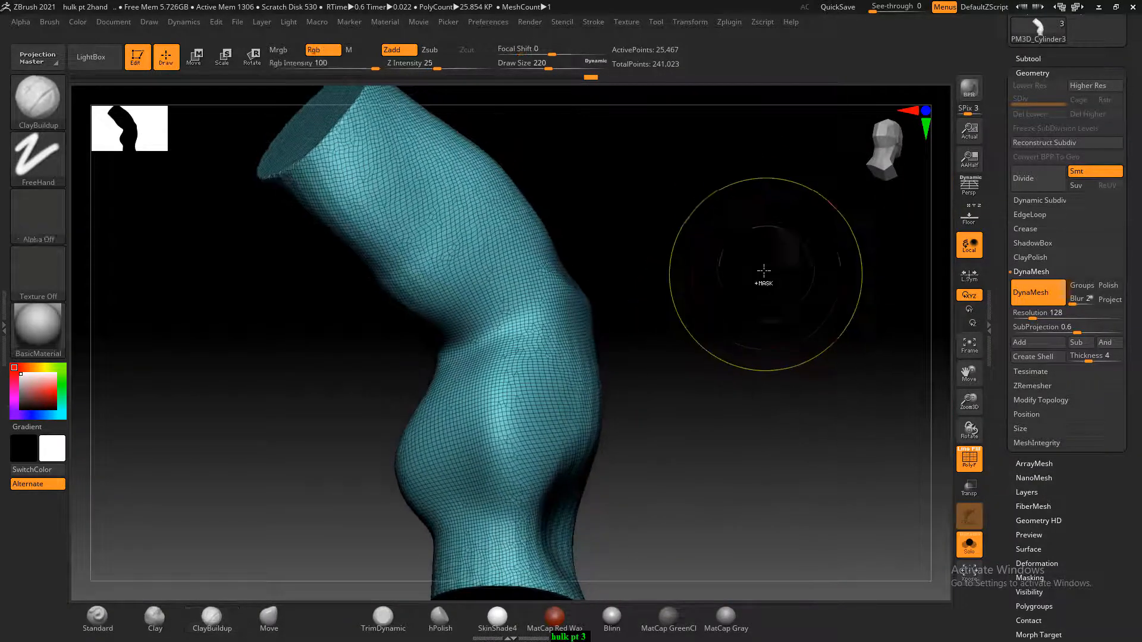
{"action": "left_click_drag", "start_coordinate": [767, 260], "coordinate": [777, 344], "text": "ctrl"}
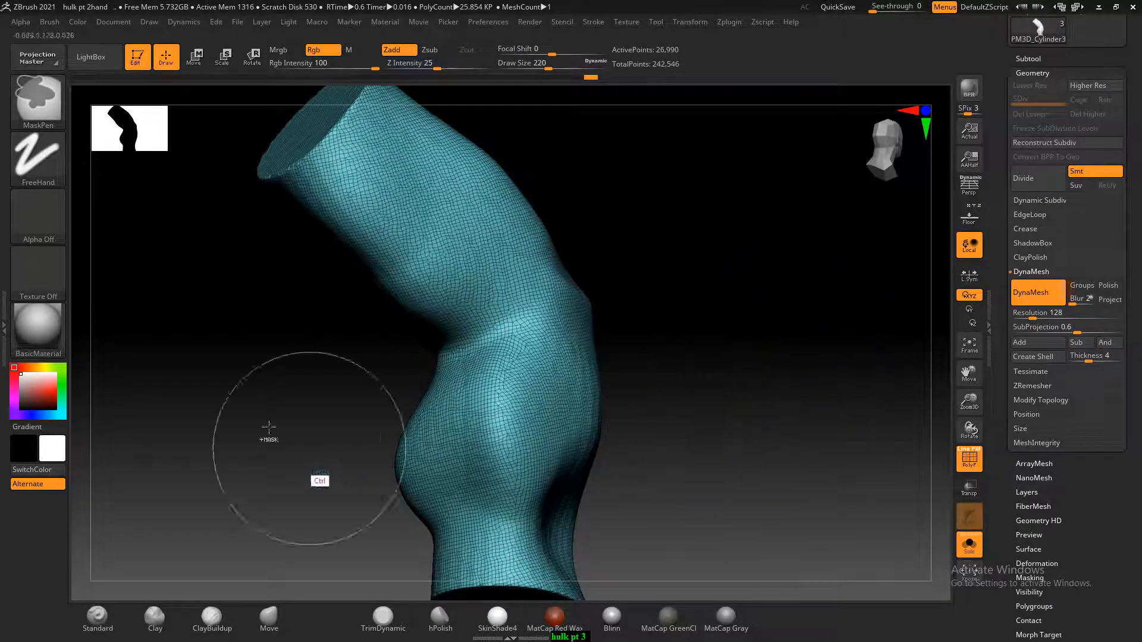
Hide the wireframe and smooth the leg's surface around the knee and thigh from several angles
{"action": "mouse_move", "coordinate": [682, 327]}
{"action": "left_mouse_down"}
{"action": "mouse_move", "coordinate": [658, 369]}
{"action": "mouse_move", "coordinate": [710, 357]}
{"action": "mouse_move", "coordinate": [631, 348]}
{"action": "left_mouse_up"}
{"action": "key", "text": "shift"}
{"action": "key", "text": "shift+f"}
{"action": "left_click_drag", "start_coordinate": [596, 280], "coordinate": [675, 410], "text": "alt"}
{"action": "mouse_move", "coordinate": [568, 367]}
{"action": "left_mouse_down", "text": "shift"}
{"action": "mouse_move", "coordinate": [428, 252]}
{"action": "mouse_move", "coordinate": [573, 306]}
{"action": "left_mouse_up", "text": "shift"}
{"action": "left_click_drag", "start_coordinate": [734, 330], "coordinate": [652, 306]}
{"action": "mouse_move", "coordinate": [653, 176]}
{"action": "left_mouse_down", "text": "shift"}
{"action": "mouse_move", "coordinate": [609, 314]}
{"action": "mouse_move", "coordinate": [654, 333]}
{"action": "left_mouse_up", "text": "shift"}
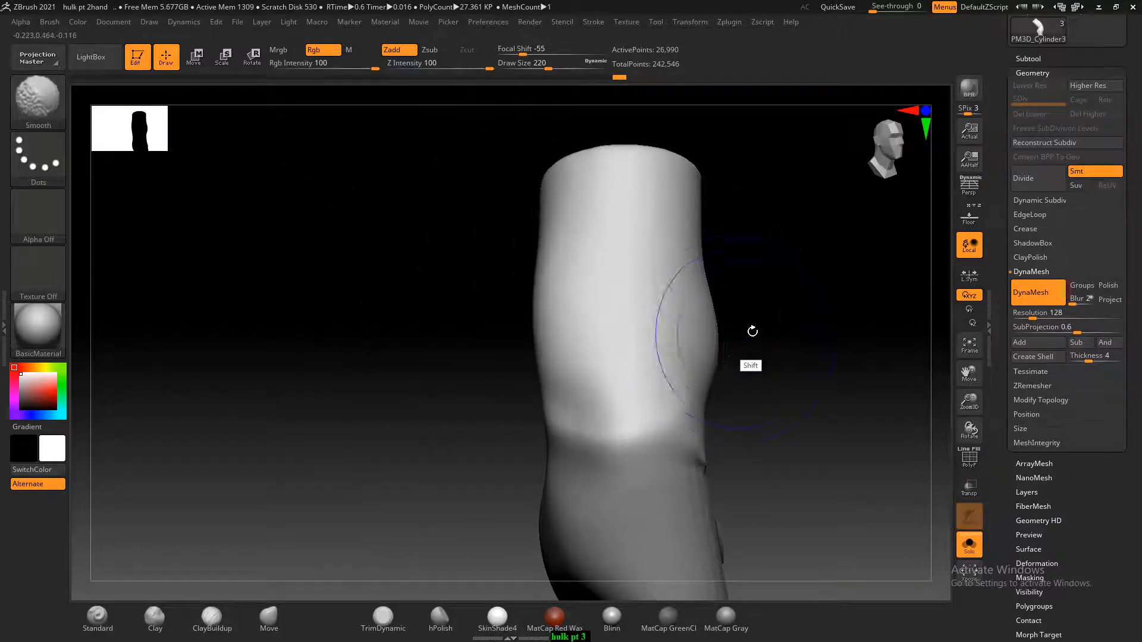
{"action": "left_click_drag", "start_coordinate": [752, 331], "coordinate": [800, 302]}
{"action": "left_click_drag", "start_coordinate": [765, 236], "coordinate": [688, 325], "text": "shift"}
{"action": "left_click_drag", "start_coordinate": [678, 445], "coordinate": [688, 438], "text": "shift"}
{"action": "mouse_move", "coordinate": [750, 386]}
{"action": "left_mouse_down"}
{"action": "mouse_move", "coordinate": [795, 364]}
{"action": "mouse_move", "coordinate": [804, 387]}
{"action": "mouse_move", "coordinate": [794, 360]}
{"action": "left_mouse_up"}
Set the Smooth brush's Z intensity to 46 and turn off DynaMesh for the leg
{"action": "key", "text": "shift"}
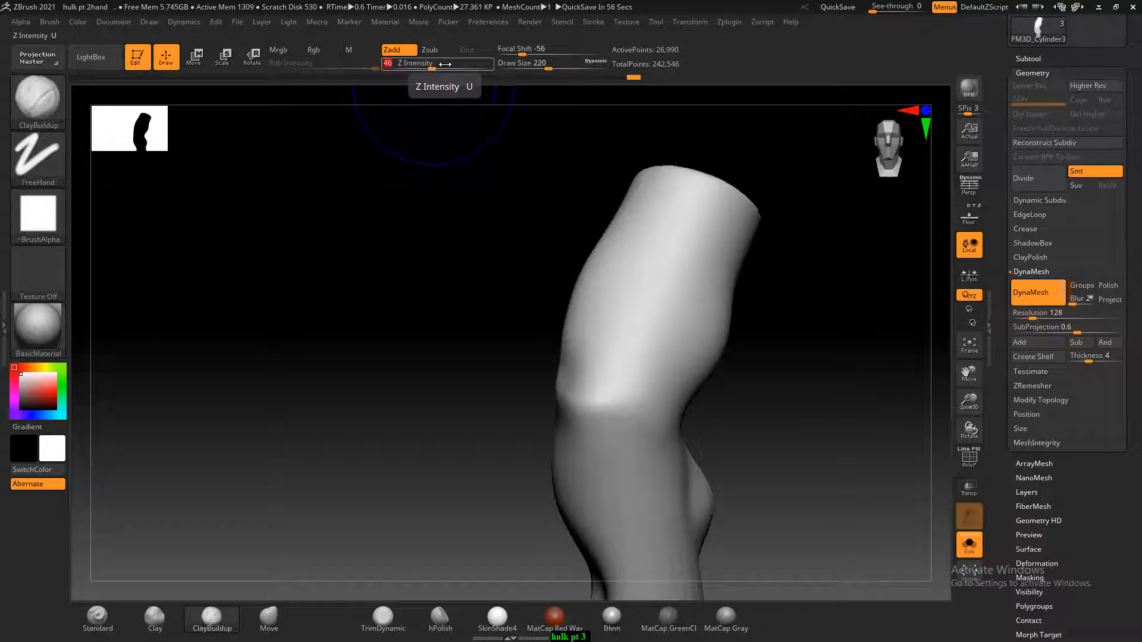
{"action": "left_click", "coordinate": [1045, 293]}
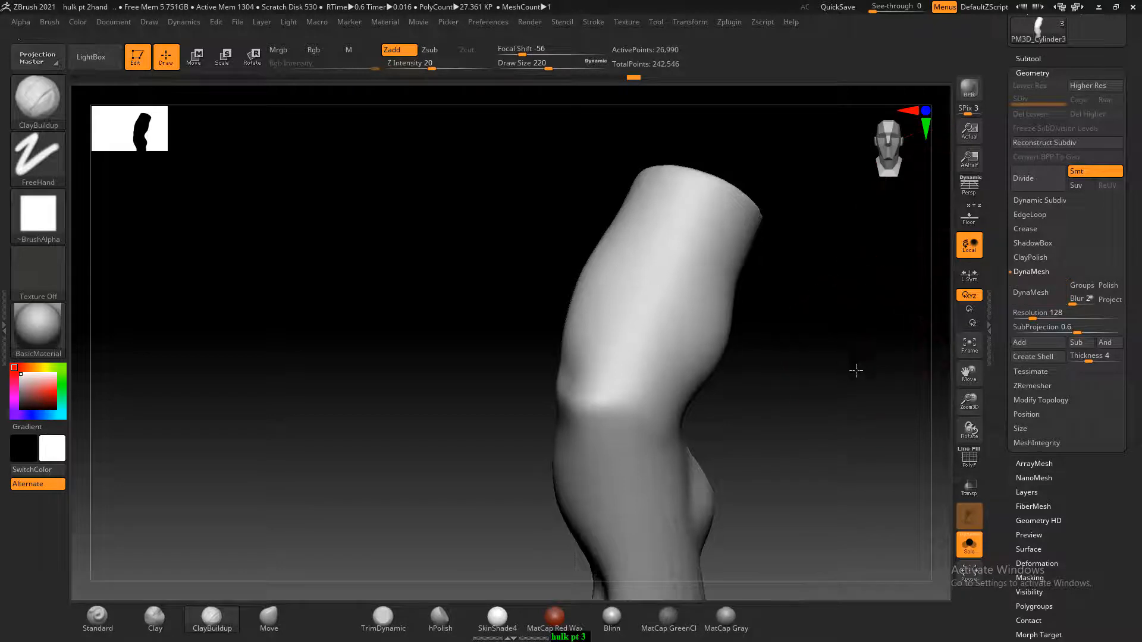
{"action": "left_click_drag", "start_coordinate": [857, 369], "coordinate": [861, 365]}
{"action": "key", "text": "shift"}
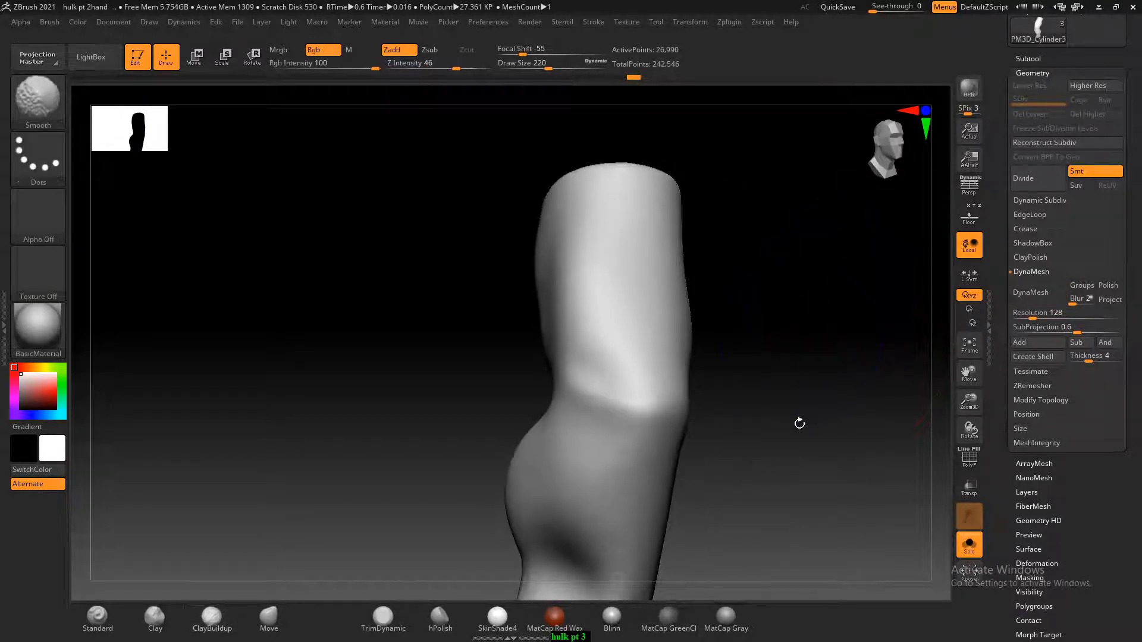
Show the reference planes and reshape the top of the thigh with the Move brush to match the front drawing
{"action": "mouse_move", "coordinate": [799, 423]}
{"action": "left_mouse_down"}
{"action": "mouse_move", "coordinate": [812, 377]}
{"action": "mouse_move", "coordinate": [836, 405]}
{"action": "mouse_move", "coordinate": [795, 302]}
{"action": "left_mouse_up"}
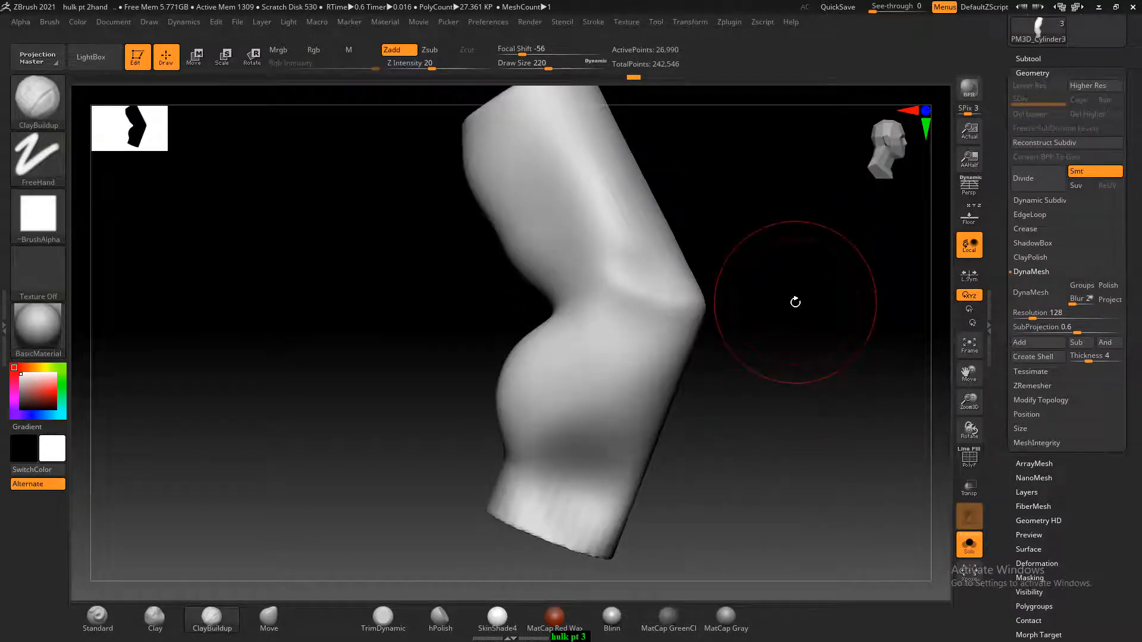
{"action": "left_click_drag", "start_coordinate": [803, 390], "coordinate": [805, 412]}
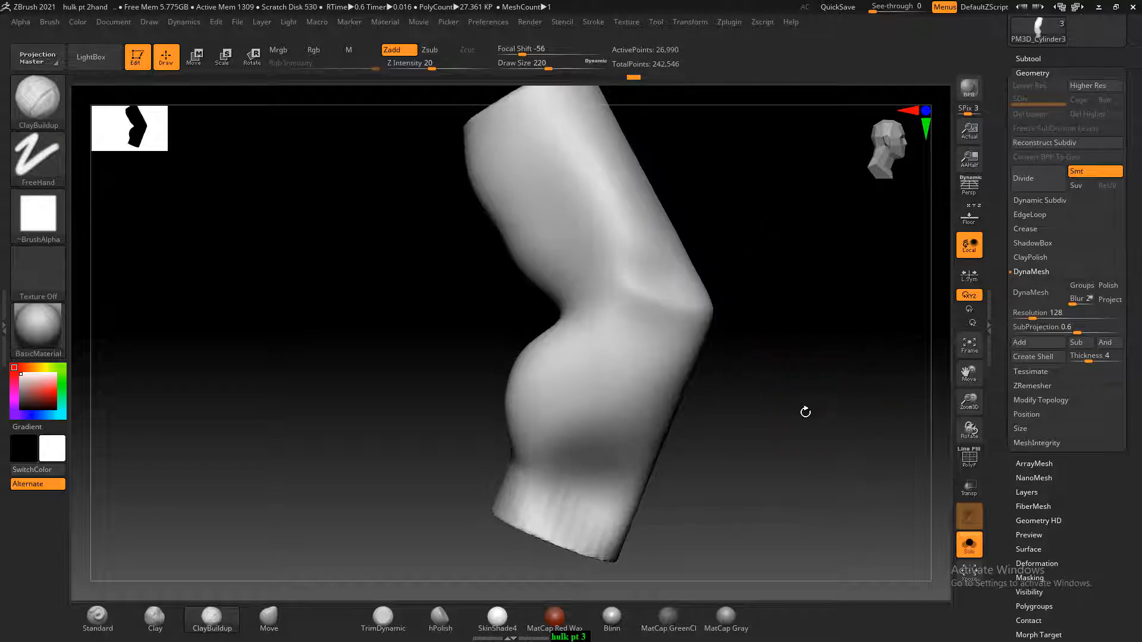
{"action": "left_click", "coordinate": [970, 220]}
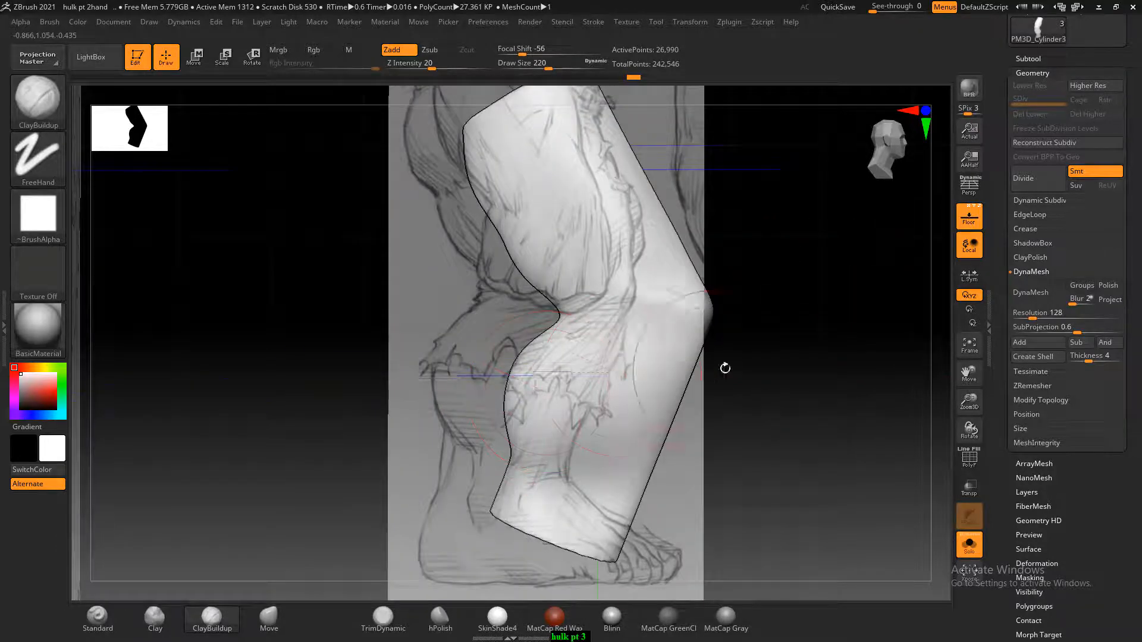
{"action": "mouse_move", "coordinate": [724, 367]}
{"action": "left_mouse_down", "text": "shift"}
{"action": "mouse_move", "coordinate": [793, 341]}
{"action": "mouse_move", "coordinate": [805, 365]}
{"action": "mouse_move", "coordinate": [710, 377]}
{"action": "left_mouse_up", "text": "shift"}
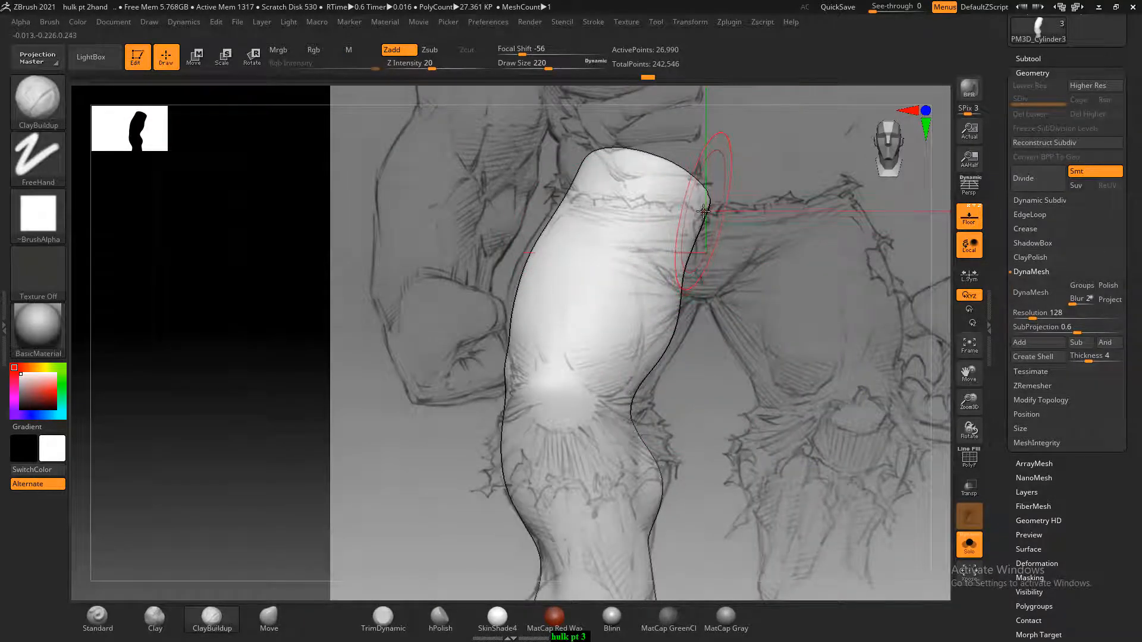
{"action": "left_click", "coordinate": [271, 618]}
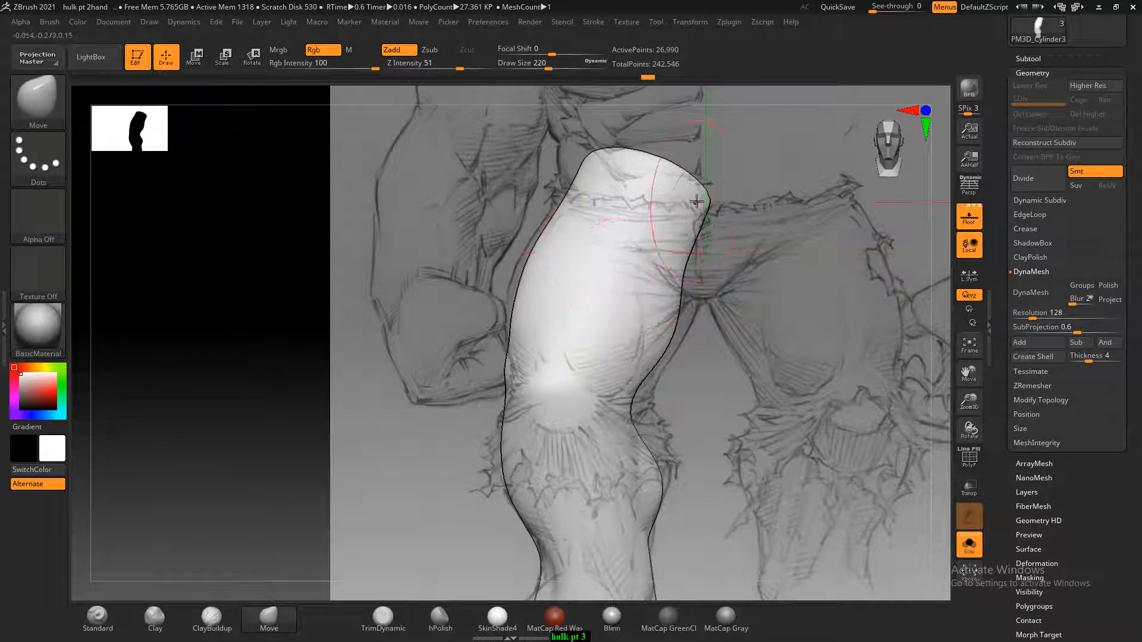
{"action": "left_click_drag", "start_coordinate": [702, 201], "coordinate": [701, 234]}
{"action": "mouse_move", "coordinate": [684, 189]}
{"action": "left_mouse_down"}
{"action": "mouse_move", "coordinate": [678, 210]}
{"action": "mouse_move", "coordinate": [604, 166]}
{"action": "mouse_move", "coordinate": [558, 188]}
{"action": "mouse_move", "coordinate": [613, 186]}
{"action": "left_mouse_up"}
{"action": "right_click_drag", "start_coordinate": [657, 182], "coordinate": [637, 197]}
{"action": "left_click_drag", "start_coordinate": [637, 196], "coordinate": [675, 252], "text": "shift"}
{"action": "left_click_drag", "start_coordinate": [721, 282], "coordinate": [735, 335], "text": "shift"}
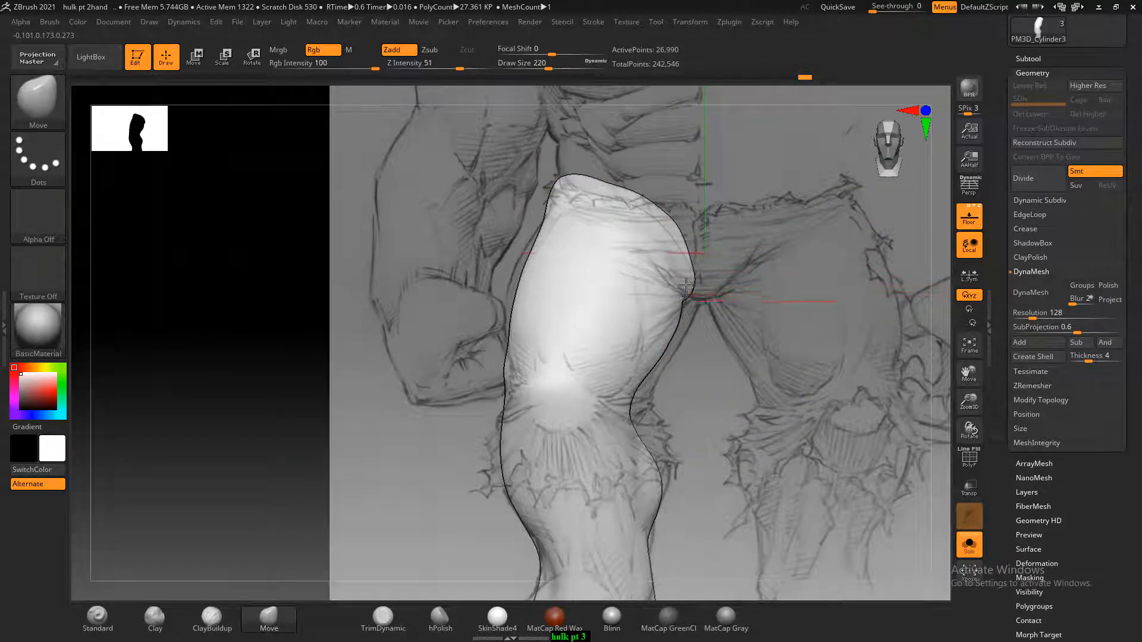
Refine the inner contour of the thigh down to the knee along the front reference drawing
{"action": "right_click_drag", "start_coordinate": [690, 318], "coordinate": [672, 337]}
{"action": "left_click_drag", "start_coordinate": [693, 345], "coordinate": [698, 357], "text": "shift"}
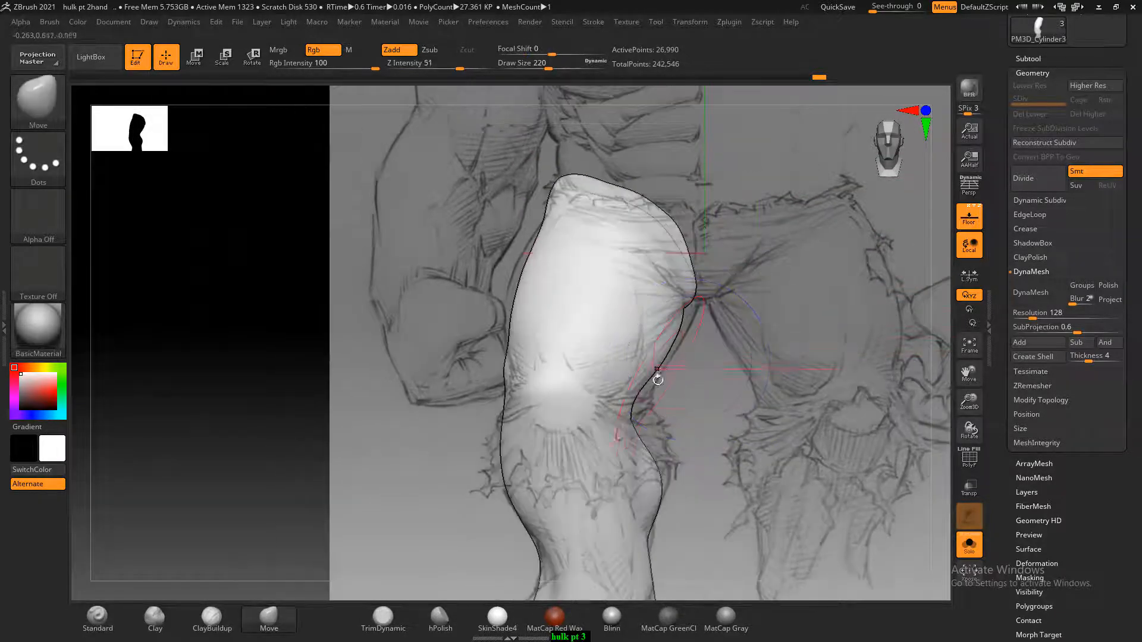
{"action": "left_click_drag", "start_coordinate": [635, 409], "coordinate": [691, 340]}
Reshape the leg's lower end in side view, raising the bottom edge and fitting the back of the ankle to the drawing
{"action": "left_click_drag", "start_coordinate": [697, 409], "coordinate": [722, 272], "text": "alt"}
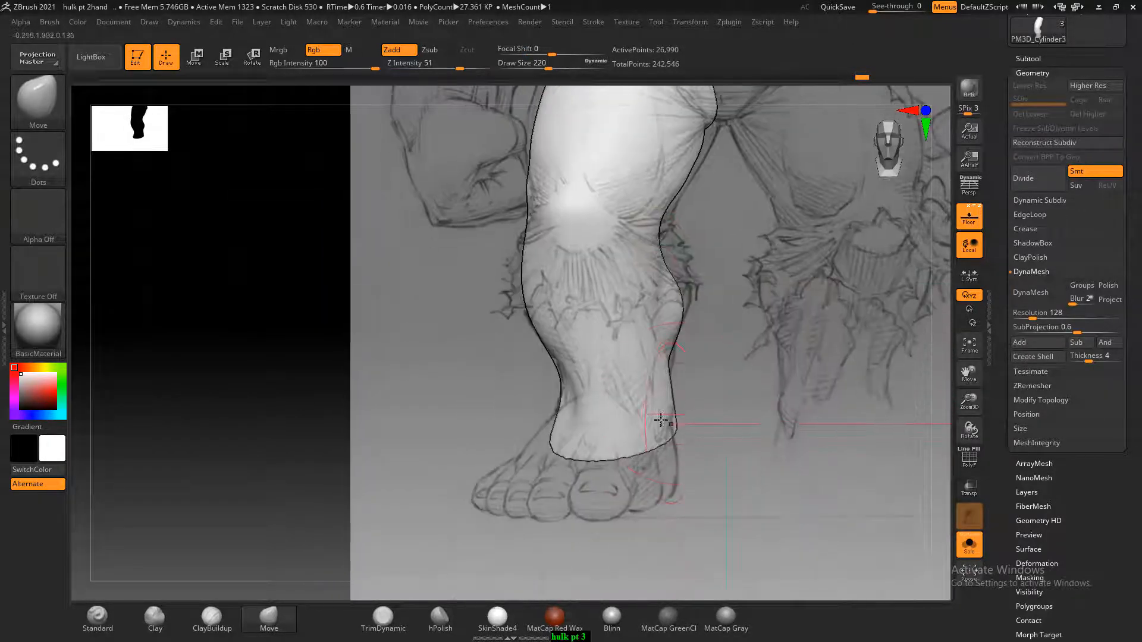
{"action": "right_click_drag", "start_coordinate": [558, 397], "coordinate": [765, 435]}
{"action": "mouse_move", "coordinate": [650, 469]}
{"action": "left_mouse_down"}
{"action": "mouse_move", "coordinate": [661, 453]}
{"action": "mouse_move", "coordinate": [657, 464]}
{"action": "left_mouse_up"}
{"action": "right_click_drag", "start_coordinate": [657, 464], "coordinate": [754, 443]}
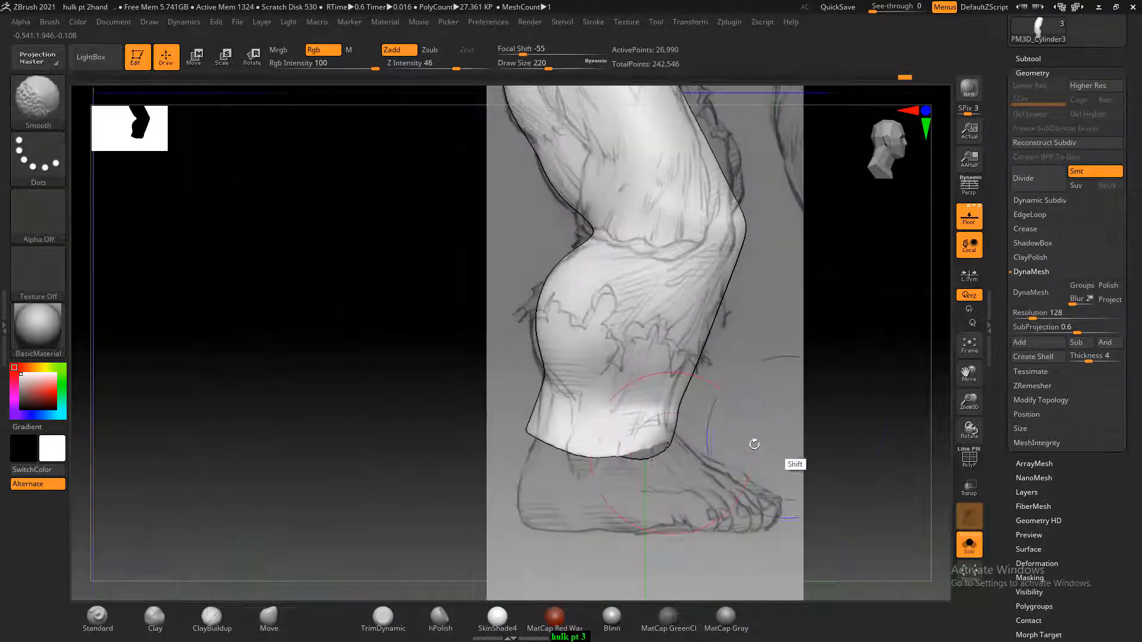
{"action": "mouse_move", "coordinate": [633, 455]}
{"action": "left_mouse_down"}
{"action": "mouse_move", "coordinate": [642, 438]}
{"action": "mouse_move", "coordinate": [601, 447]}
{"action": "left_mouse_up"}
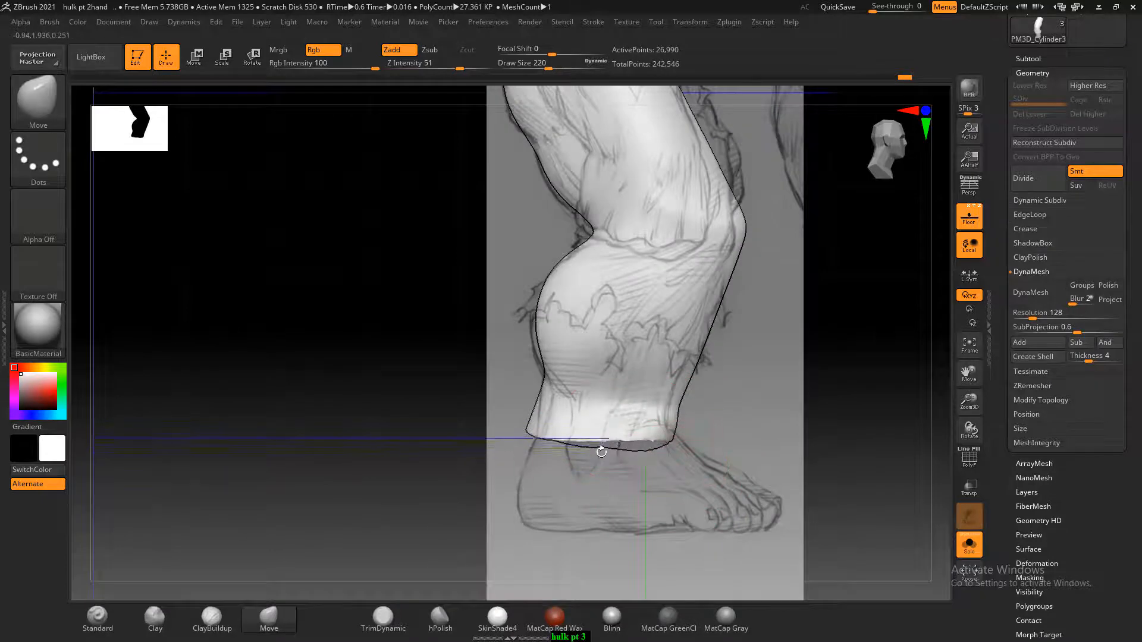
{"action": "left_click_drag", "start_coordinate": [532, 431], "coordinate": [537, 443]}
{"action": "left_click_drag", "start_coordinate": [545, 403], "coordinate": [540, 407]}
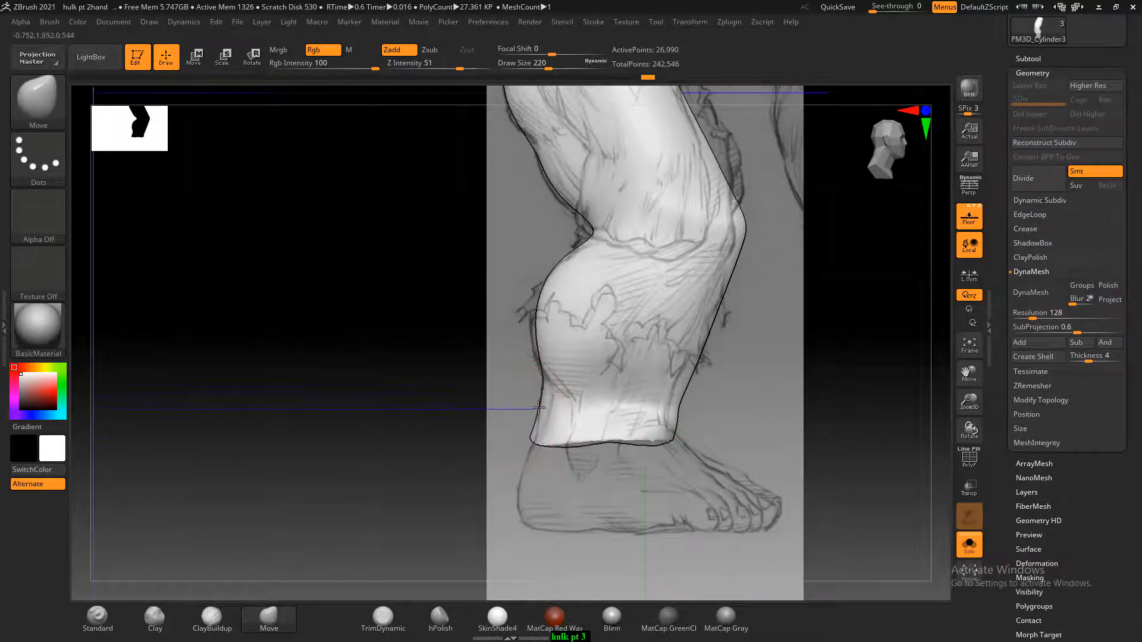
Pull the calf and the hollow behind the knee slightly backward to meet the side drawing's outline
{"action": "left_click_drag", "start_coordinate": [542, 321], "coordinate": [536, 319]}
{"action": "left_click_drag", "start_coordinate": [592, 236], "coordinate": [586, 236]}
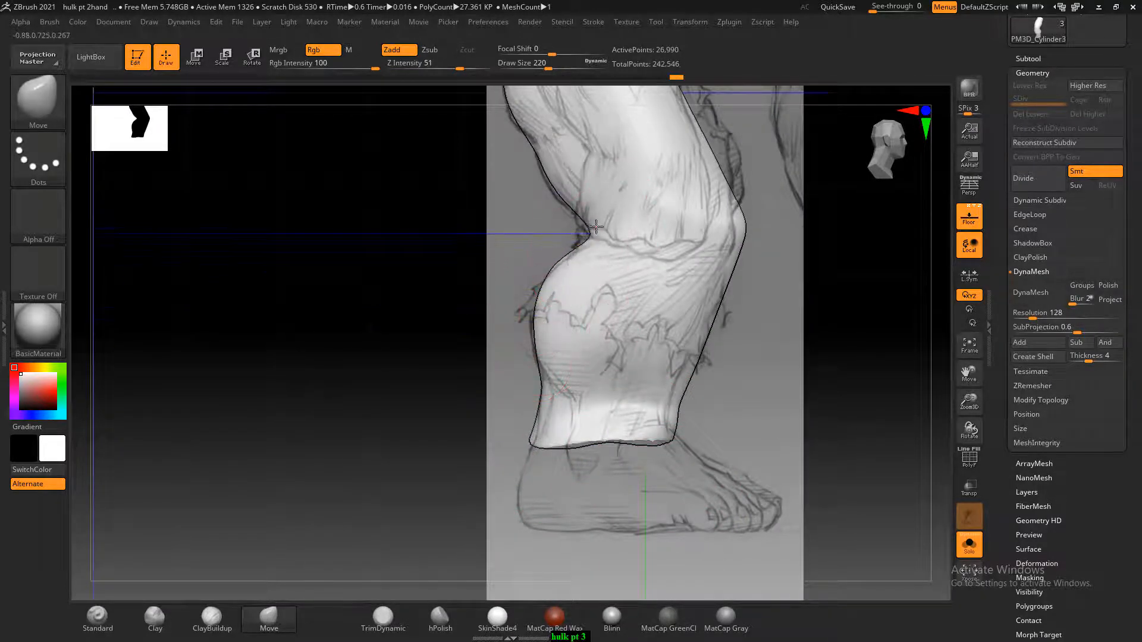
{"action": "left_click_drag", "start_coordinate": [819, 357], "coordinate": [814, 430], "text": "alt"}
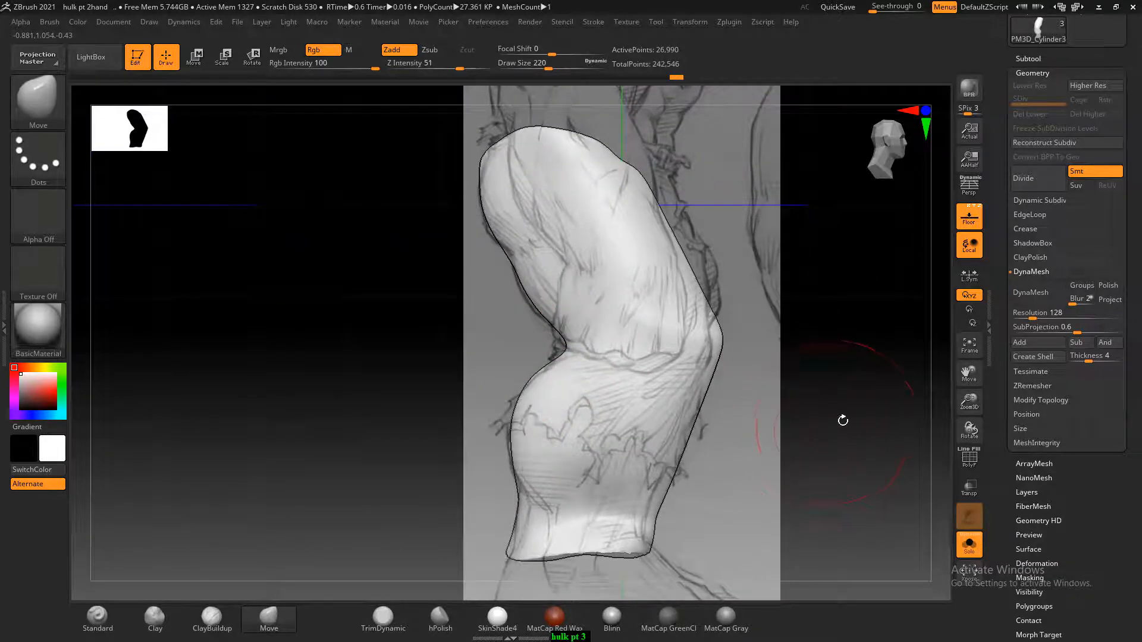
Switch to File Explorer, open the leg folder inside hulk, and view anatomy page 200 in ACDSee, enlarged to 100%
{"action": "key", "text": "alt+Tab"}
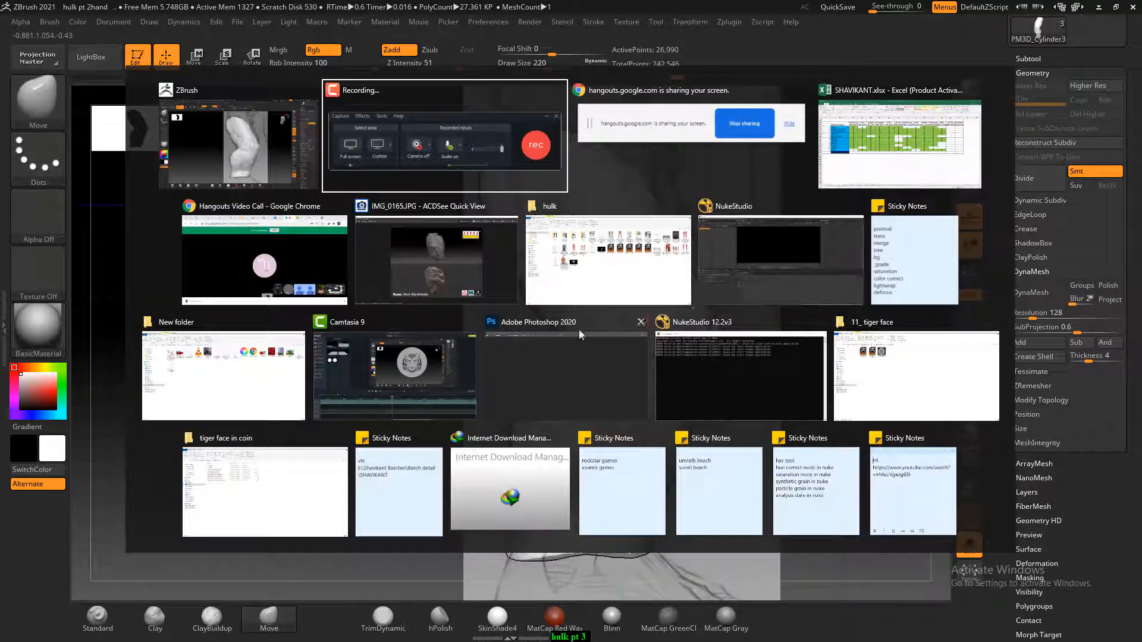
{"action": "left_click", "coordinate": [646, 272]}
{"action": "double_click", "coordinate": [326, 141]}
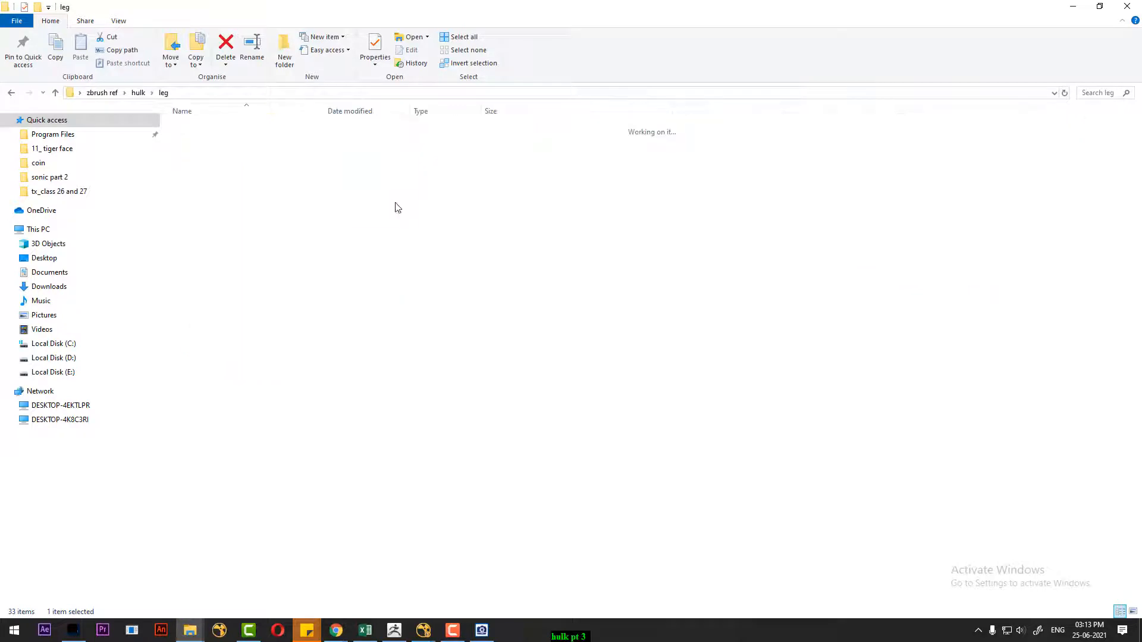
{"action": "double_click", "coordinate": [215, 148]}
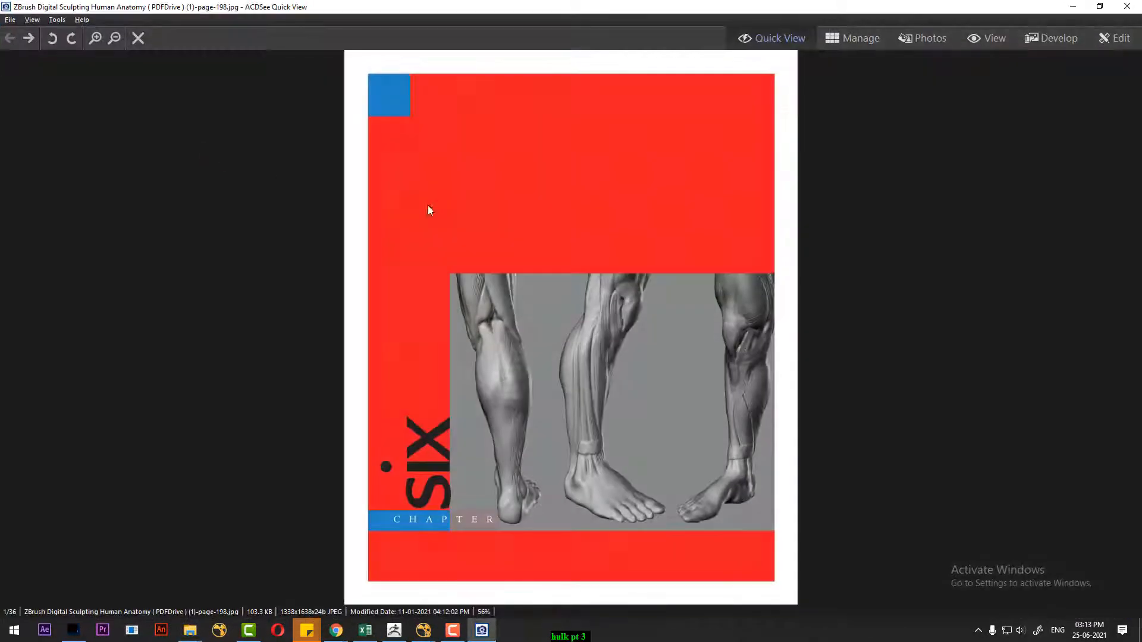
{"action": "scroll", "coordinate": [854, 195], "scroll_direction": "down", "scroll_amount": 2}
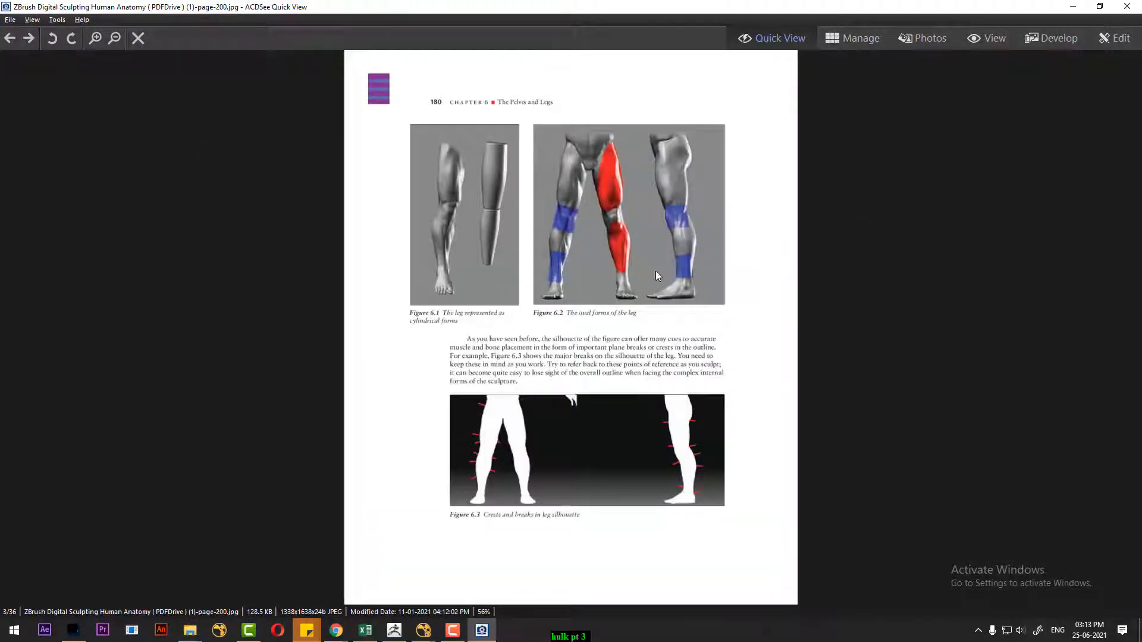
{"action": "left_click", "coordinate": [684, 222]}
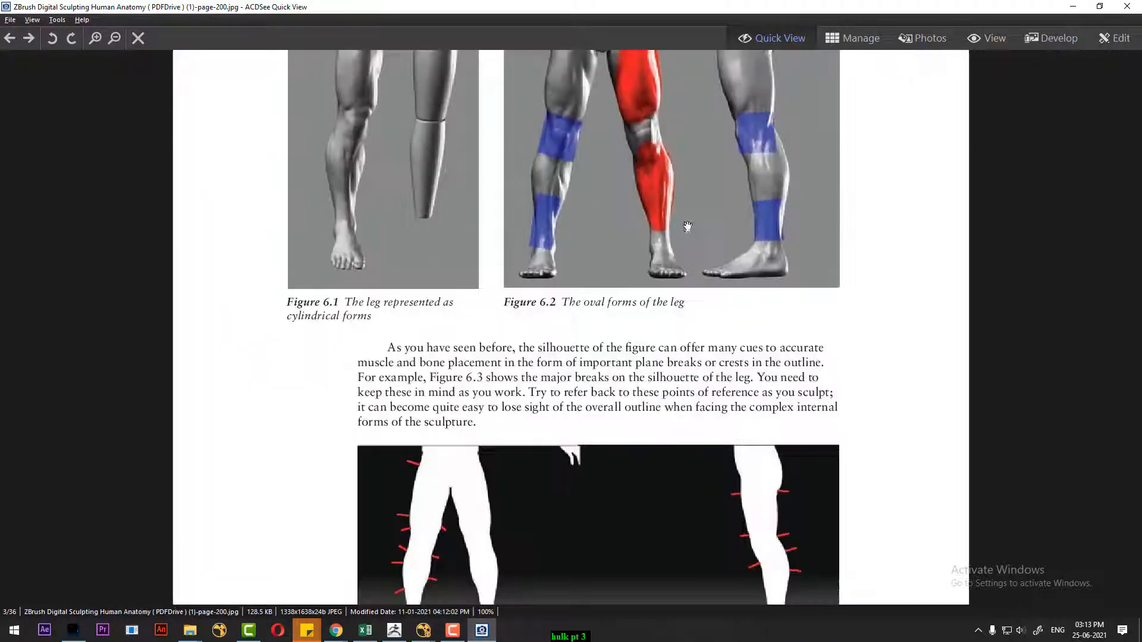
Reduce the anatomy page to a floating window and place it beside the leg model in ZBrush
{"action": "left_click_drag", "start_coordinate": [673, 208], "coordinate": [667, 394]}
{"action": "left_click_drag", "start_coordinate": [759, 6], "coordinate": [713, 11]}
{"action": "left_click", "coordinate": [395, 629]}
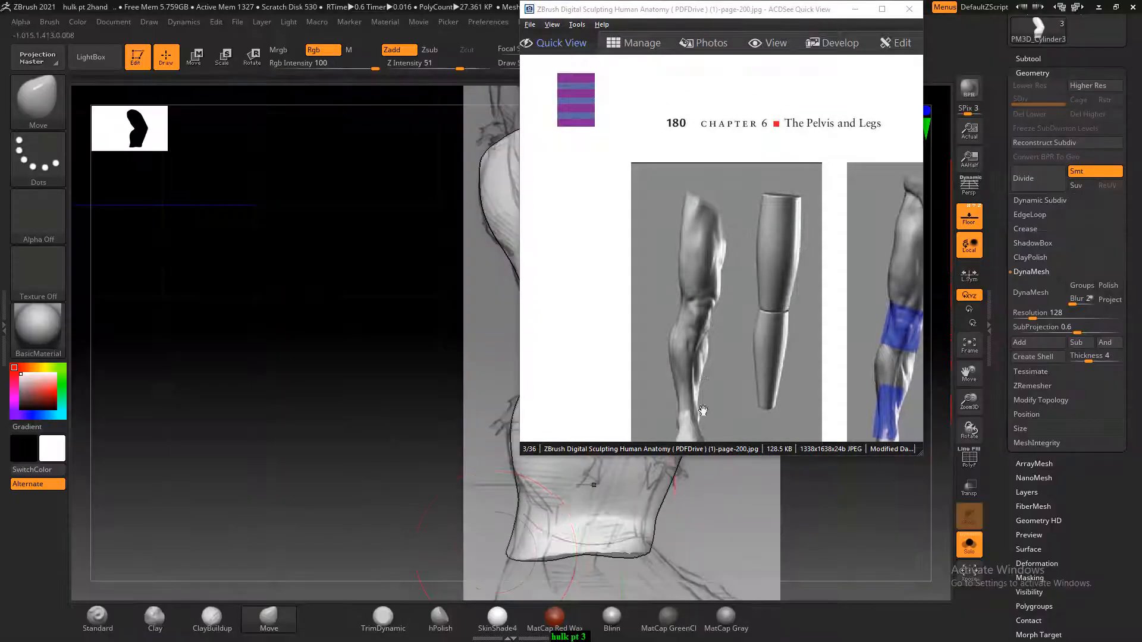
{"action": "left_click_drag", "start_coordinate": [787, 17], "coordinate": [367, 66]}
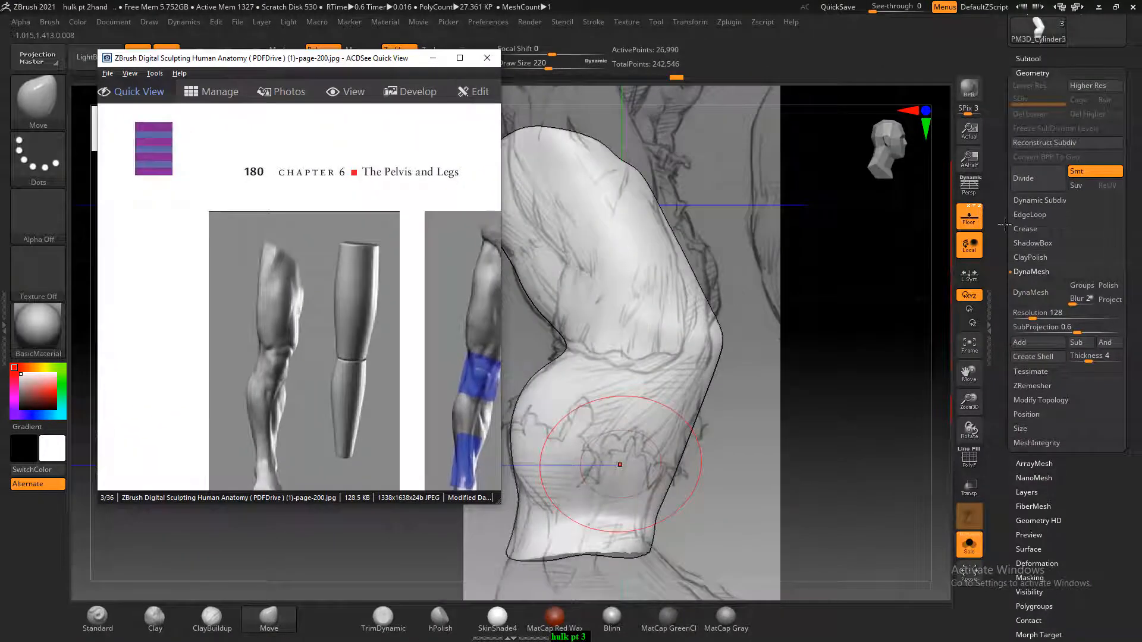
Hide the reference planes and frame Figure 6.2 of the anatomy page beside a three-quarter front view of the leg
{"action": "left_click", "coordinate": [972, 218]}
{"action": "mouse_move", "coordinate": [856, 315]}
{"action": "left_mouse_down"}
{"action": "mouse_move", "coordinate": [826, 326]}
{"action": "mouse_move", "coordinate": [876, 341]}
{"action": "left_mouse_up"}
{"action": "left_click_drag", "start_coordinate": [342, 363], "coordinate": [203, 327]}
{"action": "left_click_drag", "start_coordinate": [808, 377], "coordinate": [845, 352]}
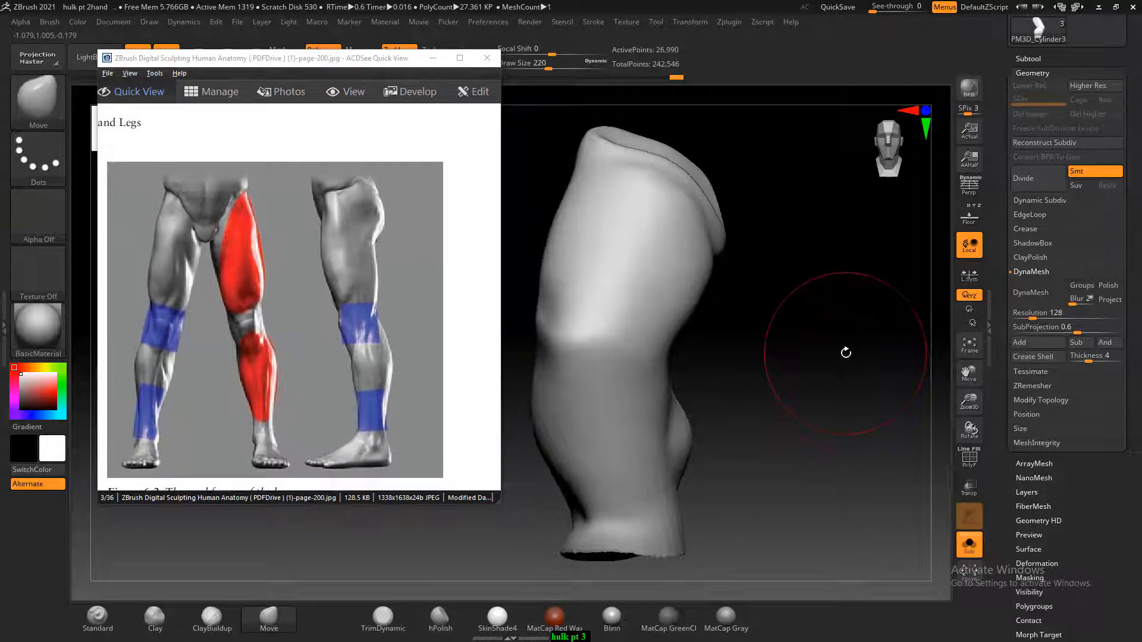
{"action": "mouse_move", "coordinate": [722, 323]}
{"action": "left_mouse_down"}
{"action": "mouse_move", "coordinate": [747, 298]}
{"action": "mouse_move", "coordinate": [747, 329]}
{"action": "left_mouse_up"}
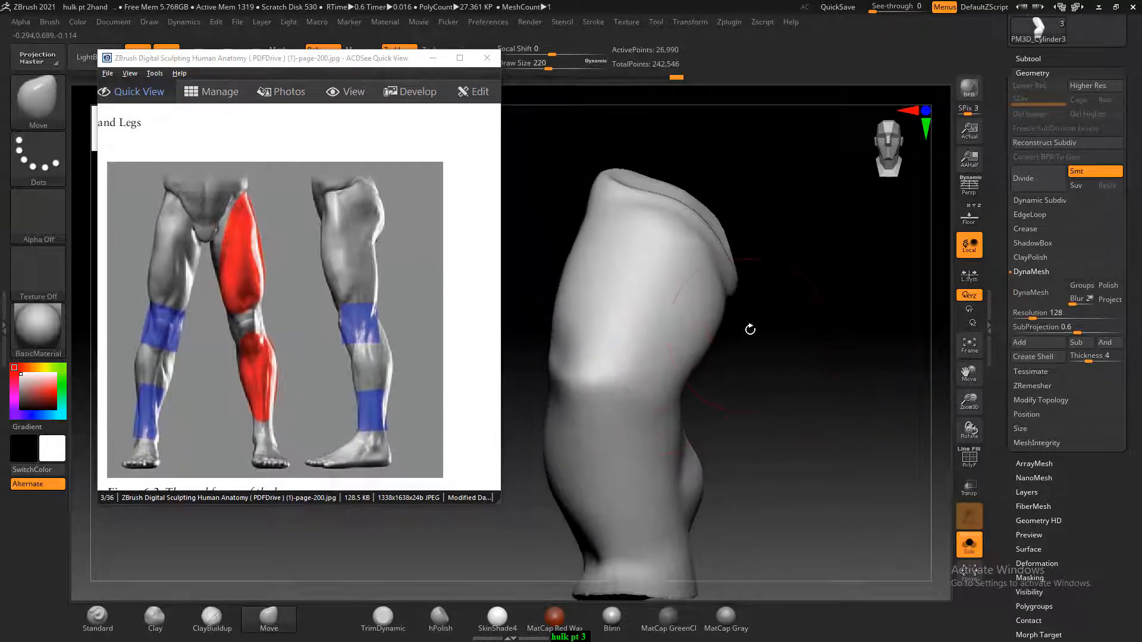
Build up clay along the upper thigh with the ClayBuildup brush, reducing its draw size to 120
{"action": "left_click", "coordinate": [212, 619]}
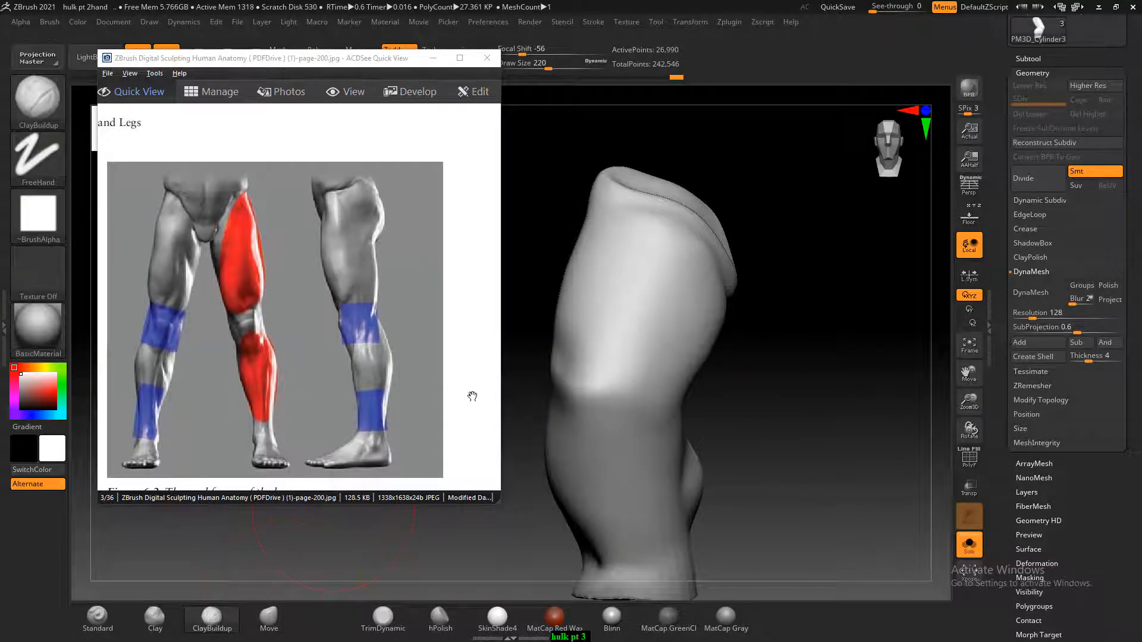
{"action": "key", "text": "bracketleft"}
{"action": "key", "text": "bracketleft"}
{"action": "key", "text": "bracketleft"}
{"action": "key", "text": "bracketleft"}
{"action": "key", "text": "bracketleft"}
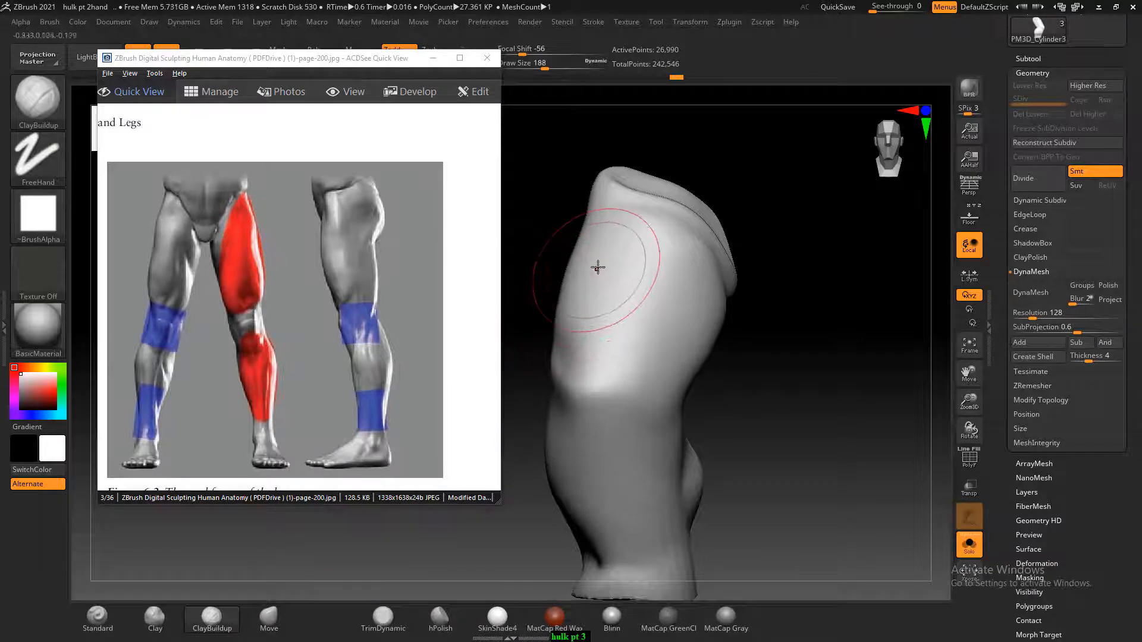
{"action": "left_click_drag", "start_coordinate": [611, 233], "coordinate": [619, 221]}
{"action": "left_click_drag", "start_coordinate": [755, 253], "coordinate": [613, 251]}
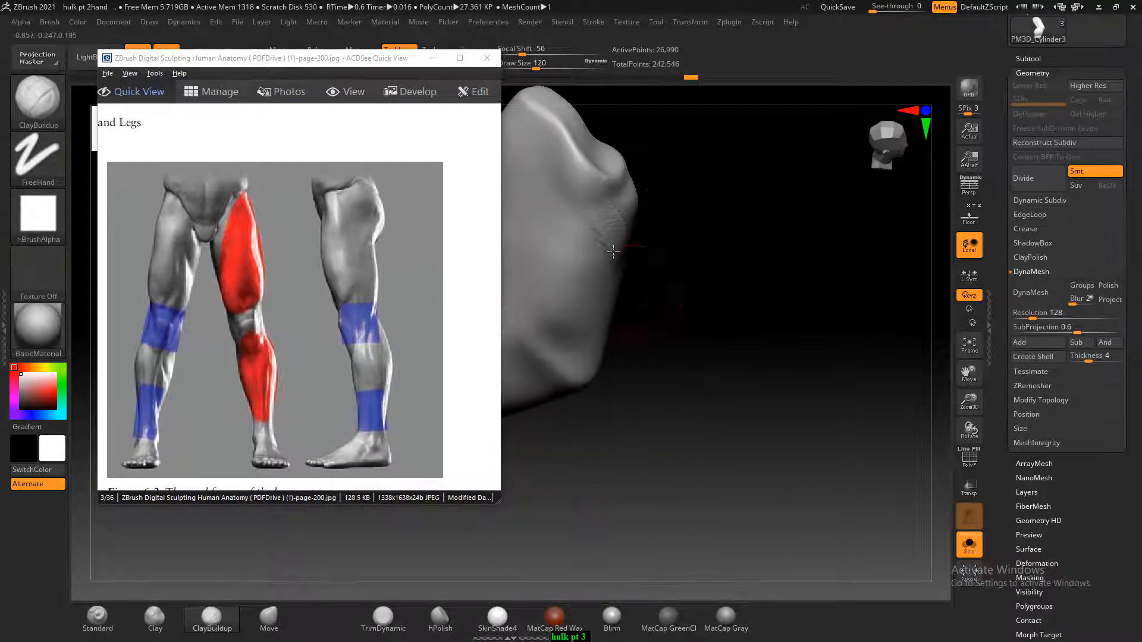
{"action": "mouse_move", "coordinate": [713, 256]}
{"action": "left_mouse_down"}
{"action": "mouse_move", "coordinate": [739, 288]}
{"action": "mouse_move", "coordinate": [642, 206]}
{"action": "left_mouse_up"}
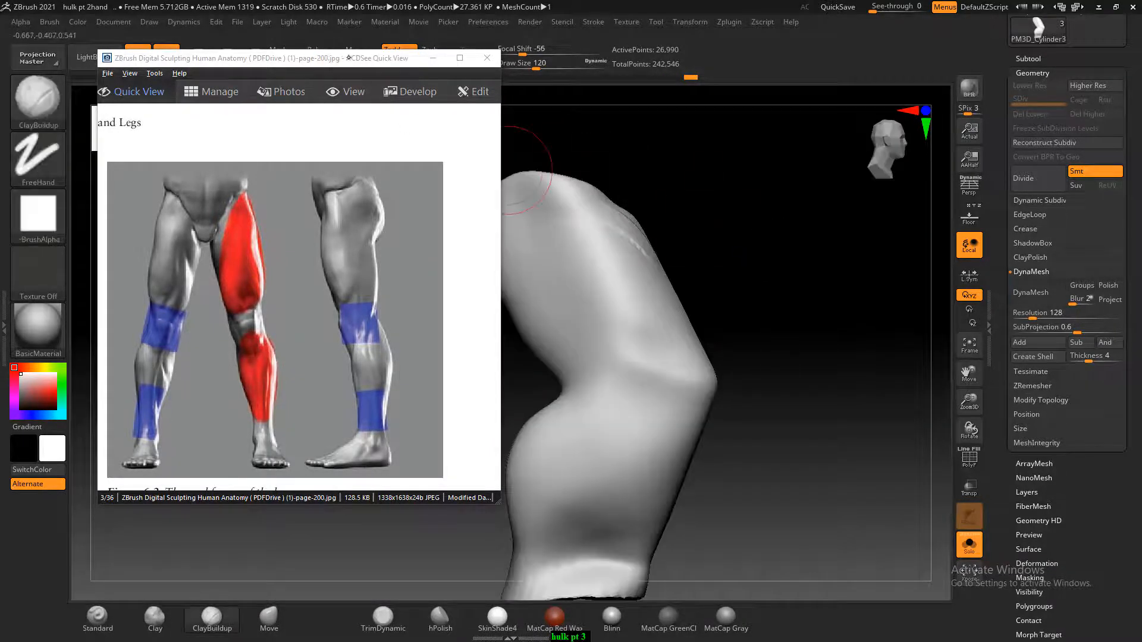
Move the anatomy window clear of the brush settings, set Z intensity to 1, and build up the front thigh muscles
{"action": "left_click_drag", "start_coordinate": [350, 58], "coordinate": [327, 108]}
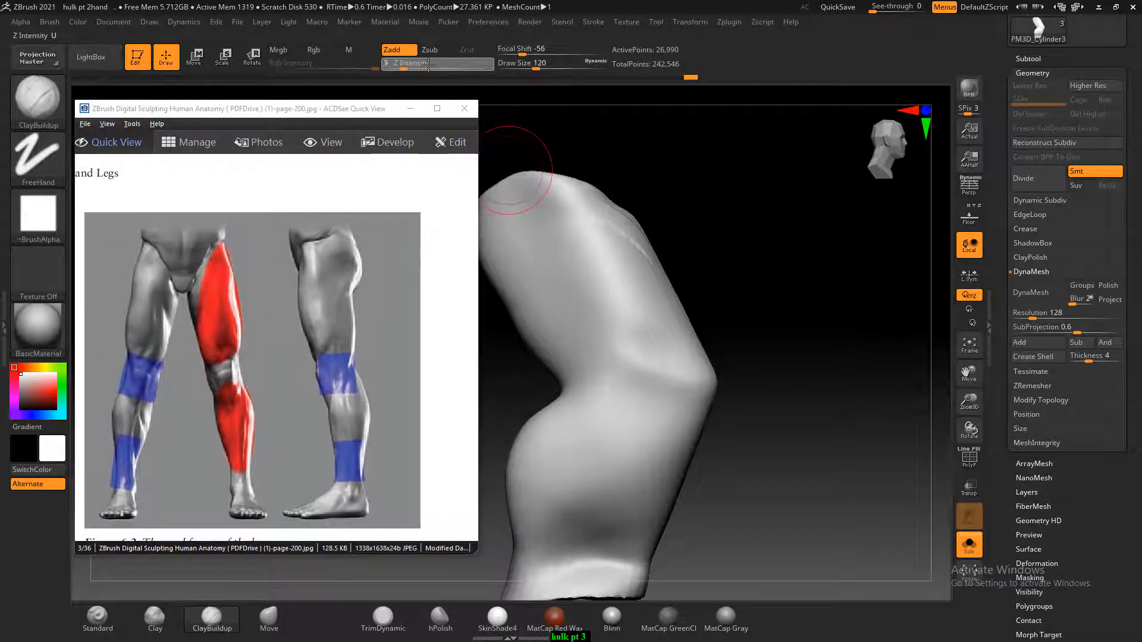
{"action": "mouse_move", "coordinate": [701, 238]}
{"action": "left_mouse_down"}
{"action": "mouse_move", "coordinate": [808, 339]}
{"action": "mouse_move", "coordinate": [816, 324]}
{"action": "mouse_move", "coordinate": [850, 321]}
{"action": "mouse_move", "coordinate": [759, 328]}
{"action": "left_mouse_up"}
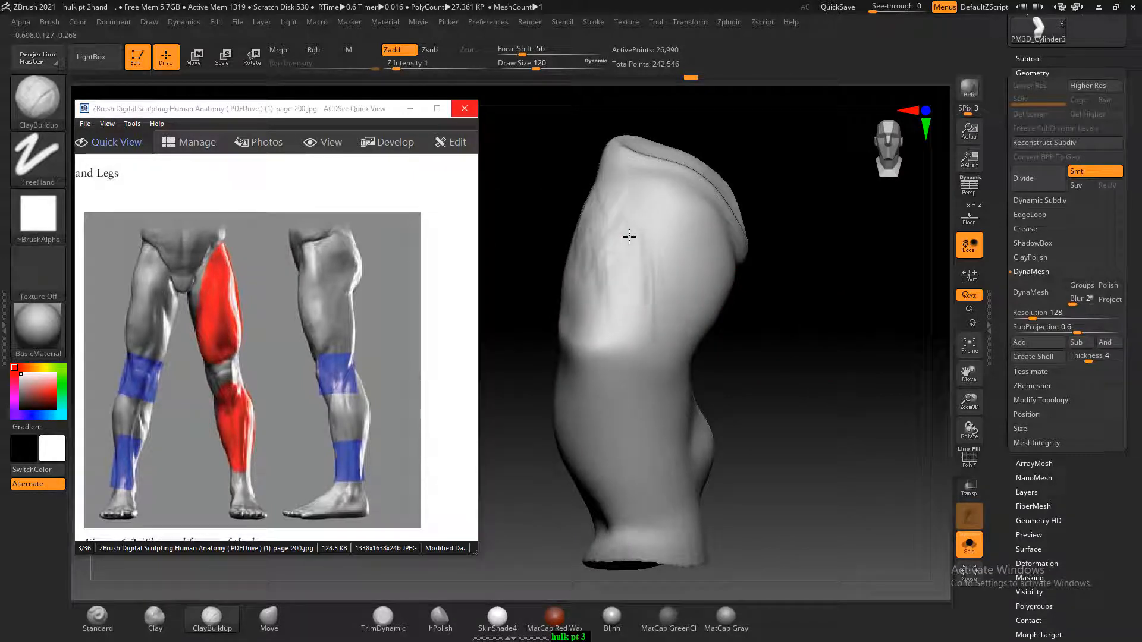
{"action": "left_click_drag", "start_coordinate": [629, 236], "coordinate": [678, 306]}
{"action": "left_click_drag", "start_coordinate": [787, 306], "coordinate": [739, 303]}
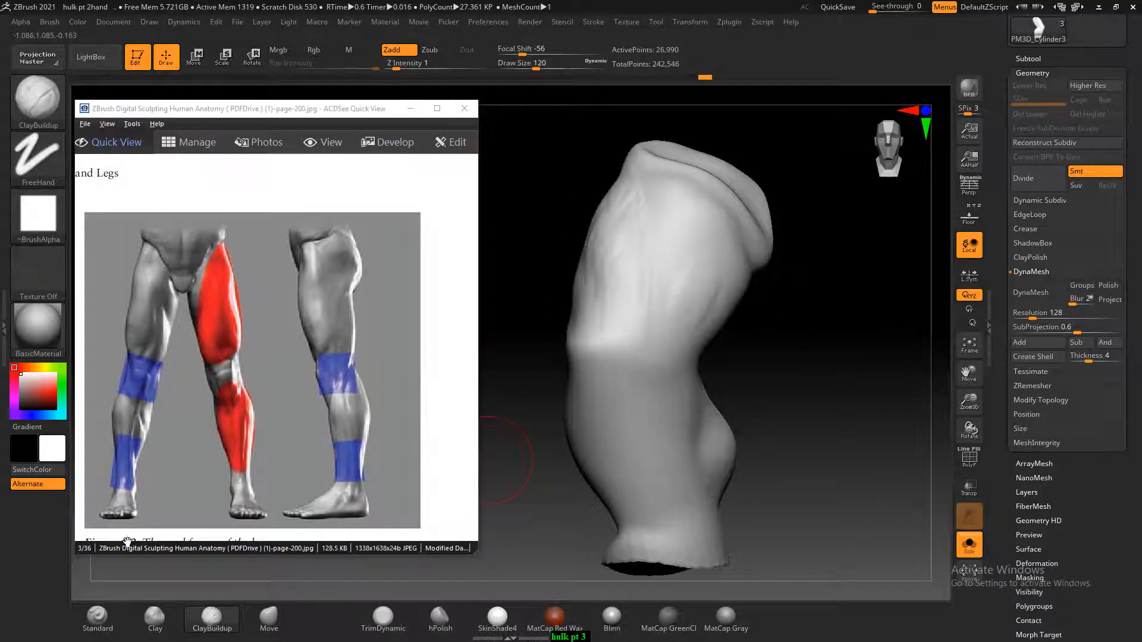
Carve muscle separation grooves down the front thigh using the Standard brush with draw size 68 and focal shift 75
{"action": "left_click", "coordinate": [121, 619]}
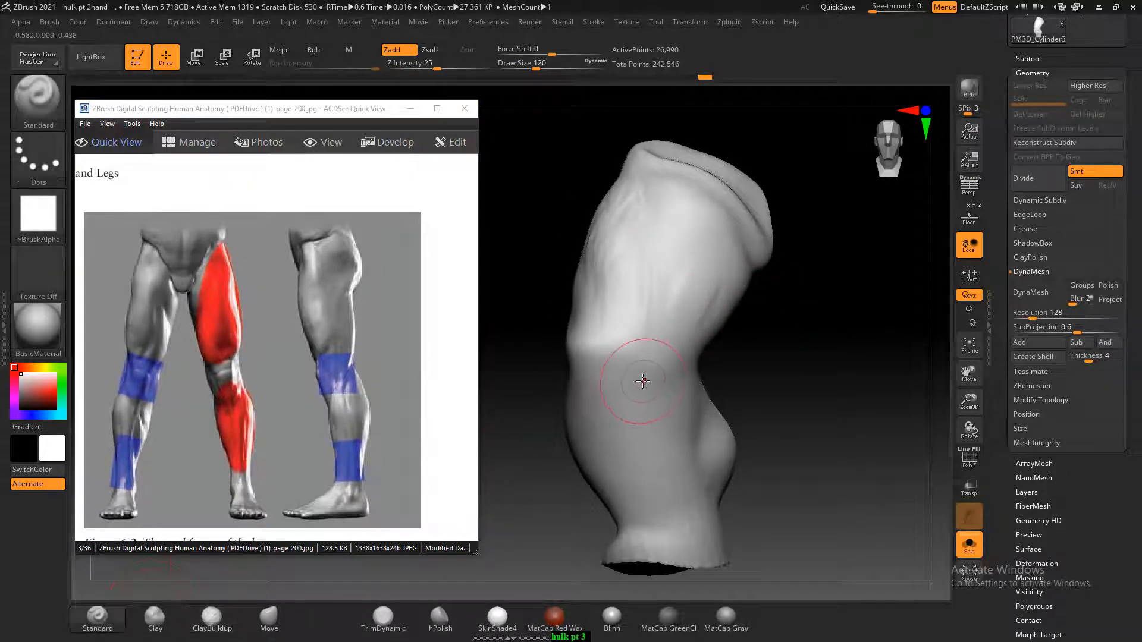
{"action": "key", "text": "bracketleft"}
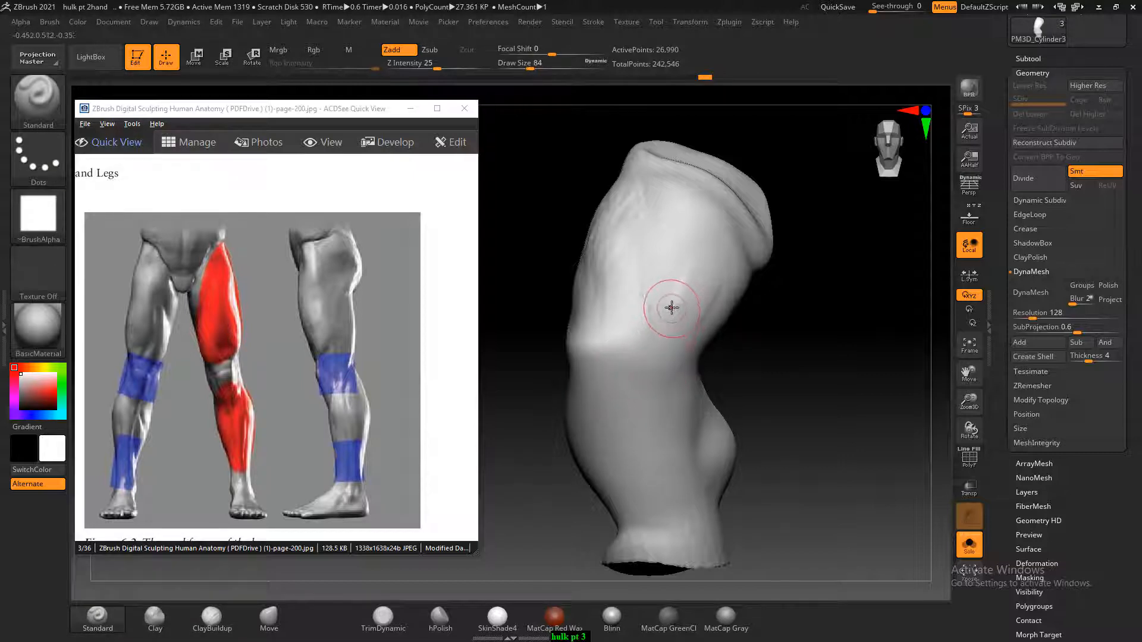
{"action": "key", "text": "bracketleft"}
{"action": "key", "text": "bracketleft"}
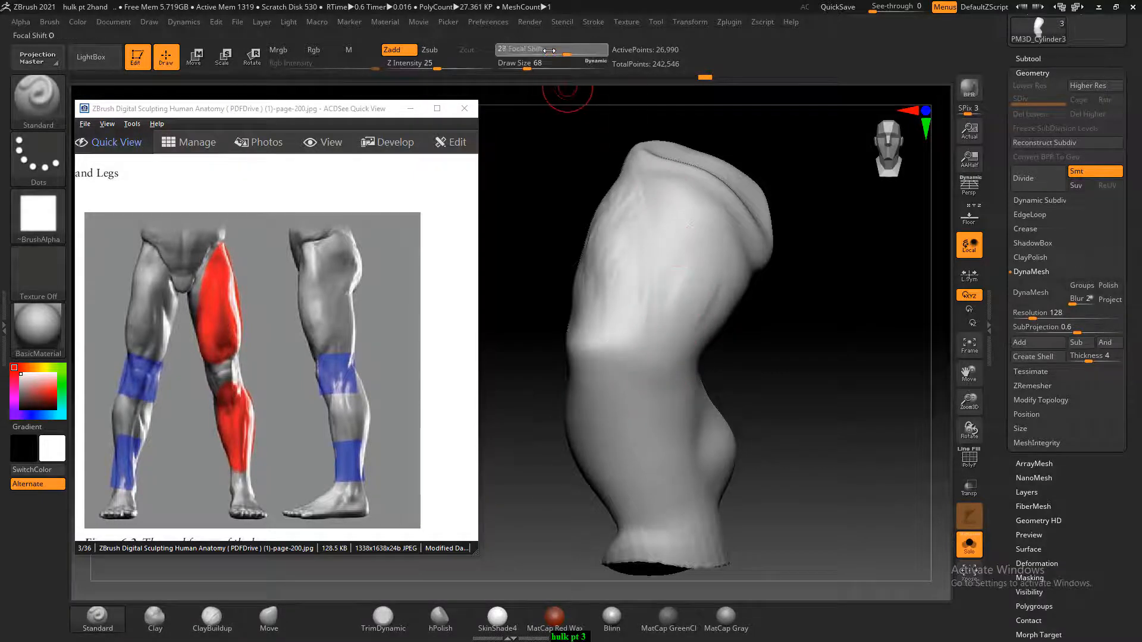
{"action": "left_click_drag", "start_coordinate": [548, 51], "coordinate": [590, 51]}
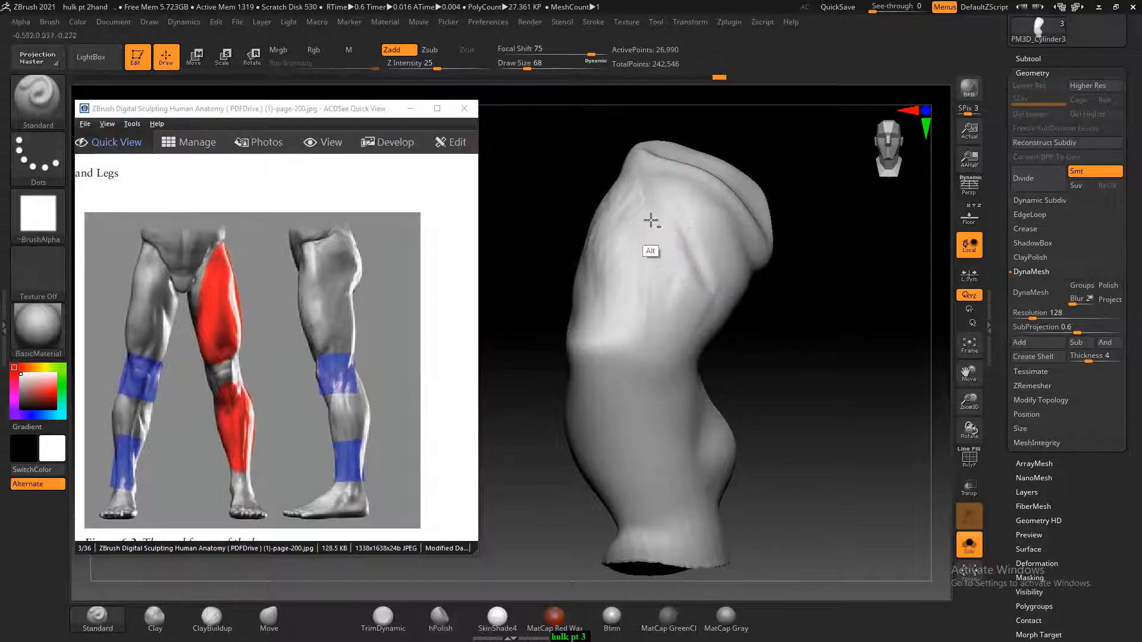
{"action": "left_click_drag", "start_coordinate": [651, 220], "coordinate": [633, 336], "text": "alt"}
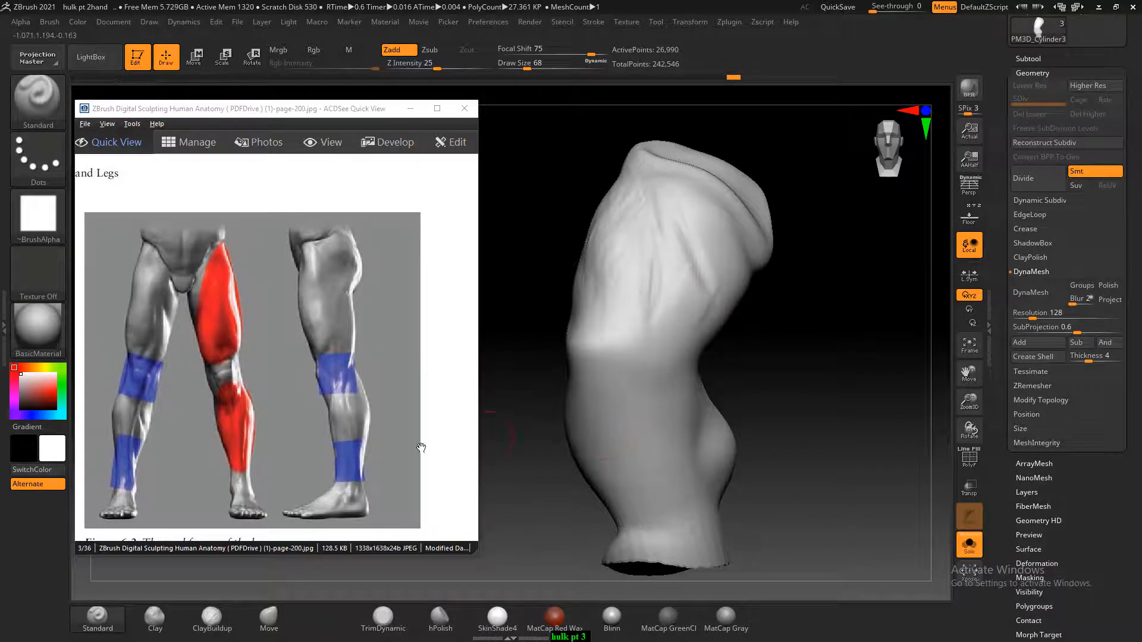
{"action": "left_click_drag", "start_coordinate": [767, 354], "coordinate": [787, 329]}
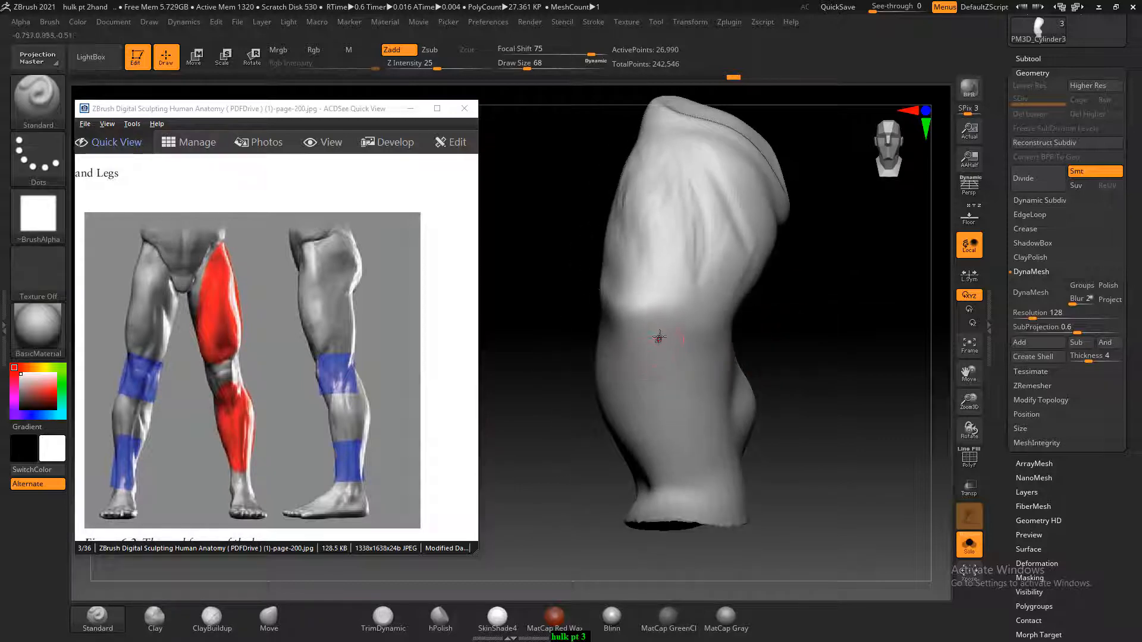
Carve grooves below the knee and down the lower leg with the Standard brush at draw size 68
{"action": "left_click_drag", "start_coordinate": [660, 336], "coordinate": [645, 345], "text": "alt"}
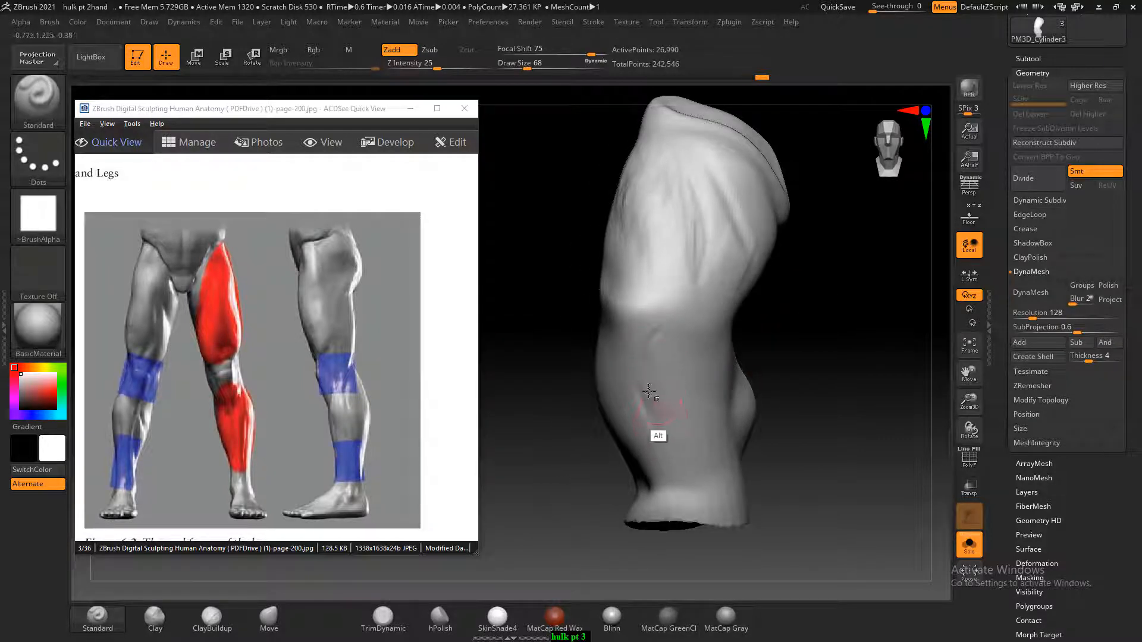
{"action": "left_click_drag", "start_coordinate": [650, 391], "coordinate": [660, 437], "text": "alt"}
{"action": "left_click_drag", "start_coordinate": [767, 361], "coordinate": [811, 369]}
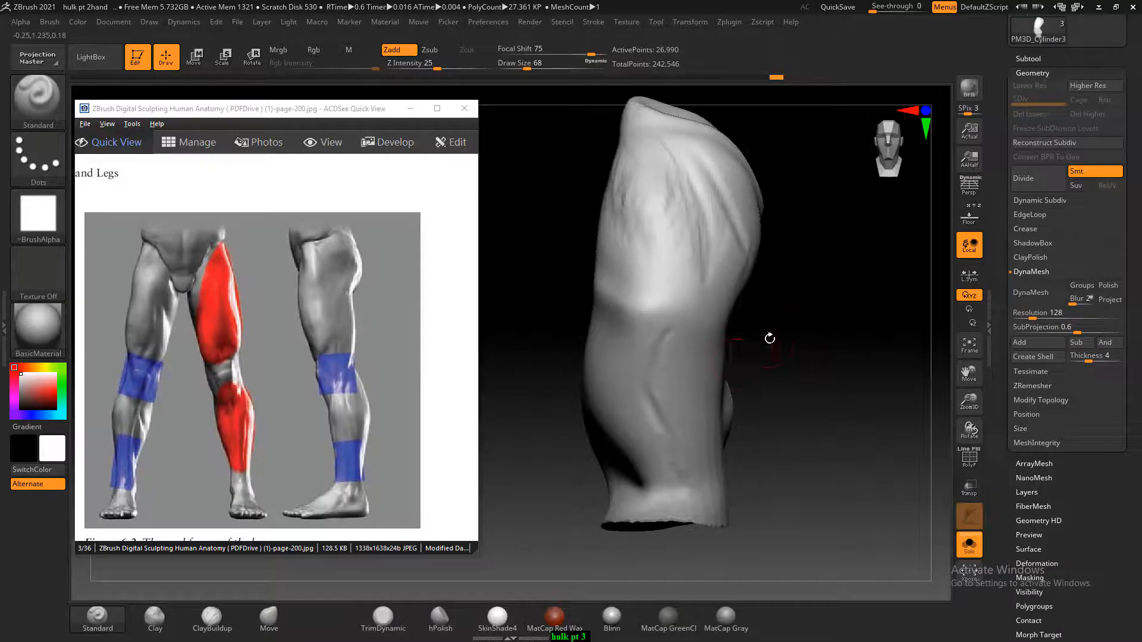
Compare the leg with the front reference drawing and hide the reference planes again
{"action": "left_click", "coordinate": [968, 215]}
{"action": "left_click_drag", "start_coordinate": [790, 499], "coordinate": [798, 453]}
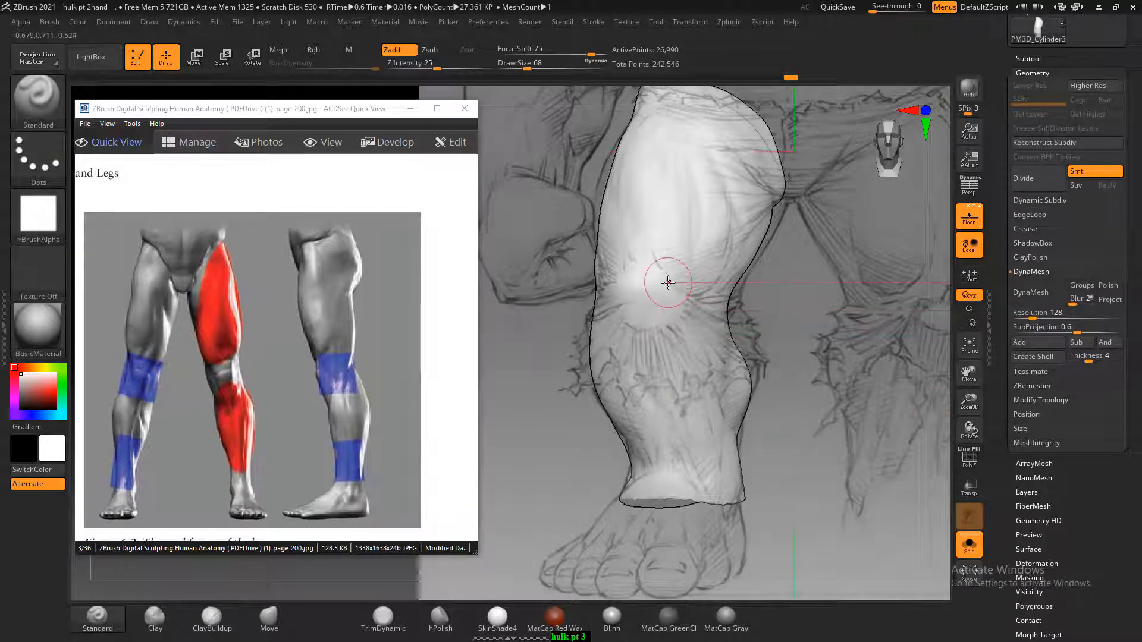
{"action": "left_click", "coordinate": [969, 216]}
Advance the anatomy book to page 202 and enlarge Figure 6.7 on leg lines and rhythms
{"action": "scroll", "coordinate": [283, 322], "scroll_direction": "down", "scroll_amount": 2}
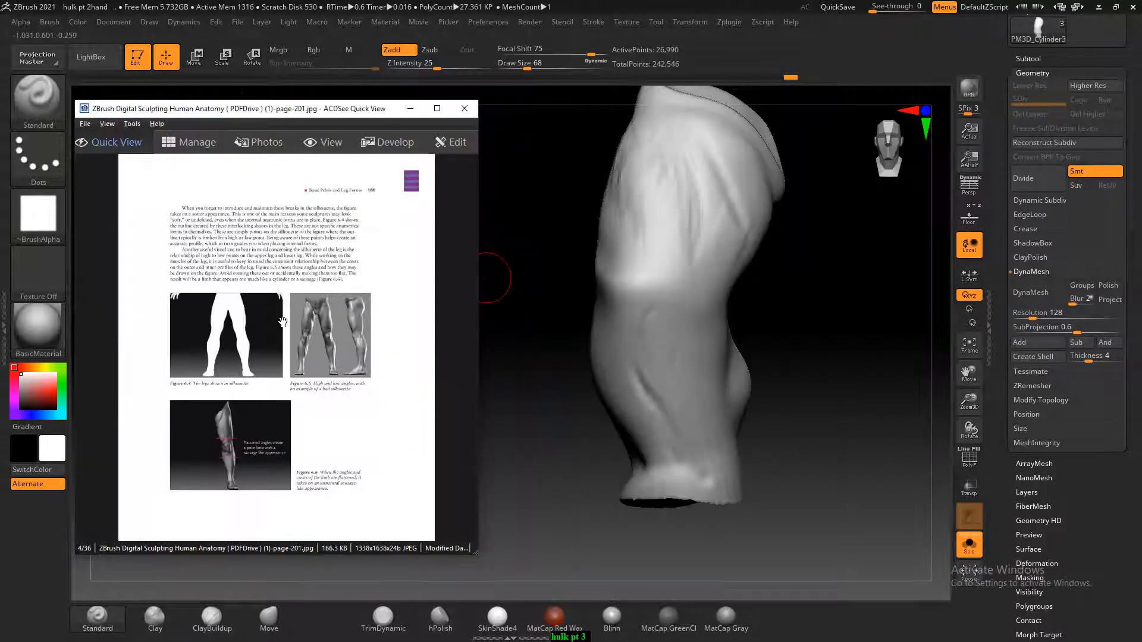
{"action": "scroll", "coordinate": [288, 324], "scroll_direction": "down", "scroll_amount": 1}
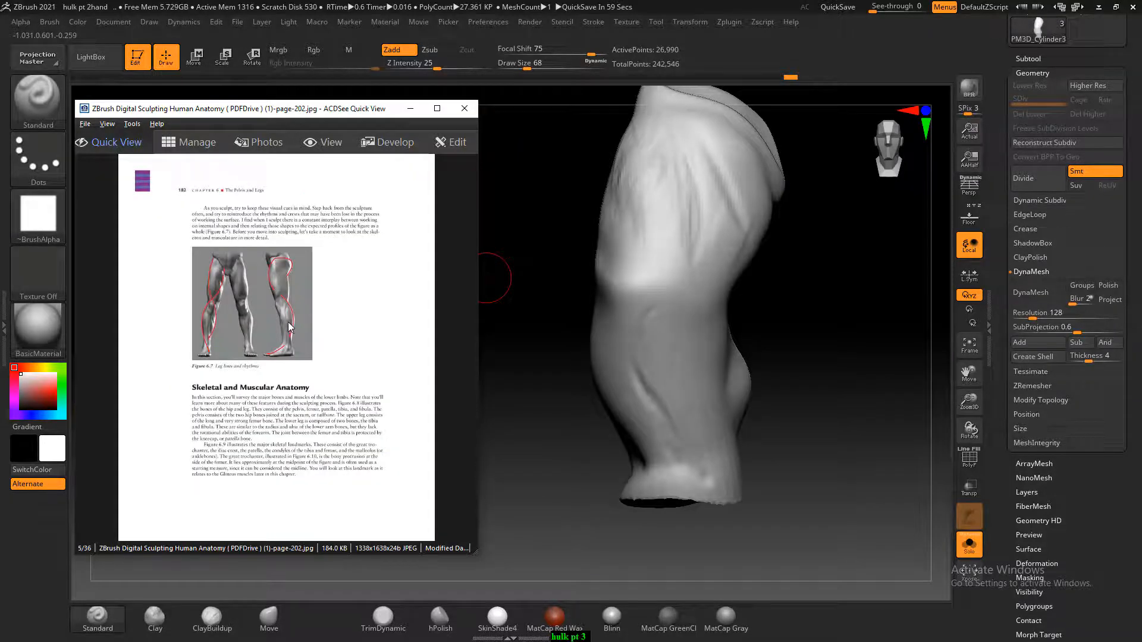
{"action": "scroll", "coordinate": [289, 323], "scroll_direction": "up", "scroll_amount": 2, "text": "ctrl"}
{"action": "scroll", "coordinate": [292, 324], "scroll_direction": "up", "scroll_amount": 3, "text": "ctrl"}
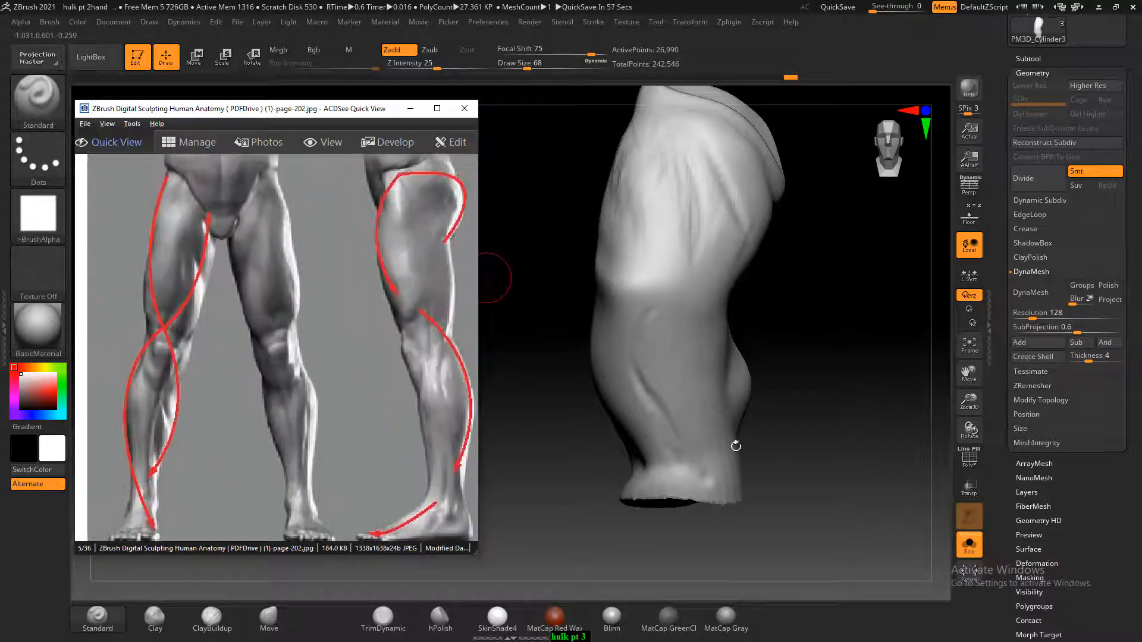
Carve a crease on the side of the leg above the knee and build up clay around it with the ClayBuildup brush
{"action": "left_click_drag", "start_coordinate": [735, 447], "coordinate": [830, 406]}
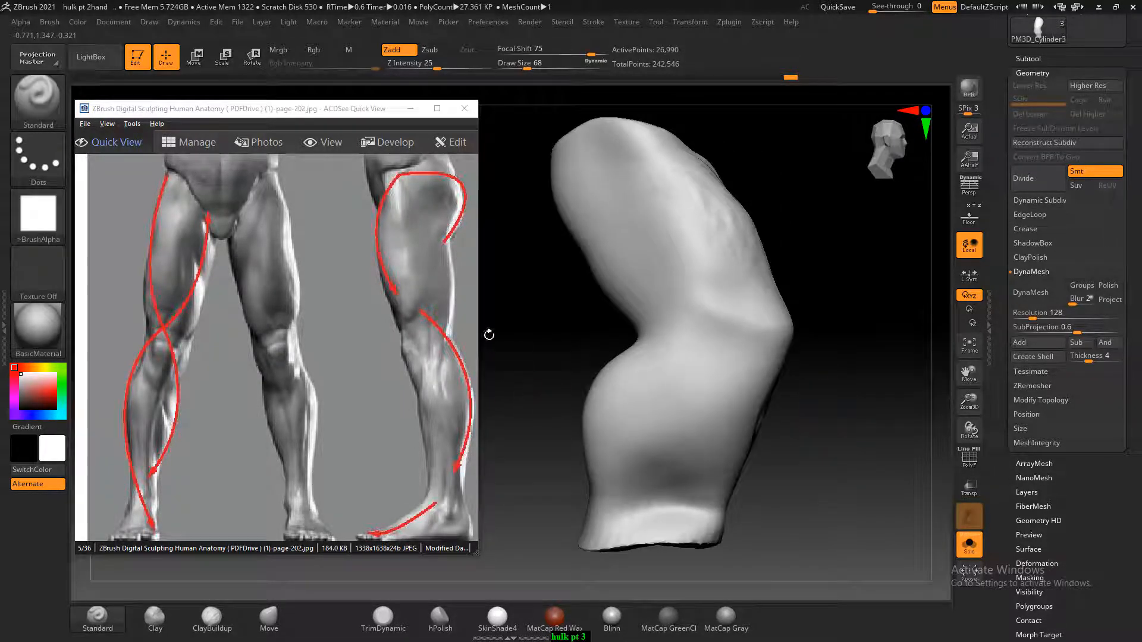
{"action": "left_click_drag", "start_coordinate": [777, 220], "coordinate": [754, 281]}
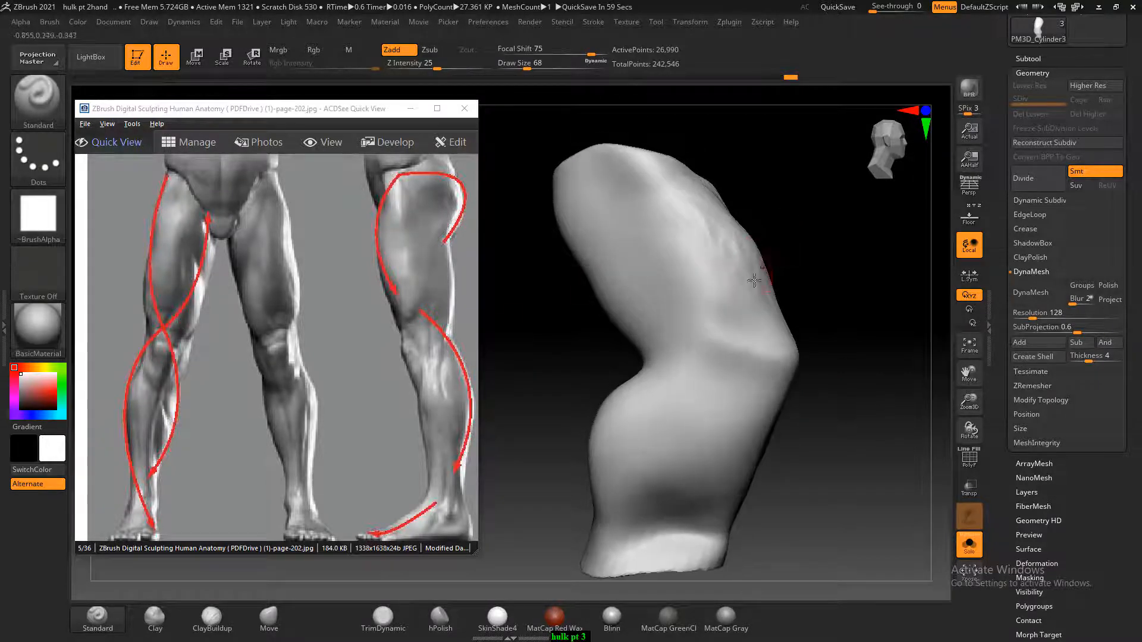
{"action": "left_click", "coordinate": [212, 618]}
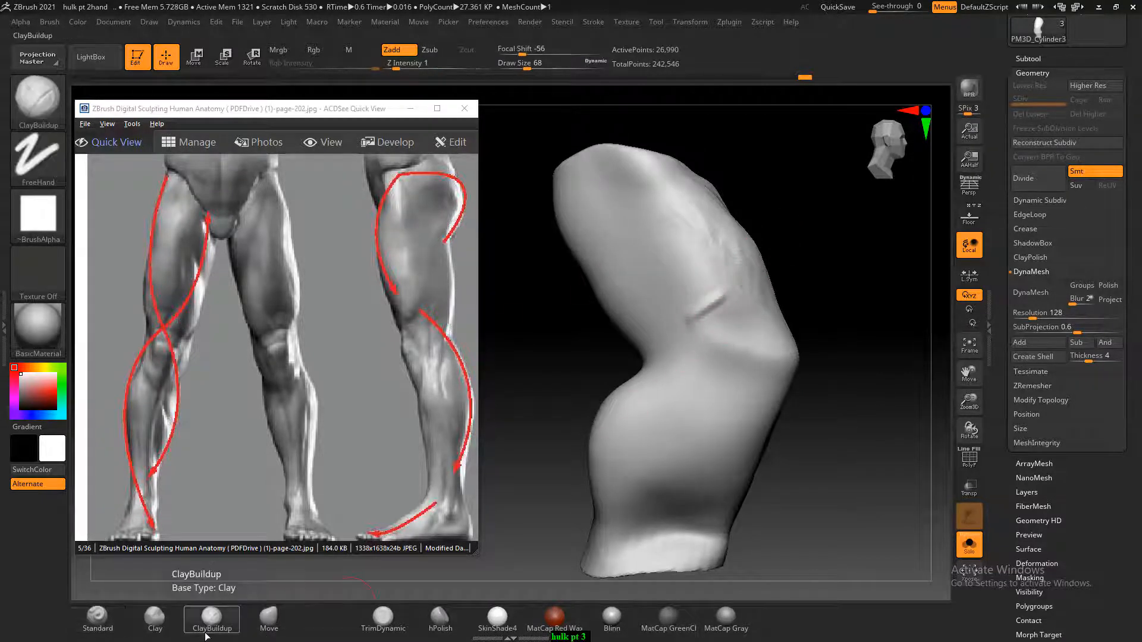
{"action": "key", "text": "b"}
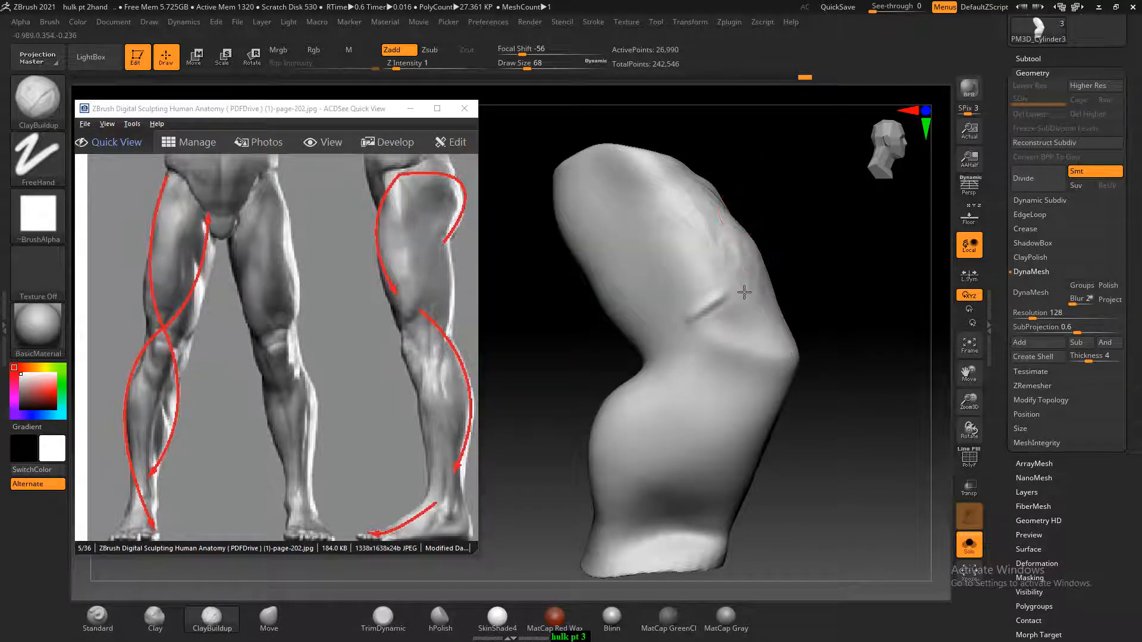
{"action": "left_click_drag", "start_coordinate": [856, 268], "coordinate": [791, 298]}
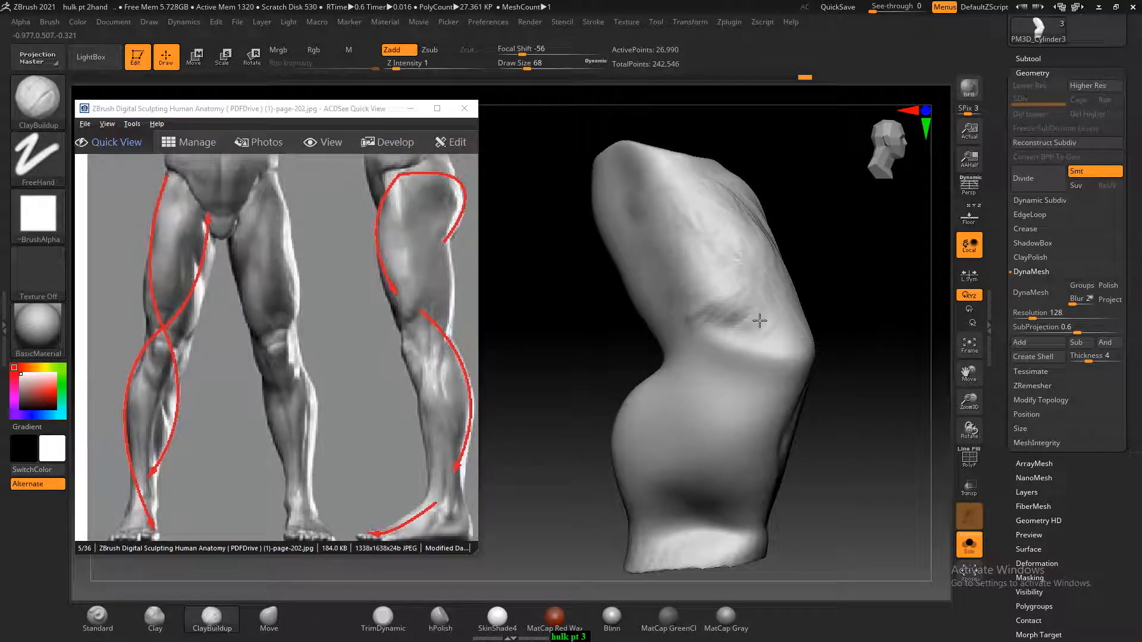
{"action": "mouse_move", "coordinate": [759, 321]}
{"action": "left_mouse_down"}
{"action": "mouse_move", "coordinate": [684, 321]}
{"action": "mouse_move", "coordinate": [735, 324]}
{"action": "left_mouse_up"}
Smooth the front of the thigh and build up the kneecap form with the ClayBuildup brush
{"action": "mouse_move", "coordinate": [866, 308]}
{"action": "left_mouse_down"}
{"action": "mouse_move", "coordinate": [841, 311]}
{"action": "mouse_move", "coordinate": [795, 250]}
{"action": "left_mouse_up"}
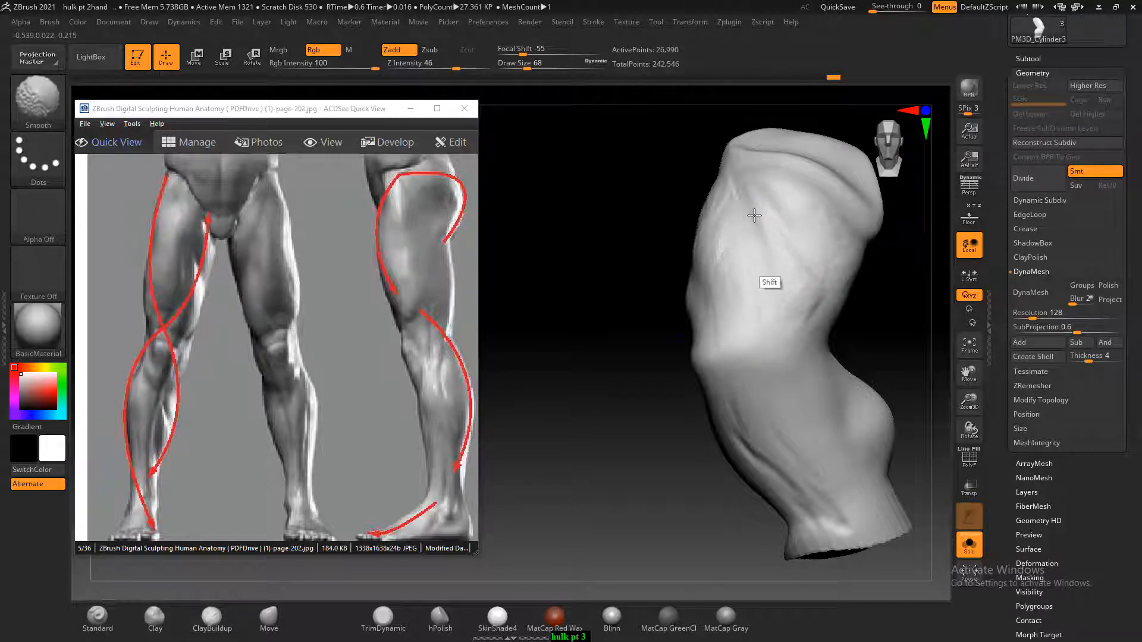
{"action": "left_click_drag", "start_coordinate": [617, 426], "coordinate": [740, 361]}
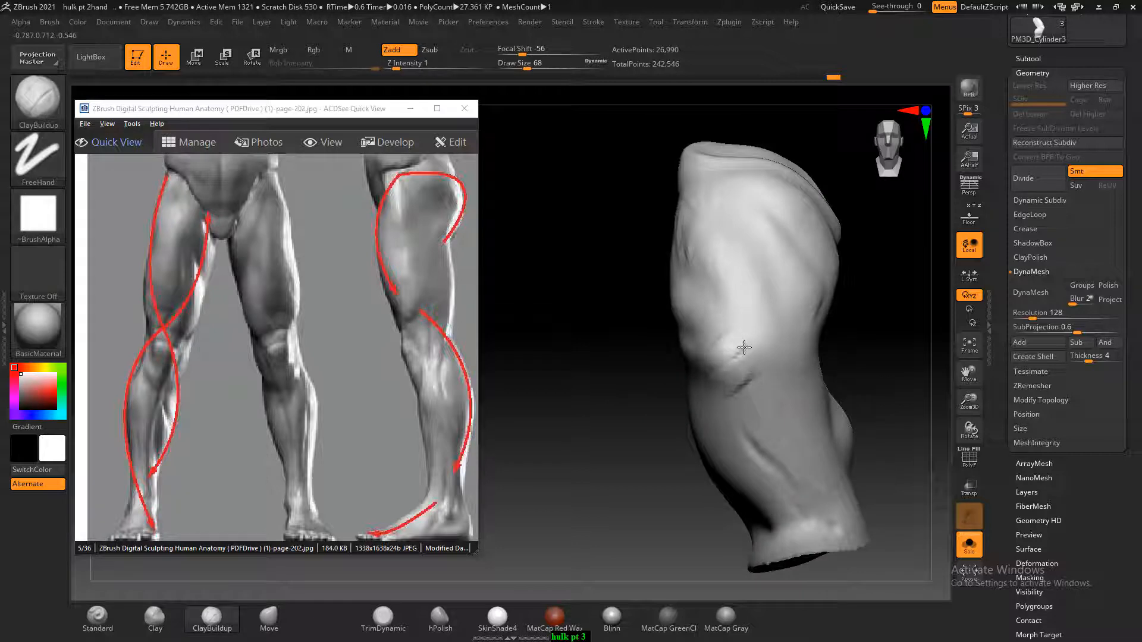
{"action": "left_click_drag", "start_coordinate": [844, 351], "coordinate": [892, 357]}
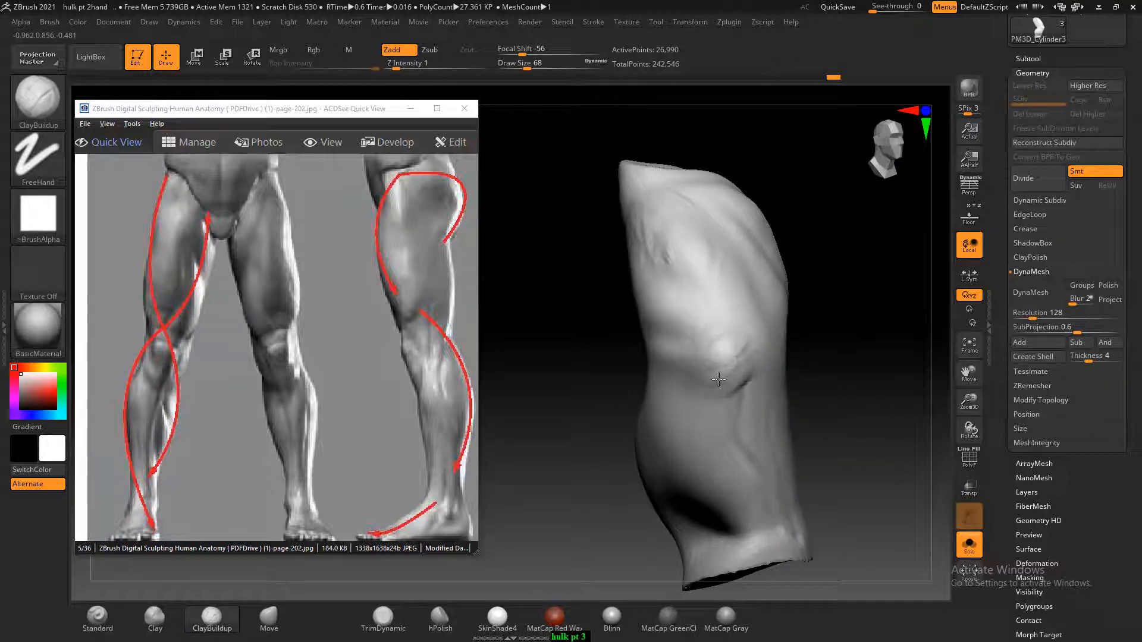
{"action": "left_click_drag", "start_coordinate": [718, 380], "coordinate": [693, 401]}
Sculpt a muscle groove along the side of the calf with the ClayBuildup brush at draw size 68
{"action": "mouse_move", "coordinate": [577, 462]}
{"action": "left_mouse_down"}
{"action": "mouse_move", "coordinate": [840, 324]}
{"action": "mouse_move", "coordinate": [892, 328]}
{"action": "mouse_move", "coordinate": [874, 324]}
{"action": "mouse_move", "coordinate": [904, 271]}
{"action": "left_mouse_up"}
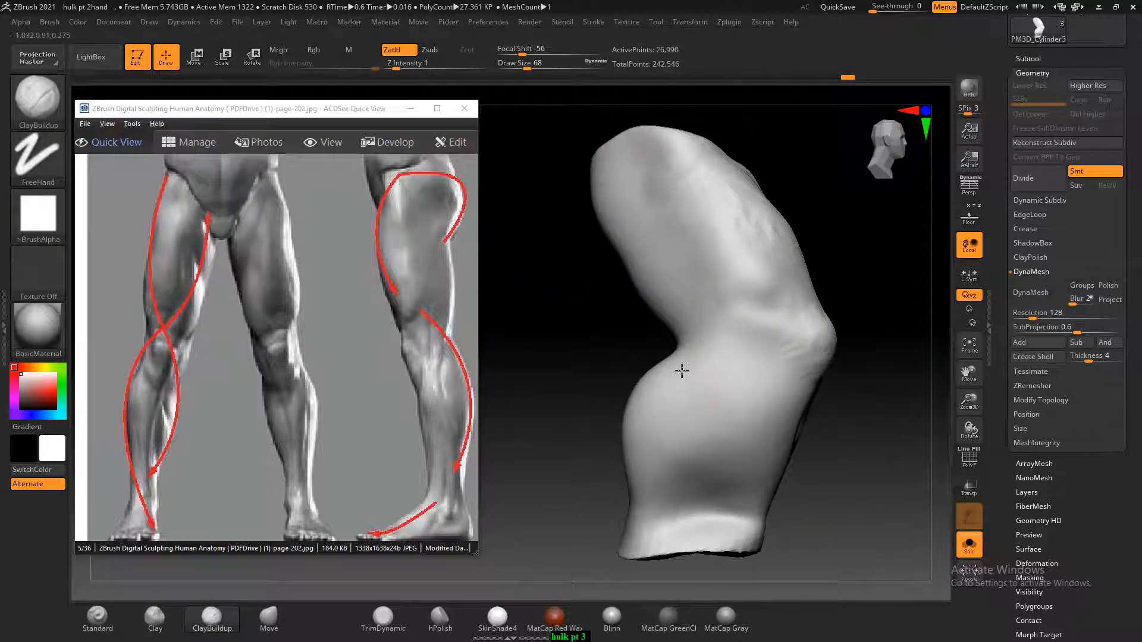
{"action": "left_click_drag", "start_coordinate": [831, 415], "coordinate": [866, 398]}
{"action": "left_click_drag", "start_coordinate": [671, 407], "coordinate": [645, 445]}
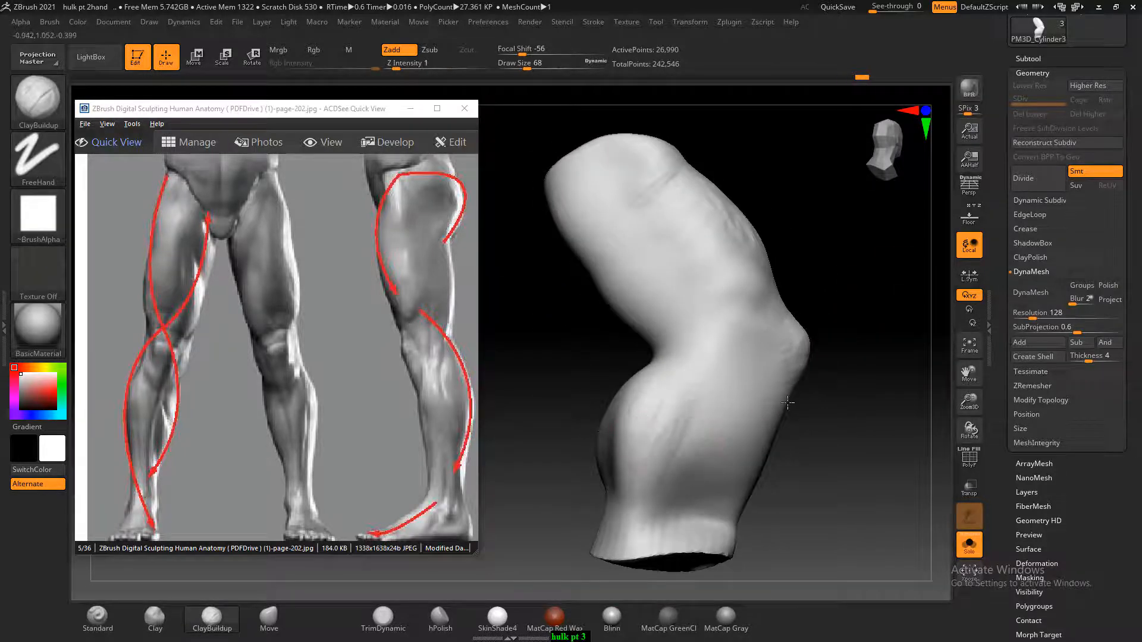
{"action": "mouse_move", "coordinate": [792, 409]}
{"action": "left_mouse_down", "text": "alt"}
{"action": "mouse_move", "coordinate": [822, 344]}
{"action": "mouse_move", "coordinate": [838, 395]}
{"action": "left_mouse_up", "text": "alt"}
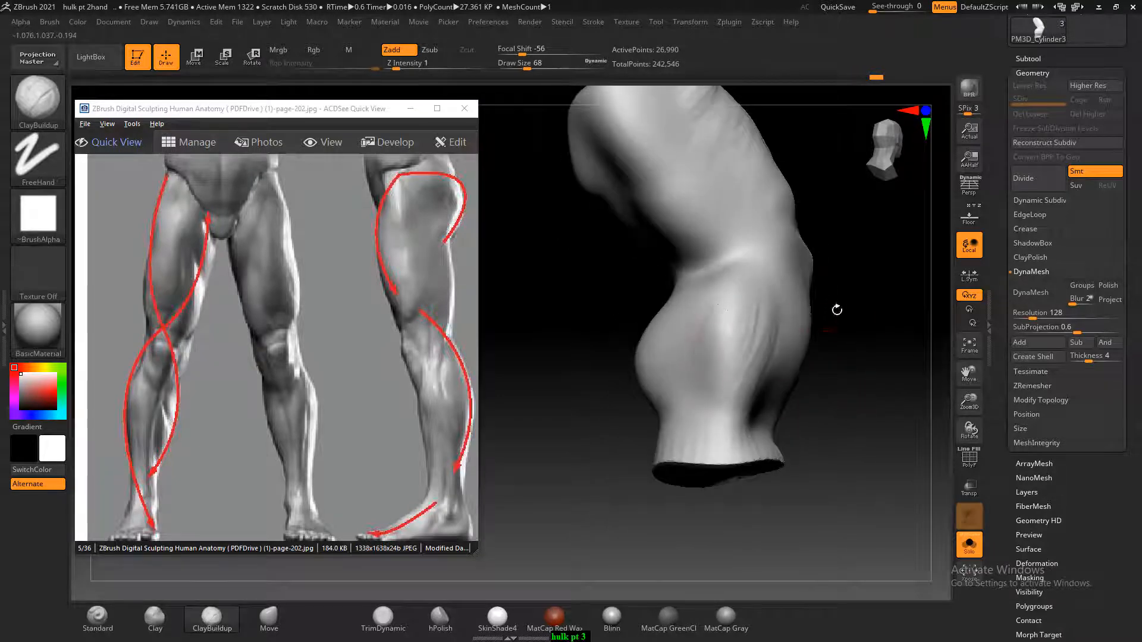
Shape the calf muscle across the back of the lower leg, enlarging the ClayBuildup brush to draw size 128
{"action": "mouse_move", "coordinate": [836, 310]}
{"action": "left_mouse_down"}
{"action": "mouse_move", "coordinate": [690, 341]}
{"action": "mouse_move", "coordinate": [689, 385]}
{"action": "left_mouse_up"}
{"action": "key", "text": "]"}
{"action": "left_click_drag", "start_coordinate": [772, 283], "coordinate": [597, 329]}
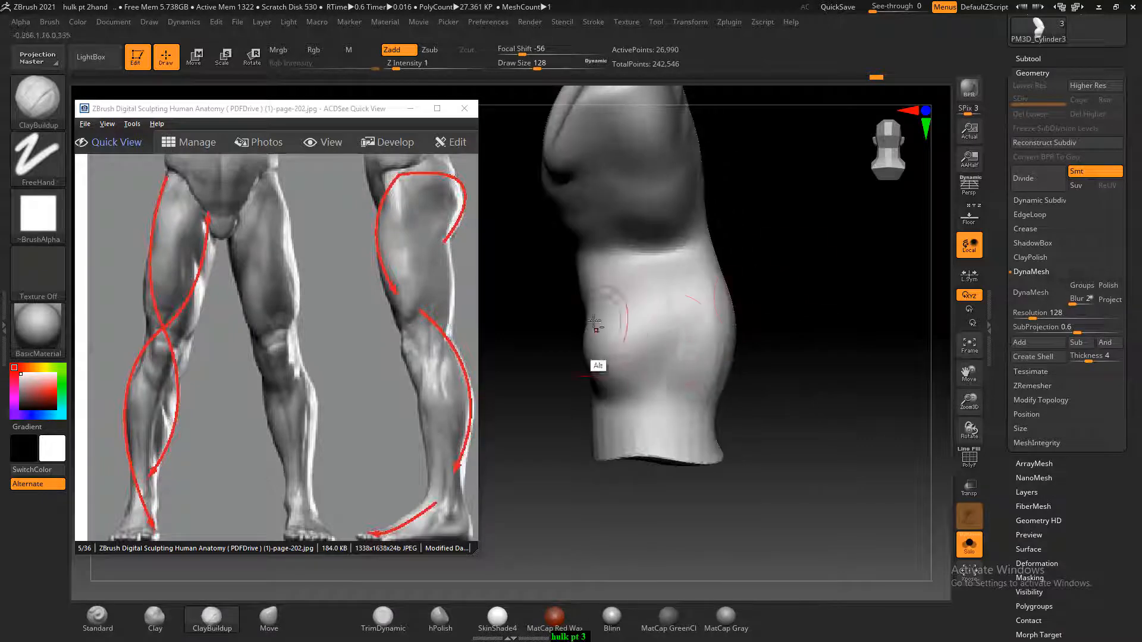
{"action": "left_click_drag", "start_coordinate": [740, 320], "coordinate": [577, 331], "text": "alt"}
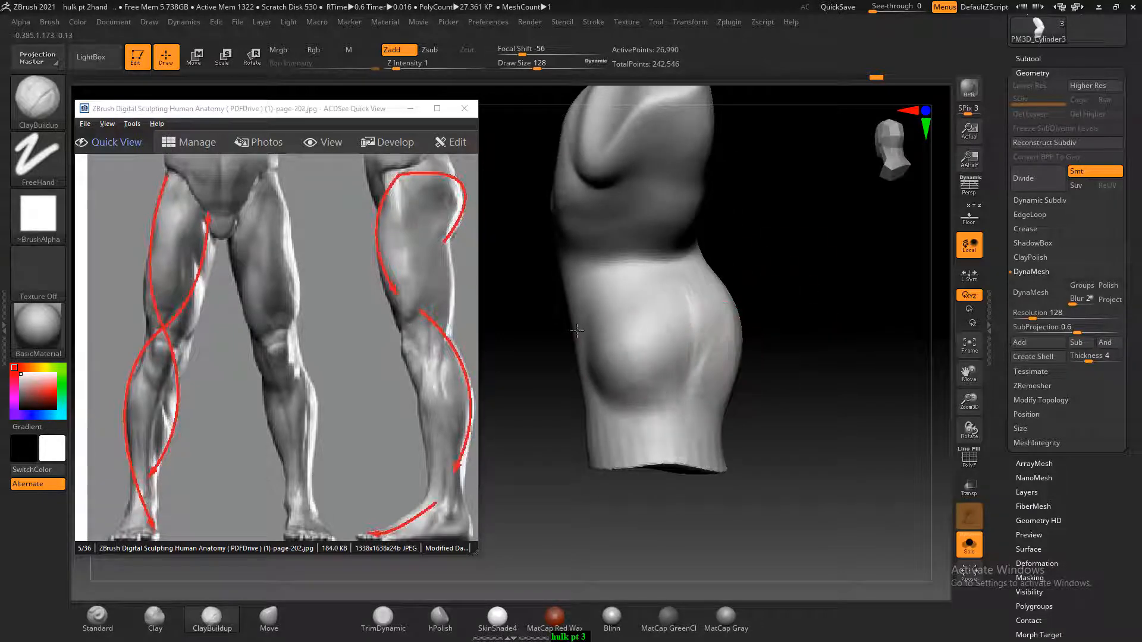
{"action": "mouse_move", "coordinate": [630, 424]}
{"action": "left_mouse_down", "text": "shift"}
{"action": "mouse_move", "coordinate": [694, 453]}
{"action": "mouse_move", "coordinate": [700, 437]}
{"action": "left_mouse_up", "text": "shift"}
{"action": "mouse_move", "coordinate": [619, 313]}
{"action": "left_mouse_down", "text": "shift"}
{"action": "mouse_move", "coordinate": [605, 332]}
{"action": "mouse_move", "coordinate": [771, 327]}
{"action": "mouse_move", "coordinate": [714, 356]}
{"action": "left_mouse_up", "text": "shift"}
{"action": "mouse_move", "coordinate": [814, 313]}
{"action": "left_mouse_down"}
{"action": "mouse_move", "coordinate": [707, 312]}
{"action": "mouse_move", "coordinate": [686, 378]}
{"action": "mouse_move", "coordinate": [625, 335]}
{"action": "mouse_move", "coordinate": [638, 294]}
{"action": "left_mouse_up"}
{"action": "left_click_drag", "start_coordinate": [553, 425], "coordinate": [639, 404]}
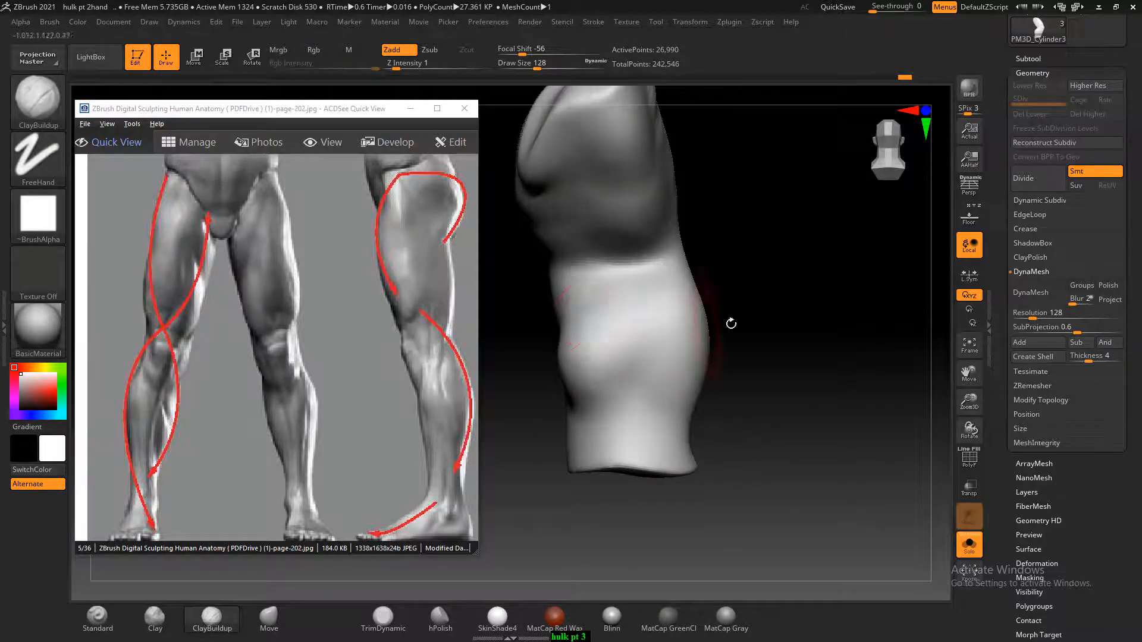
Smooth the calf bulge and shape the back of the lower leg between the calf and the ankle
{"action": "left_click_drag", "start_coordinate": [731, 323], "coordinate": [535, 316]}
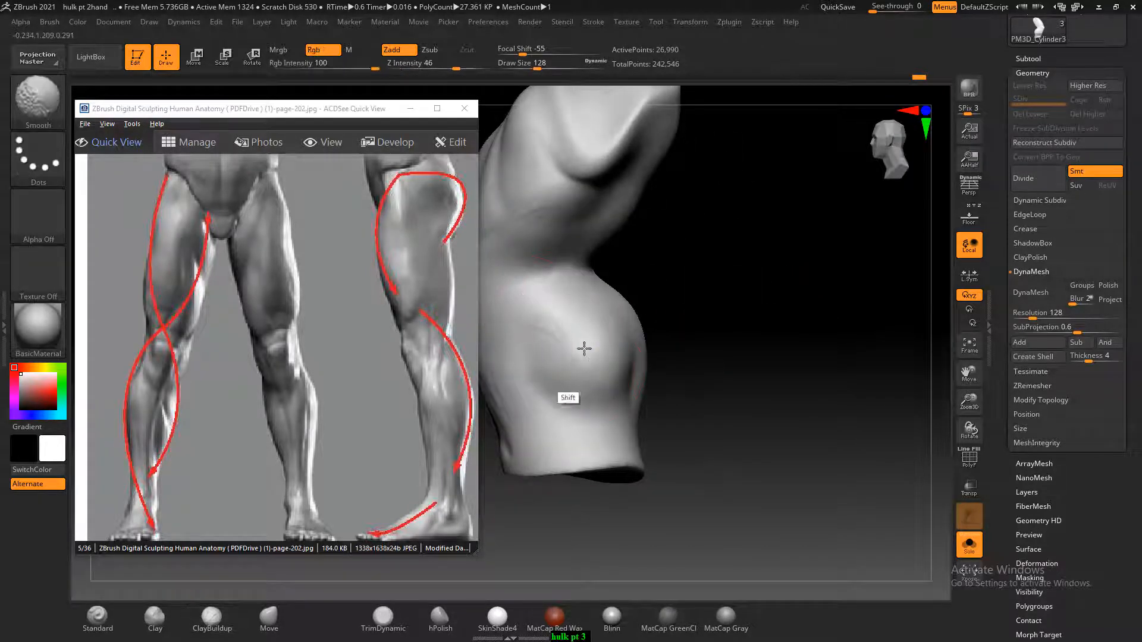
{"action": "left_click_drag", "start_coordinate": [584, 348], "coordinate": [577, 350], "text": "shift"}
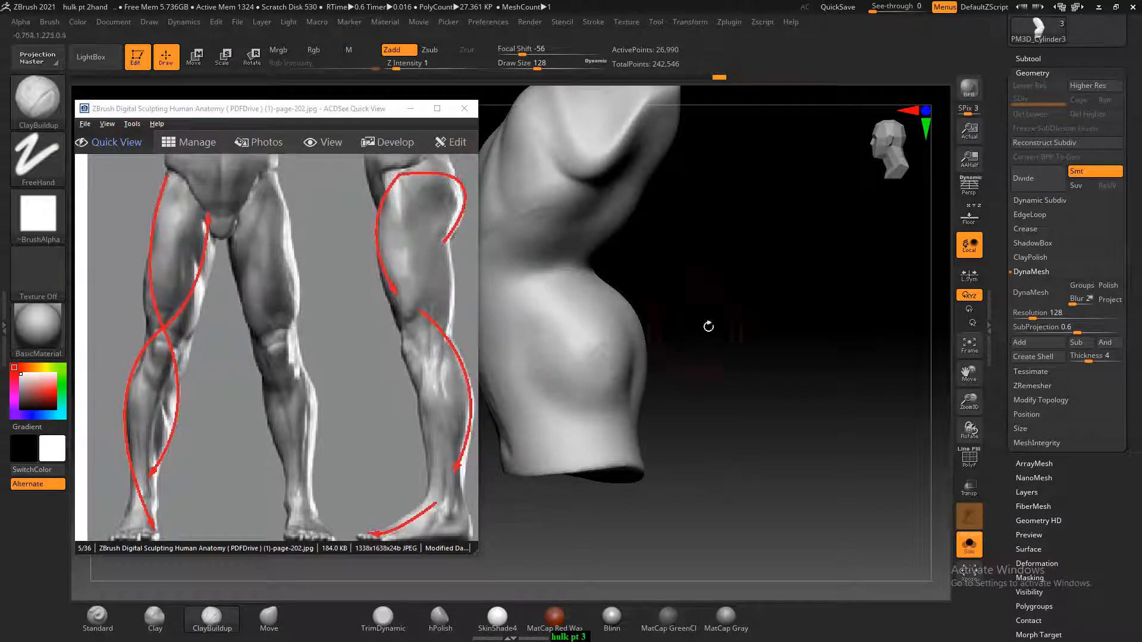
{"action": "left_click_drag", "start_coordinate": [708, 326], "coordinate": [675, 345]}
{"action": "left_click_drag", "start_coordinate": [761, 397], "coordinate": [661, 424]}
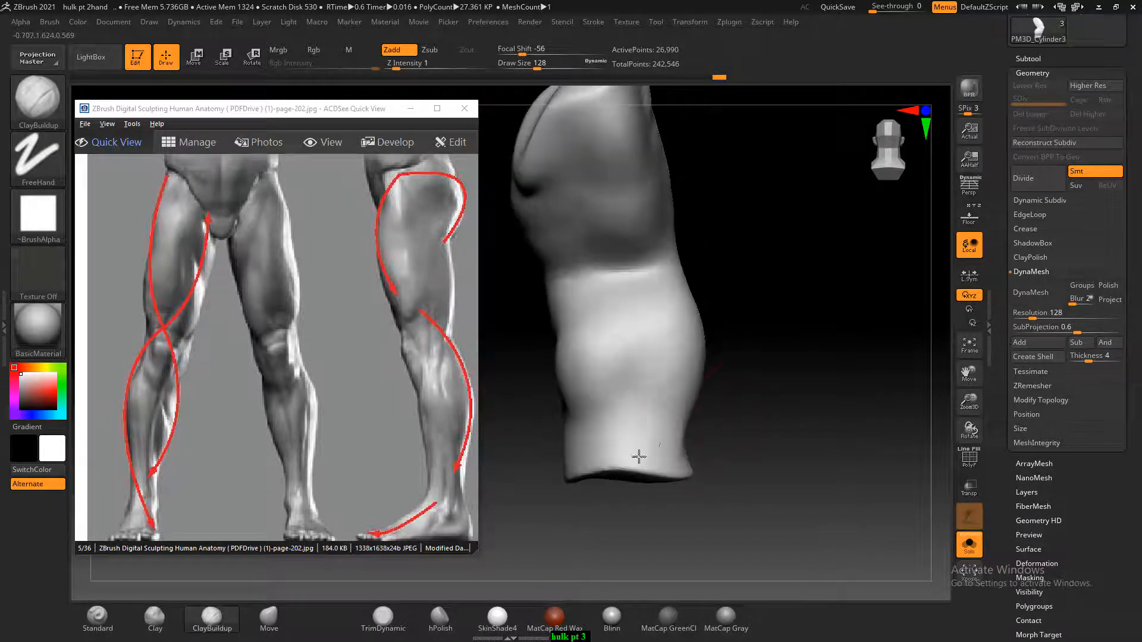
{"action": "left_click_drag", "start_coordinate": [601, 405], "coordinate": [598, 357]}
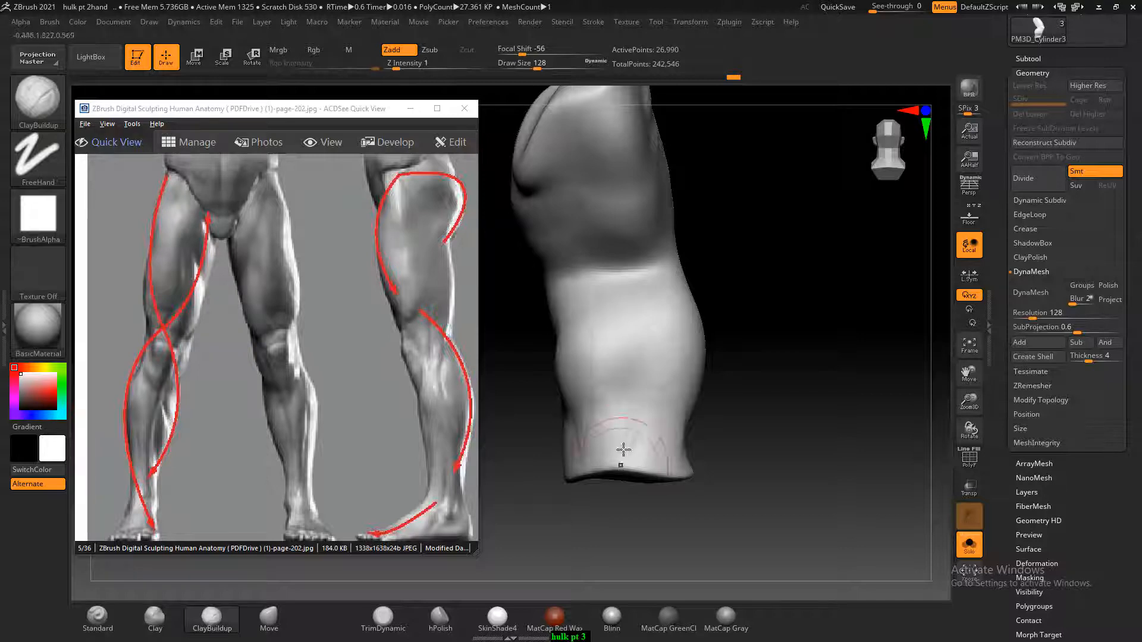
Advance the anatomy book to page 203 and enlarge the leg landmark figure showing the patella and tibia
{"action": "left_click_drag", "start_coordinate": [720, 357], "coordinate": [808, 375]}
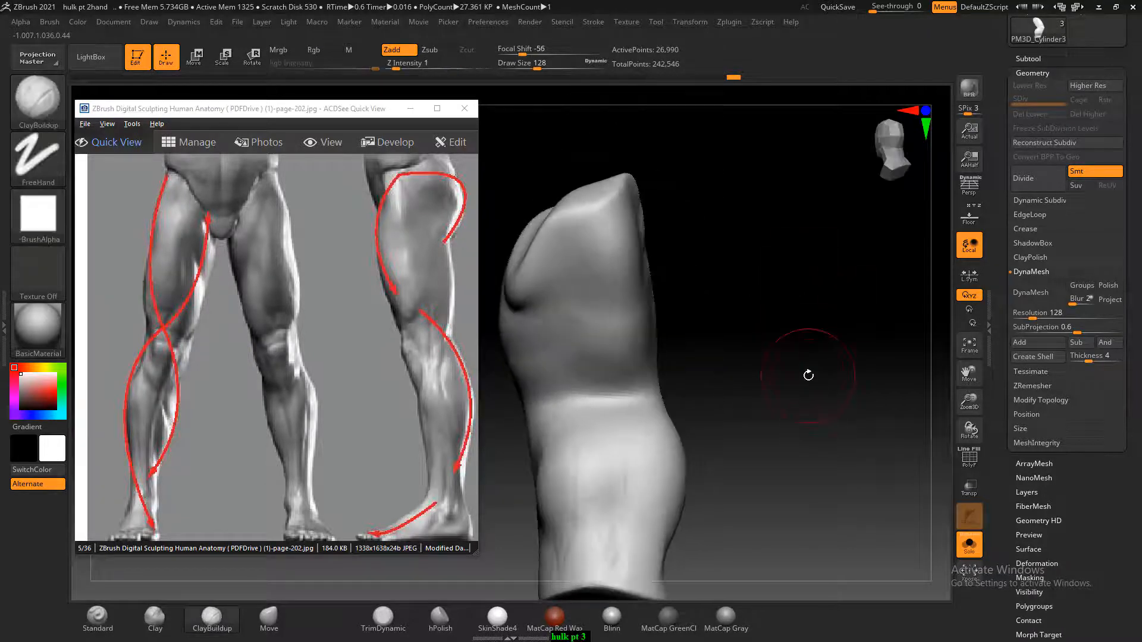
{"action": "scroll", "coordinate": [280, 255], "scroll_direction": "down", "scroll_amount": 1}
{"action": "scroll", "coordinate": [298, 285], "scroll_direction": "down", "scroll_amount": 2}
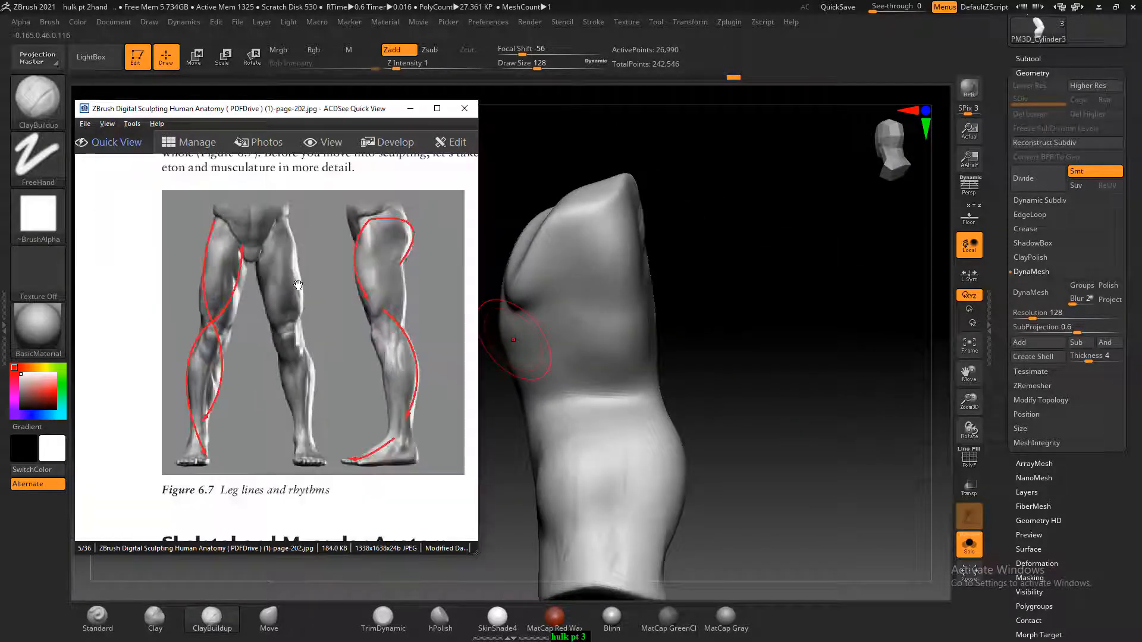
{"action": "scroll", "coordinate": [298, 285], "scroll_direction": "down", "scroll_amount": 1}
{"action": "scroll", "coordinate": [294, 365], "scroll_direction": "up", "scroll_amount": 3}
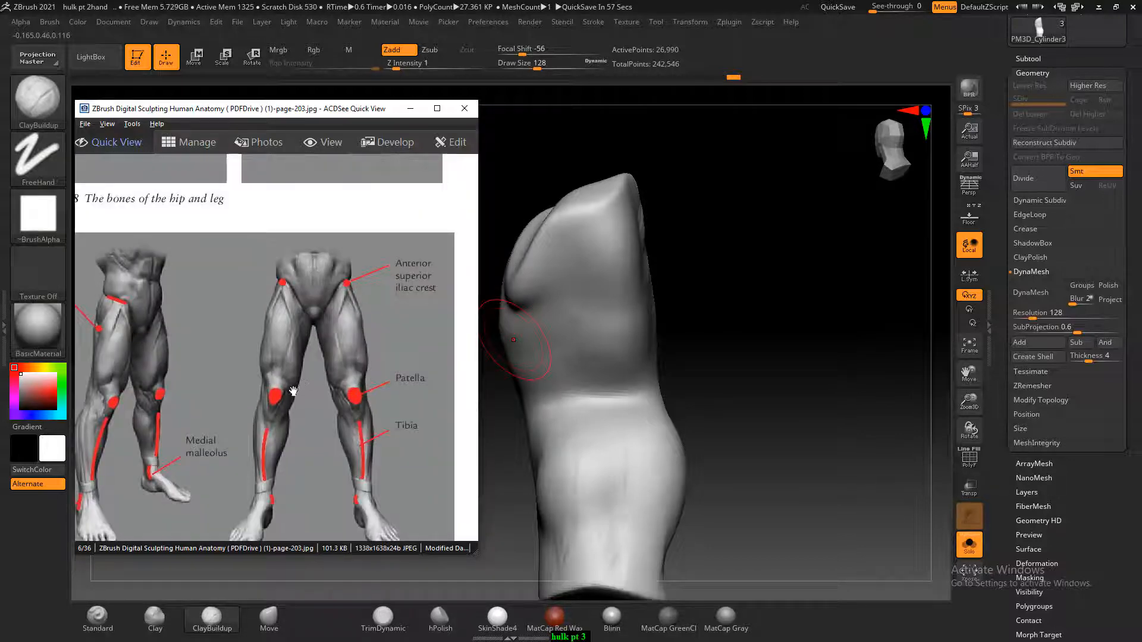
Refine the clay around the kneecap with the ClayBuildup brush, reducing its draw size to 104
{"action": "mouse_move", "coordinate": [728, 409]}
{"action": "left_mouse_down"}
{"action": "mouse_move", "coordinate": [657, 400]}
{"action": "mouse_move", "coordinate": [785, 401]}
{"action": "left_mouse_up"}
{"action": "mouse_move", "coordinate": [613, 387]}
{"action": "left_mouse_down"}
{"action": "mouse_move", "coordinate": [759, 301]}
{"action": "mouse_move", "coordinate": [764, 375]}
{"action": "mouse_move", "coordinate": [703, 377]}
{"action": "left_mouse_up"}
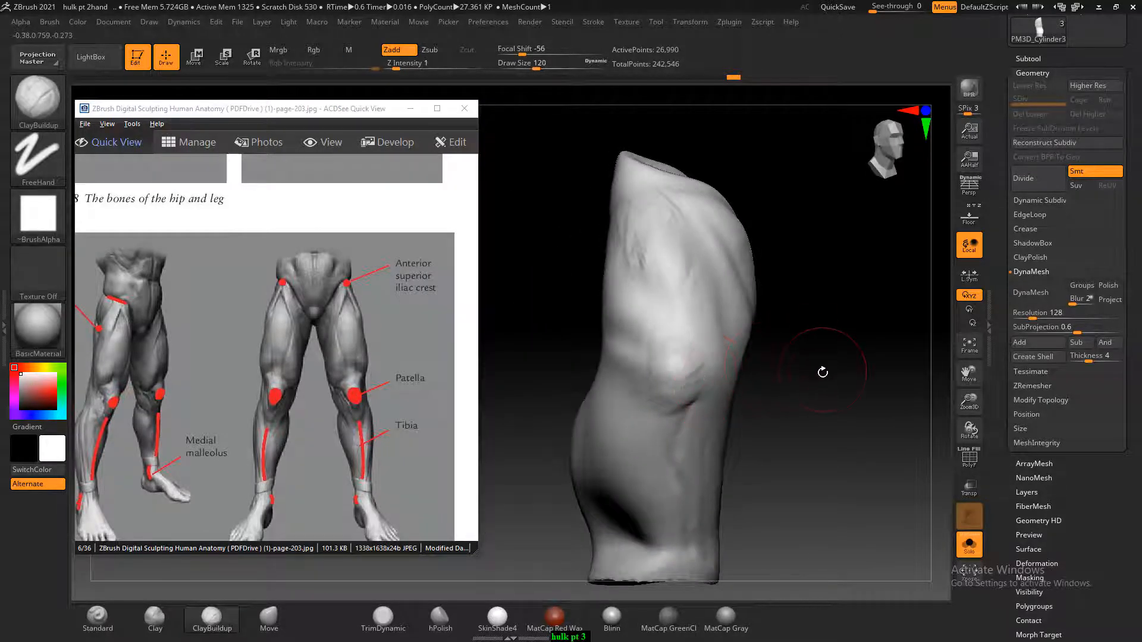
{"action": "left_click_drag", "start_coordinate": [822, 372], "coordinate": [755, 400]}
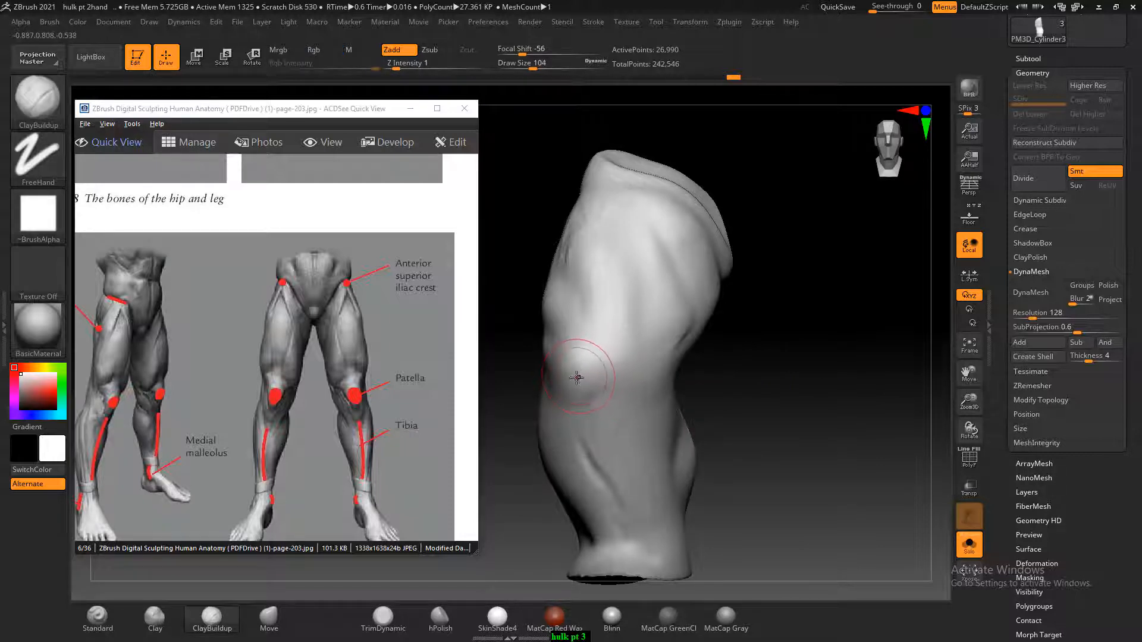
Carve muscle separation grooves from the hip point down the upper front thigh using the Standard brush at draw size 48
{"action": "key", "text": "["}
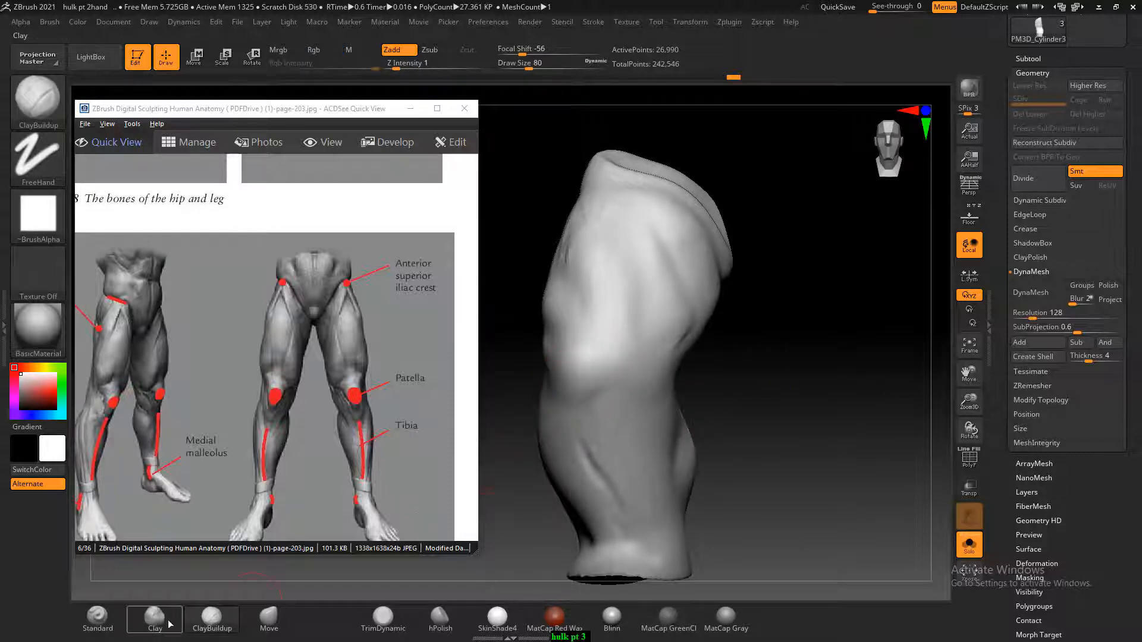
{"action": "left_click", "coordinate": [97, 618]}
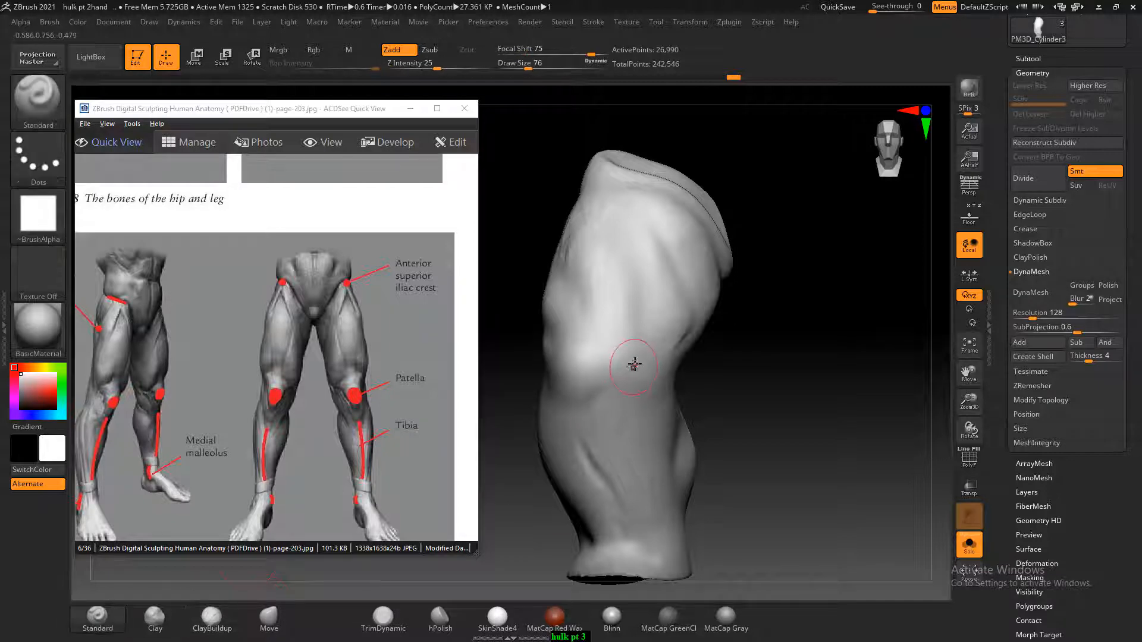
{"action": "key", "text": "["}
{"action": "left_click_drag", "start_coordinate": [774, 277], "coordinate": [632, 247]}
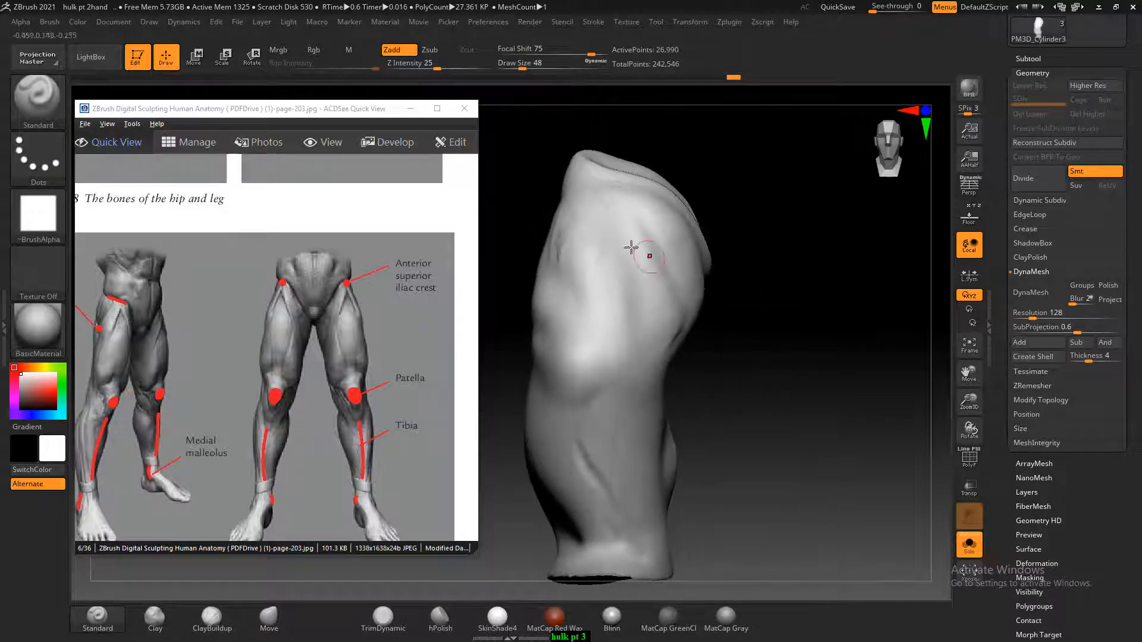
{"action": "mouse_move", "coordinate": [575, 192]}
{"action": "left_mouse_down", "text": "alt"}
{"action": "mouse_move", "coordinate": [581, 176]}
{"action": "mouse_move", "coordinate": [628, 244]}
{"action": "left_mouse_up", "text": "alt"}
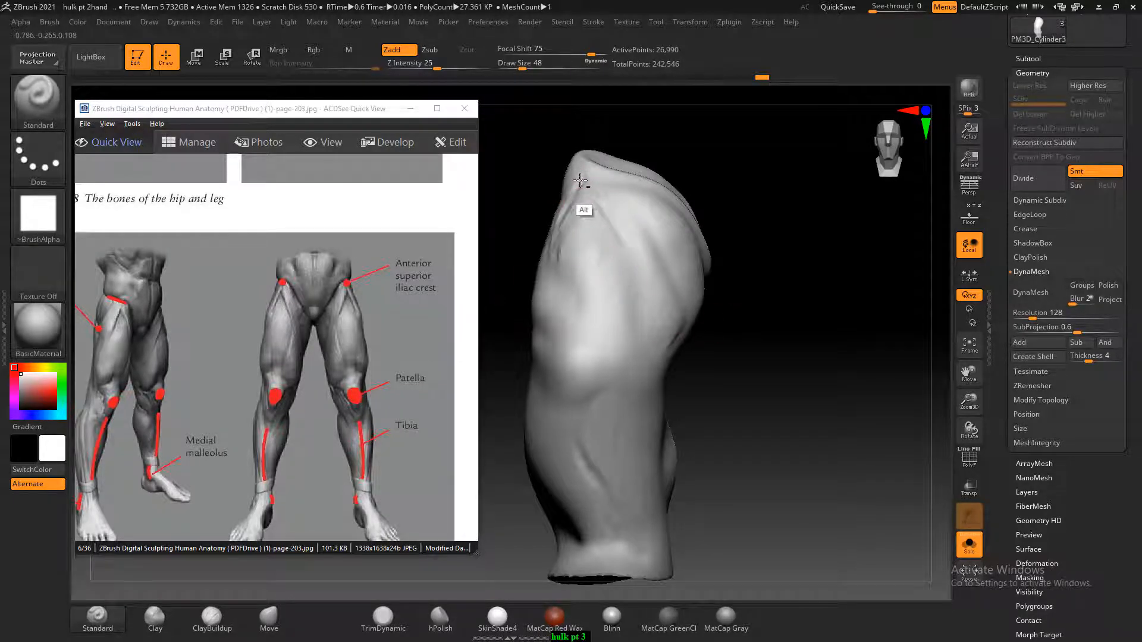
{"action": "left_click_drag", "start_coordinate": [582, 181], "coordinate": [630, 262], "text": "alt"}
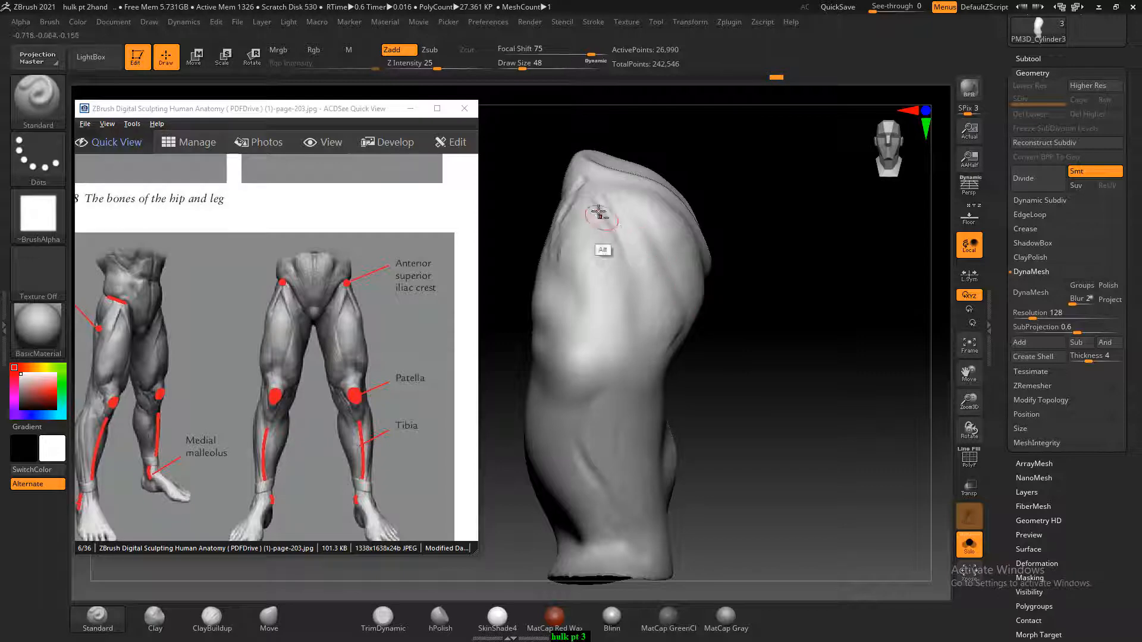
{"action": "left_click_drag", "start_coordinate": [599, 216], "coordinate": [594, 194], "text": "alt"}
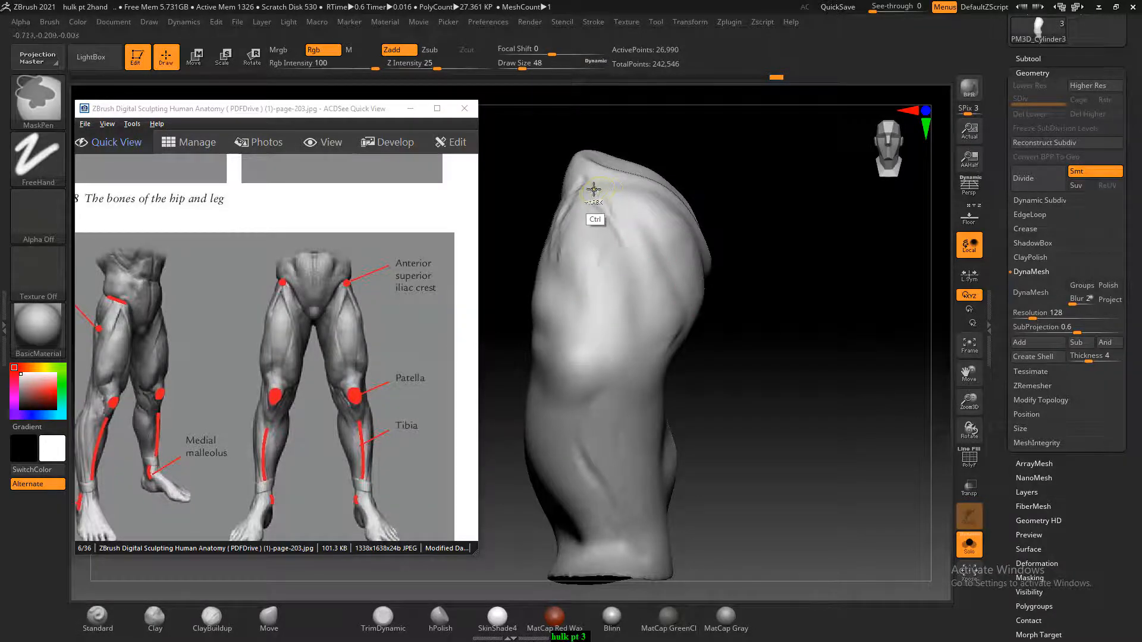
Deepen the diagonal groove from the hip point to the inner knee and carve grooves between the front thigh muscles
{"action": "mouse_move", "coordinate": [590, 197]}
{"action": "left_mouse_down", "text": "alt"}
{"action": "mouse_move", "coordinate": [619, 220]}
{"action": "mouse_move", "coordinate": [653, 333]}
{"action": "left_mouse_up", "text": "alt"}
{"action": "left_click_drag", "start_coordinate": [632, 258], "coordinate": [658, 337], "text": "alt"}
{"action": "left_click_drag", "start_coordinate": [594, 205], "coordinate": [624, 241], "text": "alt"}
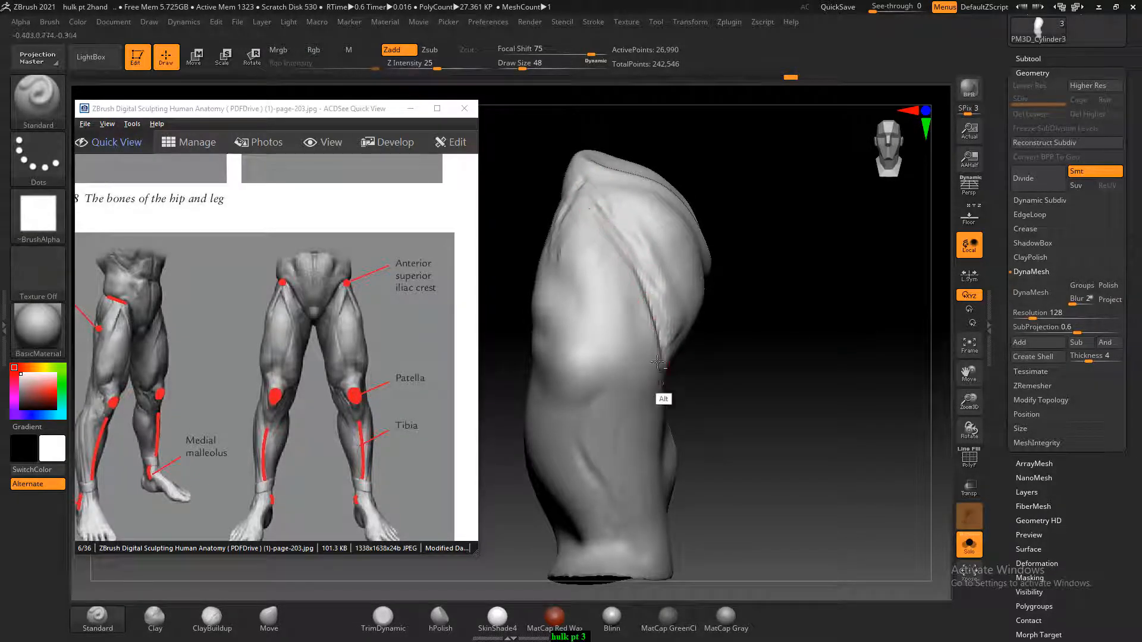
{"action": "left_click_drag", "start_coordinate": [619, 256], "coordinate": [608, 335], "text": "alt"}
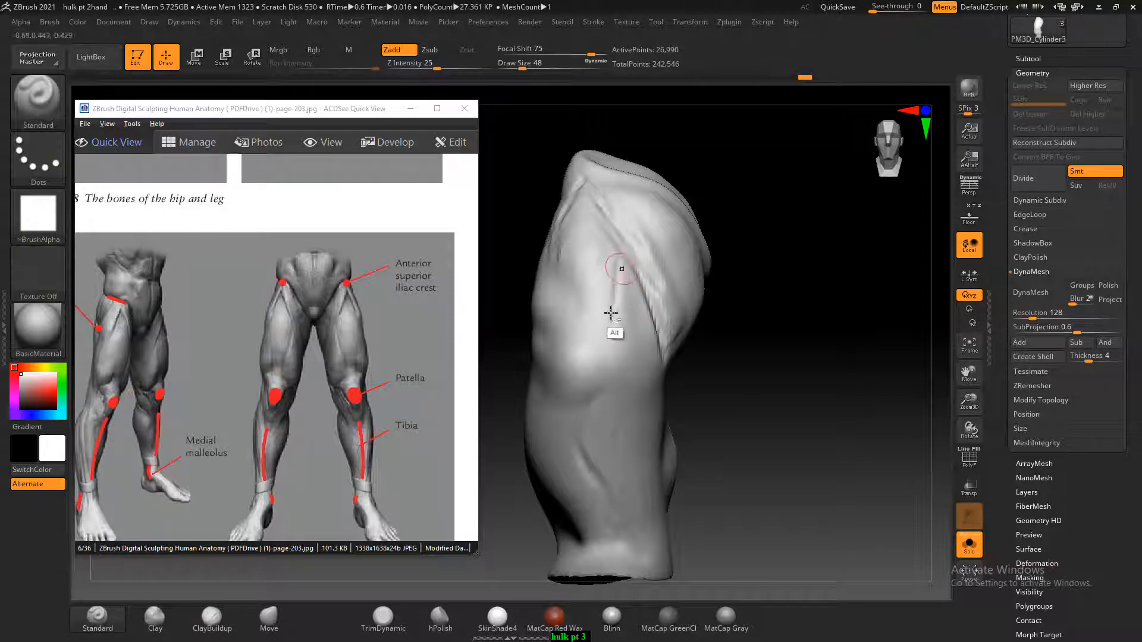
{"action": "left_click_drag", "start_coordinate": [558, 260], "coordinate": [580, 328], "text": "alt"}
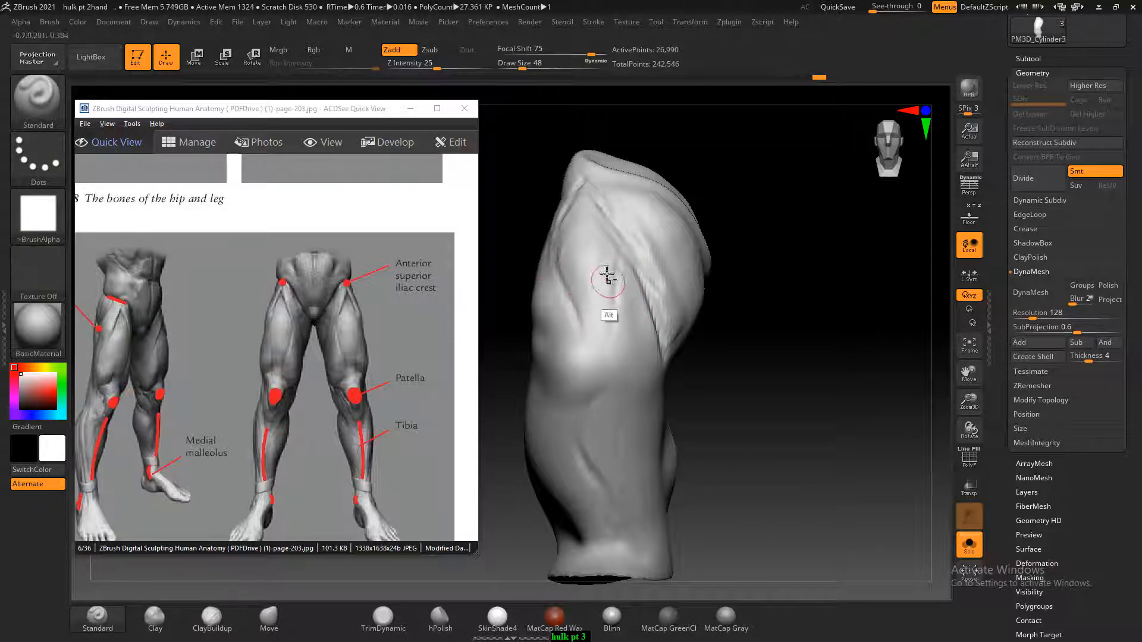
{"action": "left_click_drag", "start_coordinate": [617, 259], "coordinate": [611, 330], "text": "alt"}
{"action": "left_click_drag", "start_coordinate": [764, 377], "coordinate": [761, 383]}
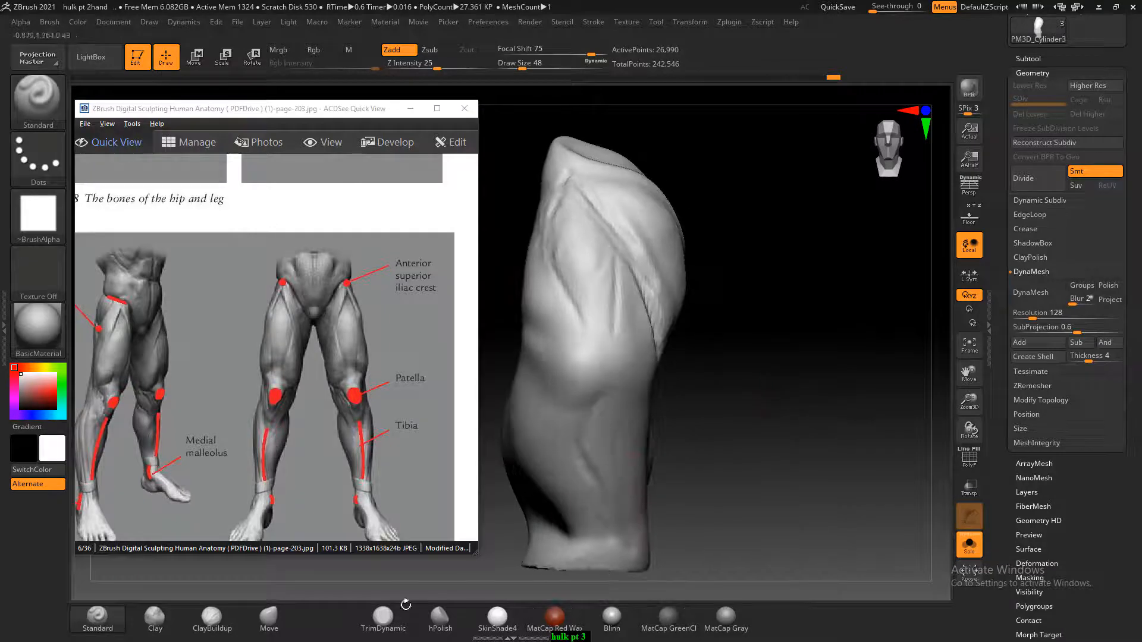
Build up the teardrop-shaped muscle above the inner knee with the ClayBuildup brush, reducing its draw size from 116 to 80
{"action": "left_click", "coordinate": [211, 618]}
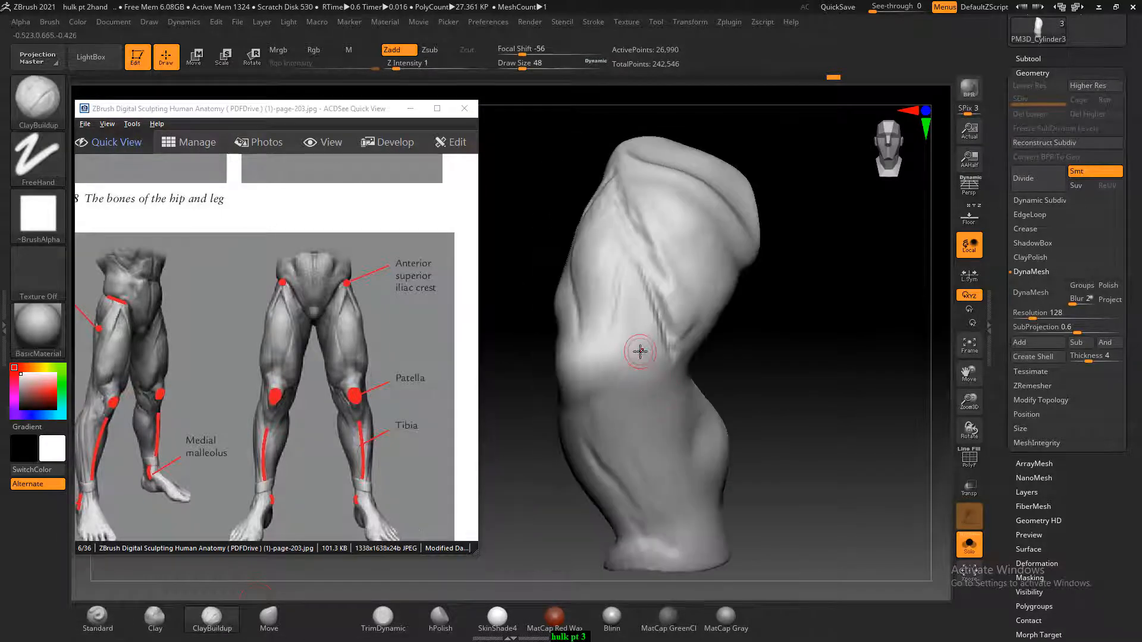
{"action": "key", "text": "]"}
{"action": "key", "text": "]"}
{"action": "key", "text": "]"}
{"action": "key", "text": "]"}
{"action": "key", "text": "]"}
{"action": "key", "text": "]"}
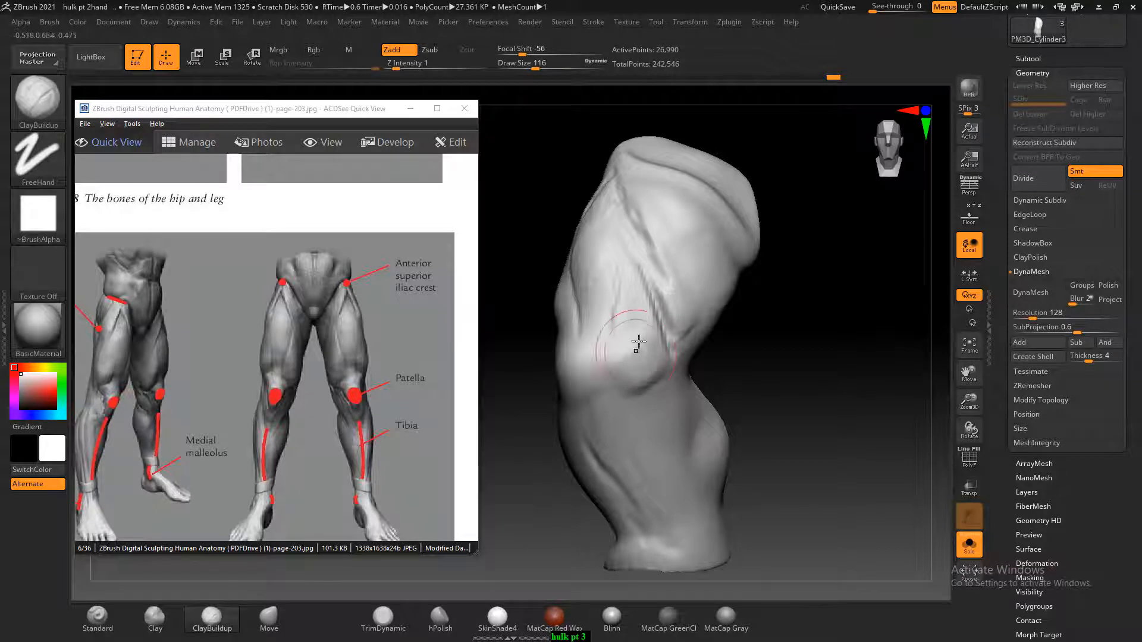
{"action": "key", "text": "["}
{"action": "key", "text": "["}
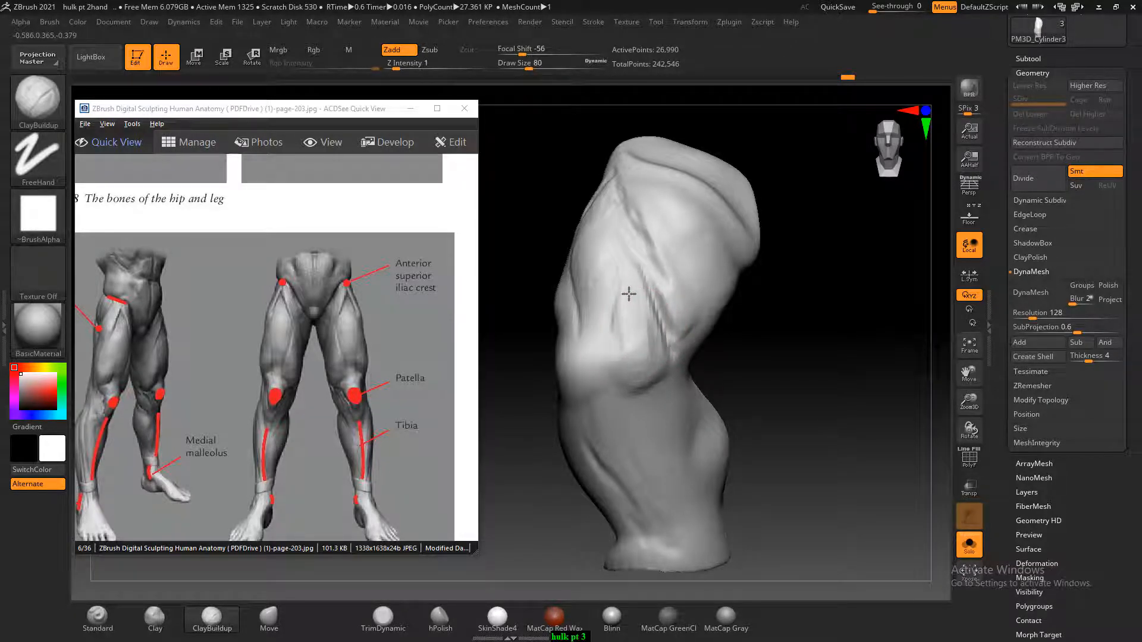
Sculpt the outer side of the lower thigh above the knee and smooth the strokes
{"action": "mouse_move", "coordinate": [788, 337]}
{"action": "left_mouse_down"}
{"action": "mouse_move", "coordinate": [788, 365]}
{"action": "mouse_move", "coordinate": [609, 321]}
{"action": "left_mouse_up"}
{"action": "left_click_drag", "start_coordinate": [786, 347], "coordinate": [772, 389]}
{"action": "left_click_drag", "start_coordinate": [665, 341], "coordinate": [800, 371], "text": "alt"}
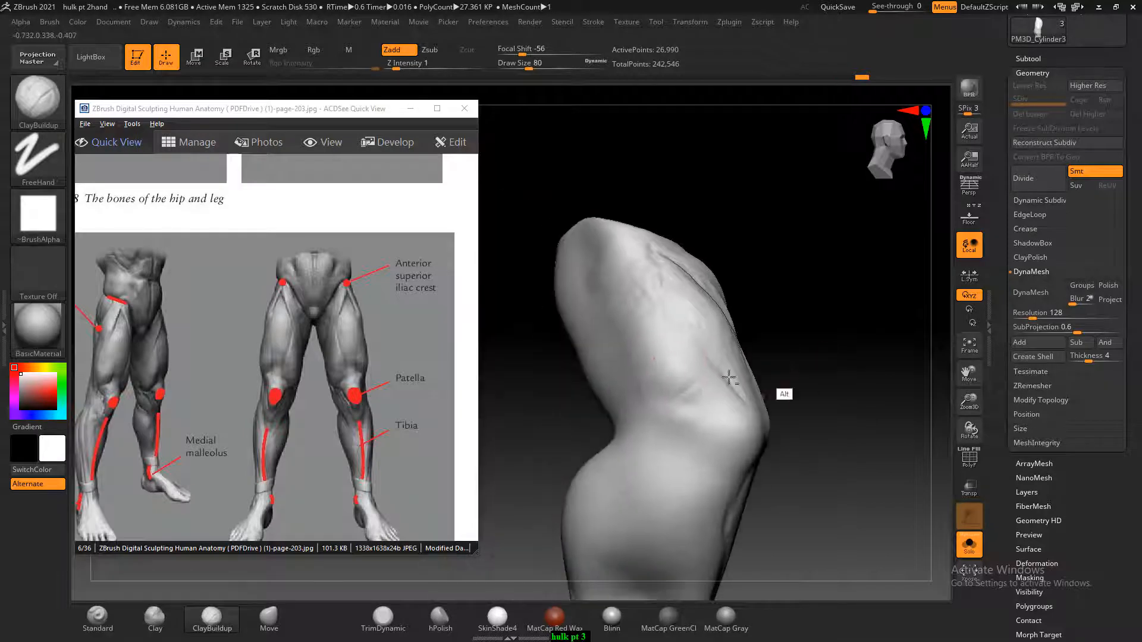
{"action": "left_click_drag", "start_coordinate": [691, 412], "coordinate": [699, 395]}
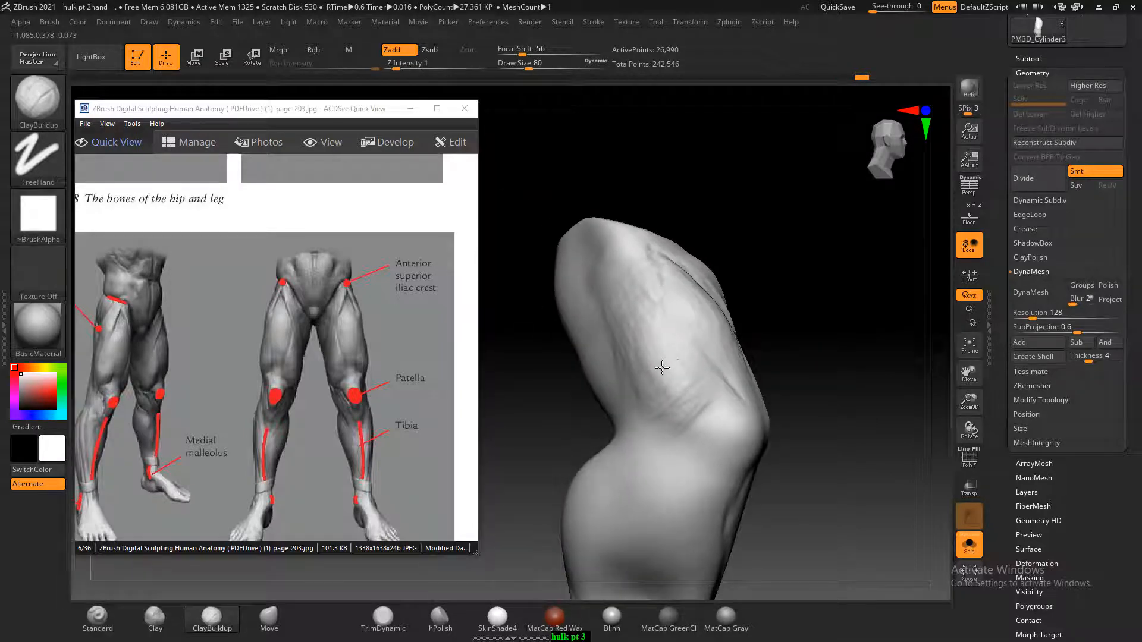
{"action": "mouse_move", "coordinate": [635, 328]}
{"action": "left_mouse_down", "text": "shift"}
{"action": "mouse_move", "coordinate": [600, 288]}
{"action": "mouse_move", "coordinate": [714, 376]}
{"action": "left_mouse_up", "text": "shift"}
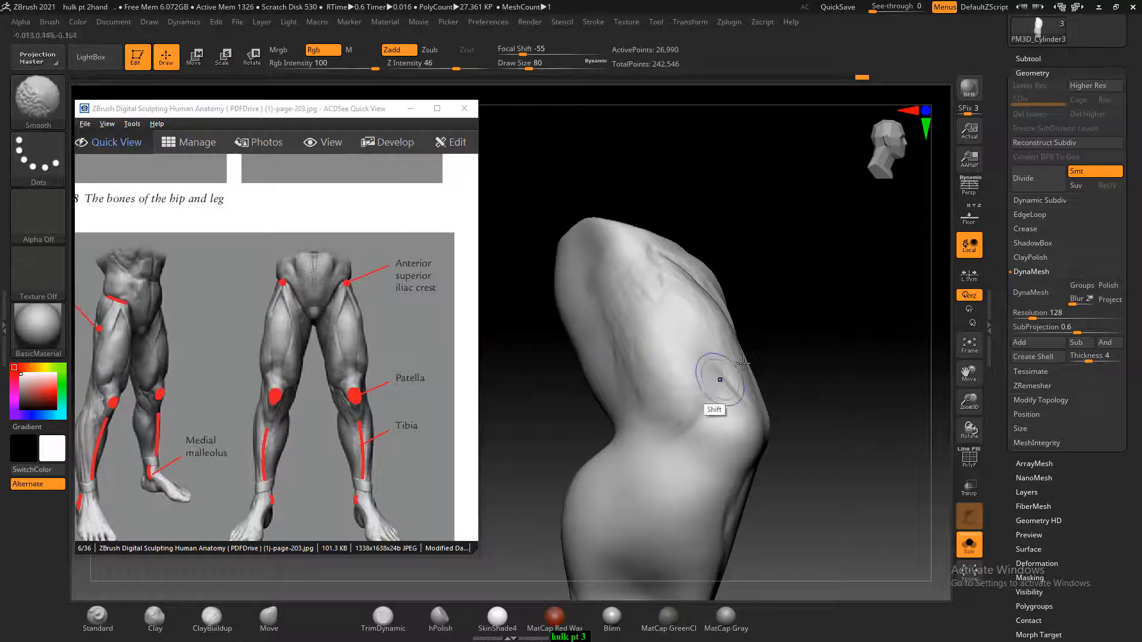
Refine the inner thigh groove and the muscle mass beside it with ClayBuildup at draw sizes 56 and 76
{"action": "left_click_drag", "start_coordinate": [800, 375], "coordinate": [722, 350]}
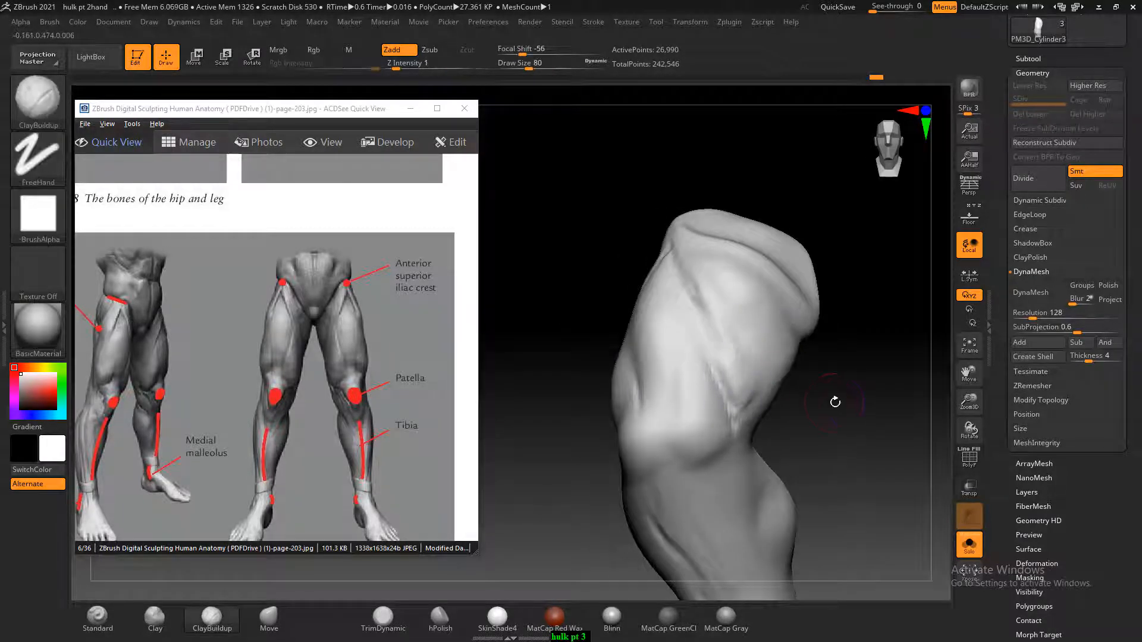
{"action": "left_click_drag", "start_coordinate": [833, 400], "coordinate": [810, 382]}
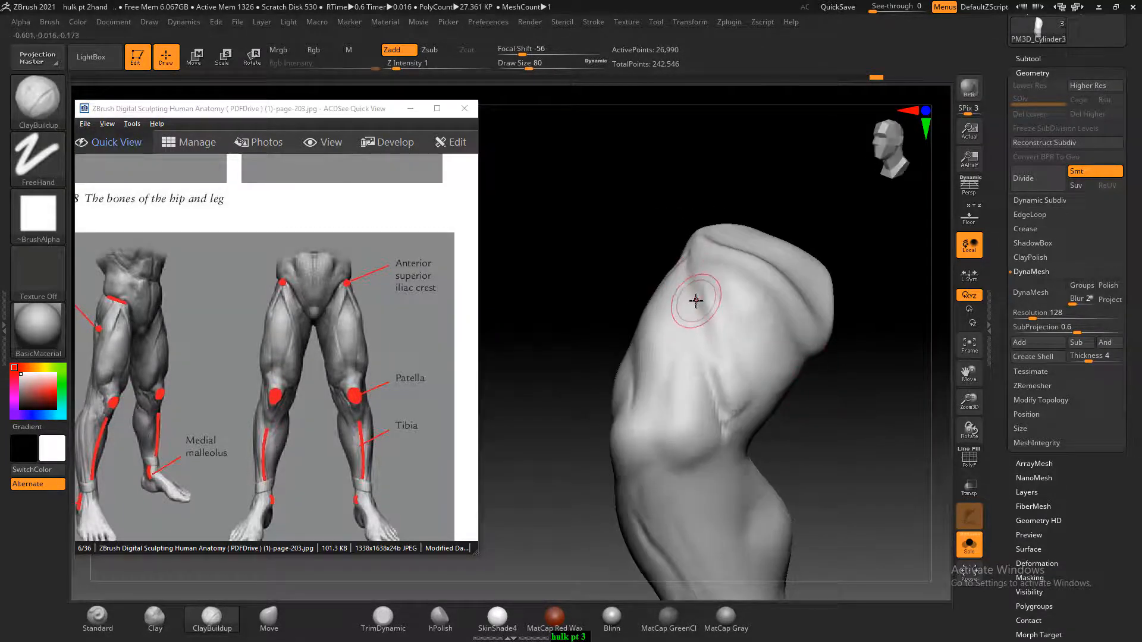
{"action": "left_click_drag", "start_coordinate": [693, 261], "coordinate": [733, 386]}
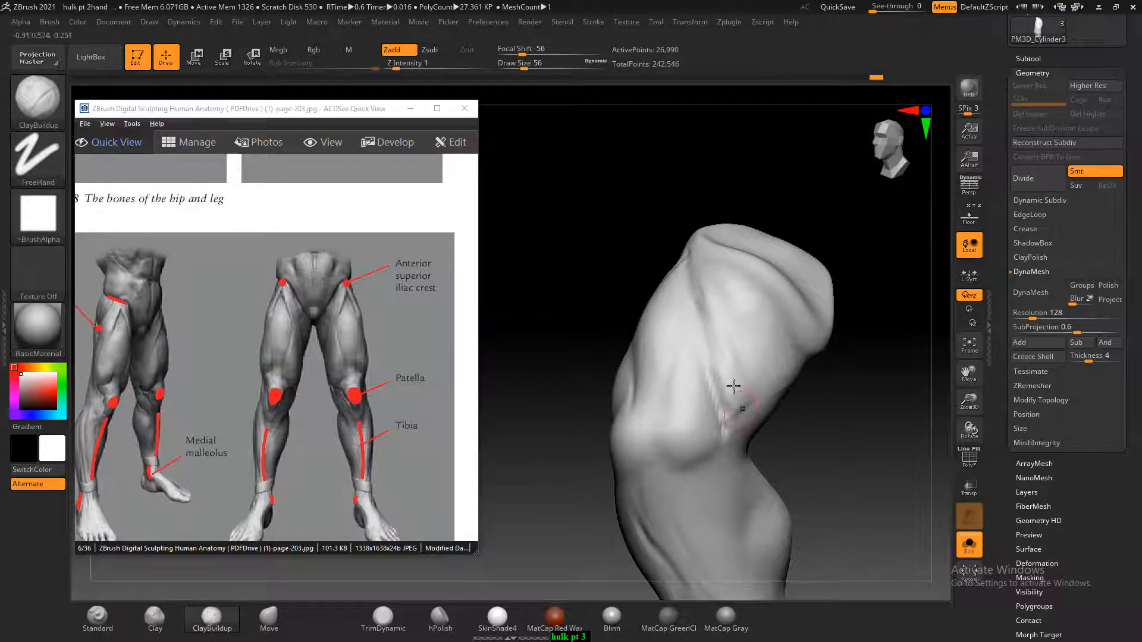
{"action": "left_click_drag", "start_coordinate": [830, 393], "coordinate": [848, 384]}
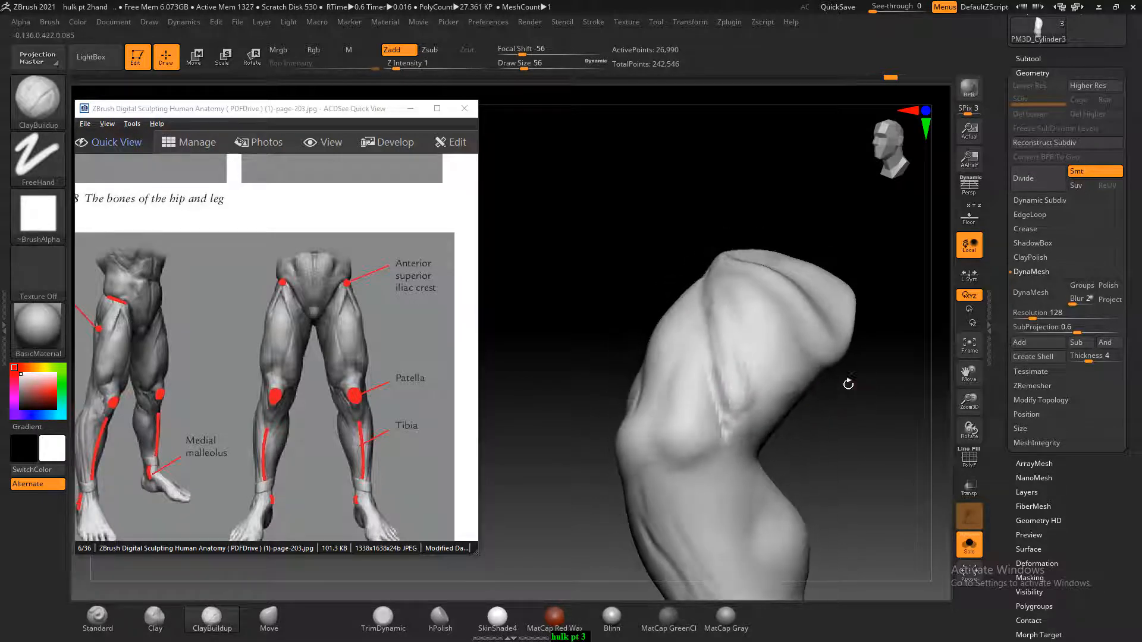
{"action": "key", "text": "bracketright"}
{"action": "left_click_drag", "start_coordinate": [780, 351], "coordinate": [757, 300]}
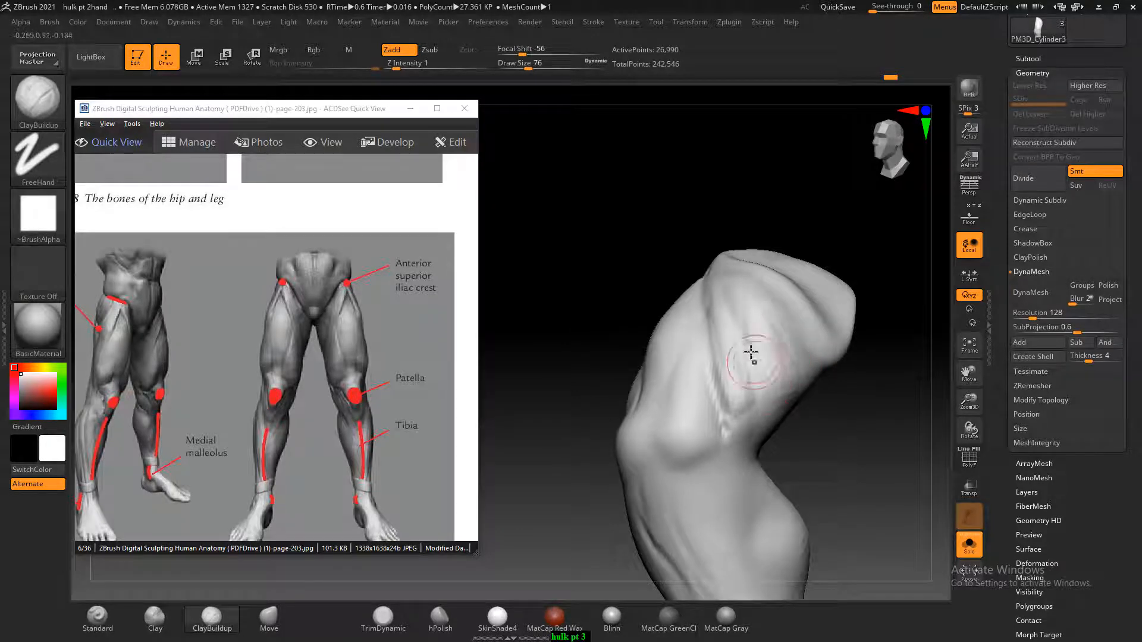
{"action": "left_click_drag", "start_coordinate": [802, 401], "coordinate": [852, 397], "text": "shift"}
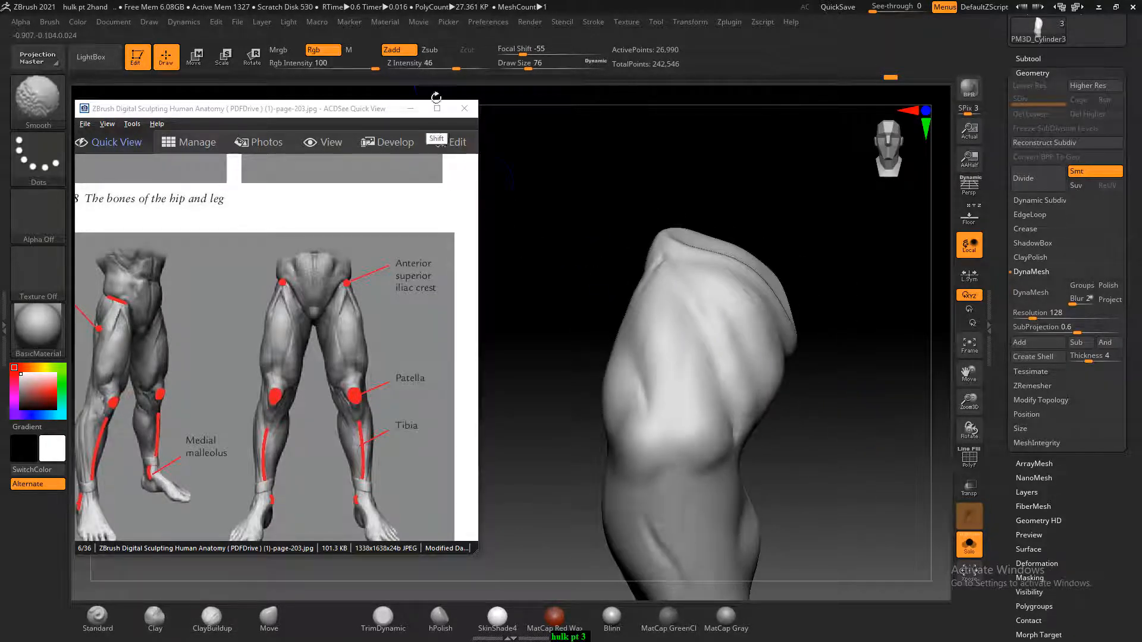
Build up the kneecap and the form just below it with the ClayBuildup brush at draw size 64
{"action": "mouse_move", "coordinate": [842, 328]}
{"action": "left_mouse_down"}
{"action": "mouse_move", "coordinate": [947, 393]}
{"action": "mouse_move", "coordinate": [615, 327]}
{"action": "left_mouse_up"}
{"action": "left_click_drag", "start_coordinate": [834, 421], "coordinate": [826, 334], "text": "alt"}
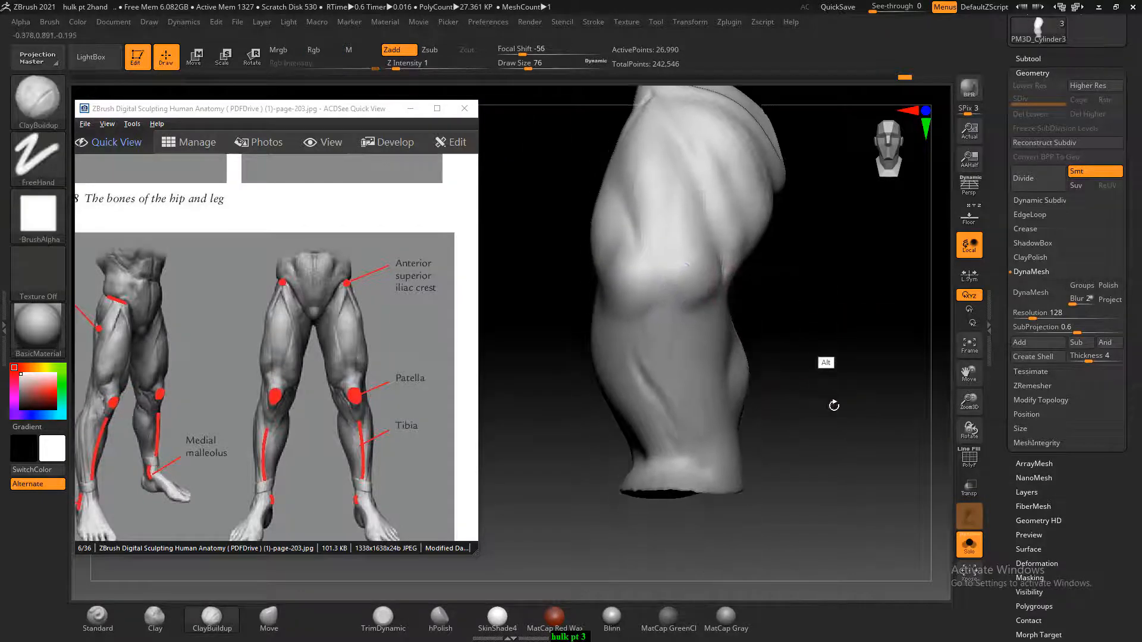
{"action": "left_click_drag", "start_coordinate": [802, 380], "coordinate": [817, 334], "text": "alt"}
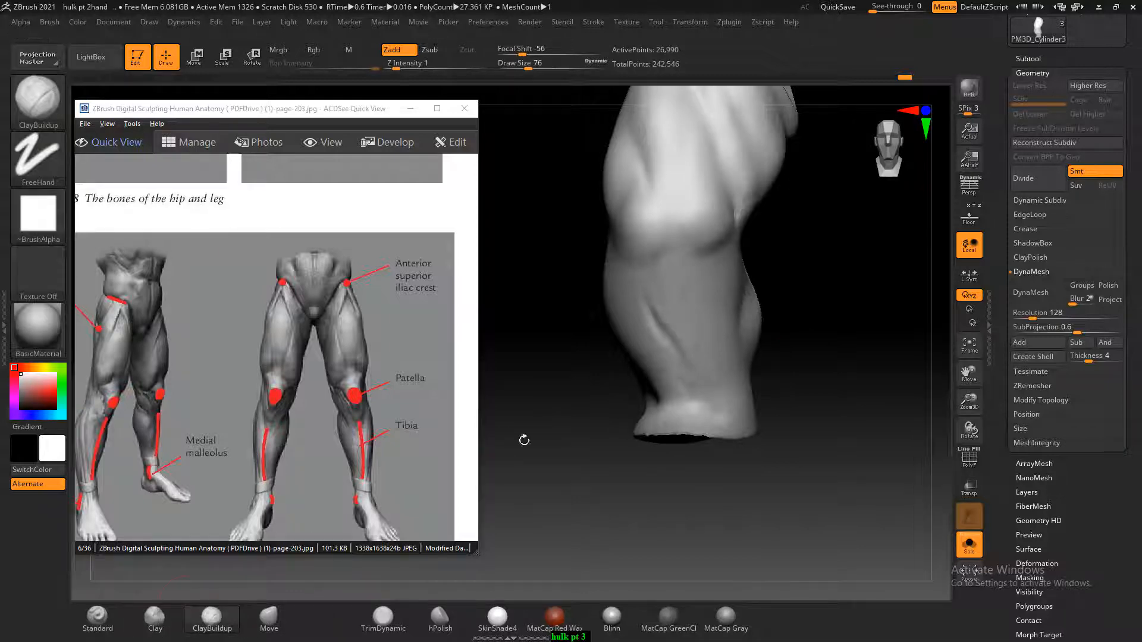
{"action": "key", "text": "bracketleft"}
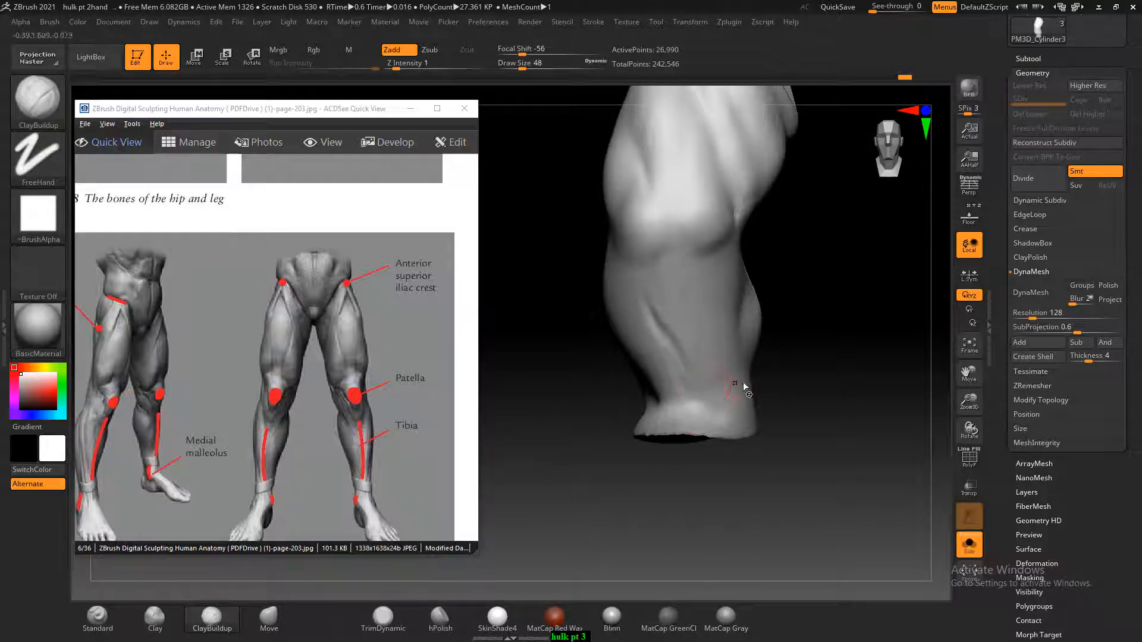
{"action": "key", "text": "bracketleft"}
{"action": "left_click_drag", "start_coordinate": [845, 286], "coordinate": [791, 331]}
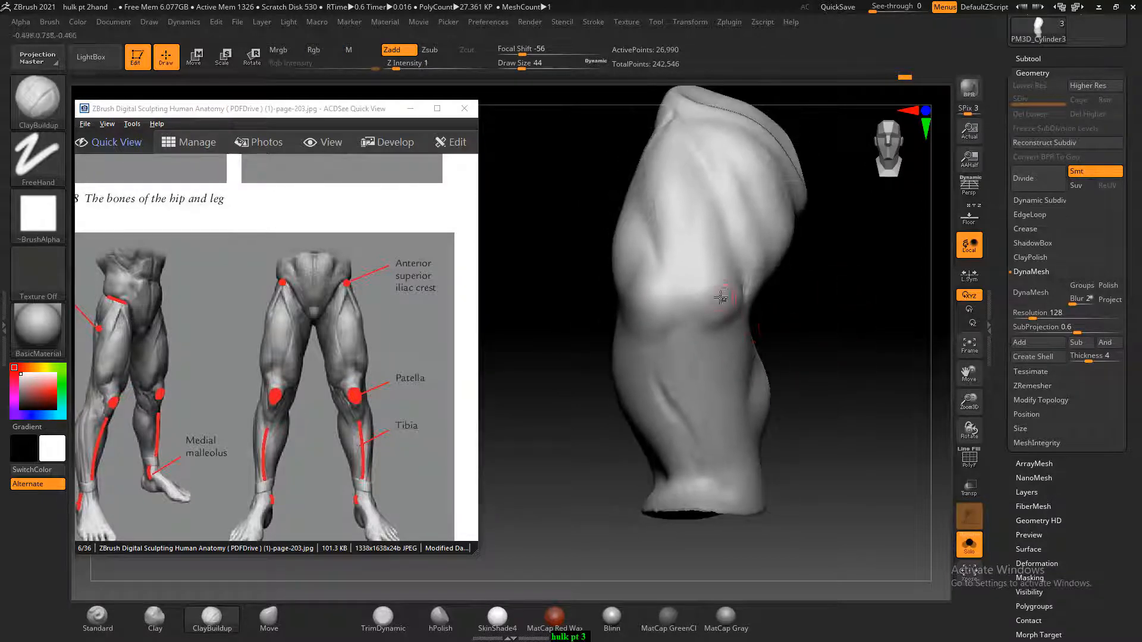
{"action": "key", "text": "bracketright"}
{"action": "key", "text": "bracketright"}
{"action": "left_click_drag", "start_coordinate": [672, 281], "coordinate": [672, 271]}
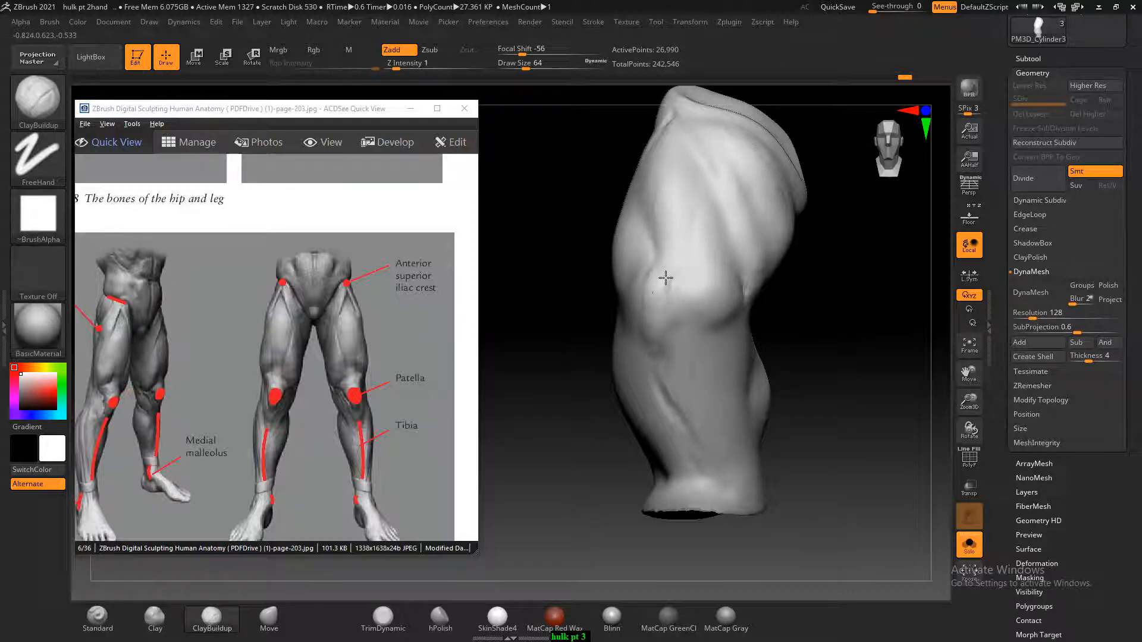
Rework the shin below the knee and smooth away the diagonal groove on its front
{"action": "left_click_drag", "start_coordinate": [806, 324], "coordinate": [635, 315]}
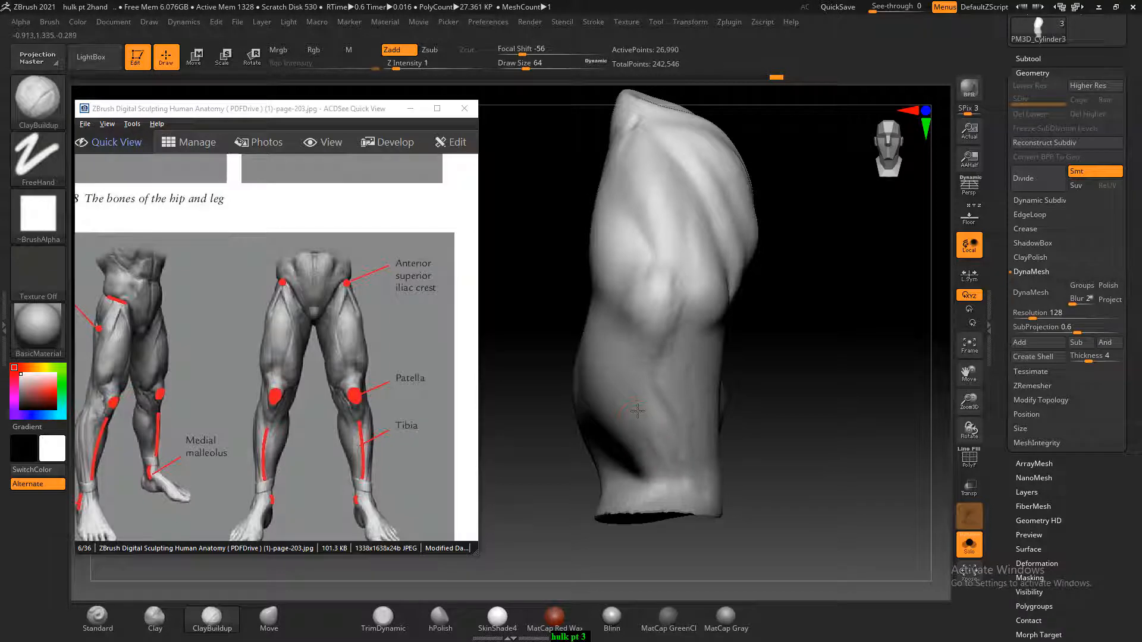
{"action": "left_click_drag", "start_coordinate": [833, 402], "coordinate": [688, 410]}
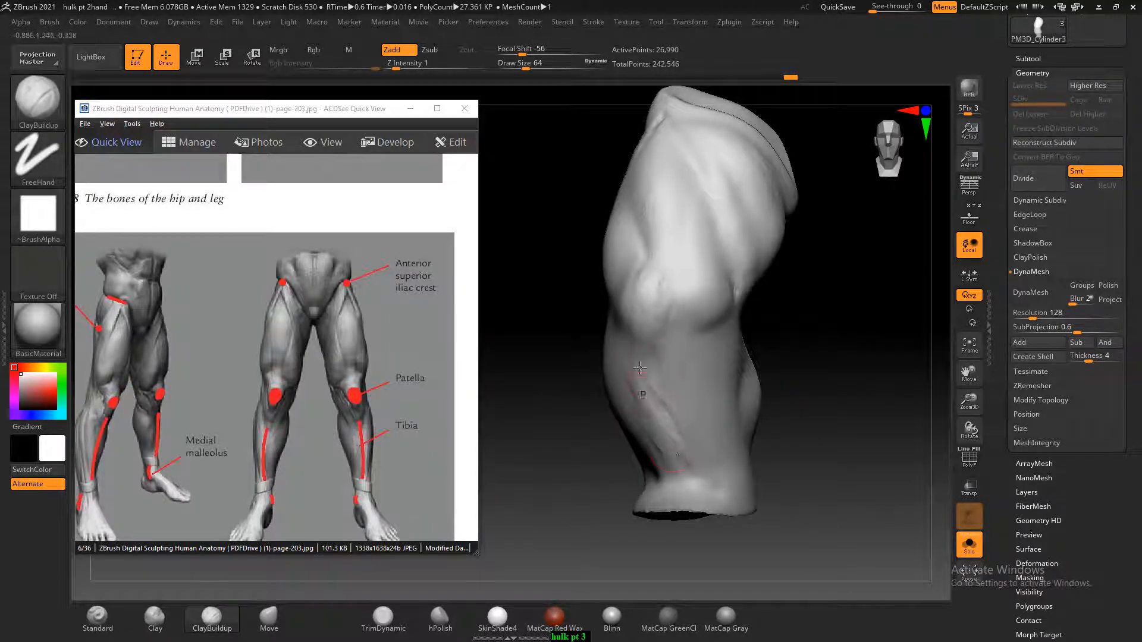
{"action": "key", "text": "shift"}
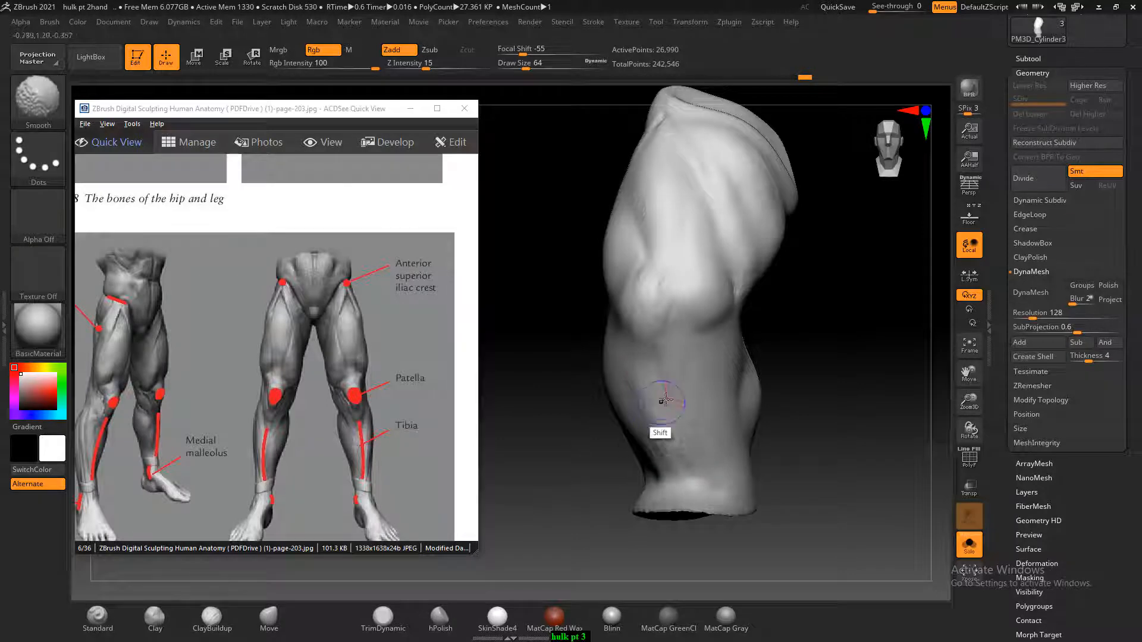
{"action": "left_click_drag", "start_coordinate": [833, 415], "coordinate": [831, 412]}
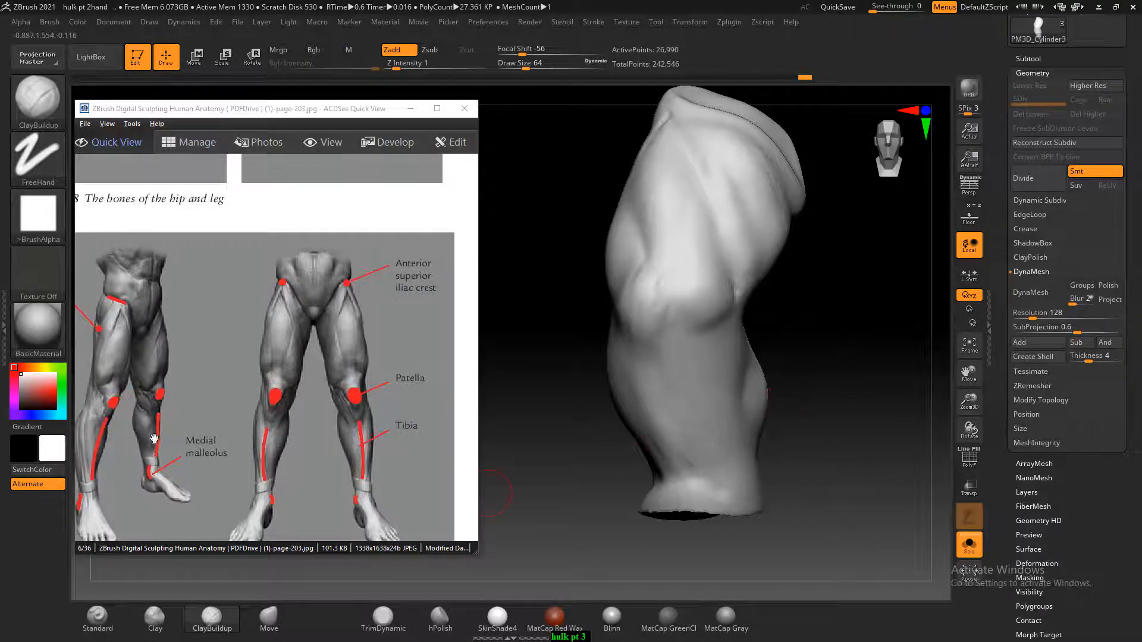
Add clay to the kneecap and define the hip point at the top of the front thigh
{"action": "left_click", "coordinate": [651, 315]}
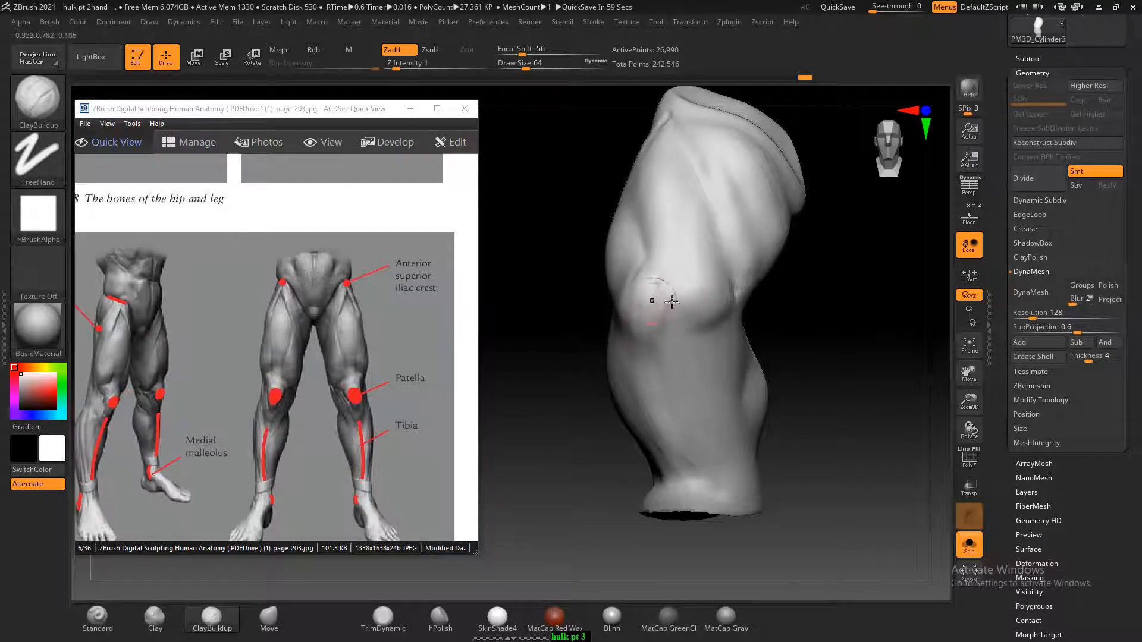
{"action": "mouse_move", "coordinate": [848, 292]}
{"action": "left_mouse_down", "text": "alt"}
{"action": "mouse_move", "coordinate": [838, 369]}
{"action": "mouse_move", "coordinate": [861, 368]}
{"action": "left_mouse_up", "text": "alt"}
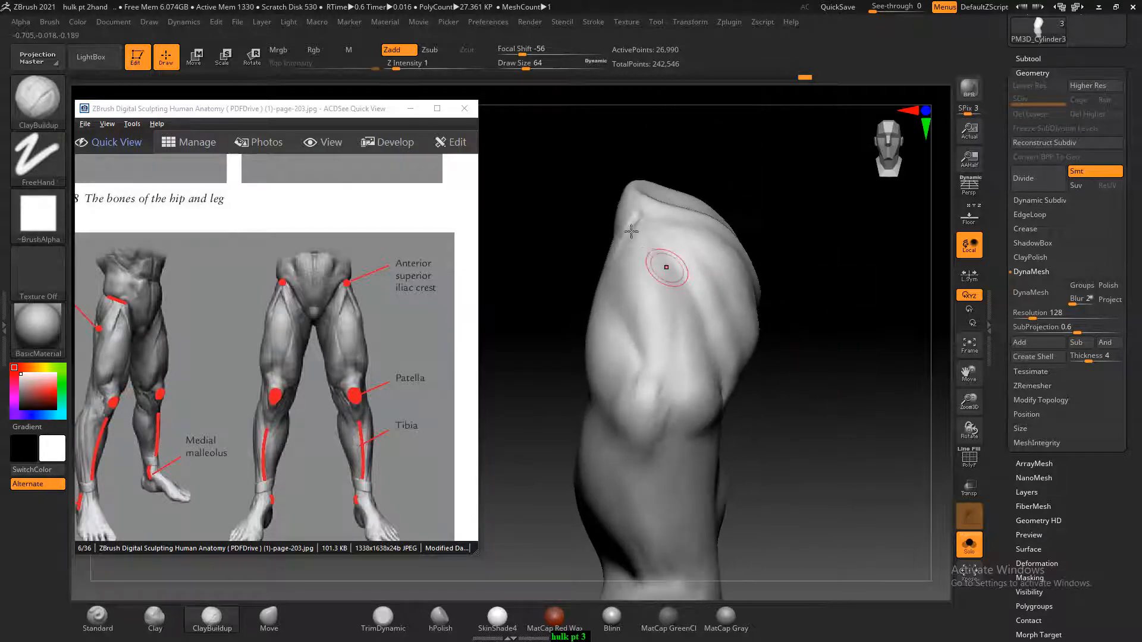
{"action": "mouse_move", "coordinate": [631, 231]}
{"action": "left_mouse_down"}
{"action": "mouse_move", "coordinate": [647, 216]}
{"action": "mouse_move", "coordinate": [637, 234]}
{"action": "left_mouse_up"}
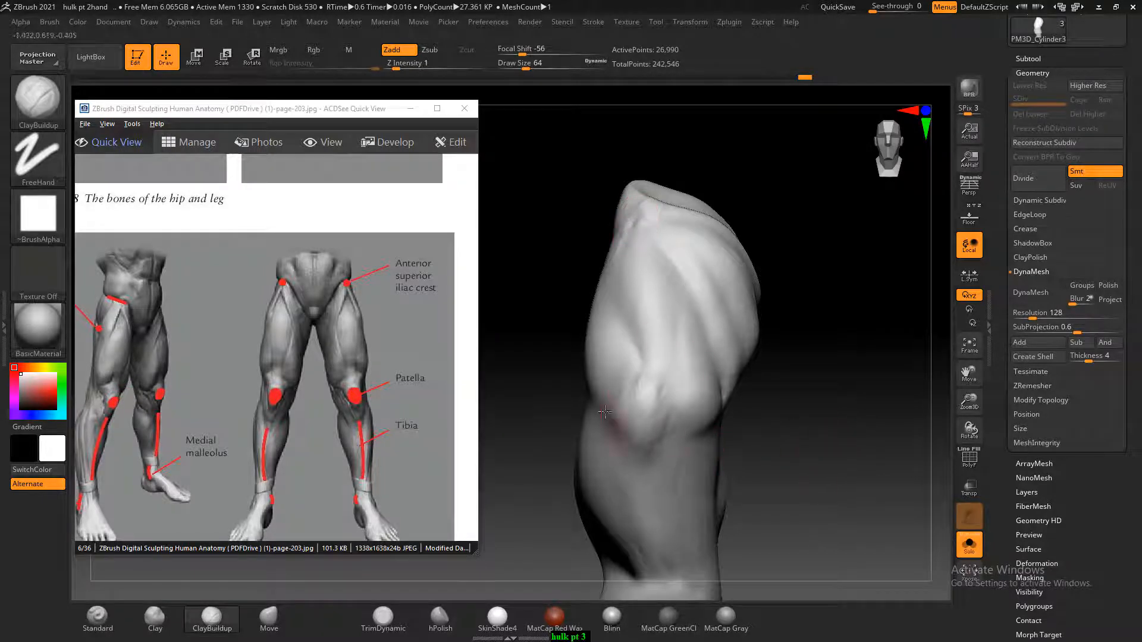
Advance the anatomy book to page 204 and enlarge the iliac crest figures
{"action": "scroll", "coordinate": [291, 408], "scroll_direction": "down", "scroll_amount": 2}
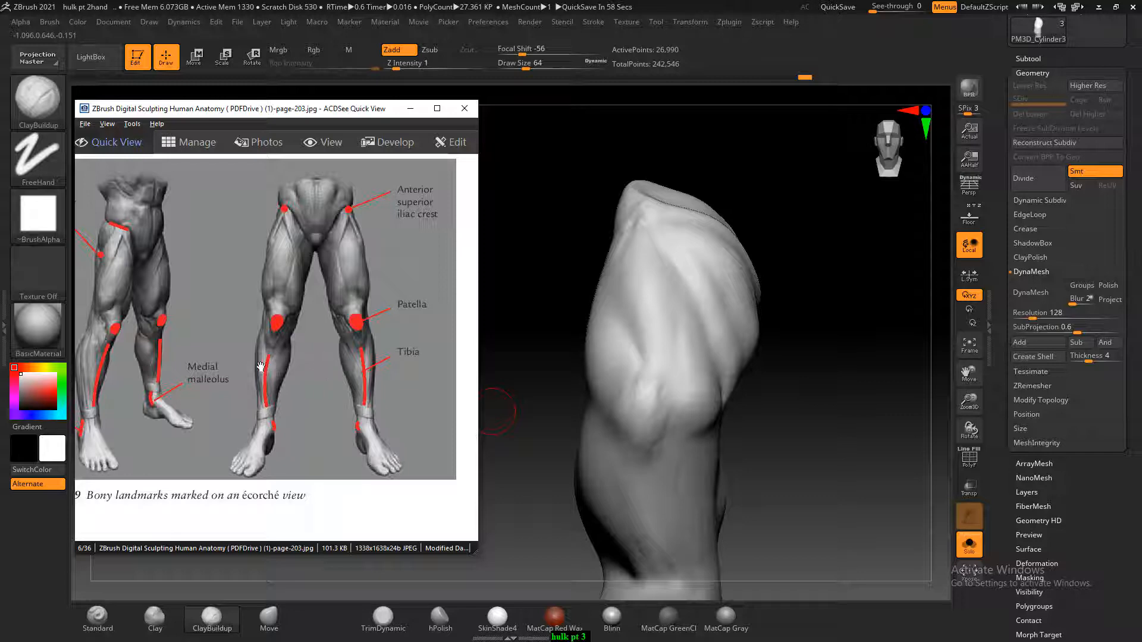
{"action": "scroll", "coordinate": [314, 383], "scroll_direction": "down", "scroll_amount": 1}
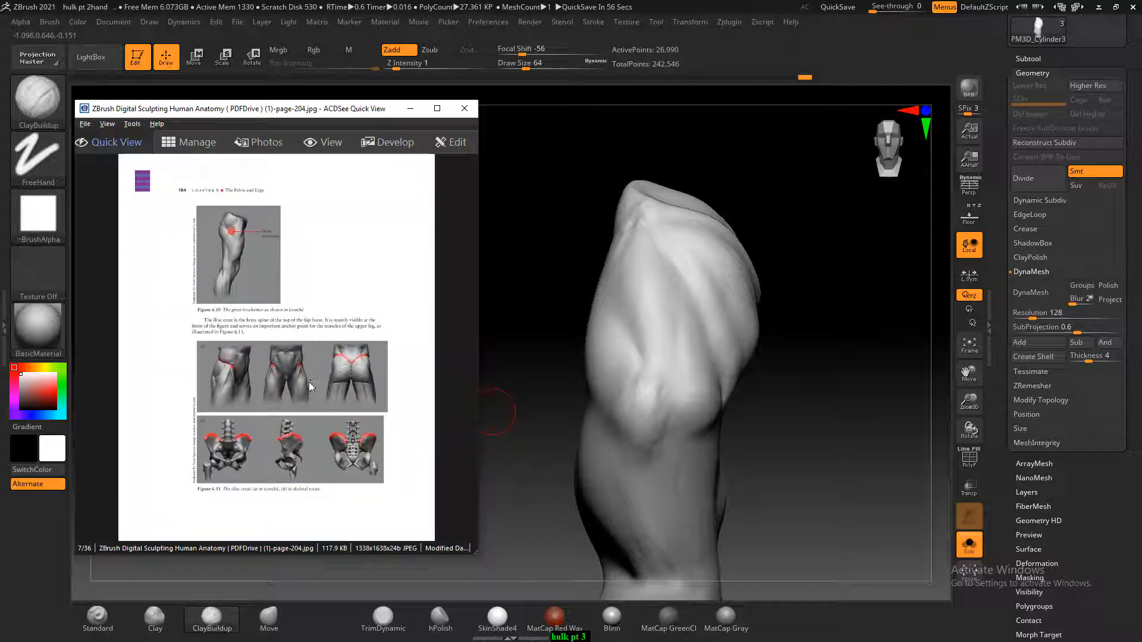
{"action": "scroll", "coordinate": [316, 379], "scroll_direction": "up", "scroll_amount": 1, "text": "ctrl"}
{"action": "left_click_drag", "start_coordinate": [328, 401], "coordinate": [349, 350]}
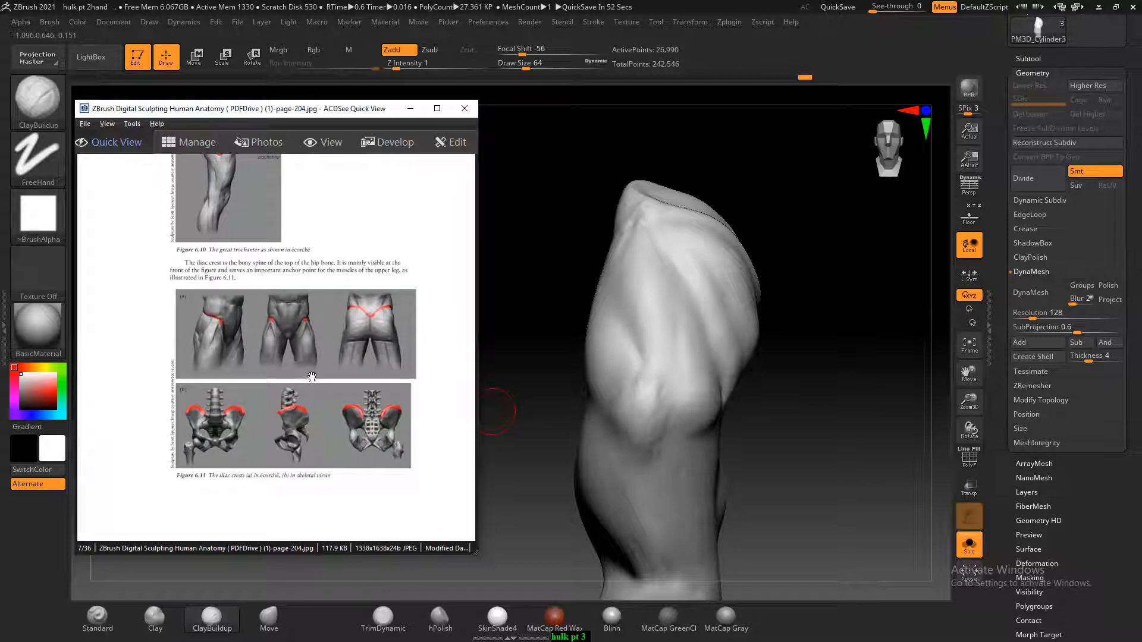
Turn off Solo to show the whole Hulk body and display the floor with the side-view reference drawing
{"action": "left_click_drag", "start_coordinate": [773, 441], "coordinate": [831, 390]}
{"action": "left_click", "coordinate": [1033, 59]}
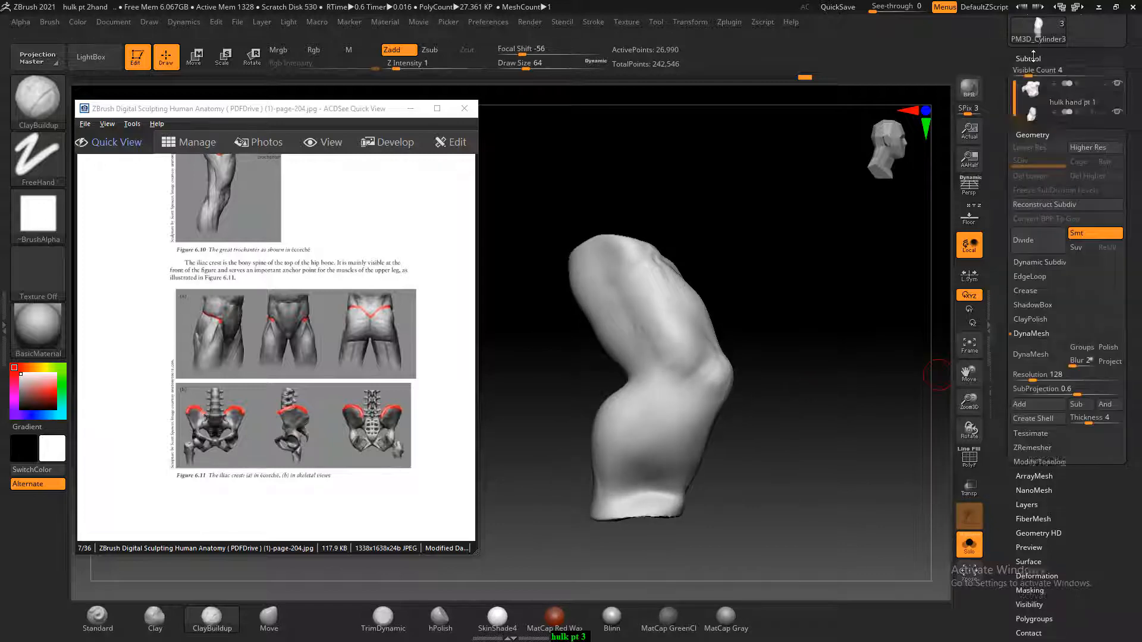
{"action": "left_click", "coordinate": [969, 545]}
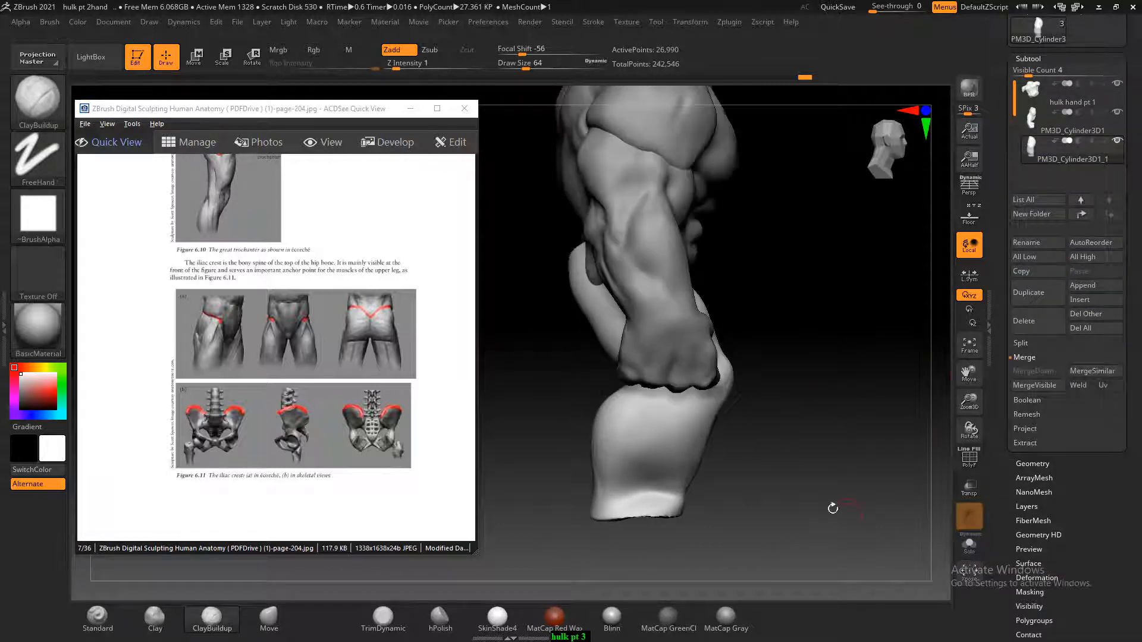
{"action": "mouse_move", "coordinate": [833, 508]}
{"action": "left_mouse_down"}
{"action": "mouse_move", "coordinate": [836, 529]}
{"action": "mouse_move", "coordinate": [837, 519]}
{"action": "left_mouse_up"}
{"action": "left_click_drag", "start_coordinate": [837, 512], "coordinate": [837, 532], "text": "alt"}
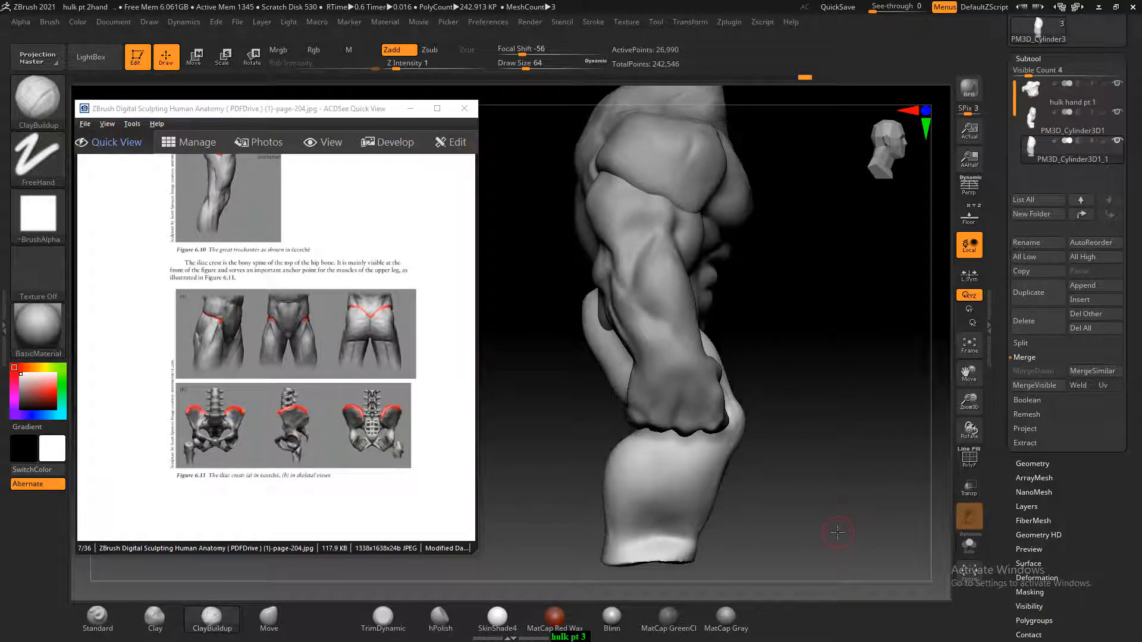
{"action": "mouse_move", "coordinate": [759, 408]}
{"action": "left_mouse_down"}
{"action": "mouse_move", "coordinate": [810, 364]}
{"action": "mouse_move", "coordinate": [828, 329]}
{"action": "mouse_move", "coordinate": [908, 315]}
{"action": "left_mouse_up"}
{"action": "left_click", "coordinate": [969, 215]}
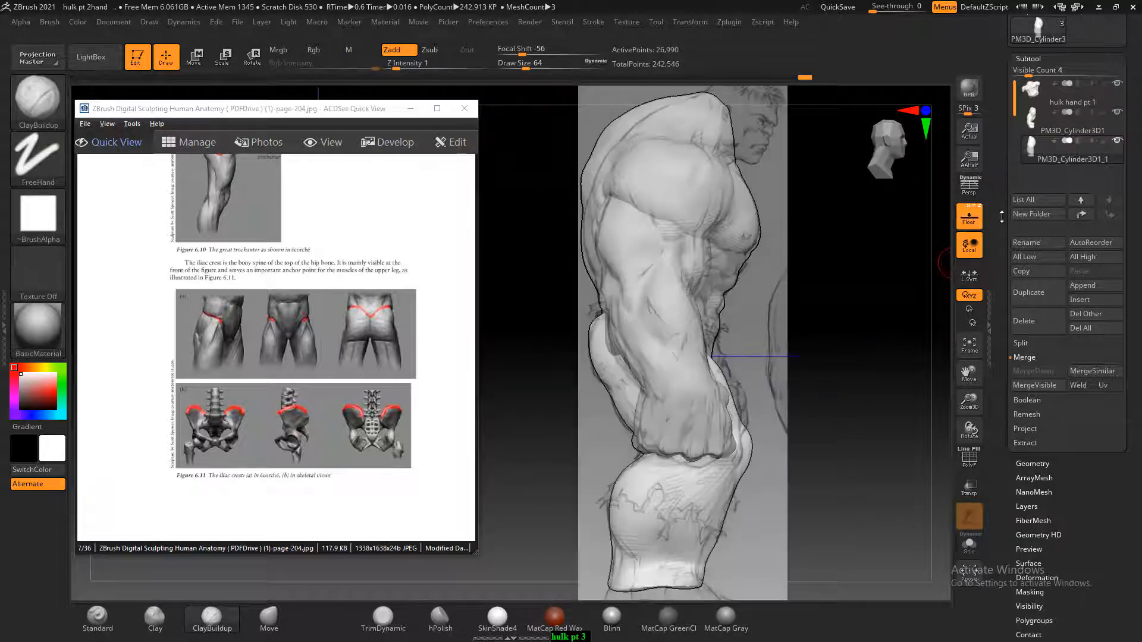
Hide the arm subtool PM3D_Cylinder3D1 and compare the leg with the side, front and back reference drawings
{"action": "left_click", "coordinate": [1044, 126]}
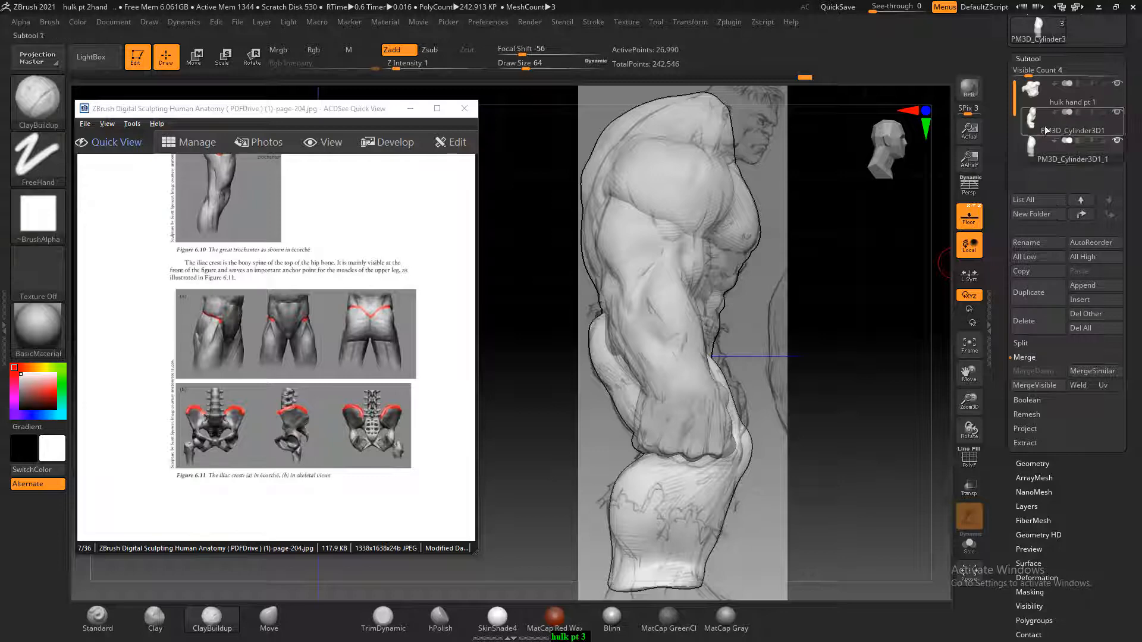
{"action": "left_click", "coordinate": [1081, 129]}
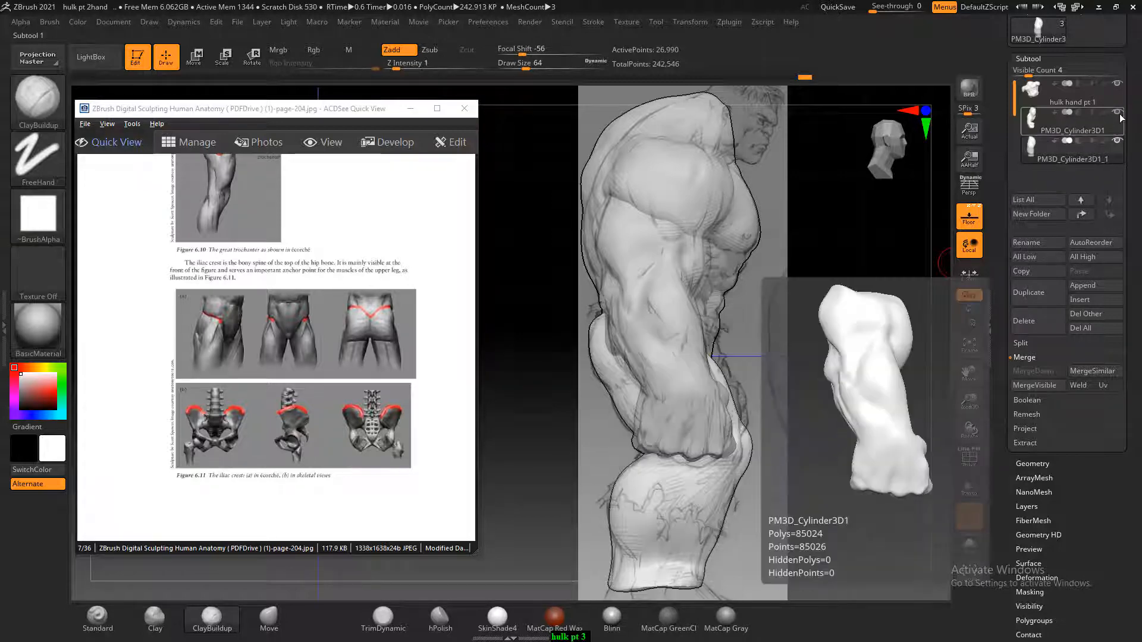
{"action": "left_click_drag", "start_coordinate": [844, 337], "coordinate": [874, 333], "text": "alt"}
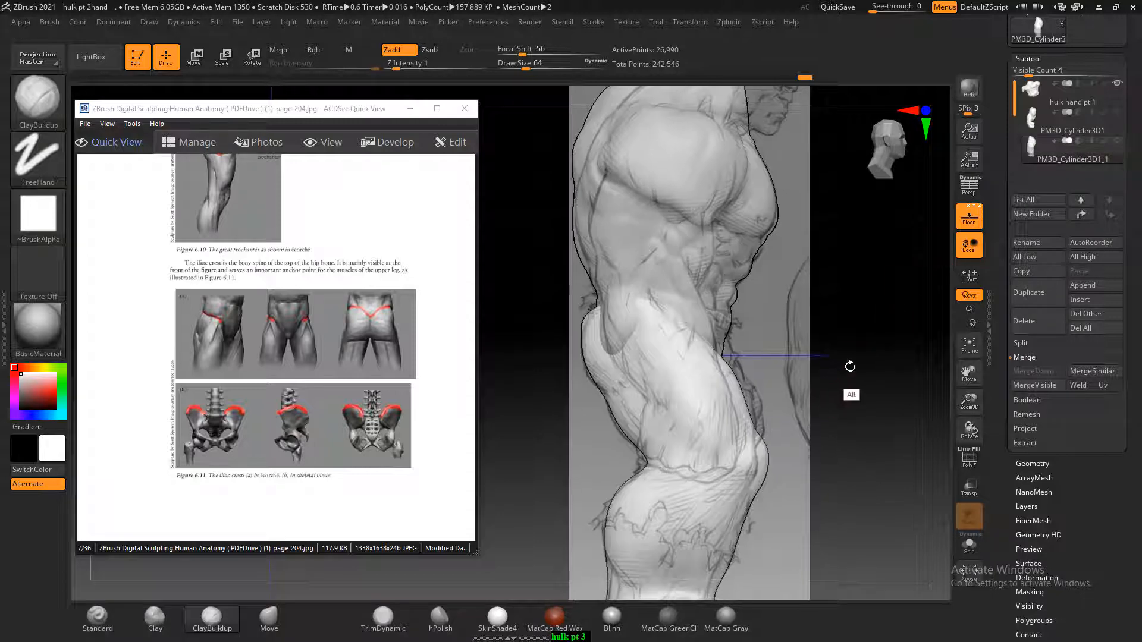
{"action": "left_click_drag", "start_coordinate": [805, 342], "coordinate": [731, 357]}
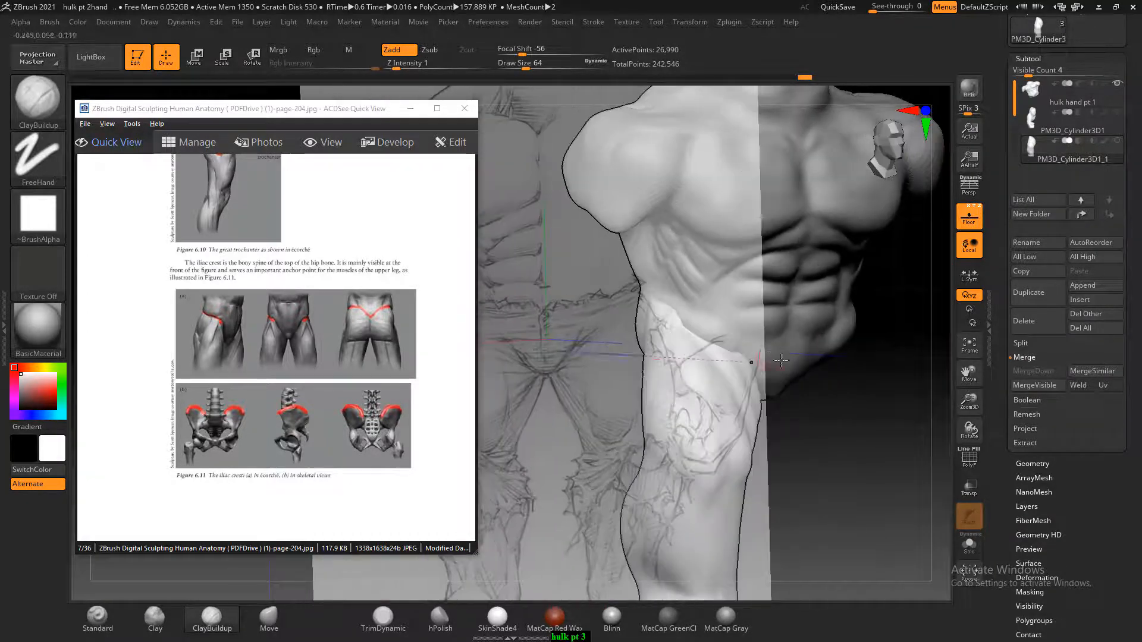
{"action": "left_click_drag", "start_coordinate": [832, 400], "coordinate": [841, 403], "text": "shift"}
{"action": "left_click_drag", "start_coordinate": [803, 439], "coordinate": [866, 385]}
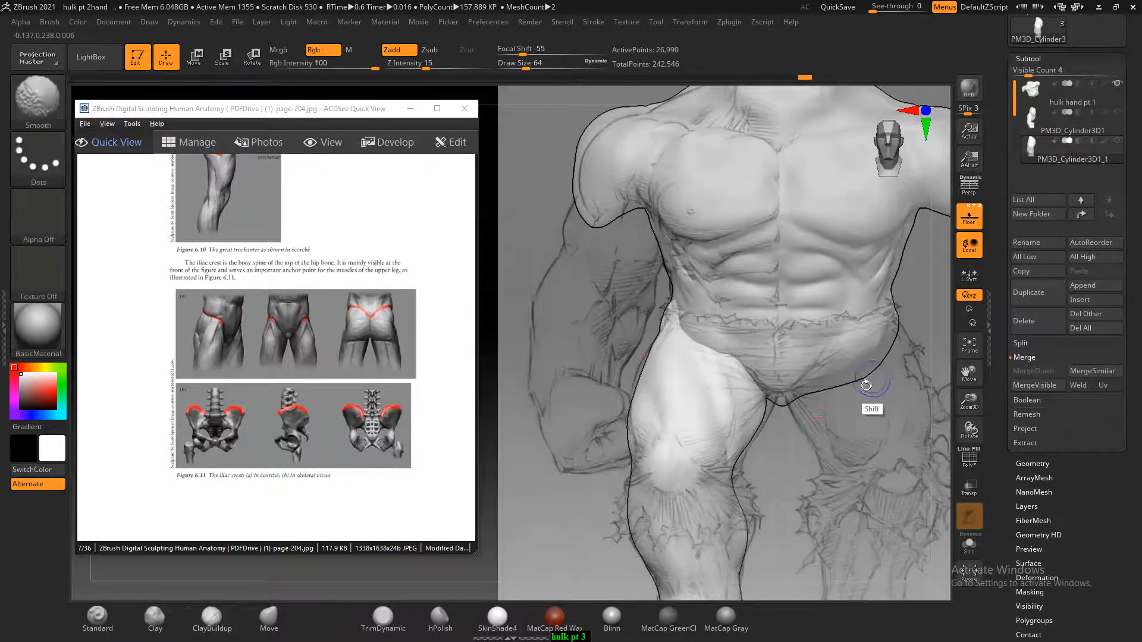
{"action": "mouse_move", "coordinate": [740, 423]}
{"action": "left_mouse_down"}
{"action": "mouse_move", "coordinate": [803, 369]}
{"action": "mouse_move", "coordinate": [828, 390]}
{"action": "mouse_move", "coordinate": [765, 404]}
{"action": "left_mouse_up"}
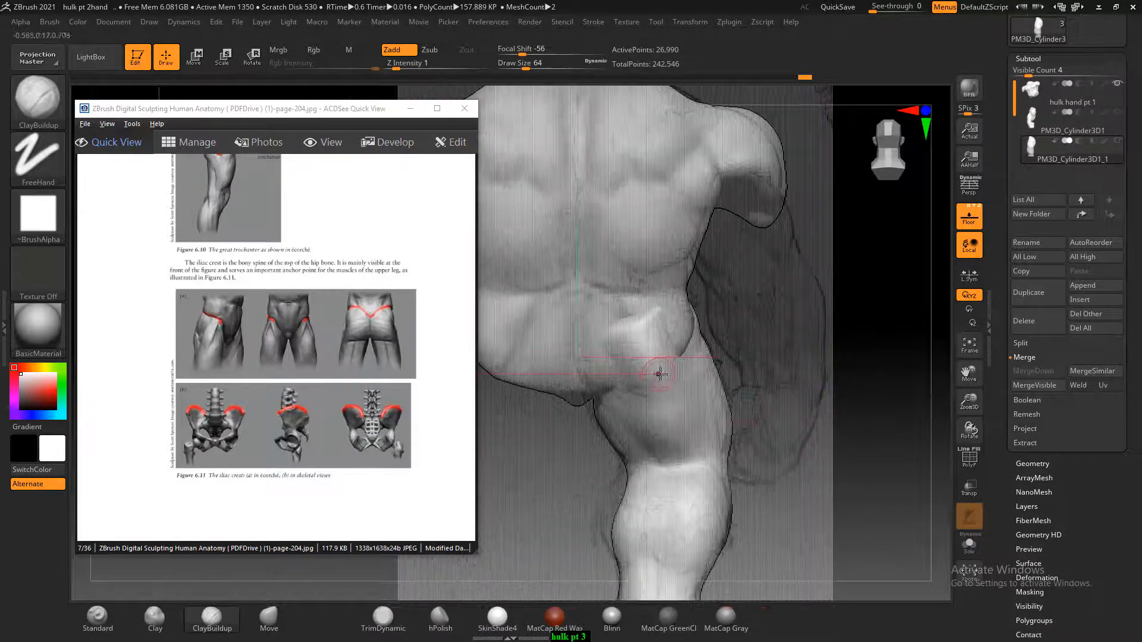
With the leg subtool active, pull the buttock's outline toward the side reference using the Move brush, raising the Draw Size to 204
{"action": "left_click", "coordinate": [597, 360], "text": "alt"}
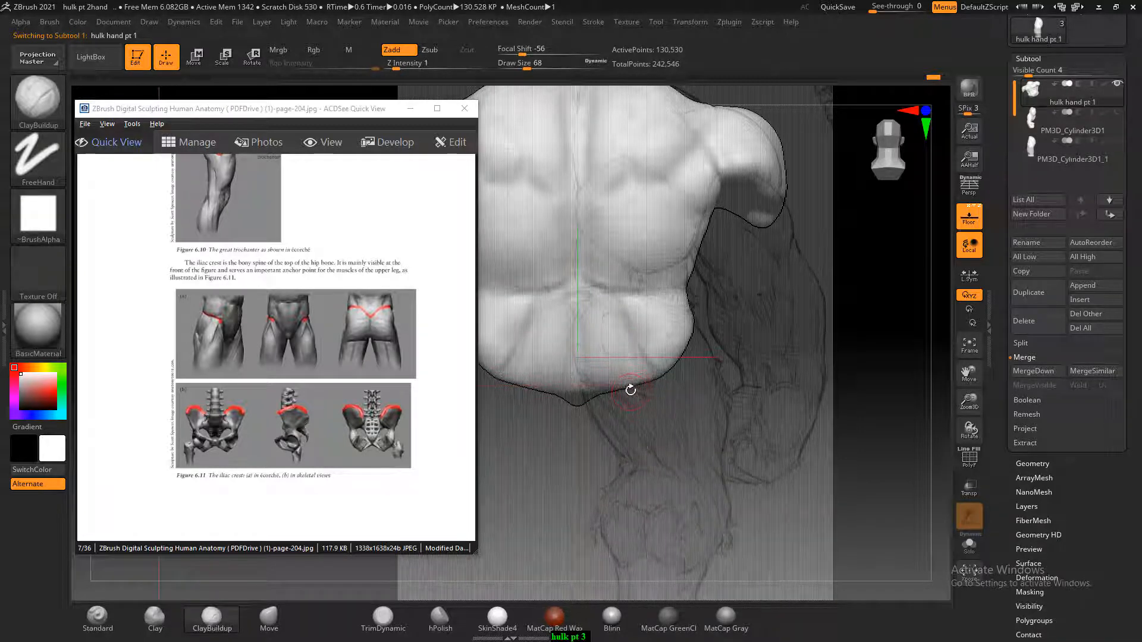
{"action": "left_click", "coordinate": [278, 619]}
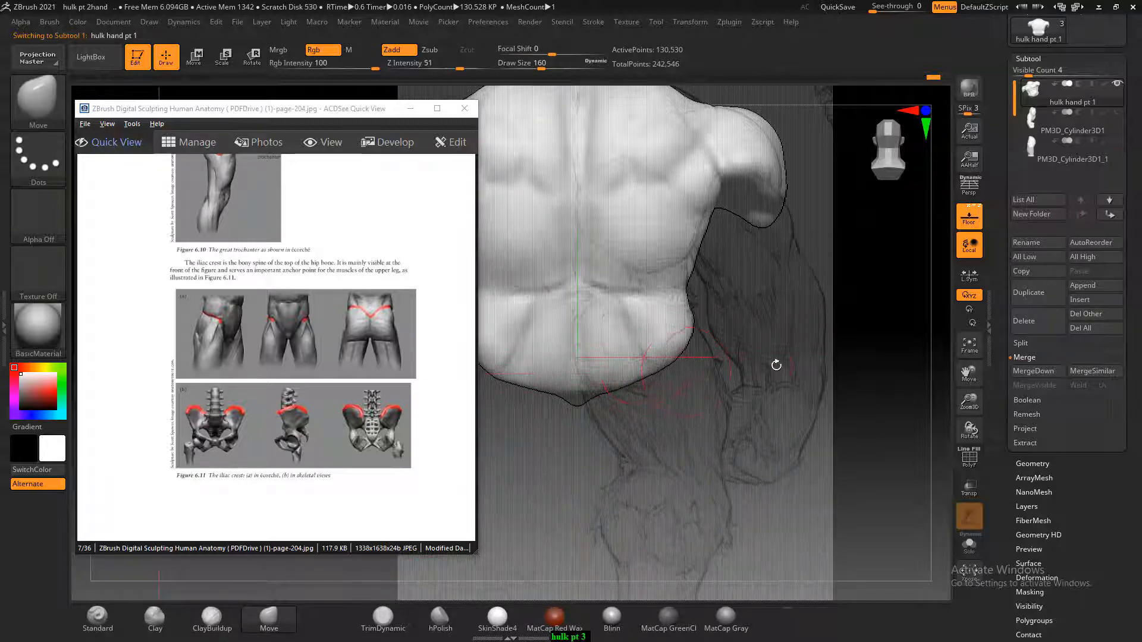
{"action": "mouse_move", "coordinate": [776, 364]}
{"action": "left_mouse_down"}
{"action": "mouse_move", "coordinate": [821, 387]}
{"action": "mouse_move", "coordinate": [861, 357]}
{"action": "mouse_move", "coordinate": [848, 351]}
{"action": "left_mouse_up"}
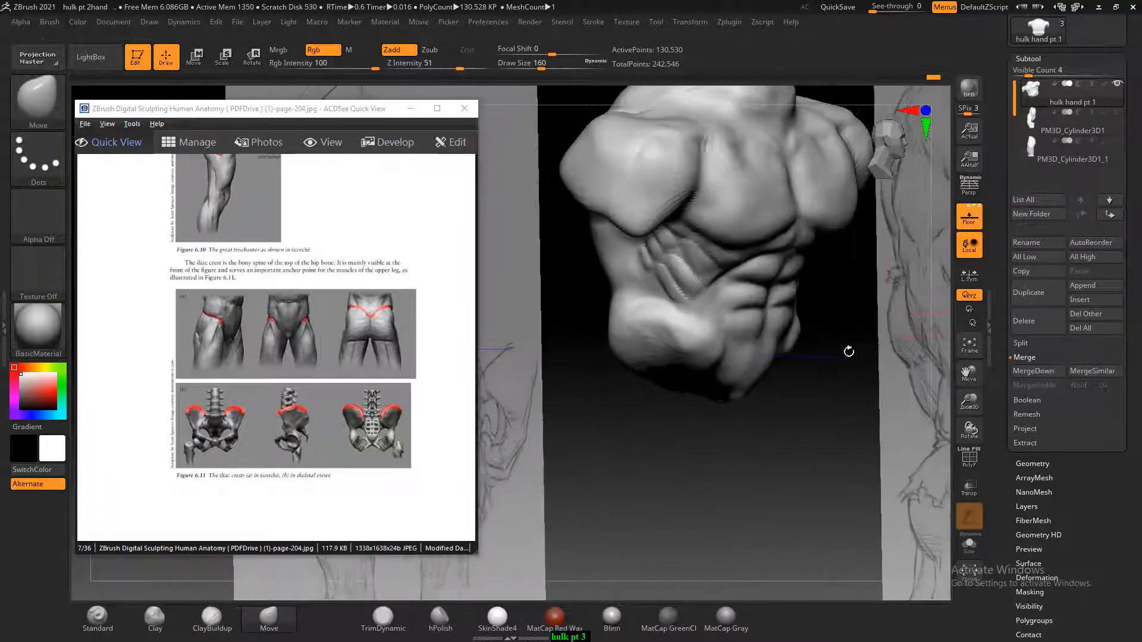
{"action": "left_click", "coordinate": [1027, 156]}
{"action": "left_click_drag", "start_coordinate": [903, 405], "coordinate": [826, 422]}
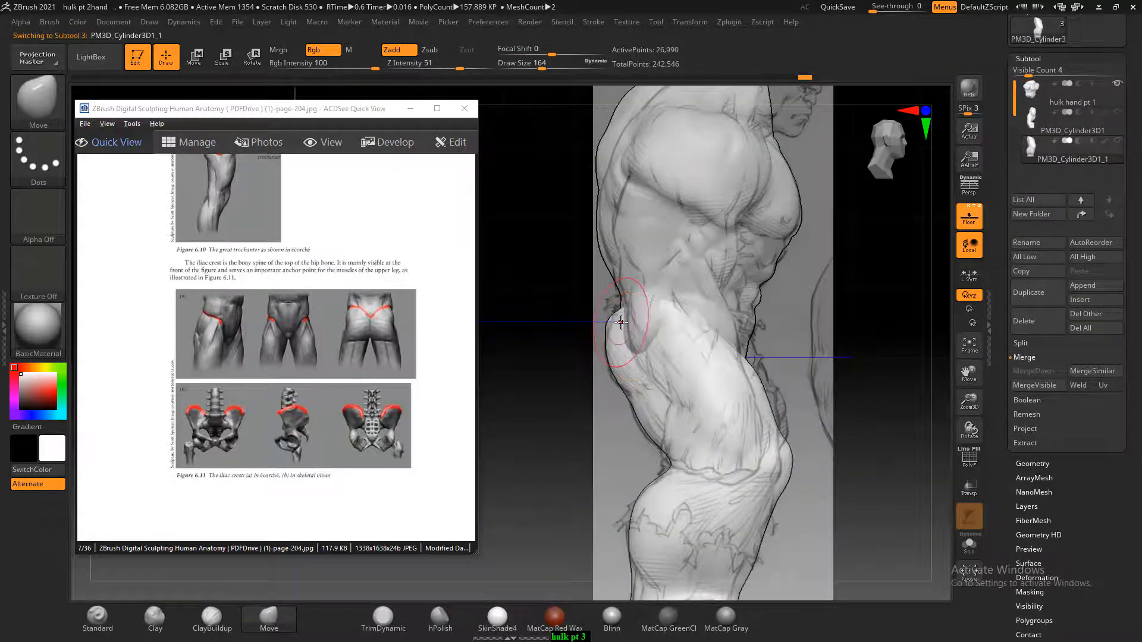
{"action": "left_click_drag", "start_coordinate": [617, 322], "coordinate": [622, 311]}
{"action": "key", "text": "bracketright"}
{"action": "key", "text": "bracketright"}
{"action": "key", "text": "bracketright"}
{"action": "key", "text": "bracketright"}
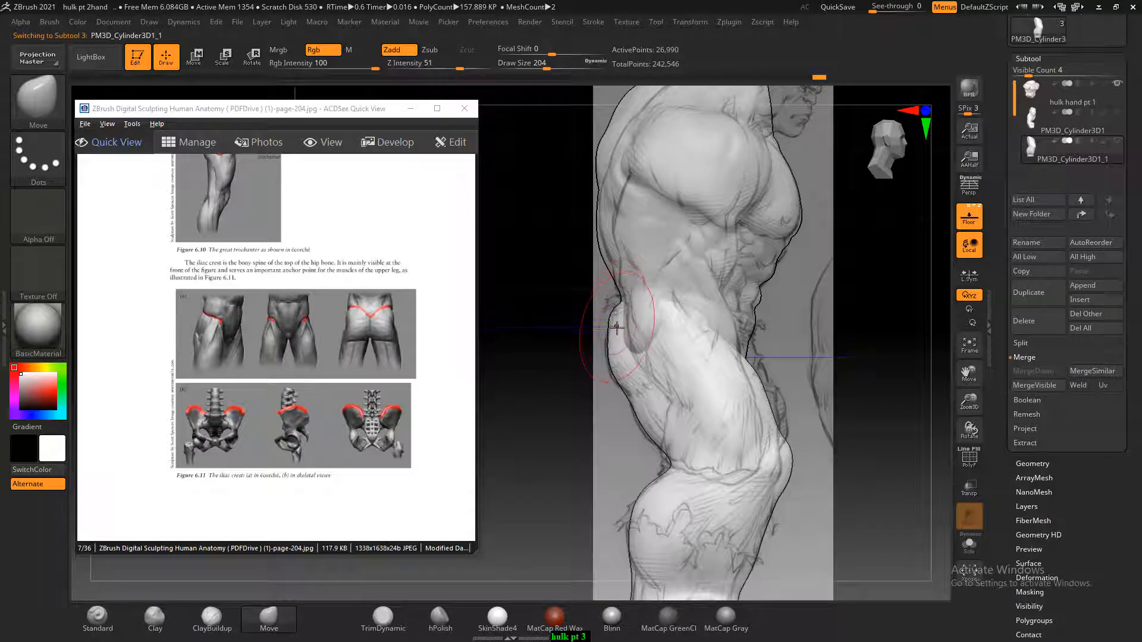
Reshape the buttock from behind and adjust the rear contour of the upper thigh with the Move brush, reducing the Draw Size to 152
{"action": "mouse_move", "coordinate": [584, 395]}
{"action": "left_mouse_down"}
{"action": "mouse_move", "coordinate": [584, 462]}
{"action": "mouse_move", "coordinate": [726, 331]}
{"action": "mouse_move", "coordinate": [689, 370]}
{"action": "left_mouse_up"}
{"action": "left_click_drag", "start_coordinate": [575, 388], "coordinate": [547, 356]}
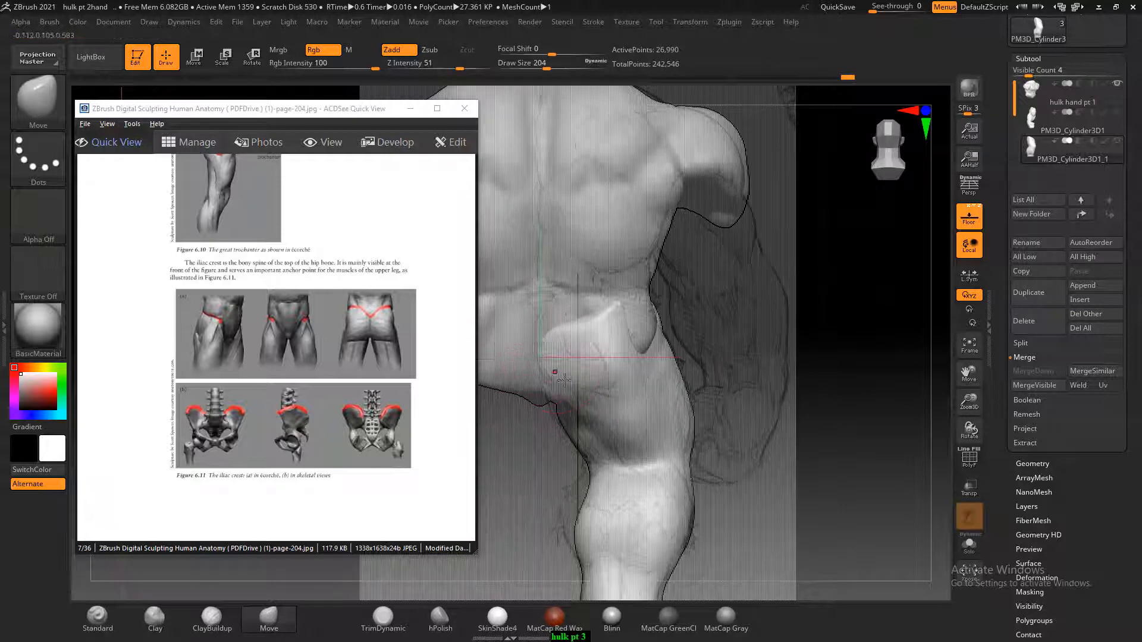
{"action": "mouse_move", "coordinate": [764, 352]}
{"action": "left_mouse_down"}
{"action": "mouse_move", "coordinate": [821, 344]}
{"action": "mouse_move", "coordinate": [774, 339]}
{"action": "left_mouse_up"}
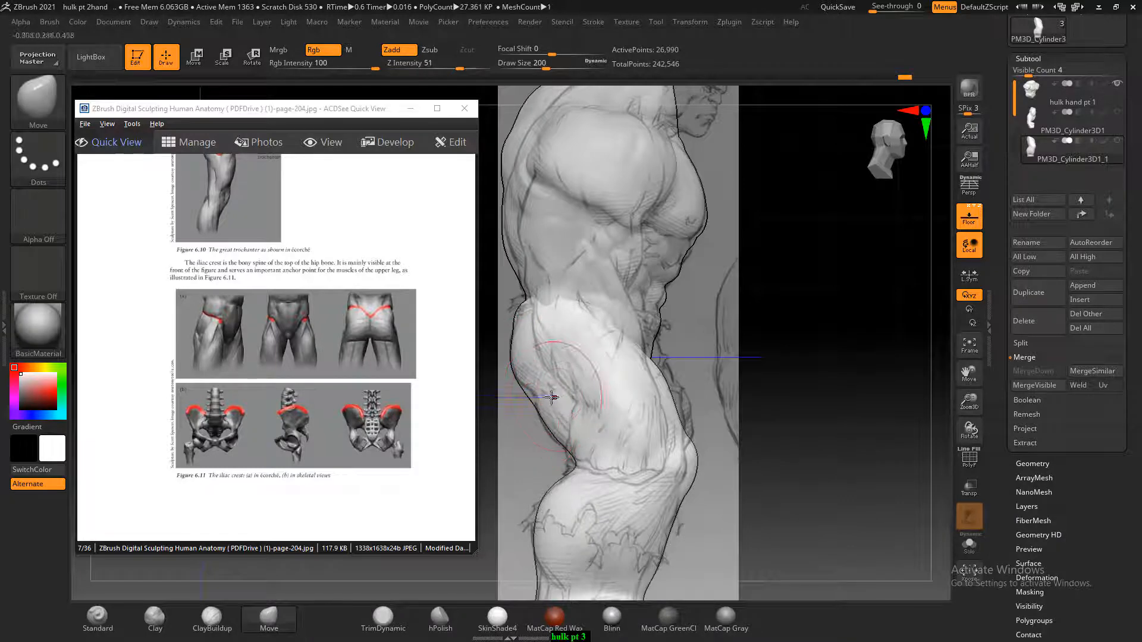
{"action": "left_click_drag", "start_coordinate": [553, 395], "coordinate": [531, 402]}
{"action": "key", "text": "bracketleft"}
{"action": "key", "text": "bracketleft"}
{"action": "key", "text": "bracketleft"}
{"action": "key", "text": "bracketleft"}
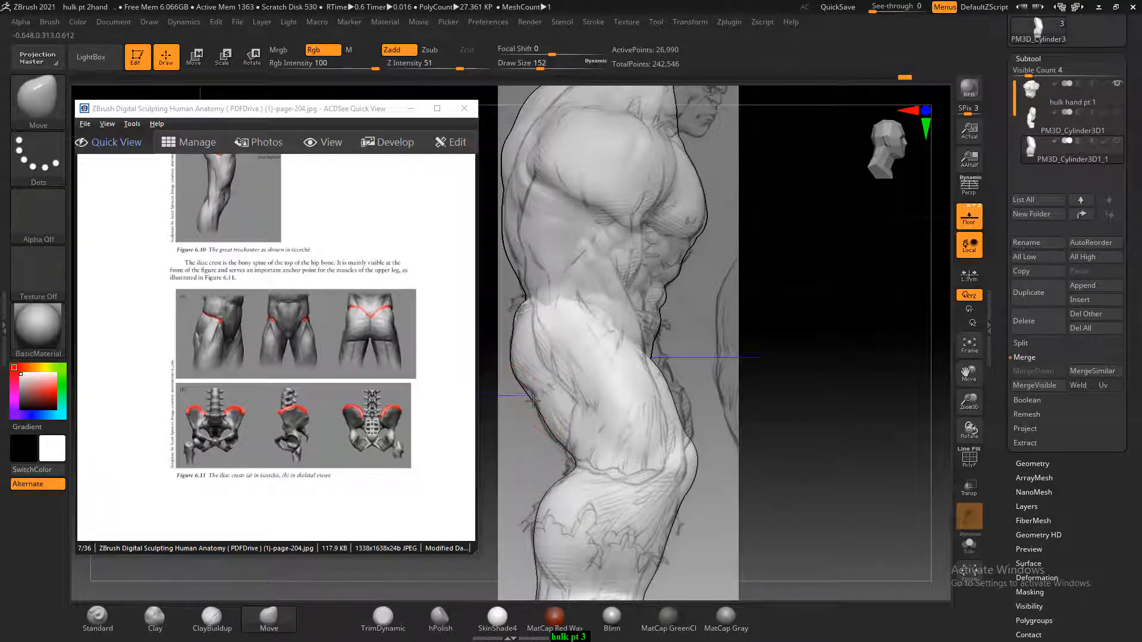
{"action": "left_click_drag", "start_coordinate": [741, 331], "coordinate": [838, 361]}
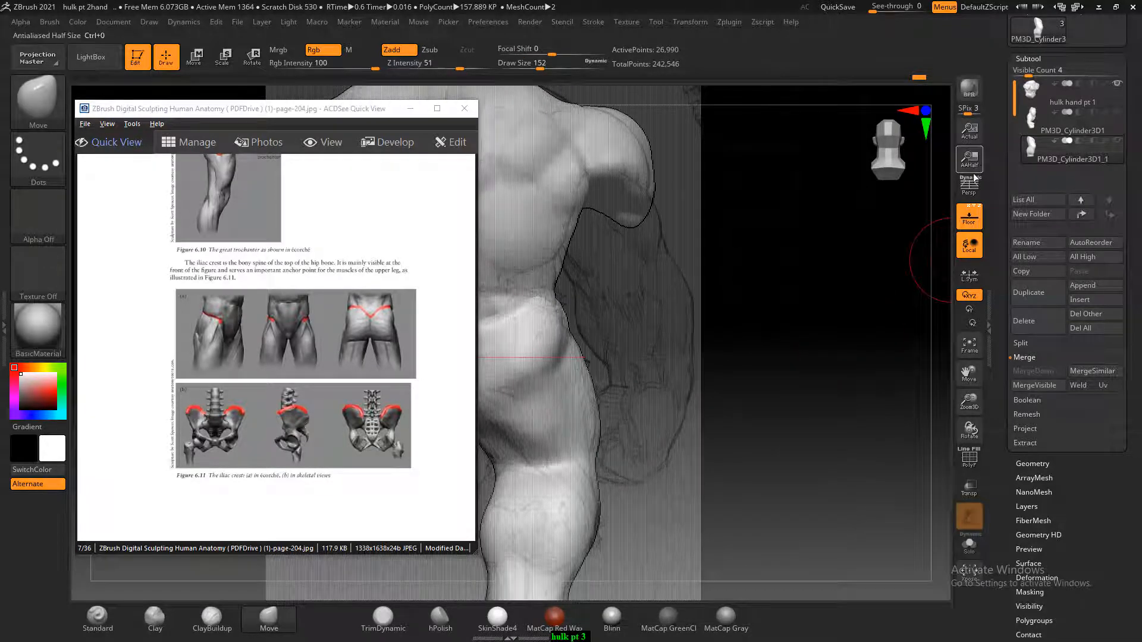
Hide the floor reference drawings and build up the rear of the buttock with ClayBuildup
{"action": "left_click", "coordinate": [960, 229]}
{"action": "left_click_drag", "start_coordinate": [862, 309], "coordinate": [743, 404]}
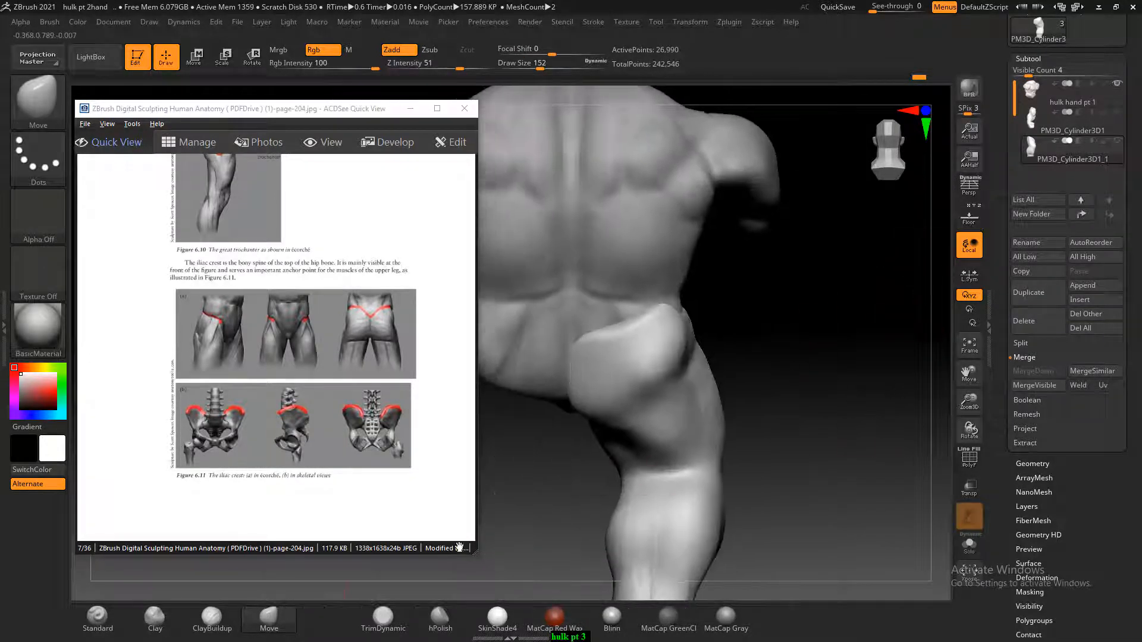
{"action": "left_click", "coordinate": [232, 626]}
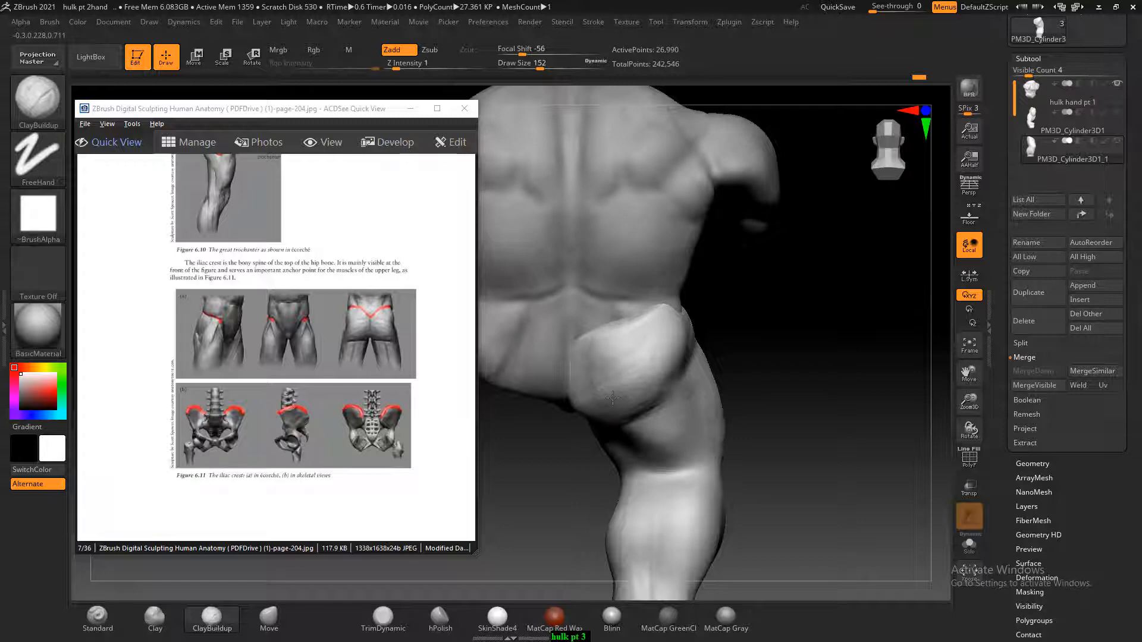
{"action": "mouse_move", "coordinate": [652, 324]}
{"action": "left_mouse_down", "text": "shift"}
{"action": "mouse_move", "coordinate": [621, 352]}
{"action": "mouse_move", "coordinate": [637, 387]}
{"action": "mouse_move", "coordinate": [648, 384]}
{"action": "left_mouse_up", "text": "shift"}
Add clay along the upper outer hip below the waist and blend it into the buttock, reducing the Draw Size to 128
{"action": "mouse_move", "coordinate": [792, 346]}
{"action": "left_mouse_down"}
{"action": "mouse_move", "coordinate": [663, 351]}
{"action": "mouse_move", "coordinate": [666, 397]}
{"action": "mouse_move", "coordinate": [689, 363]}
{"action": "left_mouse_up"}
{"action": "left_click_drag", "start_coordinate": [861, 327], "coordinate": [795, 324]}
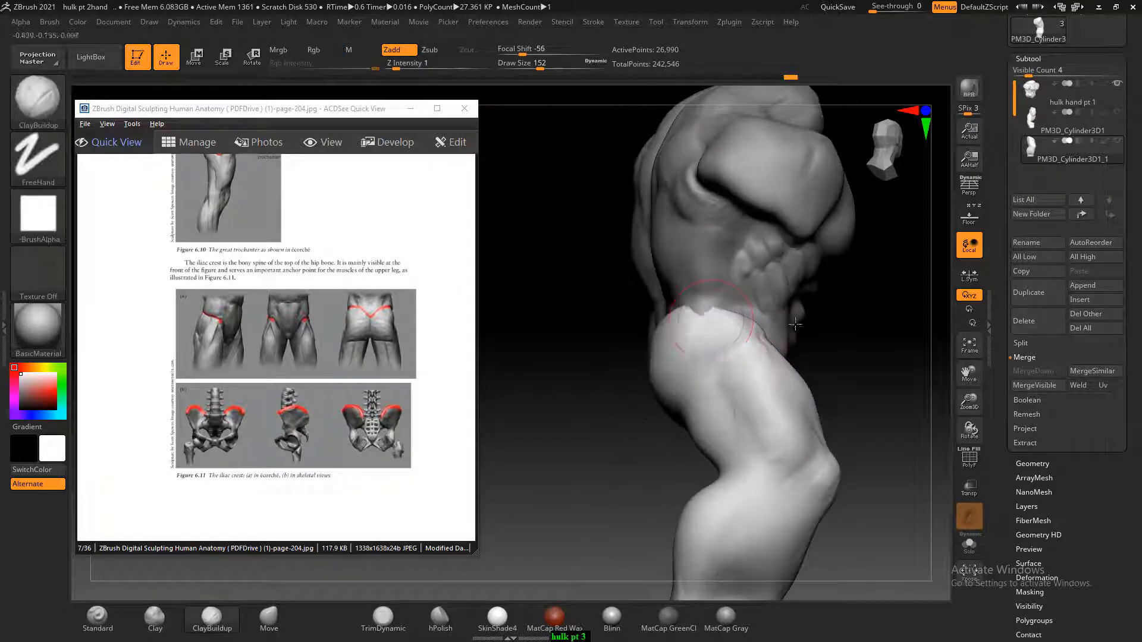
{"action": "left_click_drag", "start_coordinate": [711, 320], "coordinate": [708, 315]}
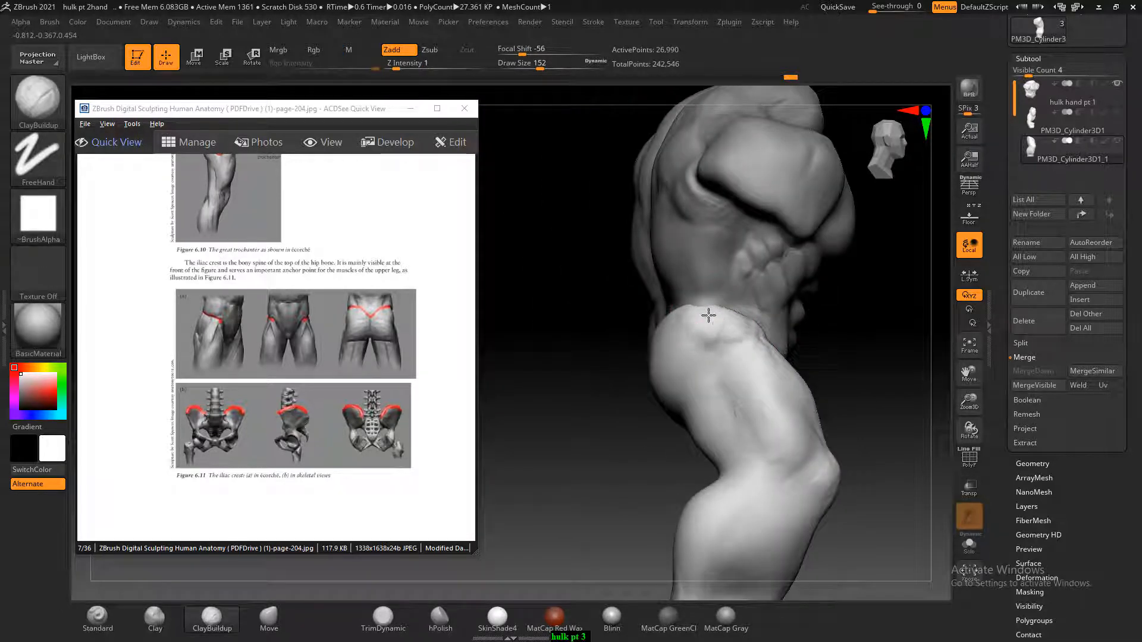
{"action": "left_click_drag", "start_coordinate": [861, 328], "coordinate": [782, 326]}
{"action": "mouse_move", "coordinate": [709, 315]}
{"action": "left_mouse_down", "text": "shift"}
{"action": "mouse_move", "coordinate": [715, 336]}
{"action": "mouse_move", "coordinate": [711, 322]}
{"action": "left_mouse_up", "text": "shift"}
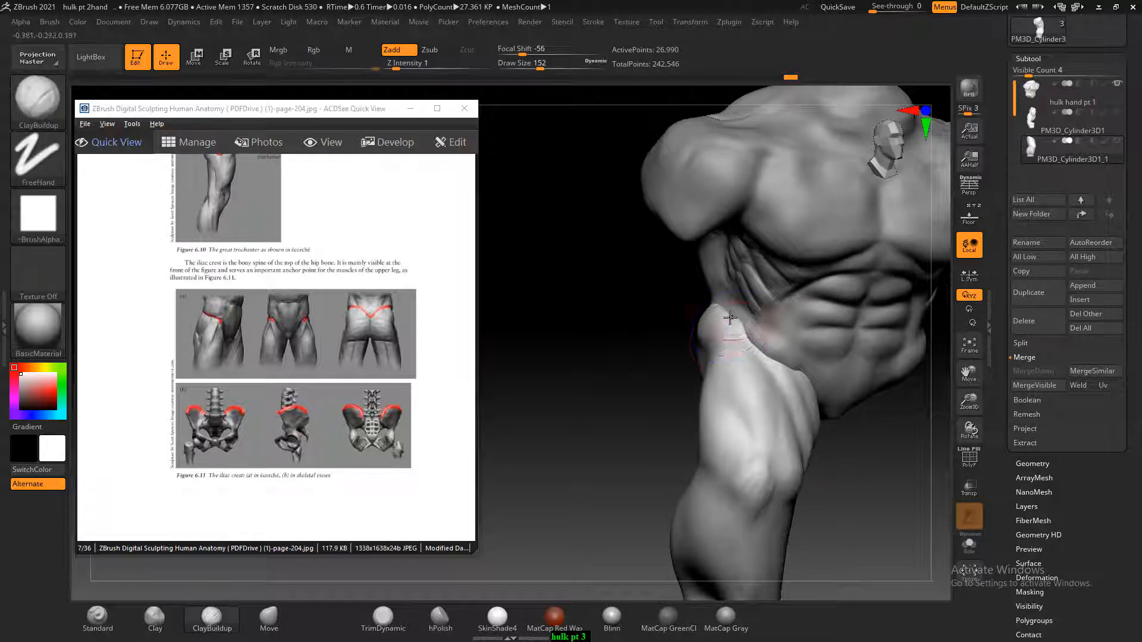
{"action": "key", "text": "["}
{"action": "left_click_drag", "start_coordinate": [683, 341], "coordinate": [740, 351]}
{"action": "key", "text": "shift"}
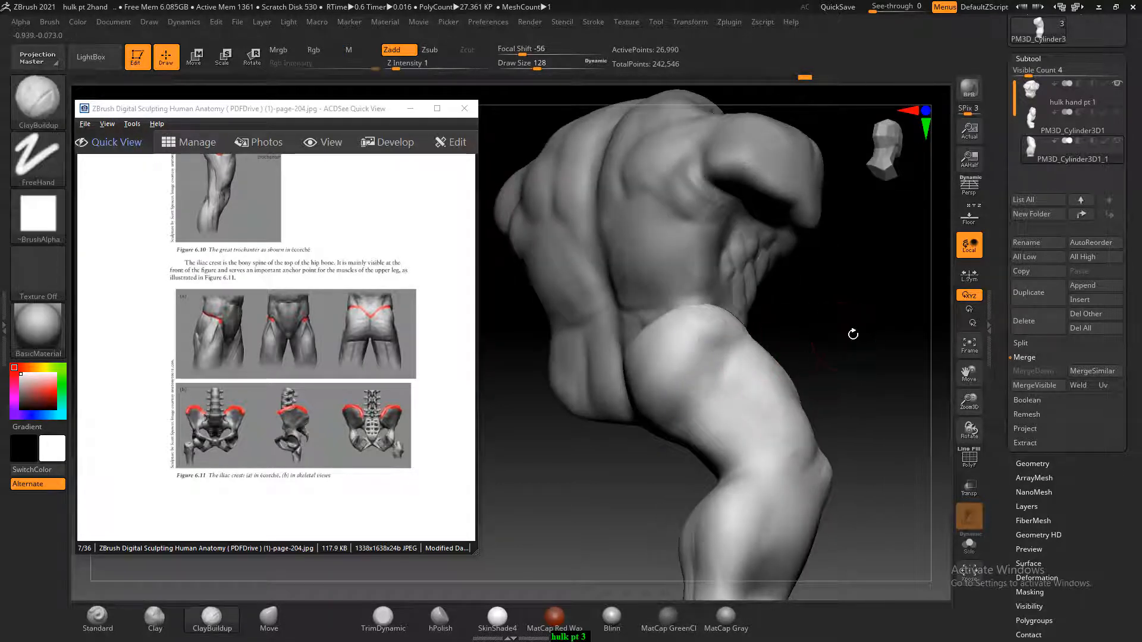
Build up the hamstring volume on the back of the thigh with ClayBuildup at Draw Size 108
{"action": "left_click_drag", "start_coordinate": [853, 329], "coordinate": [853, 361], "text": "shift"}
{"action": "mouse_move", "coordinate": [767, 375]}
{"action": "left_mouse_down", "text": "alt"}
{"action": "mouse_move", "coordinate": [798, 345]}
{"action": "mouse_move", "coordinate": [803, 354]}
{"action": "mouse_move", "coordinate": [795, 341]}
{"action": "mouse_move", "coordinate": [767, 345]}
{"action": "left_mouse_up", "text": "alt"}
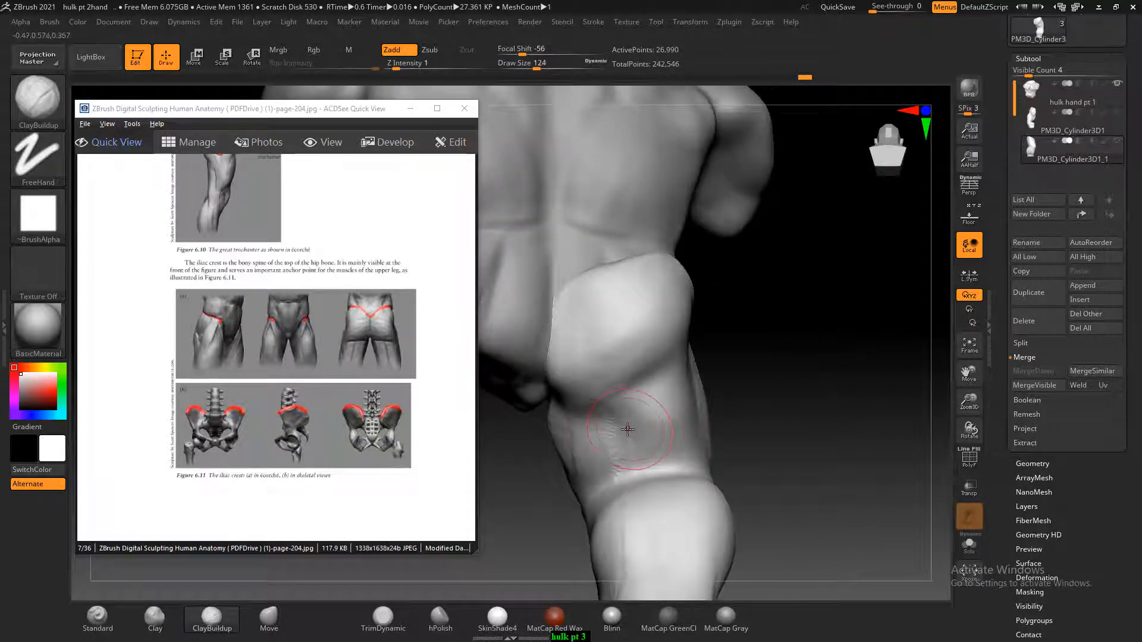
{"action": "key", "text": "["}
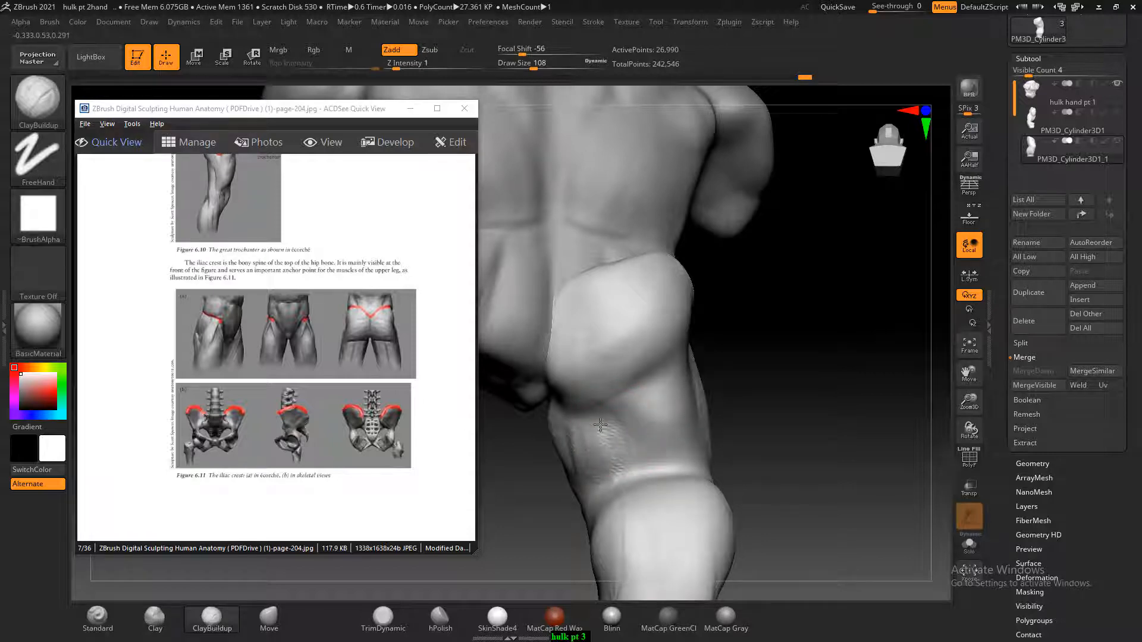
{"action": "mouse_move", "coordinate": [664, 440]}
{"action": "left_mouse_down", "text": "alt"}
{"action": "mouse_move", "coordinate": [648, 378]}
{"action": "mouse_move", "coordinate": [657, 403]}
{"action": "left_mouse_up", "text": "alt"}
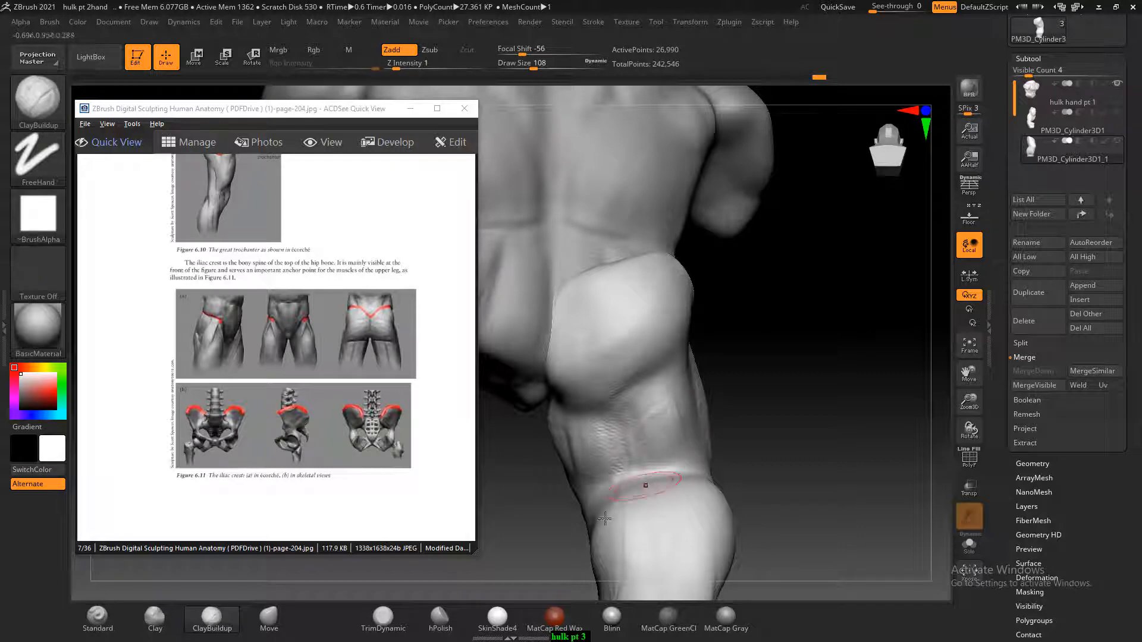
Carve the crease beneath the buttock and a vertical groove down the back of the thigh with the Standard brush at Draw Size 72
{"action": "left_click", "coordinate": [97, 617]}
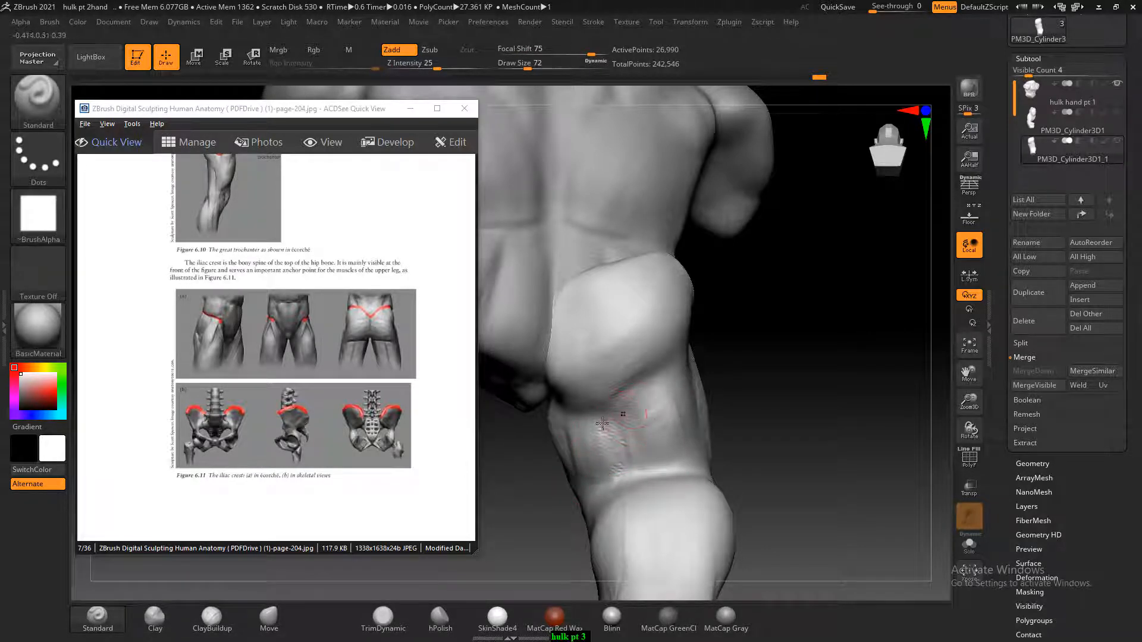
{"action": "mouse_move", "coordinate": [602, 423]}
{"action": "left_mouse_down", "text": "alt"}
{"action": "mouse_move", "coordinate": [559, 443]}
{"action": "mouse_move", "coordinate": [672, 370]}
{"action": "left_mouse_up", "text": "alt"}
{"action": "left_click_drag", "start_coordinate": [576, 409], "coordinate": [675, 368], "text": "alt"}
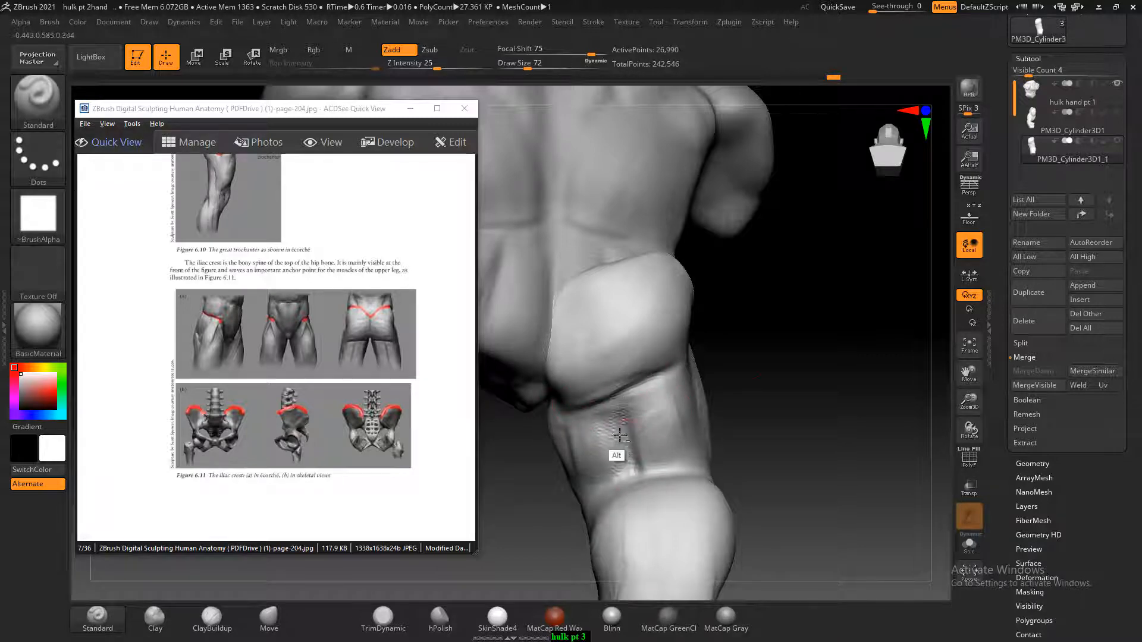
{"action": "left_click_drag", "start_coordinate": [619, 435], "coordinate": [635, 470], "text": "alt"}
{"action": "left_click_drag", "start_coordinate": [857, 380], "coordinate": [773, 392]}
{"action": "mouse_move", "coordinate": [798, 351]}
{"action": "left_mouse_down"}
{"action": "mouse_move", "coordinate": [844, 366]}
{"action": "mouse_move", "coordinate": [653, 416]}
{"action": "mouse_move", "coordinate": [646, 466]}
{"action": "mouse_move", "coordinate": [631, 428]}
{"action": "mouse_move", "coordinate": [634, 472]}
{"action": "mouse_move", "coordinate": [649, 432]}
{"action": "left_mouse_up"}
{"action": "left_click_drag", "start_coordinate": [801, 347], "coordinate": [743, 368]}
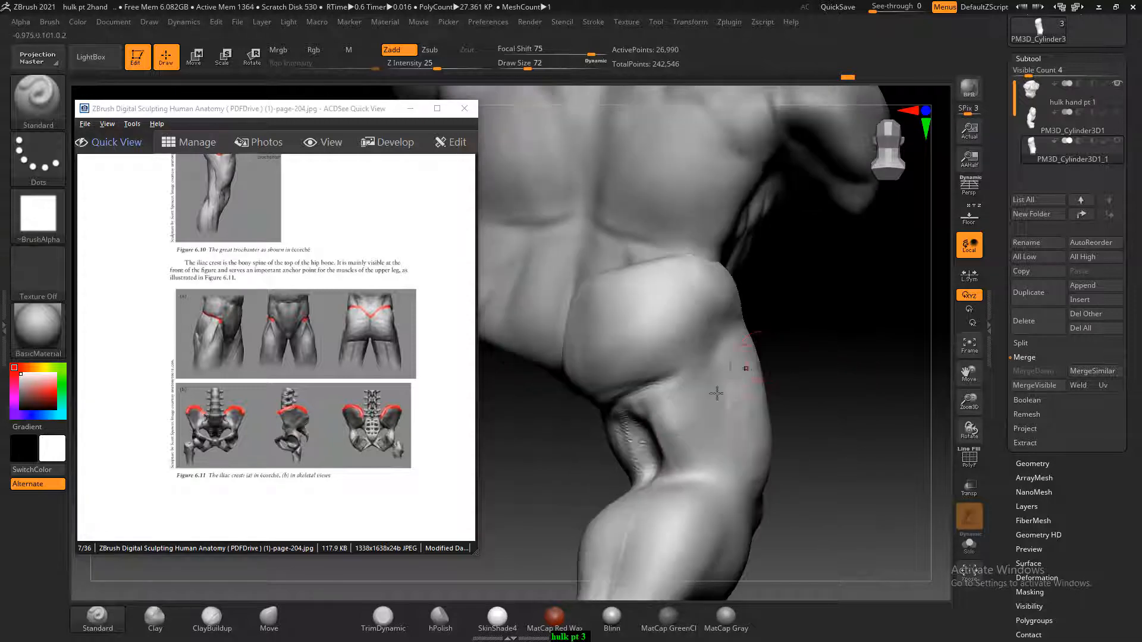
{"action": "left_click_drag", "start_coordinate": [643, 393], "coordinate": [670, 379], "text": "alt"}
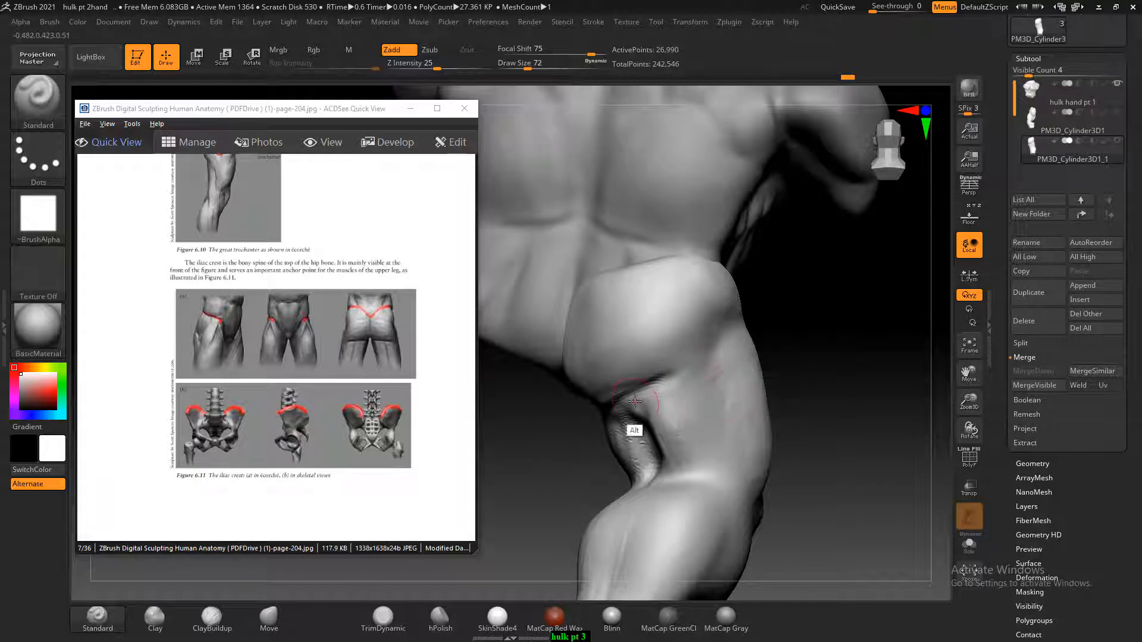
Smooth the rough groove and surface on the back of the thigh below the buttock
{"action": "left_click_drag", "start_coordinate": [833, 391], "coordinate": [609, 437]}
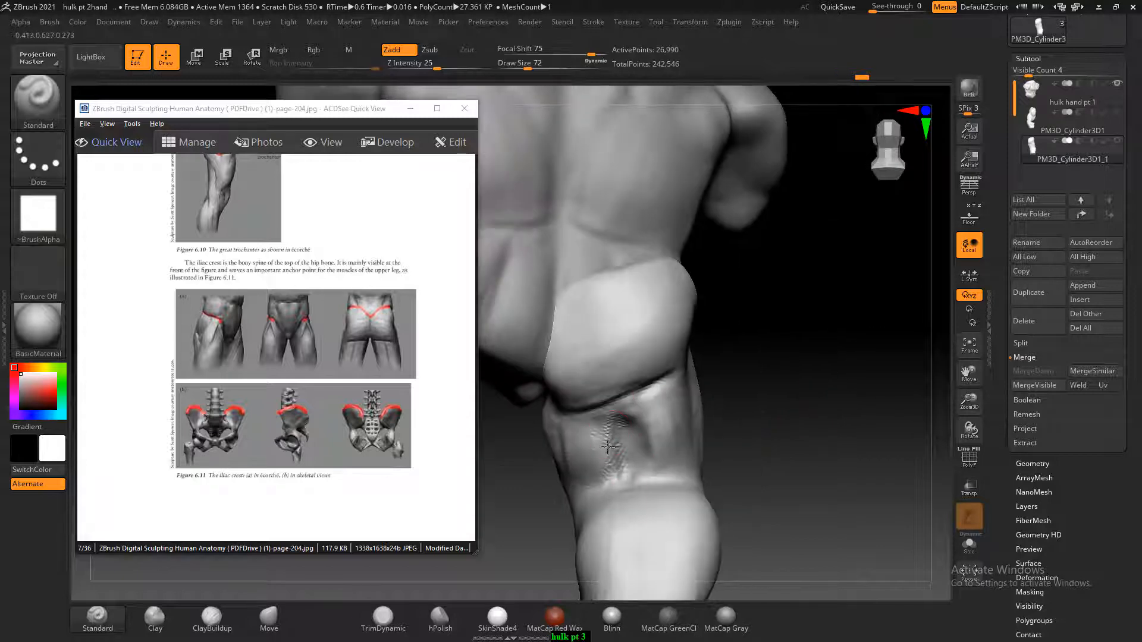
{"action": "key", "text": "shift"}
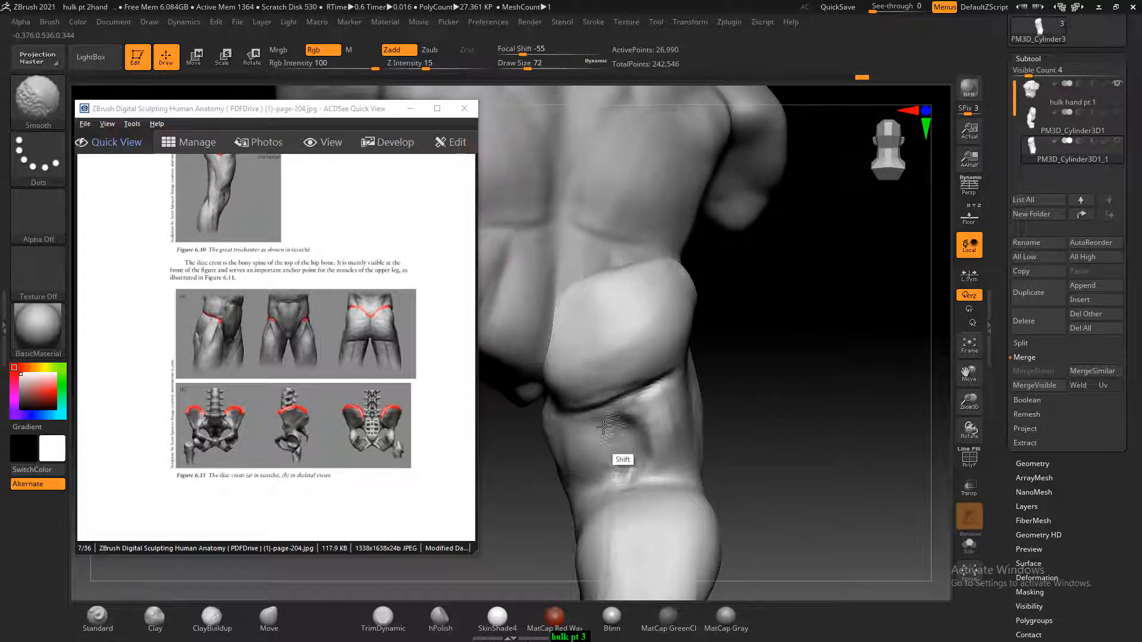
{"action": "left_click_drag", "start_coordinate": [603, 427], "coordinate": [603, 441], "text": "shift"}
{"action": "mouse_move", "coordinate": [763, 408]}
{"action": "left_mouse_down"}
{"action": "mouse_move", "coordinate": [772, 428]}
{"action": "mouse_move", "coordinate": [774, 412]}
{"action": "left_mouse_up"}
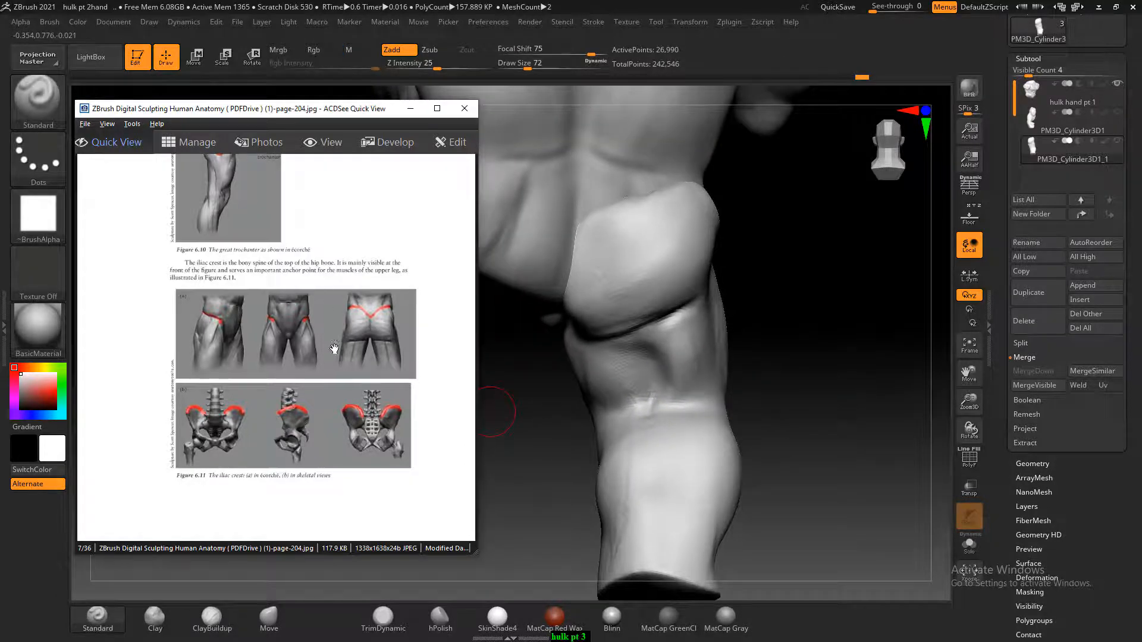
Advance the anatomy book to page 206, enlarge the labelled front leg muscles and compare them with the front of the thigh
{"action": "scroll", "coordinate": [332, 356], "scroll_direction": "down", "scroll_amount": 2}
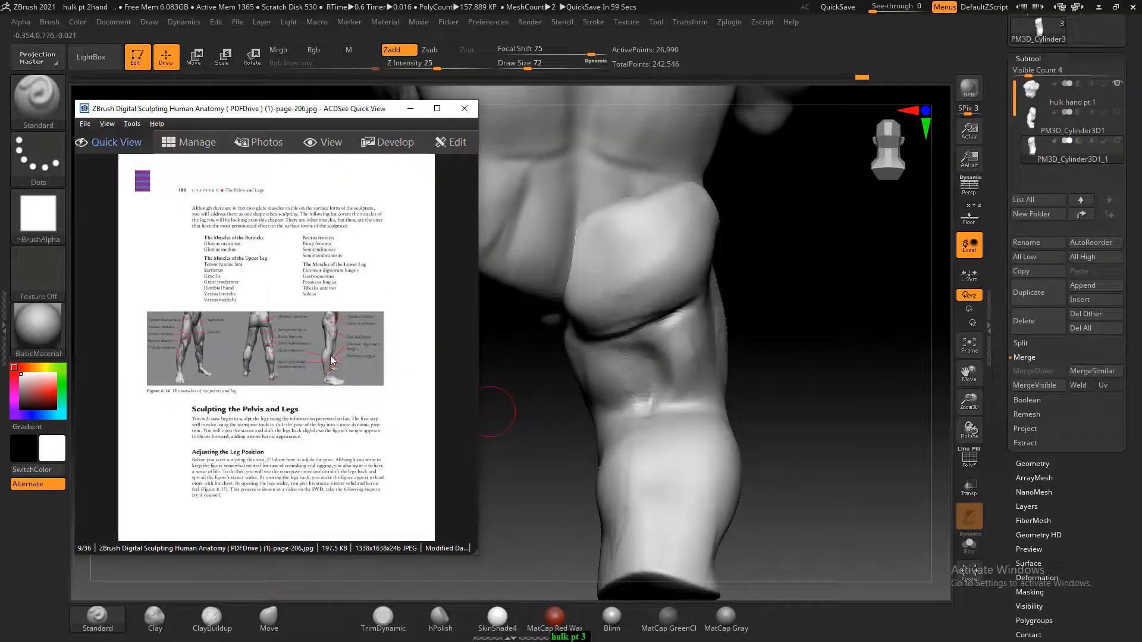
{"action": "scroll", "coordinate": [331, 360], "scroll_direction": "up", "scroll_amount": 5, "text": "ctrl"}
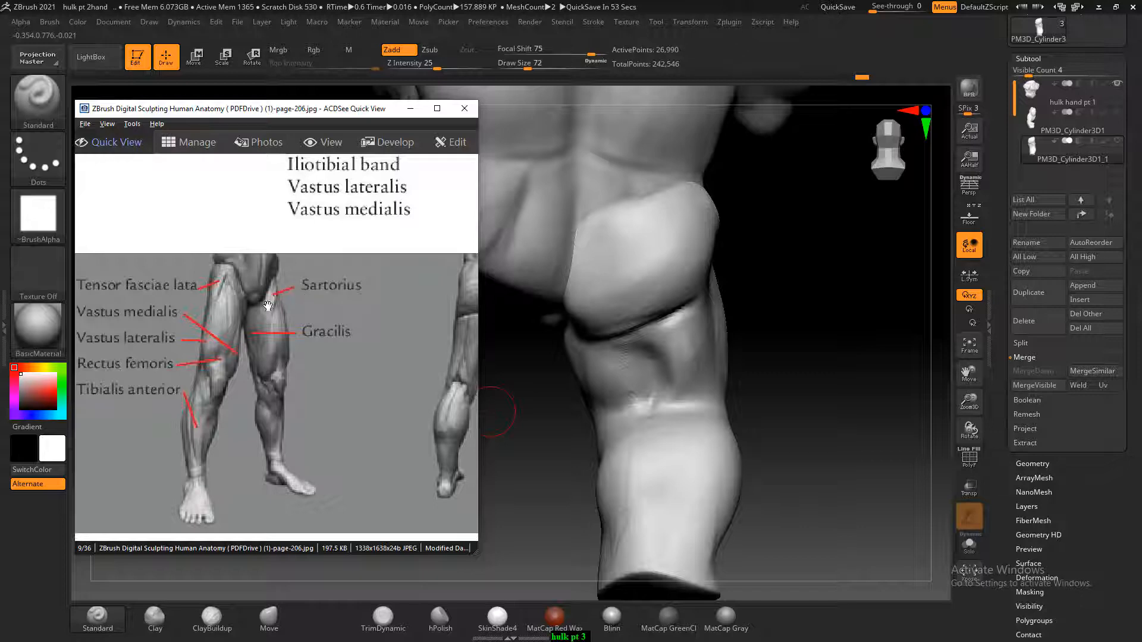
{"action": "mouse_move", "coordinate": [708, 347]}
{"action": "right_mouse_down"}
{"action": "mouse_move", "coordinate": [714, 283]}
{"action": "mouse_move", "coordinate": [757, 397]}
{"action": "right_mouse_up"}
{"action": "mouse_move", "coordinate": [779, 447]}
{"action": "right_mouse_down"}
{"action": "mouse_move", "coordinate": [793, 428]}
{"action": "mouse_move", "coordinate": [731, 440]}
{"action": "right_mouse_up"}
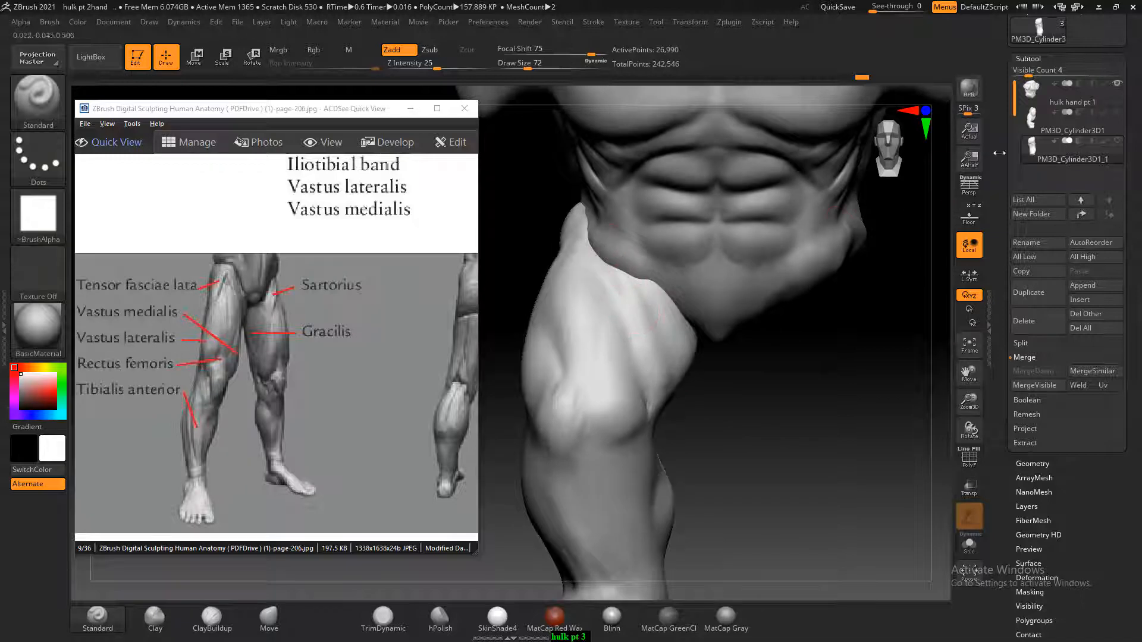
Hide the torso and carve the muscle grooves along the inner front of the thigh with the Standard brush at Draw Size 72
{"action": "left_click", "coordinate": [1101, 110]}
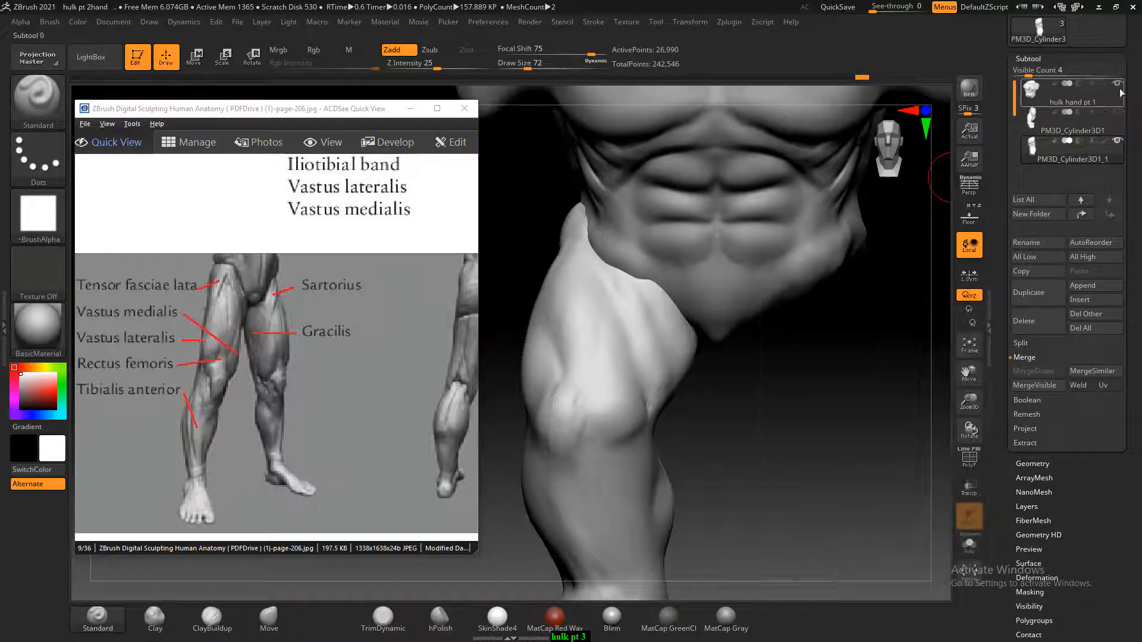
{"action": "left_click", "coordinate": [1118, 83]}
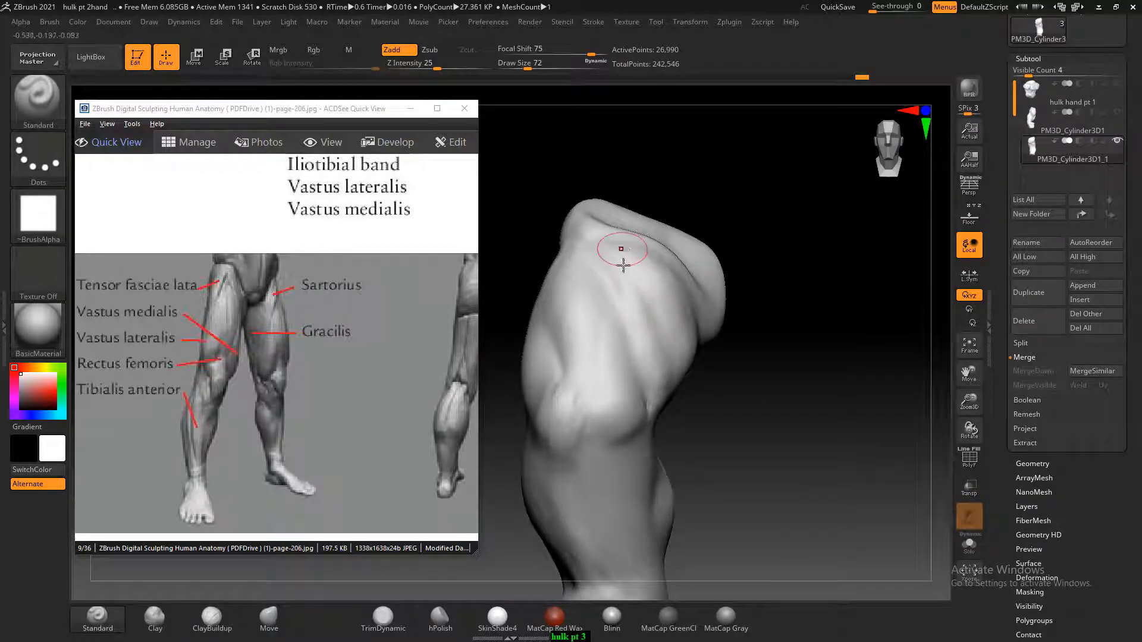
{"action": "left_click_drag", "start_coordinate": [773, 356], "coordinate": [764, 361]}
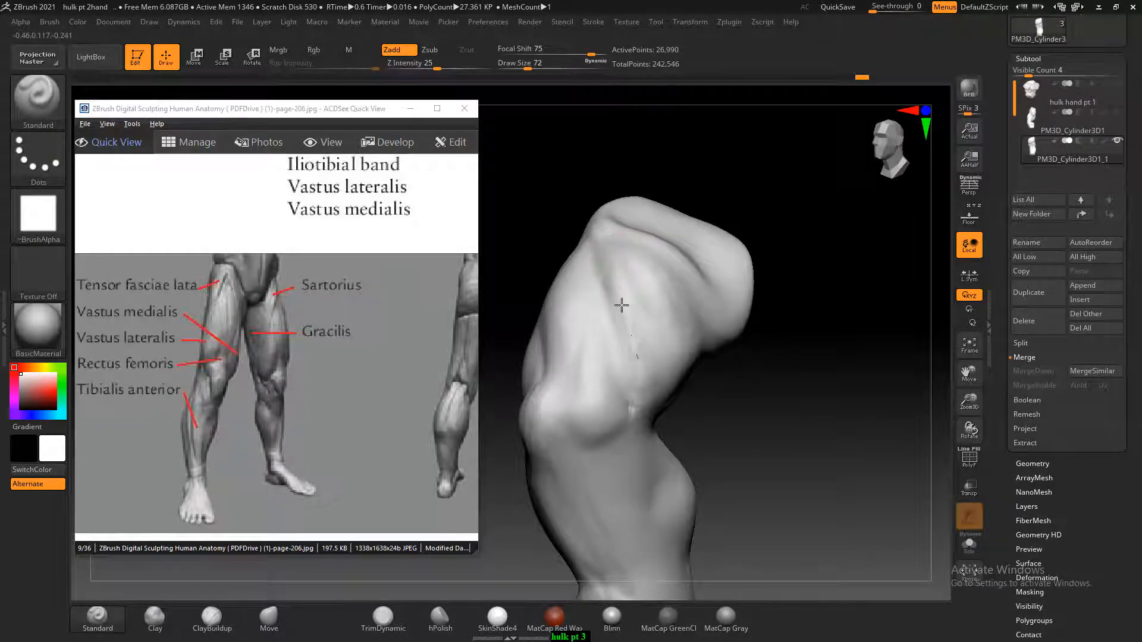
{"action": "left_click_drag", "start_coordinate": [732, 402], "coordinate": [685, 362]}
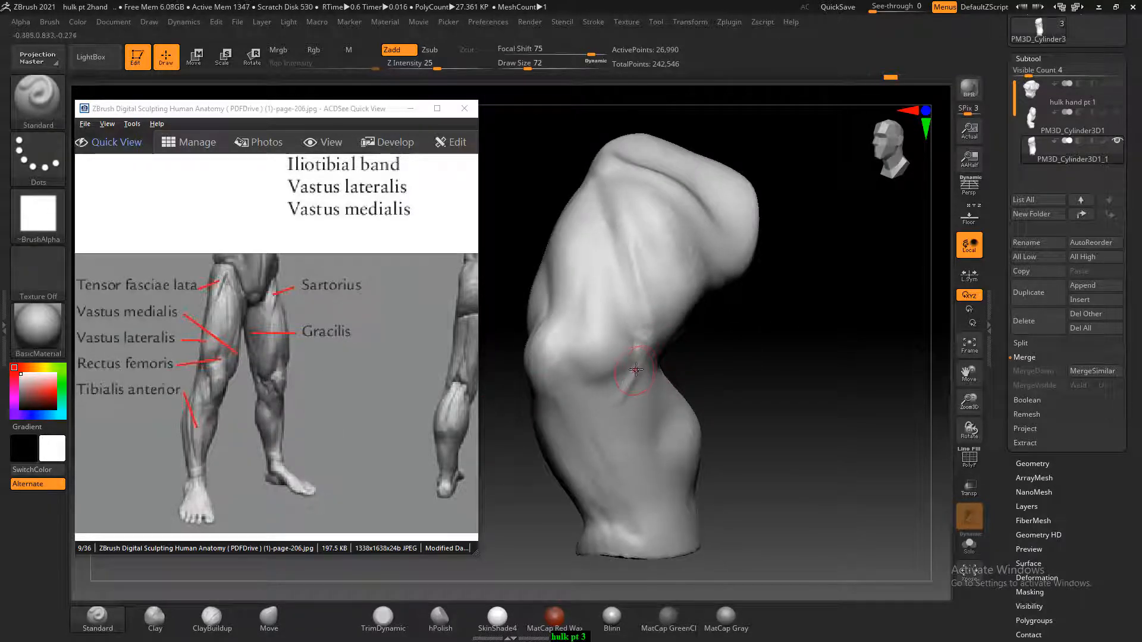
Build up the inner side of the knee and the area just below it with ClayBuildup at Draw Size 72
{"action": "left_click", "coordinate": [227, 623]}
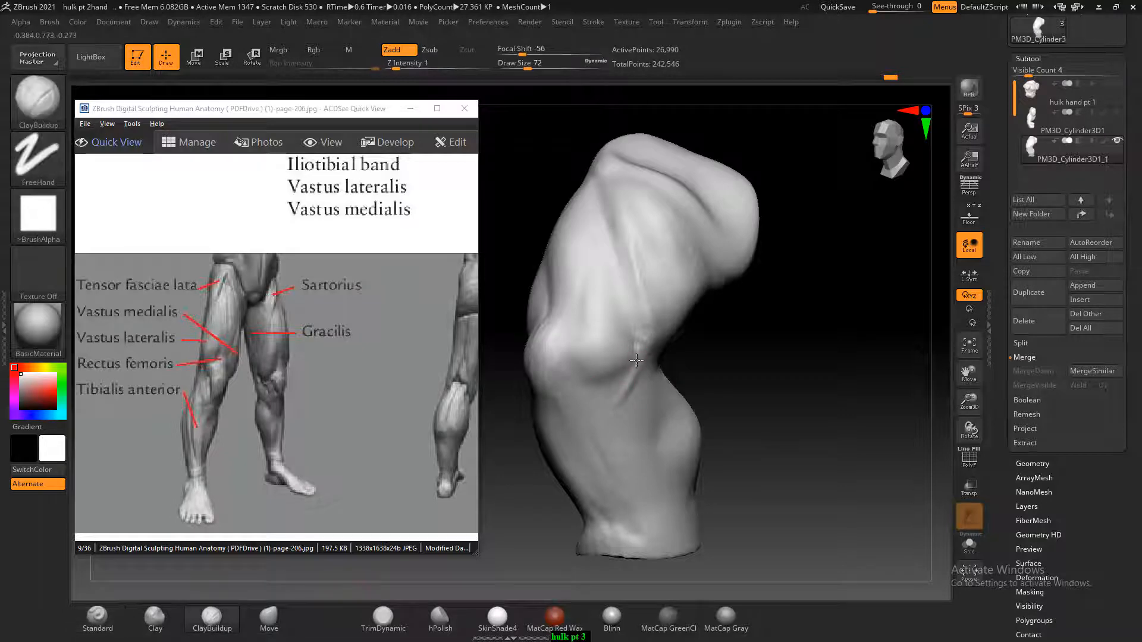
{"action": "left_click_drag", "start_coordinate": [596, 392], "coordinate": [611, 389]}
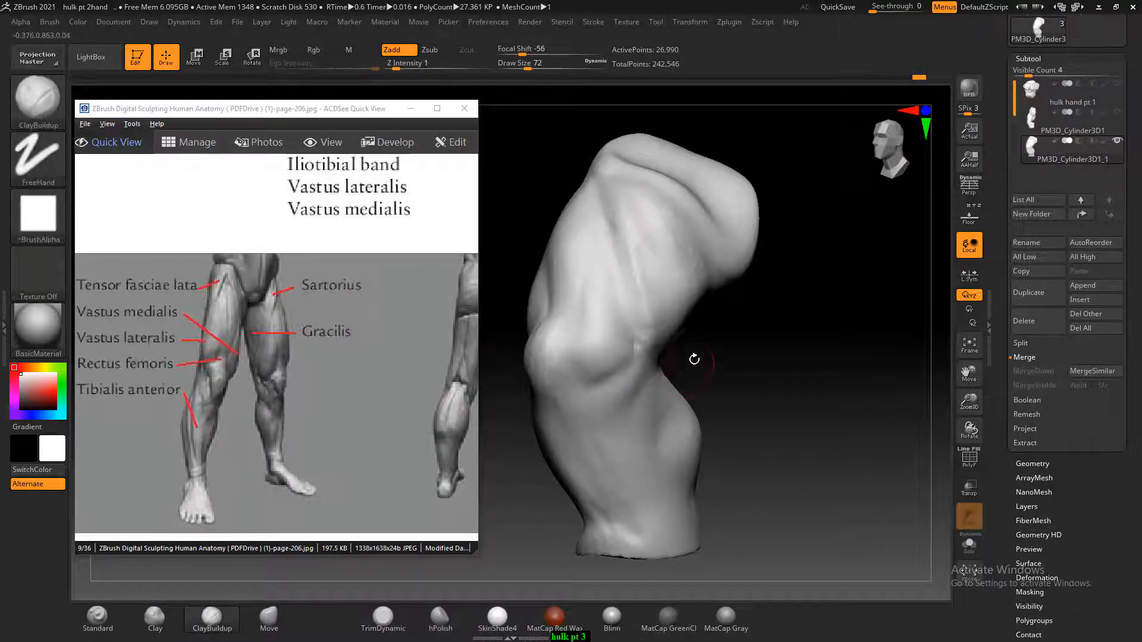
{"action": "left_click_drag", "start_coordinate": [708, 367], "coordinate": [657, 343], "text": "alt"}
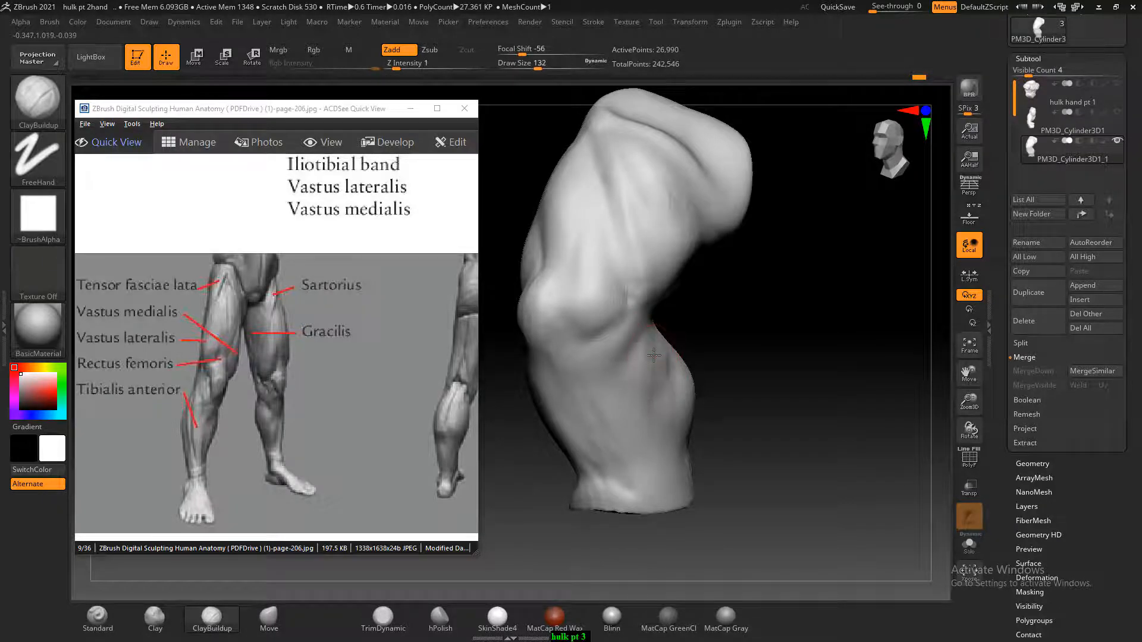
Build up the calf with ClayBuildup at Draw Size 132 and smooth the back of the lower leg
{"action": "left_click_drag", "start_coordinate": [720, 339], "coordinate": [676, 366]}
{"action": "mouse_move", "coordinate": [703, 413]}
{"action": "left_mouse_down"}
{"action": "mouse_move", "coordinate": [667, 365]}
{"action": "mouse_move", "coordinate": [688, 374]}
{"action": "mouse_move", "coordinate": [779, 334]}
{"action": "mouse_move", "coordinate": [756, 372]}
{"action": "mouse_move", "coordinate": [784, 376]}
{"action": "left_mouse_up"}
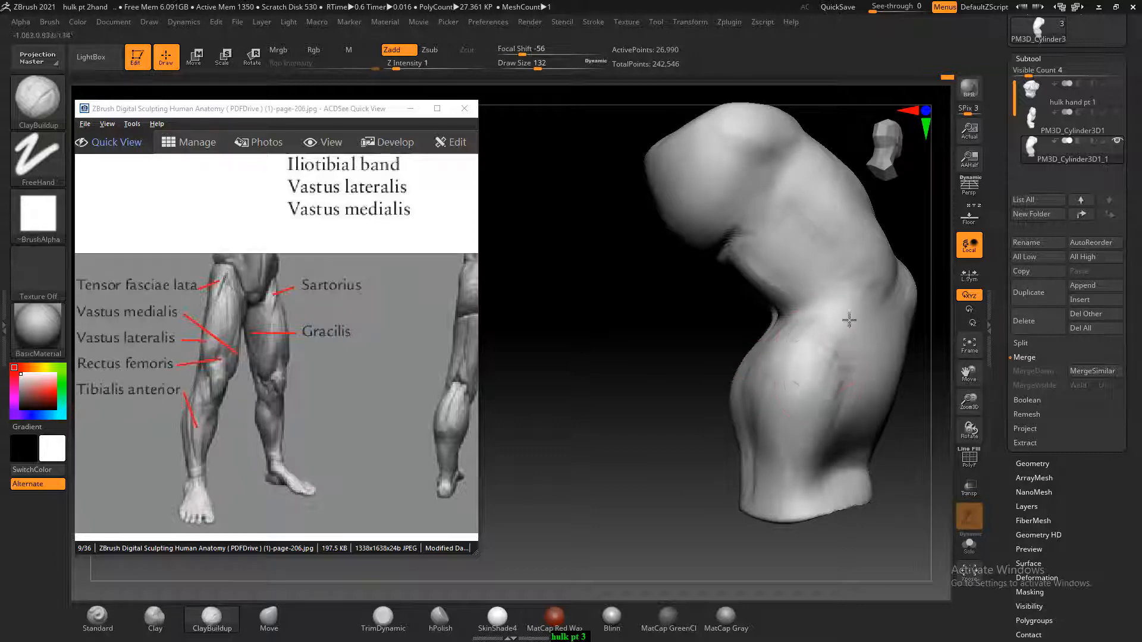
{"action": "key", "text": "shift"}
{"action": "mouse_move", "coordinate": [625, 502]}
{"action": "left_mouse_down"}
{"action": "mouse_move", "coordinate": [675, 505]}
{"action": "mouse_move", "coordinate": [723, 476]}
{"action": "left_mouse_up"}
{"action": "key", "text": "shift"}
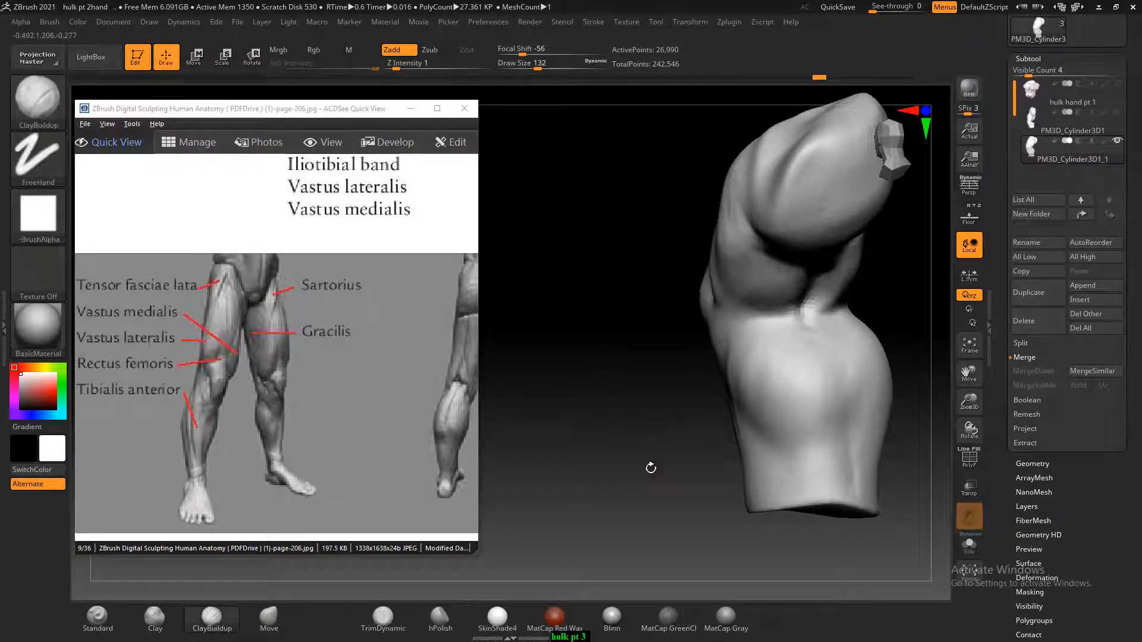
{"action": "mouse_move", "coordinate": [650, 395]}
{"action": "left_mouse_down"}
{"action": "mouse_move", "coordinate": [763, 373]}
{"action": "mouse_move", "coordinate": [716, 424]}
{"action": "mouse_move", "coordinate": [778, 446]}
{"action": "mouse_move", "coordinate": [709, 443]}
{"action": "left_mouse_up"}
{"action": "mouse_move", "coordinate": [535, 499]}
{"action": "left_mouse_down"}
{"action": "mouse_move", "coordinate": [611, 504]}
{"action": "mouse_move", "coordinate": [833, 393]}
{"action": "mouse_move", "coordinate": [853, 342]}
{"action": "left_mouse_up"}
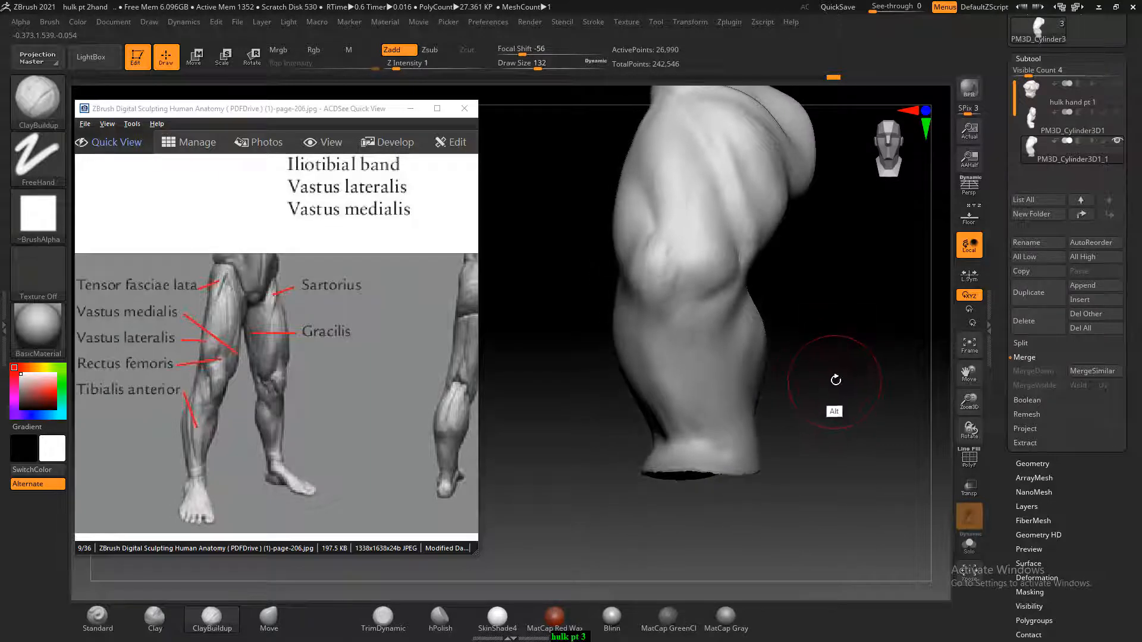
Carve the shin and tibialis anterior lines down the front of the lower leg with the Standard brush at Draw Size 64
{"action": "left_click", "coordinate": [119, 628]}
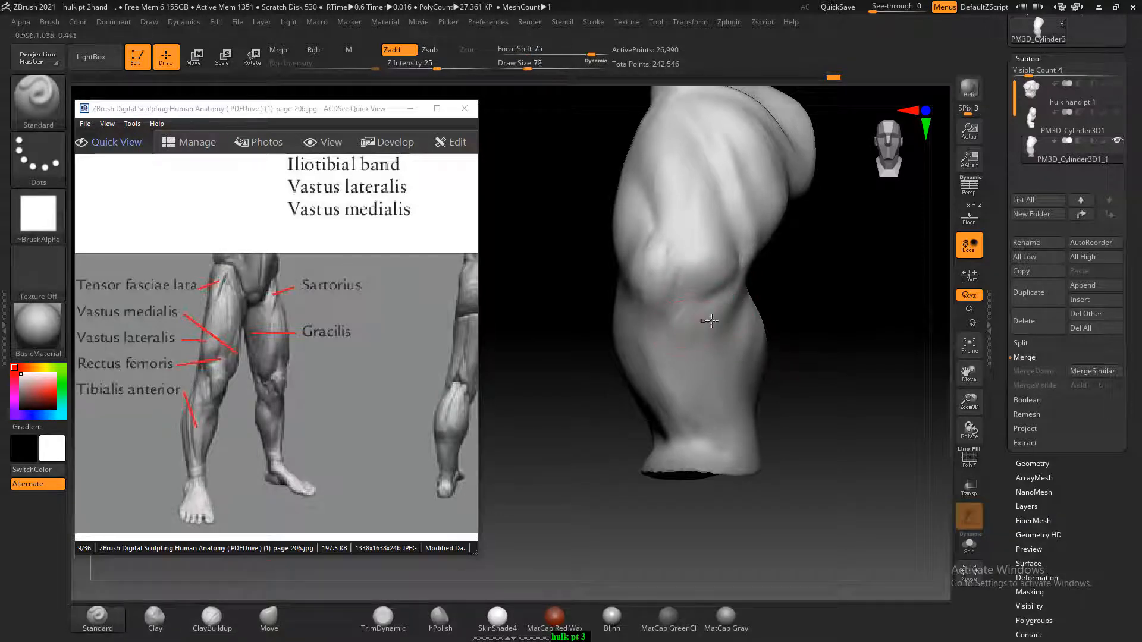
{"action": "key", "text": "bracketleft"}
{"action": "mouse_move", "coordinate": [790, 325]}
{"action": "left_mouse_down"}
{"action": "mouse_move", "coordinate": [828, 321]}
{"action": "mouse_move", "coordinate": [826, 296]}
{"action": "left_mouse_up"}
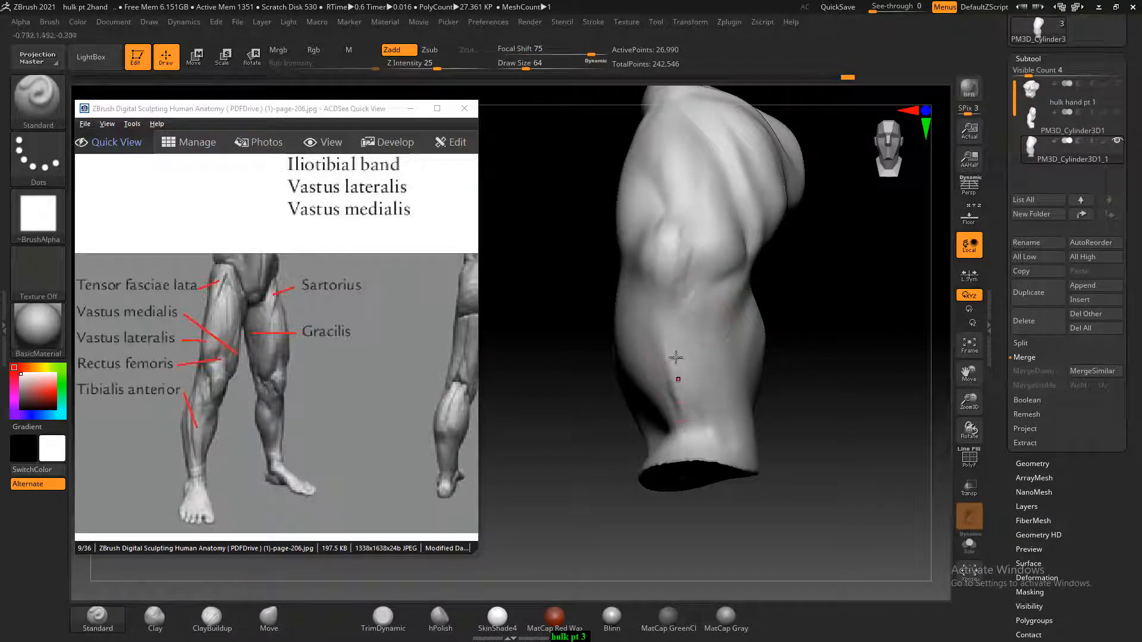
{"action": "left_click_drag", "start_coordinate": [676, 357], "coordinate": [666, 325]}
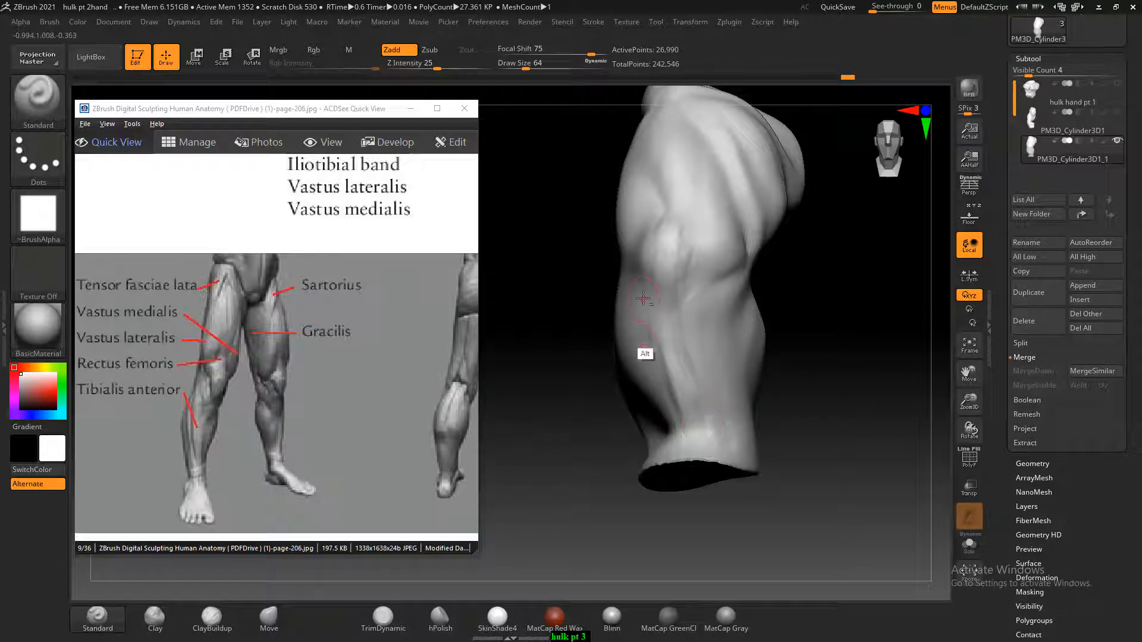
{"action": "left_click_drag", "start_coordinate": [645, 322], "coordinate": [660, 427], "text": "alt"}
Smooth the inner side of the calf below the knee at Draw Size 84
{"action": "mouse_move", "coordinate": [856, 352]}
{"action": "left_mouse_down"}
{"action": "mouse_move", "coordinate": [826, 359]}
{"action": "mouse_move", "coordinate": [747, 323]}
{"action": "left_mouse_up"}
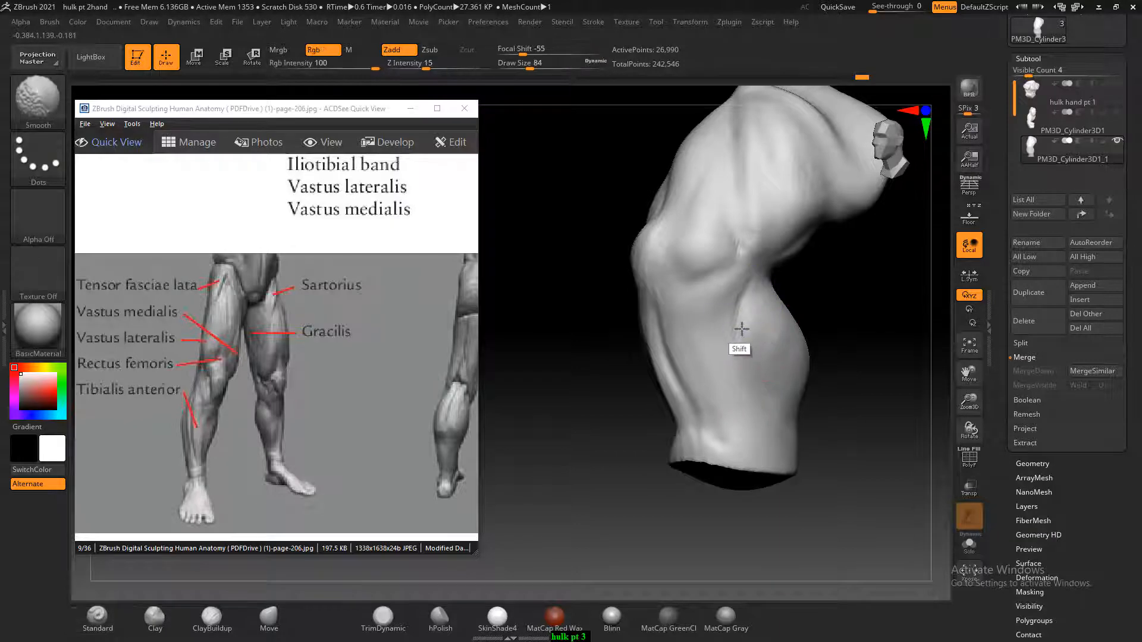
{"action": "mouse_move", "coordinate": [822, 448]}
{"action": "left_mouse_down"}
{"action": "mouse_move", "coordinate": [857, 442]}
{"action": "mouse_move", "coordinate": [824, 431]}
{"action": "left_mouse_up"}
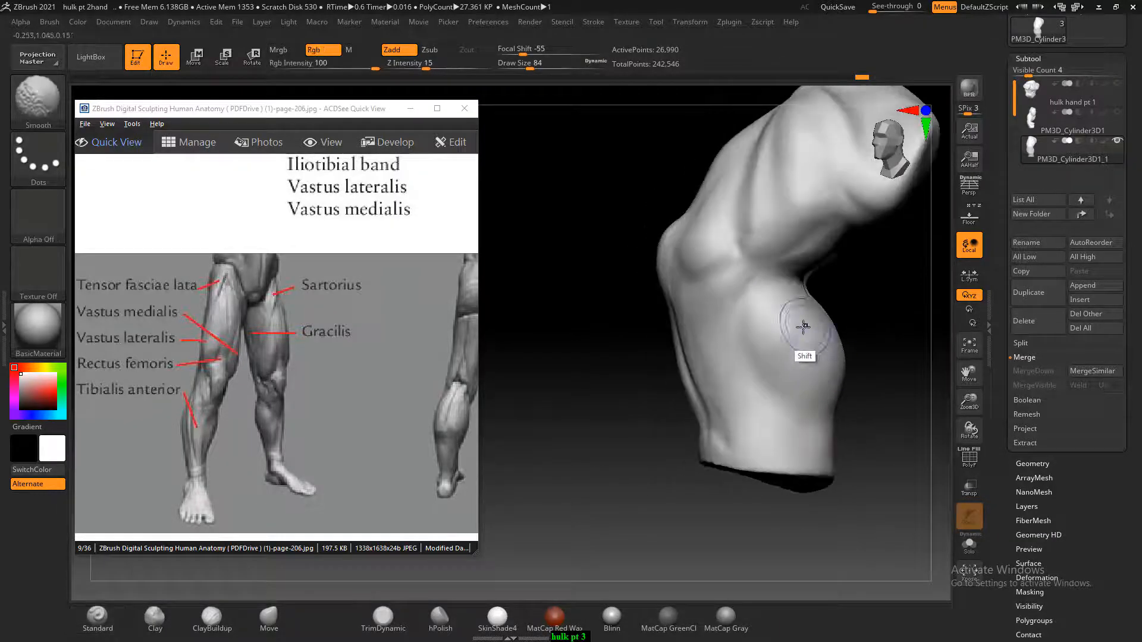
{"action": "mouse_move", "coordinate": [803, 326]}
{"action": "left_mouse_down", "text": "shift"}
{"action": "mouse_move", "coordinate": [787, 328]}
{"action": "mouse_move", "coordinate": [803, 367]}
{"action": "left_mouse_up", "text": "shift"}
{"action": "left_click_drag", "start_coordinate": [919, 415], "coordinate": [896, 418]}
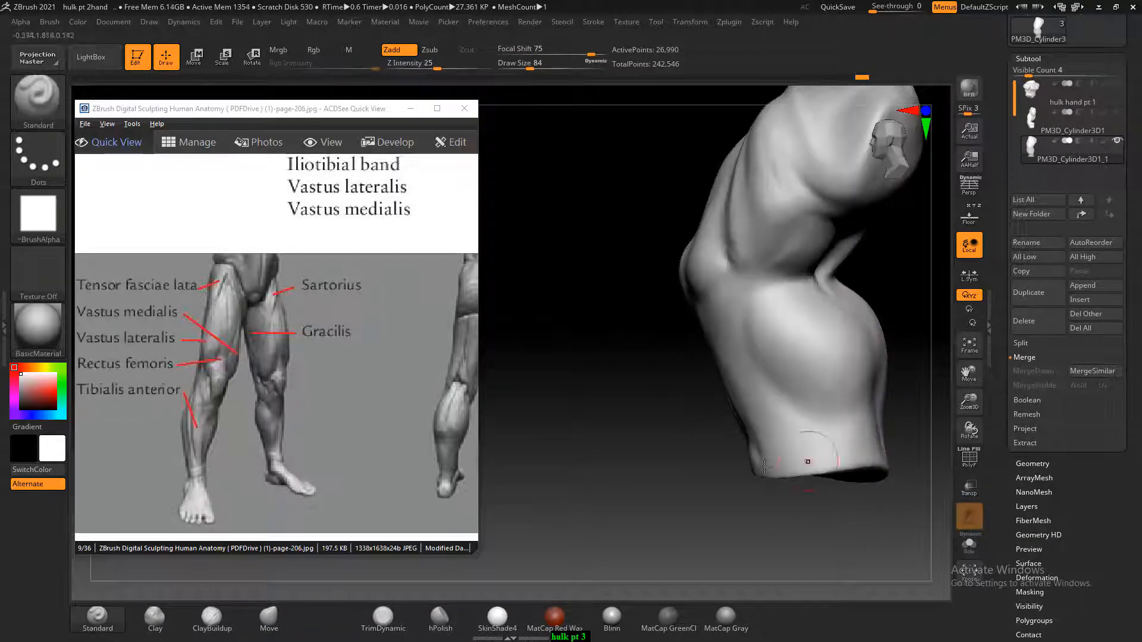
{"action": "mouse_move", "coordinate": [651, 496]}
{"action": "left_mouse_down"}
{"action": "mouse_move", "coordinate": [858, 476]}
{"action": "mouse_move", "coordinate": [854, 423]}
{"action": "left_mouse_up"}
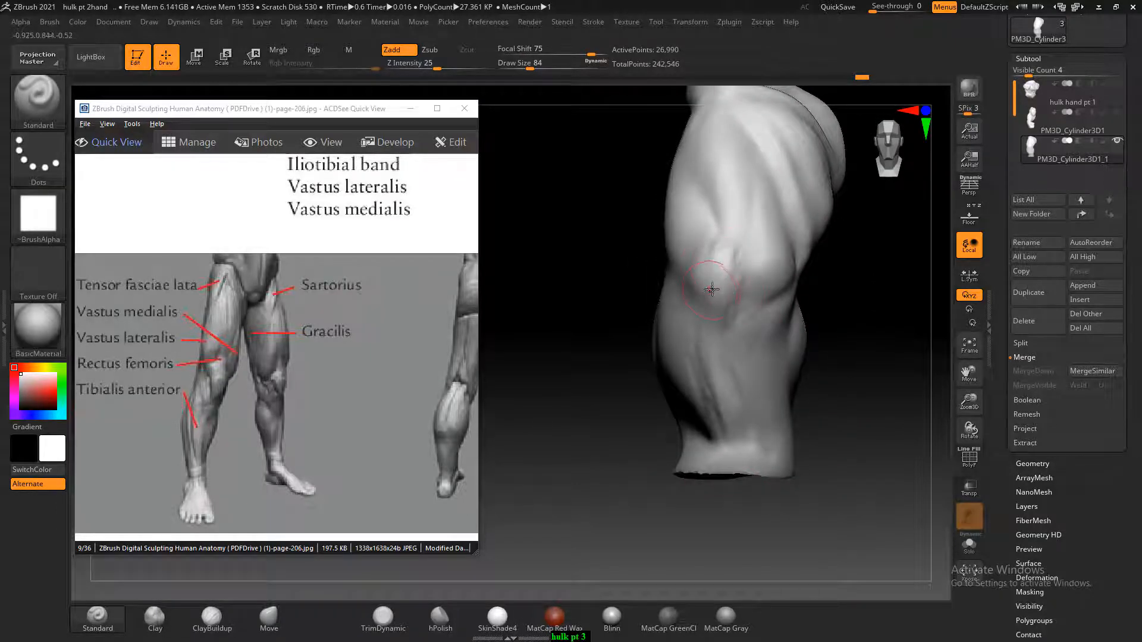
Shape the kneecap and its lower edge with ClayBuildup at Draw Size 68, and smooth it
{"action": "left_click", "coordinate": [211, 619]}
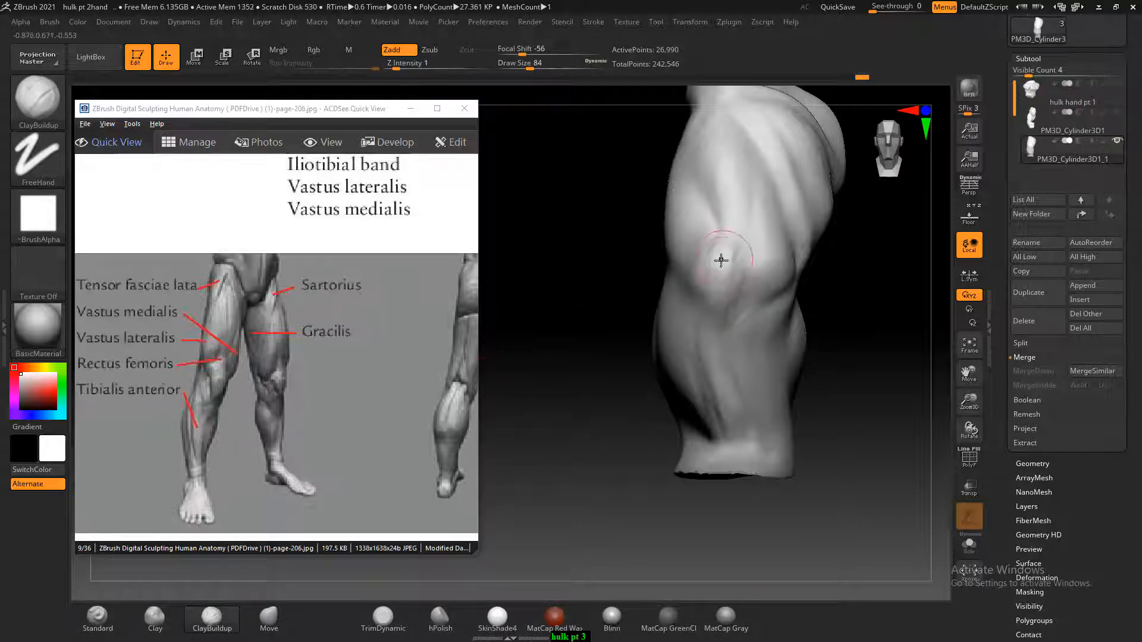
{"action": "mouse_move", "coordinate": [721, 260]}
{"action": "left_mouse_down"}
{"action": "mouse_move", "coordinate": [708, 254]}
{"action": "mouse_move", "coordinate": [730, 283]}
{"action": "left_mouse_up"}
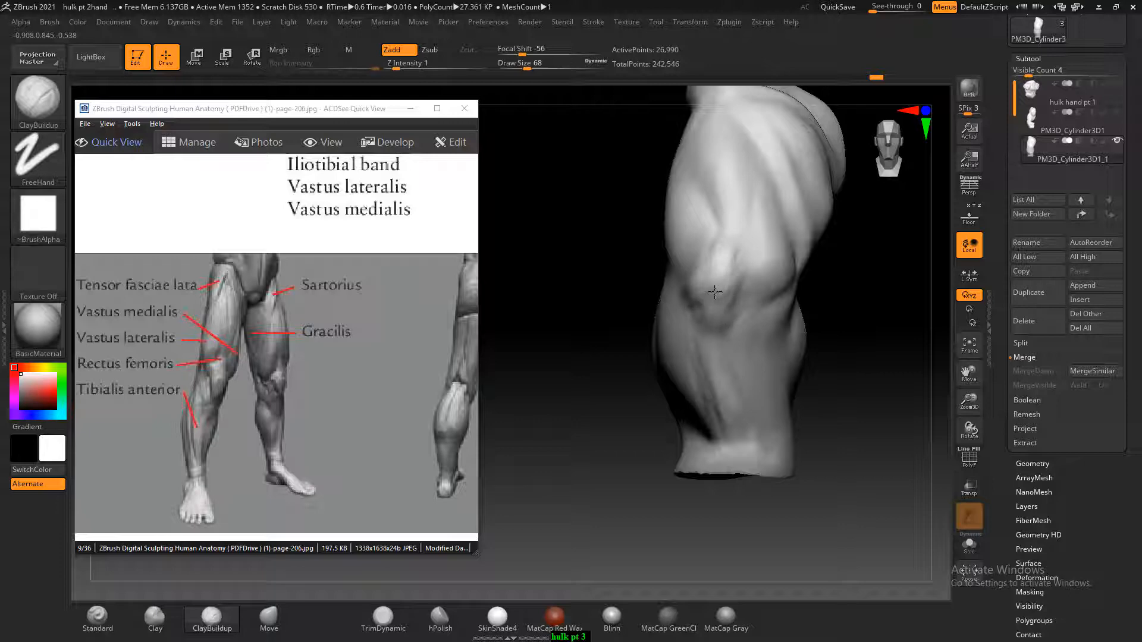
{"action": "key", "text": "shift"}
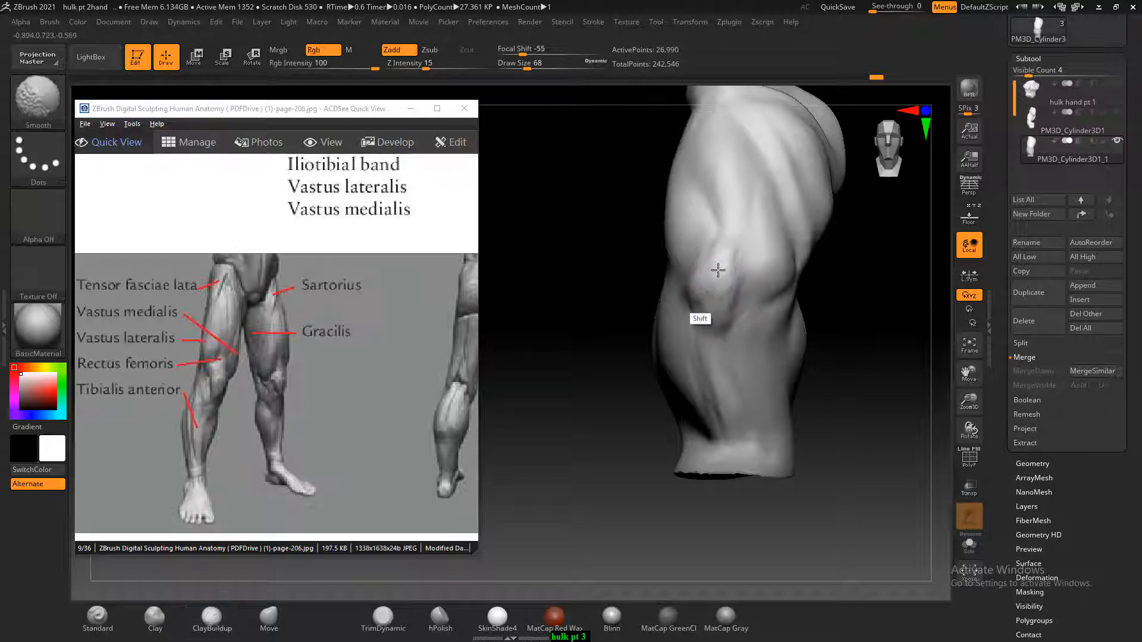
{"action": "left_click_drag", "start_coordinate": [717, 270], "coordinate": [748, 277], "text": "shift"}
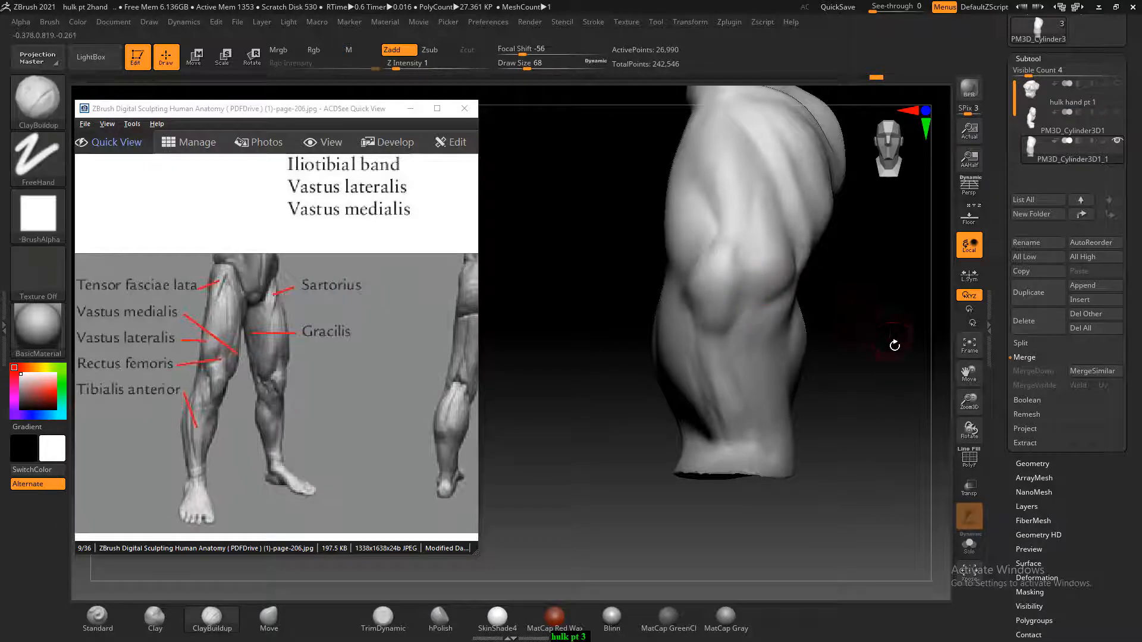
Build up the upper inner thigh muscle with ClayBuildup at Draw Size 88 and smooth it
{"action": "left_click_drag", "start_coordinate": [894, 343], "coordinate": [832, 327]}
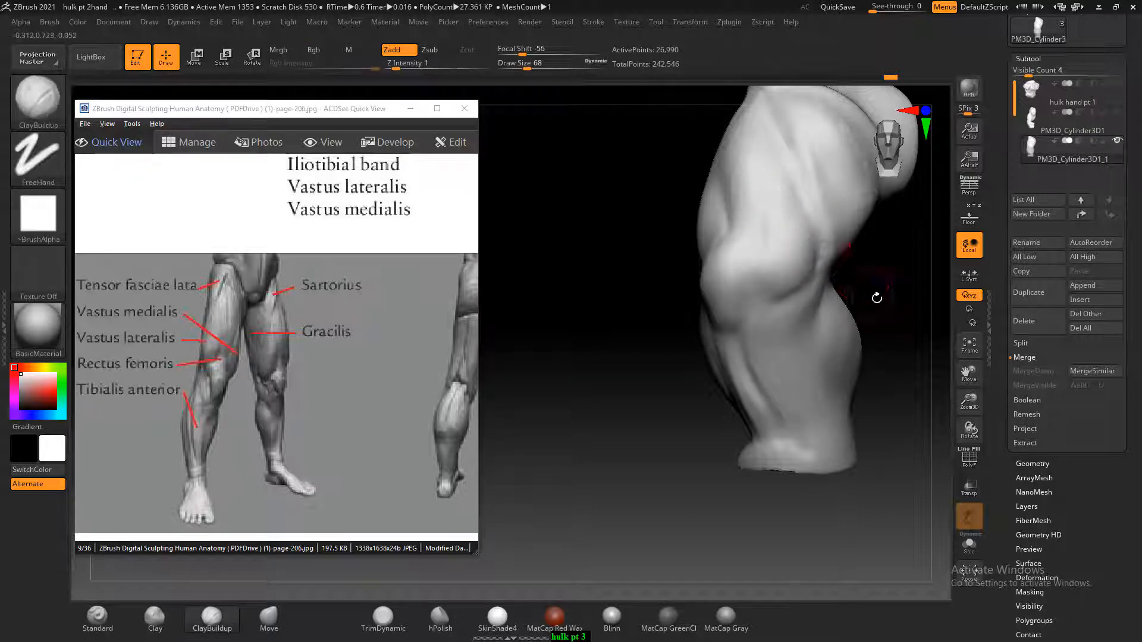
{"action": "left_click_drag", "start_coordinate": [876, 298], "coordinate": [882, 298], "text": "shift"}
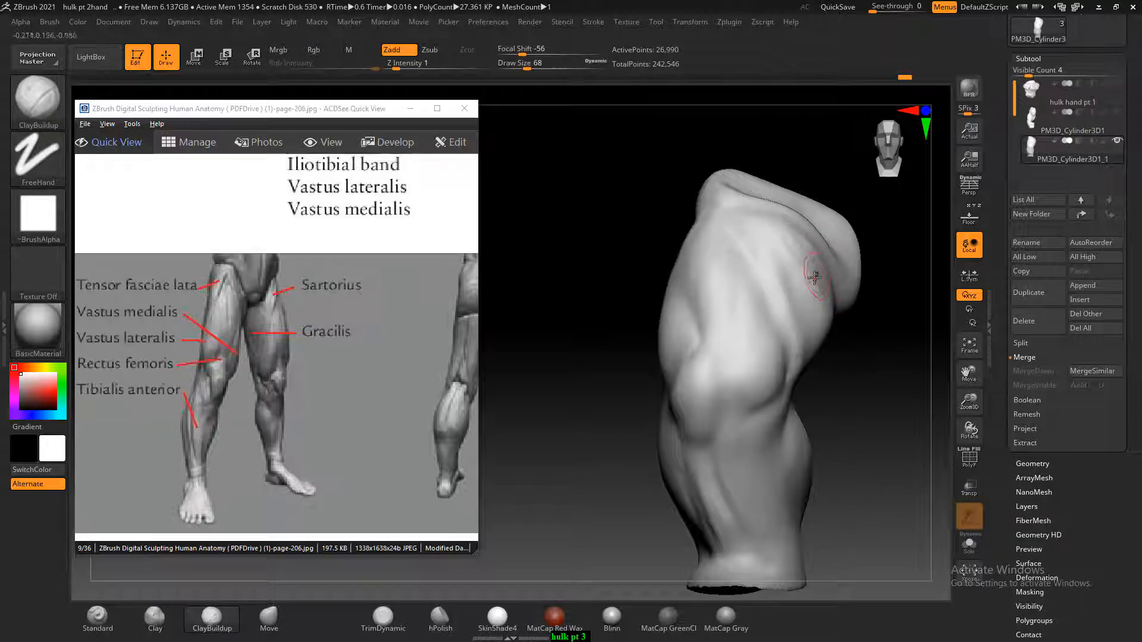
{"action": "left_click_drag", "start_coordinate": [897, 355], "coordinate": [876, 357]}
{"action": "key", "text": "bracketright"}
{"action": "key", "text": "bracketright"}
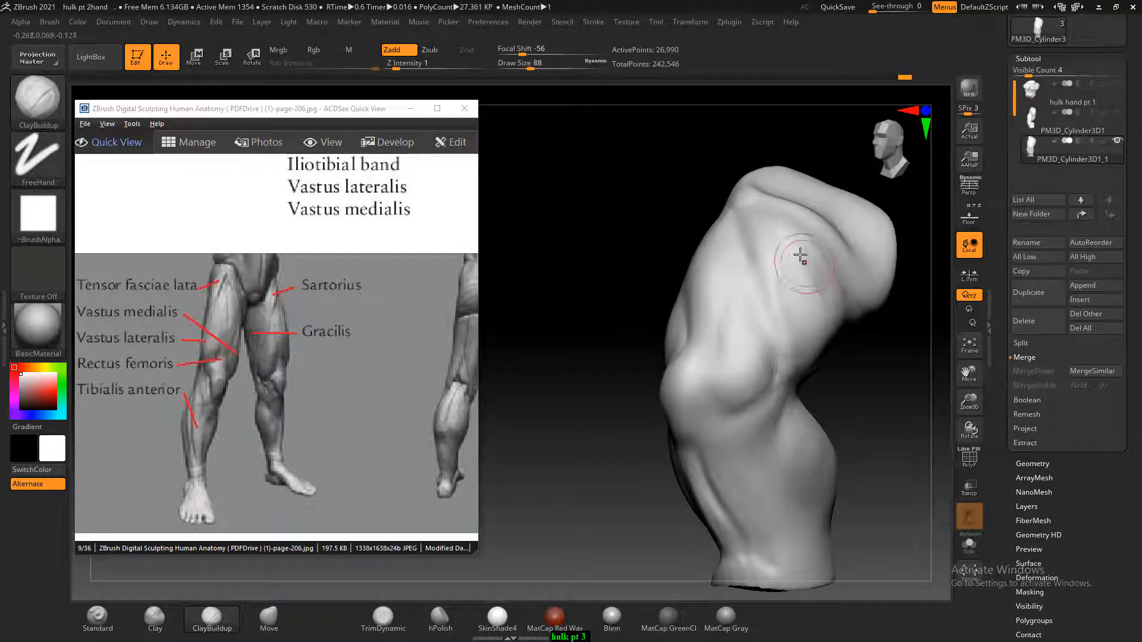
{"action": "key", "text": "shift"}
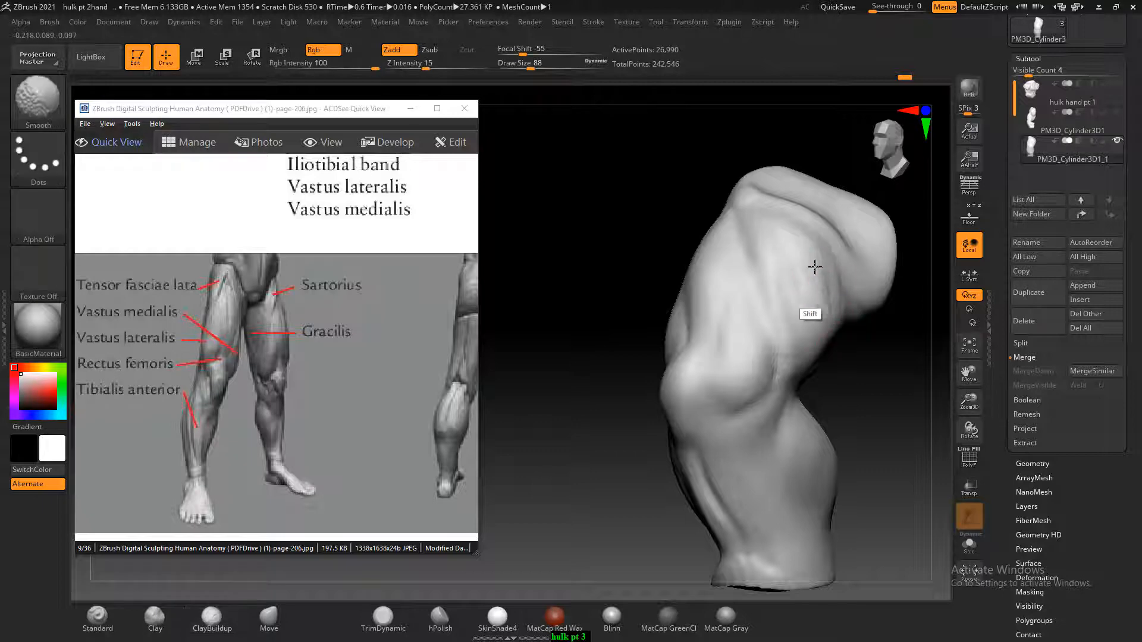
{"action": "left_click_drag", "start_coordinate": [815, 267], "coordinate": [812, 268], "text": "shift"}
{"action": "mouse_move", "coordinate": [869, 357]}
{"action": "left_mouse_down", "text": "shift"}
{"action": "mouse_move", "coordinate": [897, 366]}
{"action": "mouse_move", "coordinate": [878, 374]}
{"action": "left_mouse_up", "text": "shift"}
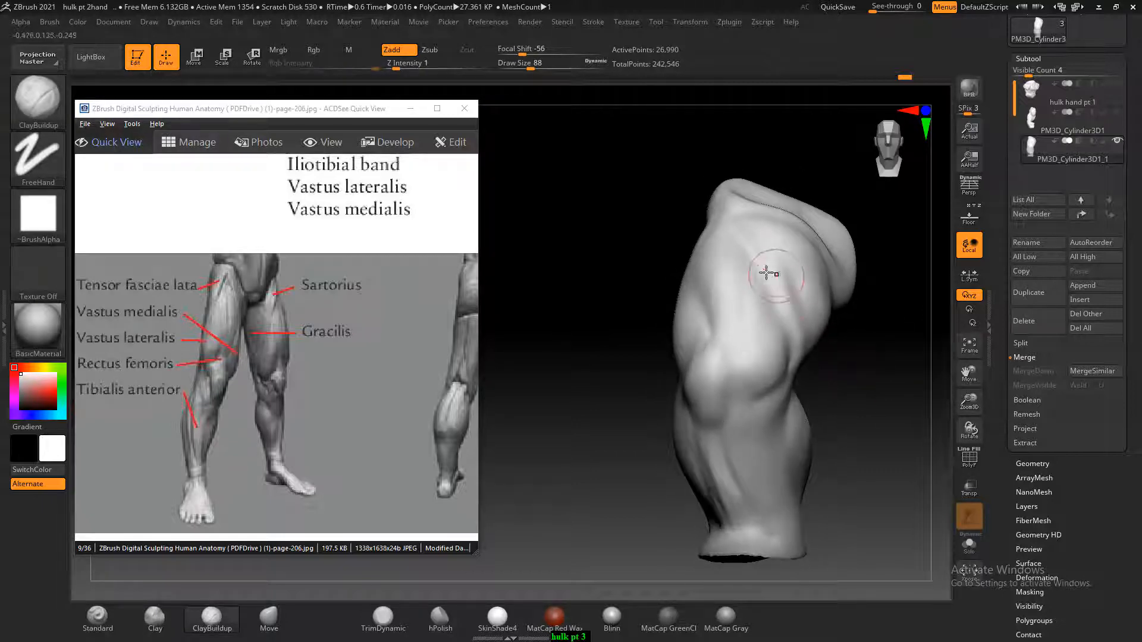
Carve the groove across the upper front thigh with the Standard brush at Draw Size 88 and soften it
{"action": "left_click", "coordinate": [99, 618]}
{"action": "right_click_drag", "start_coordinate": [801, 242], "coordinate": [773, 250]}
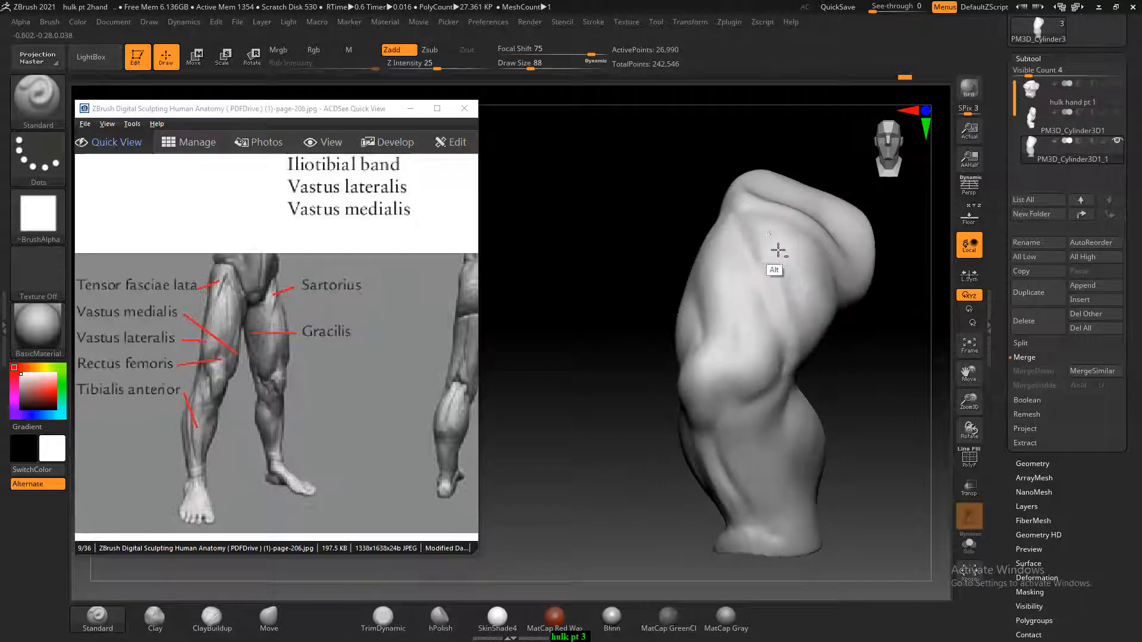
{"action": "key", "text": "shift"}
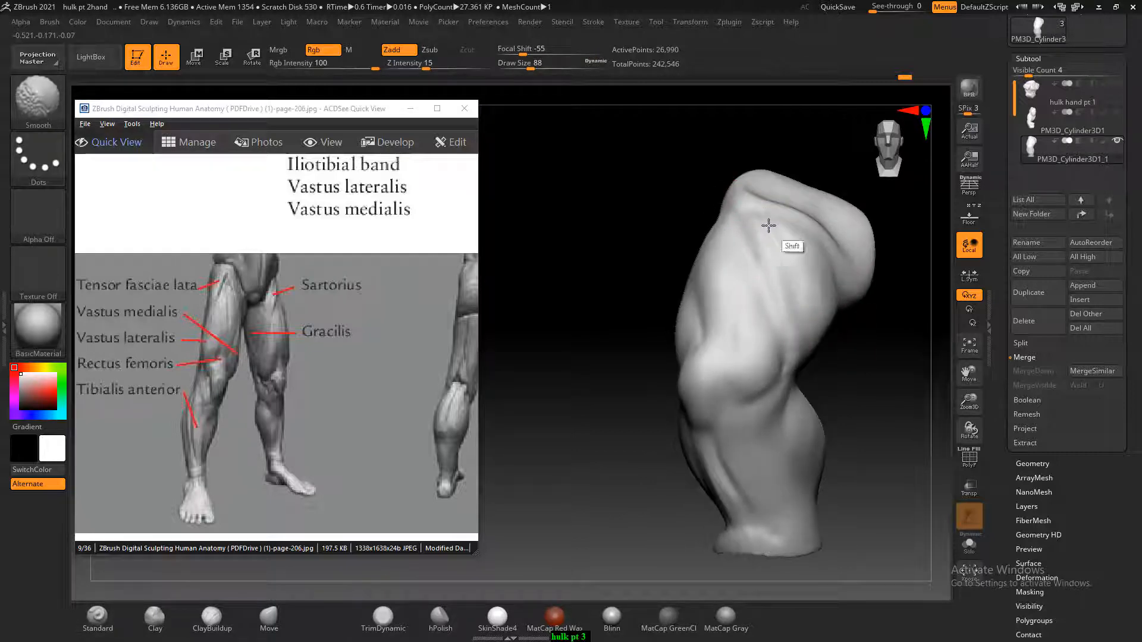
{"action": "left_click_drag", "start_coordinate": [862, 370], "coordinate": [910, 382]}
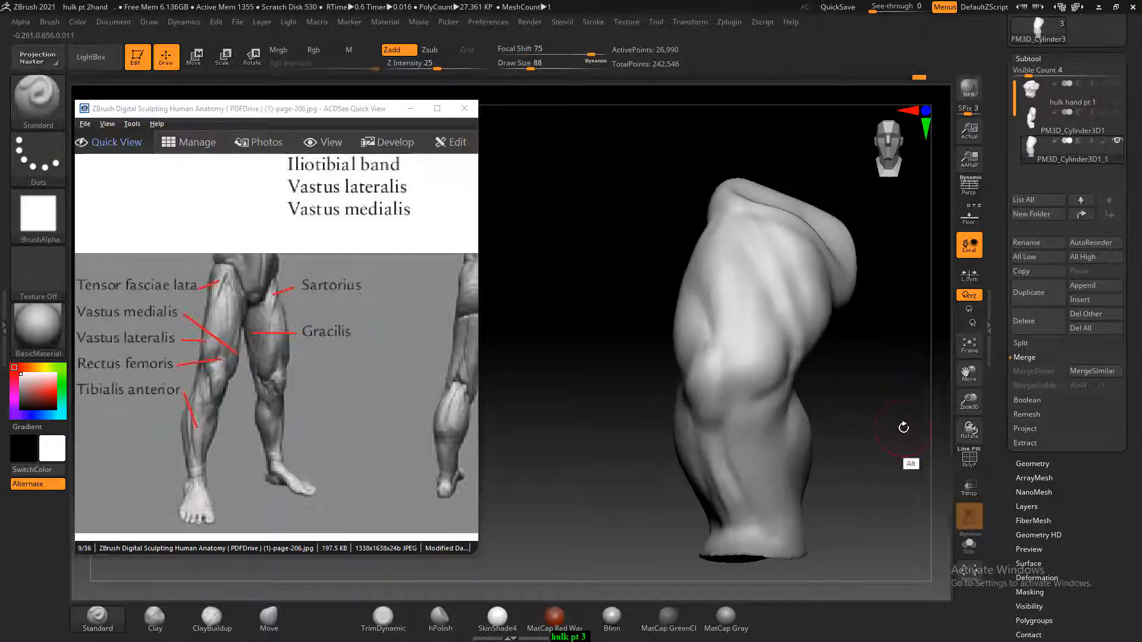
{"action": "left_click_drag", "start_coordinate": [902, 426], "coordinate": [877, 396], "text": "alt"}
Bring the rear leg figure on page 206 into view and build up the hamstrings beneath the buttock with ClayBuildup at Draw Size 104
{"action": "left_click_drag", "start_coordinate": [321, 433], "coordinate": [219, 398]}
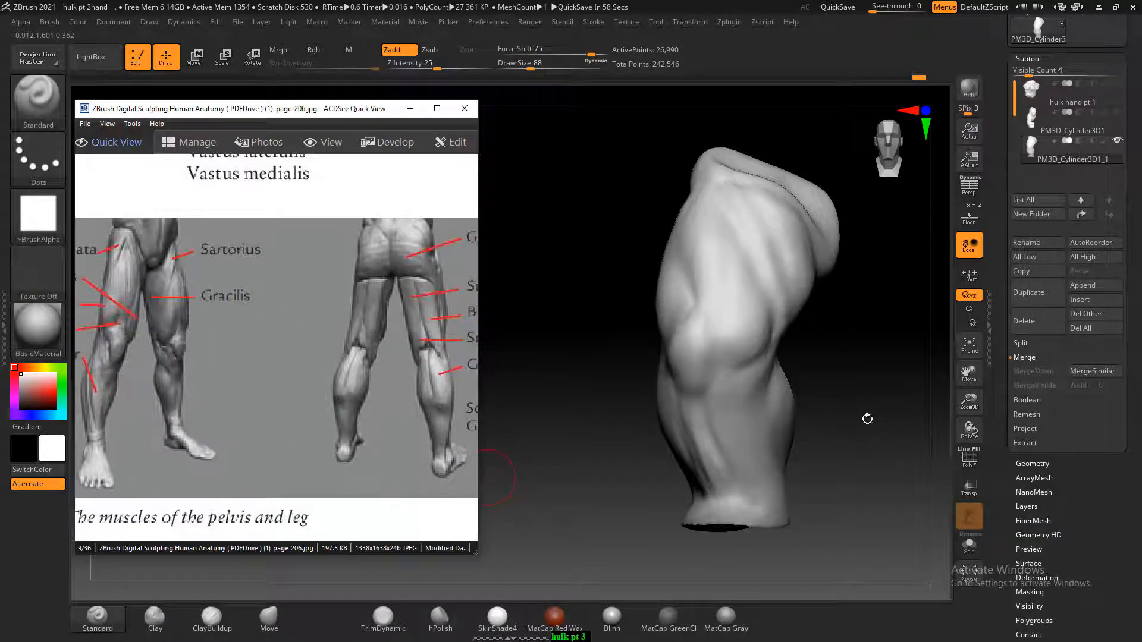
{"action": "mouse_move", "coordinate": [867, 419]}
{"action": "left_mouse_down"}
{"action": "mouse_move", "coordinate": [849, 425]}
{"action": "mouse_move", "coordinate": [884, 457]}
{"action": "mouse_move", "coordinate": [898, 446]}
{"action": "mouse_move", "coordinate": [858, 525]}
{"action": "left_mouse_up"}
{"action": "left_click", "coordinate": [211, 623]}
{"action": "left_click_drag", "start_coordinate": [856, 446], "coordinate": [703, 319]}
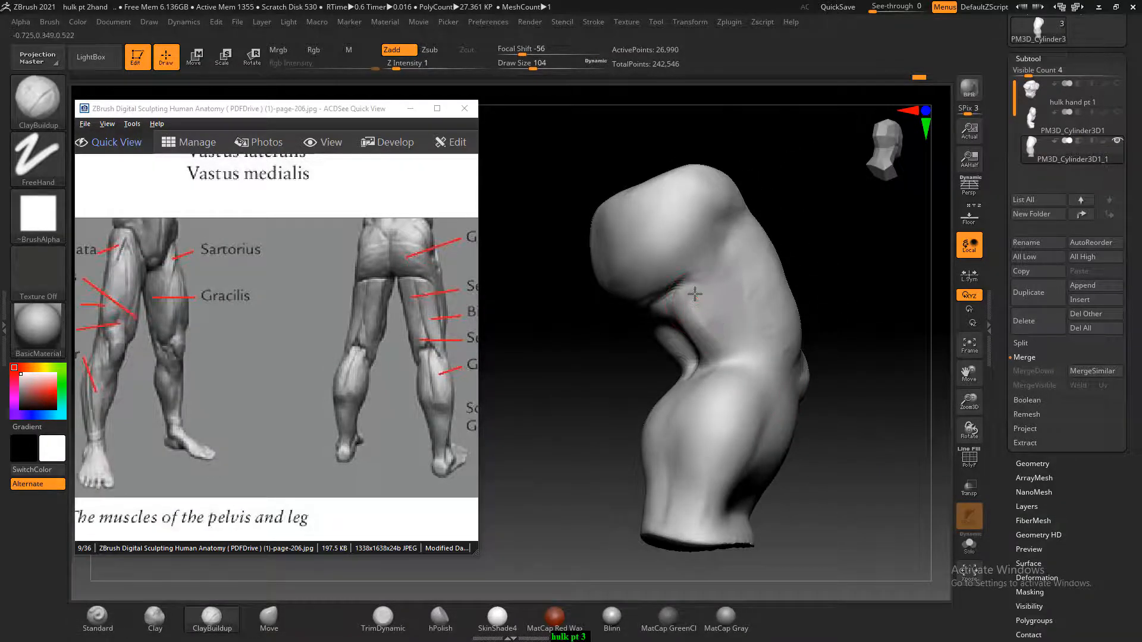
{"action": "left_click_drag", "start_coordinate": [702, 305], "coordinate": [611, 335]}
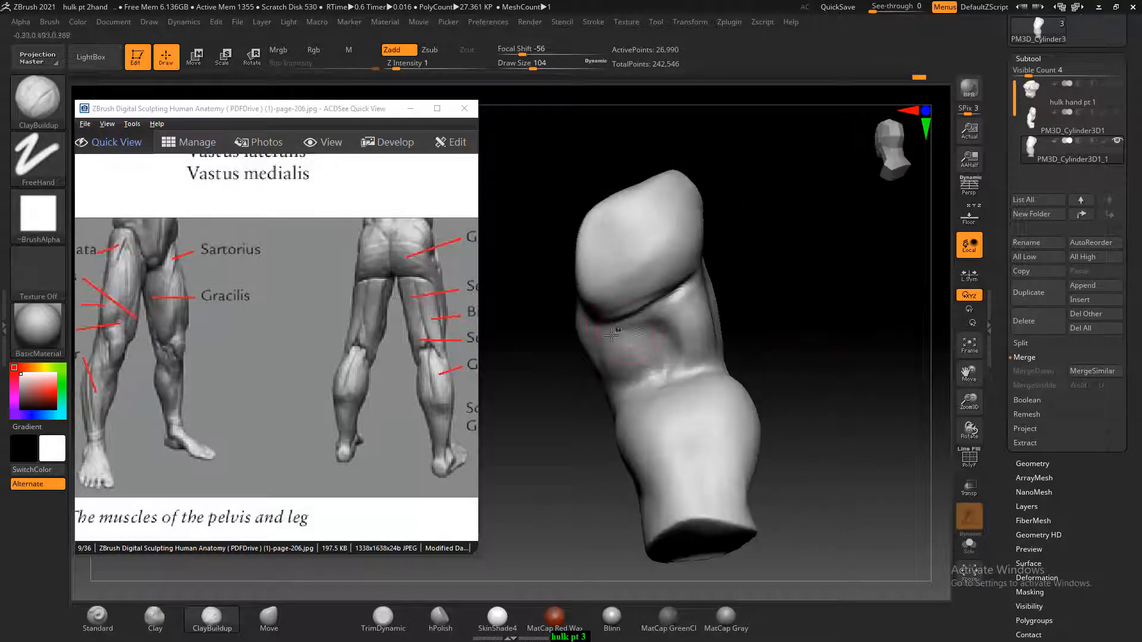
{"action": "mouse_move", "coordinate": [784, 309]}
{"action": "left_mouse_down"}
{"action": "mouse_move", "coordinate": [791, 324]}
{"action": "mouse_move", "coordinate": [596, 352]}
{"action": "mouse_move", "coordinate": [627, 364]}
{"action": "left_mouse_up"}
{"action": "left_click_drag", "start_coordinate": [730, 288], "coordinate": [665, 354]}
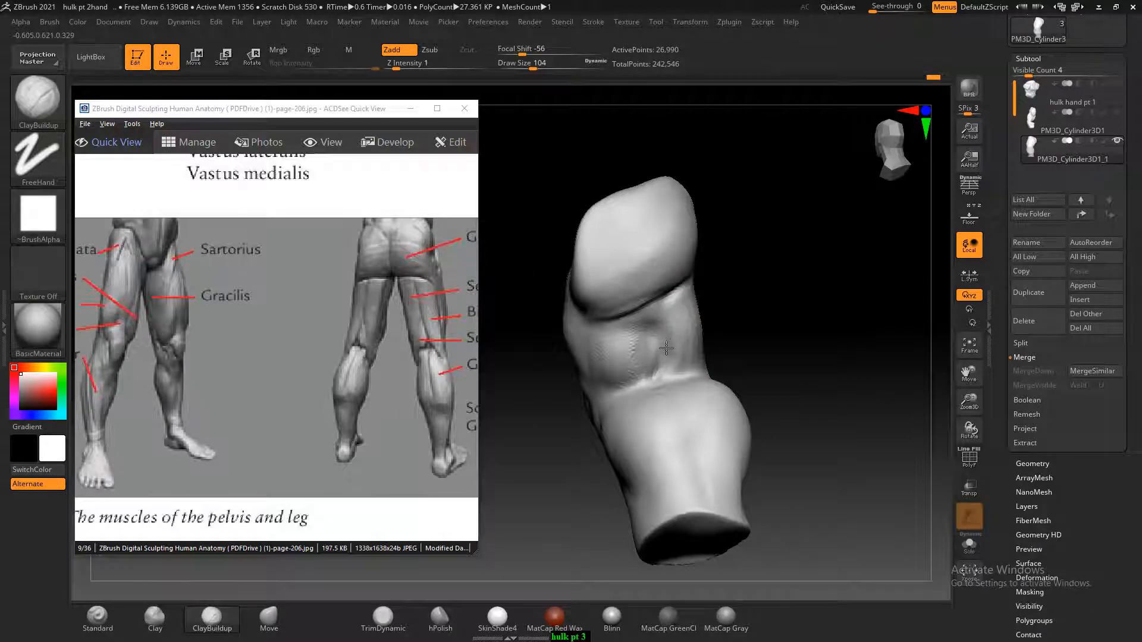
Build up the hamstring muscles on the rear thigh beneath the buttock with ClayBuildup at Draw Size 104, and smooth them
{"action": "key", "text": "shift"}
{"action": "left_click_drag", "start_coordinate": [800, 322], "coordinate": [754, 324]}
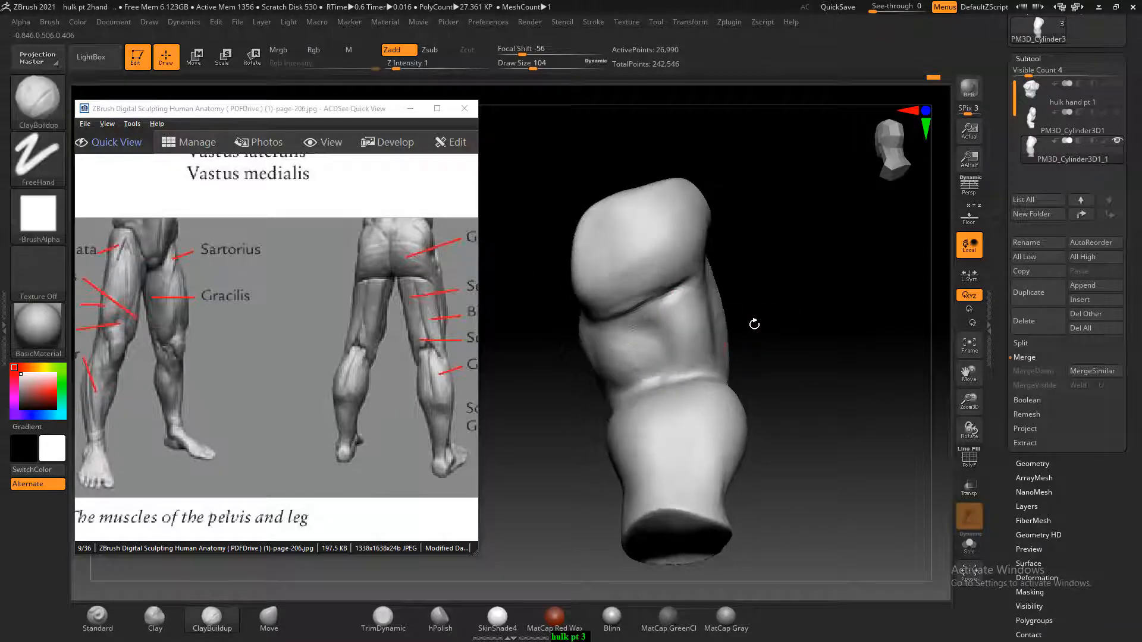
{"action": "left_click_drag", "start_coordinate": [679, 336], "coordinate": [662, 356], "text": "alt"}
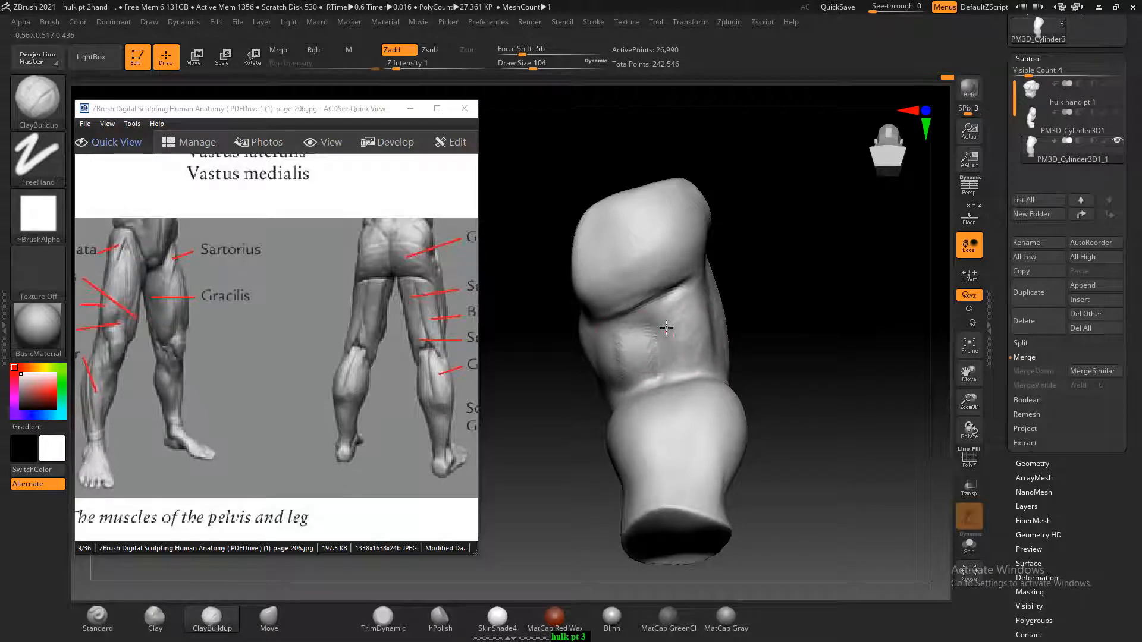
{"action": "key", "text": "shift"}
{"action": "mouse_move", "coordinate": [680, 316]}
{"action": "left_mouse_down", "text": "shift"}
{"action": "mouse_move", "coordinate": [622, 357]}
{"action": "mouse_move", "coordinate": [638, 350]}
{"action": "left_mouse_up", "text": "shift"}
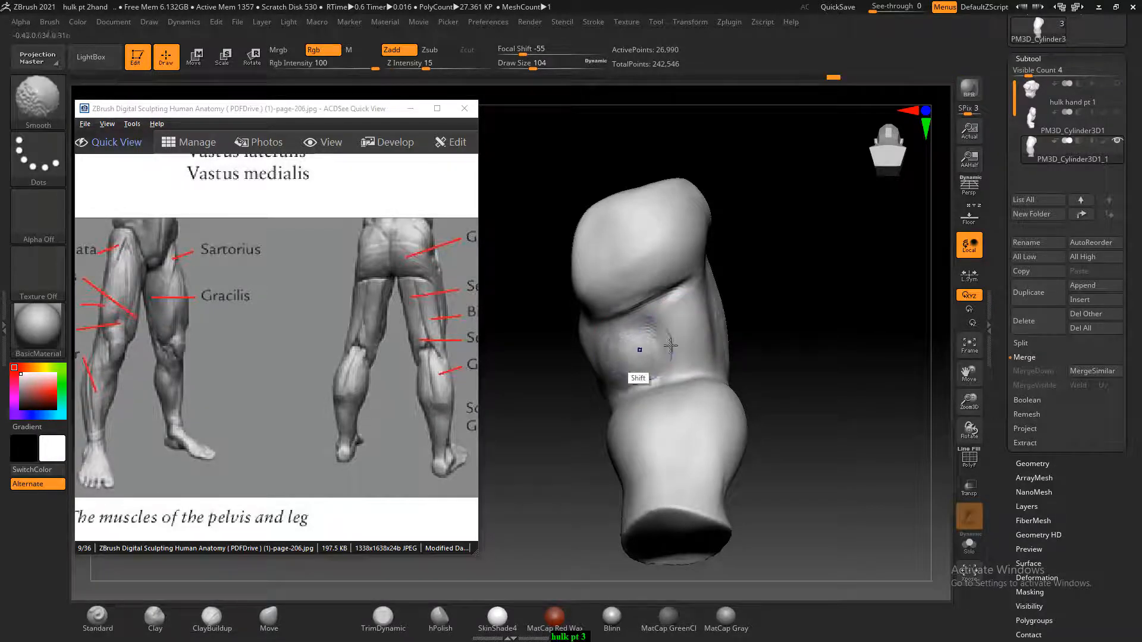
{"action": "left_click_drag", "start_coordinate": [799, 346], "coordinate": [736, 349]}
{"action": "left_click_drag", "start_coordinate": [673, 329], "coordinate": [695, 342], "text": "shift"}
{"action": "left_click_drag", "start_coordinate": [647, 295], "coordinate": [644, 345], "text": "shift"}
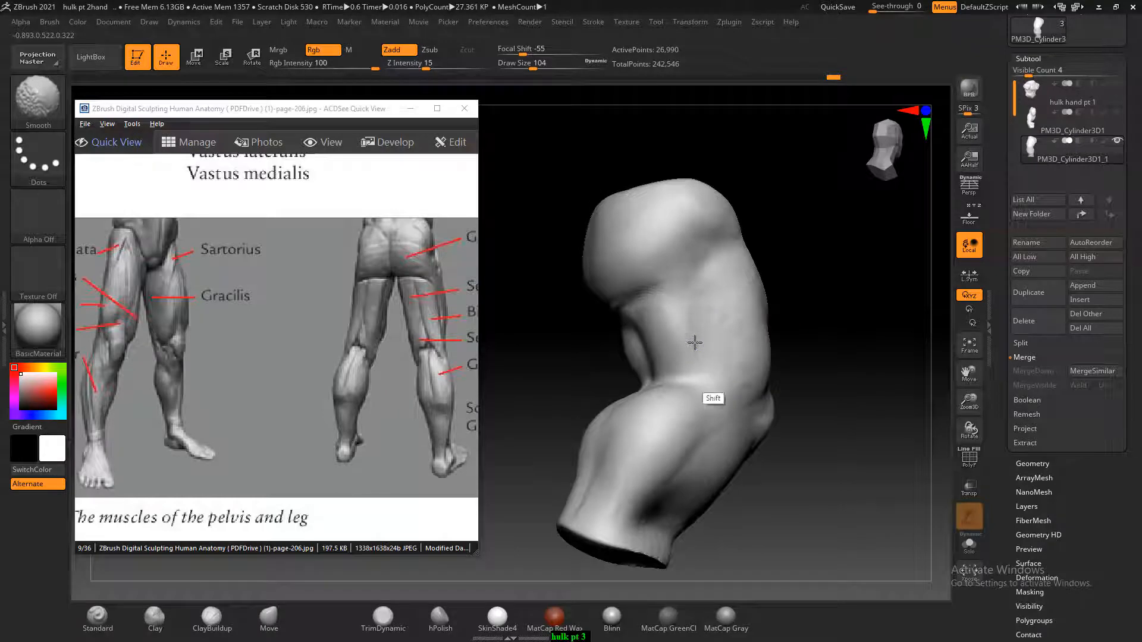
Bring the side leg figure on page 206 into view and carve the crease across the outer hip with the Standard brush at Draw Size 44
{"action": "mouse_move", "coordinate": [788, 357]}
{"action": "left_mouse_down"}
{"action": "mouse_move", "coordinate": [810, 380]}
{"action": "mouse_move", "coordinate": [840, 315]}
{"action": "left_mouse_up"}
{"action": "left_click_drag", "start_coordinate": [870, 264], "coordinate": [862, 275], "text": "alt"}
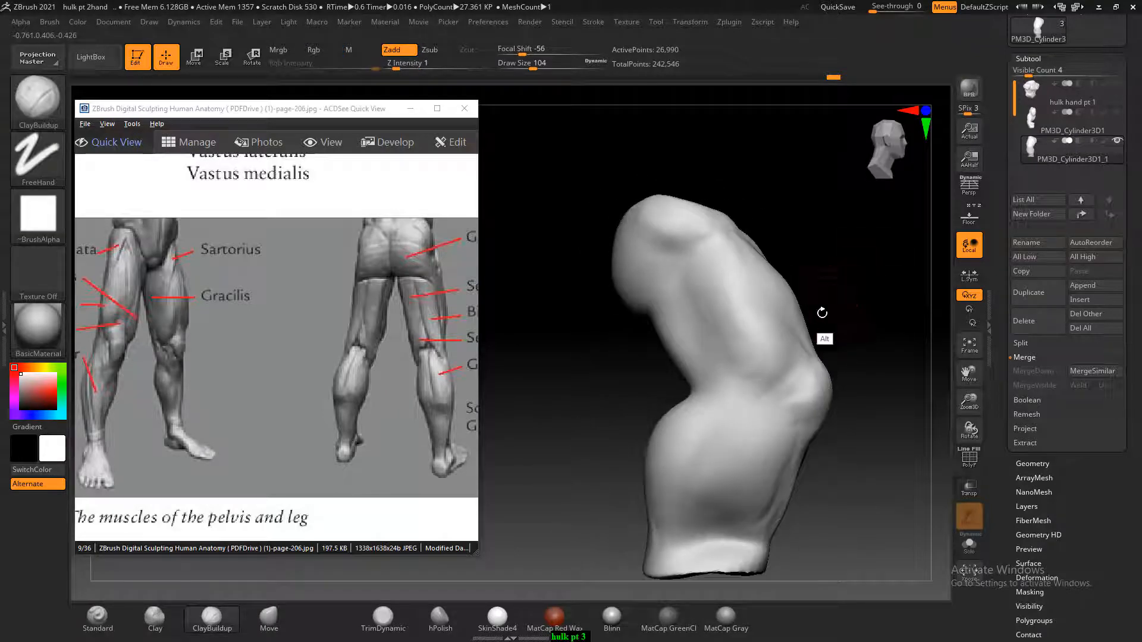
{"action": "left_click_drag", "start_coordinate": [344, 348], "coordinate": [75, 348]}
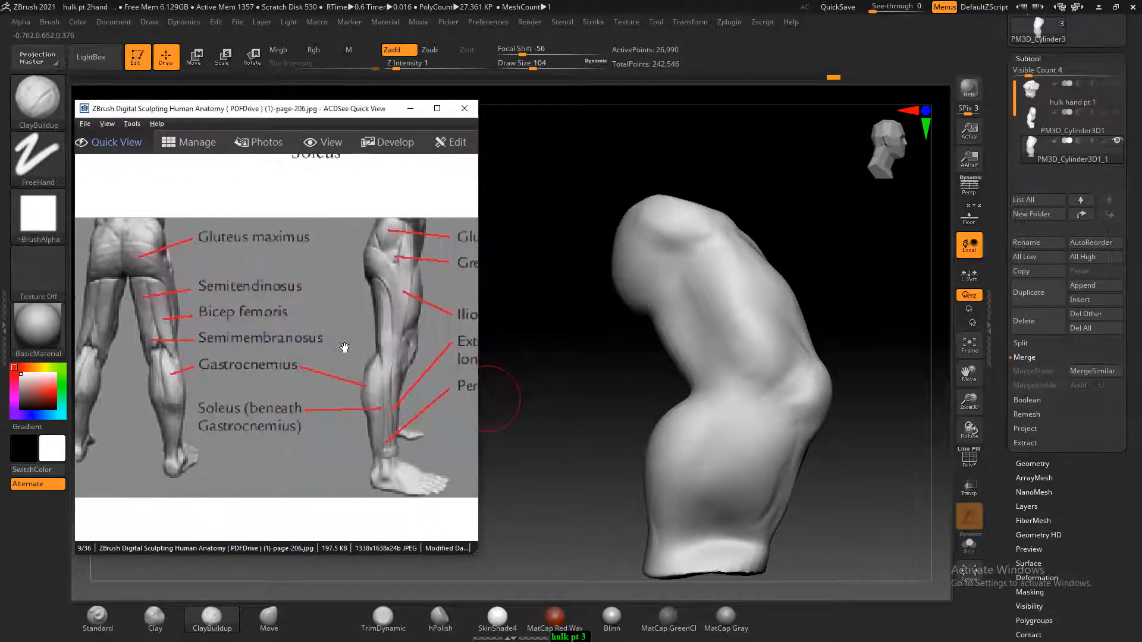
{"action": "left_click_drag", "start_coordinate": [840, 268], "coordinate": [873, 264]}
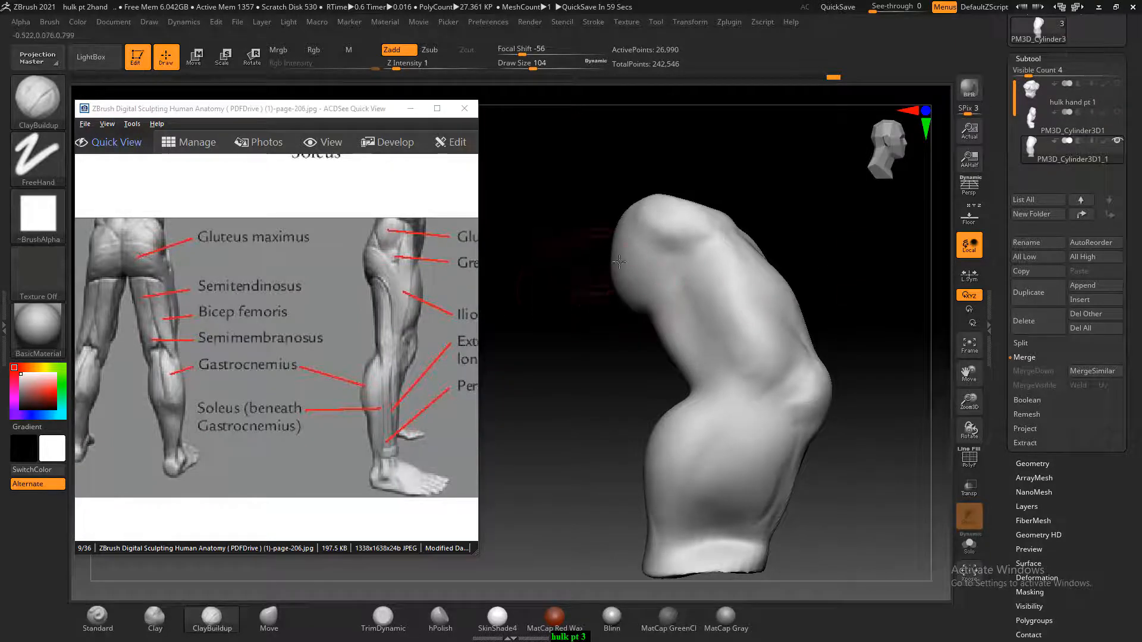
{"action": "left_click", "coordinate": [115, 618]}
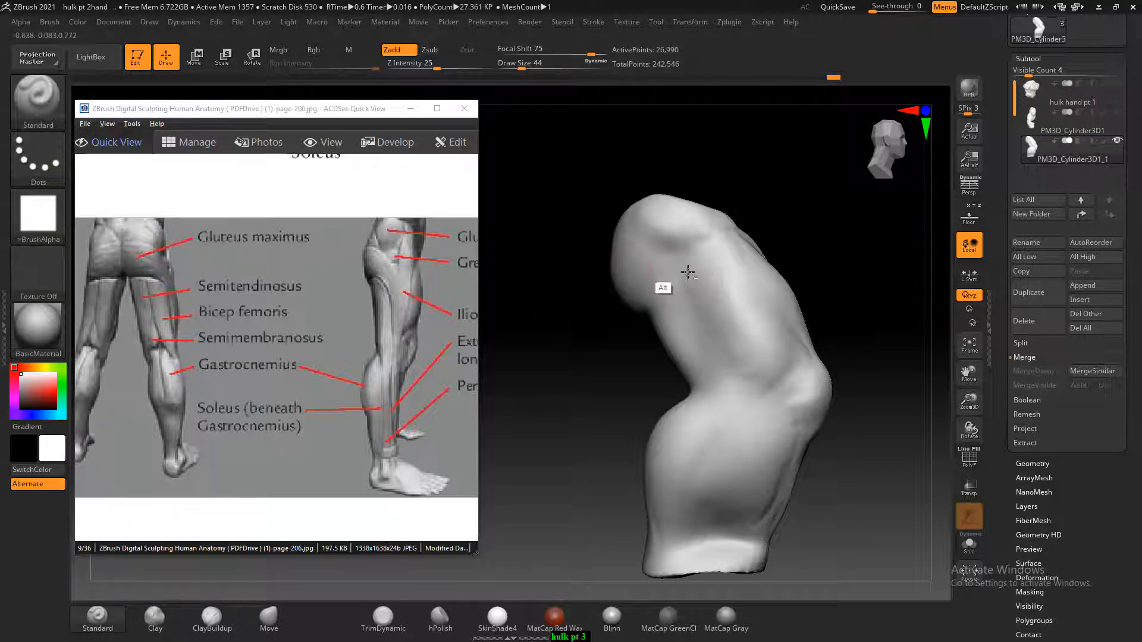
{"action": "left_click_drag", "start_coordinate": [638, 252], "coordinate": [703, 273], "text": "alt"}
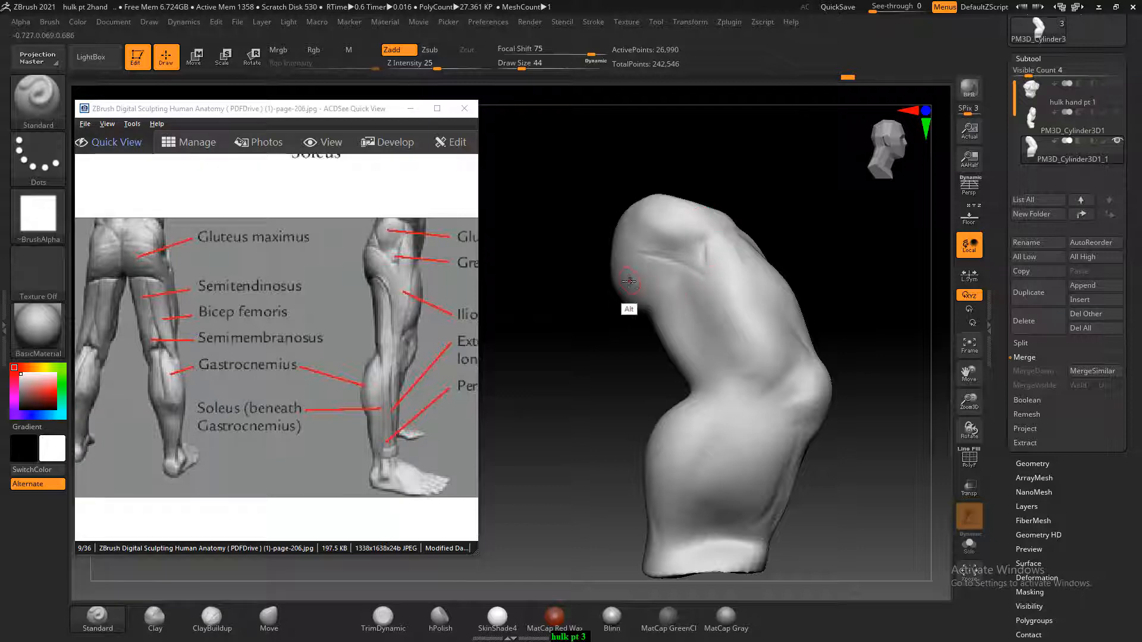
Carve the grooves below the buttock and down the outer thigh with the Standard brush, and soften them at Draw Size 60
{"action": "mouse_move", "coordinate": [642, 291]}
{"action": "left_mouse_down", "text": "alt"}
{"action": "mouse_move", "coordinate": [706, 310]}
{"action": "mouse_move", "coordinate": [695, 328]}
{"action": "mouse_move", "coordinate": [726, 345]}
{"action": "left_mouse_up", "text": "alt"}
{"action": "left_click_drag", "start_coordinate": [684, 306], "coordinate": [735, 368], "text": "alt"}
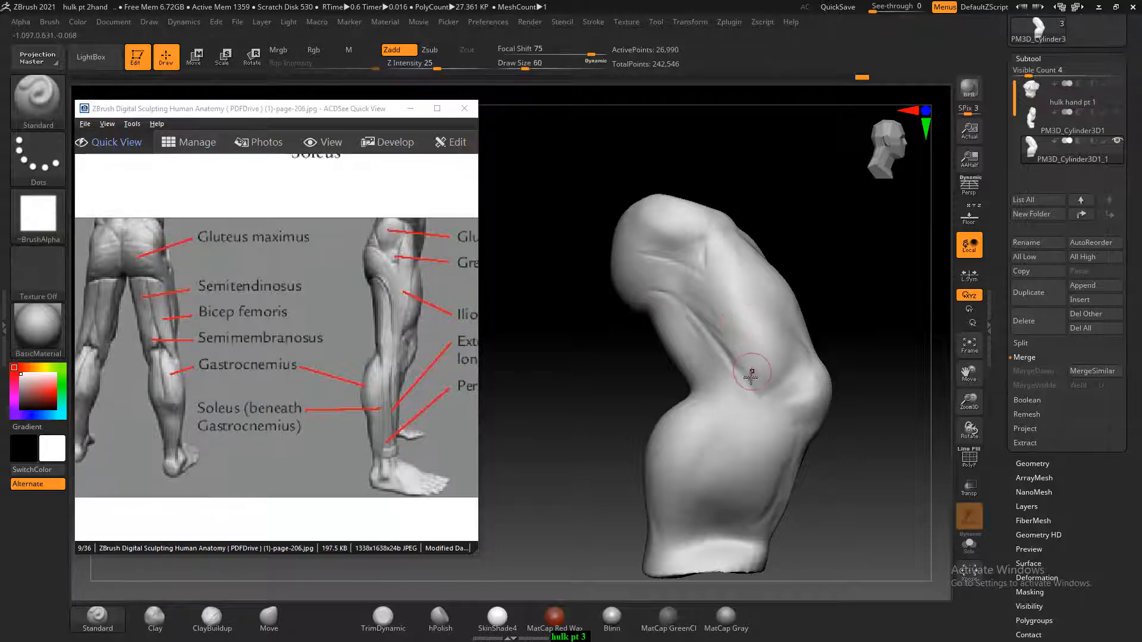
{"action": "mouse_move", "coordinate": [742, 379]}
{"action": "left_mouse_down", "text": "shift"}
{"action": "mouse_move", "coordinate": [701, 305]}
{"action": "mouse_move", "coordinate": [732, 337]}
{"action": "mouse_move", "coordinate": [671, 265]}
{"action": "mouse_move", "coordinate": [710, 282]}
{"action": "left_mouse_up", "text": "shift"}
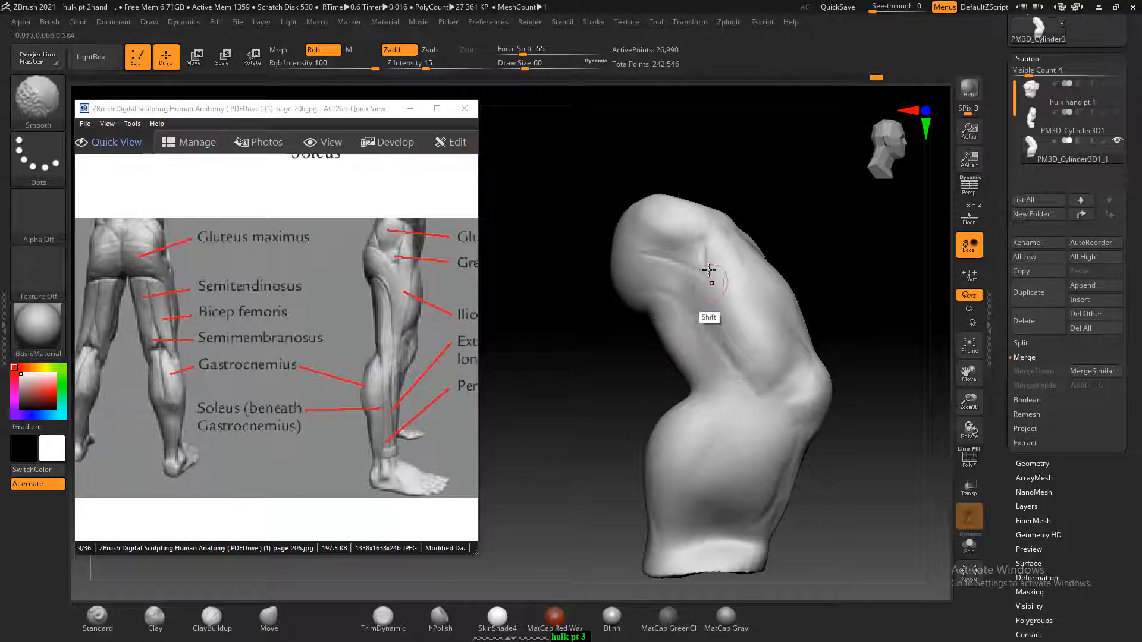
Build up the outer thigh towards the knee with ClayBuildup at Draw Size 80 and smooth the transition
{"action": "left_click", "coordinate": [204, 622]}
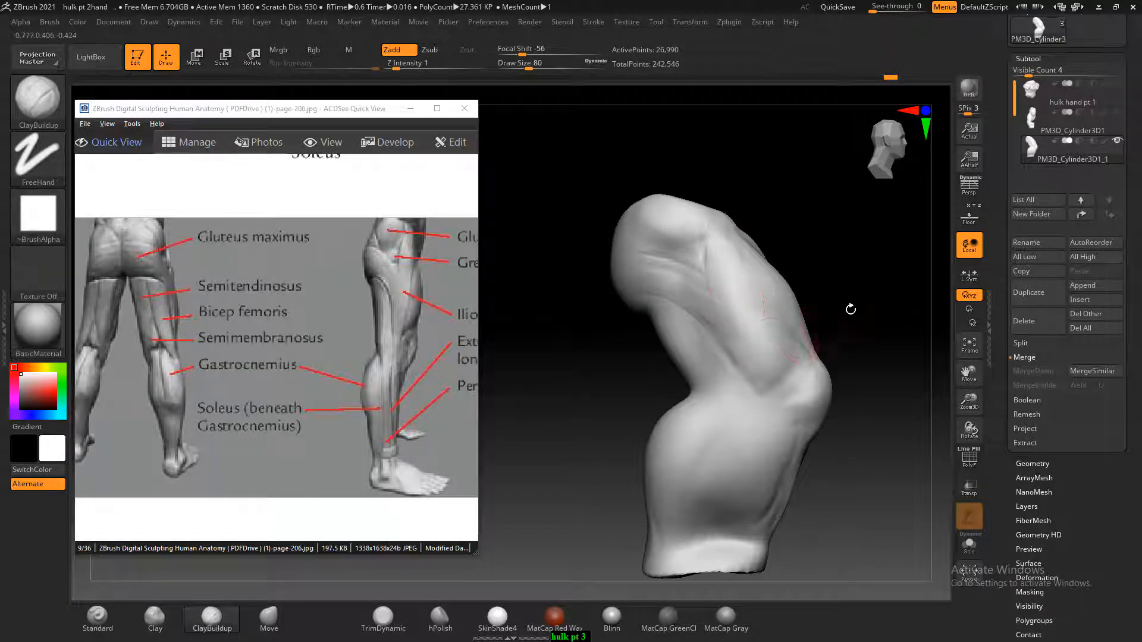
{"action": "left_click_drag", "start_coordinate": [851, 306], "coordinate": [826, 313]}
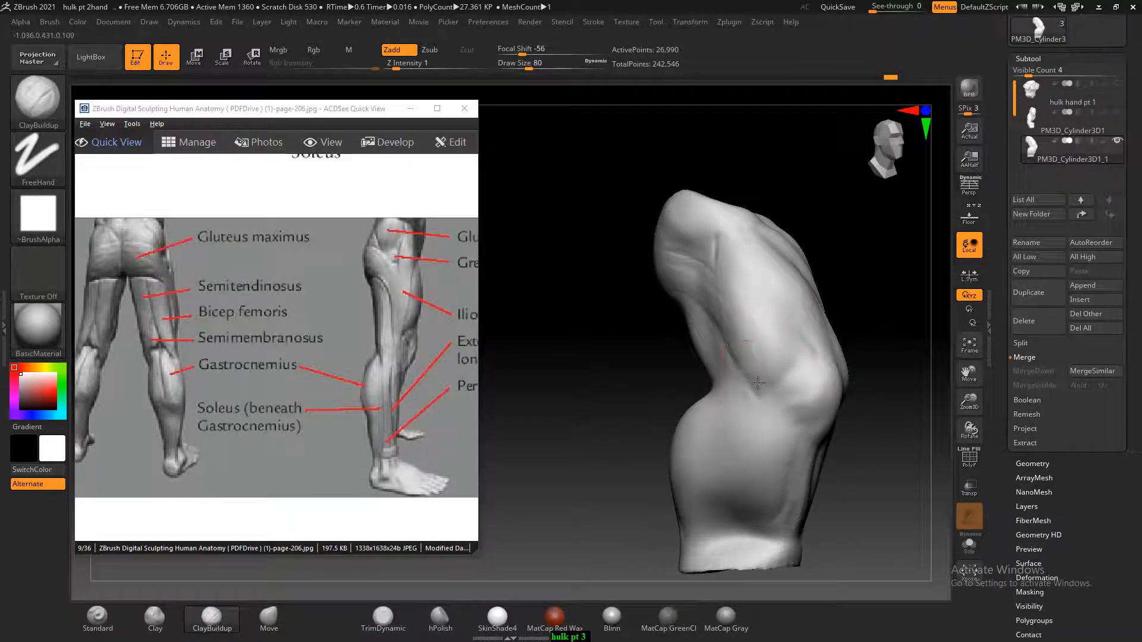
{"action": "key", "text": "shift"}
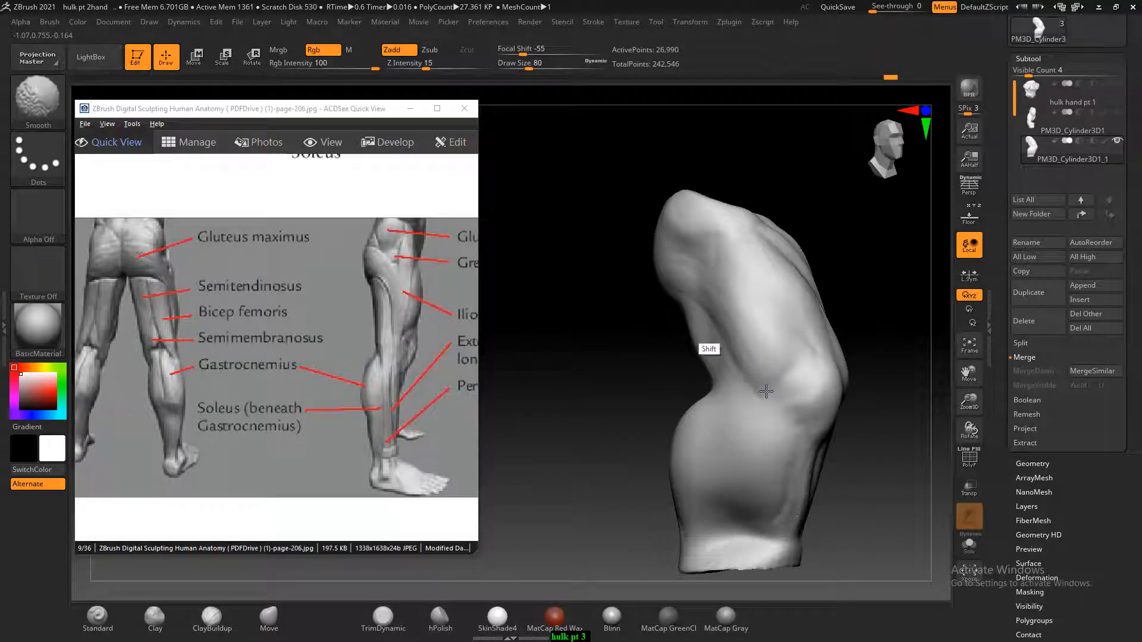
{"action": "left_click_drag", "start_coordinate": [766, 391], "coordinate": [734, 390], "text": "shift"}
{"action": "left_click_drag", "start_coordinate": [612, 420], "coordinate": [631, 414]}
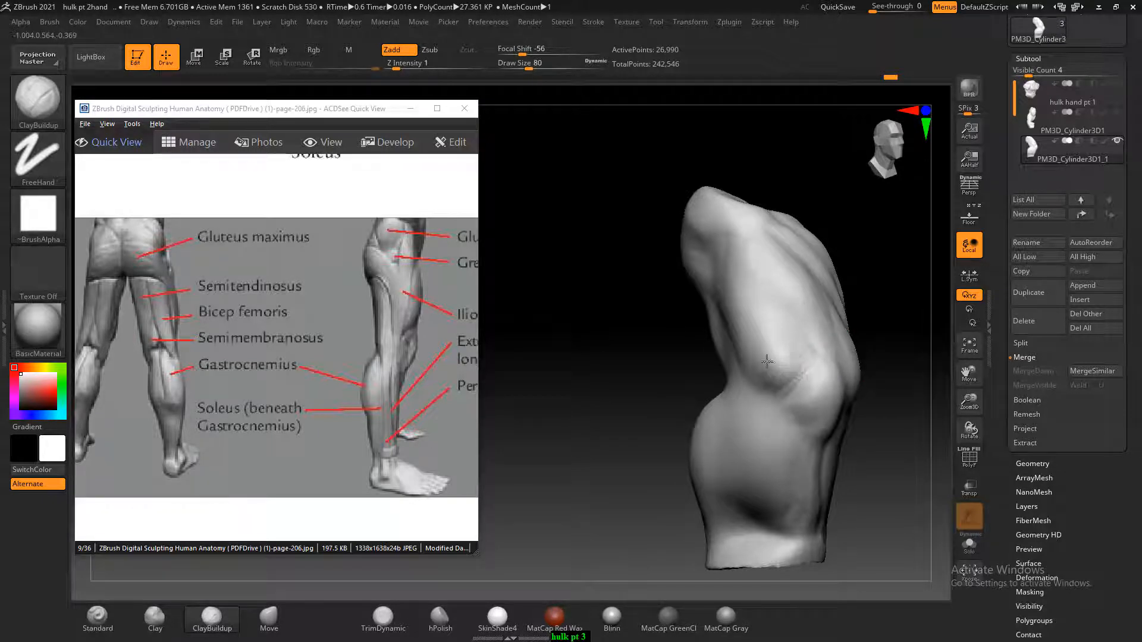
Shape the lower thigh muscles on both sides above the kneecap with ClayBuildup at Draw Size 80, and smooth them
{"action": "left_click_drag", "start_coordinate": [786, 385], "coordinate": [794, 349], "text": "shift"}
{"action": "mouse_move", "coordinate": [704, 370]}
{"action": "left_mouse_down"}
{"action": "mouse_move", "coordinate": [654, 374]}
{"action": "mouse_move", "coordinate": [730, 397]}
{"action": "mouse_move", "coordinate": [667, 400]}
{"action": "mouse_move", "coordinate": [650, 383]}
{"action": "mouse_move", "coordinate": [759, 326]}
{"action": "mouse_move", "coordinate": [742, 334]}
{"action": "left_mouse_up"}
{"action": "left_click_drag", "start_coordinate": [663, 352], "coordinate": [724, 333]}
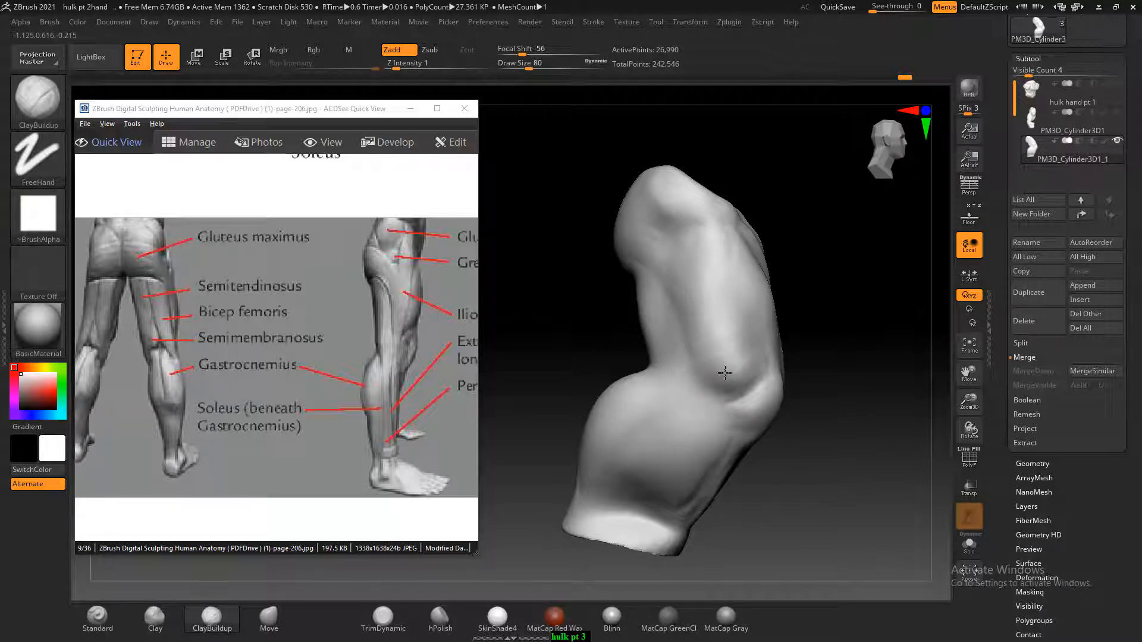
{"action": "mouse_move", "coordinate": [724, 372]}
{"action": "left_mouse_down"}
{"action": "mouse_move", "coordinate": [715, 310]}
{"action": "mouse_move", "coordinate": [754, 363]}
{"action": "mouse_move", "coordinate": [745, 379]}
{"action": "left_mouse_up"}
{"action": "mouse_move", "coordinate": [737, 362]}
{"action": "right_mouse_down"}
{"action": "mouse_move", "coordinate": [821, 347]}
{"action": "mouse_move", "coordinate": [861, 377]}
{"action": "right_mouse_up"}
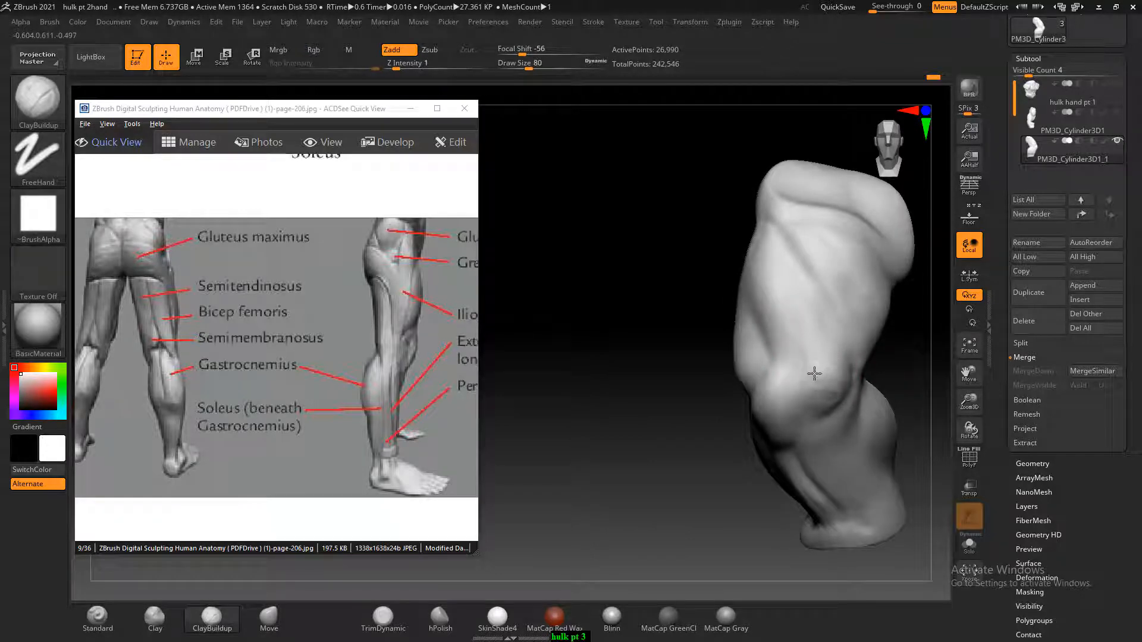
{"action": "right_click_drag", "start_coordinate": [824, 323], "coordinate": [818, 322]}
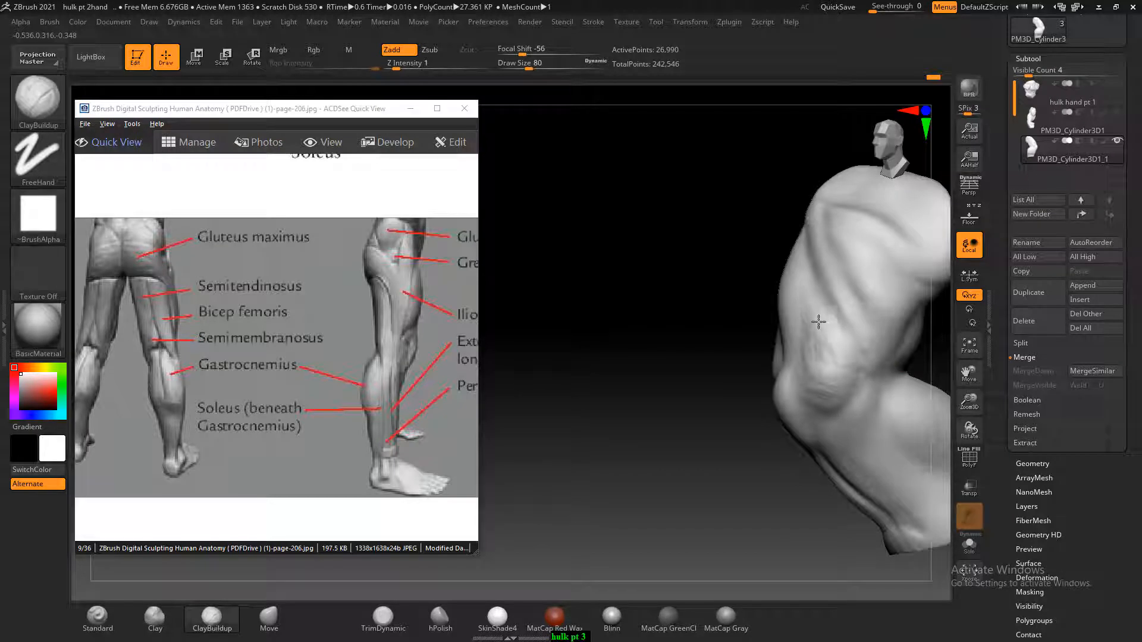
{"action": "key", "text": "shift"}
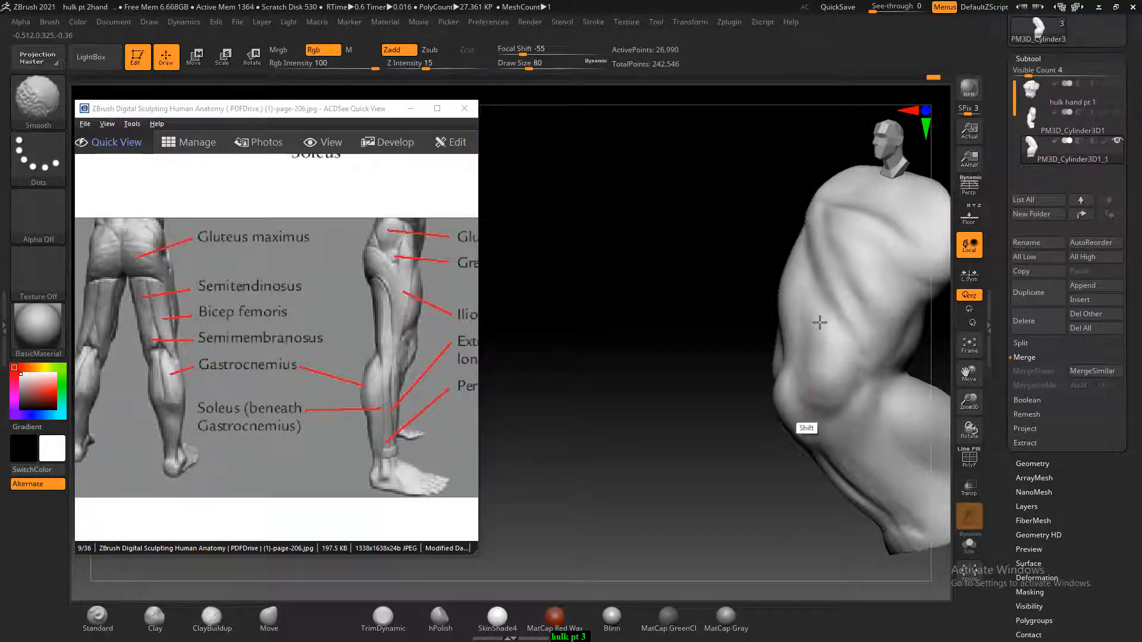
{"action": "mouse_move", "coordinate": [819, 322]}
{"action": "right_mouse_down"}
{"action": "mouse_move", "coordinate": [767, 383]}
{"action": "mouse_move", "coordinate": [900, 396]}
{"action": "right_mouse_up"}
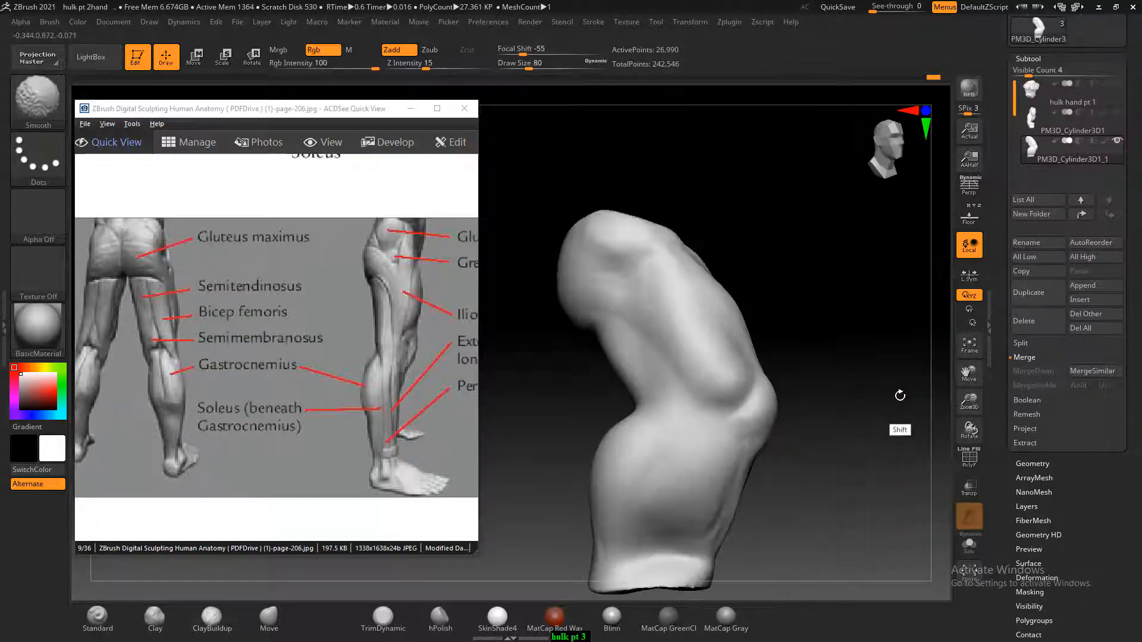
{"action": "key", "text": "shift"}
{"action": "key", "text": "shift"}
{"action": "key", "text": "shift"}
{"action": "key", "text": "shift"}
{"action": "key", "text": "shift"}
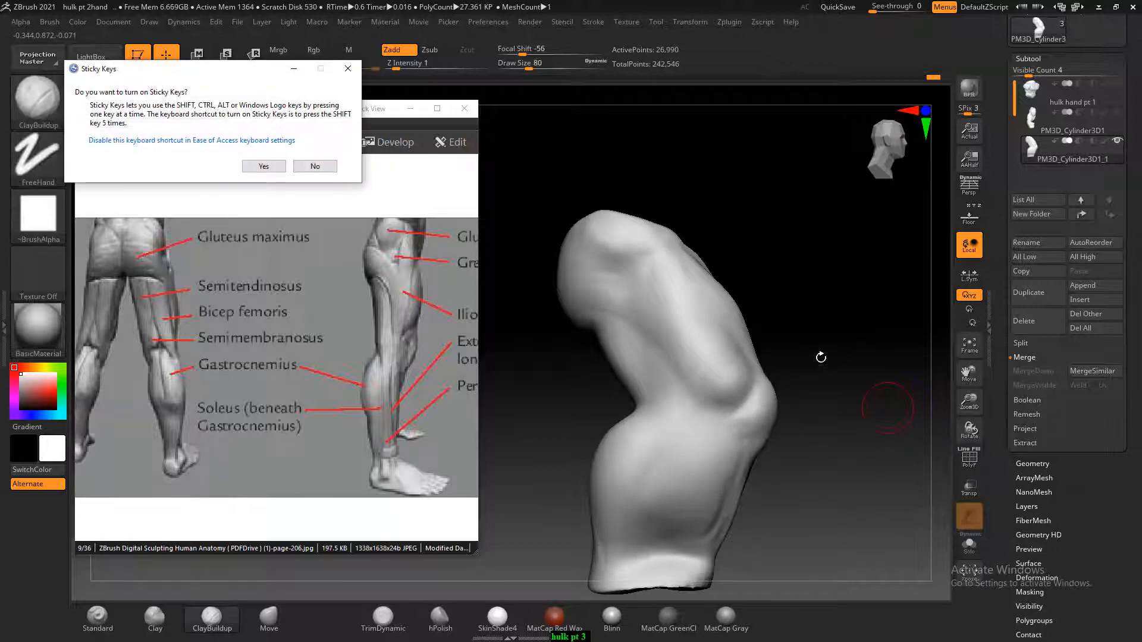
{"action": "left_click", "coordinate": [316, 166]}
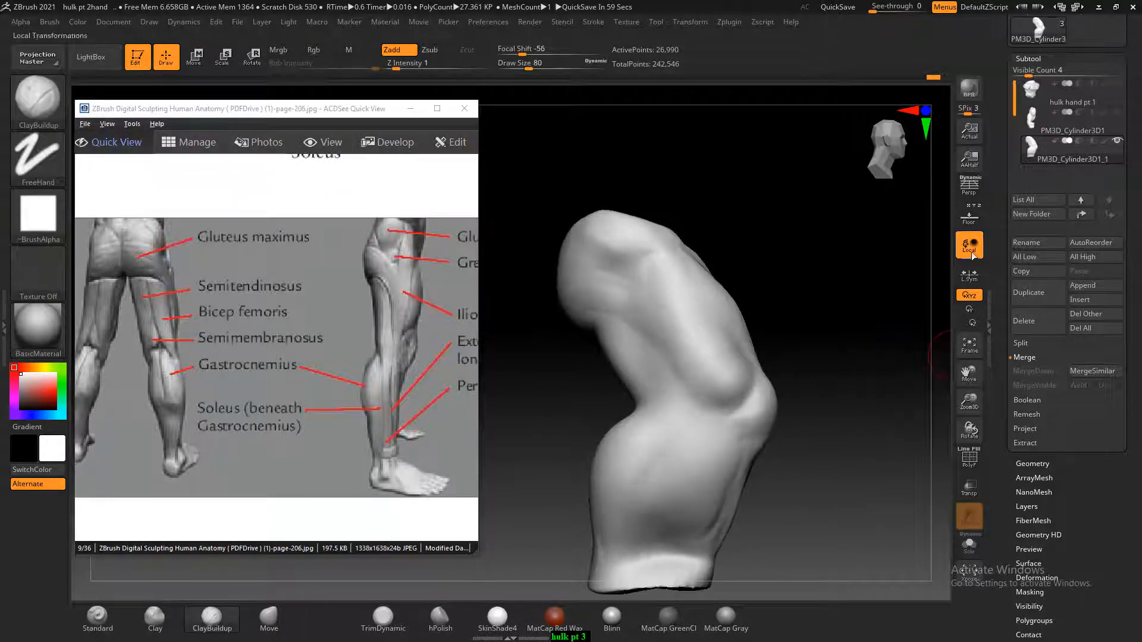
Show the reference drawing behind the leg and pull the upper front of the thigh out to its outline with the Move brush at Draw Size 240
{"action": "left_click", "coordinate": [968, 216]}
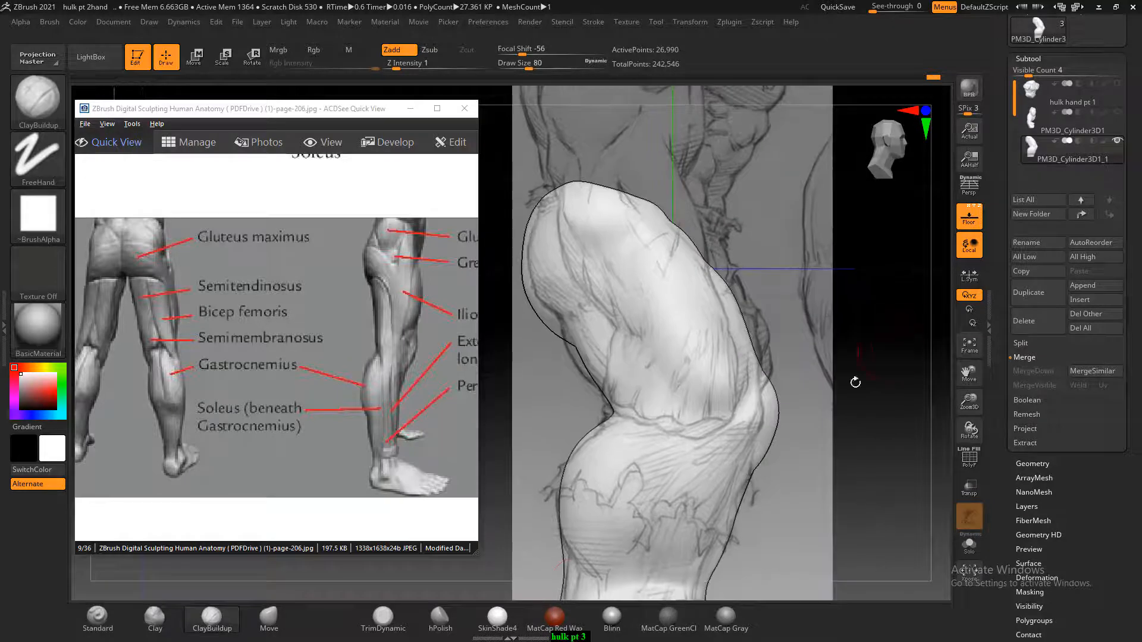
{"action": "left_click", "coordinate": [269, 618]}
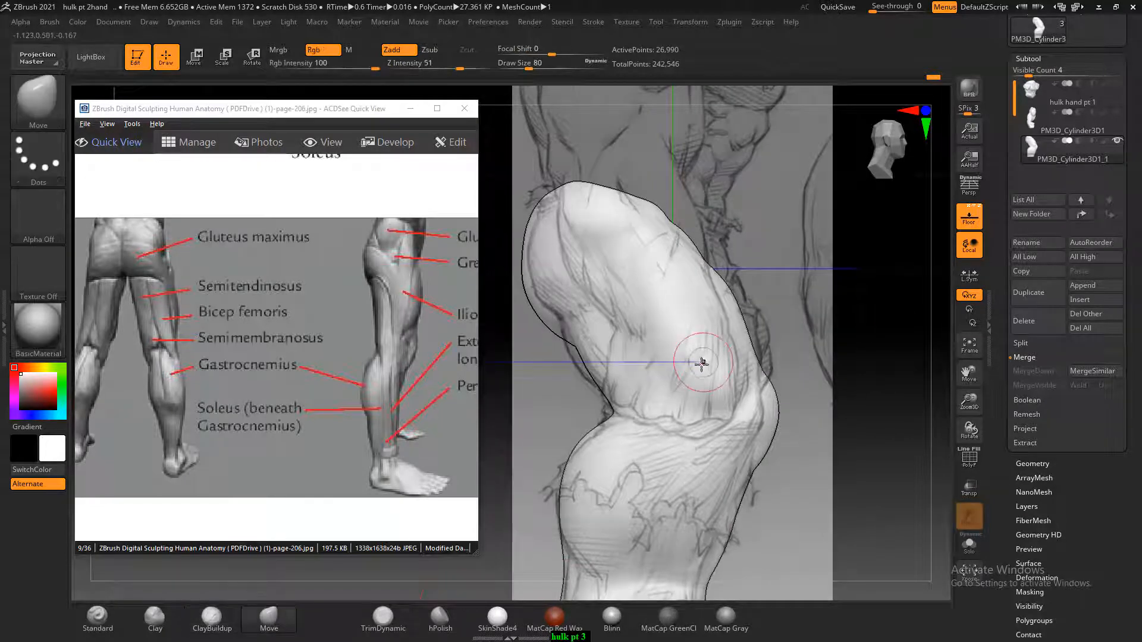
{"action": "key", "text": "bracketright"}
{"action": "key", "text": "bracketright"}
{"action": "key", "text": "bracketright"}
{"action": "key", "text": "bracketright"}
{"action": "key", "text": "bracketright"}
{"action": "key", "text": "bracketright"}
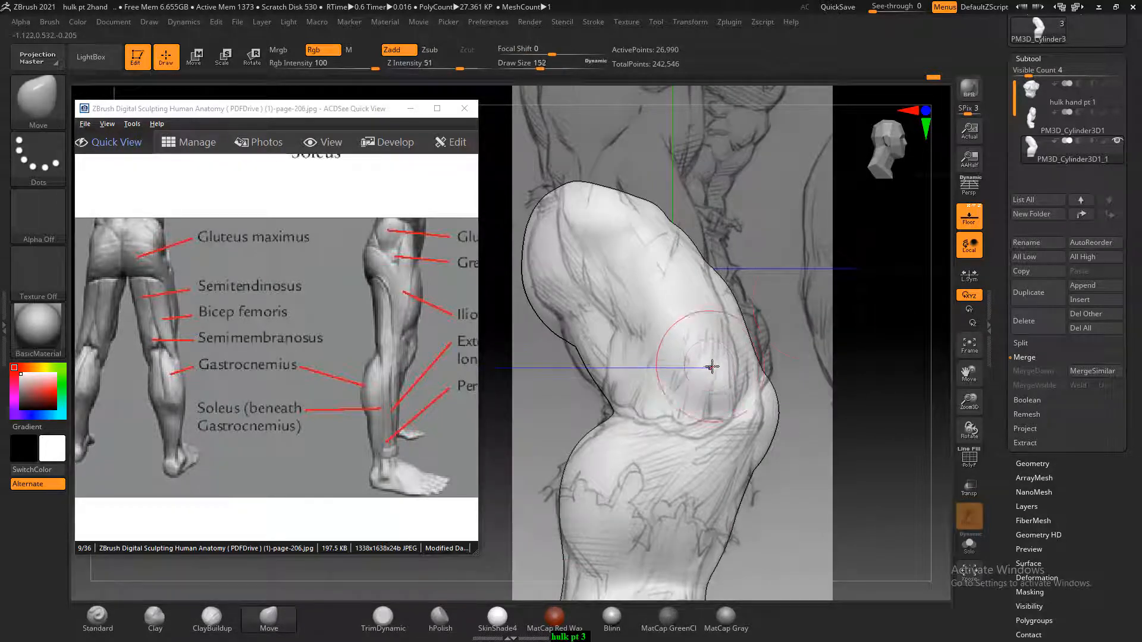
{"action": "key", "text": "bracketright"}
{"action": "left_click", "coordinate": [969, 218]}
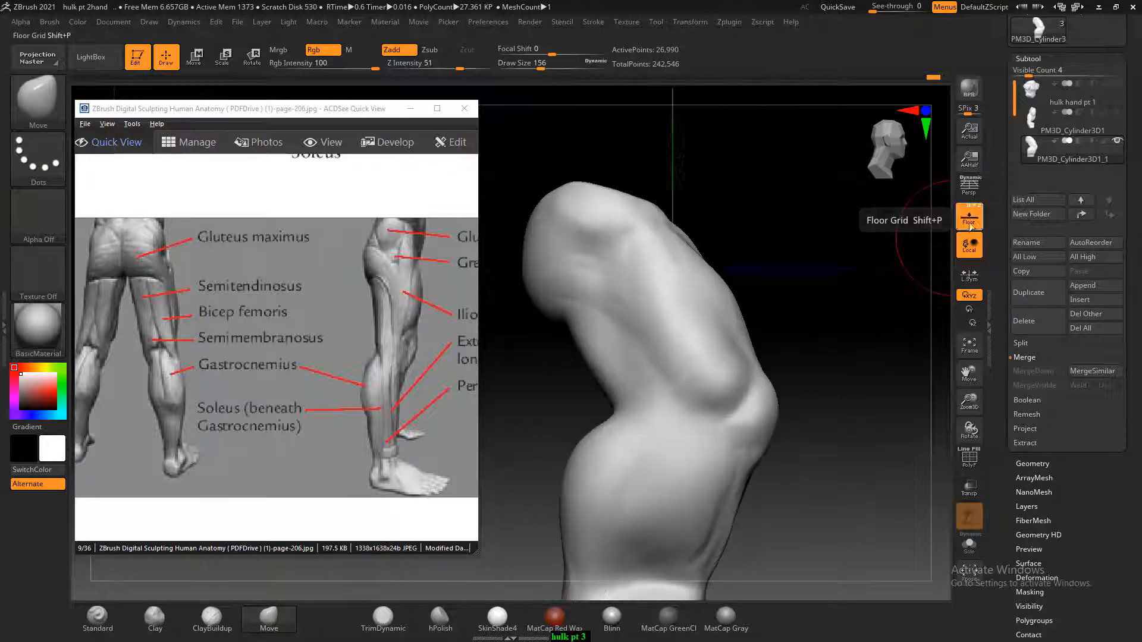
{"action": "left_click", "coordinate": [968, 218]}
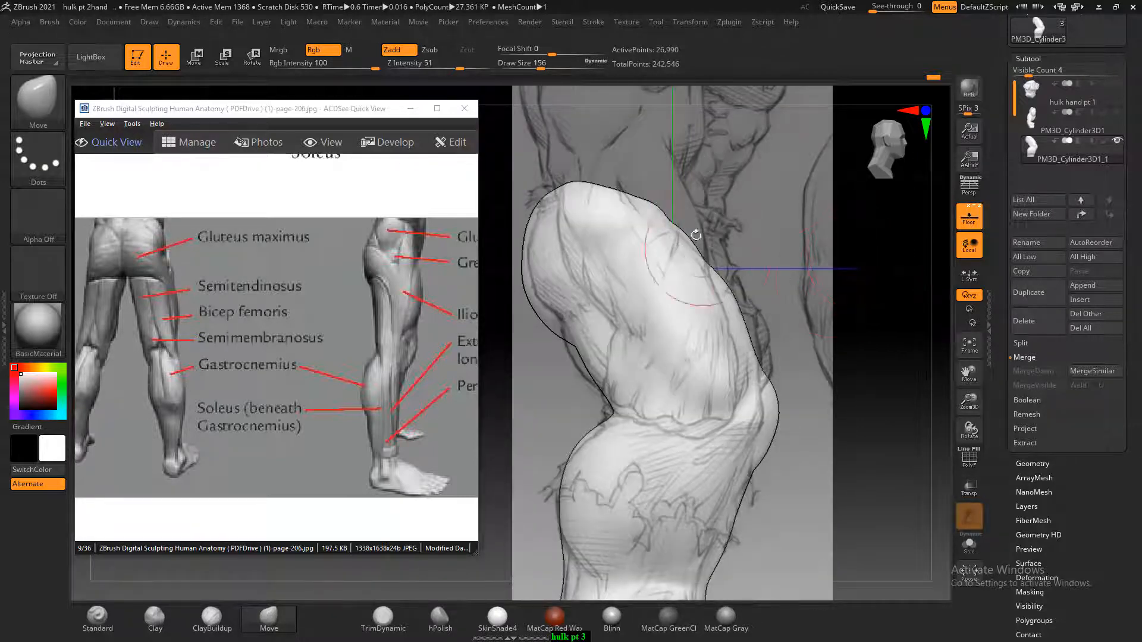
{"action": "key", "text": "bracketright"}
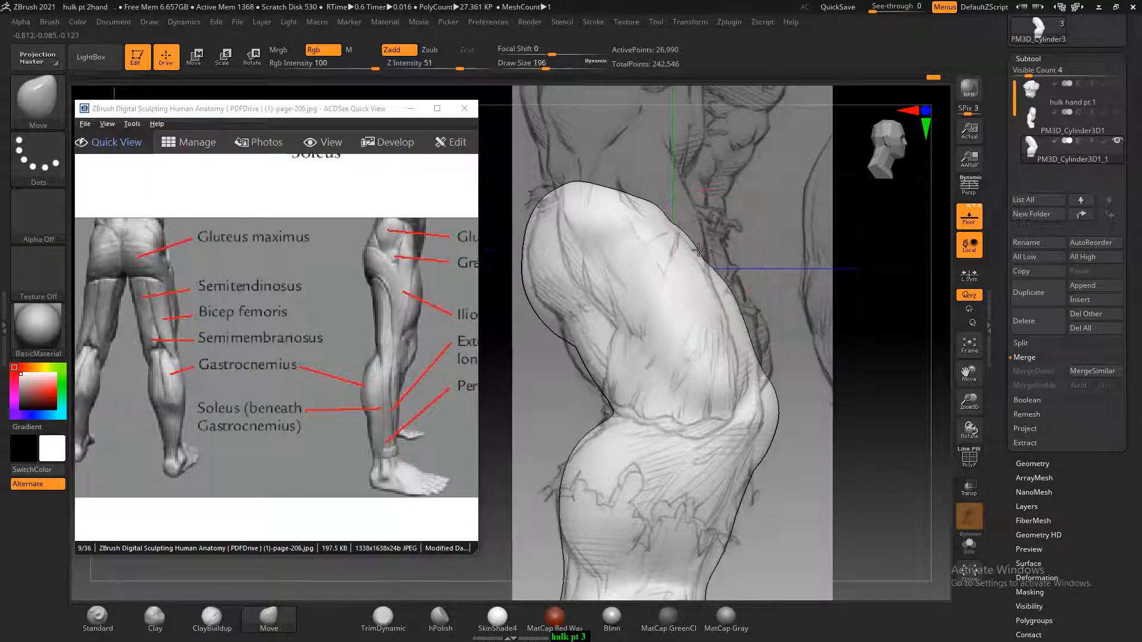
{"action": "key", "text": "bracketright"}
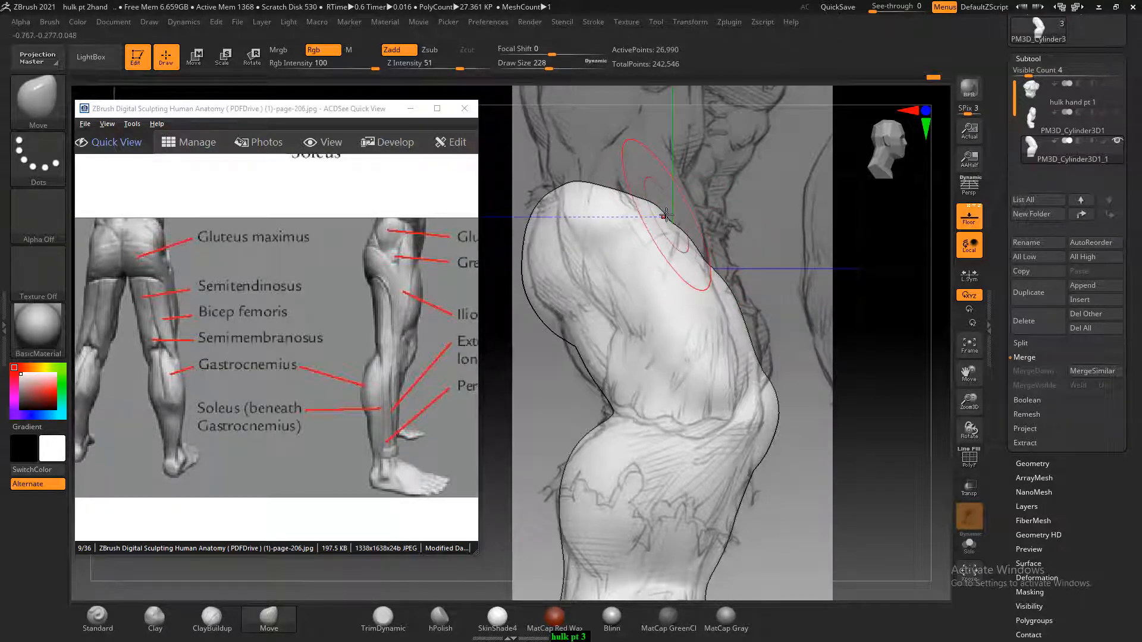
{"action": "key", "text": "bracketright"}
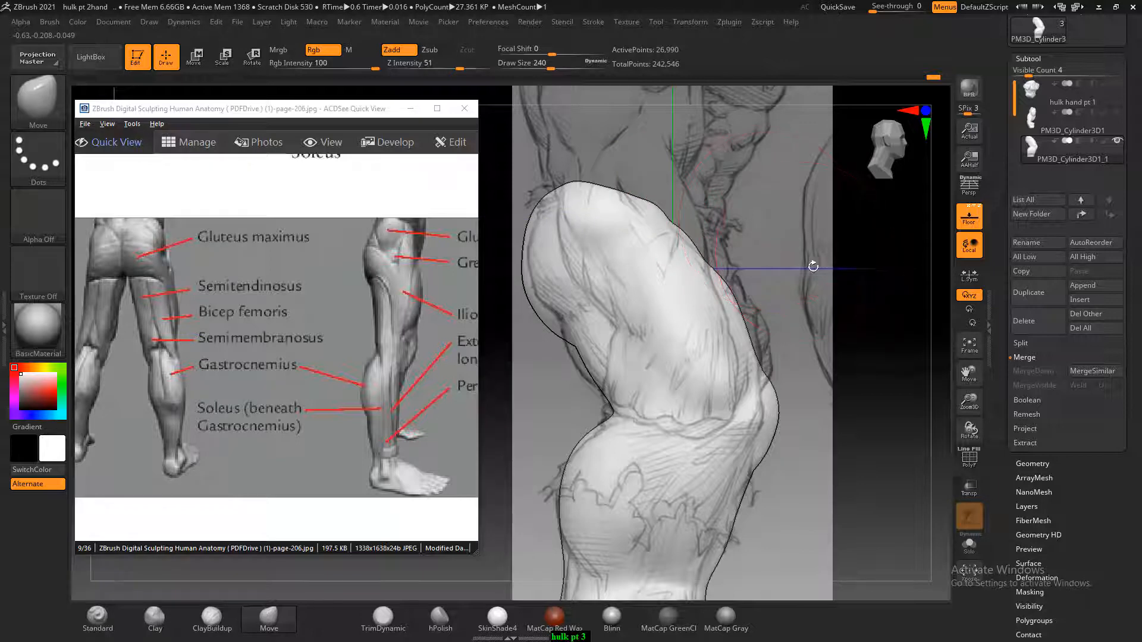
{"action": "left_click_drag", "start_coordinate": [662, 241], "coordinate": [666, 229]}
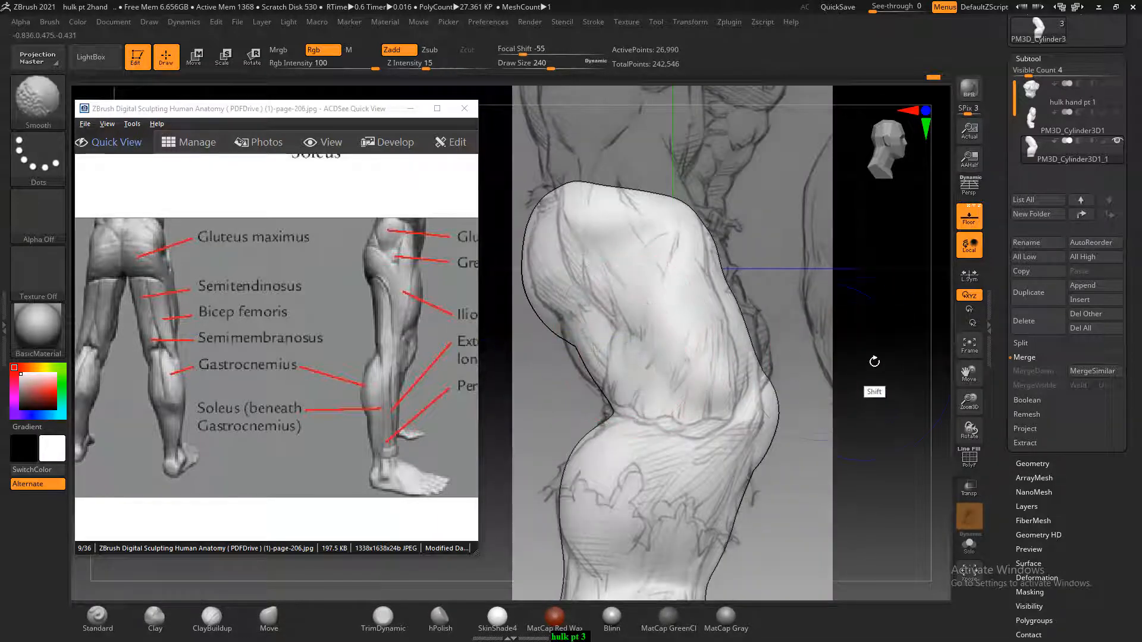
Match the rear thigh, front thigh and knee contours to the reference drawing with the Move brush at Draw Size 240, and hide the drawing
{"action": "mouse_move", "coordinate": [569, 344]}
{"action": "left_mouse_down"}
{"action": "mouse_move", "coordinate": [553, 357]}
{"action": "mouse_move", "coordinate": [570, 361]}
{"action": "mouse_move", "coordinate": [530, 372]}
{"action": "mouse_move", "coordinate": [606, 337]}
{"action": "left_mouse_up"}
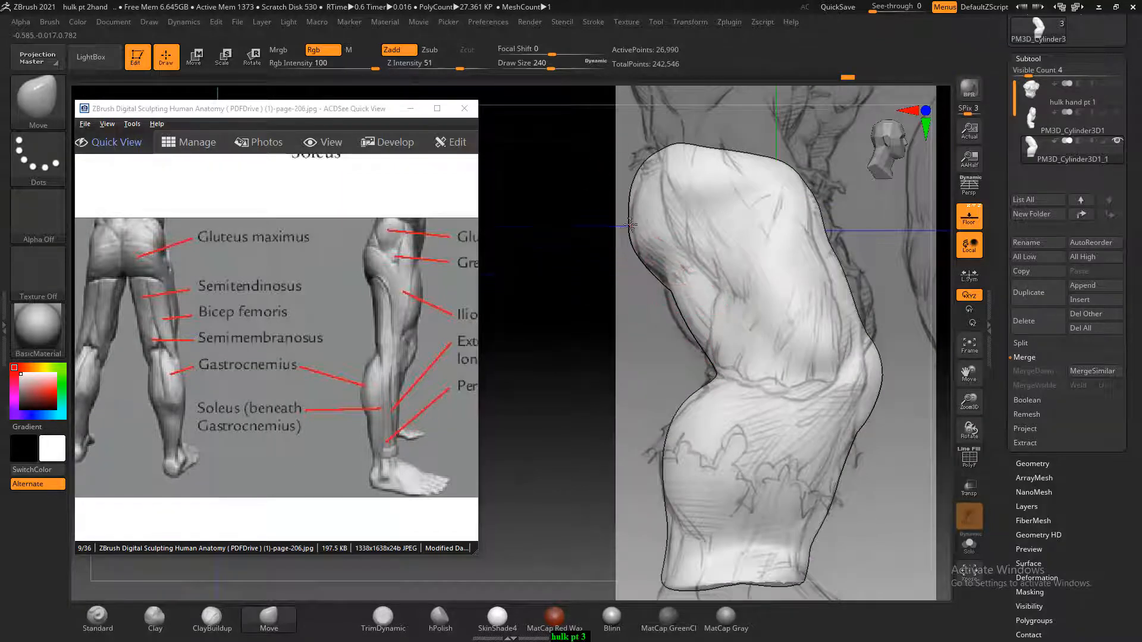
{"action": "left_click_drag", "start_coordinate": [800, 191], "coordinate": [818, 197]}
{"action": "left_click_drag", "start_coordinate": [825, 248], "coordinate": [844, 264]}
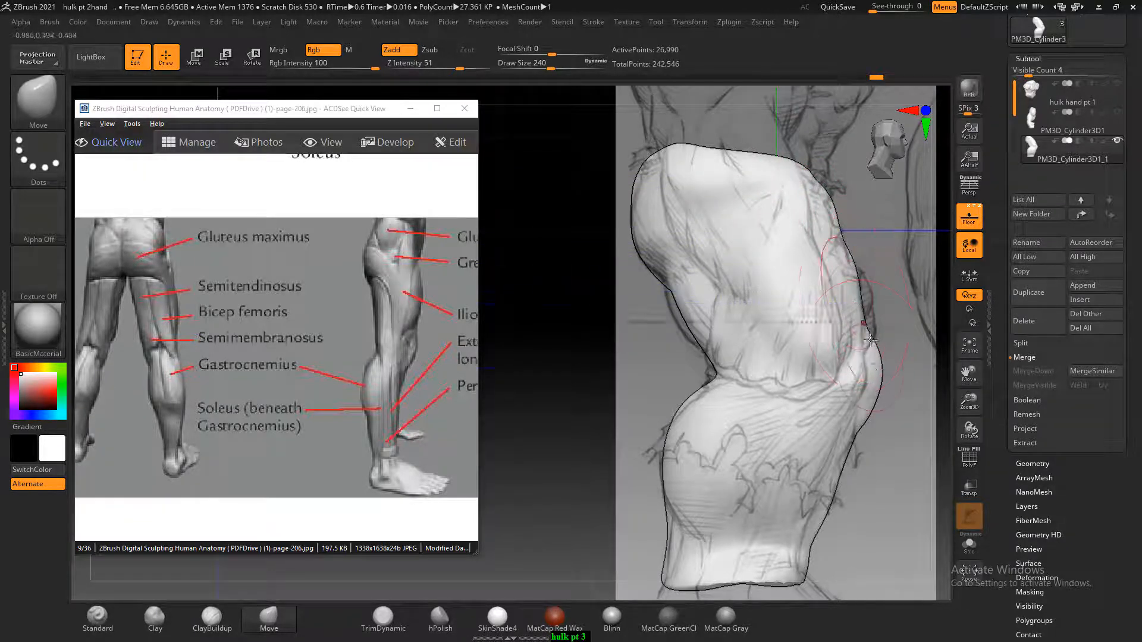
{"action": "left_click_drag", "start_coordinate": [871, 375], "coordinate": [852, 389]}
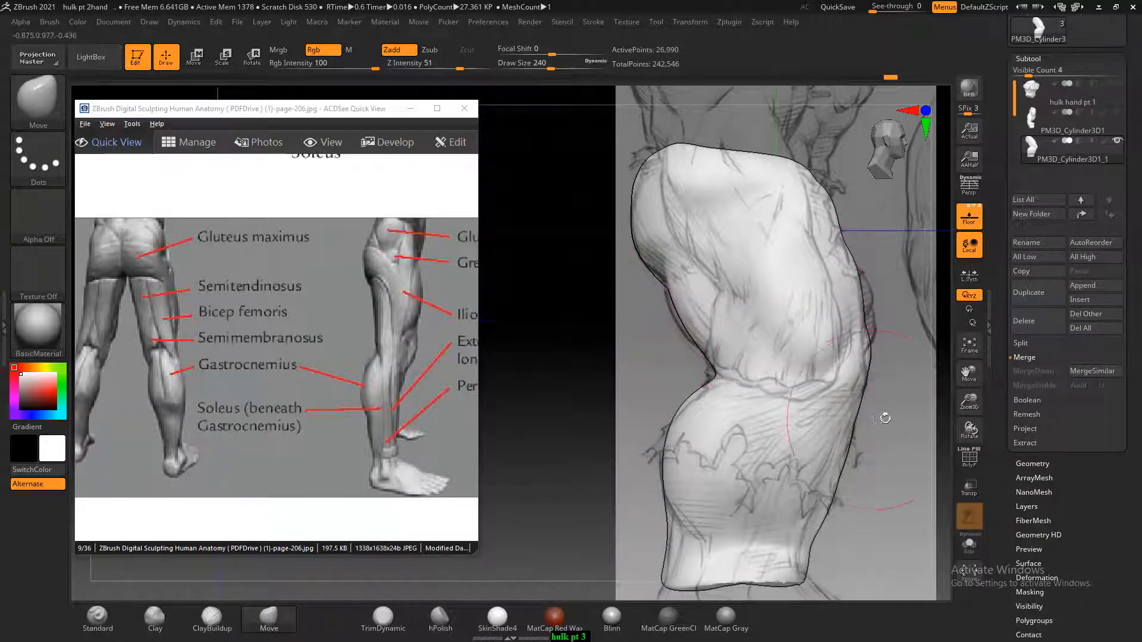
{"action": "mouse_move", "coordinate": [884, 416]}
{"action": "left_mouse_down"}
{"action": "mouse_move", "coordinate": [908, 398]}
{"action": "mouse_move", "coordinate": [914, 371]}
{"action": "mouse_move", "coordinate": [761, 364]}
{"action": "left_mouse_up"}
{"action": "key", "text": "shift+p"}
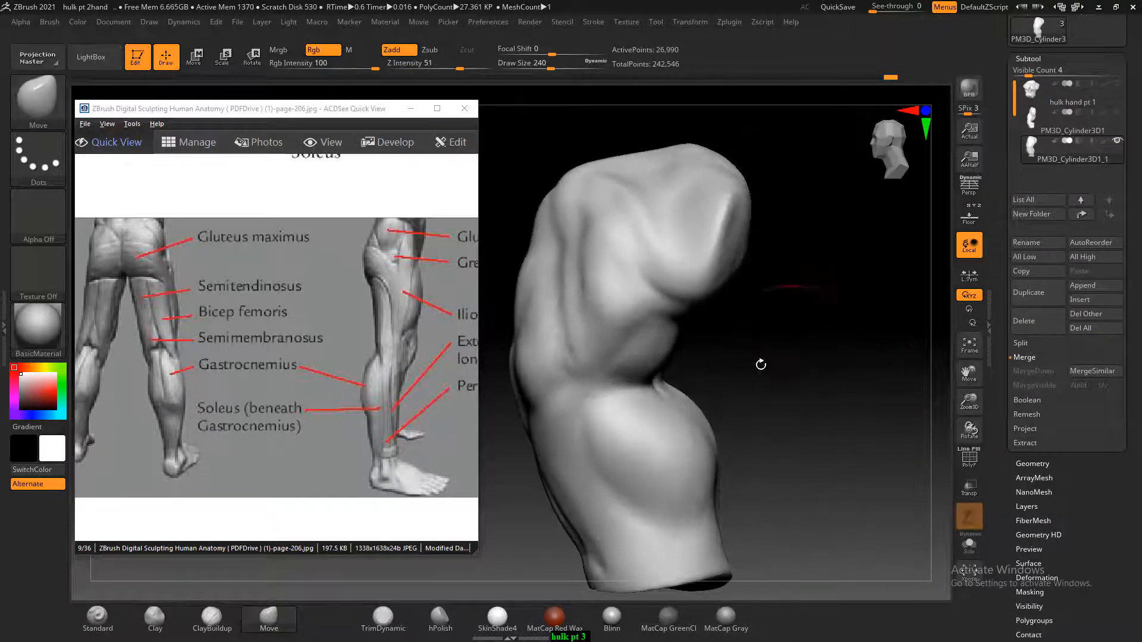
Reshape the upper thigh and the upper part of the buttock with the Move brush at Draw Size 240
{"action": "left_click_drag", "start_coordinate": [581, 284], "coordinate": [563, 259]}
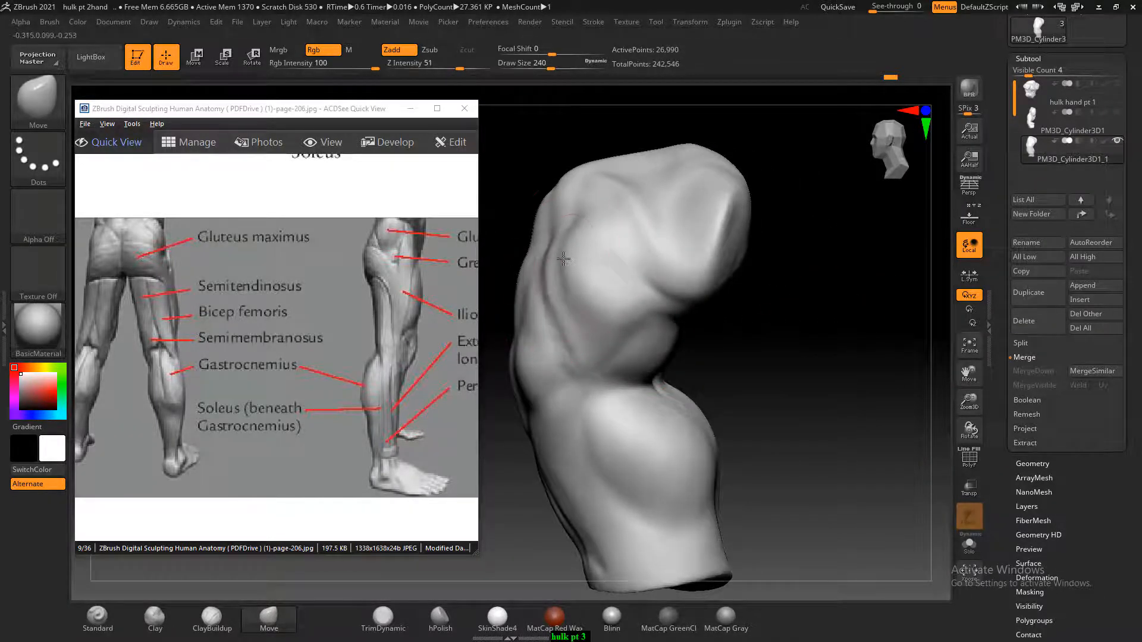
{"action": "left_click_drag", "start_coordinate": [752, 352], "coordinate": [796, 333]}
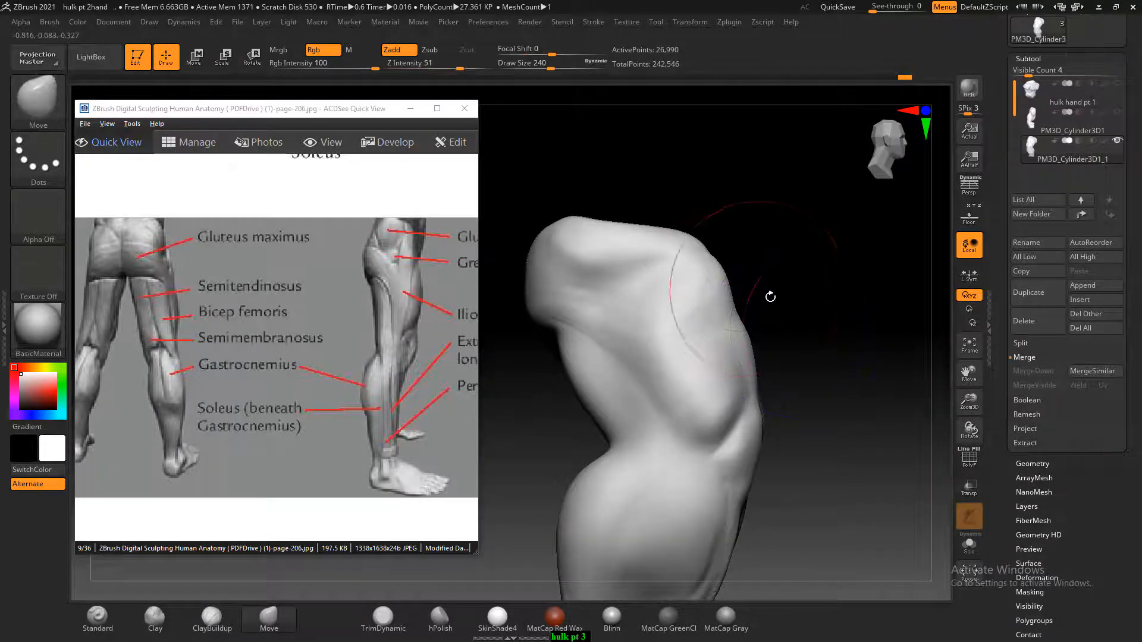
{"action": "left_click_drag", "start_coordinate": [791, 284], "coordinate": [825, 287]}
{"action": "left_click_drag", "start_coordinate": [761, 236], "coordinate": [740, 264]}
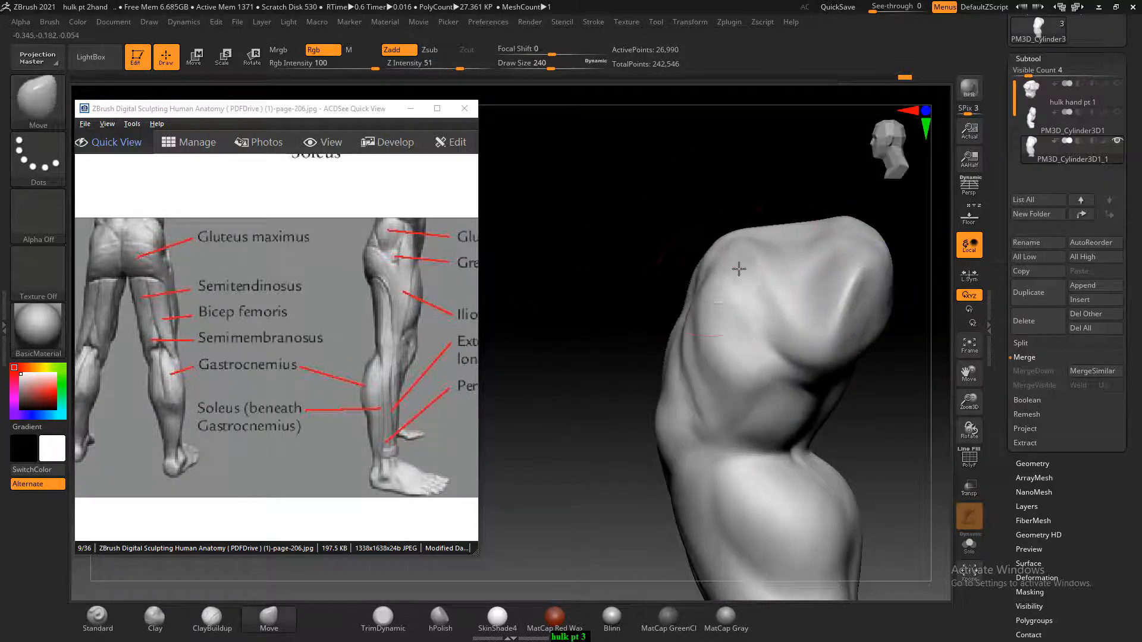
{"action": "mouse_move", "coordinate": [774, 338]}
{"action": "left_mouse_down"}
{"action": "mouse_move", "coordinate": [793, 311]}
{"action": "mouse_move", "coordinate": [790, 285]}
{"action": "left_mouse_up"}
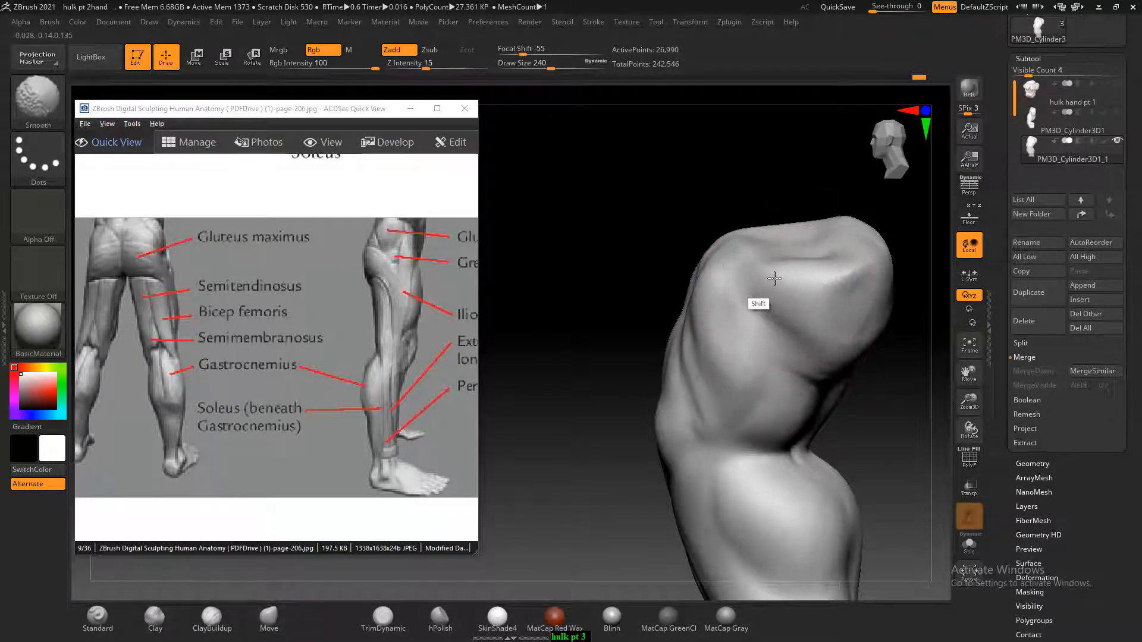
Decline turning on Sticky Keys and return to sculpting the leg
{"action": "key", "text": "shift"}
{"action": "key", "text": "shift"}
{"action": "key", "text": "shift"}
{"action": "key", "text": "shift"}
{"action": "key", "text": "shift"}
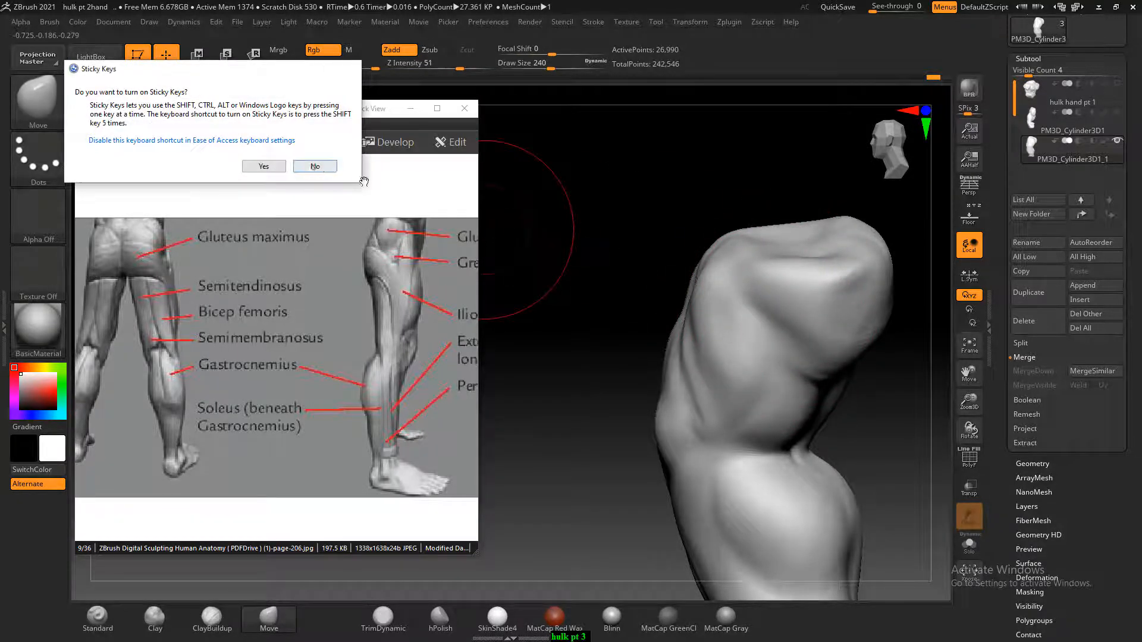
{"action": "left_click", "coordinate": [314, 166]}
Show the reference drawing behind the leg and compare the side and front outlines with it
{"action": "mouse_move", "coordinate": [600, 137]}
{"action": "left_mouse_down"}
{"action": "mouse_move", "coordinate": [683, 132]}
{"action": "mouse_move", "coordinate": [815, 208]}
{"action": "left_mouse_up"}
{"action": "mouse_move", "coordinate": [808, 284]}
{"action": "left_mouse_down"}
{"action": "mouse_move", "coordinate": [882, 319]}
{"action": "mouse_move", "coordinate": [903, 314]}
{"action": "mouse_move", "coordinate": [779, 312]}
{"action": "left_mouse_up"}
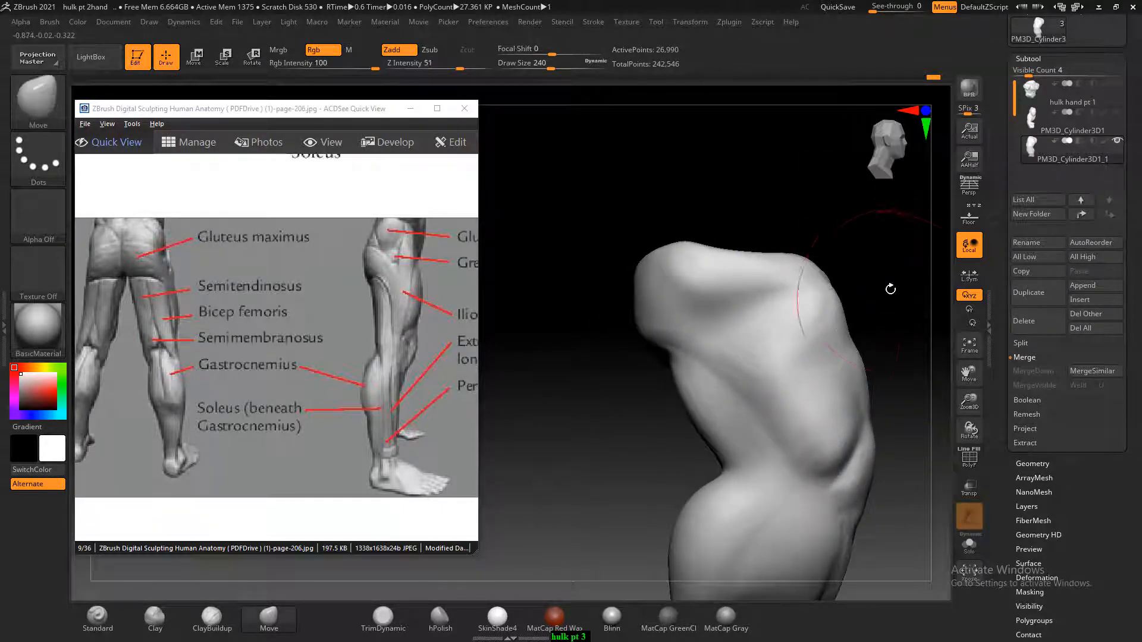
{"action": "mouse_move", "coordinate": [890, 288]}
{"action": "left_mouse_down"}
{"action": "mouse_move", "coordinate": [811, 216]}
{"action": "mouse_move", "coordinate": [876, 250]}
{"action": "mouse_move", "coordinate": [904, 249]}
{"action": "left_mouse_up"}
{"action": "left_click", "coordinate": [975, 219]}
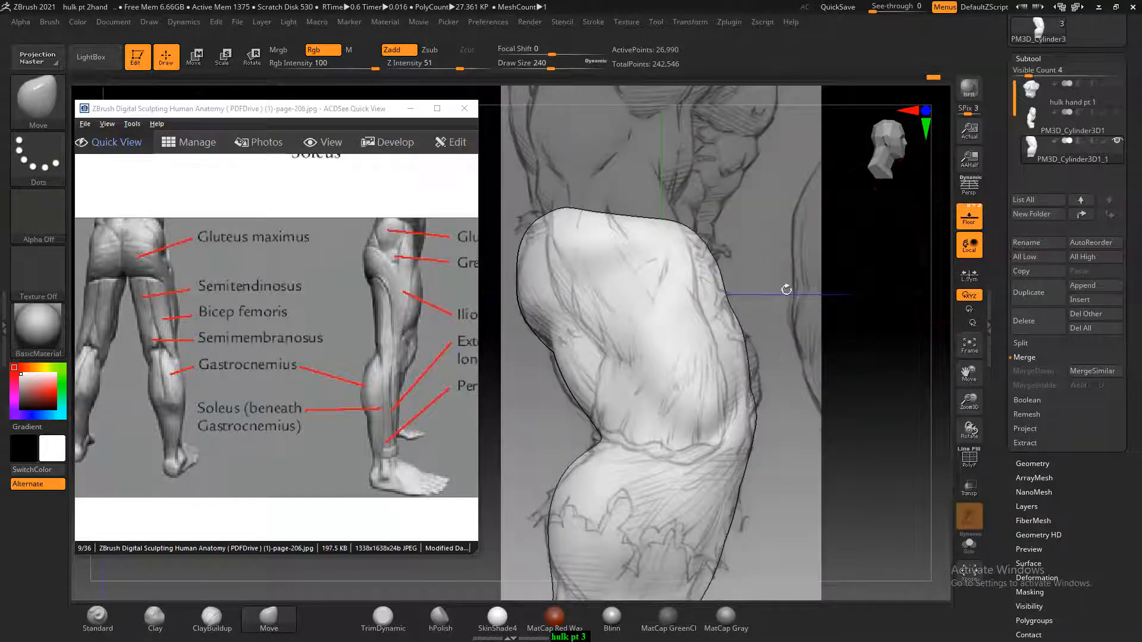
{"action": "left_click_drag", "start_coordinate": [760, 255], "coordinate": [791, 300]}
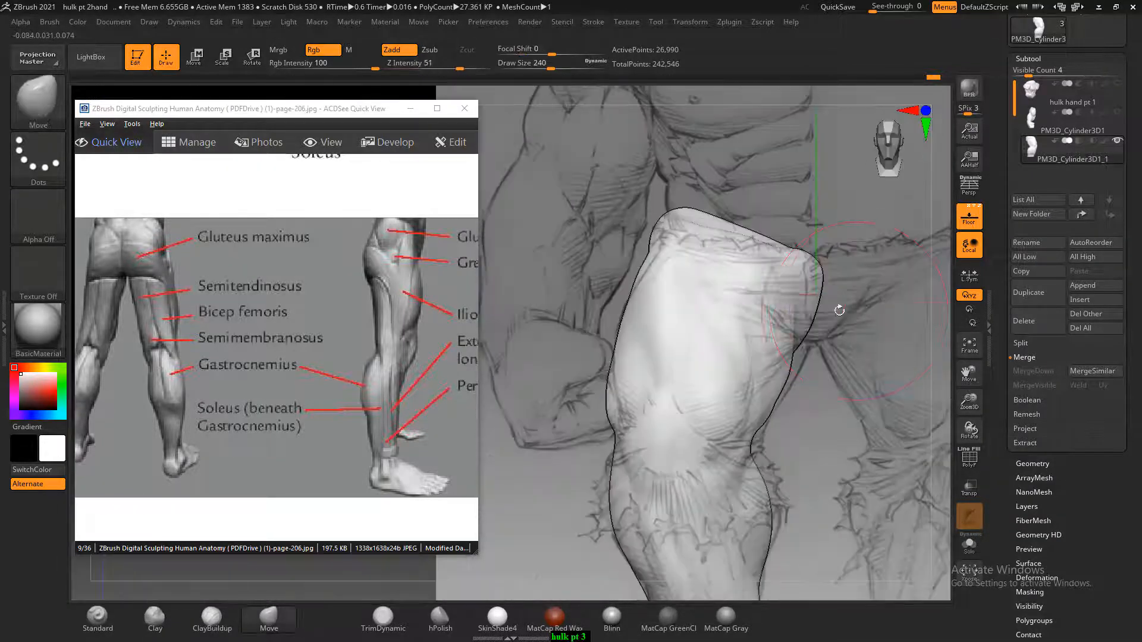
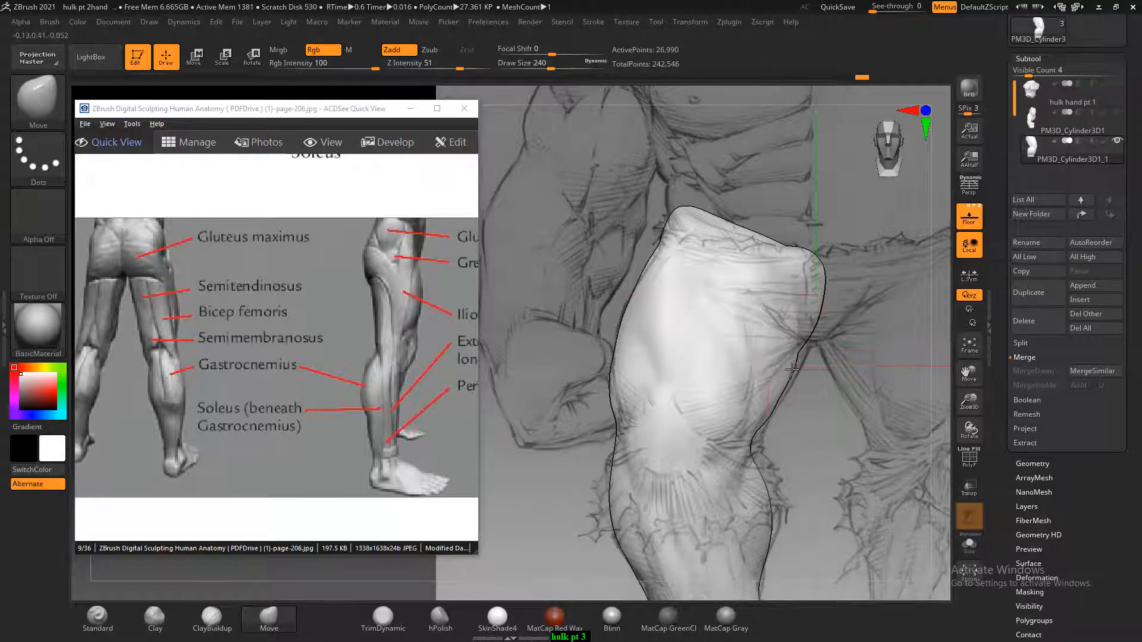
Hide the reference drawing and smooth the upper front of the thigh at Draw Size 148
{"action": "left_click", "coordinate": [968, 219]}
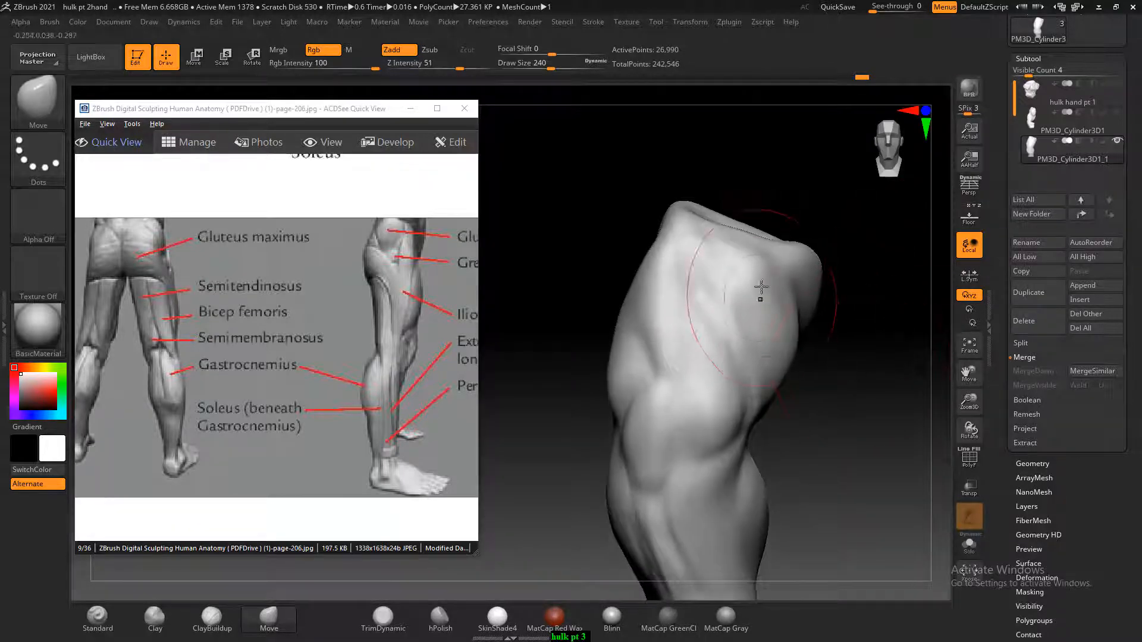
{"action": "key", "text": "bracketleft"}
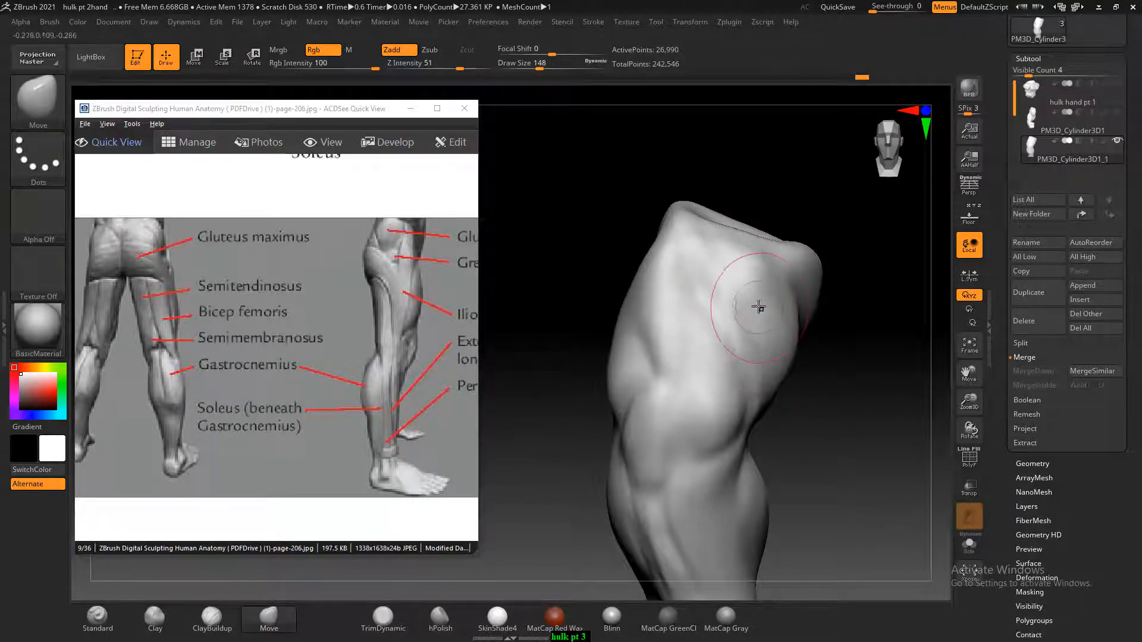
{"action": "key", "text": "shift"}
{"action": "left_click_drag", "start_coordinate": [761, 292], "coordinate": [759, 324], "text": "shift"}
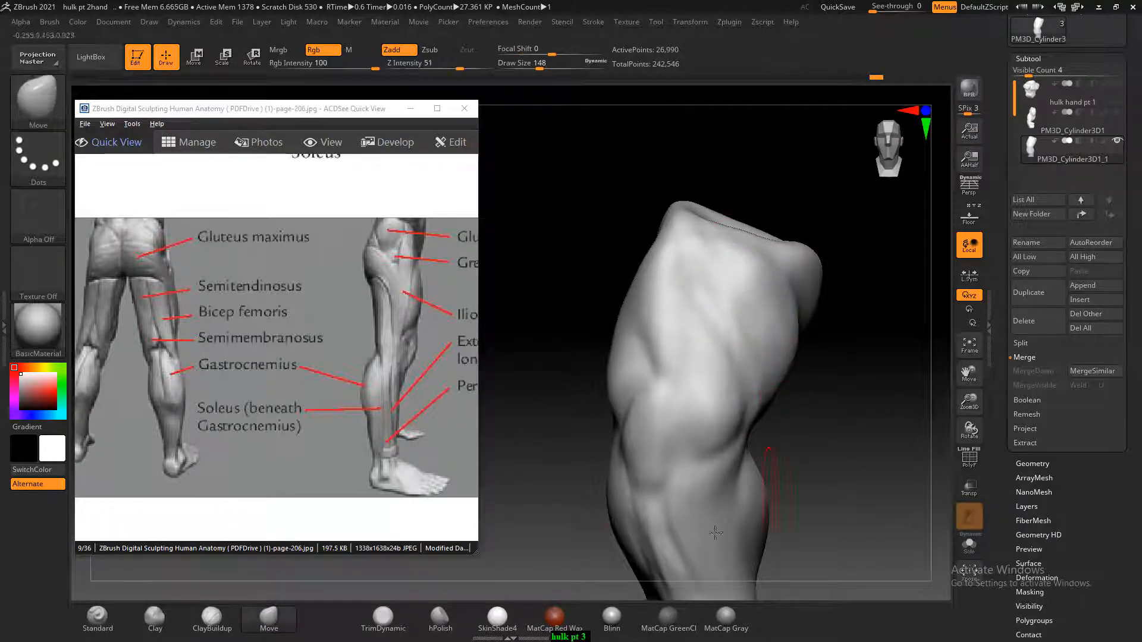
Build up the front thigh muscle above the knee with the ClayBuildup brush at Draw Size 64 and smooth it
{"action": "left_click", "coordinate": [211, 618]}
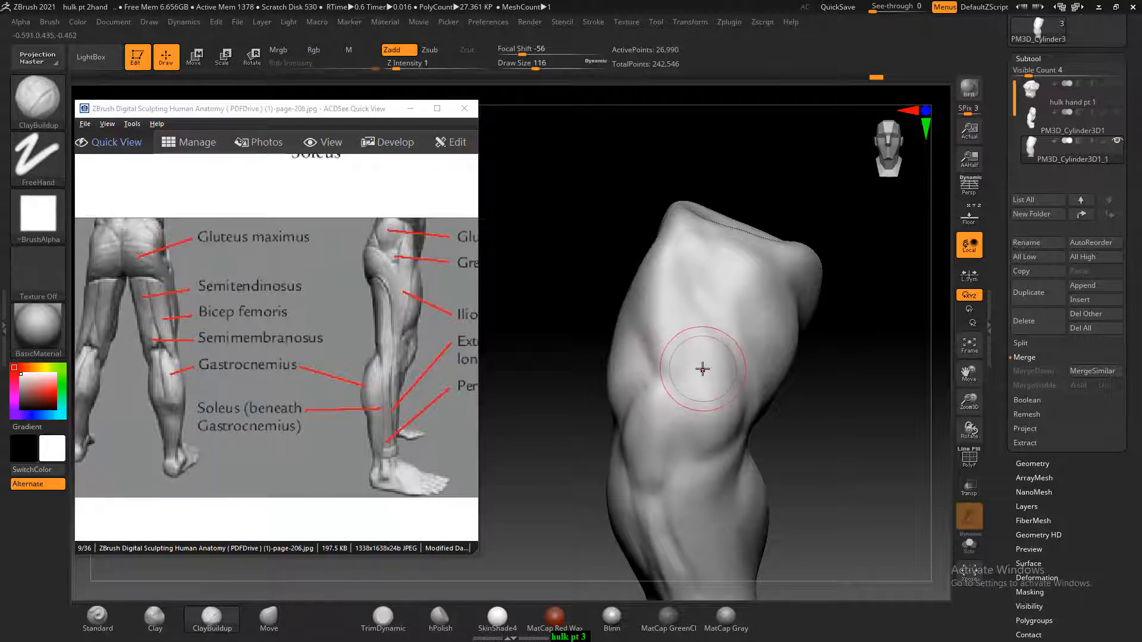
{"action": "left_click_drag", "start_coordinate": [840, 357], "coordinate": [828, 371]}
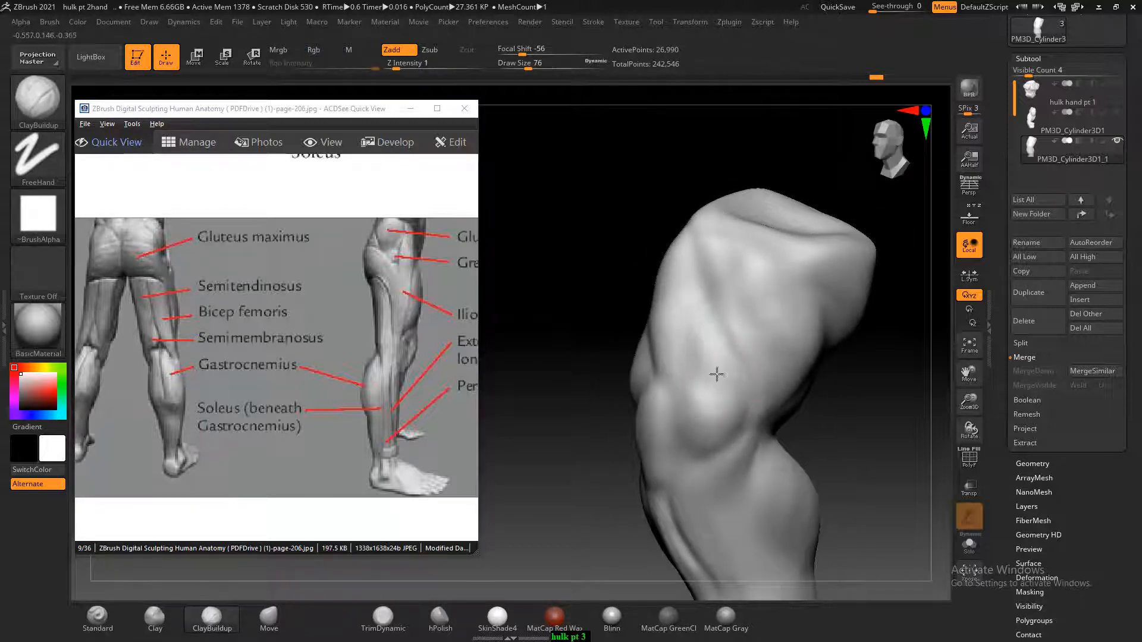
{"action": "key", "text": "bracketleft"}
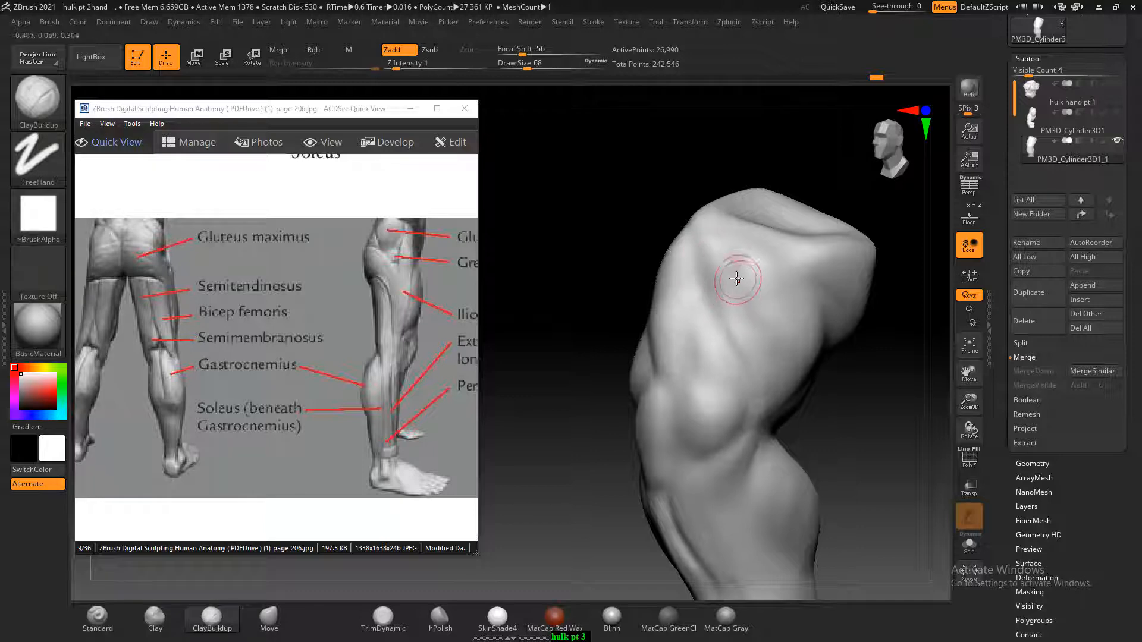
{"action": "key", "text": "bracketleft"}
{"action": "key", "text": "shift"}
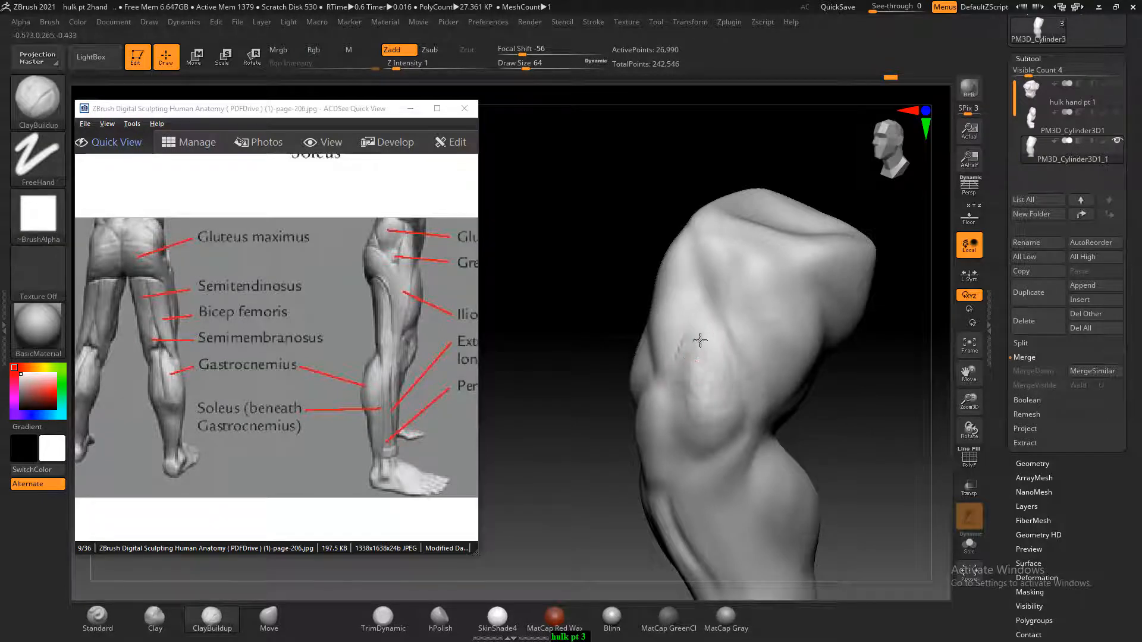
{"action": "key", "text": "shift"}
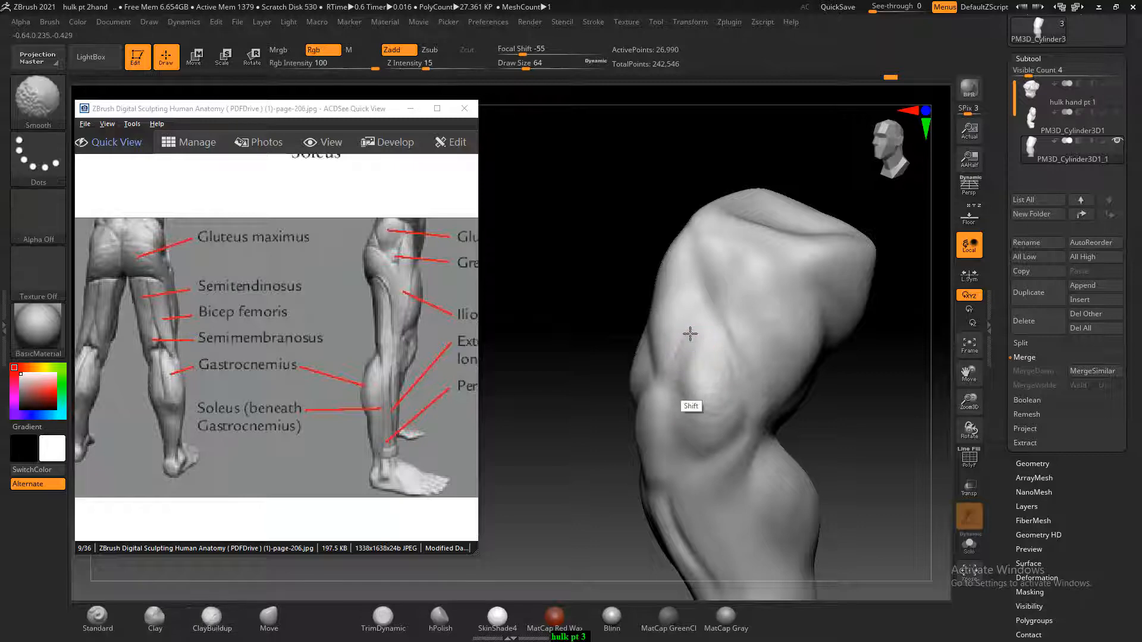
{"action": "left_click_drag", "start_coordinate": [689, 334], "coordinate": [708, 339], "text": "shift"}
{"action": "mouse_move", "coordinate": [811, 375]}
{"action": "left_mouse_down"}
{"action": "mouse_move", "coordinate": [854, 372]}
{"action": "mouse_move", "coordinate": [824, 387]}
{"action": "left_mouse_up"}
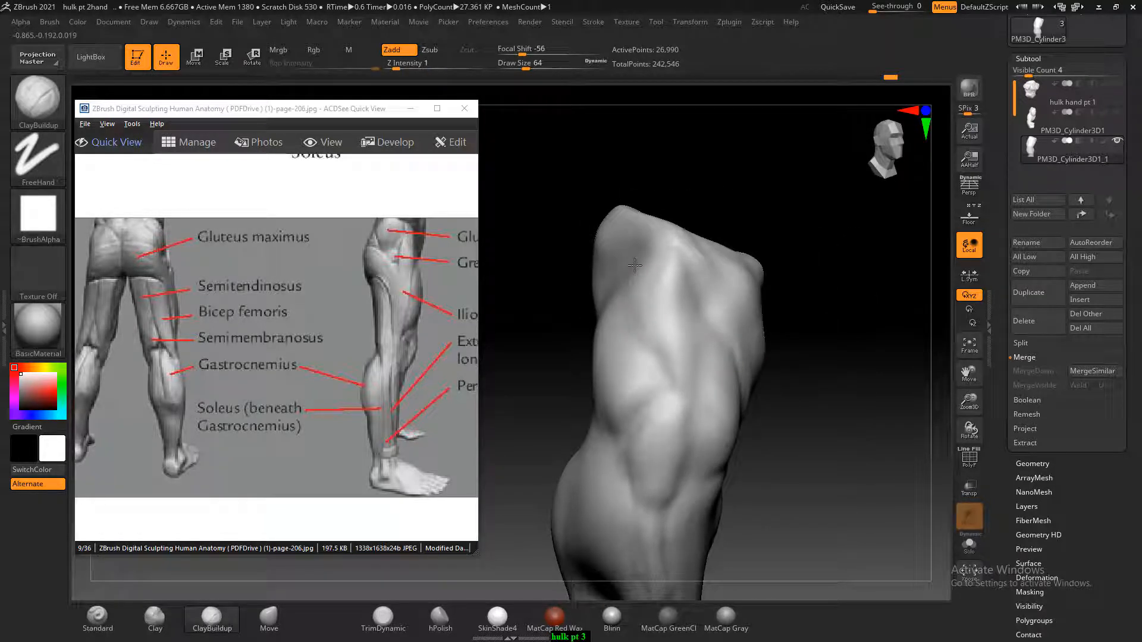
Shape the outer thigh muscle below the hip with the ClayBuildup brush at Draw Size 124 and smooth the strokes
{"action": "mouse_move", "coordinate": [791, 342]}
{"action": "left_mouse_down"}
{"action": "mouse_move", "coordinate": [823, 342]}
{"action": "mouse_move", "coordinate": [744, 400]}
{"action": "left_mouse_up"}
{"action": "key", "text": "bracketright"}
{"action": "key", "text": "bracketright"}
{"action": "key", "text": "bracketright"}
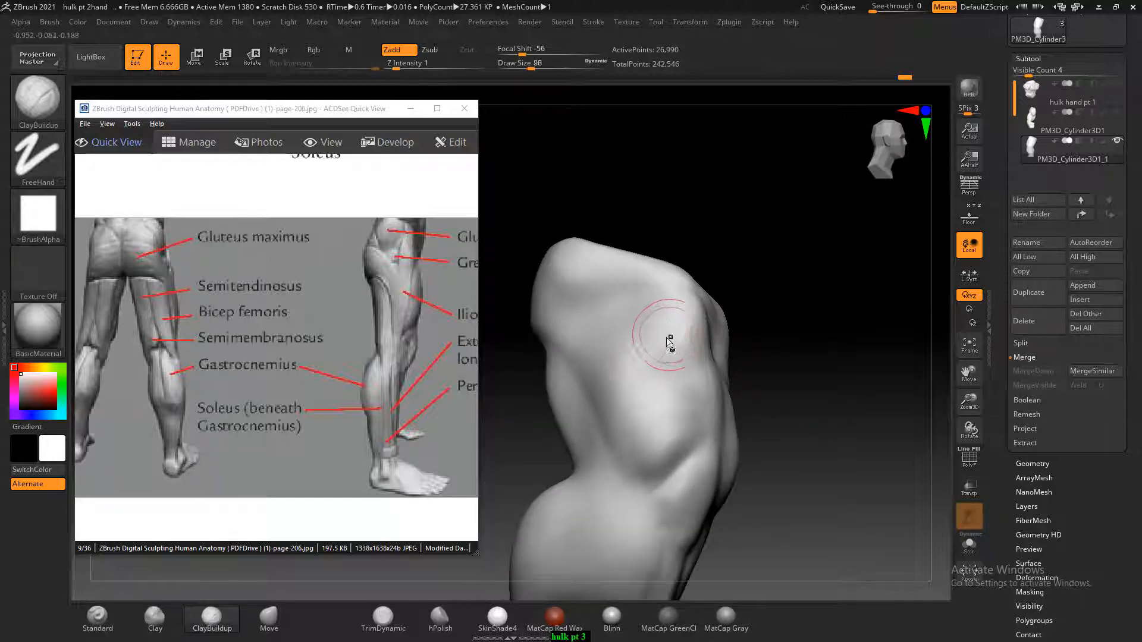
{"action": "left_click_drag", "start_coordinate": [800, 334], "coordinate": [837, 336]}
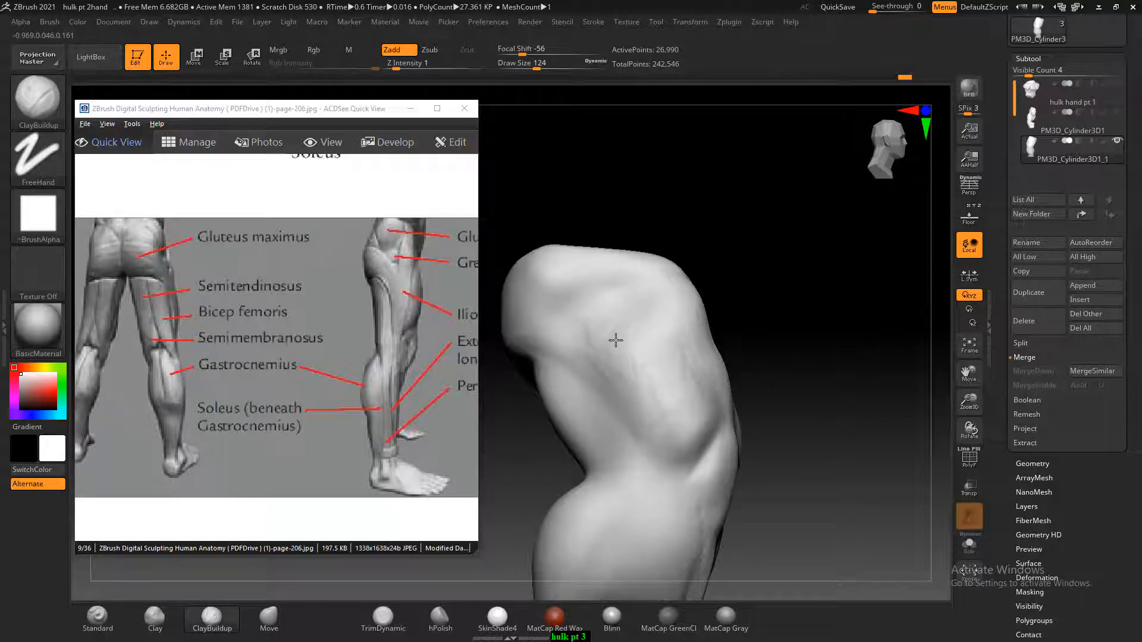
{"action": "left_click_drag", "start_coordinate": [616, 340], "coordinate": [617, 393]}
{"action": "key", "text": "shift"}
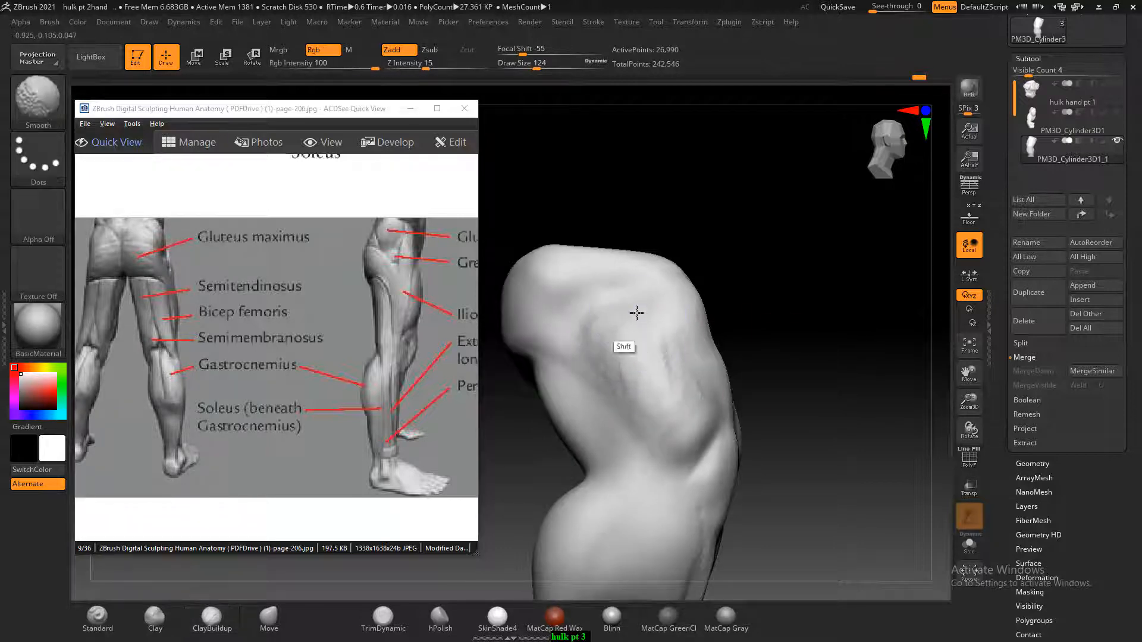
{"action": "left_click_drag", "start_coordinate": [773, 330], "coordinate": [832, 348]}
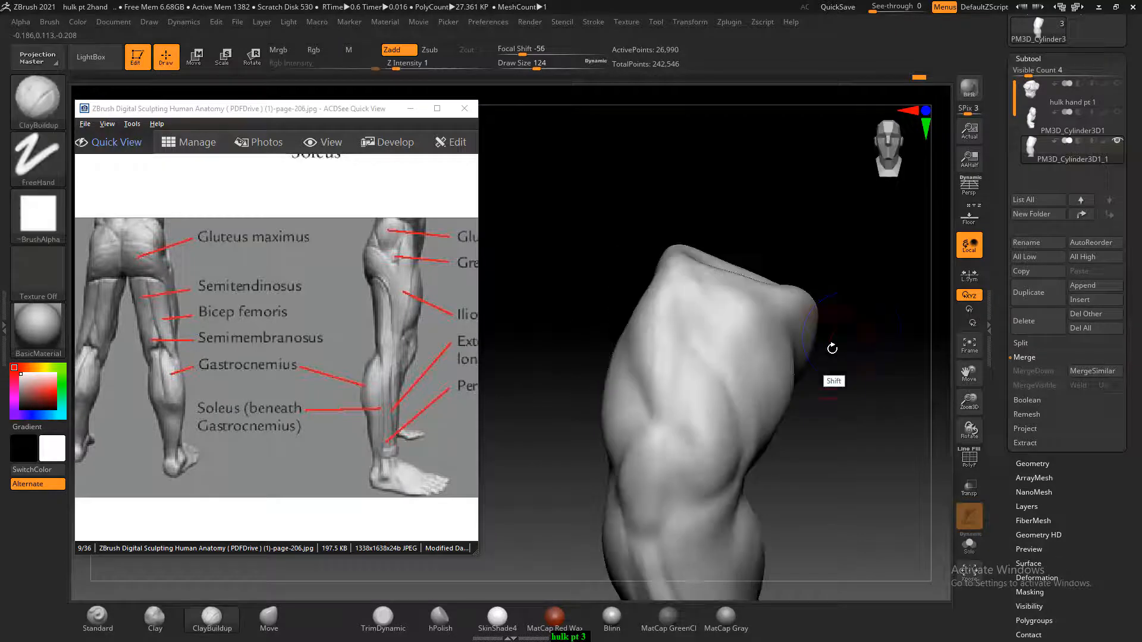
Define the boundary between the buttock and the outer thigh with the ClayBuildup brush at Draw Size 124 and soften it
{"action": "left_click_drag", "start_coordinate": [873, 407], "coordinate": [876, 440]}
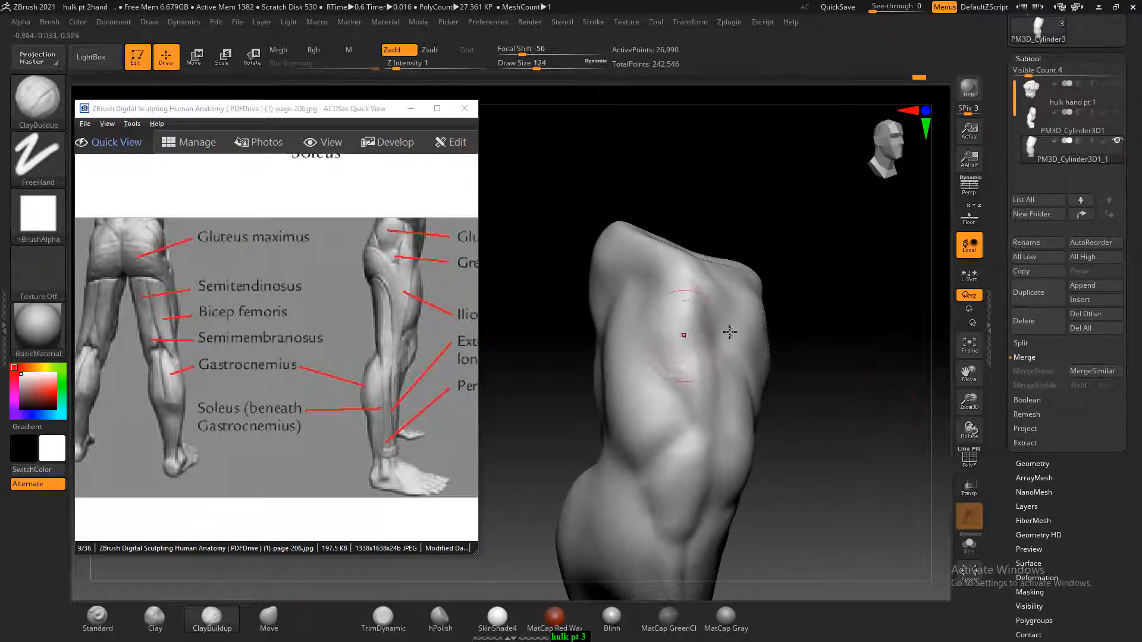
{"action": "mouse_move", "coordinate": [730, 332]}
{"action": "left_mouse_down"}
{"action": "mouse_move", "coordinate": [713, 300]}
{"action": "mouse_move", "coordinate": [554, 273]}
{"action": "left_mouse_up"}
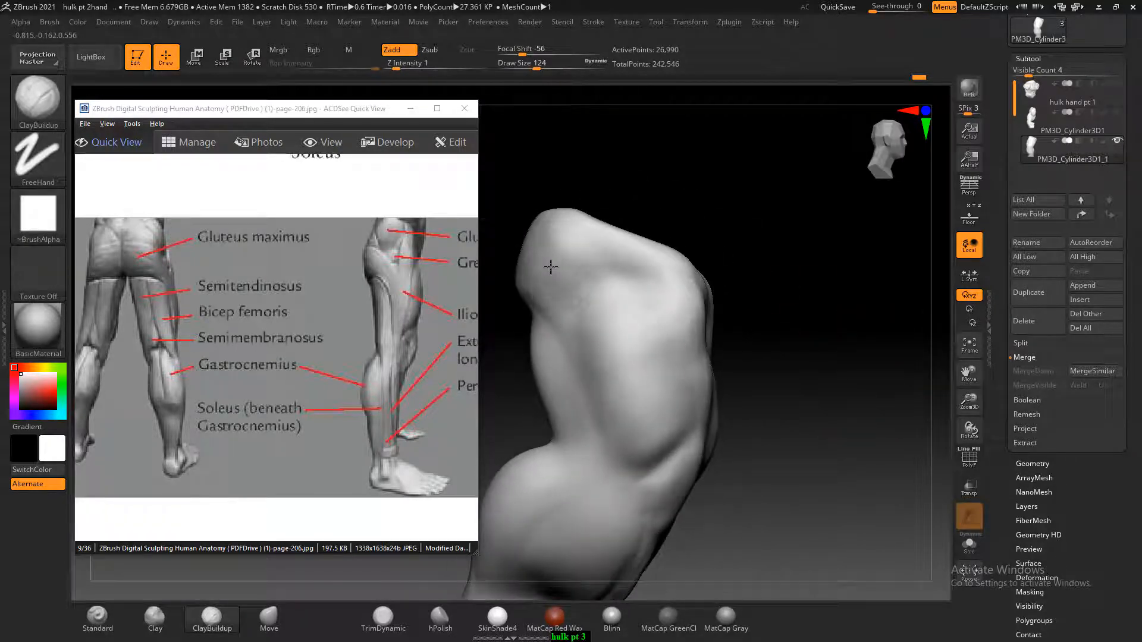
{"action": "left_click_drag", "start_coordinate": [625, 212], "coordinate": [719, 267]}
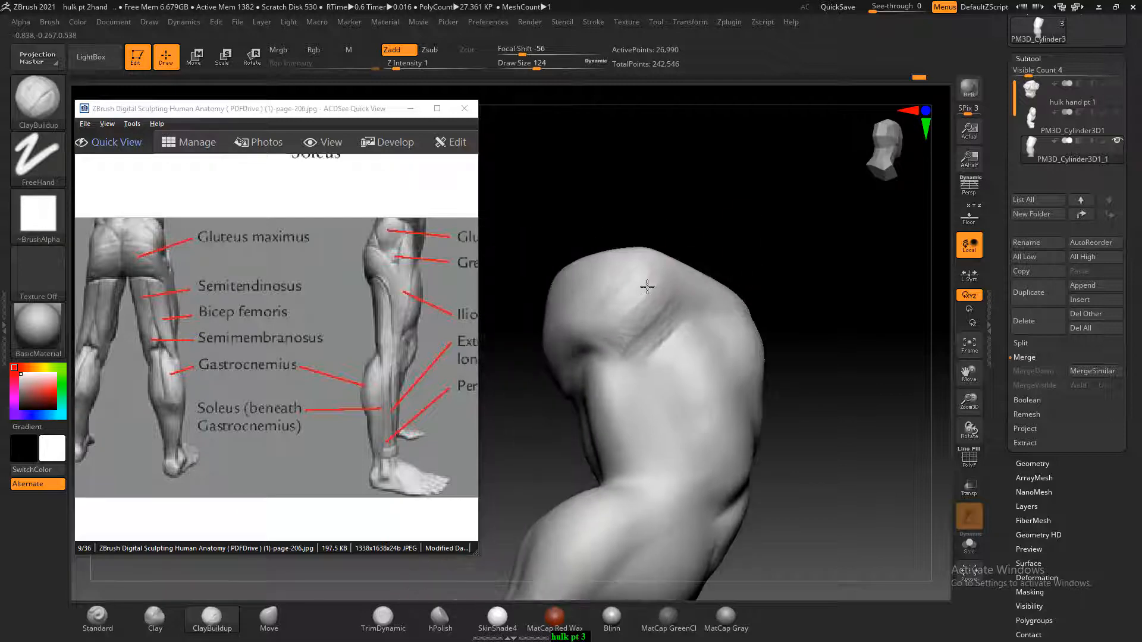
{"action": "key", "text": "shift"}
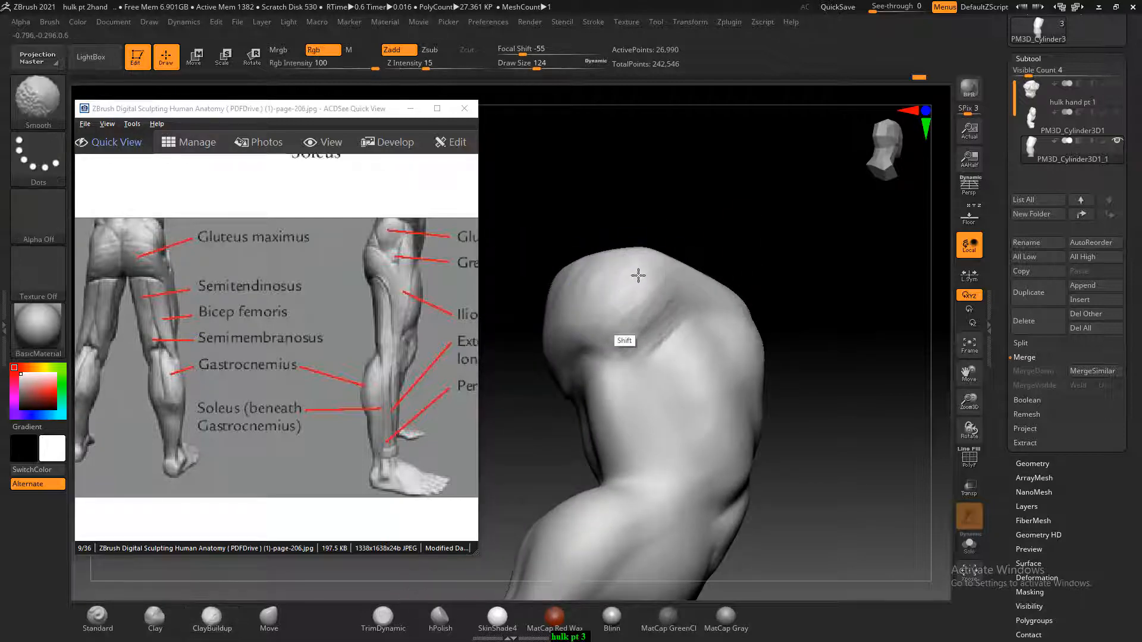
{"action": "left_click_drag", "start_coordinate": [638, 276], "coordinate": [659, 342], "text": "shift"}
{"action": "mouse_move", "coordinate": [645, 304]}
{"action": "left_mouse_down", "text": "shift"}
{"action": "mouse_move", "coordinate": [674, 317]}
{"action": "mouse_move", "coordinate": [564, 273]}
{"action": "mouse_move", "coordinate": [666, 313]}
{"action": "left_mouse_up", "text": "shift"}
{"action": "right_click_drag", "start_coordinate": [696, 416], "coordinate": [711, 413]}
{"action": "left_click_drag", "start_coordinate": [711, 412], "coordinate": [643, 416], "text": "shift"}
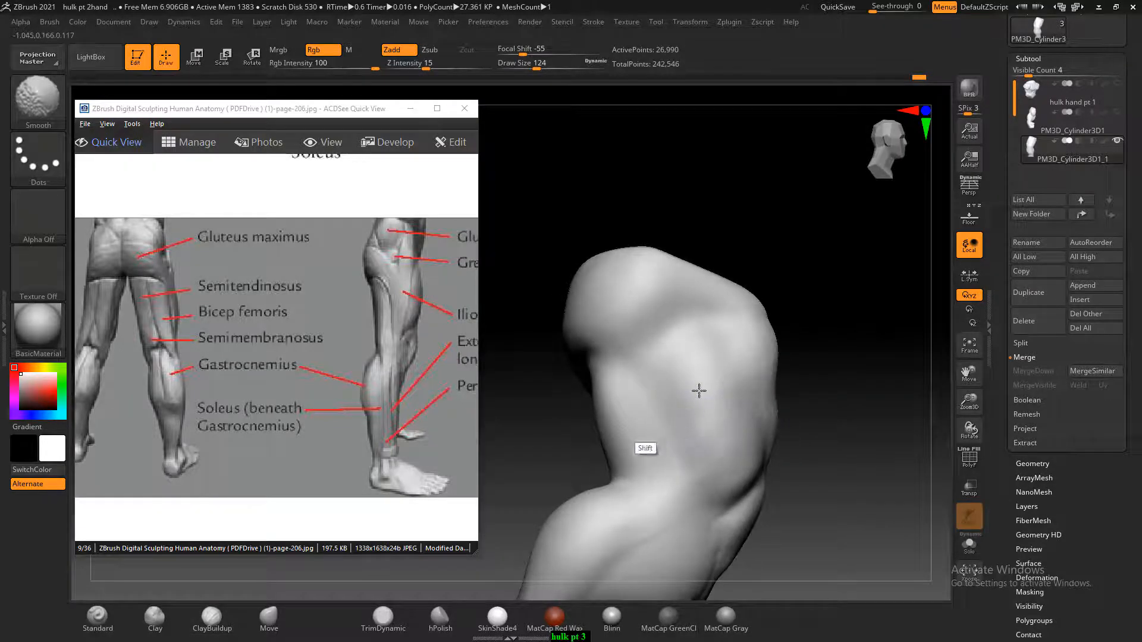
Smooth the outer thigh, refine the side of the hip with ClayBuildup at Draw Size 124, and decline turning on Sticky Keys
{"action": "left_click_drag", "start_coordinate": [698, 391], "coordinate": [679, 342], "text": "shift"}
{"action": "right_click_drag", "start_coordinate": [815, 241], "coordinate": [724, 297]}
{"action": "key", "text": "shift"}
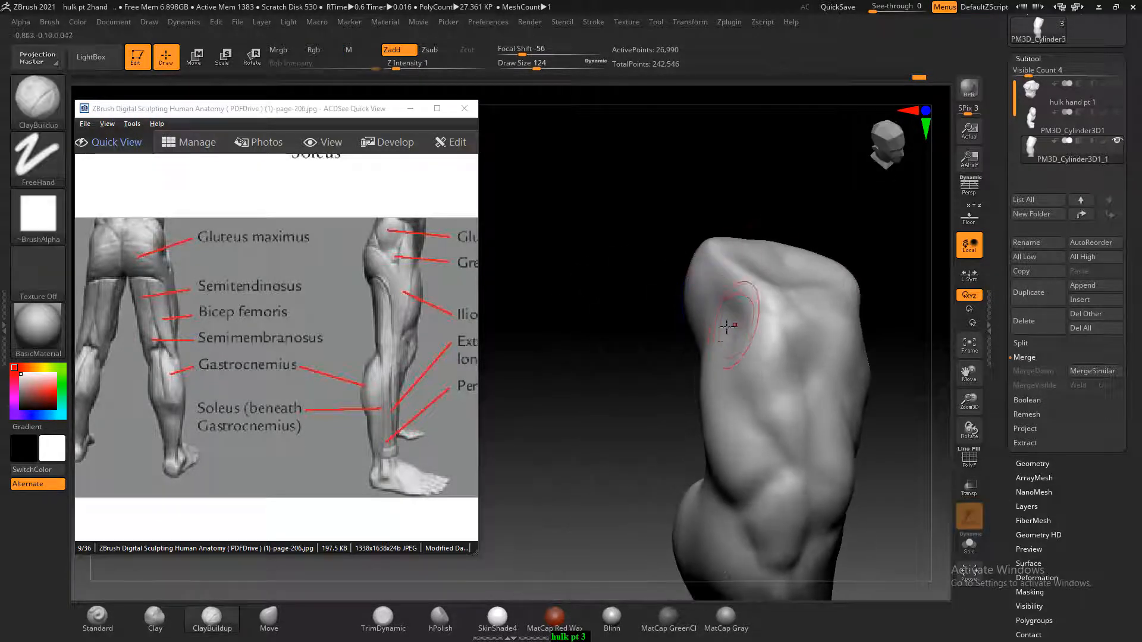
{"action": "mouse_move", "coordinate": [733, 311]}
{"action": "left_mouse_down"}
{"action": "mouse_move", "coordinate": [717, 409]}
{"action": "mouse_move", "coordinate": [730, 331]}
{"action": "left_mouse_up"}
{"action": "left_click_drag", "start_coordinate": [655, 370], "coordinate": [665, 377]}
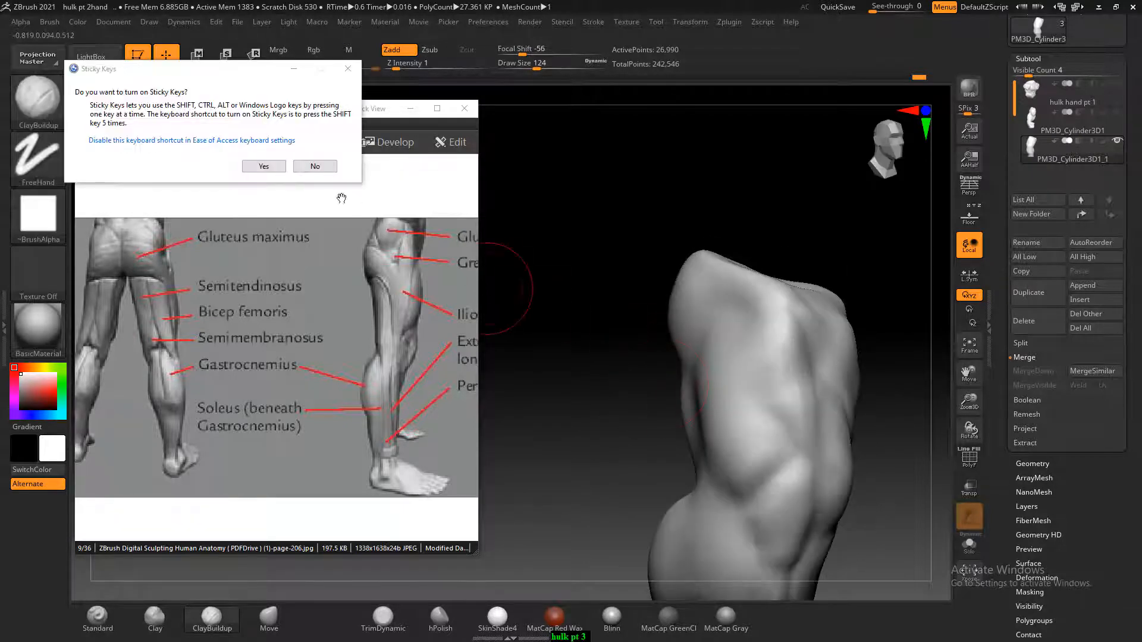
{"action": "left_click", "coordinate": [315, 166]}
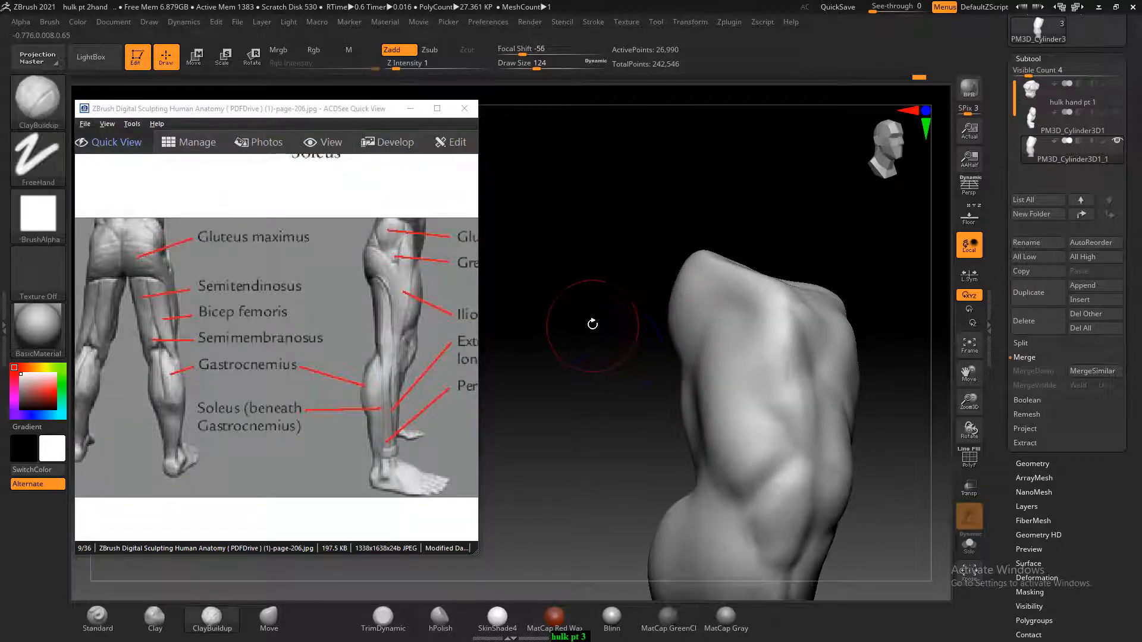
Check the hip and thigh forms from several sides and dismiss the repeated Sticky Keys request
{"action": "left_click_drag", "start_coordinate": [593, 324], "coordinate": [630, 339], "text": "shift"}
{"action": "left_click_drag", "start_coordinate": [586, 398], "coordinate": [513, 396]}
{"action": "mouse_move", "coordinate": [704, 339]}
{"action": "left_mouse_down", "text": "shift"}
{"action": "mouse_move", "coordinate": [677, 297]}
{"action": "mouse_move", "coordinate": [742, 356]}
{"action": "left_mouse_up", "text": "shift"}
{"action": "mouse_move", "coordinate": [850, 345]}
{"action": "left_mouse_down"}
{"action": "mouse_move", "coordinate": [887, 365]}
{"action": "mouse_move", "coordinate": [856, 403]}
{"action": "left_mouse_up"}
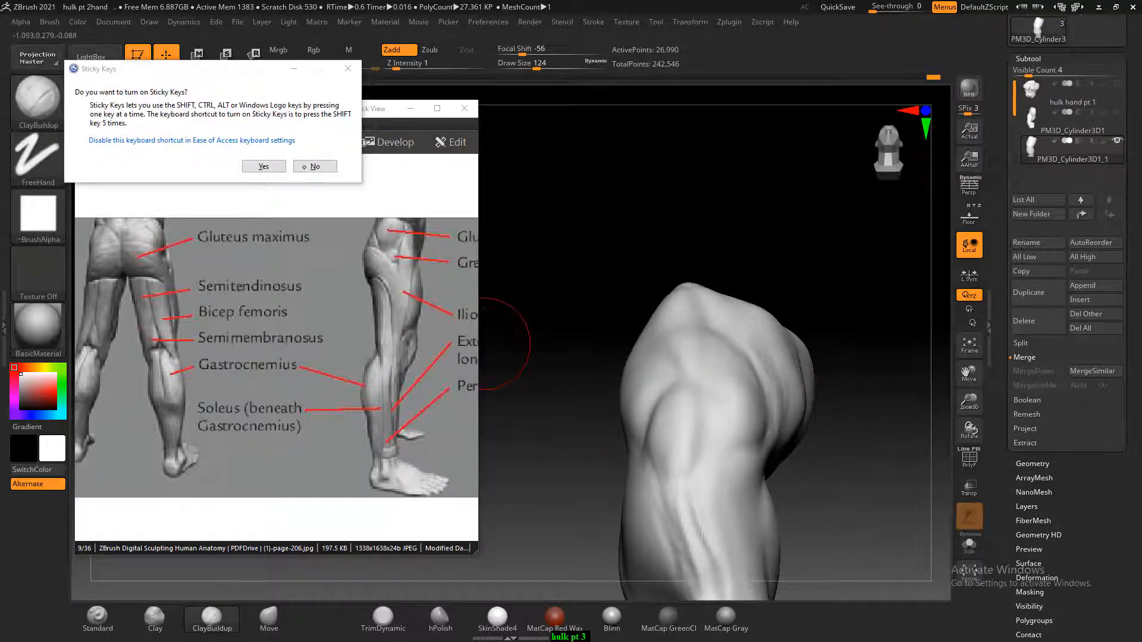
{"action": "left_click", "coordinate": [312, 169]}
Sharpen the muscle separations on the front and outer thigh with the Standard brush at Draw Size 48
{"action": "left_click_drag", "start_coordinate": [903, 282], "coordinate": [932, 361]}
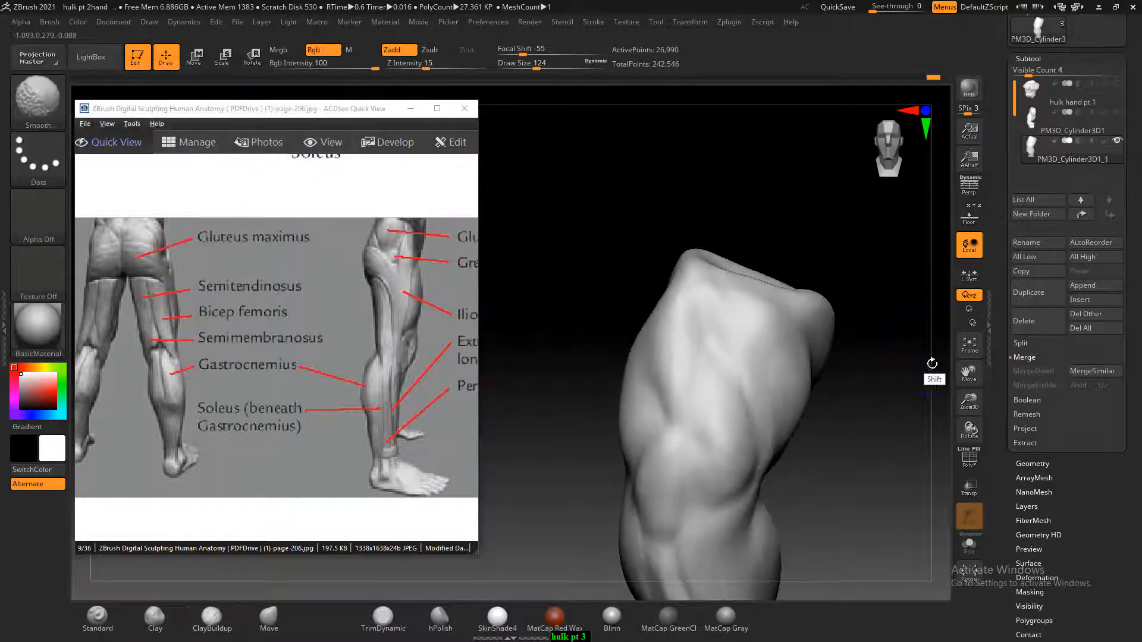
{"action": "left_click_drag", "start_coordinate": [927, 402], "coordinate": [902, 313], "text": "alt"}
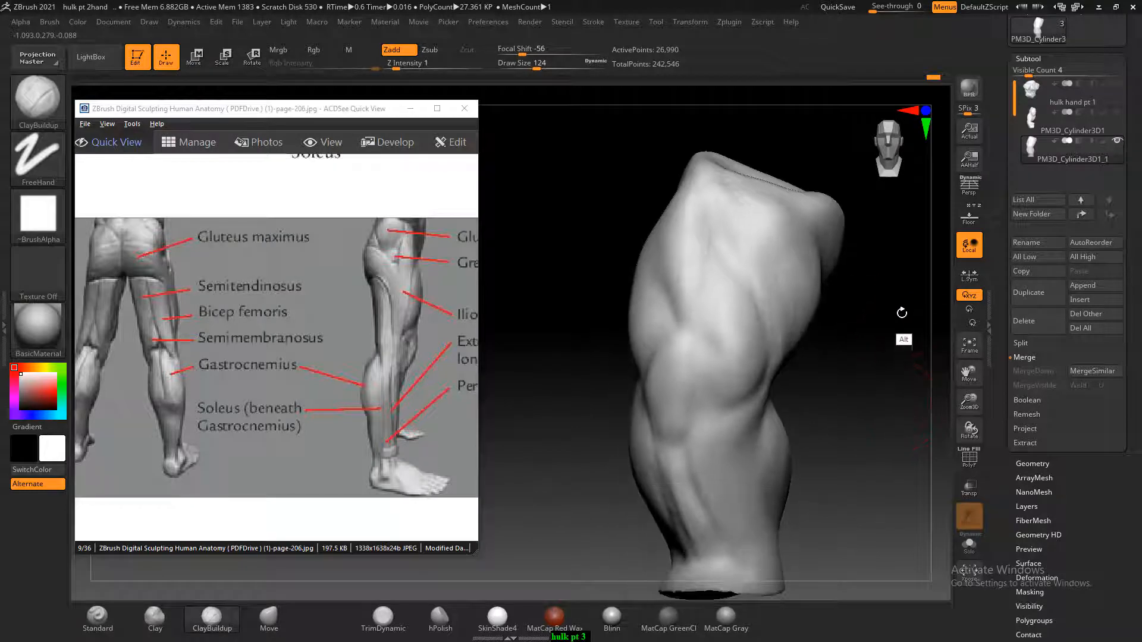
{"action": "left_click", "coordinate": [98, 618]}
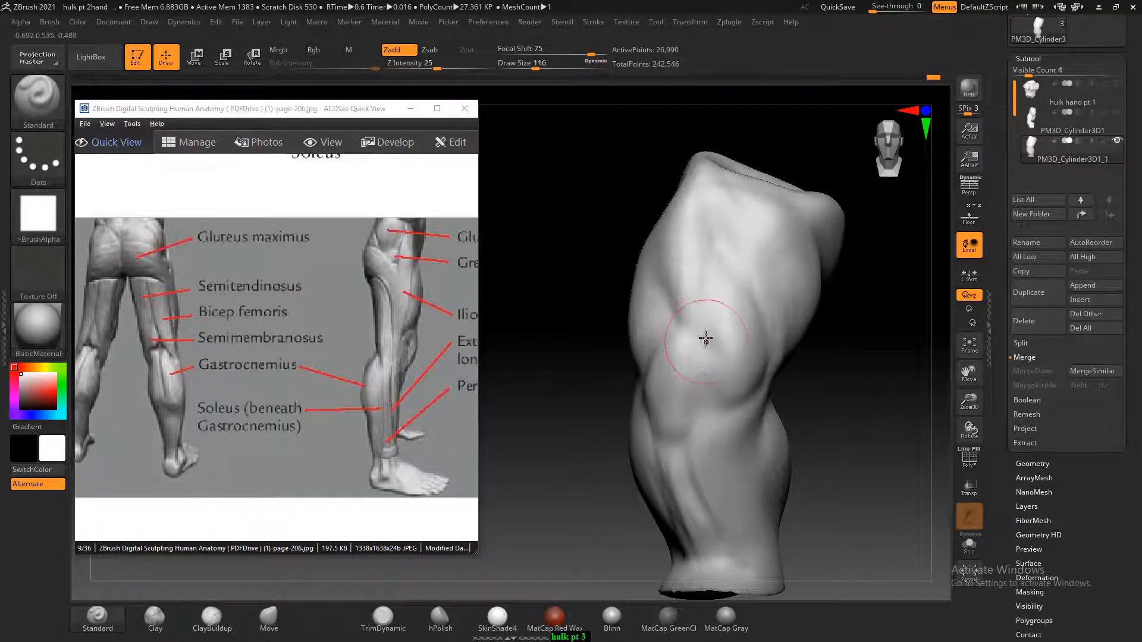
{"action": "key", "text": "bracketleft"}
{"action": "key", "text": "bracketleft"}
{"action": "key", "text": "bracketleft"}
{"action": "key", "text": "bracketleft"}
{"action": "key", "text": "bracketleft"}
{"action": "key", "text": "bracketleft"}
{"action": "key", "text": "bracketleft"}
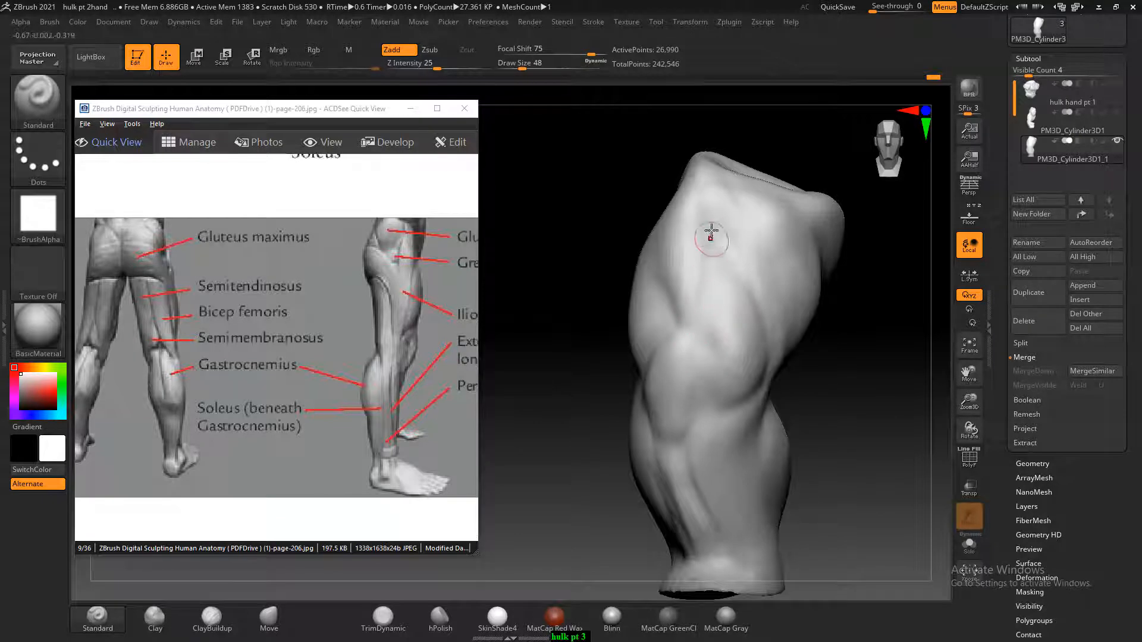
{"action": "left_click_drag", "start_coordinate": [647, 224], "coordinate": [676, 360], "text": "alt"}
{"action": "left_click_drag", "start_coordinate": [670, 289], "coordinate": [658, 168], "text": "alt"}
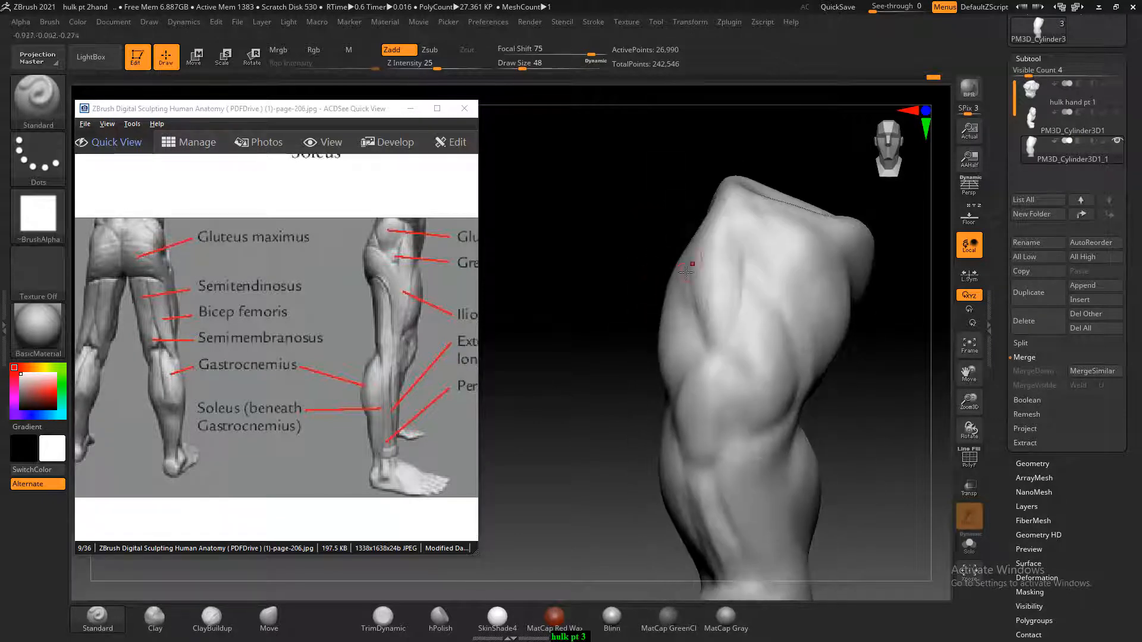
{"action": "key", "text": "shift"}
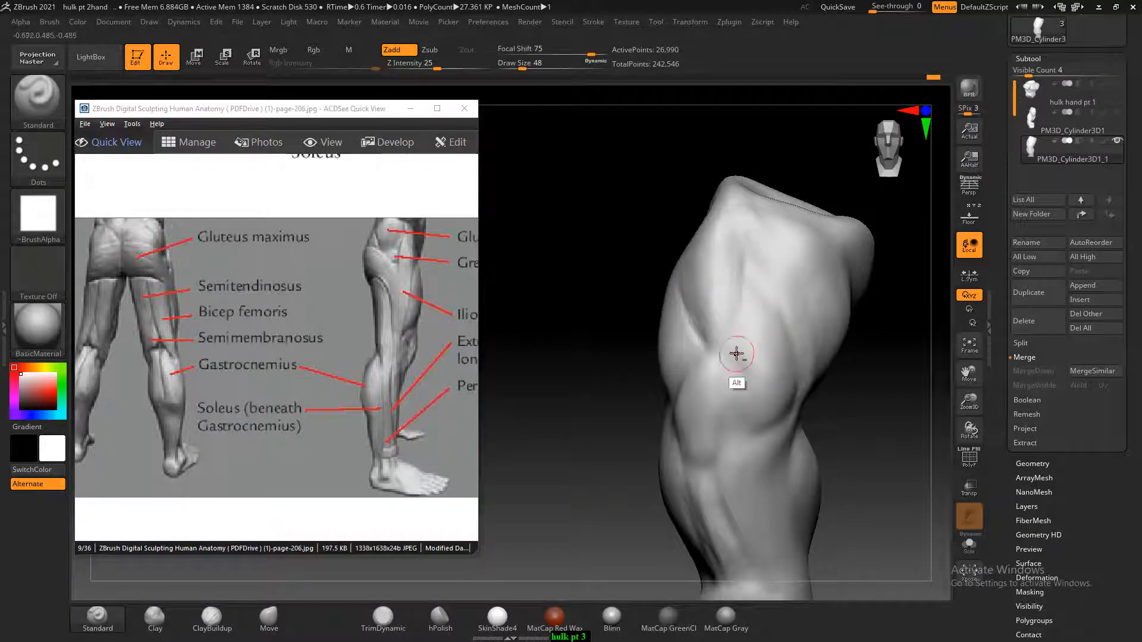
Carve the inner thigh groove and the creases around the knee with the Standard brush subtracting at Draw Size 48
{"action": "left_click_drag", "start_coordinate": [738, 356], "coordinate": [747, 389], "text": "alt"}
{"action": "mouse_move", "coordinate": [762, 288]}
{"action": "left_mouse_down", "text": "alt"}
{"action": "mouse_move", "coordinate": [785, 319]}
{"action": "mouse_move", "coordinate": [796, 393]}
{"action": "left_mouse_up", "text": "alt"}
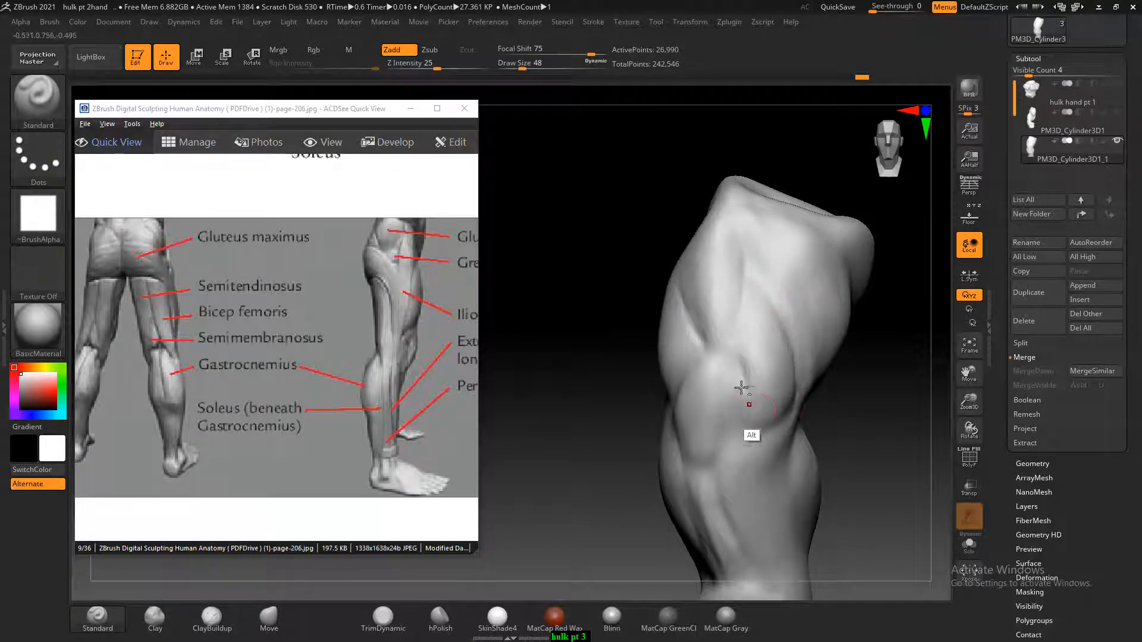
{"action": "left_click_drag", "start_coordinate": [854, 441], "coordinate": [892, 430]}
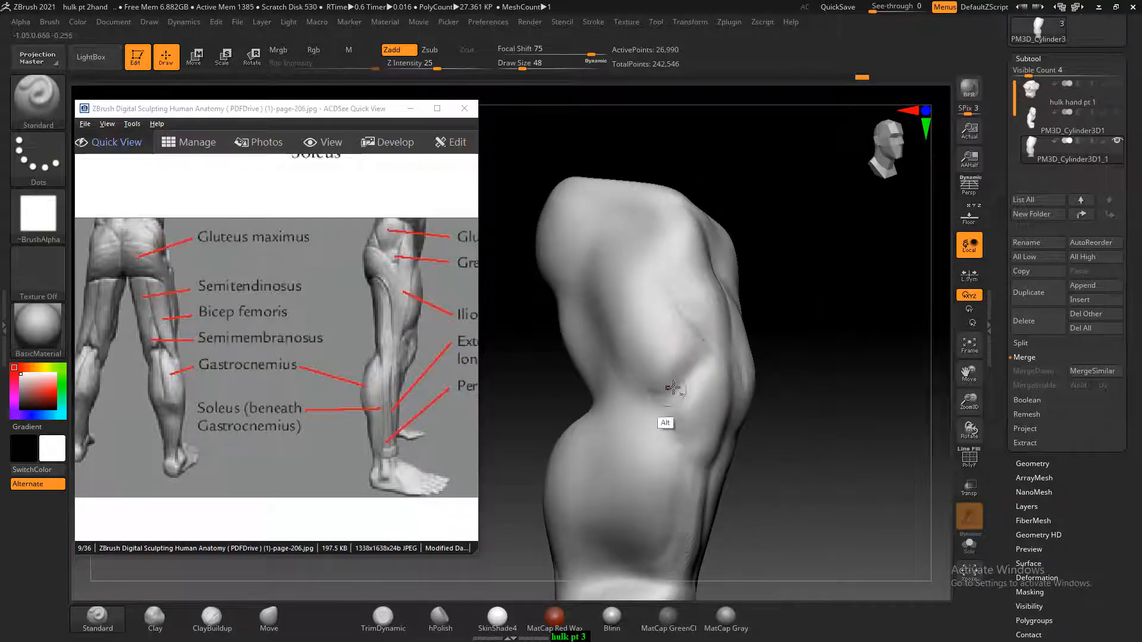
Show the reference drawing and match the lower calf, shin and ankle to its side outline with the Move brush at Draw Size 200
{"action": "mouse_move", "coordinate": [839, 379]}
{"action": "left_mouse_down"}
{"action": "mouse_move", "coordinate": [843, 439]}
{"action": "mouse_move", "coordinate": [753, 388]}
{"action": "mouse_move", "coordinate": [808, 418]}
{"action": "mouse_move", "coordinate": [843, 416]}
{"action": "mouse_move", "coordinate": [770, 362]}
{"action": "left_mouse_up"}
{"action": "left_click", "coordinate": [978, 219]}
{"action": "left_click", "coordinate": [269, 618]}
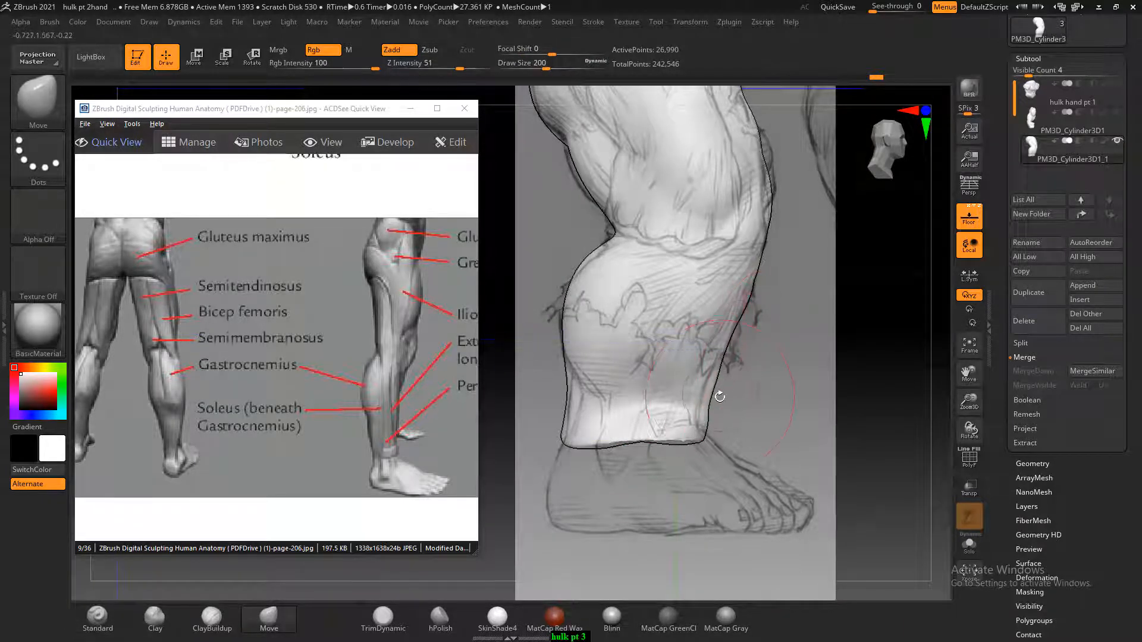
{"action": "mouse_move", "coordinate": [726, 365]}
{"action": "left_mouse_down"}
{"action": "mouse_move", "coordinate": [777, 390]}
{"action": "mouse_move", "coordinate": [747, 410]}
{"action": "left_mouse_up"}
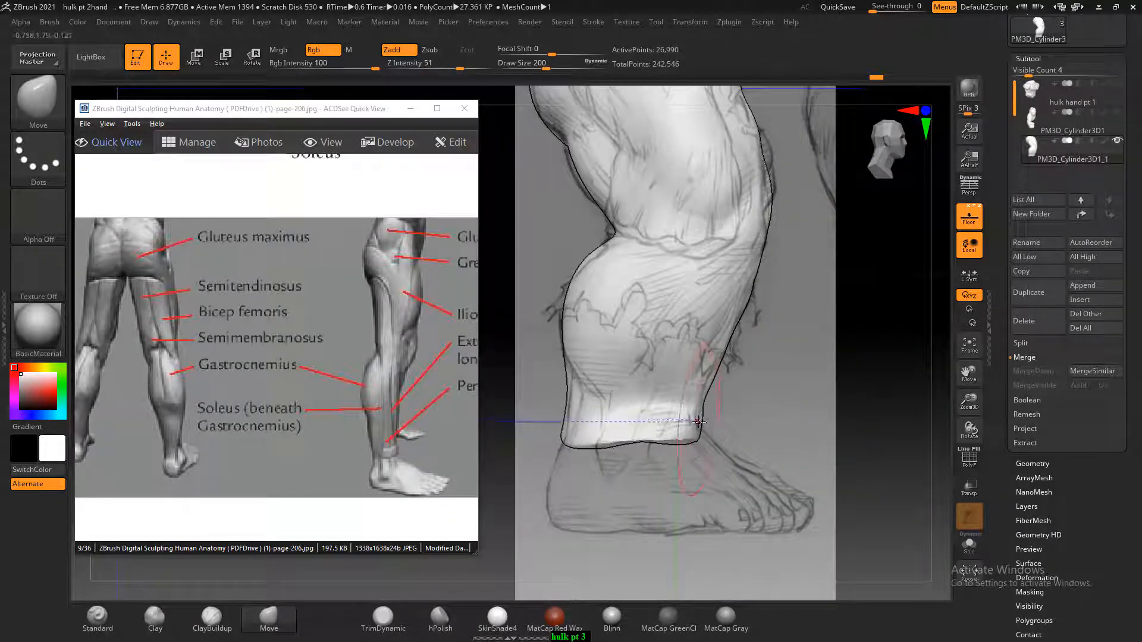
{"action": "left_click_drag", "start_coordinate": [566, 385], "coordinate": [571, 387]}
{"action": "left_click_drag", "start_coordinate": [528, 389], "coordinate": [569, 395]}
{"action": "left_click_drag", "start_coordinate": [779, 398], "coordinate": [813, 413], "text": "shift"}
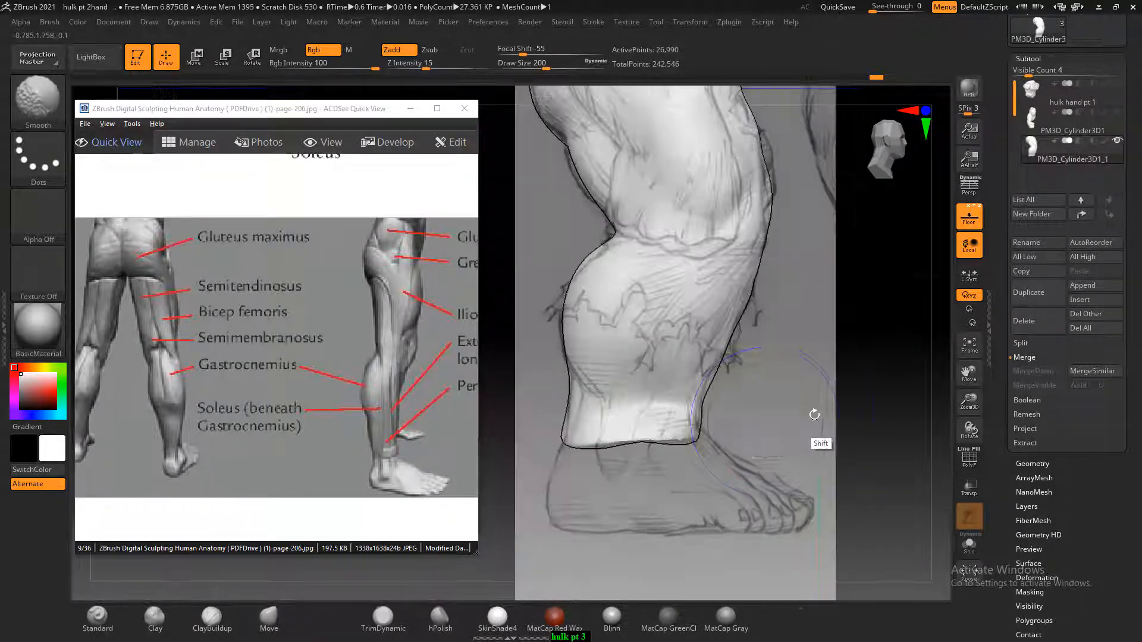
{"action": "left_click_drag", "start_coordinate": [560, 435], "coordinate": [564, 436]}
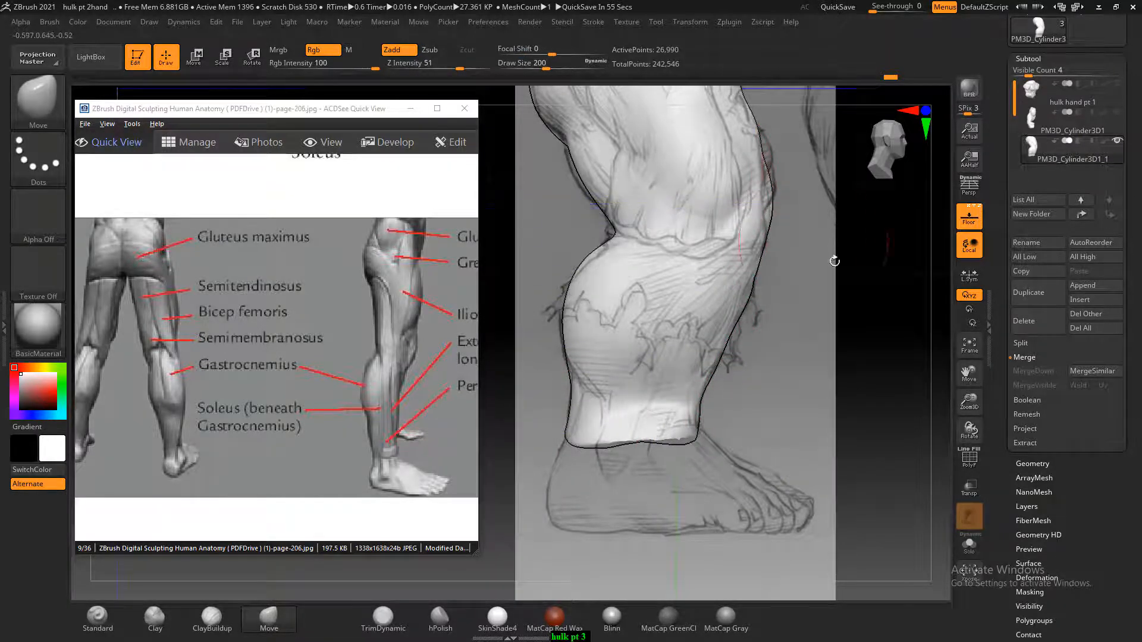
{"action": "left_click_drag", "start_coordinate": [835, 261], "coordinate": [861, 282]}
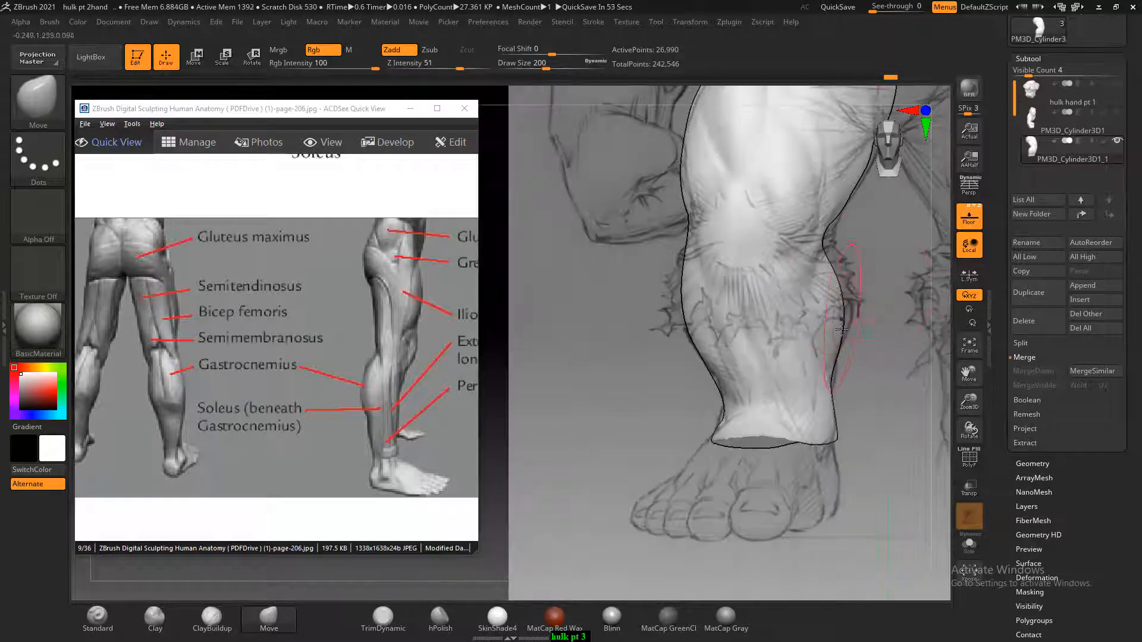
Hide the reference drawing and reshape the inner calf below the knee with the Move brush
{"action": "left_click", "coordinate": [969, 218]}
{"action": "left_click_drag", "start_coordinate": [862, 411], "coordinate": [847, 429]}
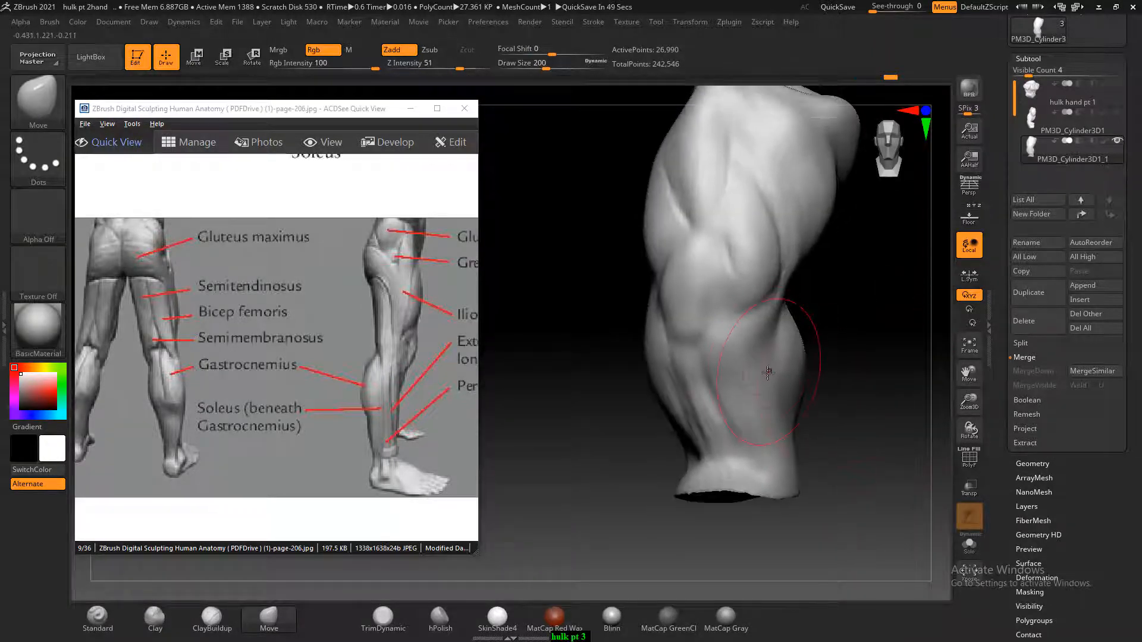
{"action": "left_click_drag", "start_coordinate": [767, 373], "coordinate": [755, 371]}
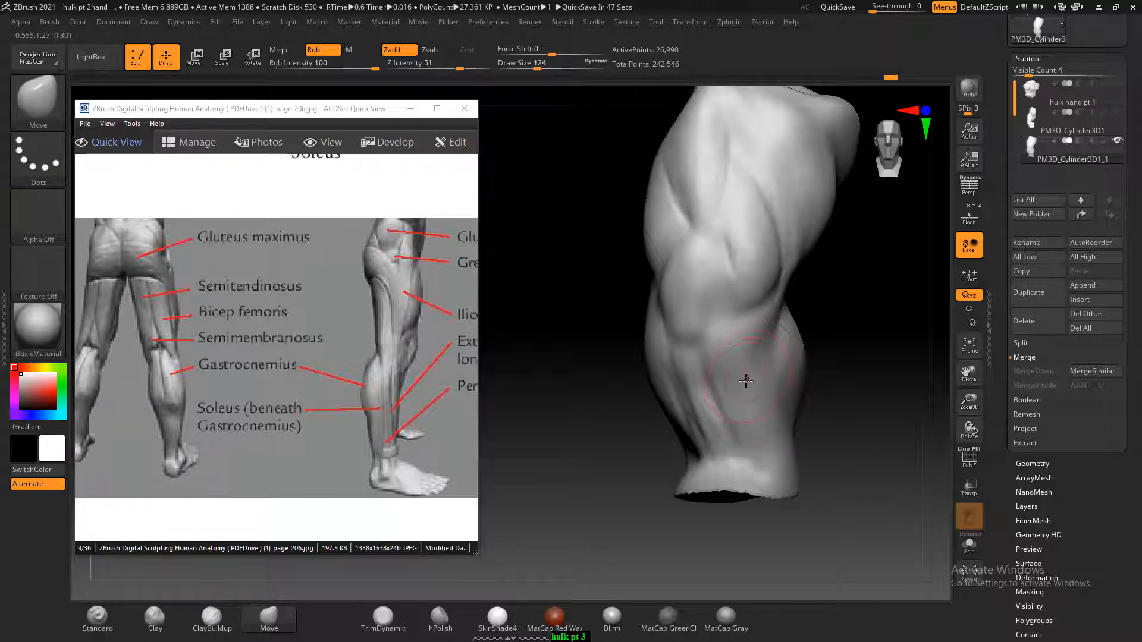
{"action": "left_click", "coordinate": [212, 618]}
{"action": "left_click_drag", "start_coordinate": [740, 327], "coordinate": [780, 306]}
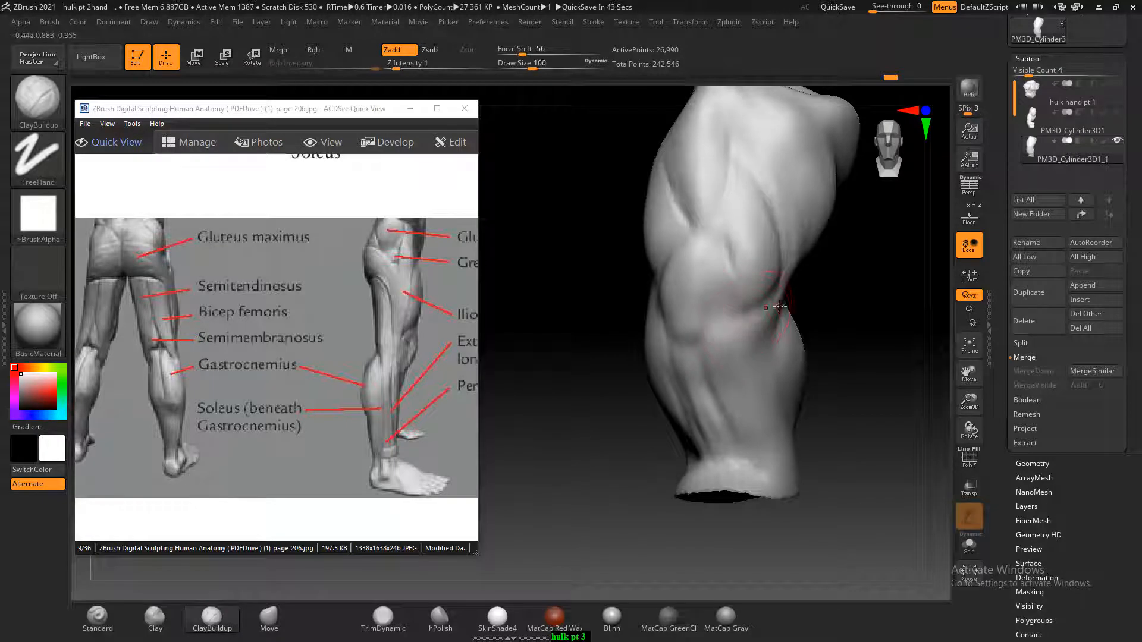
Open the shaded Hulk turnaround image from the hulk folder, enlarge its front-view legs and place it beside the sculpt in ZBrush
{"action": "key", "text": "alt+Tab"}
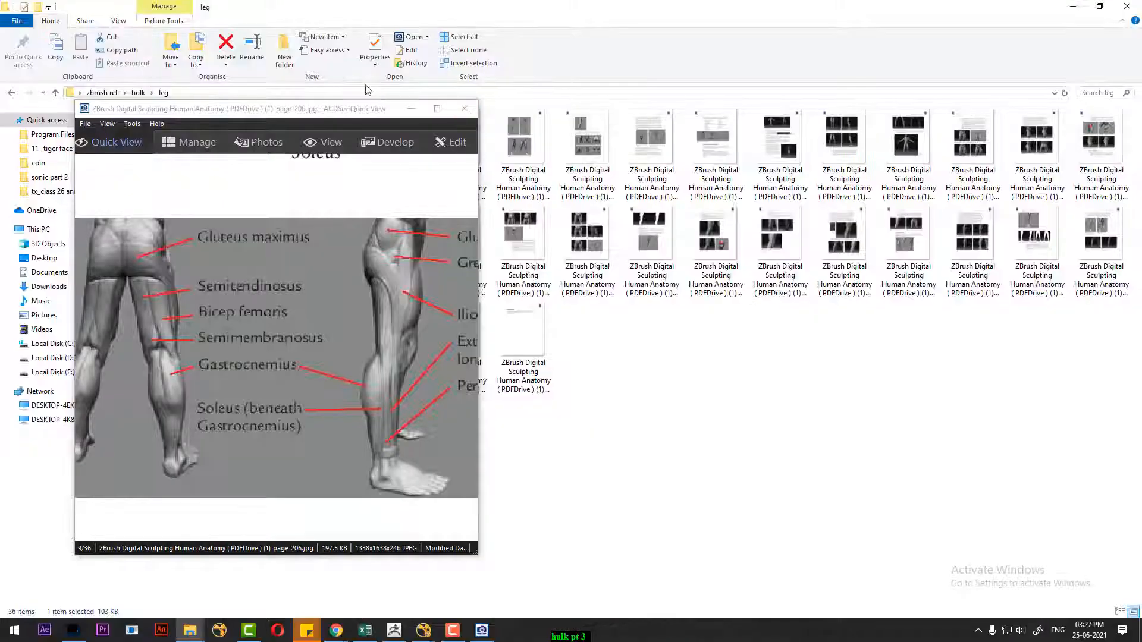
{"action": "left_click_drag", "start_coordinate": [321, 107], "coordinate": [259, 184]}
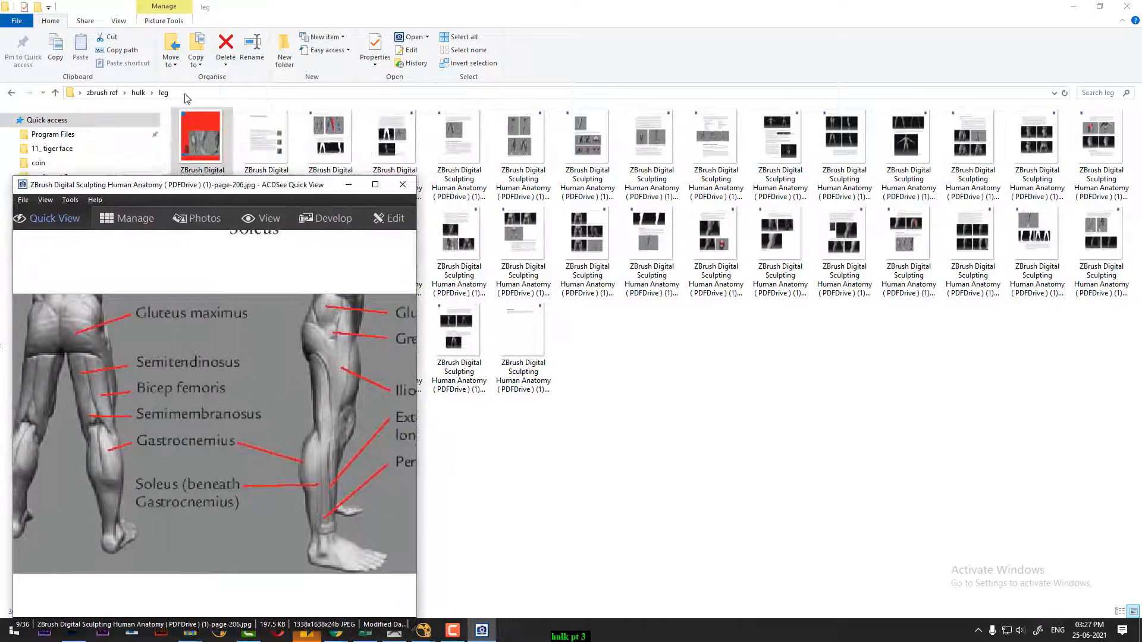
{"action": "left_click", "coordinate": [137, 93]}
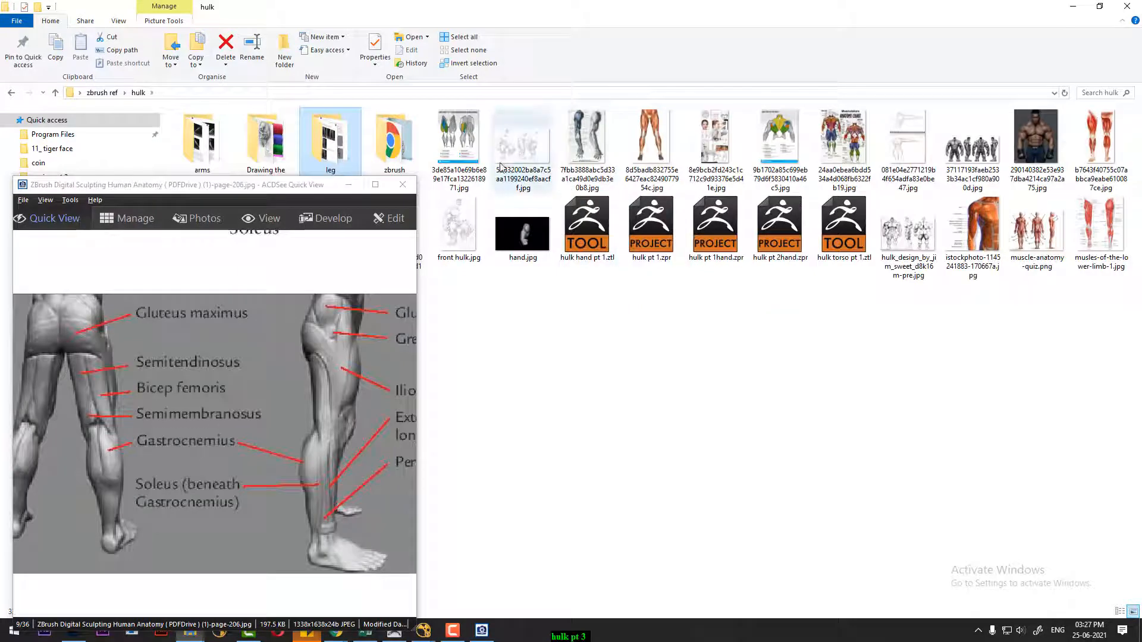
{"action": "double_click", "coordinate": [984, 157]}
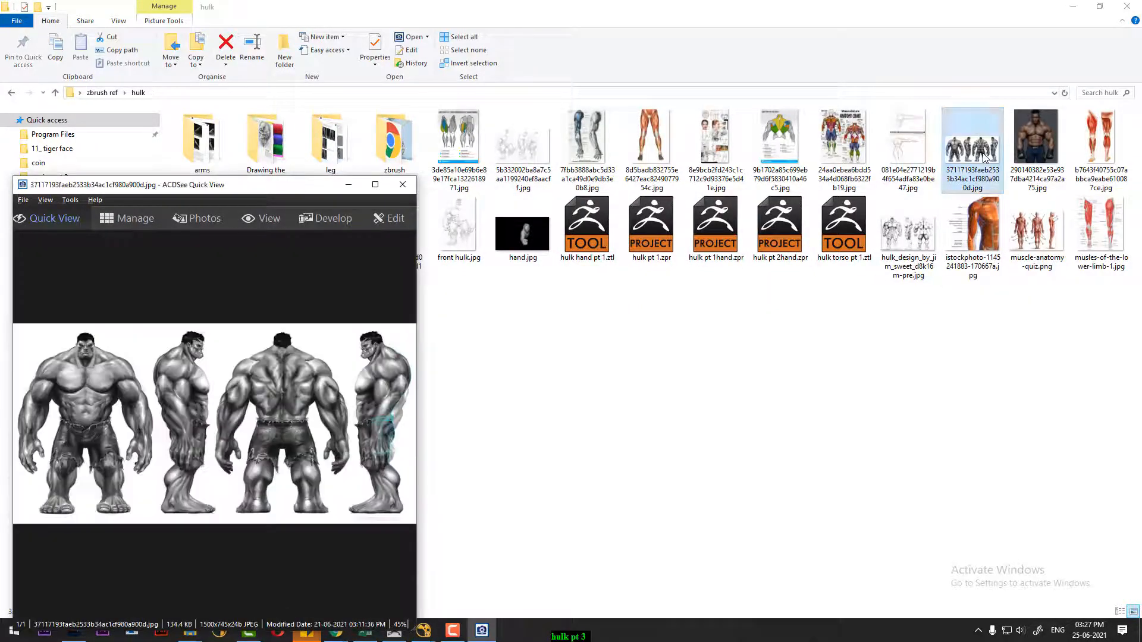
{"action": "scroll", "coordinate": [271, 467], "scroll_direction": "up", "scroll_amount": 8}
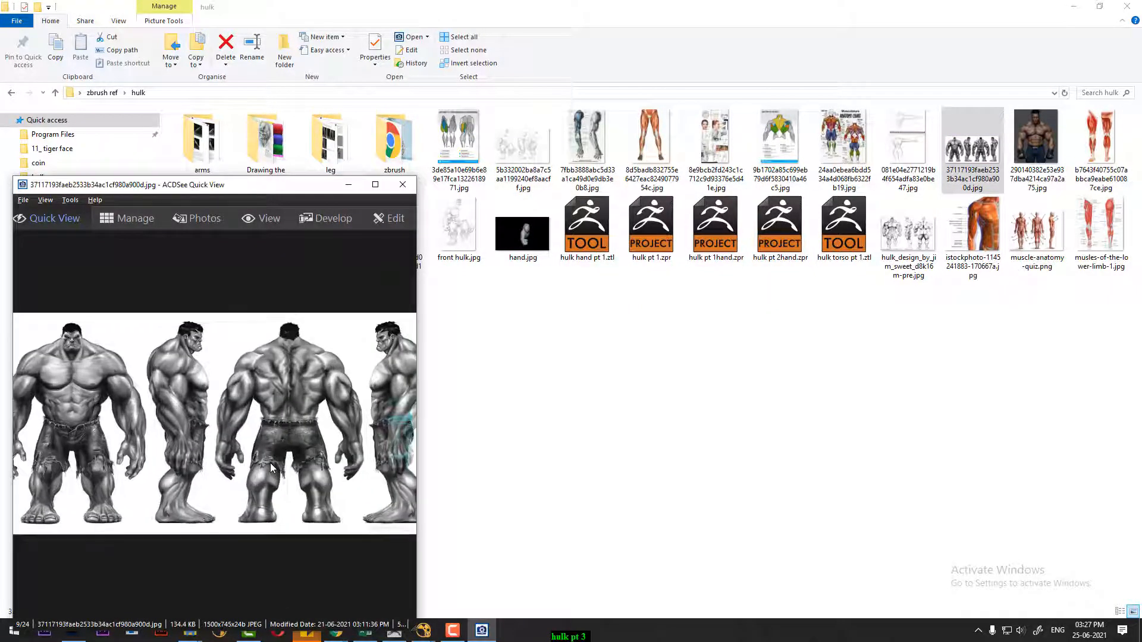
{"action": "scroll", "coordinate": [339, 432], "scroll_direction": "up", "scroll_amount": 1}
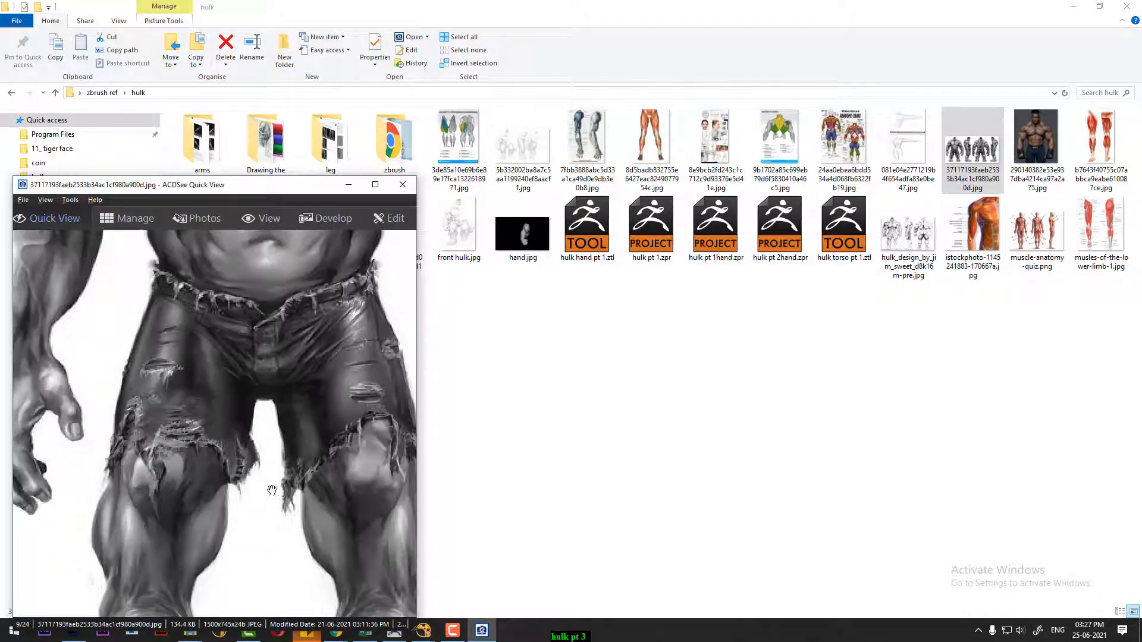
{"action": "left_click_drag", "start_coordinate": [273, 482], "coordinate": [303, 400]}
{"action": "left_click_drag", "start_coordinate": [297, 185], "coordinate": [351, 128]}
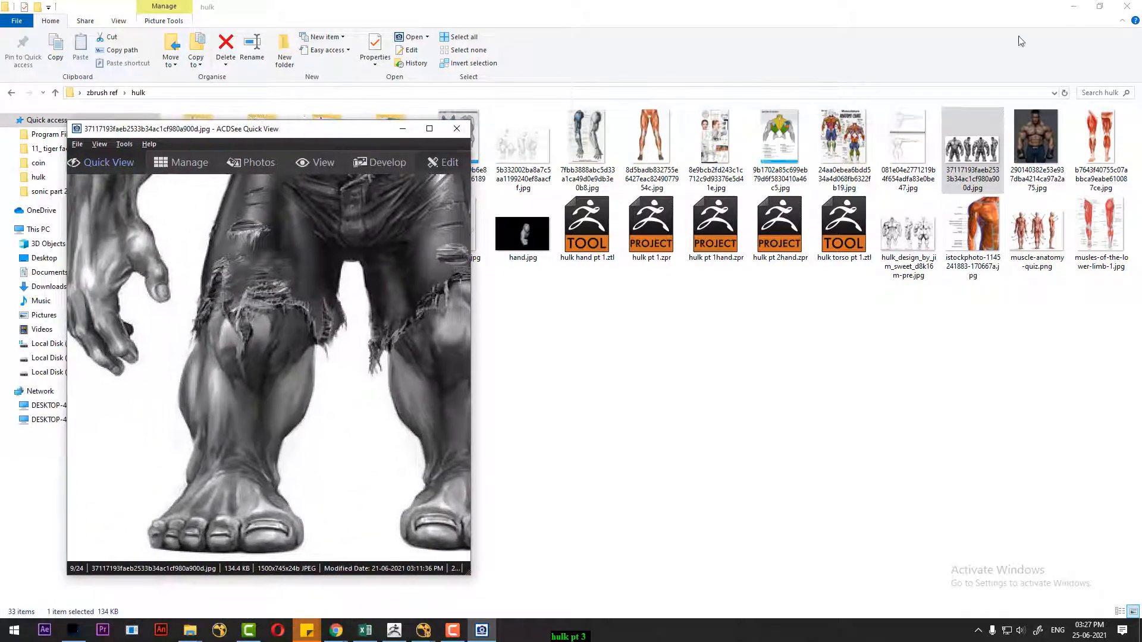
{"action": "left_click", "coordinate": [394, 630]}
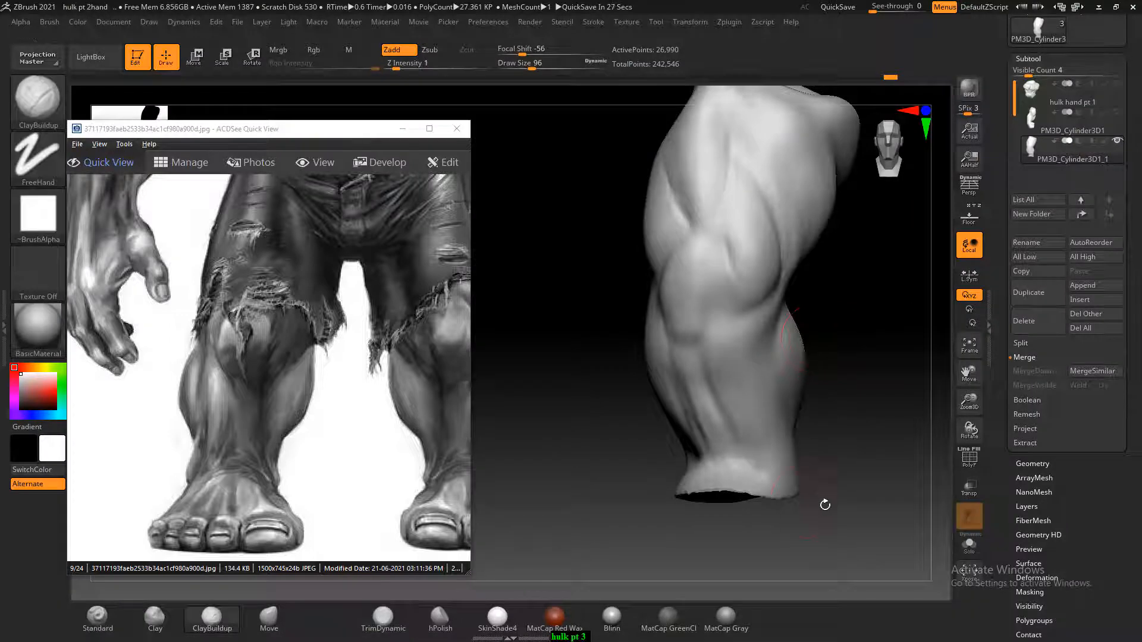
{"action": "left_click_drag", "start_coordinate": [852, 486], "coordinate": [828, 497], "text": "shift"}
{"action": "left_click_drag", "start_coordinate": [356, 443], "coordinate": [260, 446]}
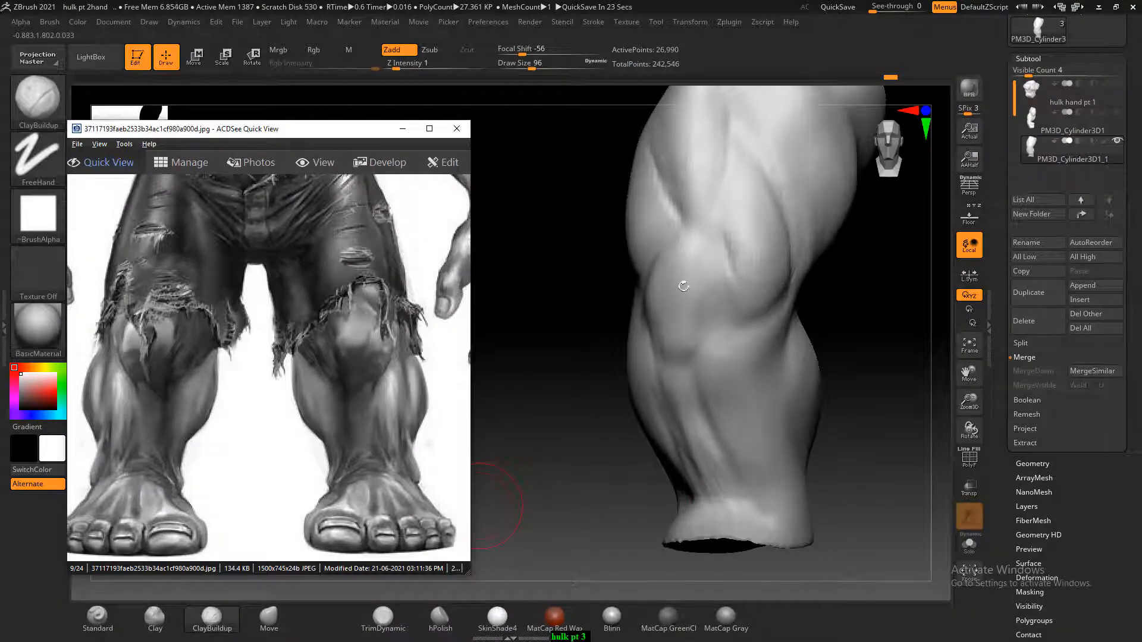
Build up the kneecap and the crease beneath it with the ClayBuildup brush at Draw Size 60, and smooth the transitions
{"action": "left_click_drag", "start_coordinate": [549, 394], "coordinate": [558, 362]}
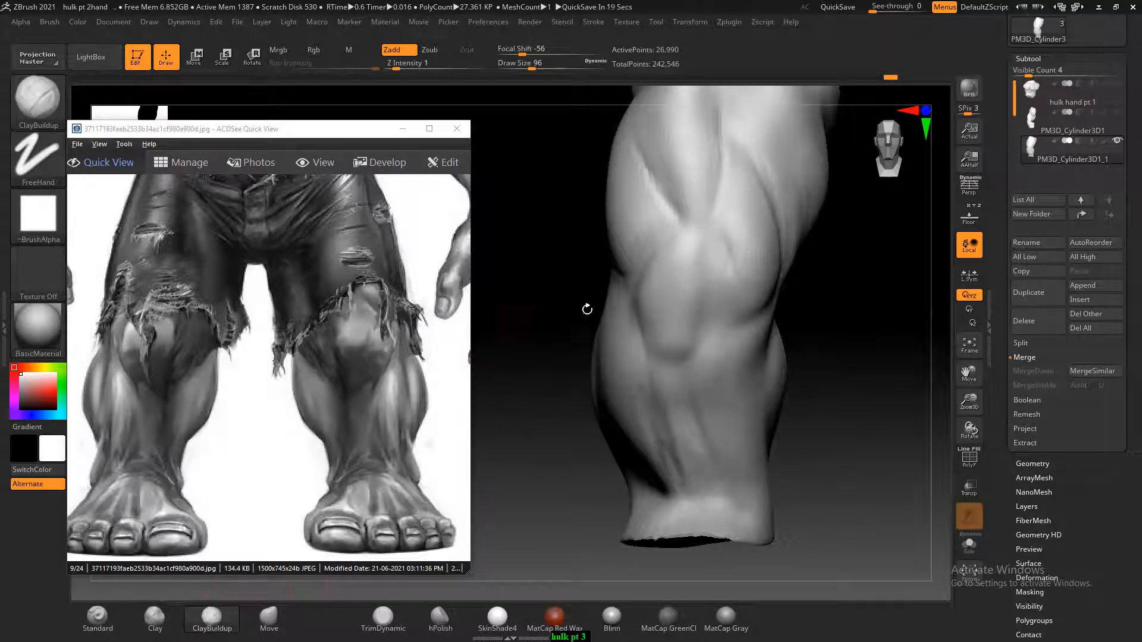
{"action": "key", "text": "bracketleft"}
{"action": "key", "text": "bracketleft"}
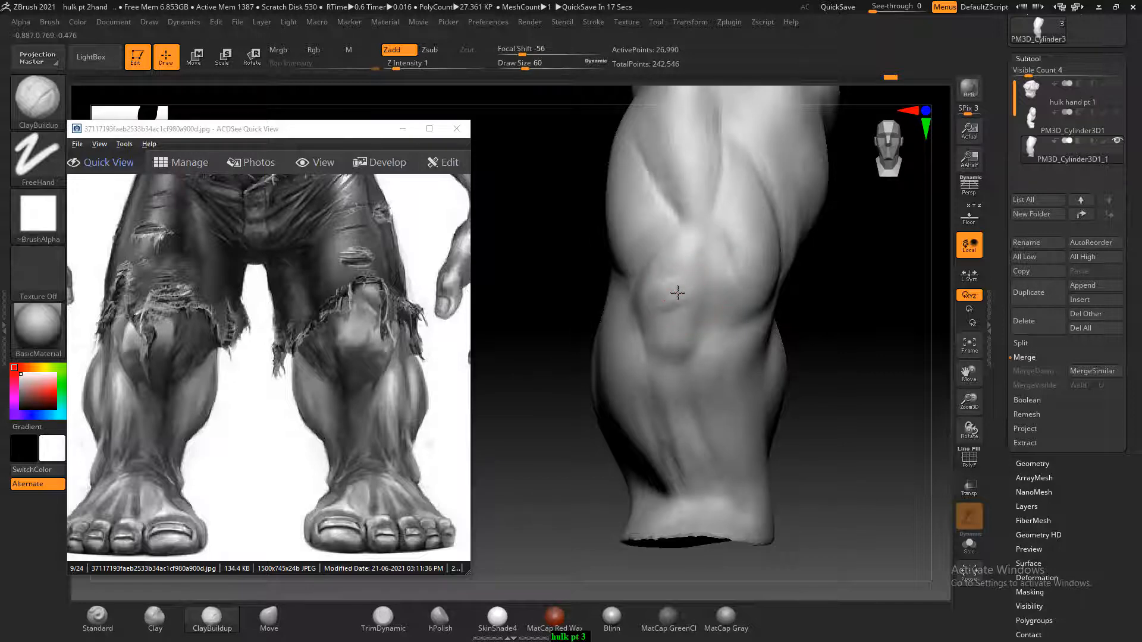
{"action": "left_click_drag", "start_coordinate": [676, 271], "coordinate": [690, 272]}
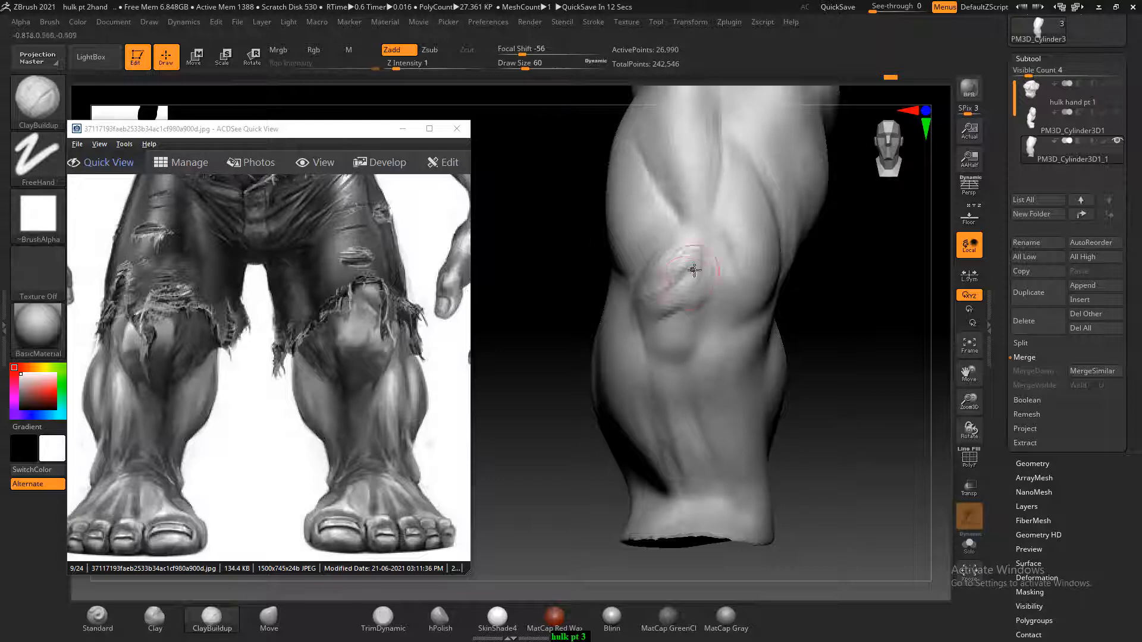
{"action": "left_click_drag", "start_coordinate": [688, 265], "coordinate": [691, 265], "text": "shift"}
{"action": "left_click_drag", "start_coordinate": [851, 342], "coordinate": [918, 334]}
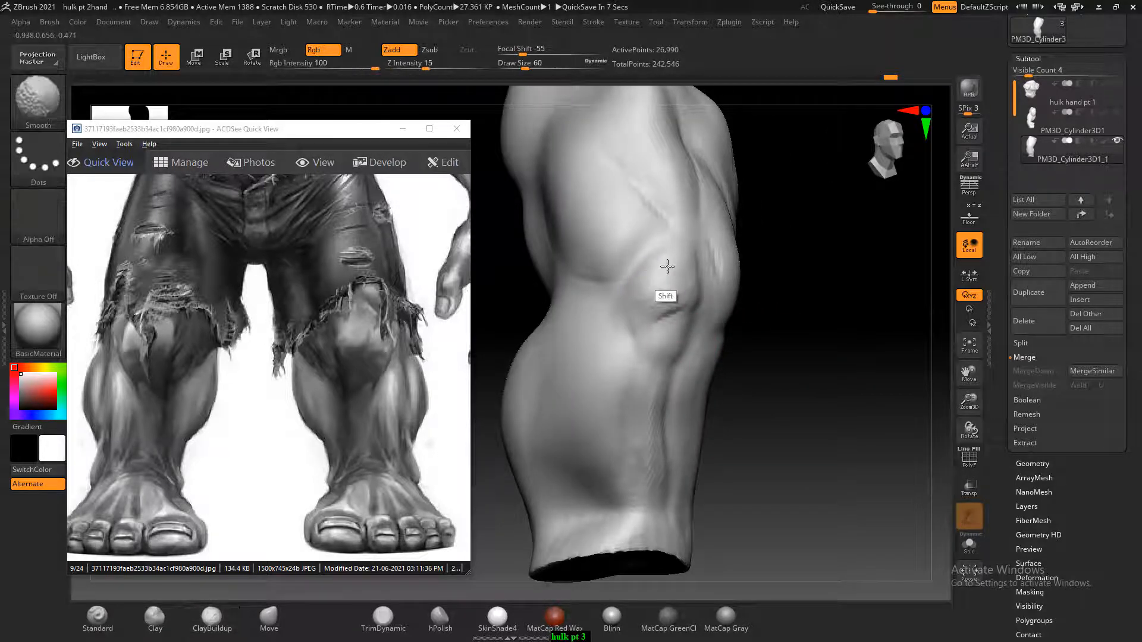
{"action": "left_click_drag", "start_coordinate": [668, 266], "coordinate": [676, 293], "text": "shift"}
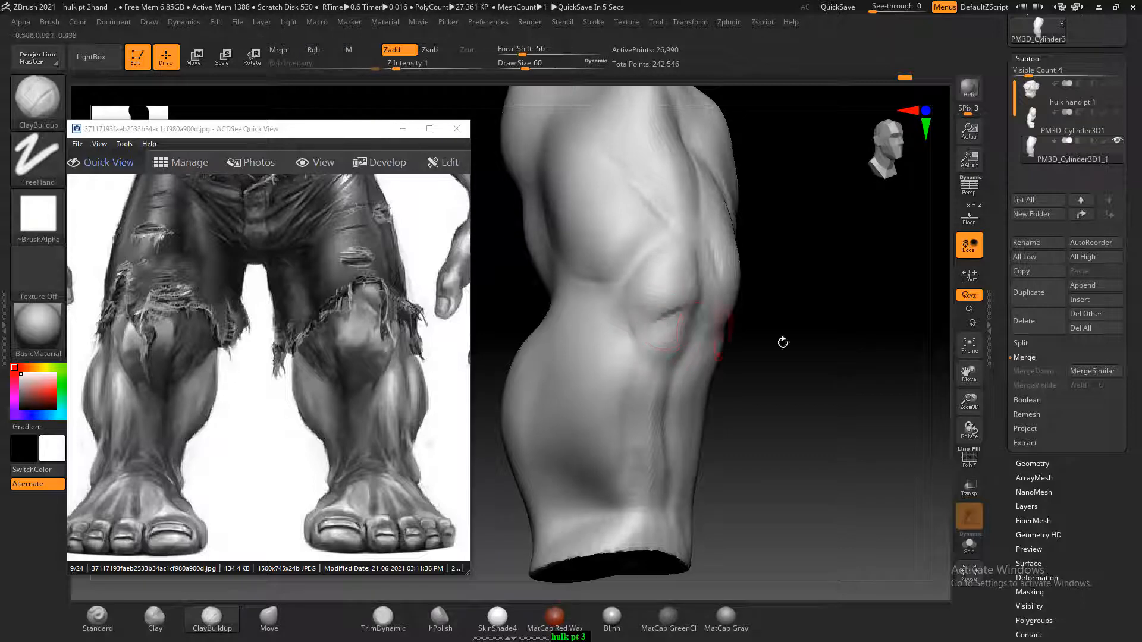
{"action": "left_click_drag", "start_coordinate": [874, 348], "coordinate": [810, 352]}
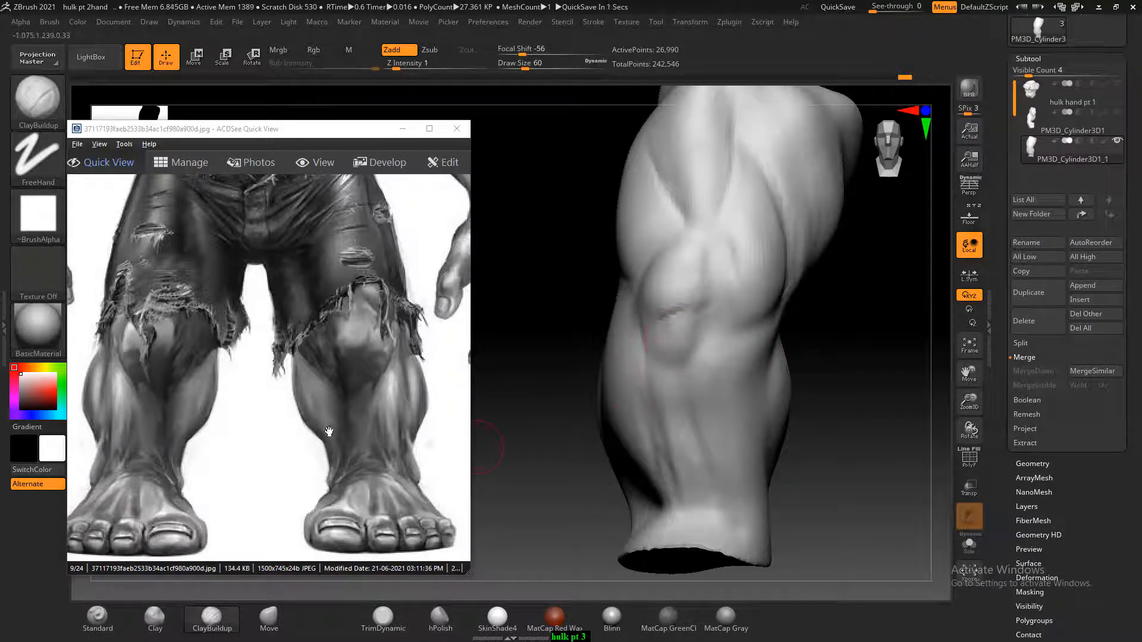
{"action": "key", "text": "shift"}
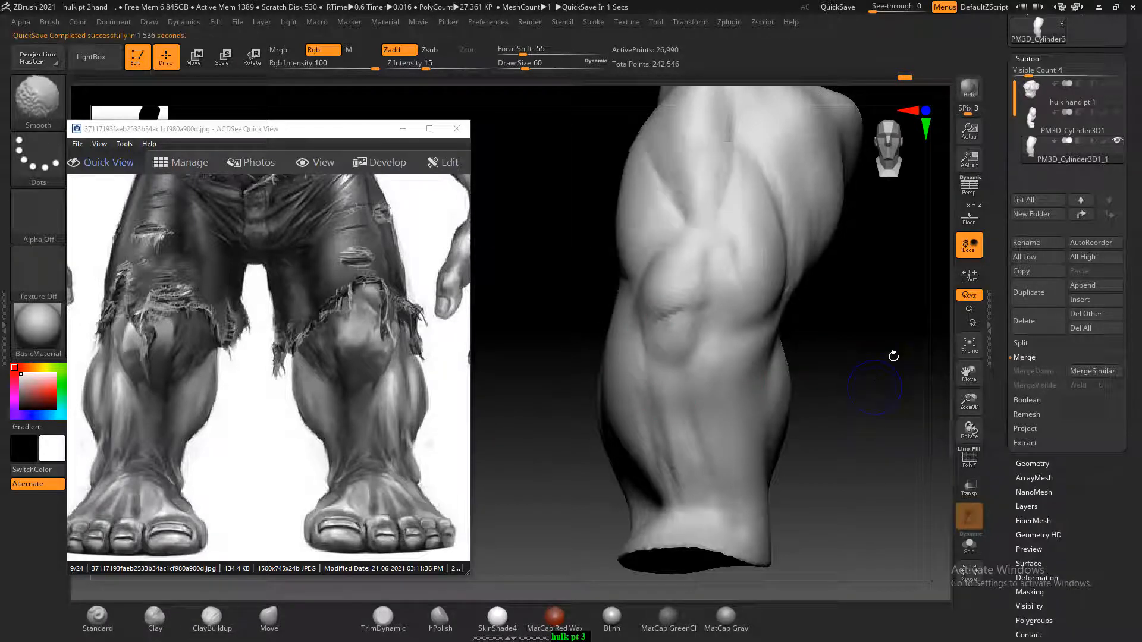
{"action": "mouse_move", "coordinate": [874, 386]}
{"action": "left_mouse_down"}
{"action": "mouse_move", "coordinate": [889, 369]}
{"action": "mouse_move", "coordinate": [899, 377]}
{"action": "mouse_move", "coordinate": [864, 353]}
{"action": "left_mouse_up"}
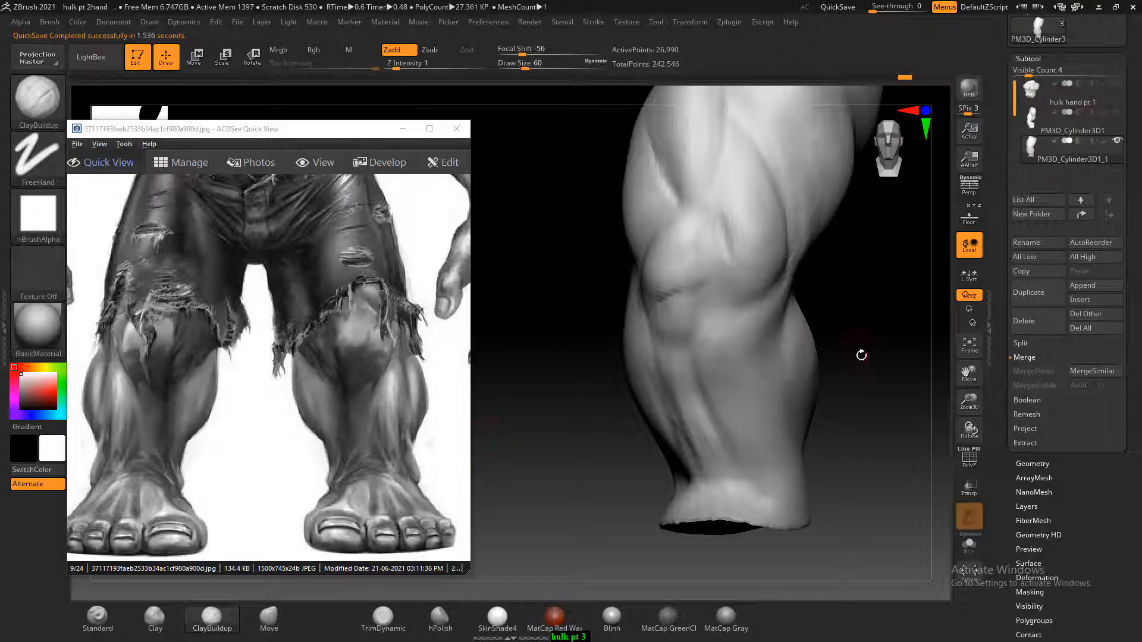
{"action": "left_click_drag", "start_coordinate": [861, 355], "coordinate": [825, 359]}
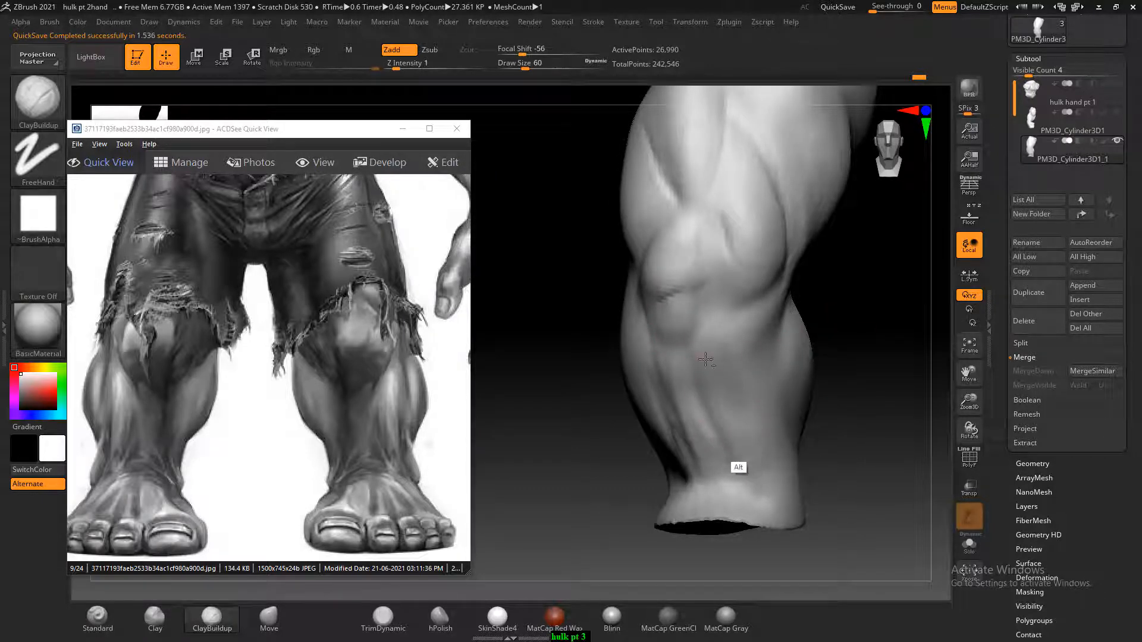
Carve the hollow between the outer calf and the shin with the ClayBuildup brush subtracting at Draw Size 60
{"action": "left_click_drag", "start_coordinate": [873, 382], "coordinate": [929, 386]}
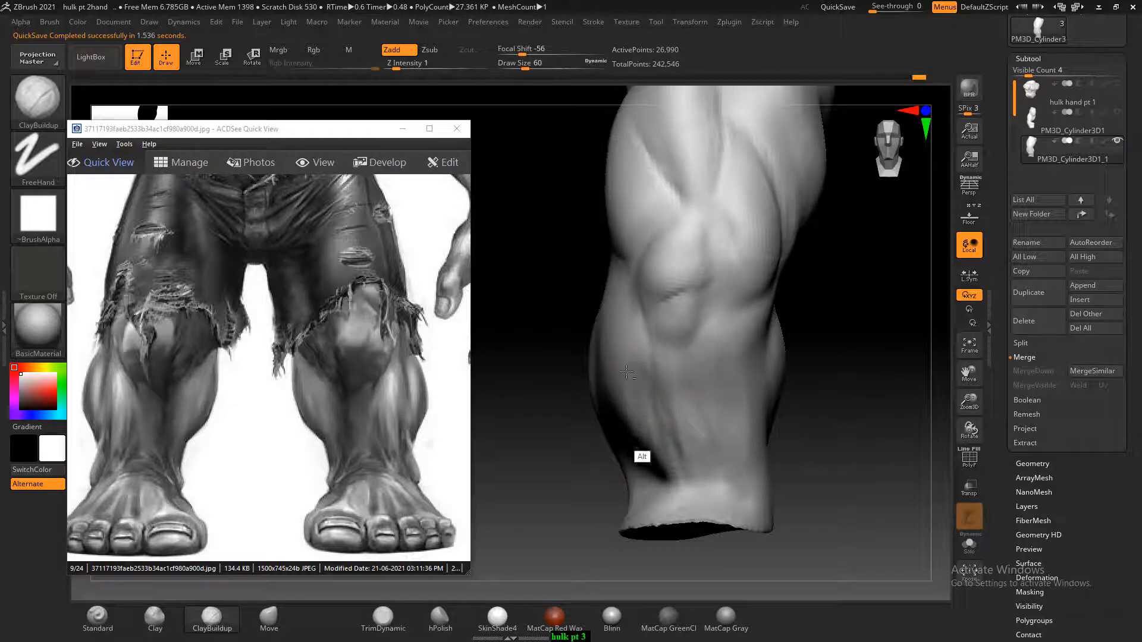
{"action": "mouse_move", "coordinate": [626, 371]}
{"action": "left_mouse_down", "text": "alt"}
{"action": "mouse_move", "coordinate": [623, 457]}
{"action": "mouse_move", "coordinate": [628, 380]}
{"action": "left_mouse_up", "text": "alt"}
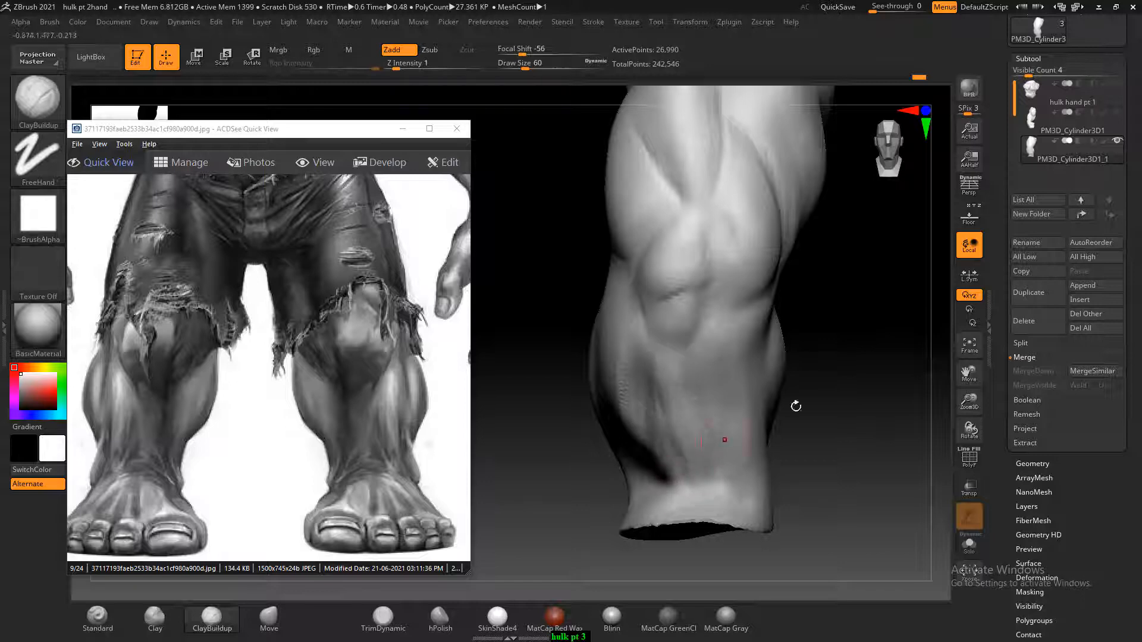
{"action": "left_click_drag", "start_coordinate": [796, 406], "coordinate": [654, 387]}
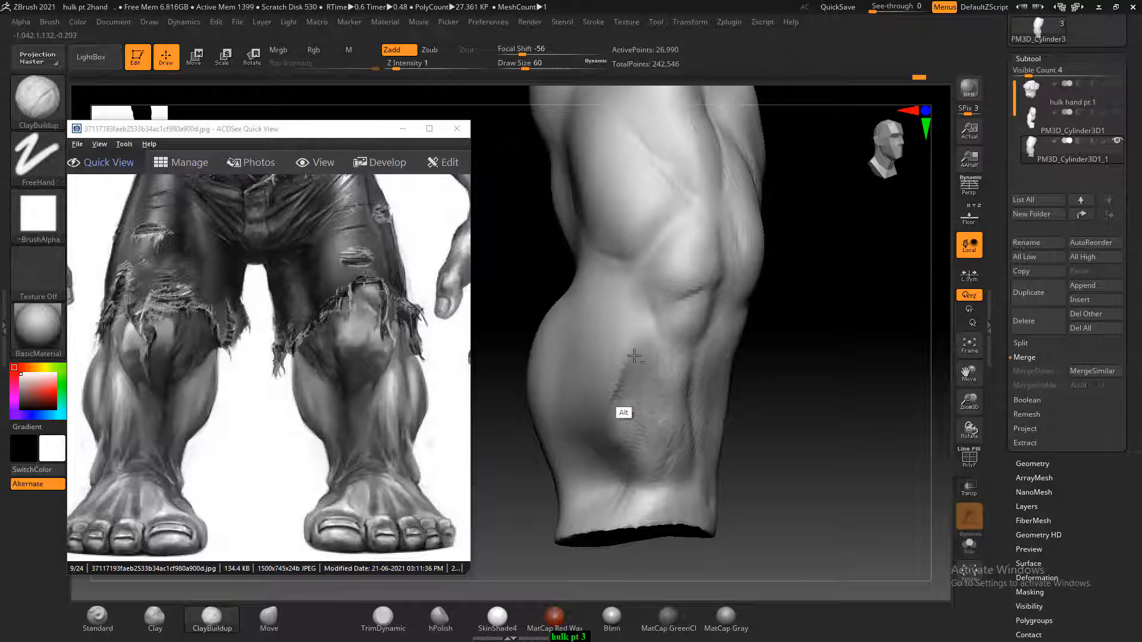
{"action": "mouse_move", "coordinate": [614, 398]}
{"action": "left_mouse_down", "text": "alt"}
{"action": "mouse_move", "coordinate": [598, 424]}
{"action": "mouse_move", "coordinate": [613, 363]}
{"action": "mouse_move", "coordinate": [605, 423]}
{"action": "left_mouse_up", "text": "alt"}
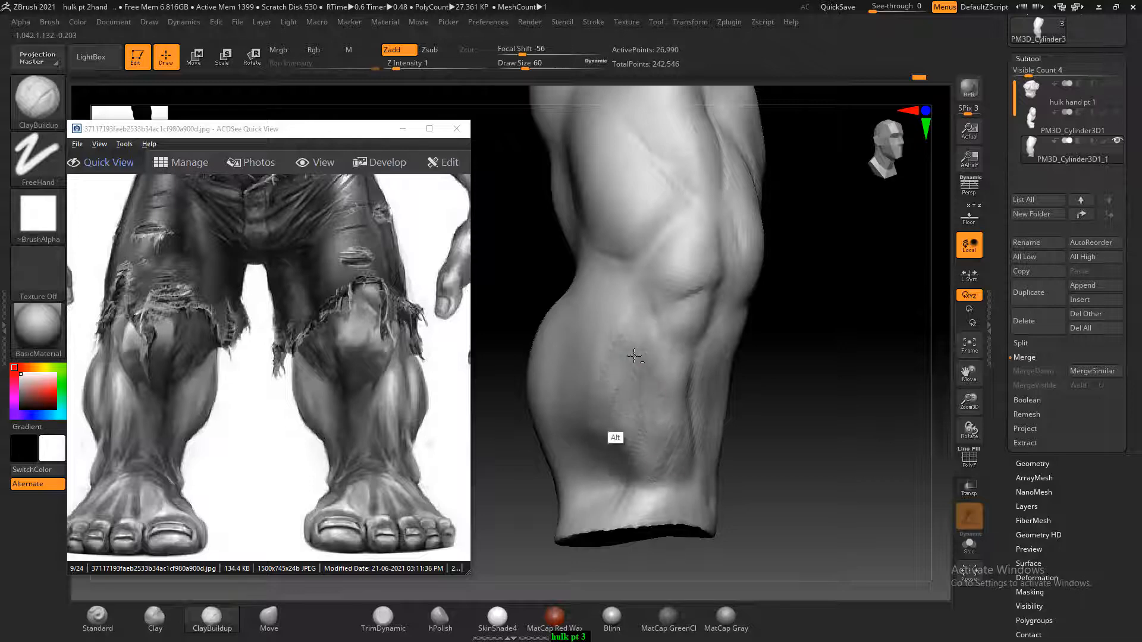
{"action": "mouse_move", "coordinate": [634, 356]}
{"action": "left_mouse_down", "text": "alt"}
{"action": "mouse_move", "coordinate": [612, 376]}
{"action": "mouse_move", "coordinate": [618, 398]}
{"action": "mouse_move", "coordinate": [618, 369]}
{"action": "mouse_move", "coordinate": [638, 375]}
{"action": "mouse_move", "coordinate": [634, 497]}
{"action": "mouse_move", "coordinate": [627, 390]}
{"action": "left_mouse_up", "text": "alt"}
{"action": "mouse_move", "coordinate": [769, 405]}
{"action": "left_mouse_down"}
{"action": "mouse_move", "coordinate": [636, 389]}
{"action": "mouse_move", "coordinate": [697, 398]}
{"action": "mouse_move", "coordinate": [660, 422]}
{"action": "mouse_move", "coordinate": [709, 409]}
{"action": "mouse_move", "coordinate": [648, 345]}
{"action": "left_mouse_up"}
Soften the crease under the kneecap and blend the inner shin into the calf with ClayBuildup and smoothing at Draw Size 76
{"action": "mouse_move", "coordinate": [592, 470]}
{"action": "left_mouse_down"}
{"action": "mouse_move", "coordinate": [666, 458]}
{"action": "mouse_move", "coordinate": [723, 325]}
{"action": "left_mouse_up"}
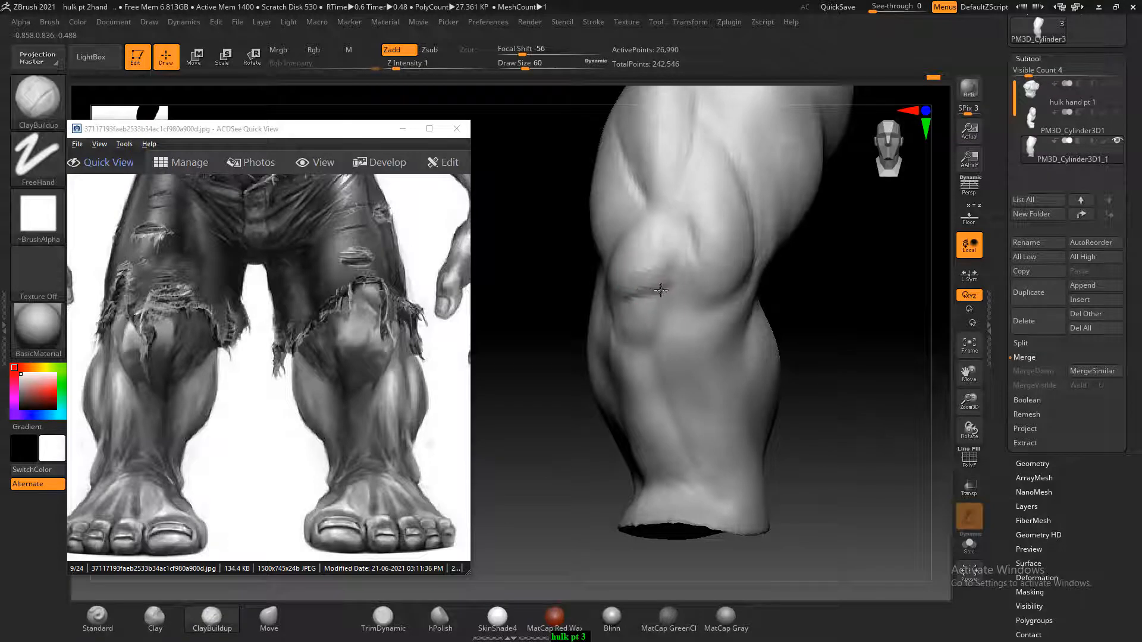
{"action": "mouse_move", "coordinate": [661, 290]}
{"action": "left_mouse_down", "text": "shift"}
{"action": "mouse_move", "coordinate": [640, 251]}
{"action": "mouse_move", "coordinate": [670, 319]}
{"action": "left_mouse_up", "text": "shift"}
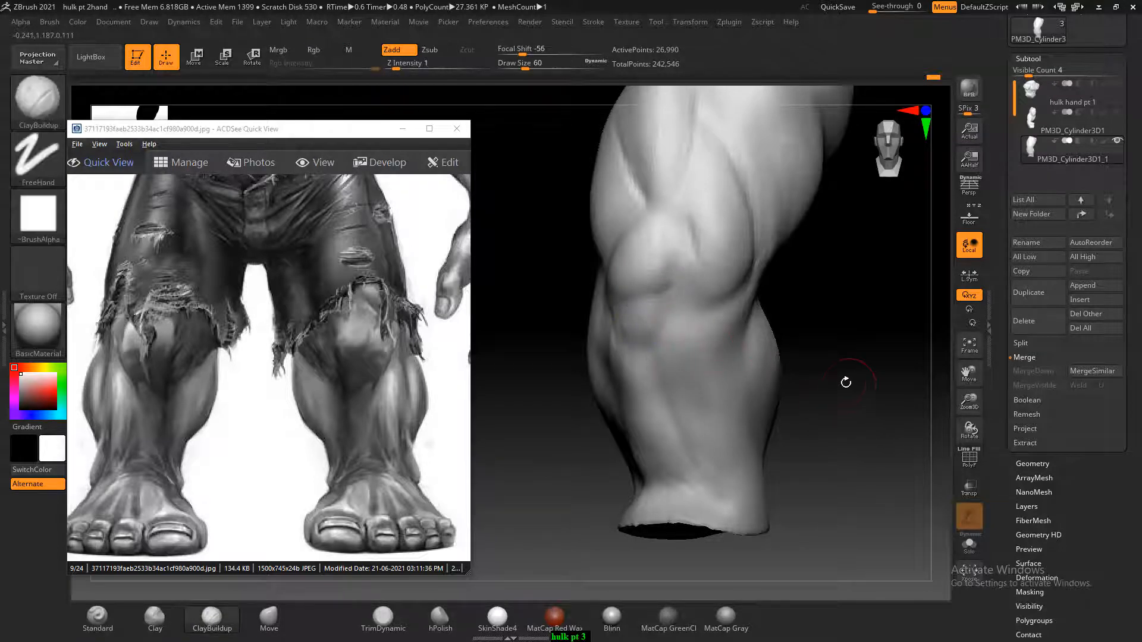
{"action": "left_click_drag", "start_coordinate": [854, 375], "coordinate": [765, 280]}
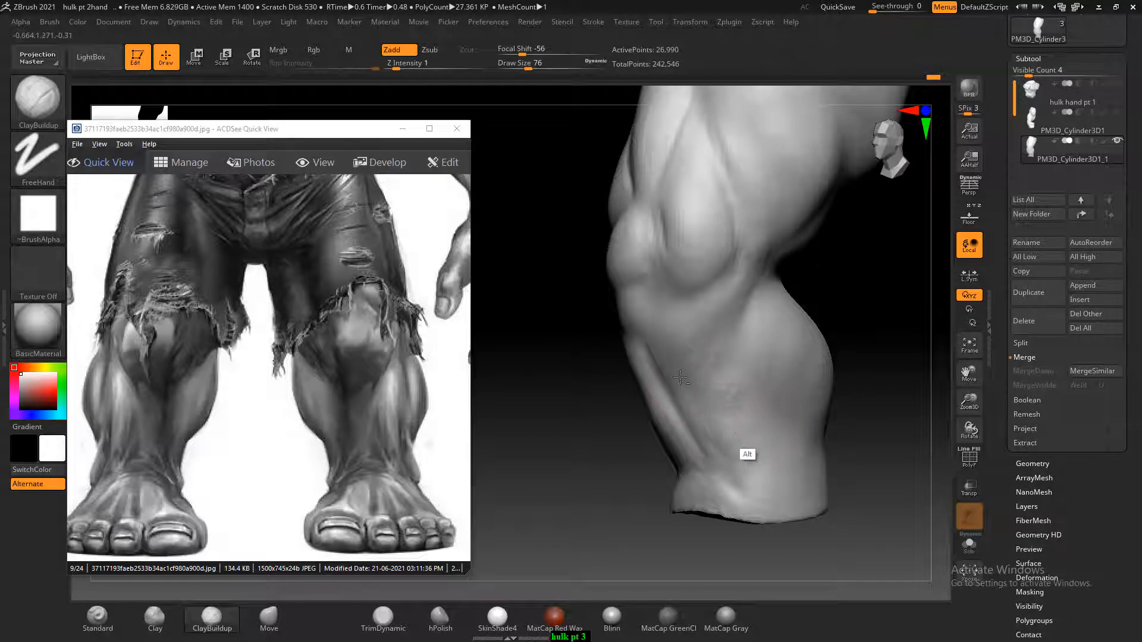
{"action": "key", "text": "shift"}
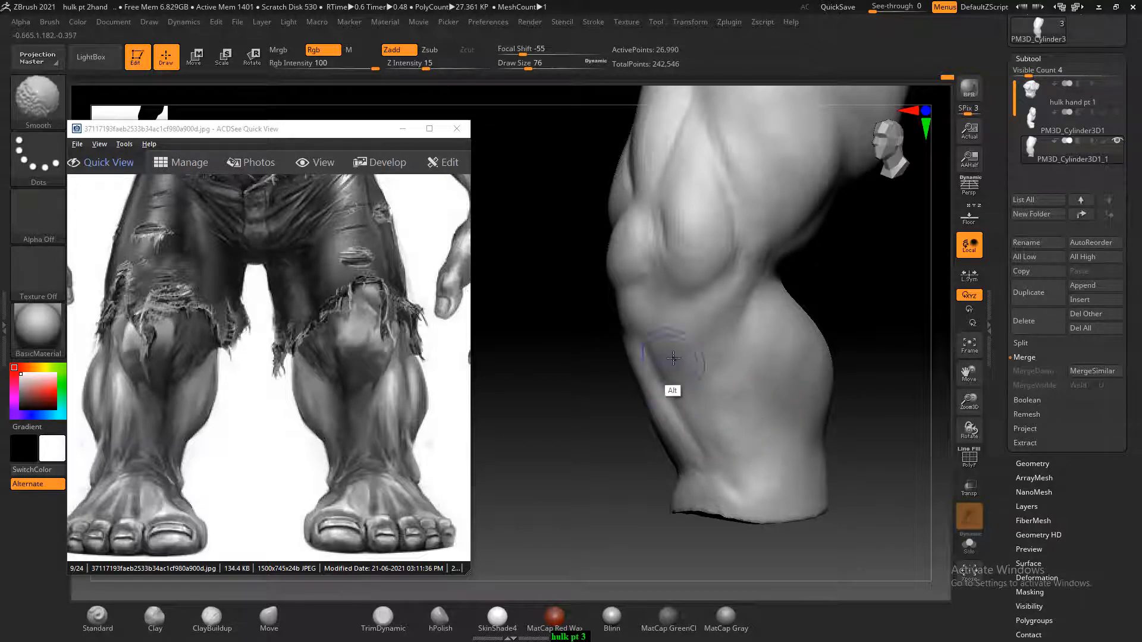
{"action": "mouse_move", "coordinate": [629, 470]}
{"action": "left_mouse_down"}
{"action": "mouse_move", "coordinate": [851, 383]}
{"action": "mouse_move", "coordinate": [804, 357]}
{"action": "left_mouse_up"}
{"action": "left_click_drag", "start_coordinate": [804, 357], "coordinate": [864, 404], "text": "alt"}
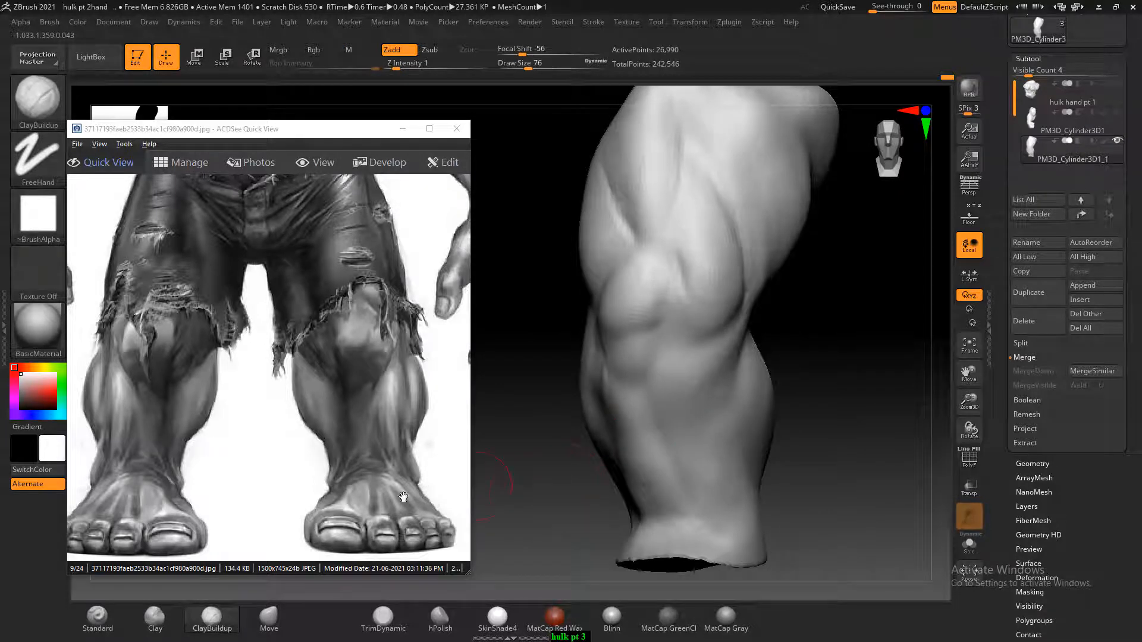
Shape the outer calf and the lower outer thigh muscle with the ClayBuildup brush at Draw Size 76, and smooth the surface
{"action": "left_click_drag", "start_coordinate": [875, 408], "coordinate": [759, 426]}
{"action": "mouse_move", "coordinate": [658, 332]}
{"action": "left_mouse_down", "text": "alt"}
{"action": "mouse_move", "coordinate": [596, 461]}
{"action": "mouse_move", "coordinate": [649, 396]}
{"action": "mouse_move", "coordinate": [597, 461]}
{"action": "mouse_move", "coordinate": [658, 353]}
{"action": "mouse_move", "coordinate": [614, 451]}
{"action": "left_mouse_up", "text": "alt"}
{"action": "mouse_move", "coordinate": [614, 450]}
{"action": "left_mouse_down", "text": "alt"}
{"action": "mouse_move", "coordinate": [658, 339]}
{"action": "mouse_move", "coordinate": [627, 400]}
{"action": "mouse_move", "coordinate": [640, 354]}
{"action": "mouse_move", "coordinate": [601, 403]}
{"action": "left_mouse_up", "text": "alt"}
{"action": "mouse_move", "coordinate": [602, 404]}
{"action": "left_mouse_down", "text": "shift"}
{"action": "mouse_move", "coordinate": [639, 354]}
{"action": "mouse_move", "coordinate": [586, 473]}
{"action": "mouse_move", "coordinate": [612, 388]}
{"action": "left_mouse_up", "text": "shift"}
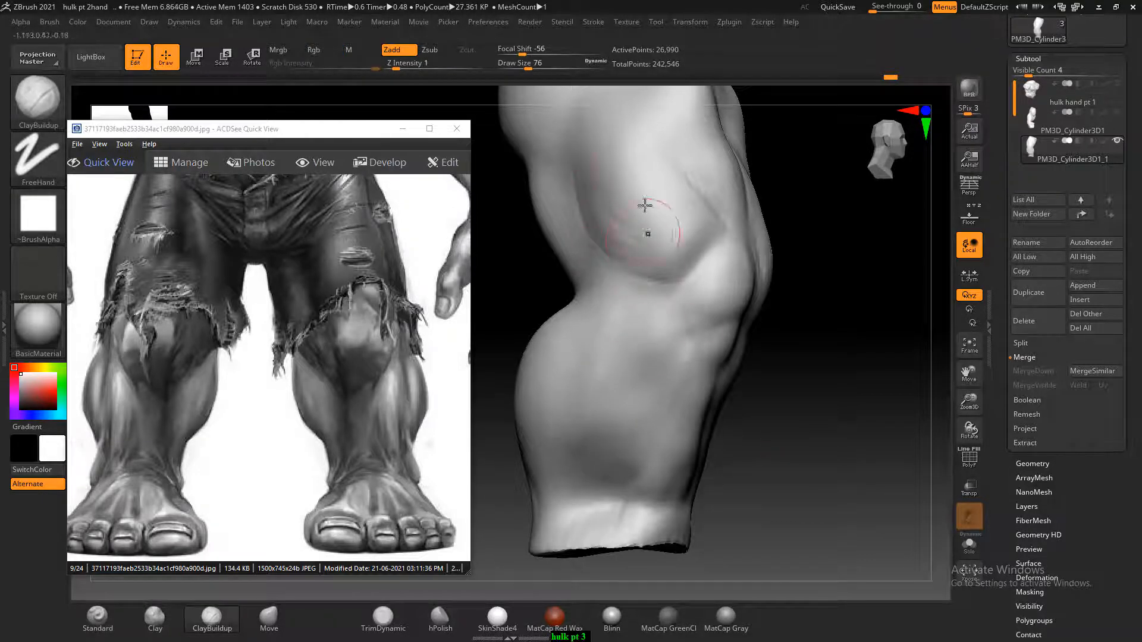
{"action": "key", "text": "shift"}
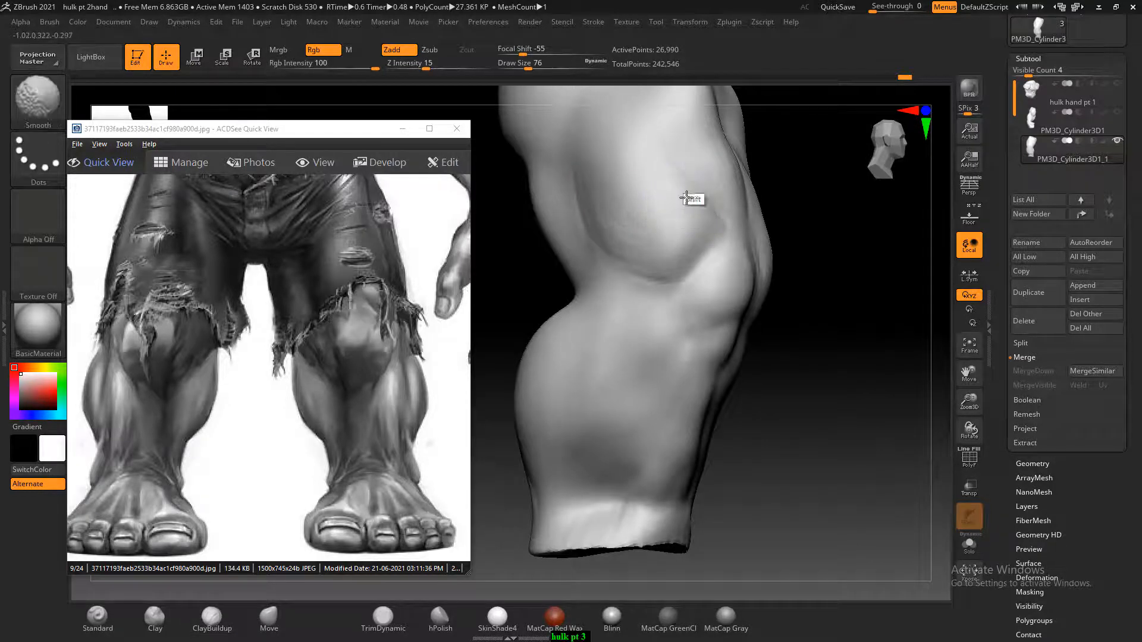
Refine the front thigh muscles with the ClayBuildup brush and smooth their transitions
{"action": "mouse_move", "coordinate": [803, 366]}
{"action": "left_mouse_down", "text": "shift"}
{"action": "mouse_move", "coordinate": [869, 413]}
{"action": "mouse_move", "coordinate": [909, 369]}
{"action": "mouse_move", "coordinate": [892, 410]}
{"action": "left_mouse_up", "text": "shift"}
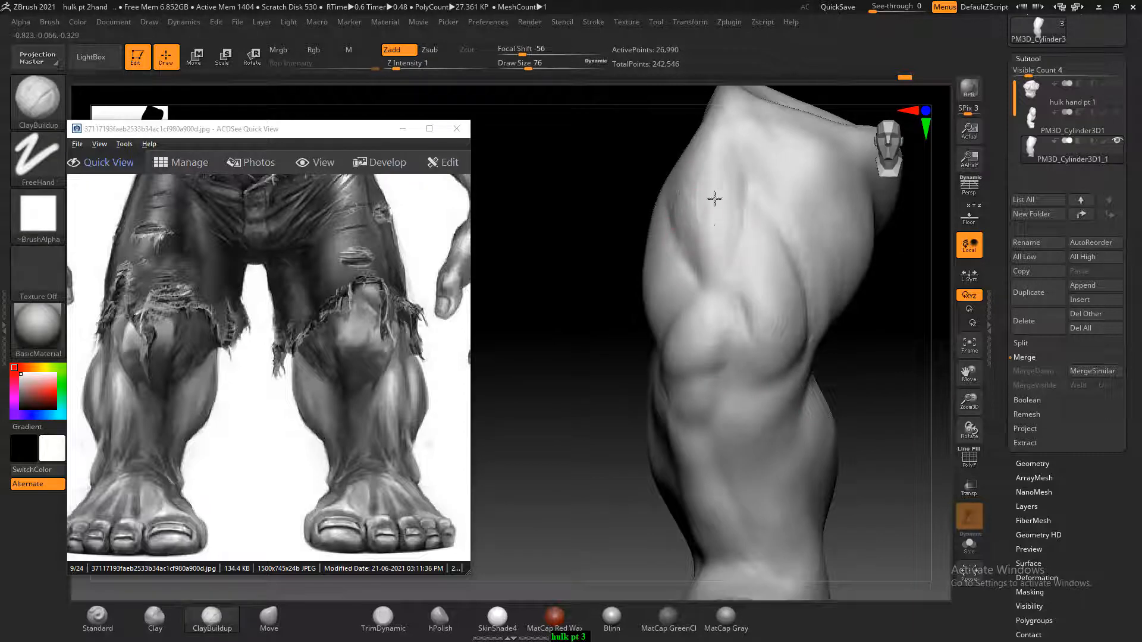
{"action": "key", "text": "shift"}
{"action": "left_click_drag", "start_coordinate": [885, 290], "coordinate": [850, 324], "text": "alt"}
{"action": "mouse_move", "coordinate": [779, 199]}
{"action": "left_mouse_down", "text": "alt"}
{"action": "mouse_move", "coordinate": [781, 183]}
{"action": "mouse_move", "coordinate": [803, 344]}
{"action": "left_mouse_up", "text": "alt"}
{"action": "key", "text": "shift"}
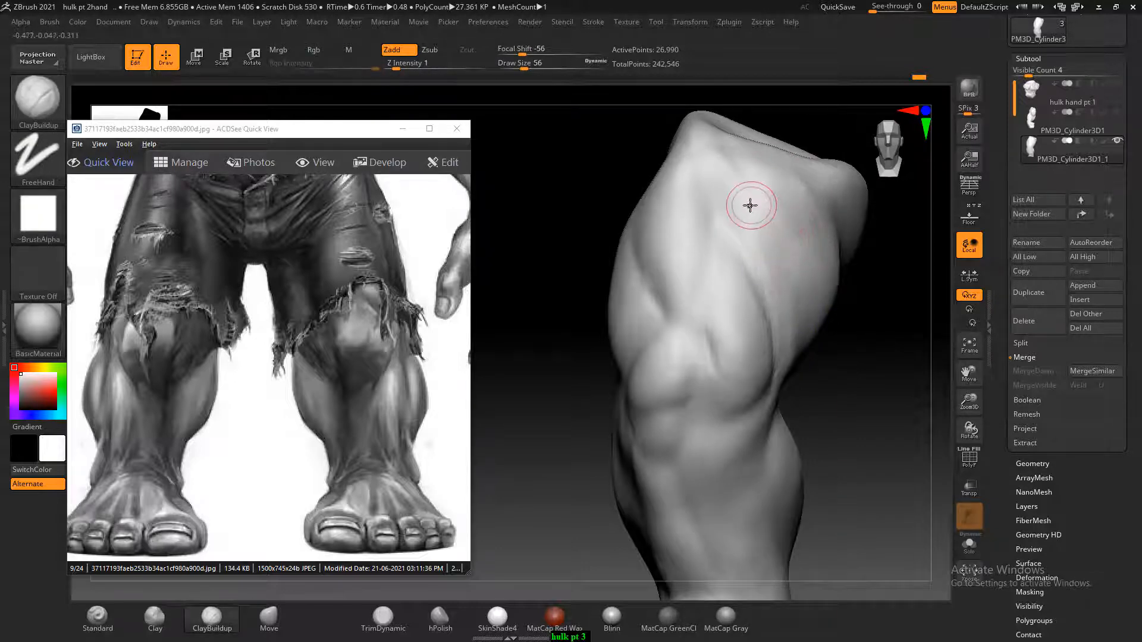
Define the muscle striations down the front and inner thigh using the Standard brush at Draw Size 56
{"action": "key", "text": "bracketleft"}
{"action": "left_click", "coordinate": [110, 625]}
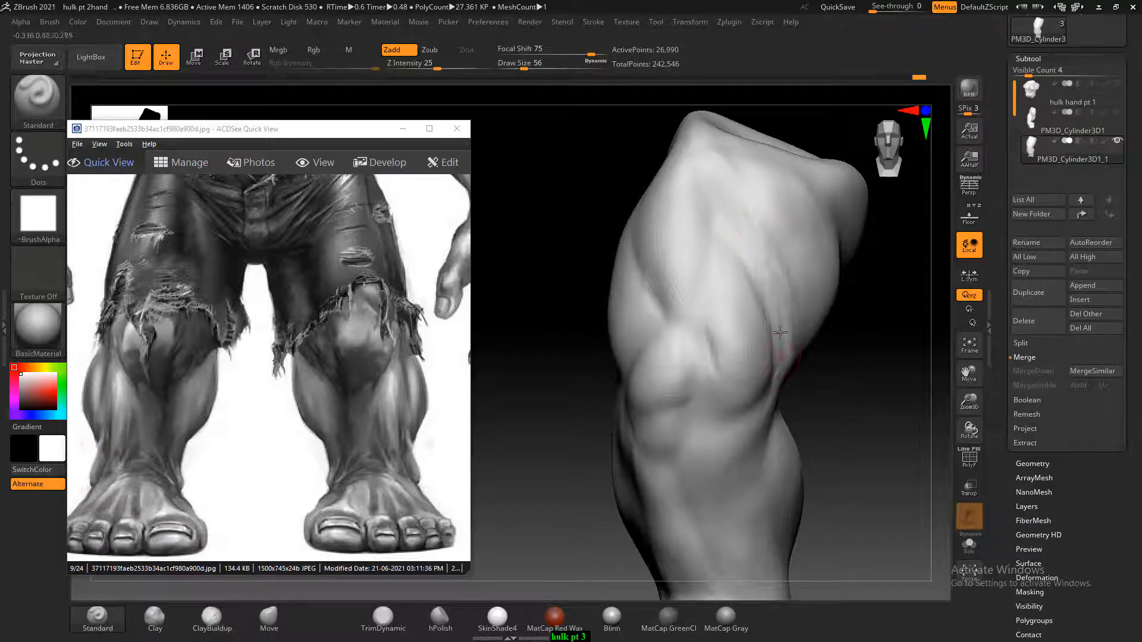
{"action": "mouse_move", "coordinate": [779, 332]}
{"action": "left_mouse_down", "text": "shift"}
{"action": "mouse_move", "coordinate": [783, 298]}
{"action": "mouse_move", "coordinate": [747, 204]}
{"action": "mouse_move", "coordinate": [780, 292]}
{"action": "left_mouse_up", "text": "shift"}
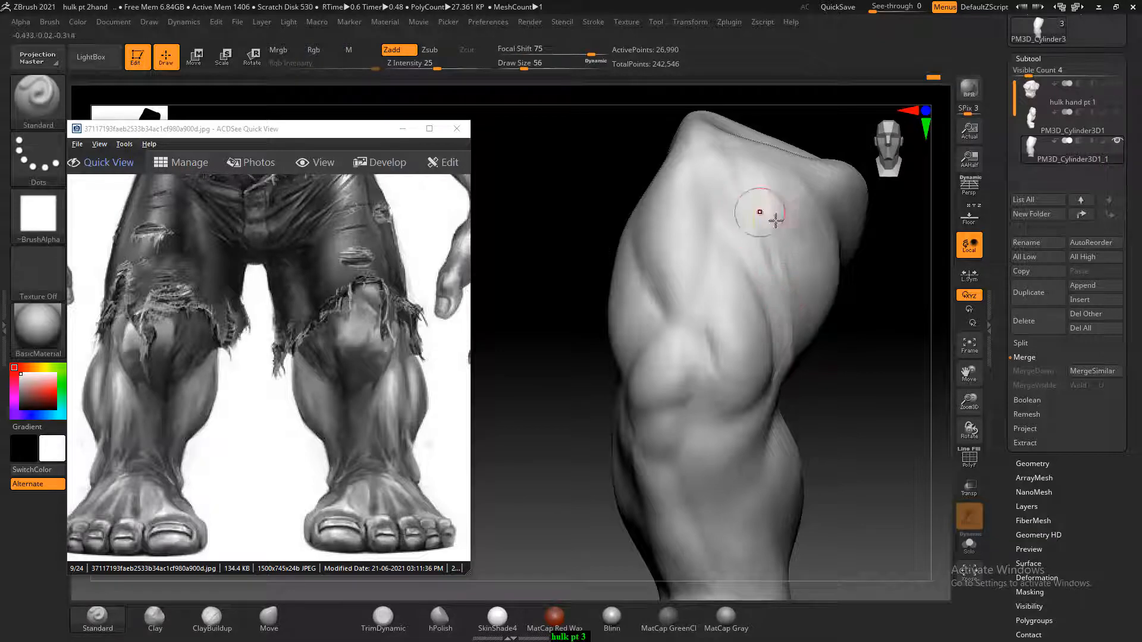
{"action": "mouse_move", "coordinate": [776, 221]}
{"action": "left_mouse_down", "text": "shift"}
{"action": "mouse_move", "coordinate": [744, 179]}
{"action": "mouse_move", "coordinate": [806, 356]}
{"action": "left_mouse_up", "text": "shift"}
{"action": "right_click_drag", "start_coordinate": [812, 332], "coordinate": [815, 370]}
{"action": "left_click_drag", "start_coordinate": [777, 273], "coordinate": [799, 390], "text": "alt"}
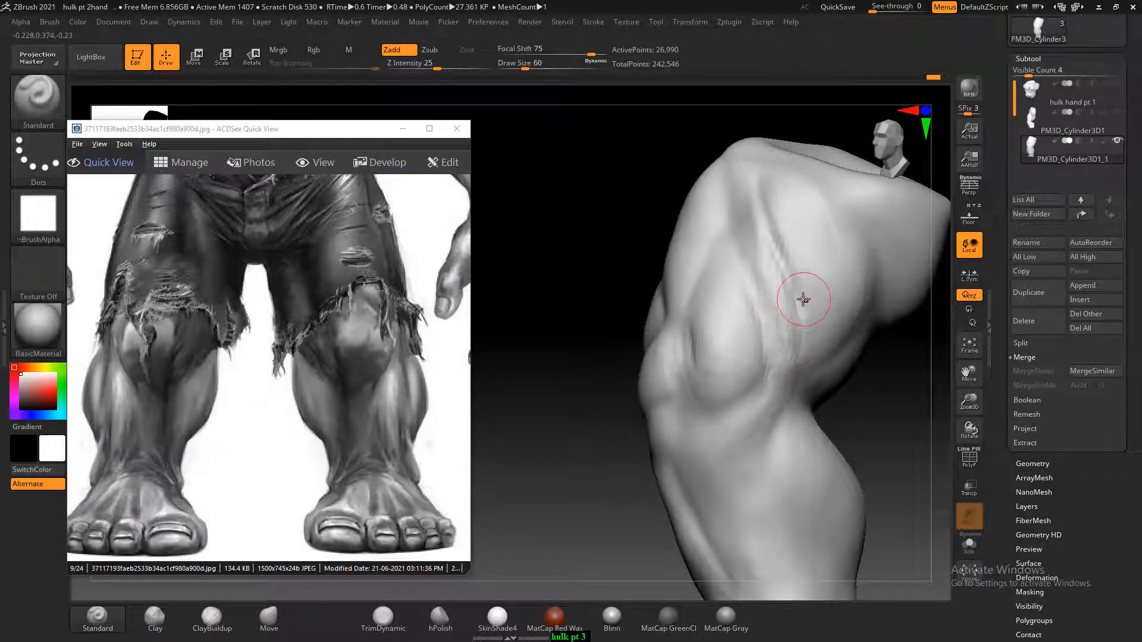
Carve the long grooves between the inner thigh muscles with the Standard brush and soften them with smoothing at Draw Size 68
{"action": "mouse_move", "coordinate": [751, 183]}
{"action": "left_mouse_down", "text": "shift"}
{"action": "mouse_move", "coordinate": [756, 239]}
{"action": "mouse_move", "coordinate": [786, 315]}
{"action": "left_mouse_up", "text": "shift"}
{"action": "left_click_drag", "start_coordinate": [767, 215], "coordinate": [785, 390], "text": "shift"}
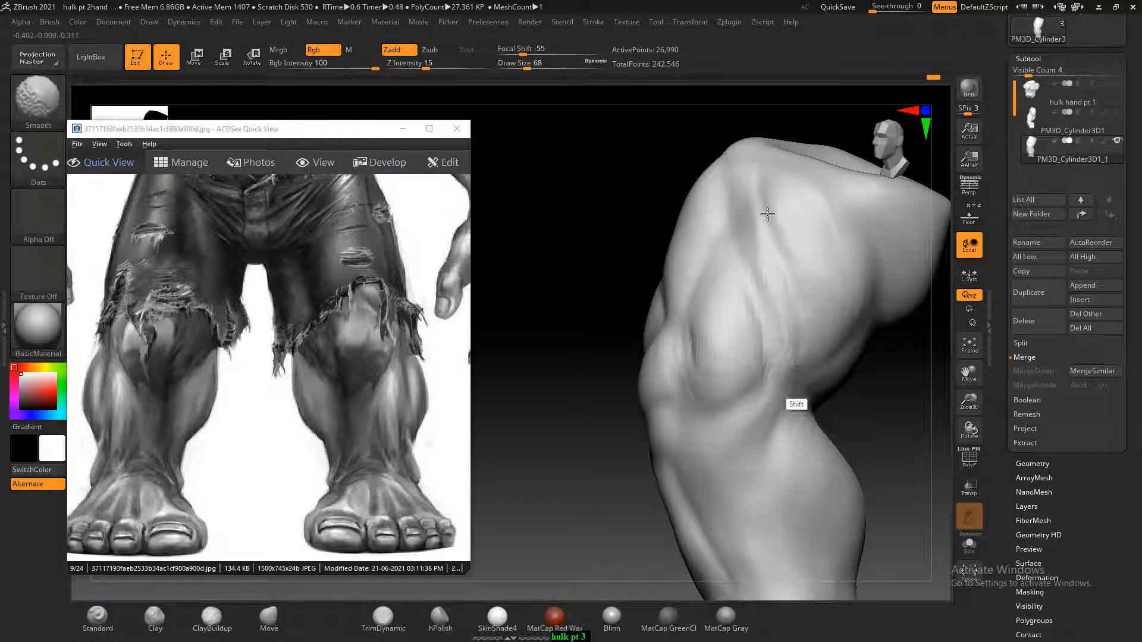
{"action": "mouse_move", "coordinate": [877, 387]}
{"action": "right_mouse_down", "text": "shift"}
{"action": "mouse_move", "coordinate": [925, 416]}
{"action": "mouse_move", "coordinate": [915, 440]}
{"action": "mouse_move", "coordinate": [892, 431]}
{"action": "right_mouse_up", "text": "shift"}
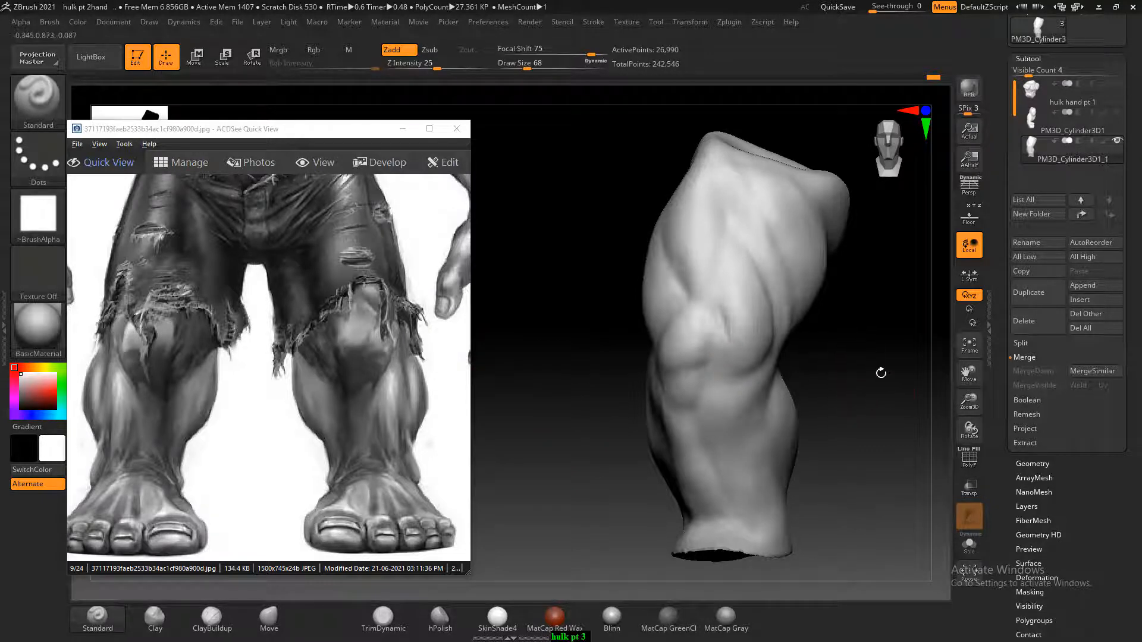
{"action": "right_click_drag", "start_coordinate": [881, 373], "coordinate": [884, 387], "text": "alt"}
Refine the kneecap and the area just below it with the Standard and ClayBuildup brushes at Draw Size 68, smoothing the surface
{"action": "mouse_move", "coordinate": [704, 368]}
{"action": "left_mouse_down"}
{"action": "mouse_move", "coordinate": [653, 386]}
{"action": "mouse_move", "coordinate": [706, 367]}
{"action": "left_mouse_up"}
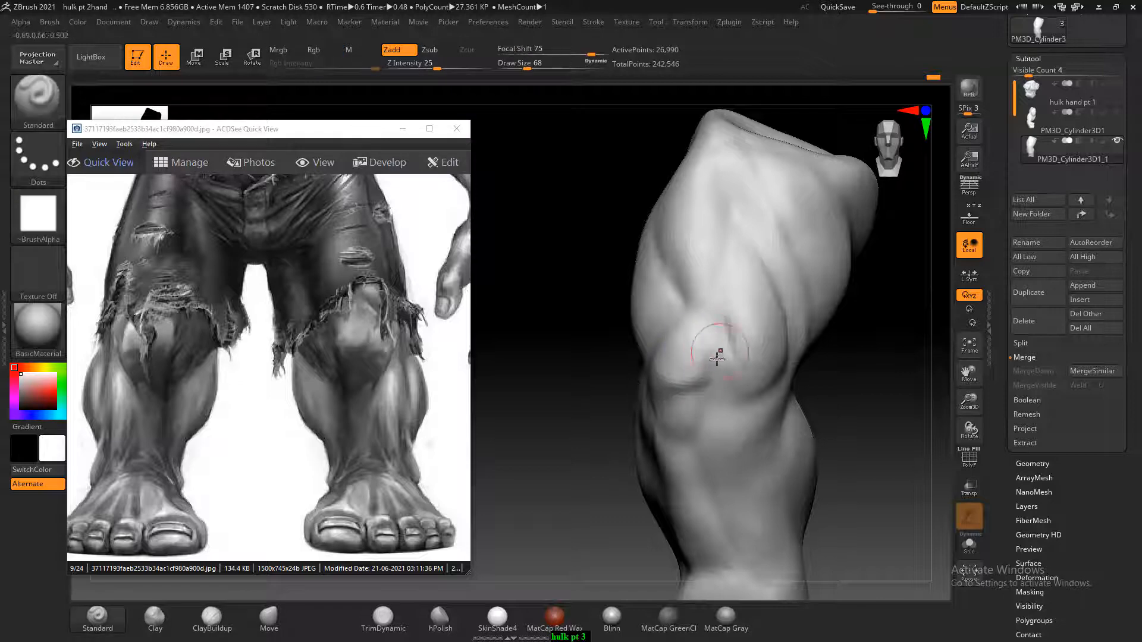
{"action": "mouse_move", "coordinate": [885, 423]}
{"action": "left_mouse_down"}
{"action": "mouse_move", "coordinate": [901, 401]}
{"action": "mouse_move", "coordinate": [877, 378]}
{"action": "mouse_move", "coordinate": [872, 387]}
{"action": "mouse_move", "coordinate": [795, 349]}
{"action": "mouse_move", "coordinate": [684, 375]}
{"action": "mouse_move", "coordinate": [701, 370]}
{"action": "left_mouse_up"}
{"action": "left_click", "coordinate": [212, 618]}
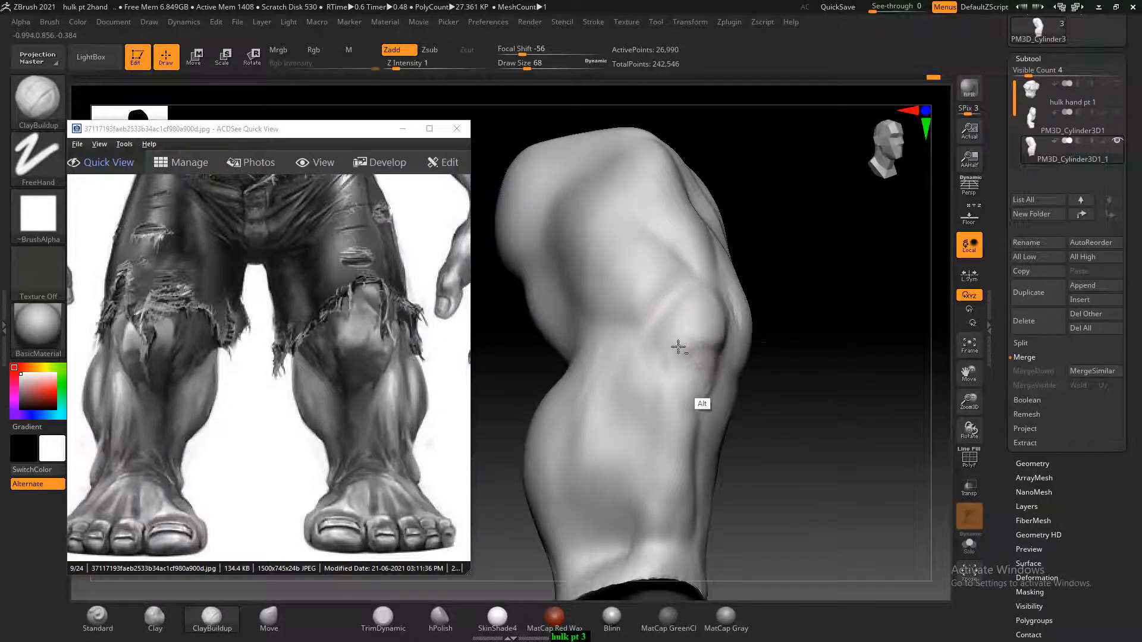
{"action": "left_click_drag", "start_coordinate": [770, 368], "coordinate": [869, 361]}
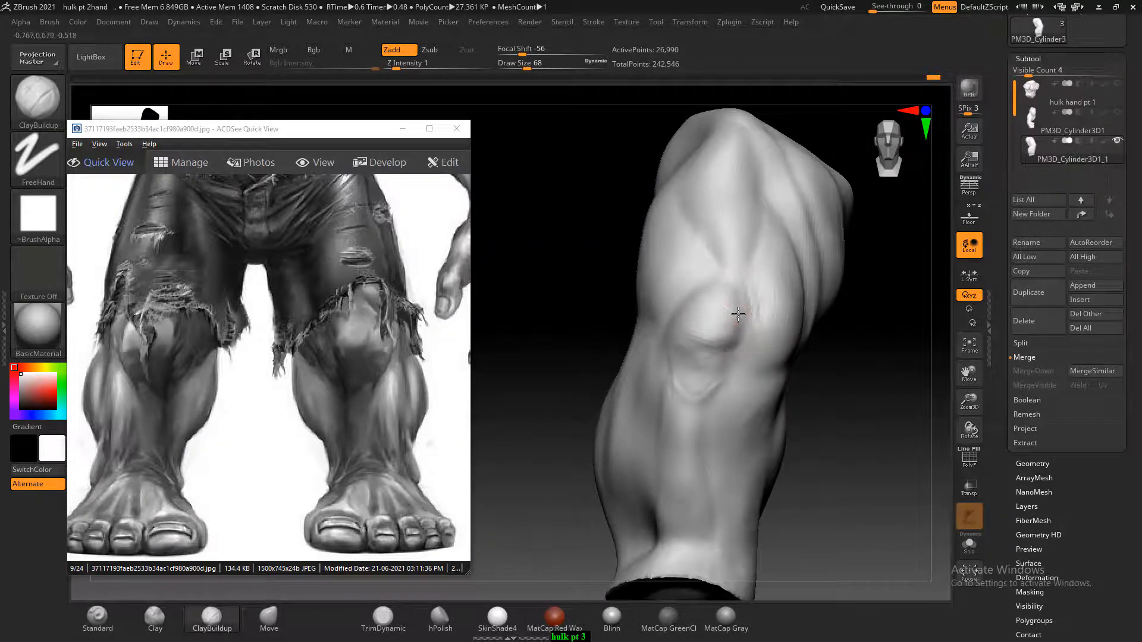
{"action": "mouse_move", "coordinate": [728, 321]}
{"action": "left_mouse_down", "text": "alt"}
{"action": "mouse_move", "coordinate": [683, 339]}
{"action": "mouse_move", "coordinate": [684, 352]}
{"action": "left_mouse_up", "text": "alt"}
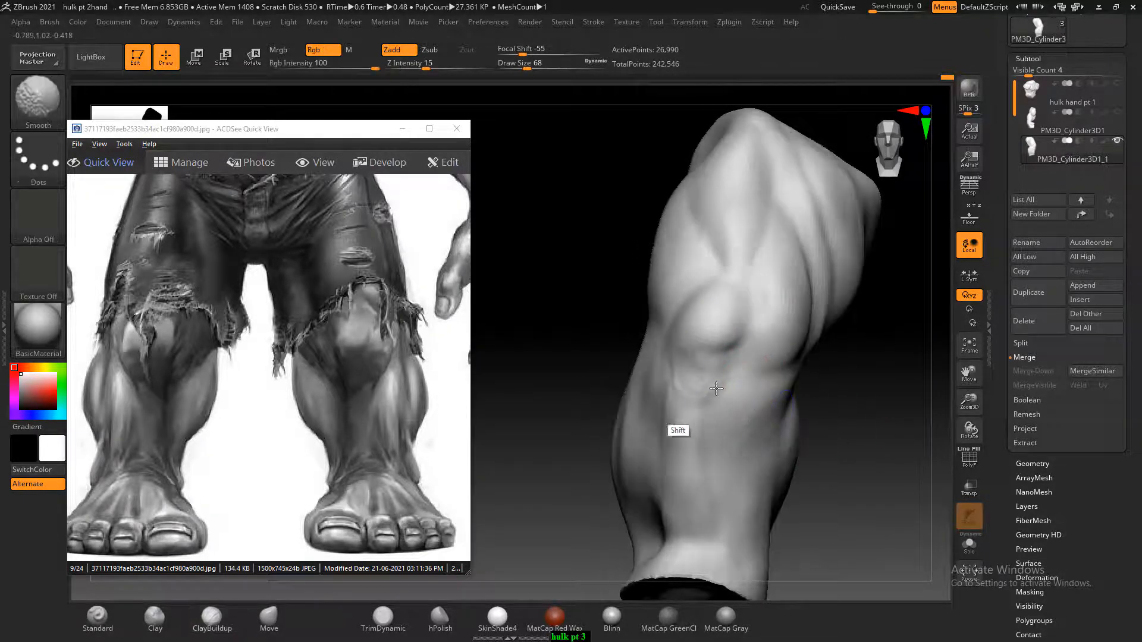
{"action": "mouse_move", "coordinate": [879, 436]}
{"action": "left_mouse_down"}
{"action": "mouse_move", "coordinate": [893, 461]}
{"action": "mouse_move", "coordinate": [874, 422]}
{"action": "mouse_move", "coordinate": [898, 386]}
{"action": "left_mouse_up"}
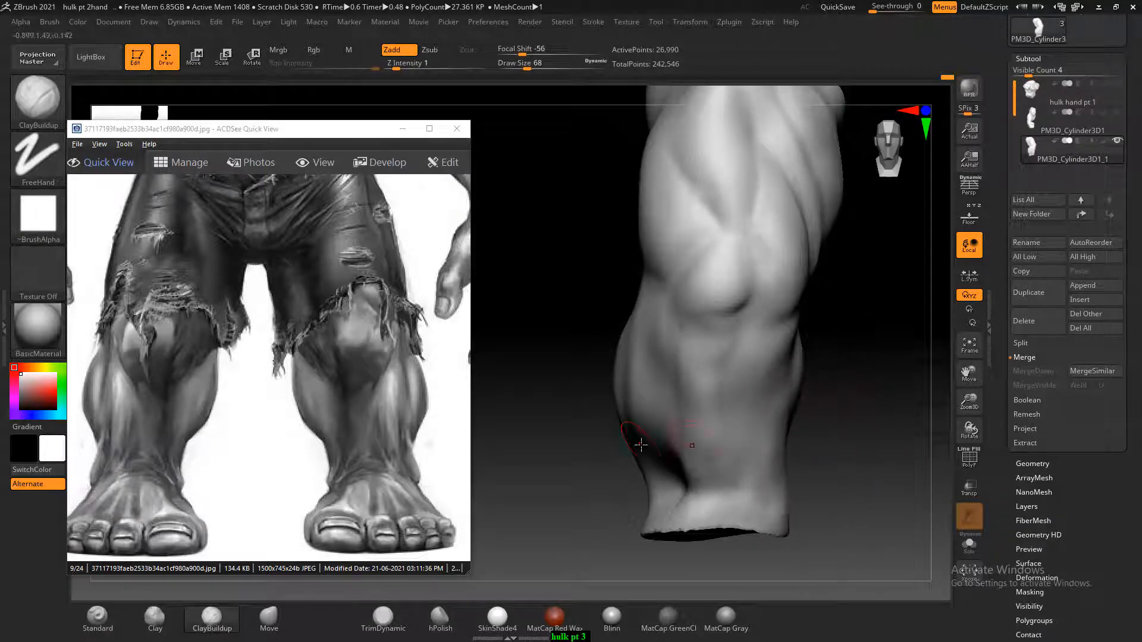
Browse the leg anatomy and Hulk reference images and examine the lower leg and foot in front hulk.jpg up close
{"action": "left_click", "coordinate": [232, 311]}
{"action": "scroll", "coordinate": [232, 313], "scroll_direction": "down", "scroll_amount": 2}
{"action": "scroll", "coordinate": [235, 315], "scroll_direction": "down", "scroll_amount": 1}
{"action": "scroll", "coordinate": [235, 315], "scroll_direction": "up", "scroll_amount": 1}
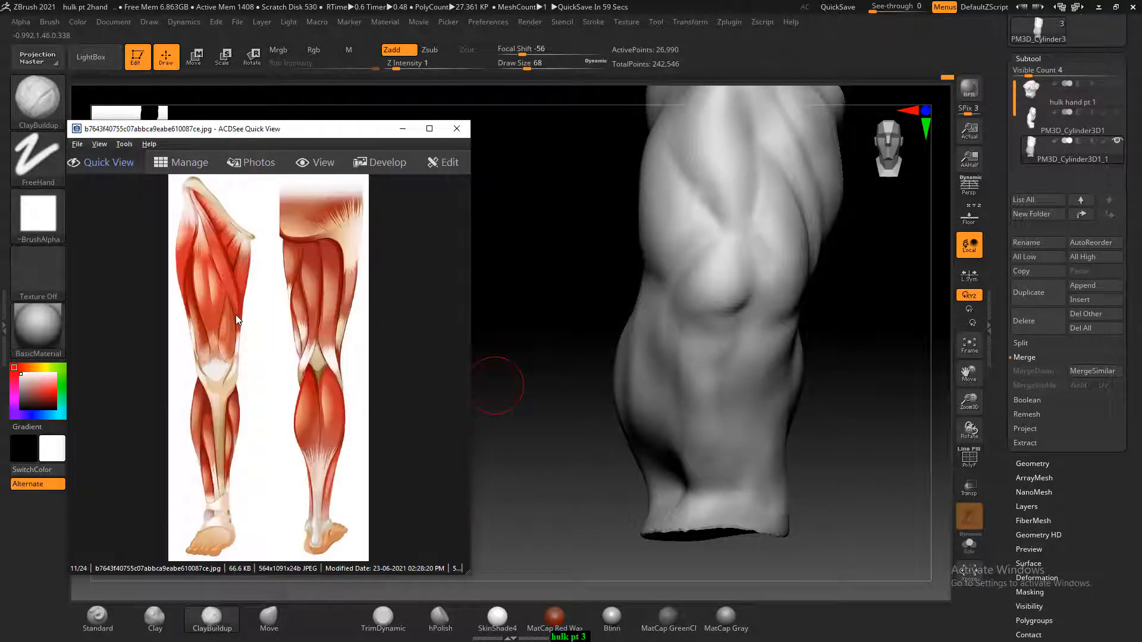
{"action": "scroll", "coordinate": [235, 315], "scroll_direction": "down", "scroll_amount": 1}
{"action": "scroll", "coordinate": [235, 316], "scroll_direction": "up", "scroll_amount": 1}
{"action": "scroll", "coordinate": [233, 419], "scroll_direction": "down", "scroll_amount": 4}
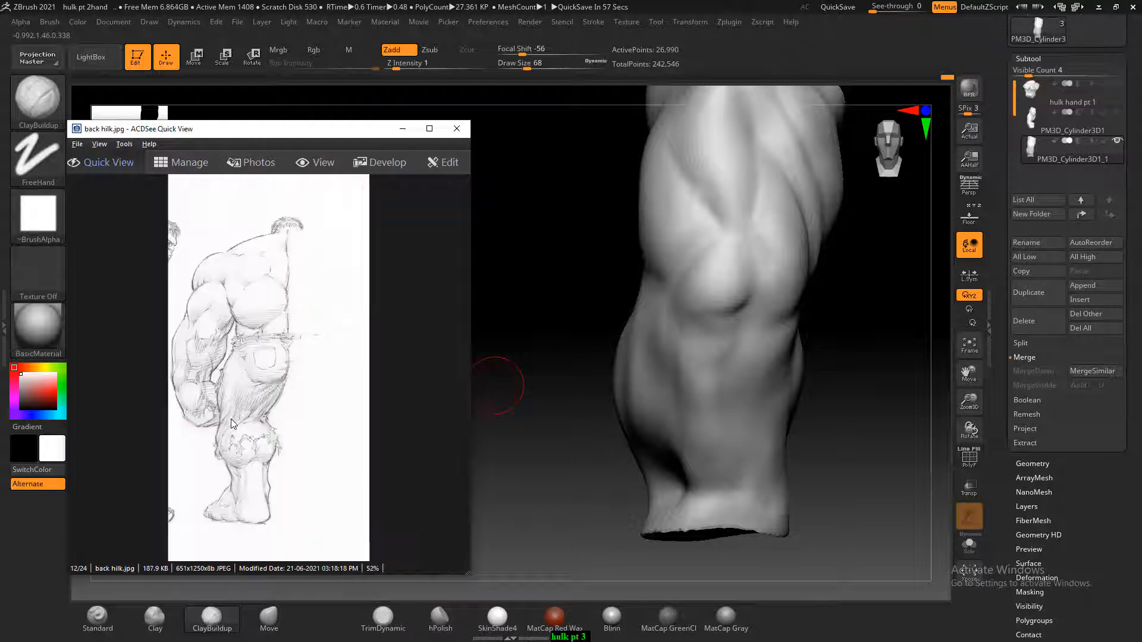
{"action": "scroll", "coordinate": [234, 421], "scroll_direction": "down", "scroll_amount": 2}
{"action": "scroll", "coordinate": [235, 421], "scroll_direction": "up", "scroll_amount": 1}
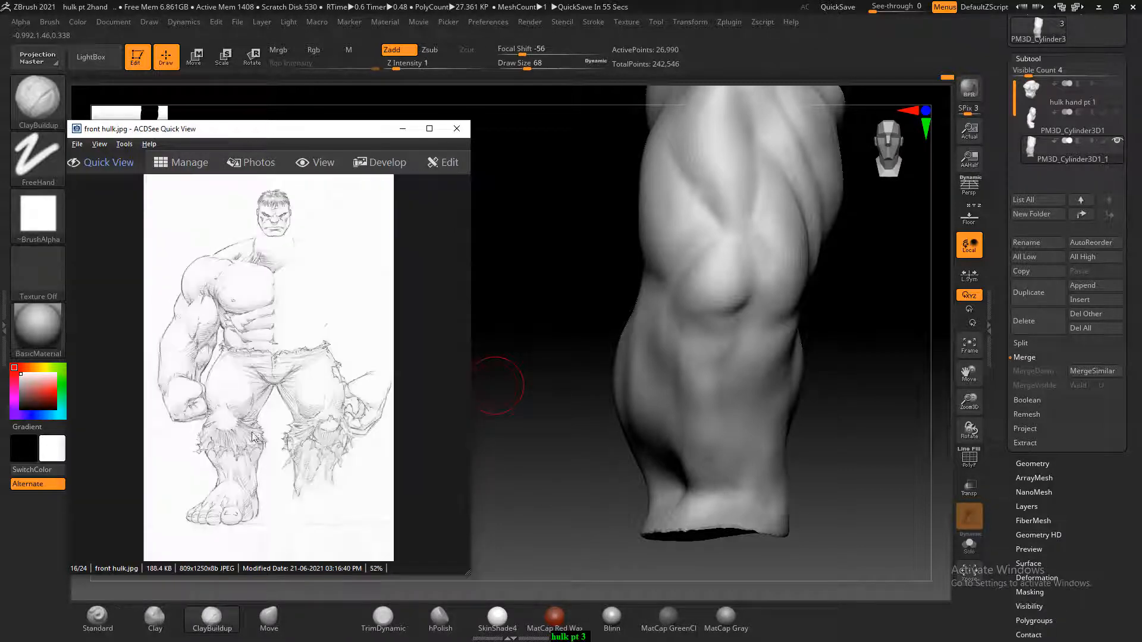
{"action": "scroll", "coordinate": [276, 440], "scroll_direction": "up", "scroll_amount": 2, "text": "ctrl"}
{"action": "scroll", "coordinate": [277, 440], "scroll_direction": "up", "scroll_amount": 4, "text": "ctrl"}
{"action": "left_click_drag", "start_coordinate": [277, 441], "coordinate": [377, 288]}
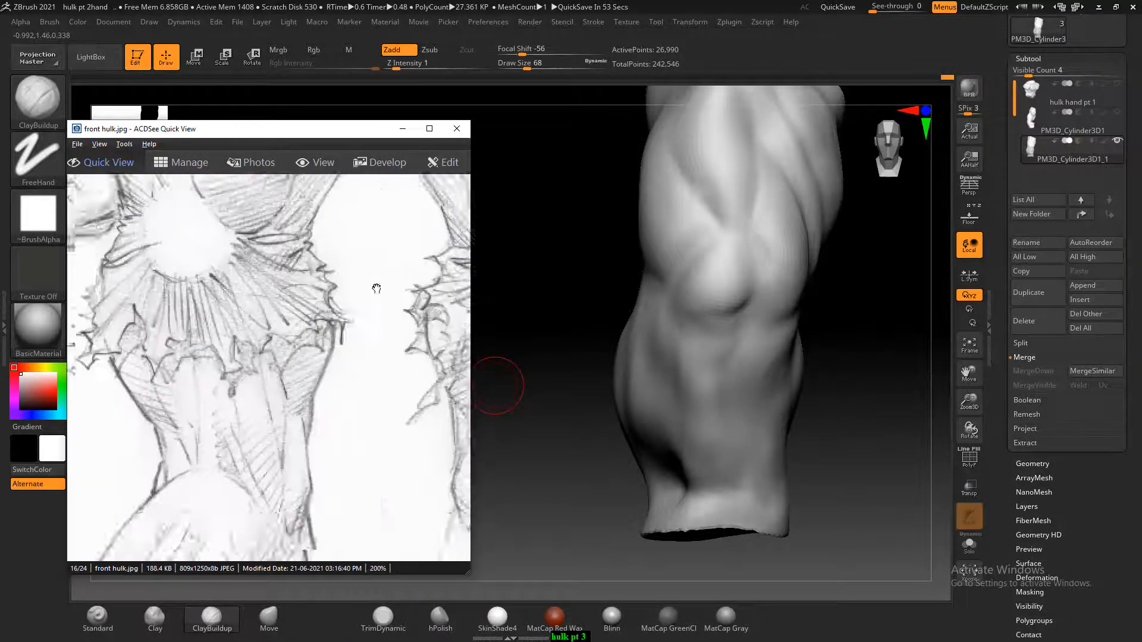
{"action": "left_click_drag", "start_coordinate": [298, 423], "coordinate": [379, 308]}
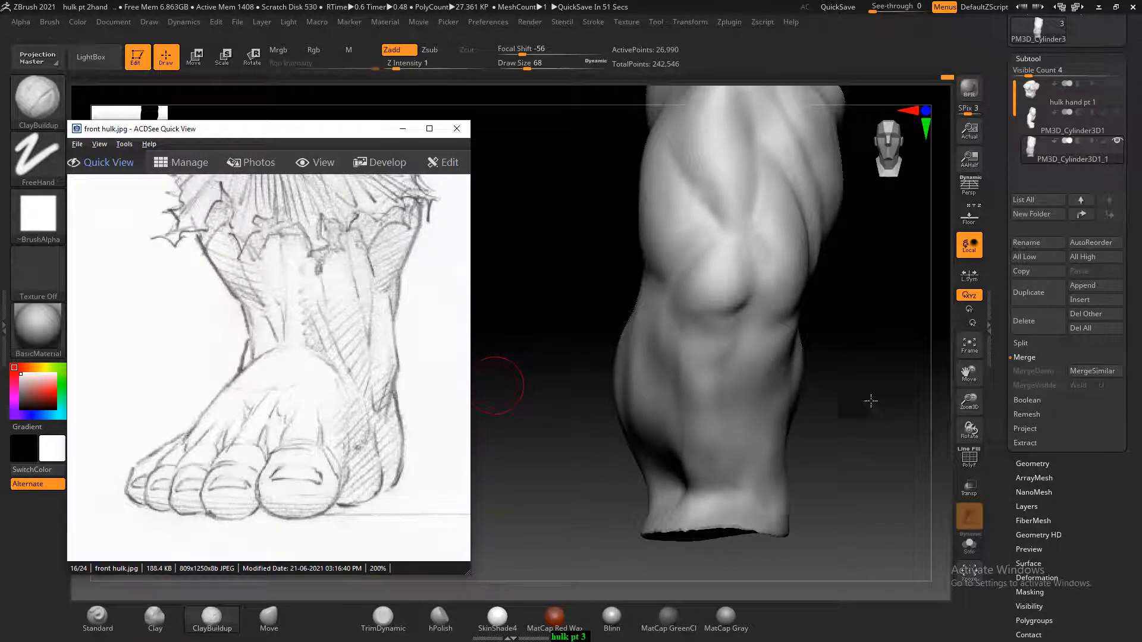
Build up the inner lower calf above the ankle with the ClayBuildup brush at Draw Size 44
{"action": "left_click_drag", "start_coordinate": [870, 401], "coordinate": [835, 386]}
{"action": "left_click_drag", "start_coordinate": [910, 426], "coordinate": [835, 422]}
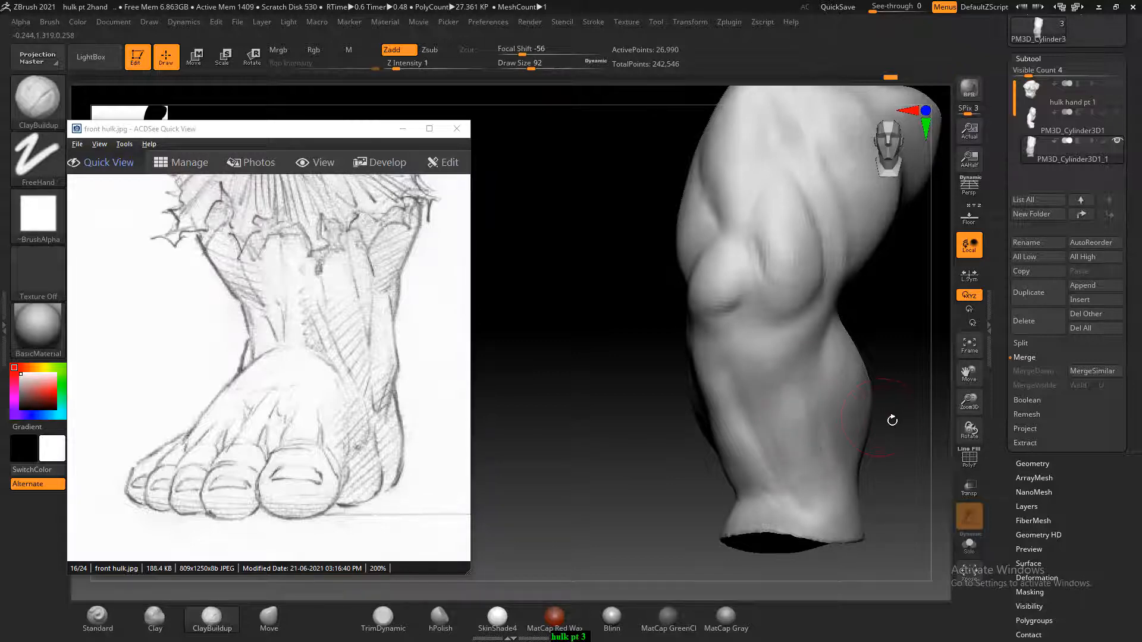
{"action": "left_click_drag", "start_coordinate": [892, 420], "coordinate": [854, 478]}
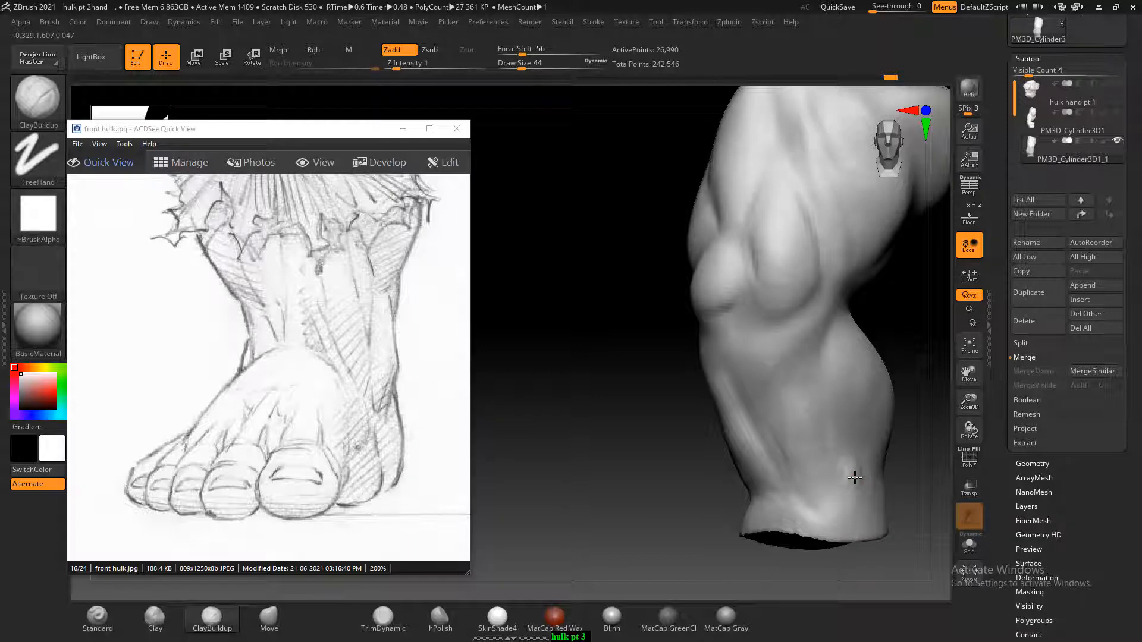
{"action": "mouse_move", "coordinate": [914, 464]}
{"action": "left_mouse_down"}
{"action": "mouse_move", "coordinate": [892, 492]}
{"action": "mouse_move", "coordinate": [902, 493]}
{"action": "mouse_move", "coordinate": [874, 497]}
{"action": "mouse_move", "coordinate": [910, 497]}
{"action": "mouse_move", "coordinate": [904, 470]}
{"action": "mouse_move", "coordinate": [906, 503]}
{"action": "mouse_move", "coordinate": [849, 499]}
{"action": "left_mouse_up"}
Show the sketch references behind the model and pull the ankle's lower edge down with the Move brush at Draw Size 148
{"action": "left_click", "coordinate": [968, 216]}
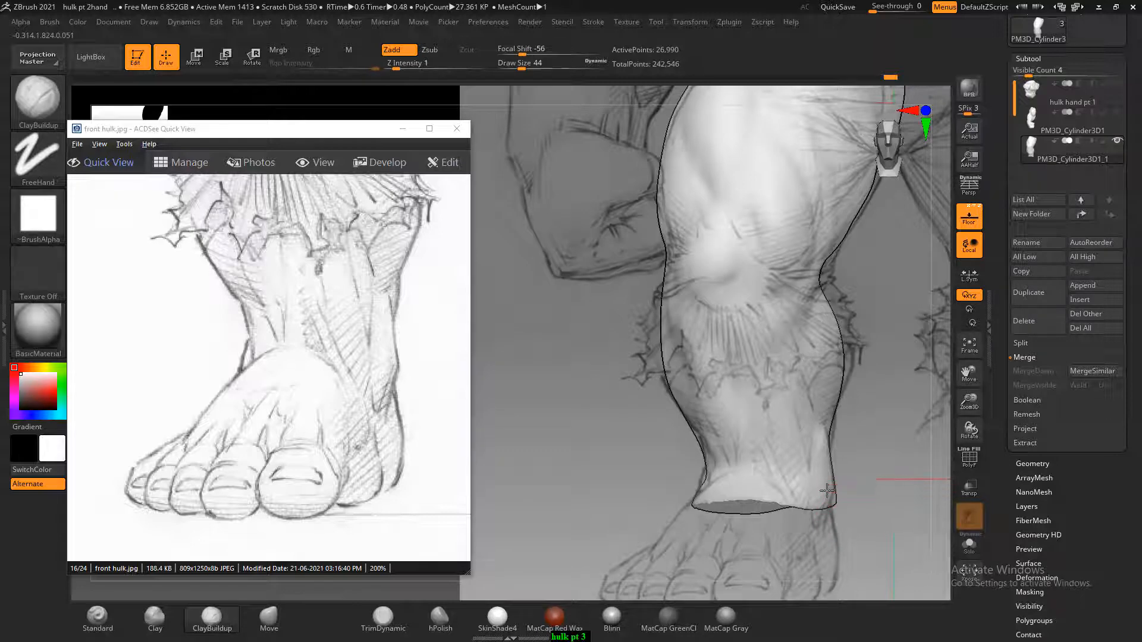
{"action": "left_click", "coordinate": [279, 630]}
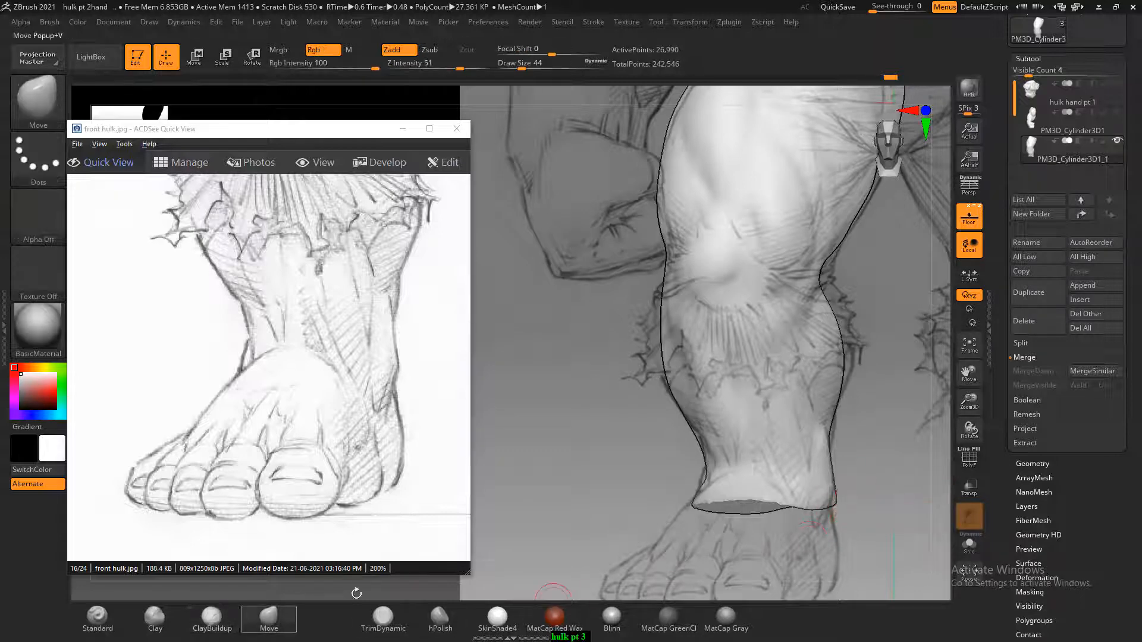
{"action": "key", "text": "bracketright"}
{"action": "key", "text": "bracketright"}
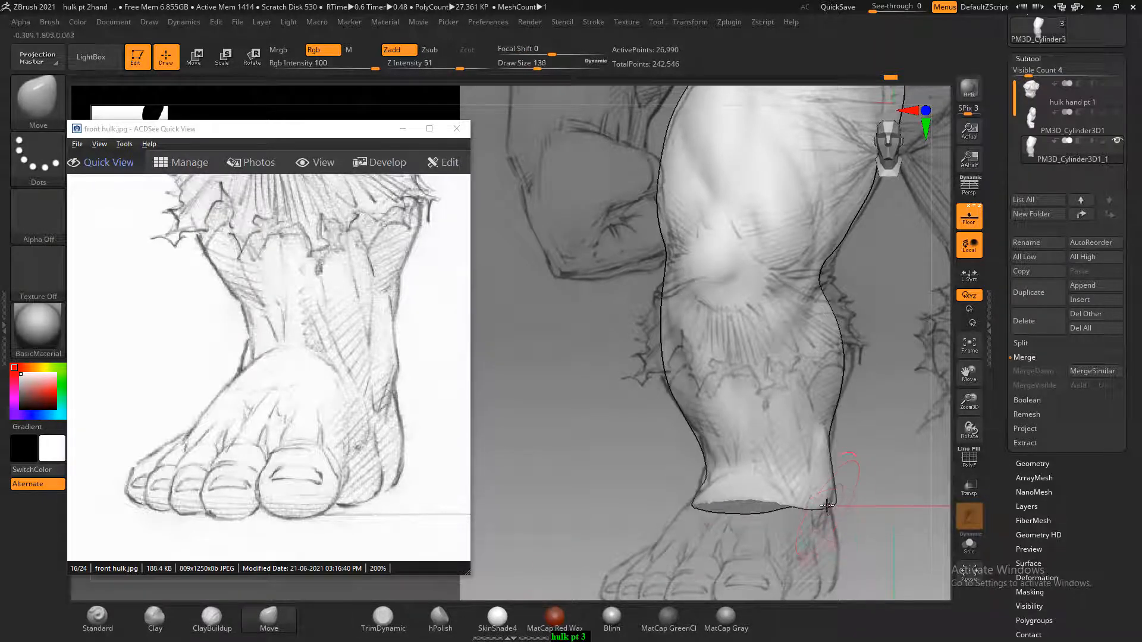
{"action": "mouse_move", "coordinate": [826, 504]}
{"action": "left_mouse_down"}
{"action": "mouse_move", "coordinate": [824, 530]}
{"action": "mouse_move", "coordinate": [777, 524]}
{"action": "left_mouse_up"}
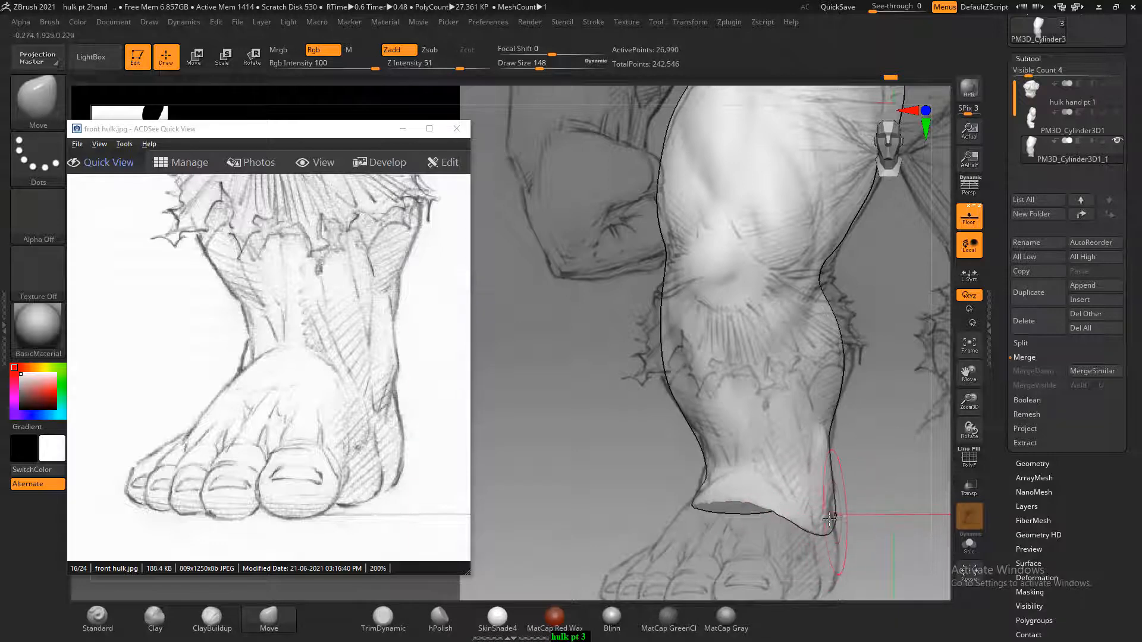
{"action": "mouse_move", "coordinate": [873, 503]}
{"action": "left_mouse_down"}
{"action": "mouse_move", "coordinate": [920, 505]}
{"action": "mouse_move", "coordinate": [910, 509]}
{"action": "left_mouse_up"}
{"action": "mouse_move", "coordinate": [699, 520]}
{"action": "left_mouse_down"}
{"action": "mouse_move", "coordinate": [658, 507]}
{"action": "mouse_move", "coordinate": [734, 517]}
{"action": "left_mouse_up"}
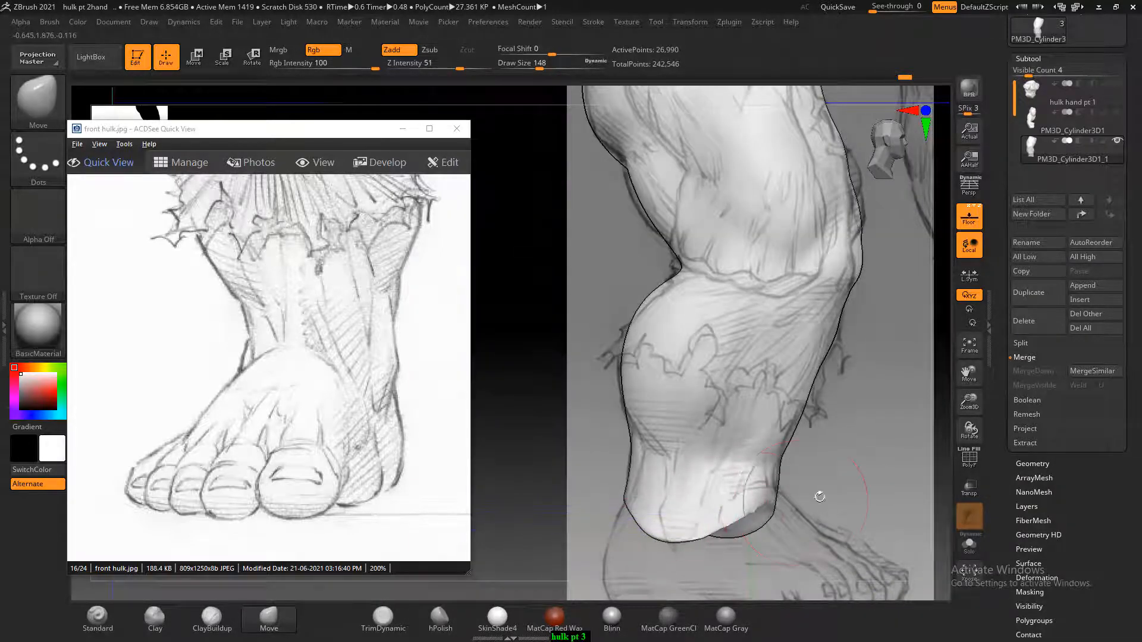
{"action": "left_click_drag", "start_coordinate": [837, 504], "coordinate": [850, 424], "text": "alt"}
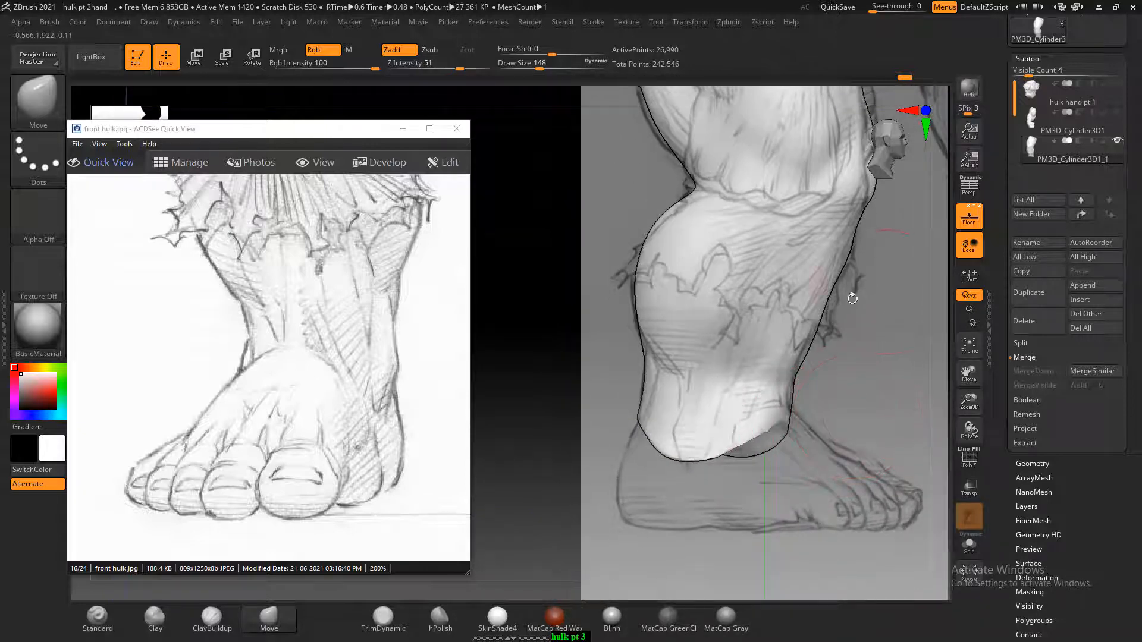
Minimize the reference viewer, hide the sketch planes and remesh the leg with DynaMesh at resolution 128
{"action": "left_click", "coordinate": [403, 129]}
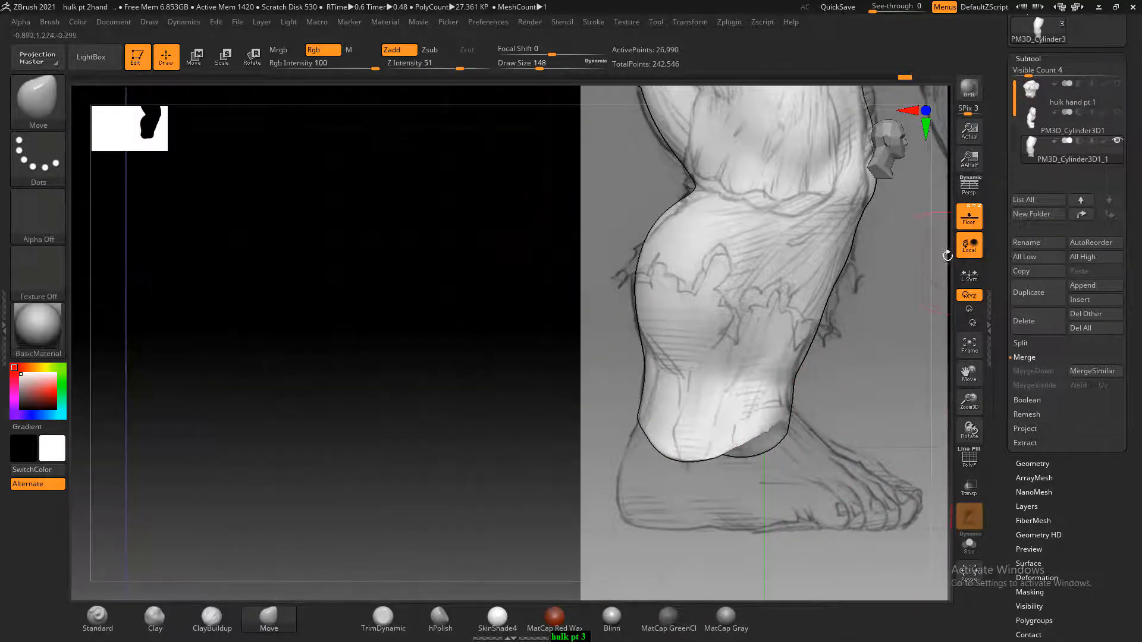
{"action": "left_click", "coordinate": [968, 217]}
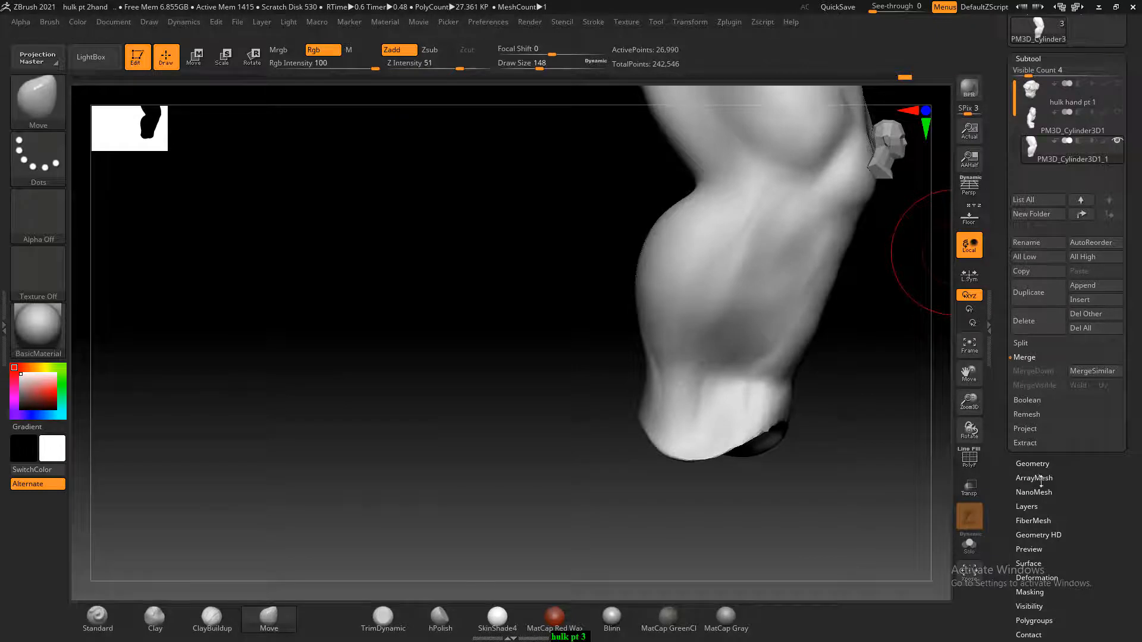
{"action": "left_click", "coordinate": [1033, 463]}
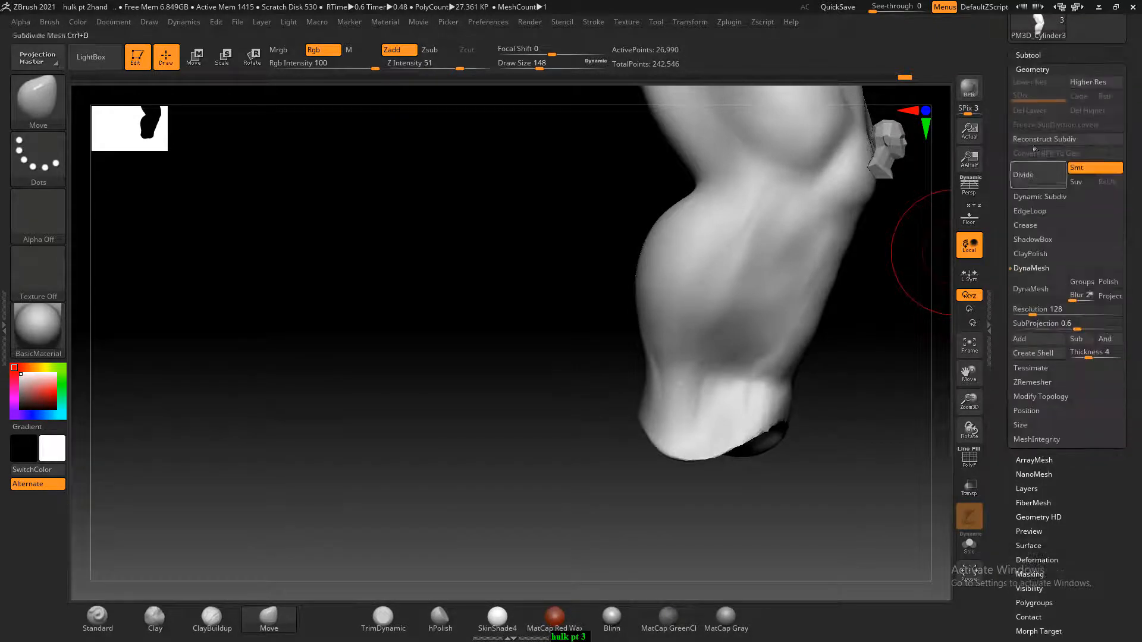
{"action": "left_click", "coordinate": [1032, 70]}
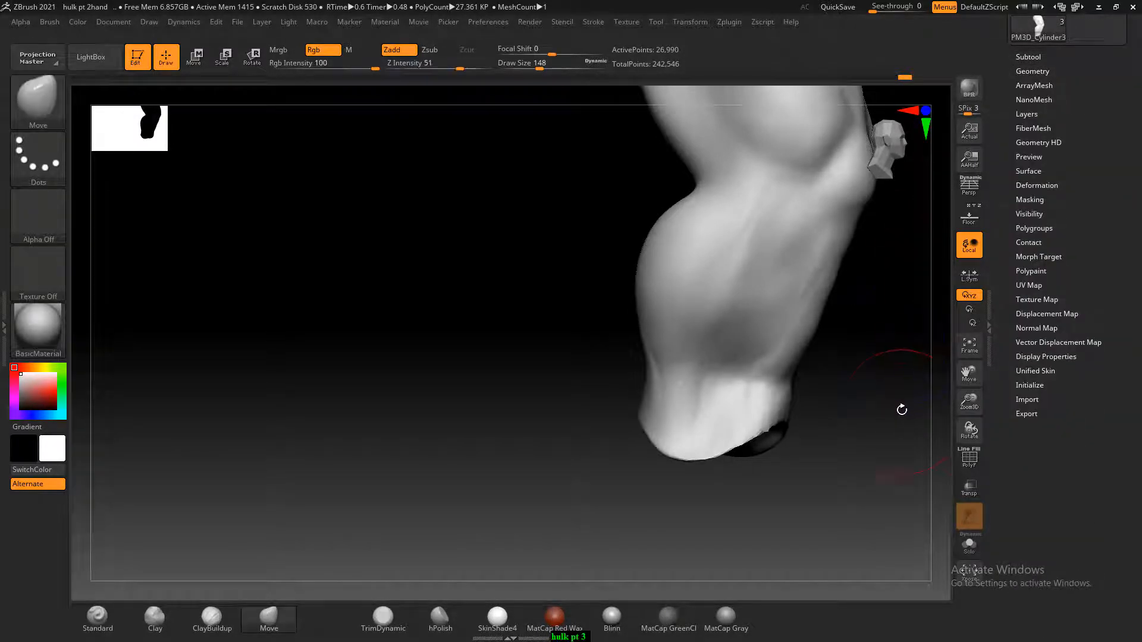
{"action": "mouse_move", "coordinate": [902, 410]}
{"action": "left_mouse_down"}
{"action": "mouse_move", "coordinate": [818, 462]}
{"action": "mouse_move", "coordinate": [927, 367]}
{"action": "left_mouse_up"}
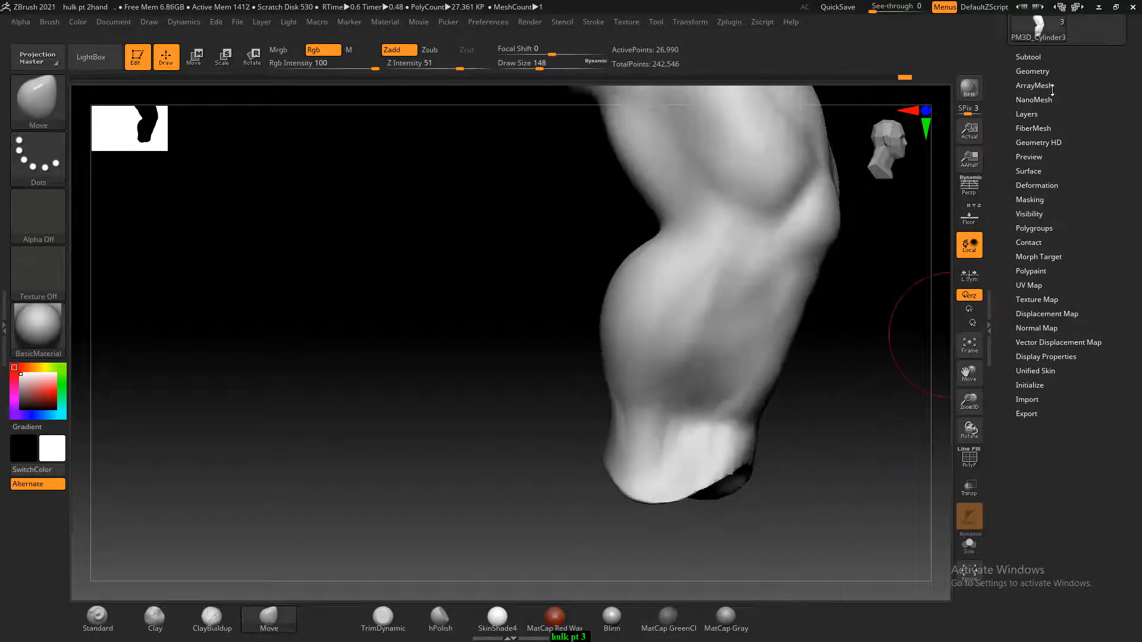
{"action": "left_click", "coordinate": [1032, 71]}
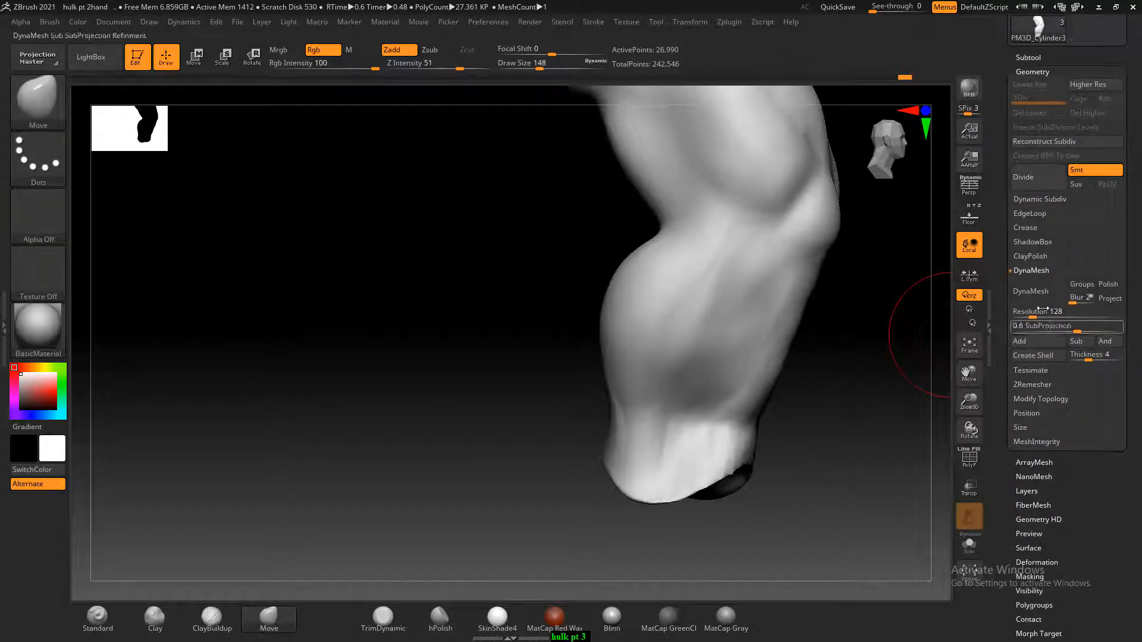
{"action": "left_click", "coordinate": [1037, 291]}
Show the sketches again and extend the ankle opening down toward the foot with the Move brush at Draw Size 248
{"action": "mouse_move", "coordinate": [838, 444]}
{"action": "left_mouse_down"}
{"action": "mouse_move", "coordinate": [892, 461]}
{"action": "mouse_move", "coordinate": [904, 438]}
{"action": "mouse_move", "coordinate": [897, 379]}
{"action": "left_mouse_up"}
{"action": "key", "text": "shift"}
{"action": "left_click", "coordinate": [969, 219]}
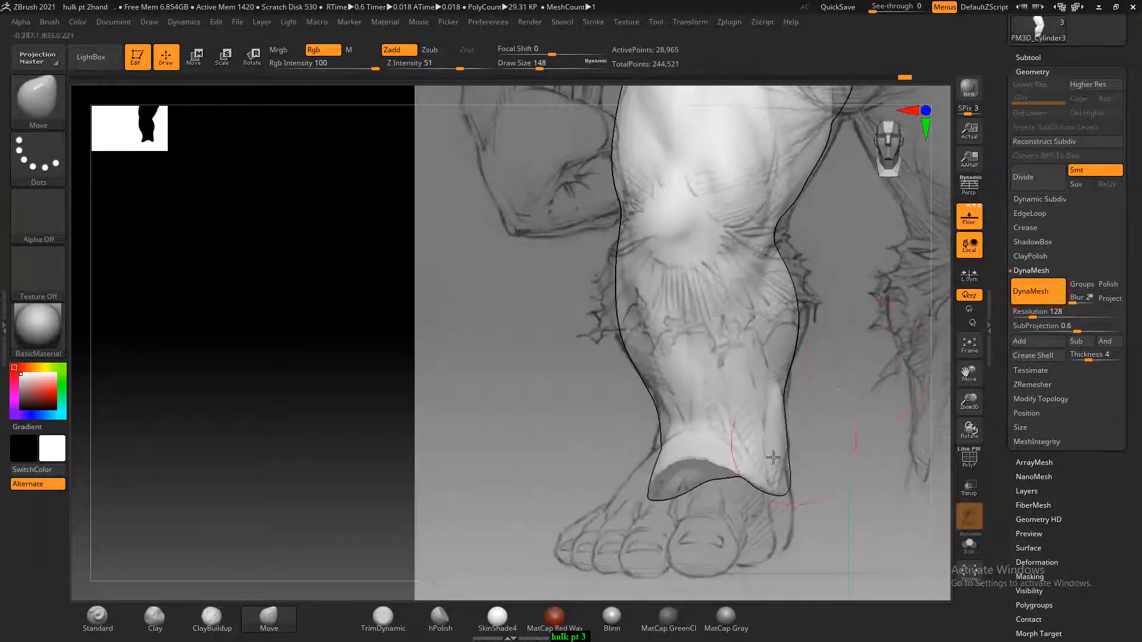
{"action": "key", "text": "]"}
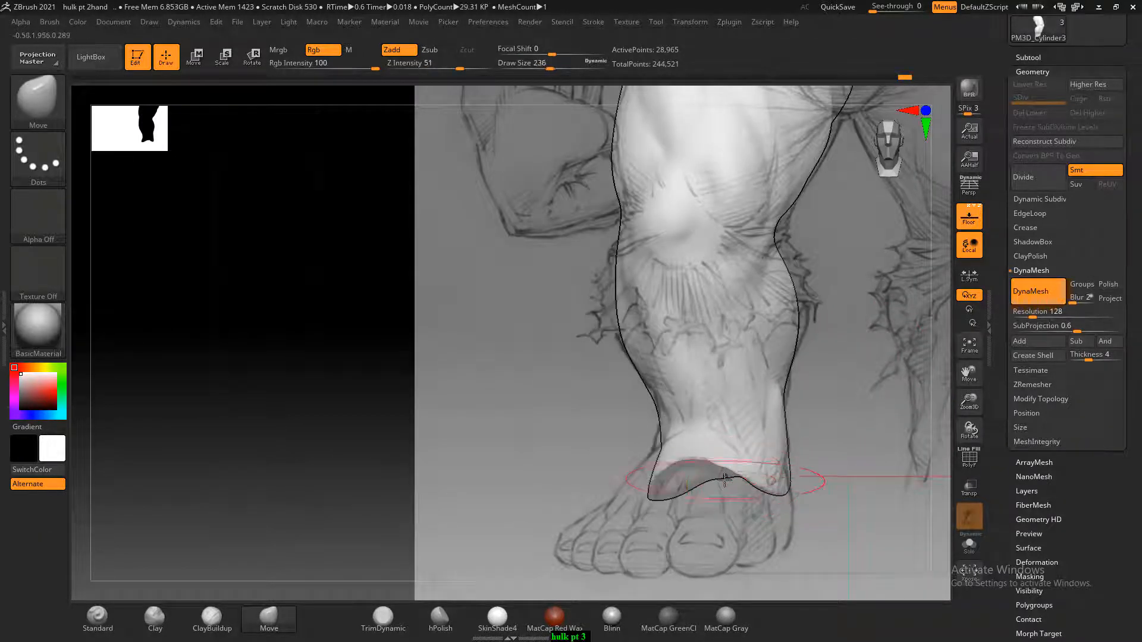
{"action": "left_click_drag", "start_coordinate": [725, 476], "coordinate": [733, 519]}
{"action": "key", "text": "shift"}
{"action": "mouse_move", "coordinate": [854, 466]}
{"action": "left_mouse_down"}
{"action": "mouse_move", "coordinate": [872, 492]}
{"action": "mouse_move", "coordinate": [881, 483]}
{"action": "left_mouse_up"}
{"action": "mouse_move", "coordinate": [644, 483]}
{"action": "left_mouse_down"}
{"action": "mouse_move", "coordinate": [624, 510]}
{"action": "mouse_move", "coordinate": [624, 481]}
{"action": "mouse_move", "coordinate": [623, 557]}
{"action": "left_mouse_up"}
{"action": "left_click_drag", "start_coordinate": [663, 523], "coordinate": [681, 543]}
{"action": "mouse_move", "coordinate": [793, 487]}
{"action": "left_mouse_down"}
{"action": "mouse_move", "coordinate": [874, 466]}
{"action": "mouse_move", "coordinate": [826, 497]}
{"action": "left_mouse_up"}
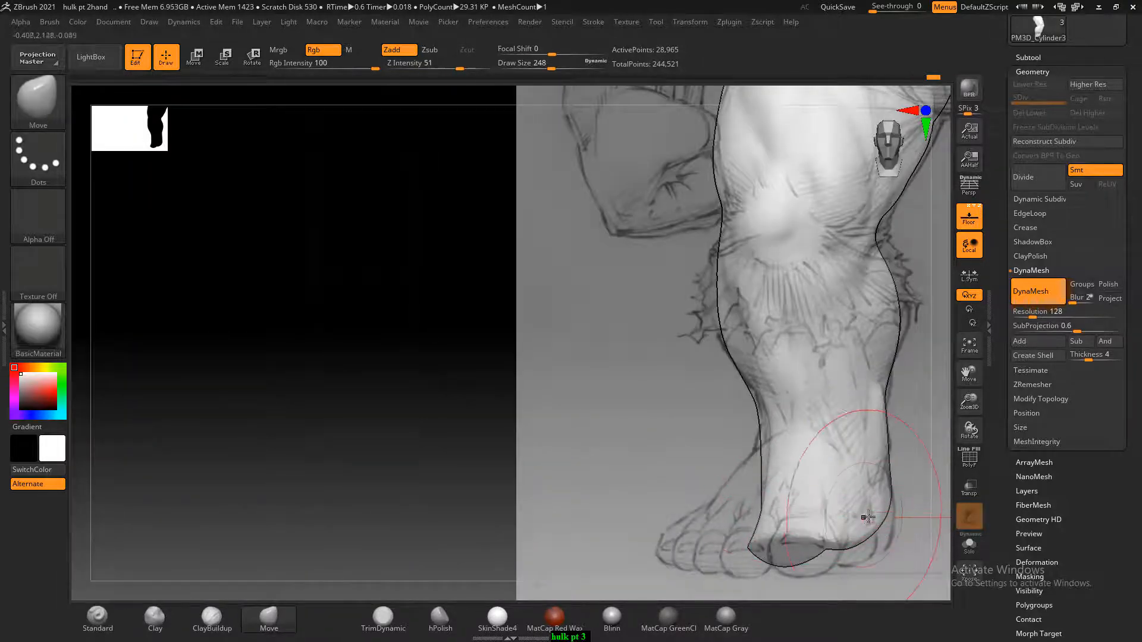
Smooth the notch in the ankle's lower edge and shape the heel area against the side sketch with the Move brush
{"action": "mouse_move", "coordinate": [893, 531]}
{"action": "left_mouse_down"}
{"action": "mouse_move", "coordinate": [788, 520]}
{"action": "mouse_move", "coordinate": [630, 460]}
{"action": "mouse_move", "coordinate": [611, 464]}
{"action": "mouse_move", "coordinate": [645, 469]}
{"action": "left_mouse_up"}
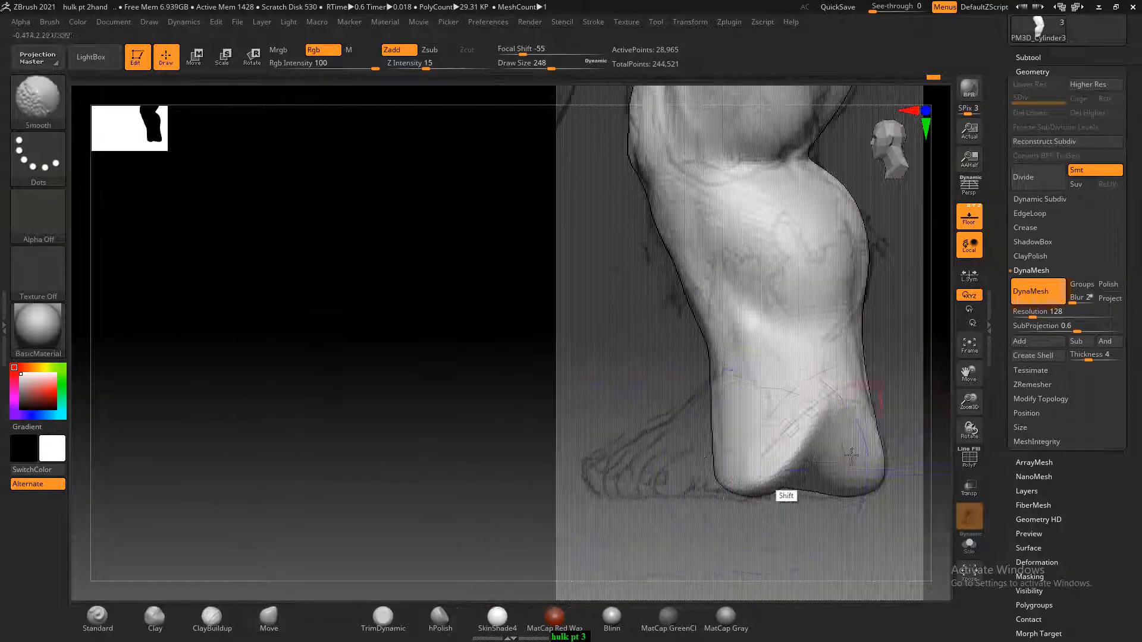
{"action": "mouse_move", "coordinate": [834, 410]}
{"action": "left_mouse_down"}
{"action": "mouse_move", "coordinate": [845, 480]}
{"action": "mouse_move", "coordinate": [877, 513]}
{"action": "mouse_move", "coordinate": [880, 539]}
{"action": "left_mouse_up"}
{"action": "left_click_drag", "start_coordinate": [889, 467], "coordinate": [888, 494]}
{"action": "mouse_move", "coordinate": [707, 511]}
{"action": "left_mouse_down"}
{"action": "mouse_move", "coordinate": [865, 519]}
{"action": "mouse_move", "coordinate": [889, 576]}
{"action": "mouse_move", "coordinate": [886, 543]}
{"action": "left_mouse_up"}
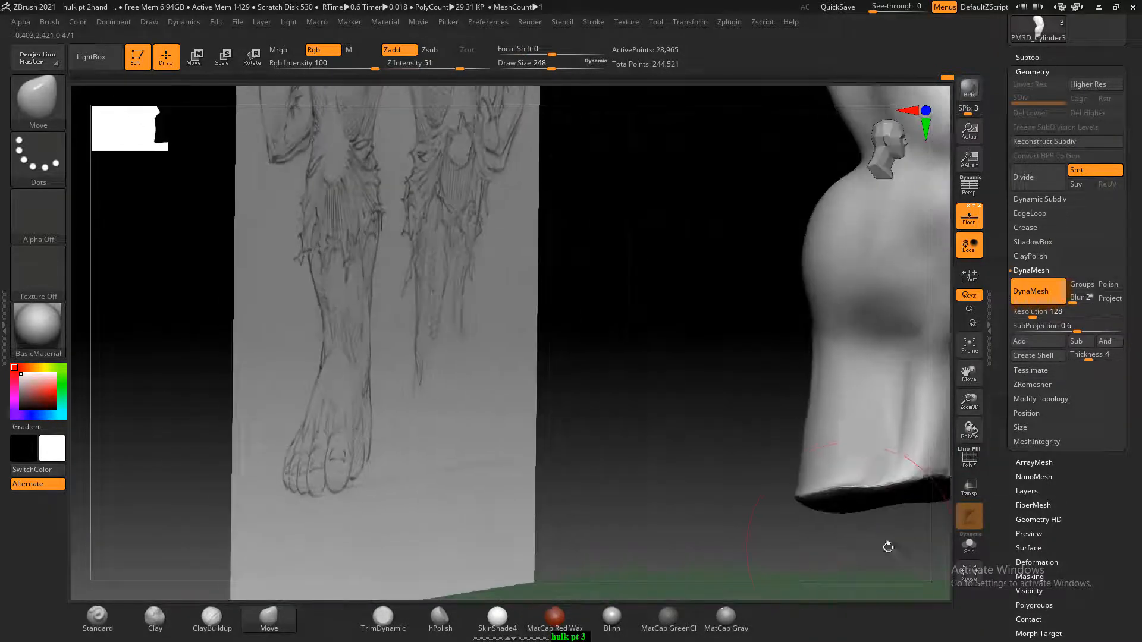
{"action": "left_click_drag", "start_coordinate": [780, 555], "coordinate": [792, 561], "text": "shift"}
{"action": "left_click_drag", "start_coordinate": [725, 530], "coordinate": [541, 494], "text": "alt"}
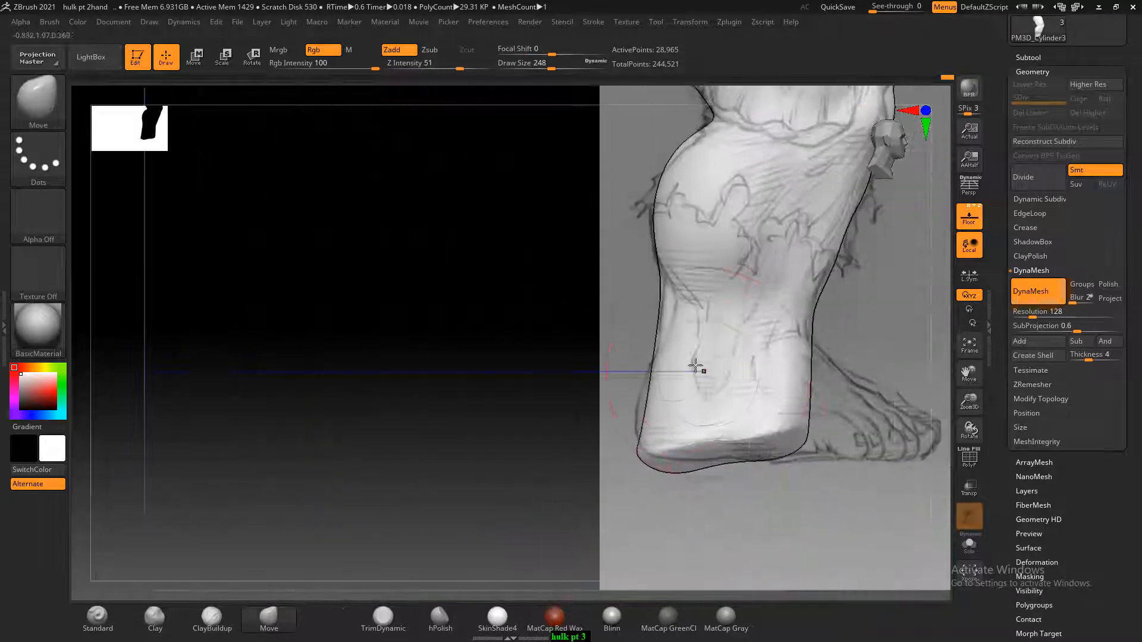
Round out the heel and pull the front of the foot forward from the ankle with the Move brush at Draw Size 160
{"action": "key", "text": "bracketleft"}
{"action": "key", "text": "bracketleft"}
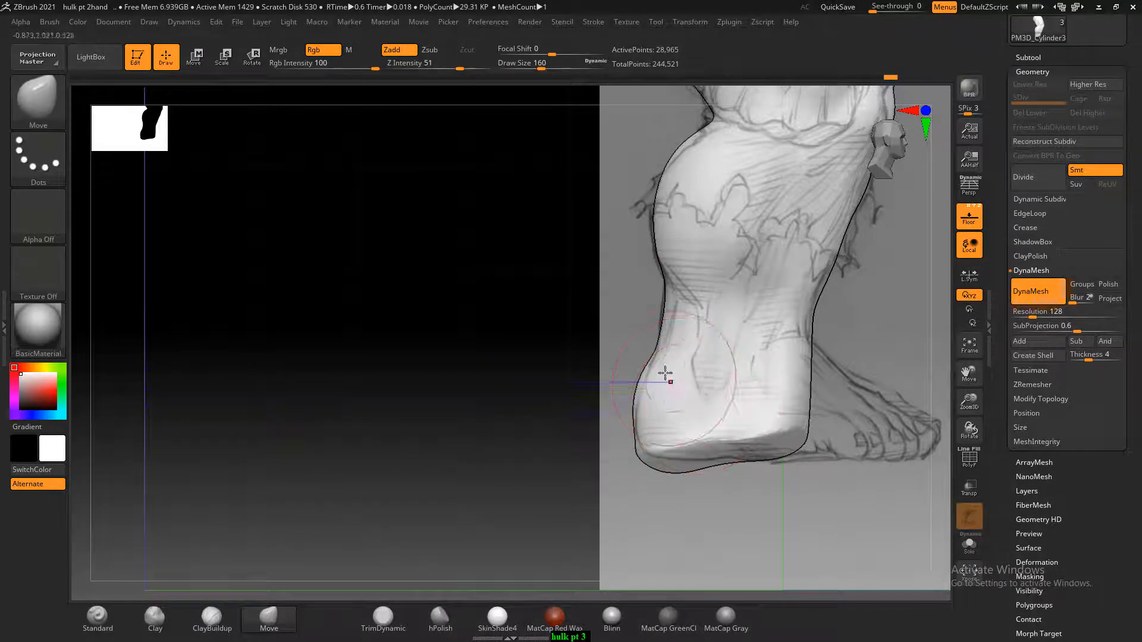
{"action": "left_click_drag", "start_coordinate": [908, 368], "coordinate": [843, 342], "text": "alt"}
{"action": "mouse_move", "coordinate": [704, 365]}
{"action": "left_mouse_down"}
{"action": "mouse_move", "coordinate": [741, 364]}
{"action": "mouse_move", "coordinate": [830, 404]}
{"action": "left_mouse_up"}
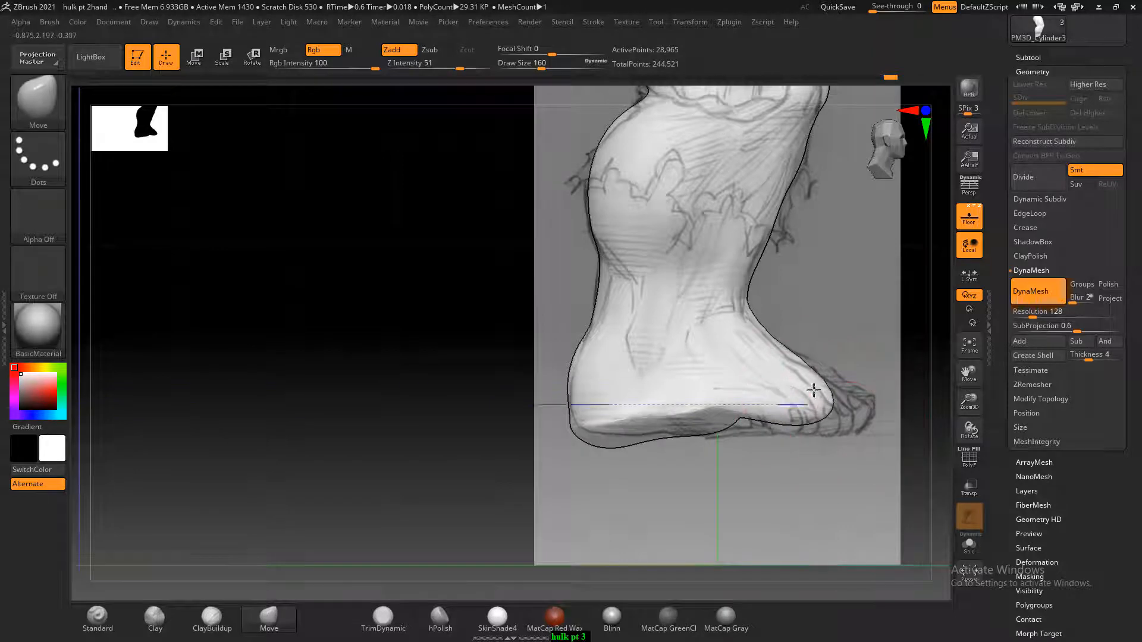
{"action": "mouse_move", "coordinate": [814, 391]}
{"action": "right_mouse_down"}
{"action": "mouse_move", "coordinate": [858, 342]}
{"action": "mouse_move", "coordinate": [896, 369]}
{"action": "right_mouse_up"}
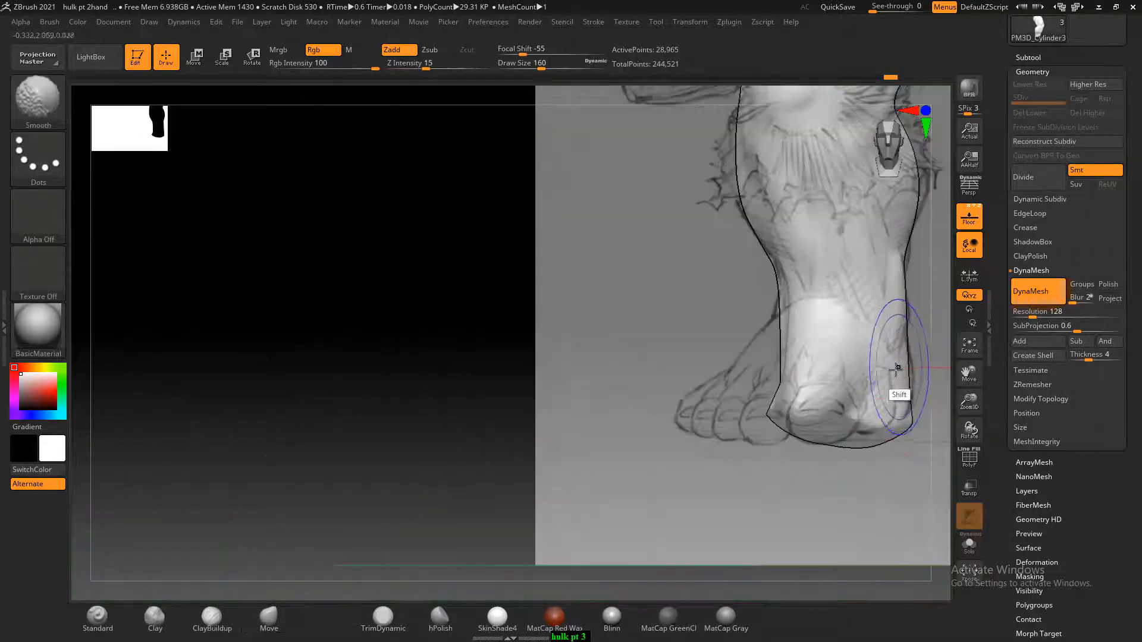
Extend the forefoot toward the toes and fill out its rounded front, checking it against the side sketch
{"action": "mouse_move", "coordinate": [821, 475]}
{"action": "right_mouse_down"}
{"action": "mouse_move", "coordinate": [862, 395]}
{"action": "mouse_move", "coordinate": [877, 400]}
{"action": "mouse_move", "coordinate": [869, 380]}
{"action": "right_mouse_up"}
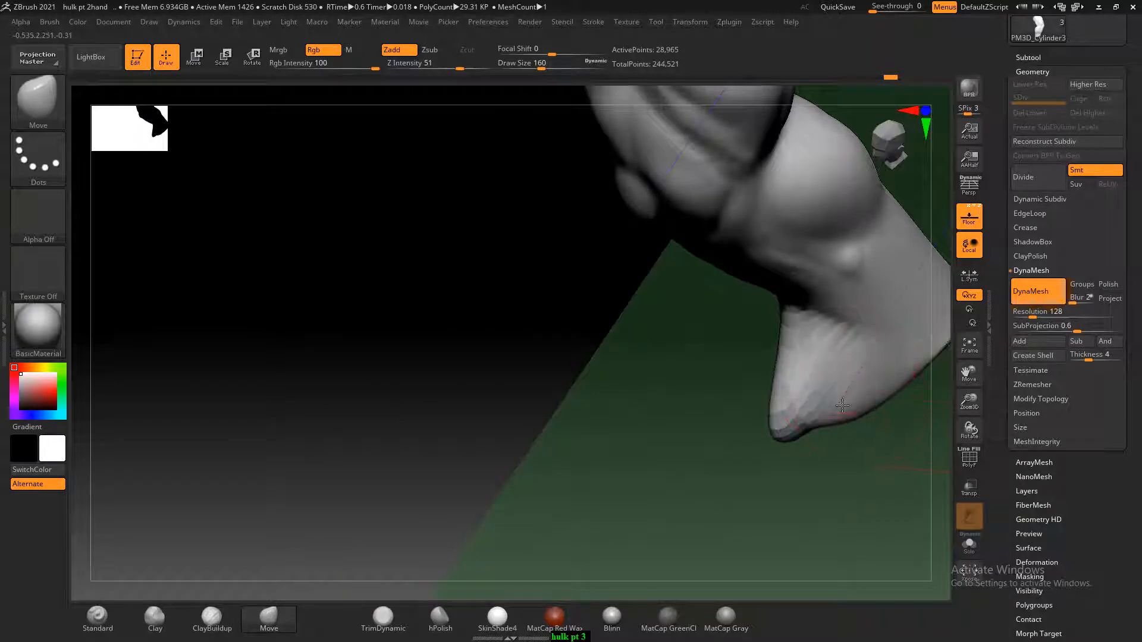
{"action": "mouse_move", "coordinate": [823, 489]}
{"action": "right_mouse_down"}
{"action": "mouse_move", "coordinate": [844, 484]}
{"action": "mouse_move", "coordinate": [829, 513]}
{"action": "mouse_move", "coordinate": [854, 474]}
{"action": "mouse_move", "coordinate": [884, 497]}
{"action": "mouse_move", "coordinate": [861, 443]}
{"action": "right_mouse_up"}
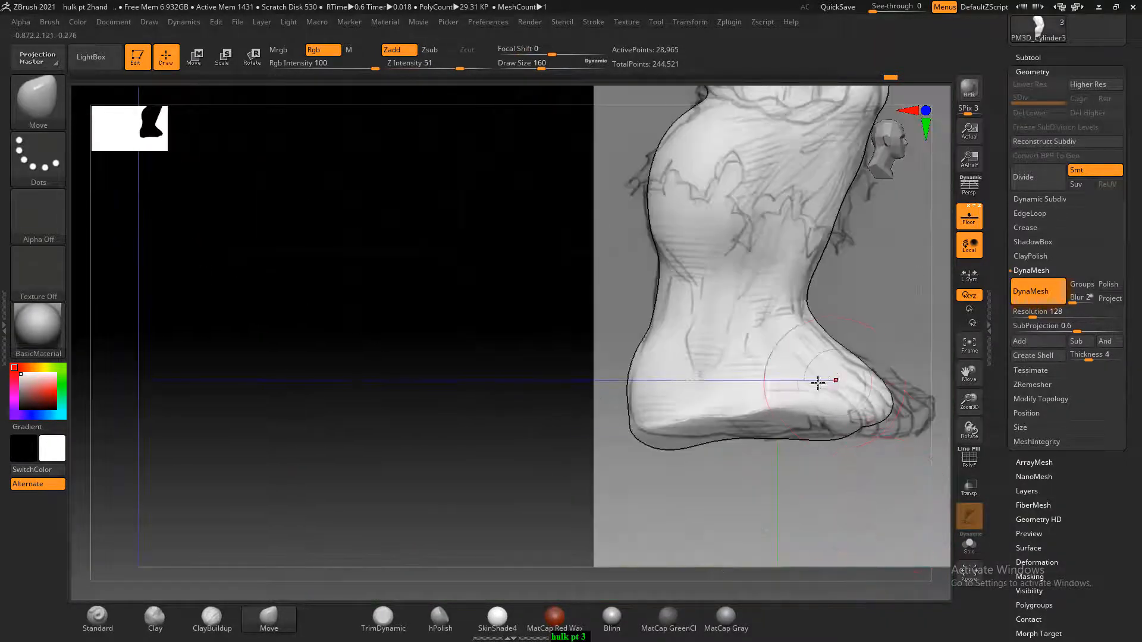
{"action": "mouse_move", "coordinate": [818, 382]}
{"action": "right_mouse_down"}
{"action": "mouse_move", "coordinate": [874, 331]}
{"action": "mouse_move", "coordinate": [817, 394]}
{"action": "mouse_move", "coordinate": [910, 321]}
{"action": "mouse_move", "coordinate": [848, 410]}
{"action": "right_mouse_up"}
{"action": "right_click_drag", "start_coordinate": [891, 371], "coordinate": [899, 386]}
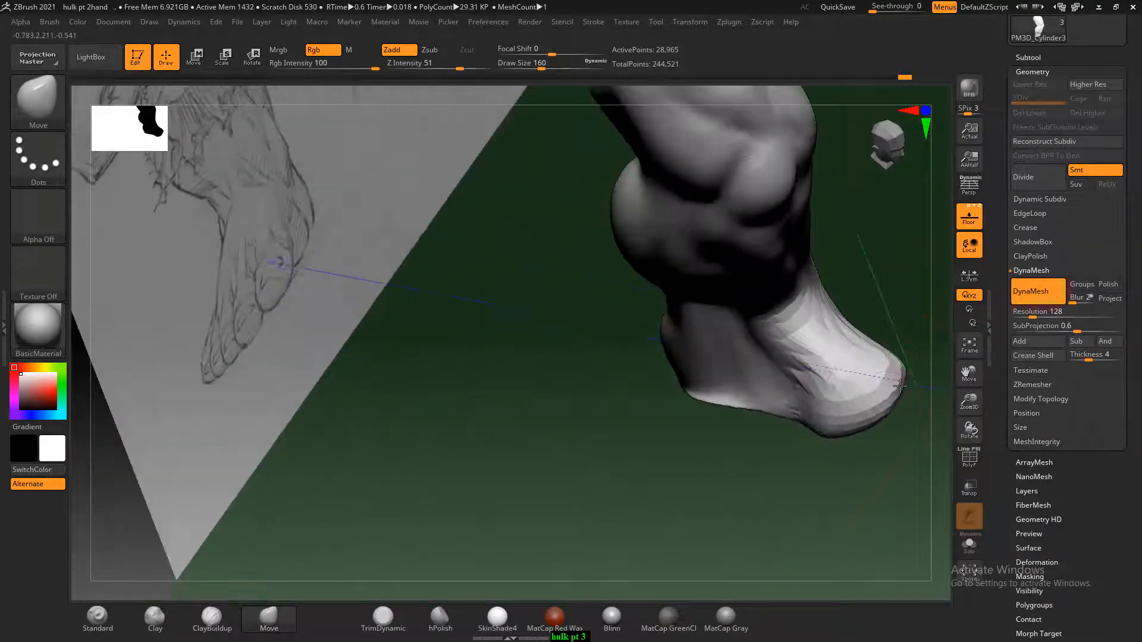
{"action": "right_click_drag", "start_coordinate": [858, 443], "coordinate": [919, 370]}
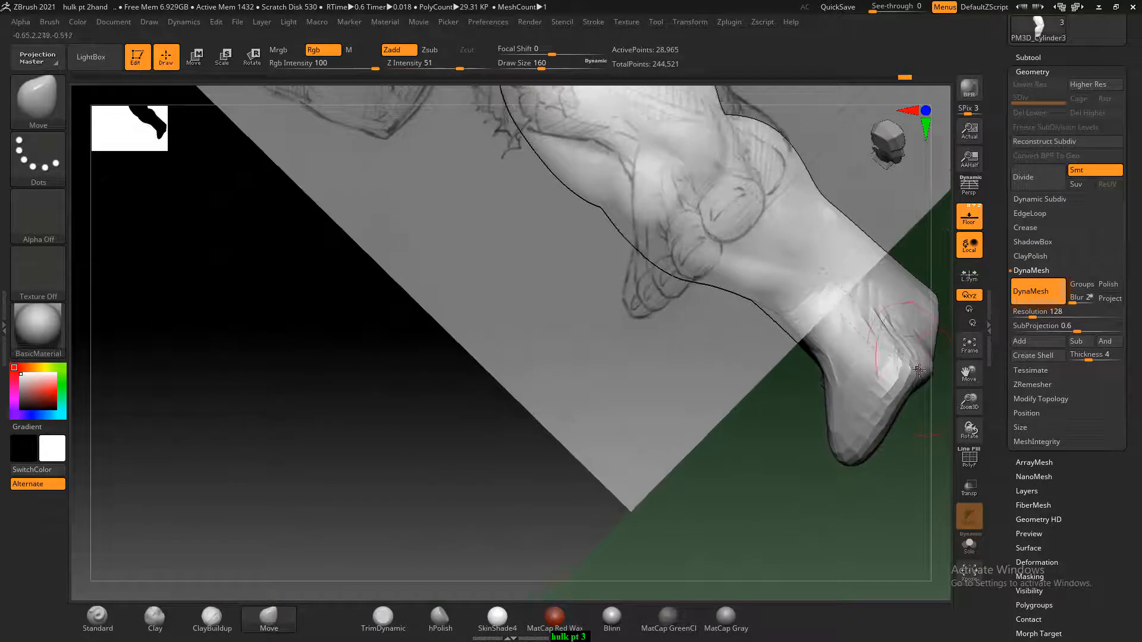
Widen the forefoot outward toward the small toes with the Move brush to follow the front sketch
{"action": "left_click_drag", "start_coordinate": [846, 492], "coordinate": [880, 509], "text": "shift"}
{"action": "mouse_move", "coordinate": [795, 539]}
{"action": "left_mouse_down", "text": "alt"}
{"action": "mouse_move", "coordinate": [795, 476]}
{"action": "mouse_move", "coordinate": [820, 451]}
{"action": "mouse_move", "coordinate": [832, 493]}
{"action": "mouse_move", "coordinate": [815, 483]}
{"action": "mouse_move", "coordinate": [823, 499]}
{"action": "mouse_move", "coordinate": [815, 484]}
{"action": "mouse_move", "coordinate": [740, 533]}
{"action": "mouse_move", "coordinate": [768, 488]}
{"action": "left_mouse_up", "text": "alt"}
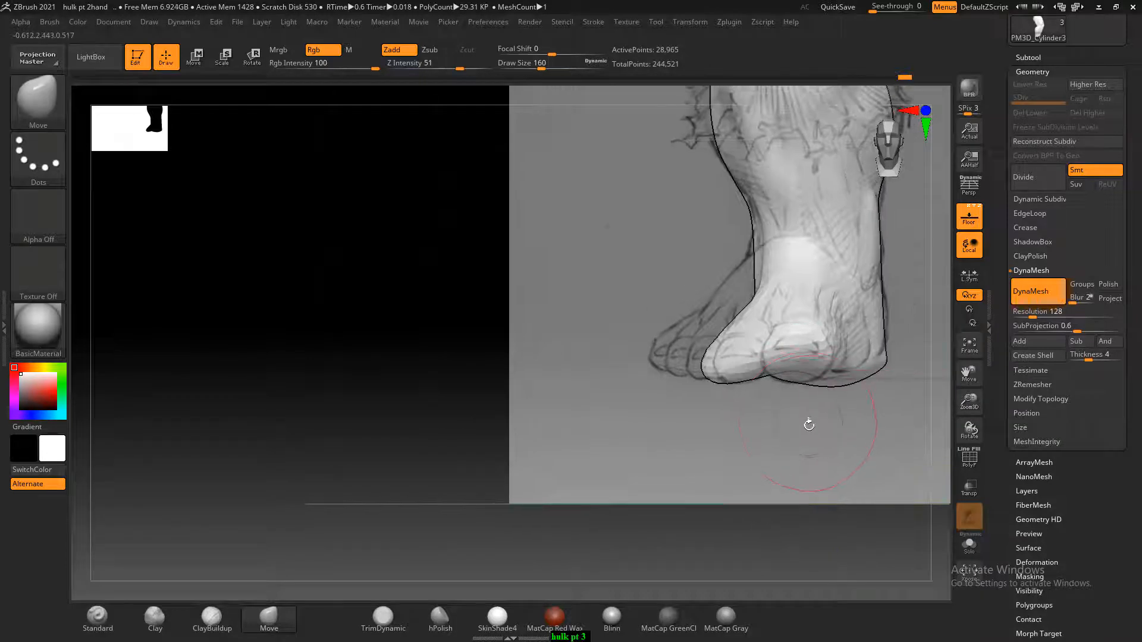
{"action": "left_click_drag", "start_coordinate": [809, 425], "coordinate": [785, 391]}
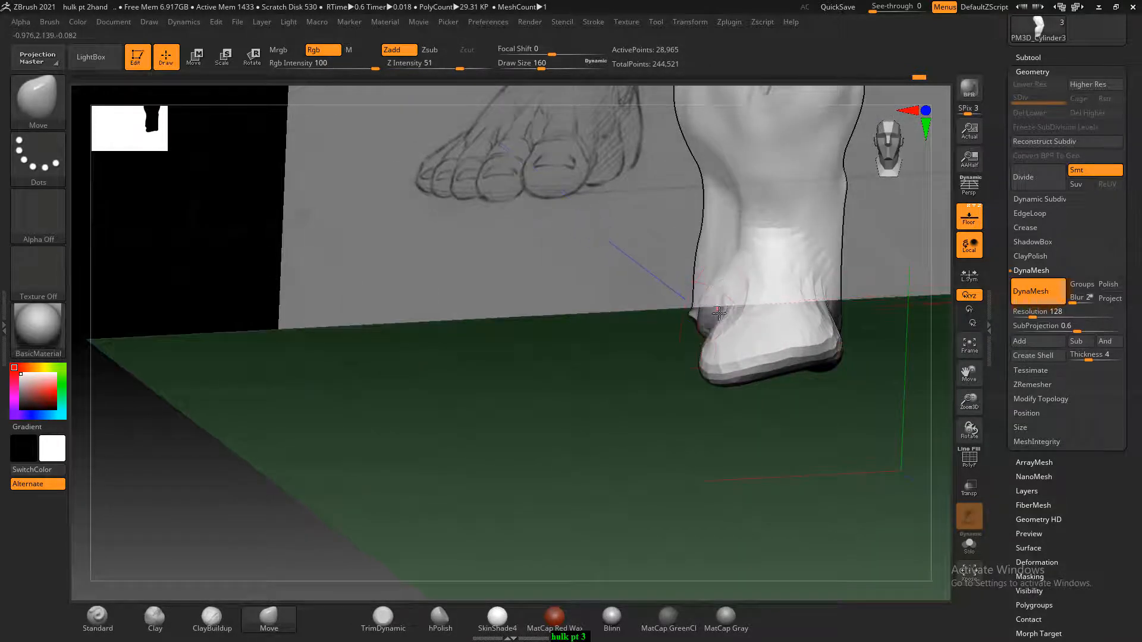
{"action": "mouse_move", "coordinate": [719, 313]}
{"action": "left_mouse_down"}
{"action": "mouse_move", "coordinate": [670, 449]}
{"action": "mouse_move", "coordinate": [711, 311]}
{"action": "mouse_move", "coordinate": [835, 379]}
{"action": "mouse_move", "coordinate": [860, 370]}
{"action": "left_mouse_up"}
{"action": "mouse_move", "coordinate": [841, 410]}
{"action": "left_mouse_down"}
{"action": "mouse_move", "coordinate": [816, 440]}
{"action": "mouse_move", "coordinate": [869, 390]}
{"action": "left_mouse_up"}
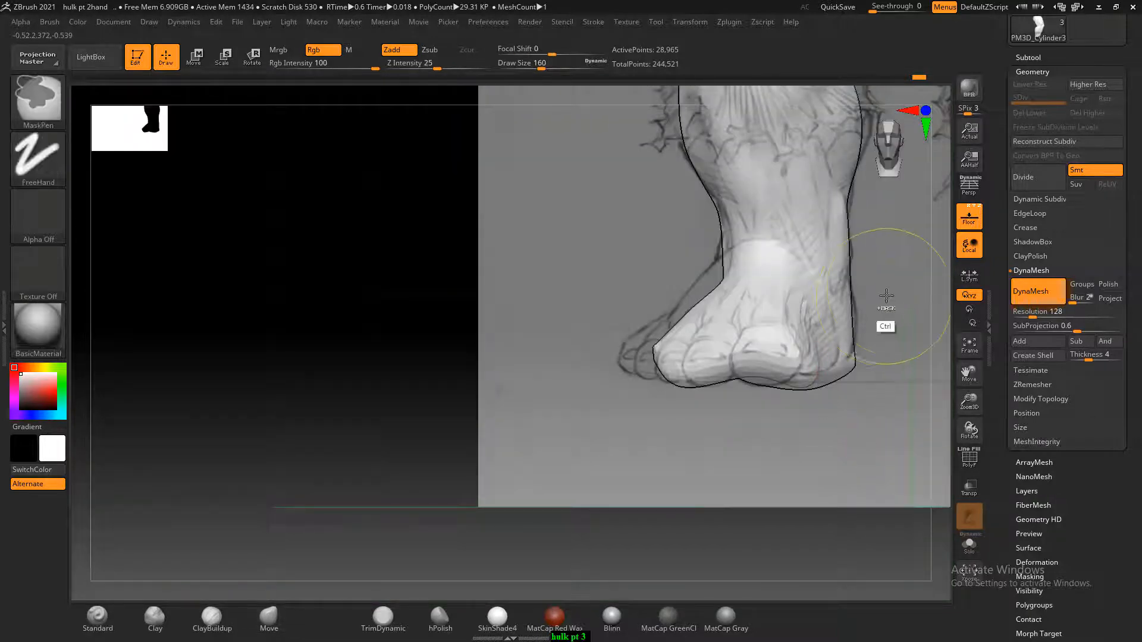
Hide the sketch planes, remesh the leg with DynaMesh at resolution 128 and smooth the side of the foot
{"action": "left_click_drag", "start_coordinate": [576, 387], "coordinate": [510, 421]}
{"action": "left_click", "coordinate": [975, 192]}
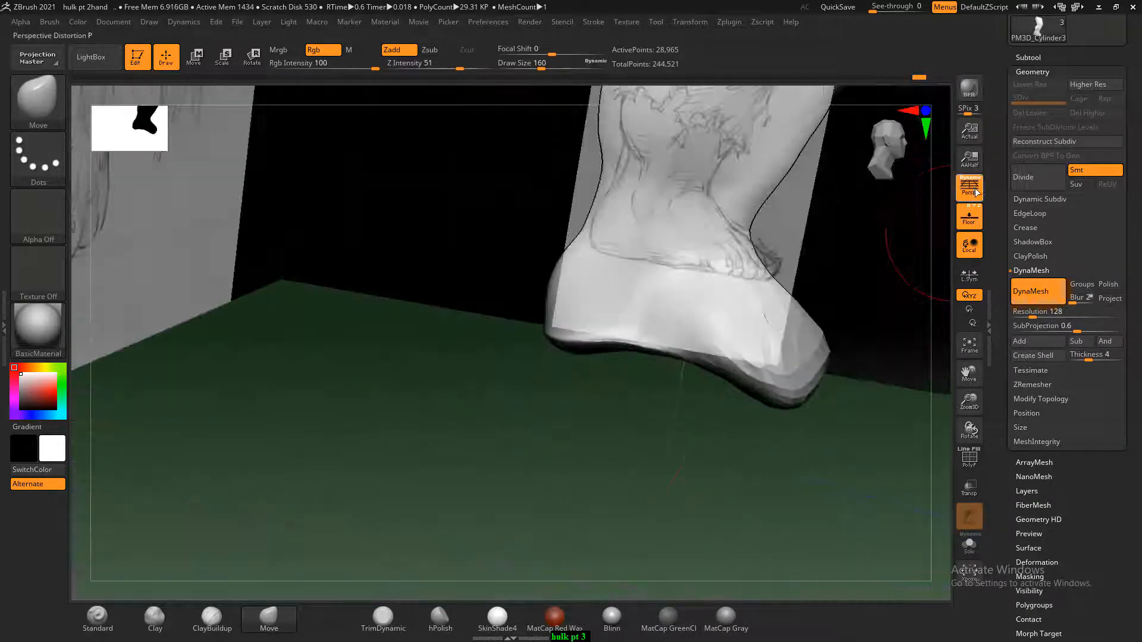
{"action": "left_click", "coordinate": [975, 192]}
{"action": "left_click", "coordinate": [969, 218]}
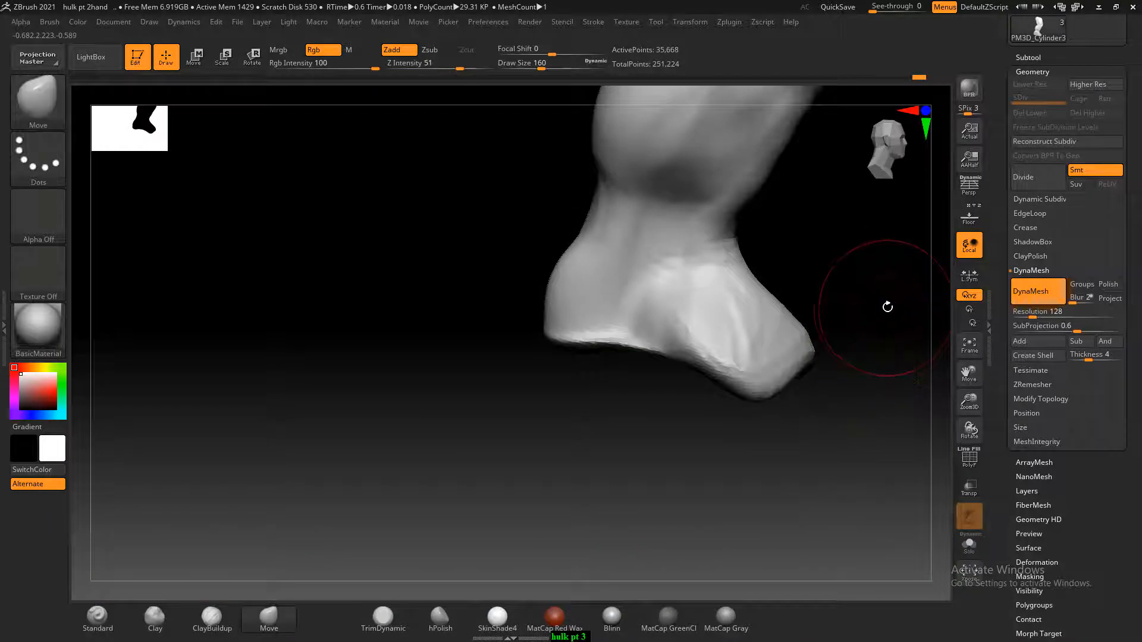
{"action": "left_click_drag", "start_coordinate": [875, 315], "coordinate": [862, 324]}
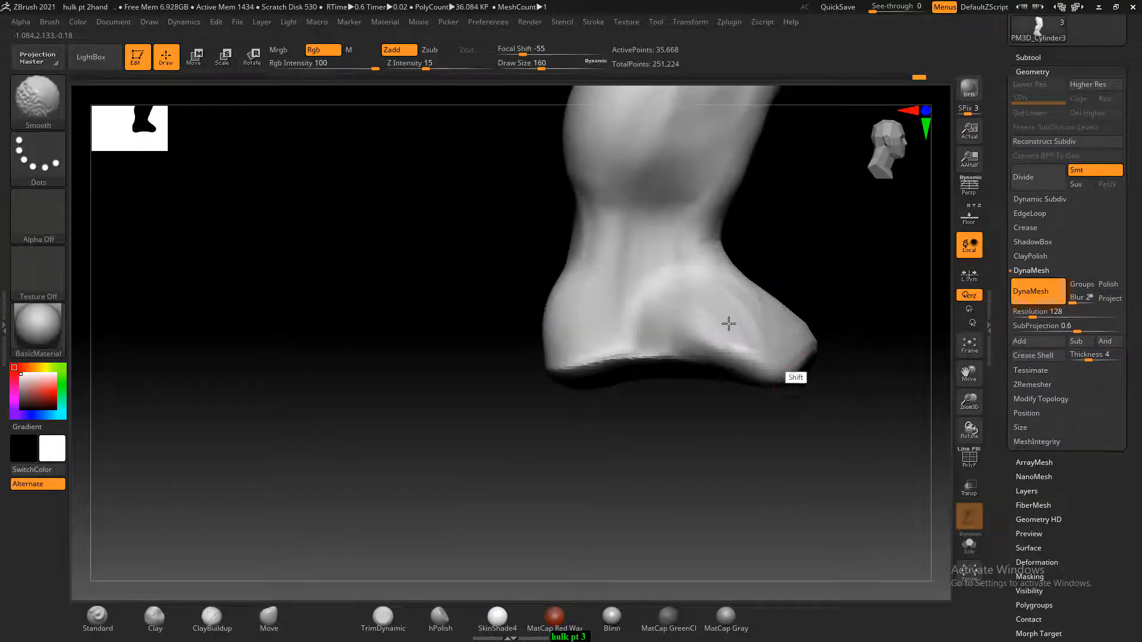
{"action": "mouse_move", "coordinate": [869, 417]}
{"action": "left_mouse_down"}
{"action": "mouse_move", "coordinate": [790, 436]}
{"action": "mouse_move", "coordinate": [860, 476]}
{"action": "left_mouse_up"}
Show the sketch planes again and adjust the instep and toe area to the front and side sketches with the Move brush
{"action": "left_click", "coordinate": [968, 221]}
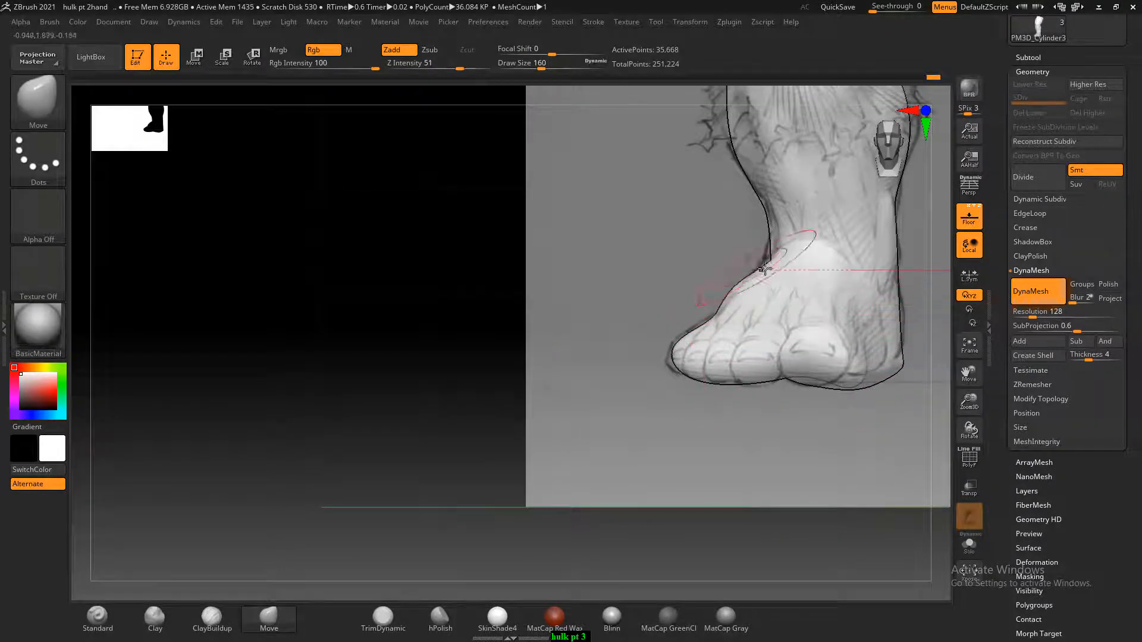
{"action": "mouse_move", "coordinate": [809, 416]}
{"action": "left_mouse_down"}
{"action": "mouse_move", "coordinate": [817, 469]}
{"action": "mouse_move", "coordinate": [795, 408]}
{"action": "mouse_move", "coordinate": [791, 422]}
{"action": "mouse_move", "coordinate": [849, 461]}
{"action": "mouse_move", "coordinate": [858, 455]}
{"action": "left_mouse_up"}
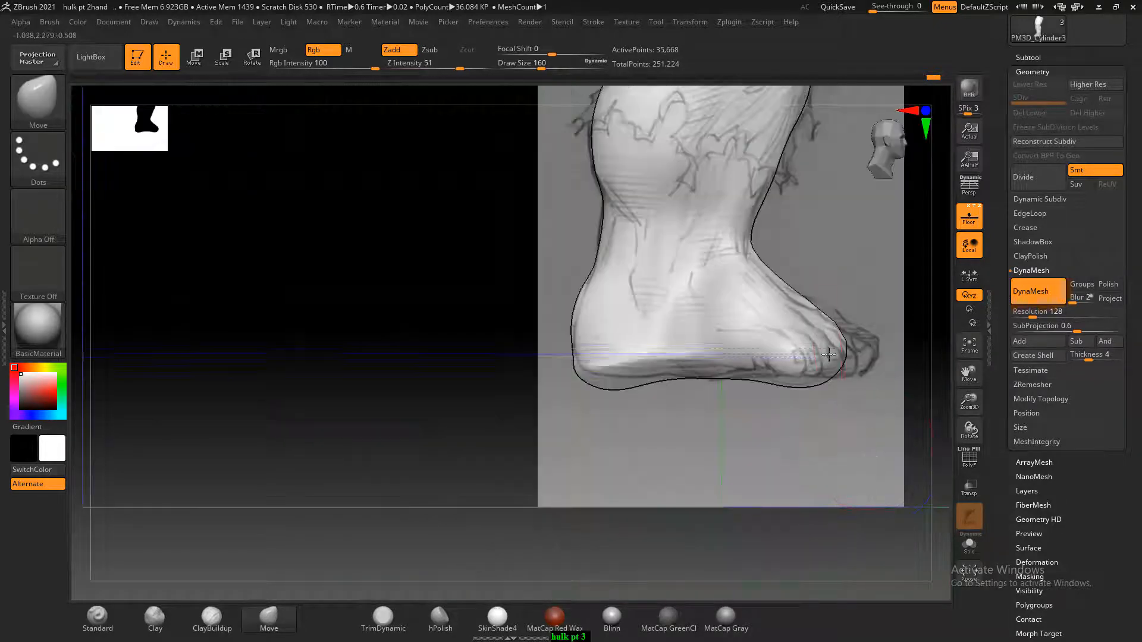
{"action": "mouse_move", "coordinate": [862, 398]}
{"action": "left_mouse_down"}
{"action": "mouse_move", "coordinate": [866, 419]}
{"action": "mouse_move", "coordinate": [844, 443]}
{"action": "left_mouse_up"}
{"action": "left_click_drag", "start_coordinate": [846, 327], "coordinate": [854, 333]}
{"action": "left_click_drag", "start_coordinate": [873, 381], "coordinate": [669, 372], "text": "shift"}
{"action": "key", "text": "shift"}
{"action": "left_click", "coordinate": [315, 167]}
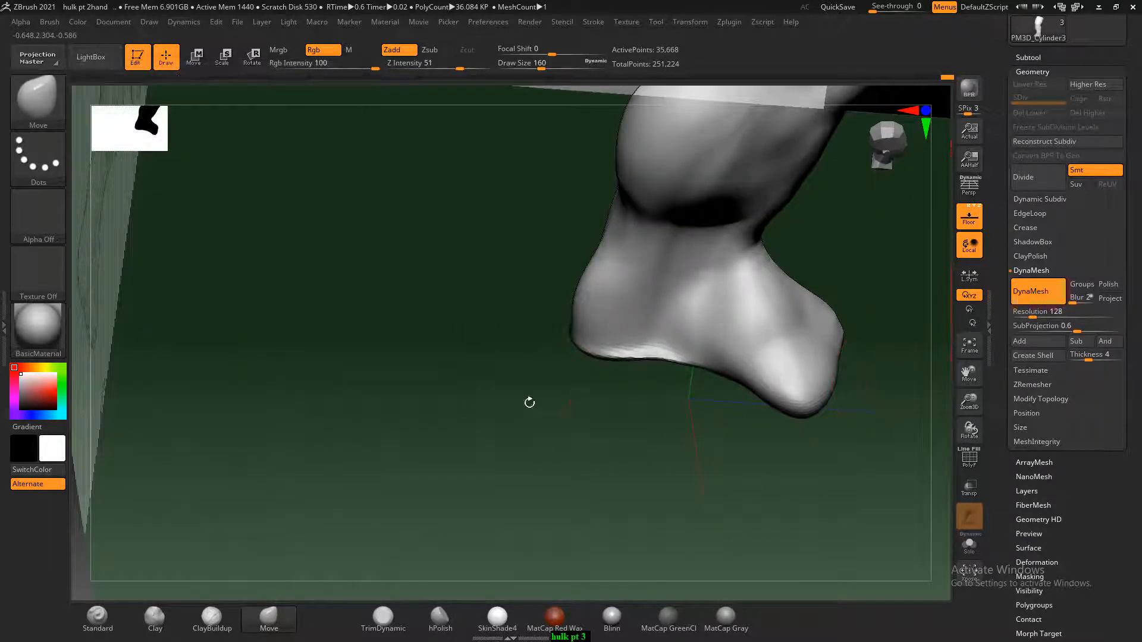
Push the bulging underside of the heel and forefoot up to the sole line of the side sketch
{"action": "mouse_move", "coordinate": [528, 400]}
{"action": "left_mouse_down"}
{"action": "mouse_move", "coordinate": [704, 461]}
{"action": "mouse_move", "coordinate": [721, 445]}
{"action": "left_mouse_up"}
{"action": "left_click_drag", "start_coordinate": [593, 381], "coordinate": [594, 370]}
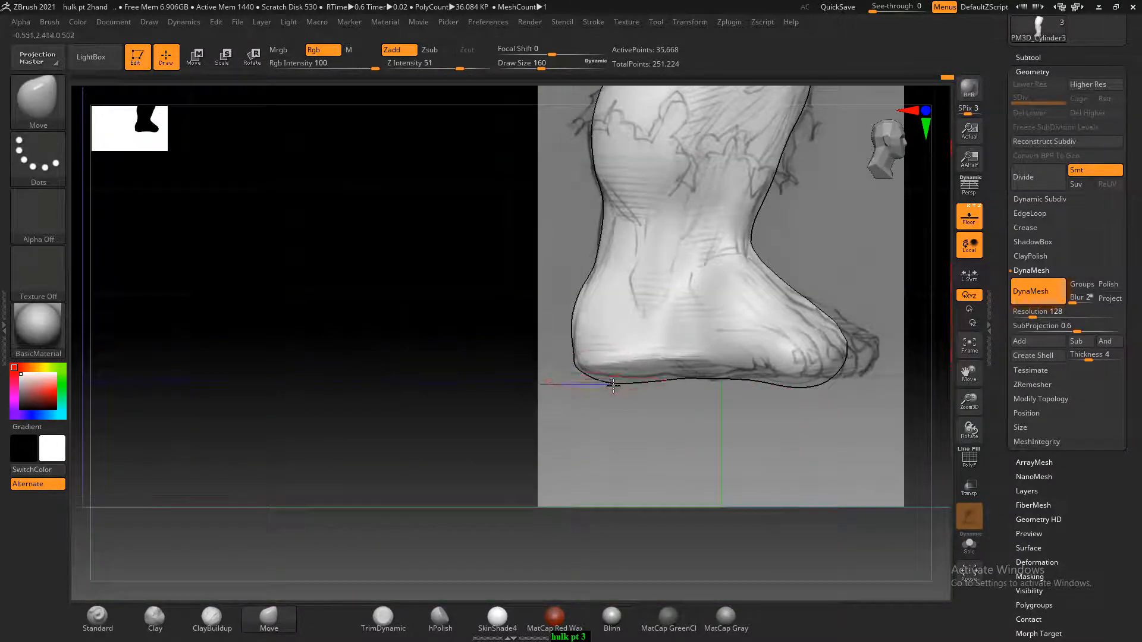
{"action": "mouse_move", "coordinate": [683, 426]}
{"action": "left_mouse_down"}
{"action": "mouse_move", "coordinate": [611, 383]}
{"action": "mouse_move", "coordinate": [654, 408]}
{"action": "left_mouse_up"}
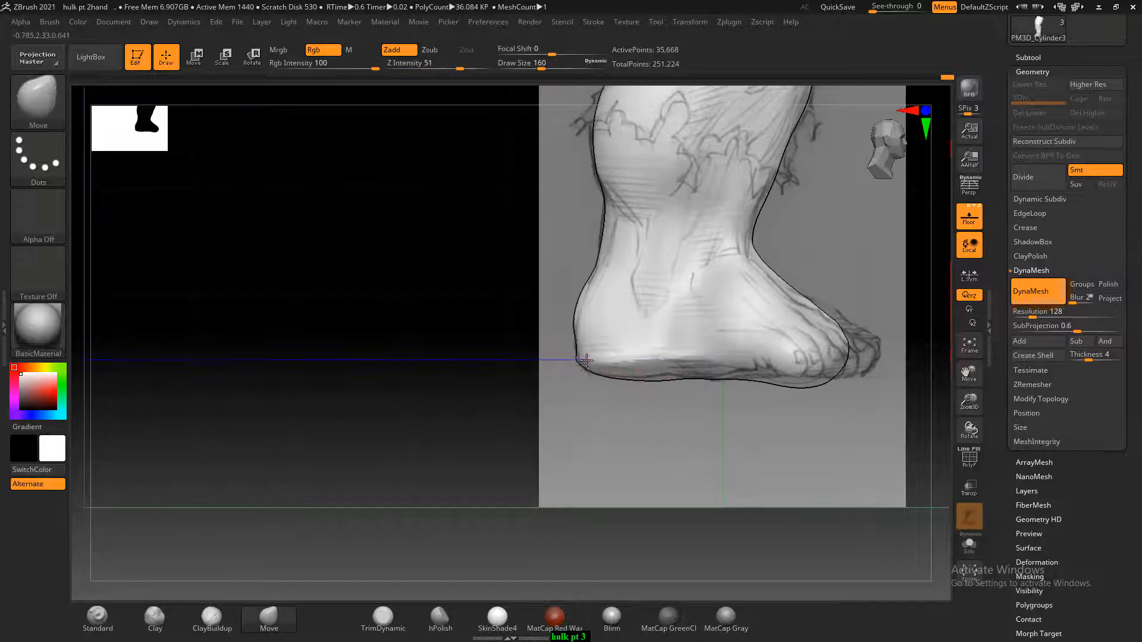
{"action": "left_click_drag", "start_coordinate": [763, 368], "coordinate": [806, 381]}
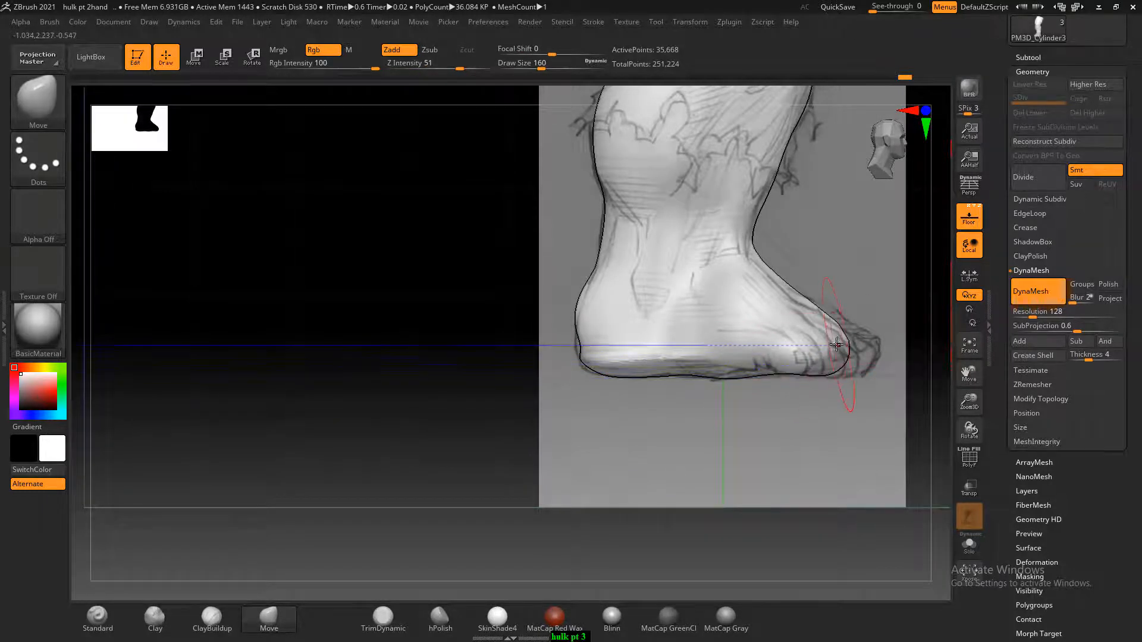
{"action": "left_click_drag", "start_coordinate": [836, 344], "coordinate": [820, 386]}
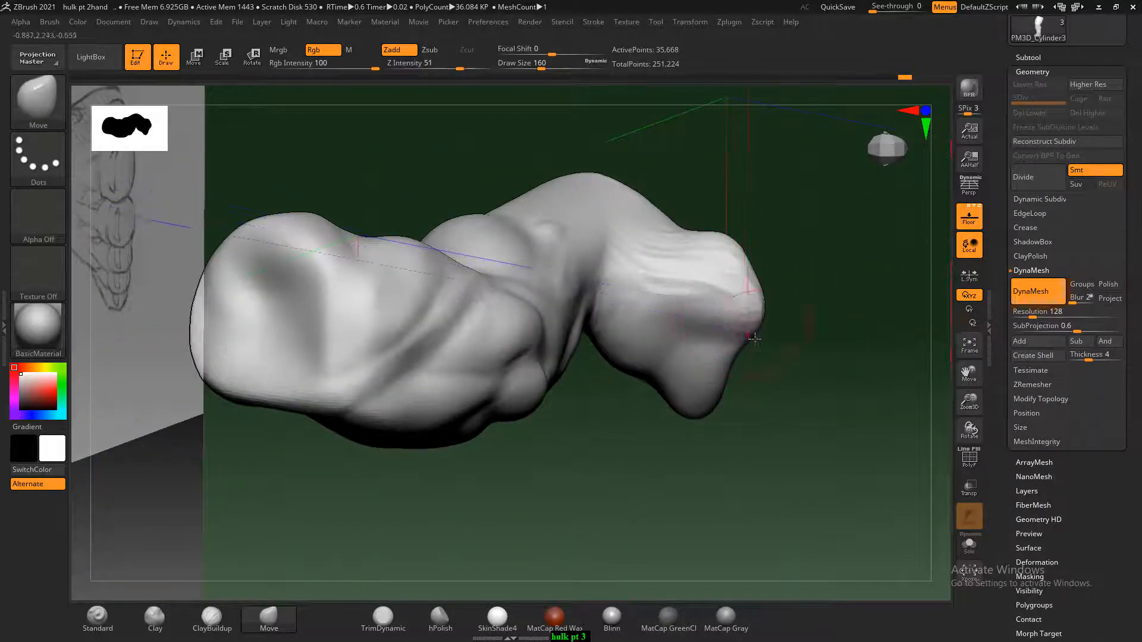
Stretch the toe area out toward the sketched toes with the Move brush and smooth the top of the foot
{"action": "mouse_move", "coordinate": [754, 338]}
{"action": "left_mouse_down"}
{"action": "mouse_move", "coordinate": [823, 333]}
{"action": "mouse_move", "coordinate": [802, 364]}
{"action": "mouse_move", "coordinate": [709, 377]}
{"action": "mouse_move", "coordinate": [836, 321]}
{"action": "left_mouse_up"}
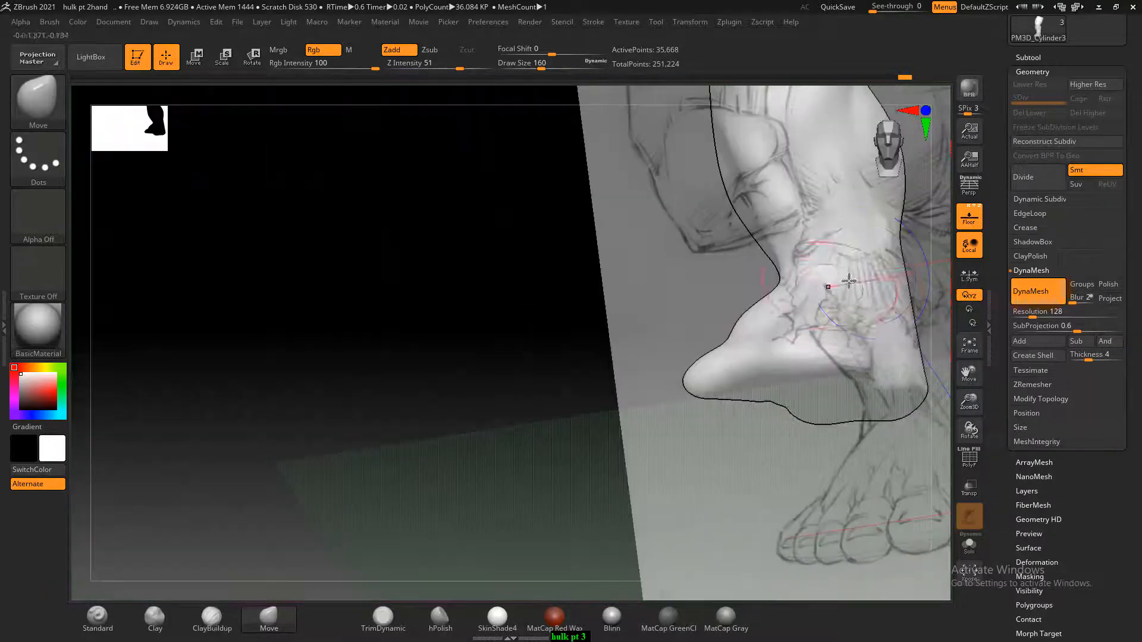
{"action": "key", "text": "shift"}
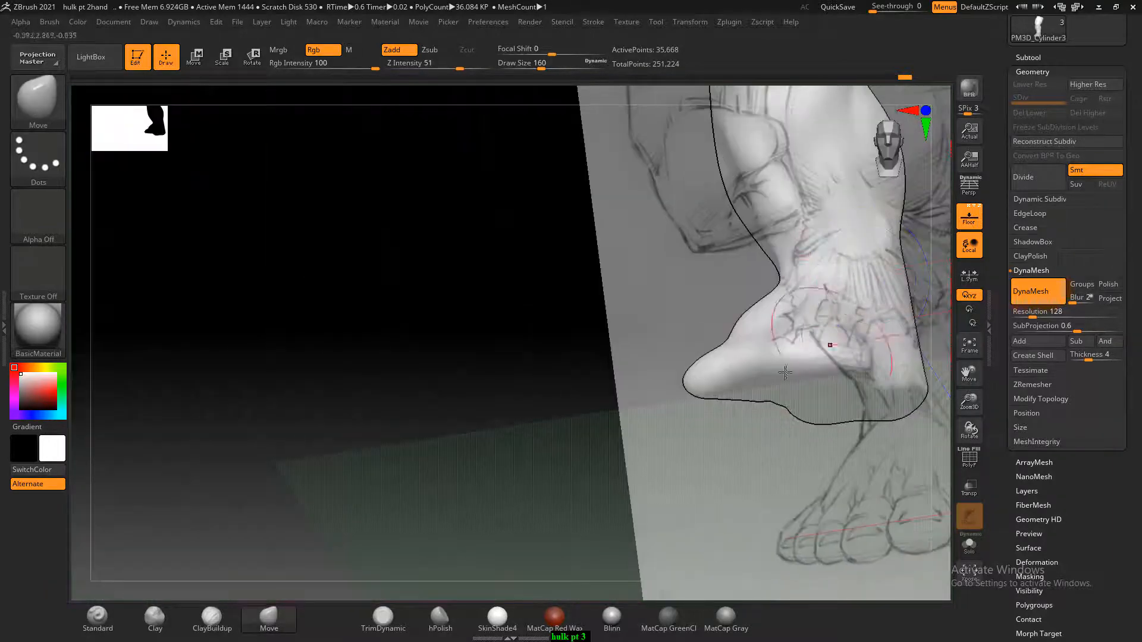
{"action": "left_click_drag", "start_coordinate": [676, 385], "coordinate": [620, 366], "text": "alt"}
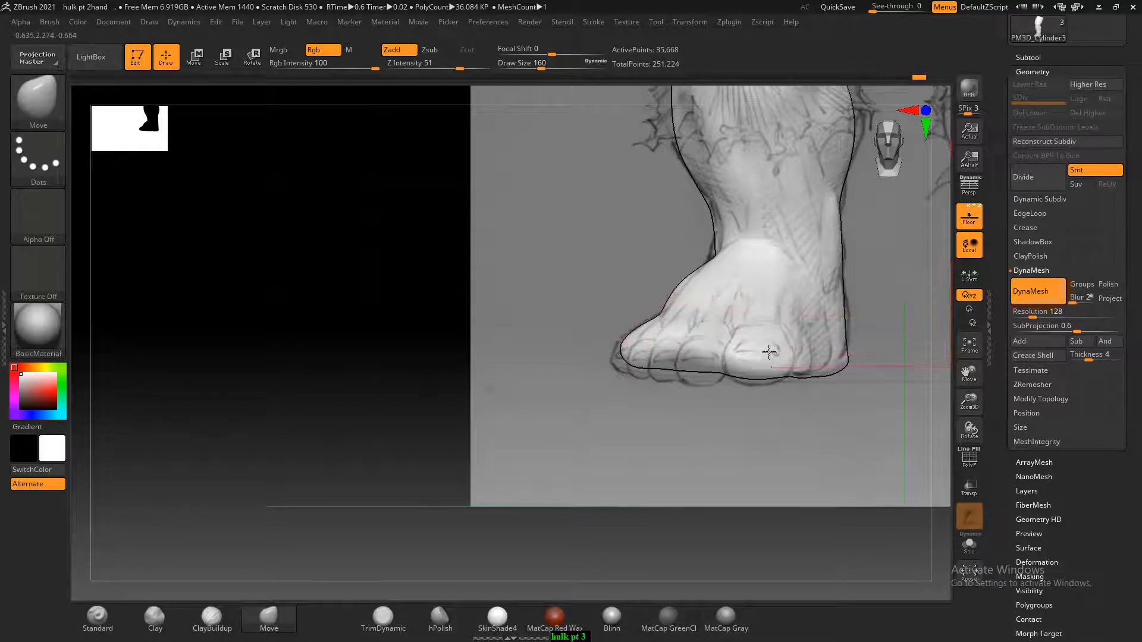
{"action": "left_click_drag", "start_coordinate": [838, 336], "coordinate": [864, 324]}
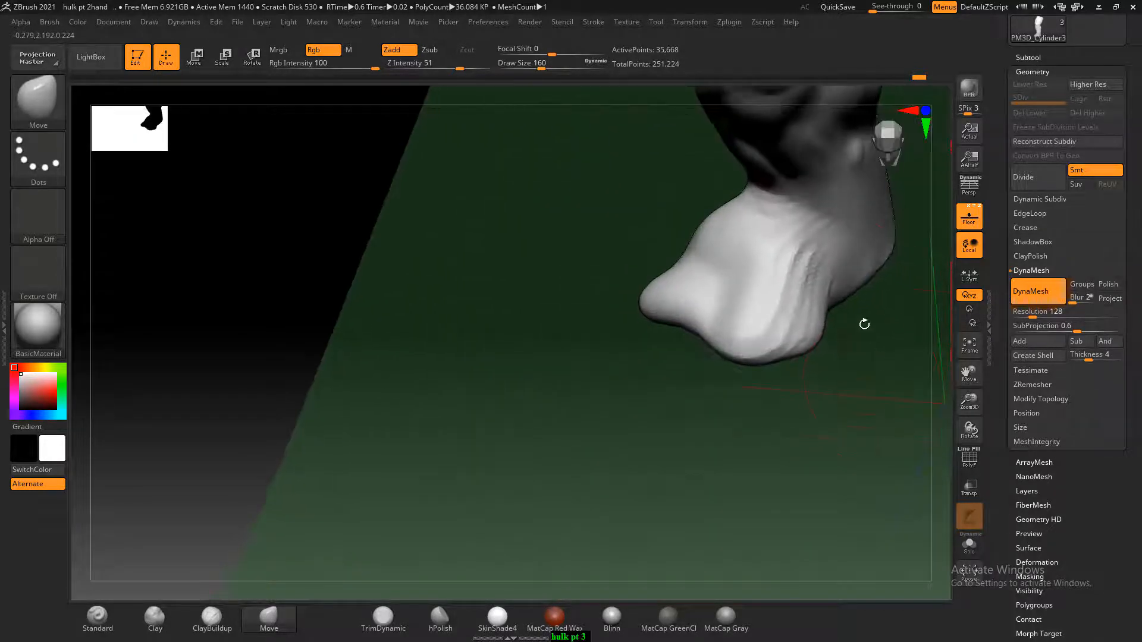
{"action": "left_click_drag", "start_coordinate": [845, 283], "coordinate": [812, 267], "text": "shift"}
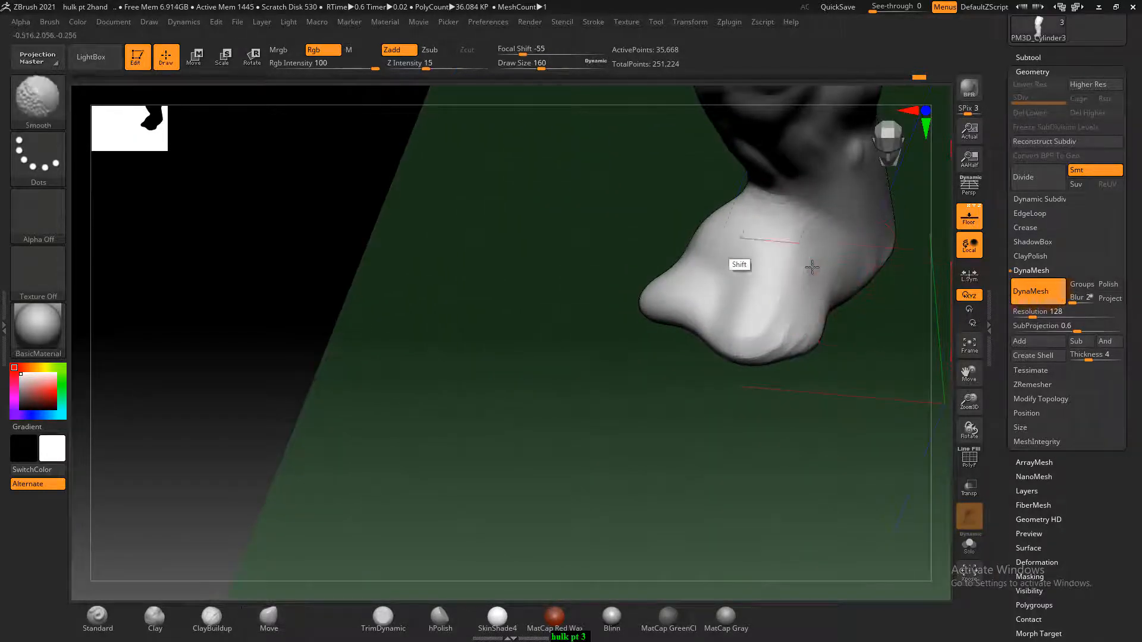
{"action": "mouse_move", "coordinate": [614, 403]}
{"action": "left_mouse_down", "text": "shift"}
{"action": "mouse_move", "coordinate": [749, 385]}
{"action": "mouse_move", "coordinate": [815, 461]}
{"action": "left_mouse_up", "text": "shift"}
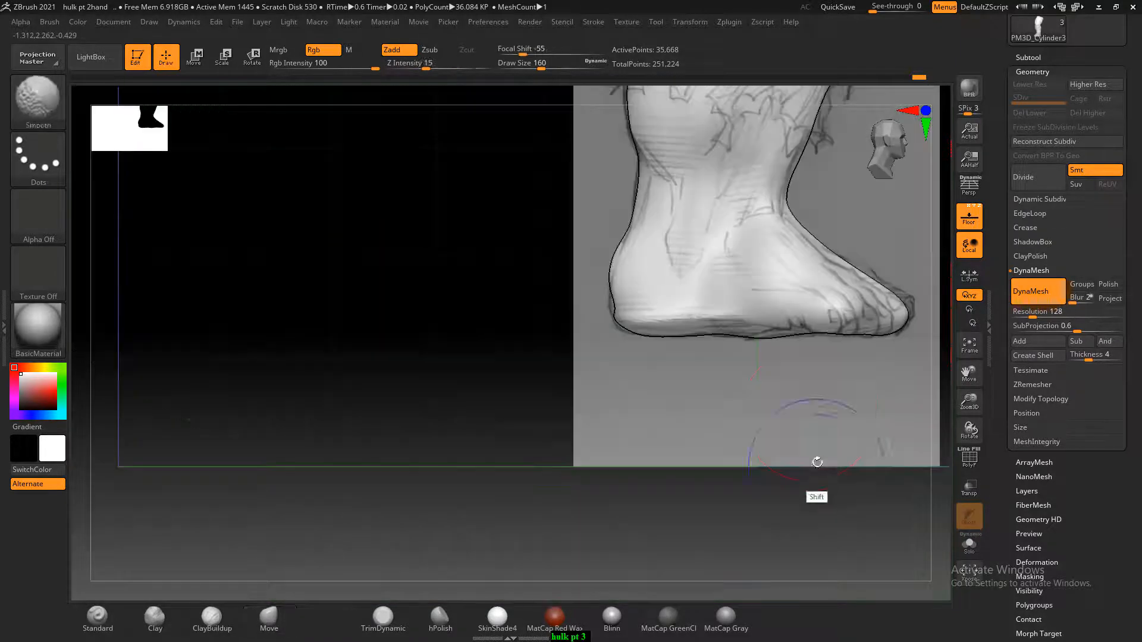
Refine the sole and back of the heel against the side sketch with the Move and Smooth brushes, and decline Sticky Keys
{"action": "left_click_drag", "start_coordinate": [763, 331], "coordinate": [804, 321]}
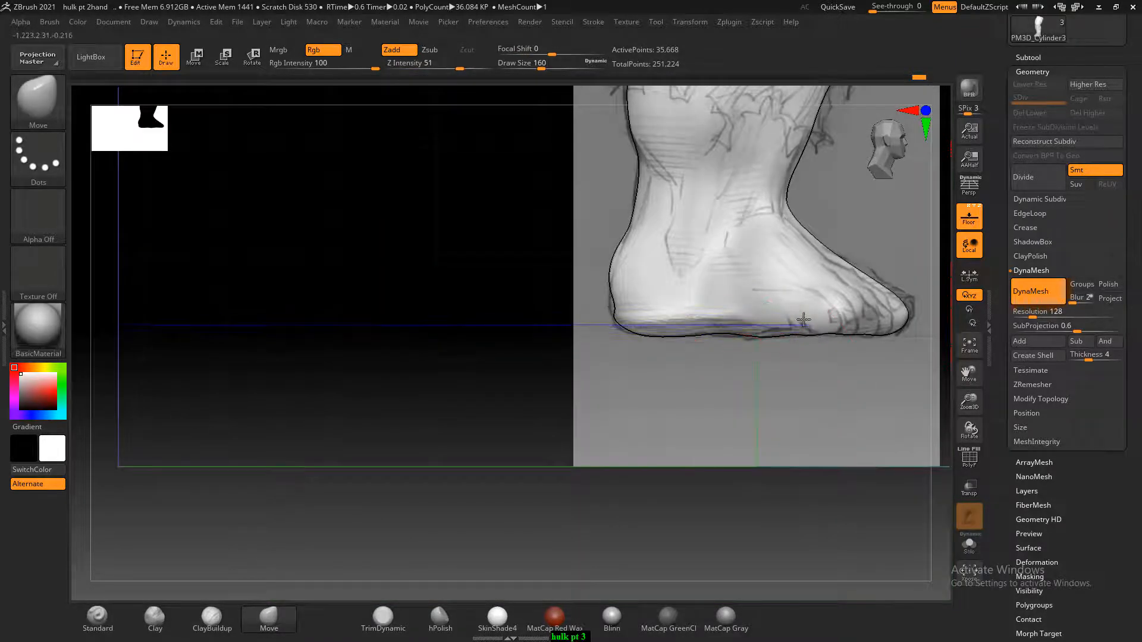
{"action": "mouse_move", "coordinate": [809, 407]}
{"action": "left_mouse_down"}
{"action": "mouse_move", "coordinate": [836, 436]}
{"action": "mouse_move", "coordinate": [767, 364]}
{"action": "left_mouse_up"}
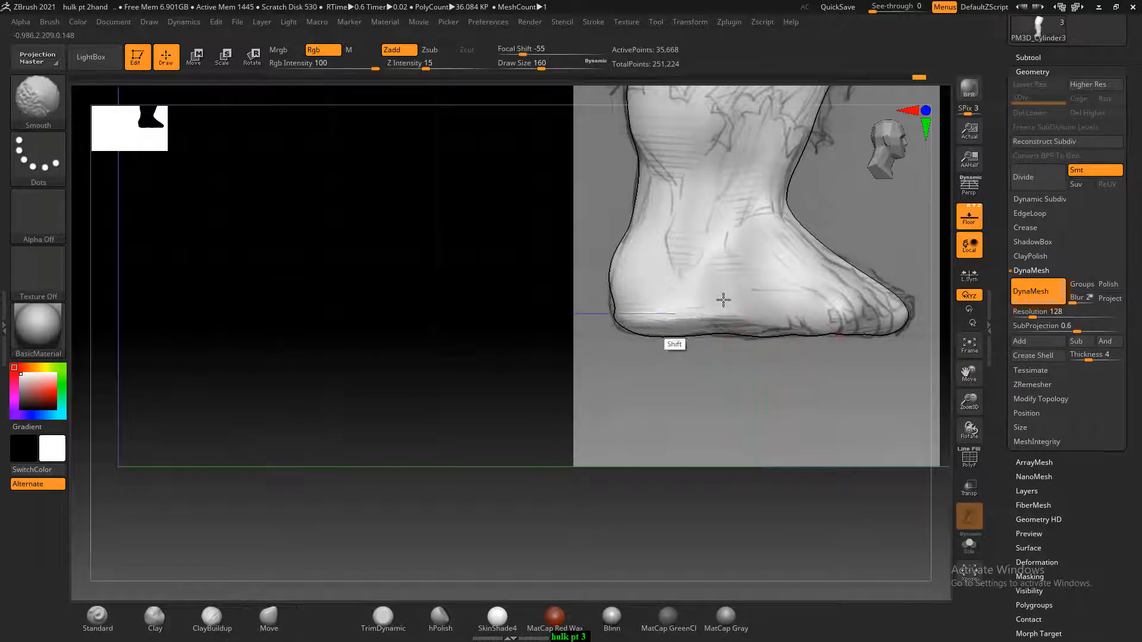
{"action": "left_click_drag", "start_coordinate": [629, 306], "coordinate": [620, 311]}
{"action": "key", "text": "shift"}
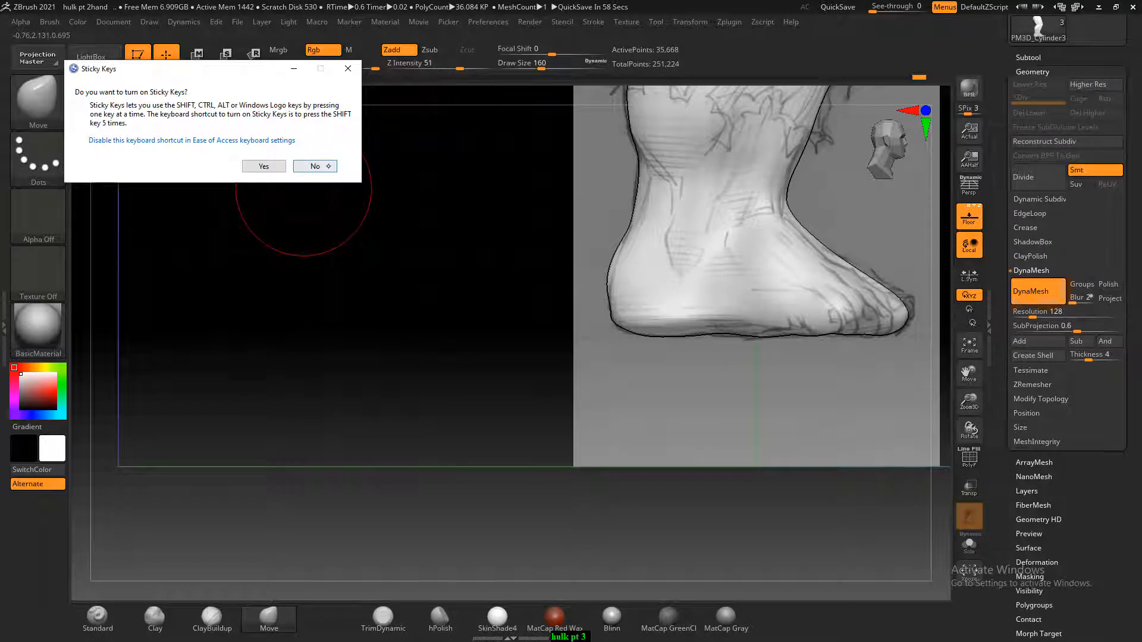
{"action": "left_click", "coordinate": [315, 166]}
{"action": "mouse_move", "coordinate": [553, 380]}
{"action": "left_mouse_down"}
{"action": "mouse_move", "coordinate": [444, 395]}
{"action": "mouse_move", "coordinate": [598, 443]}
{"action": "mouse_move", "coordinate": [683, 453]}
{"action": "mouse_move", "coordinate": [672, 446]}
{"action": "left_mouse_up"}
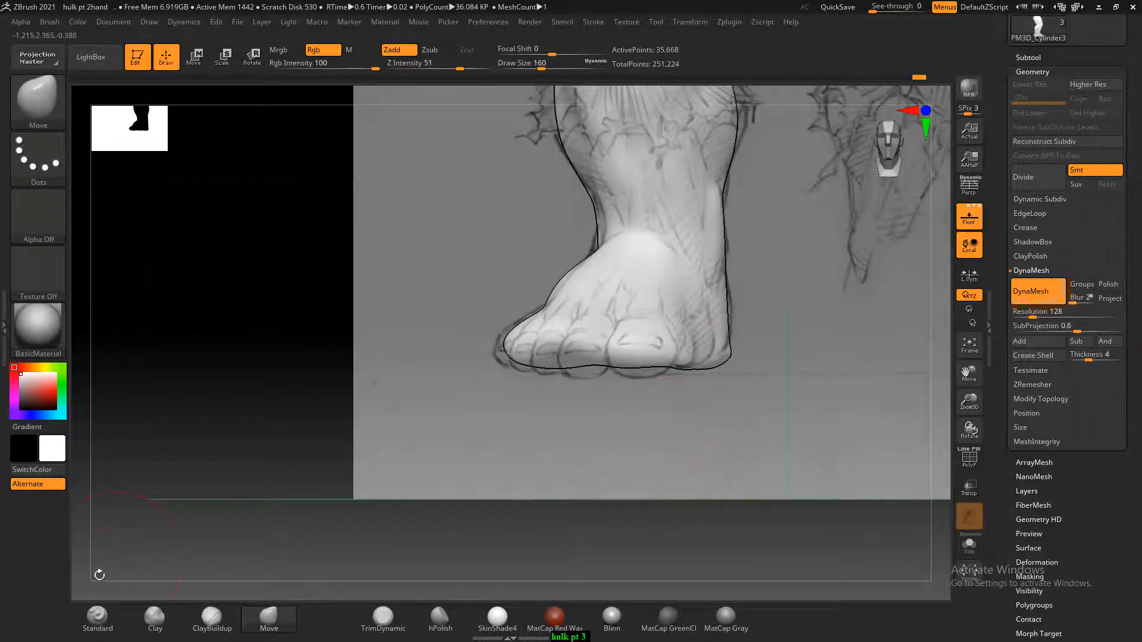
Build up the inner ankle bone with the Standard brush at Draw Size 72 and smooth around it
{"action": "left_click", "coordinate": [97, 619]}
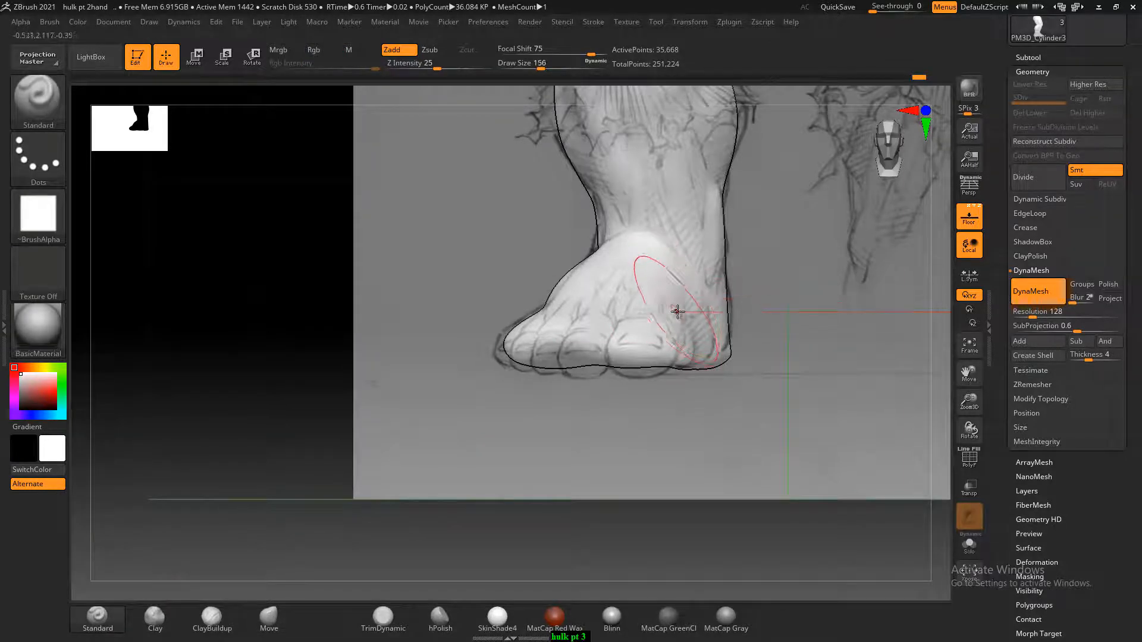
{"action": "left_click_drag", "start_coordinate": [828, 351], "coordinate": [764, 355]}
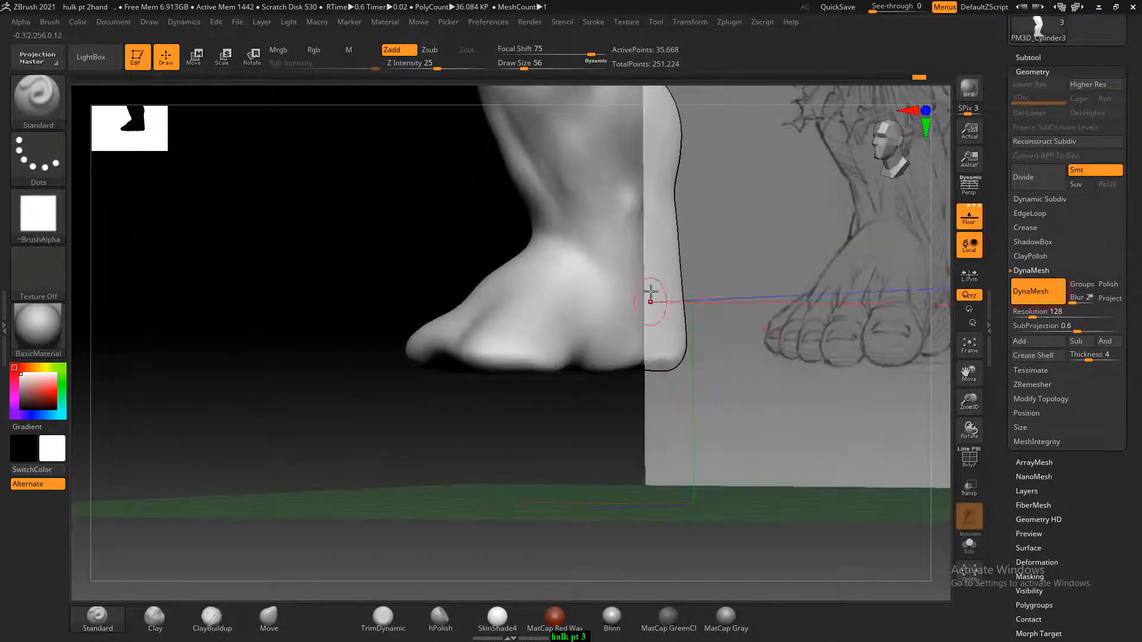
{"action": "mouse_move", "coordinate": [720, 317]}
{"action": "left_mouse_down", "text": "alt"}
{"action": "mouse_move", "coordinate": [696, 329]}
{"action": "mouse_move", "coordinate": [795, 346]}
{"action": "mouse_move", "coordinate": [764, 352]}
{"action": "left_mouse_up", "text": "alt"}
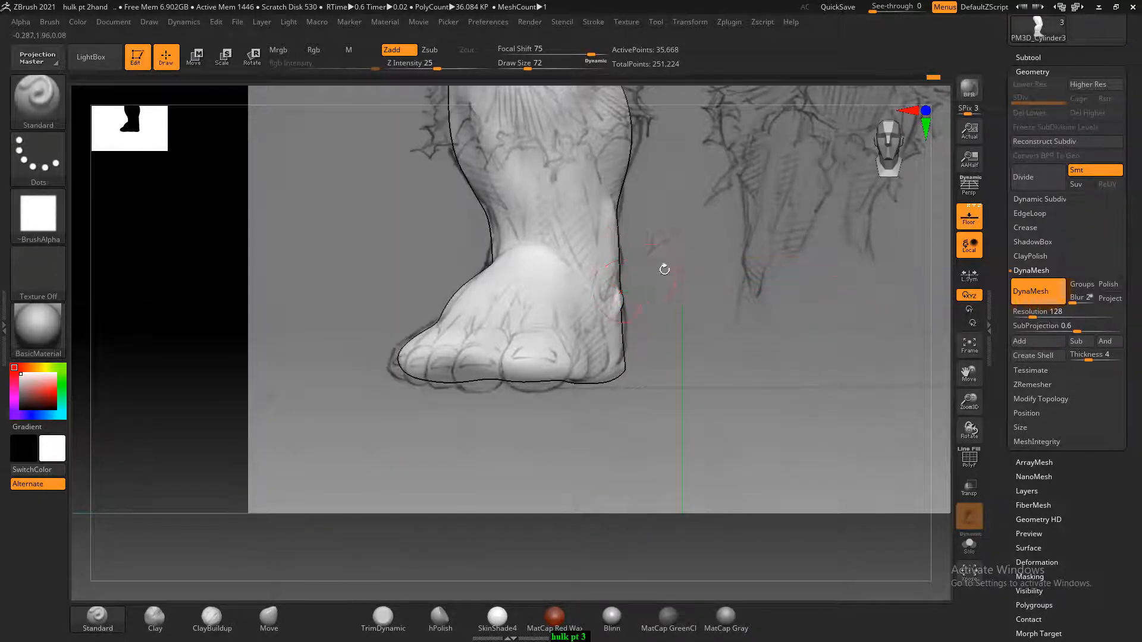
{"action": "left_click_drag", "start_coordinate": [664, 269], "coordinate": [621, 270], "text": "shift"}
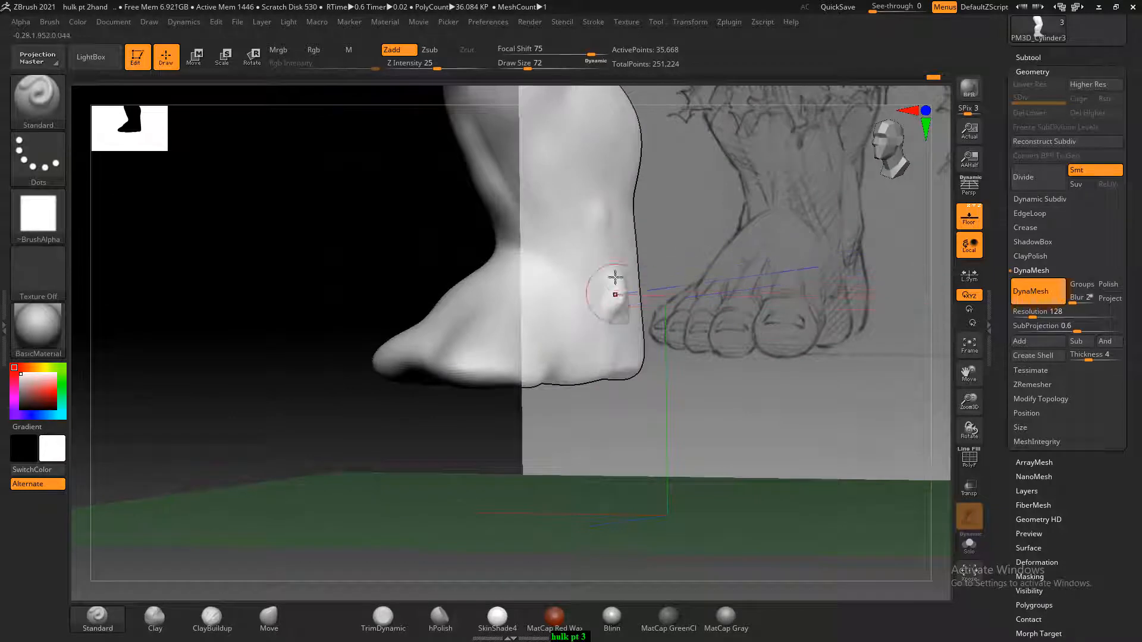
{"action": "key", "text": "shift"}
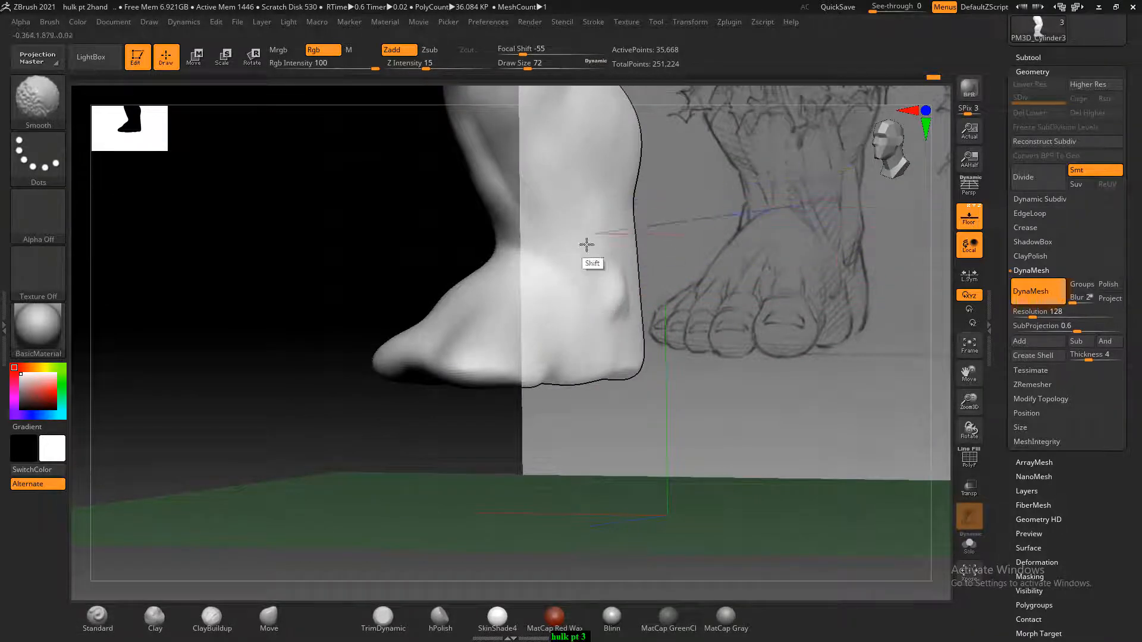
{"action": "left_click_drag", "start_coordinate": [828, 362], "coordinate": [853, 369]}
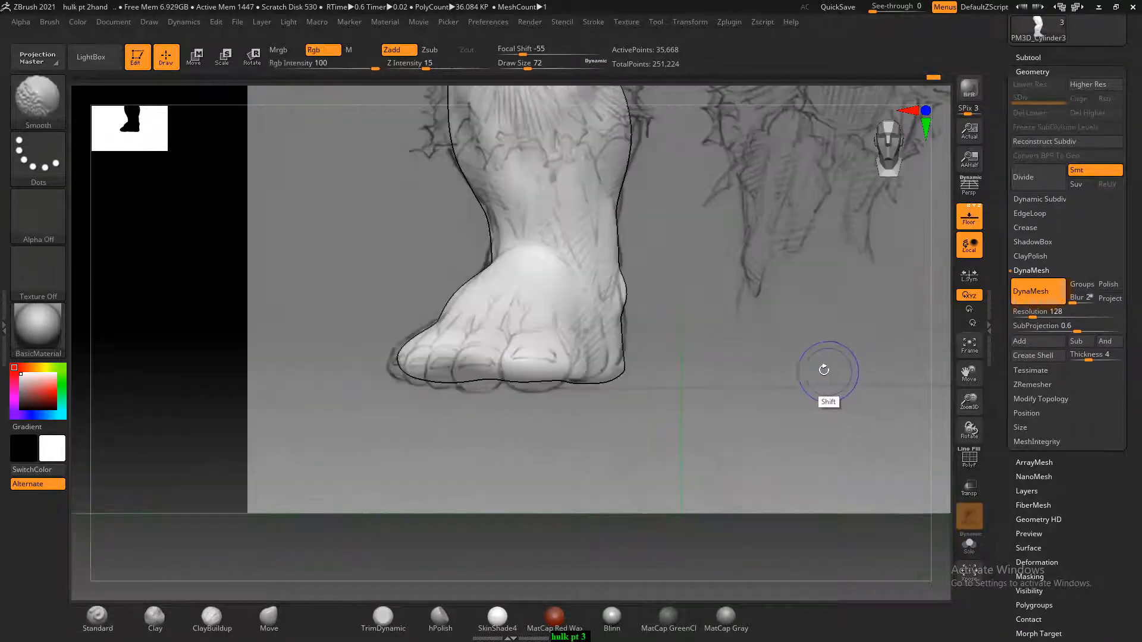
Decline turning on Sticky Keys and hide the floor with its reference sketches
{"action": "mouse_move", "coordinate": [682, 287]}
{"action": "left_mouse_down"}
{"action": "mouse_move", "coordinate": [727, 293]}
{"action": "mouse_move", "coordinate": [645, 296]}
{"action": "left_mouse_up"}
{"action": "key", "text": "shift"}
{"action": "key", "text": "shift"}
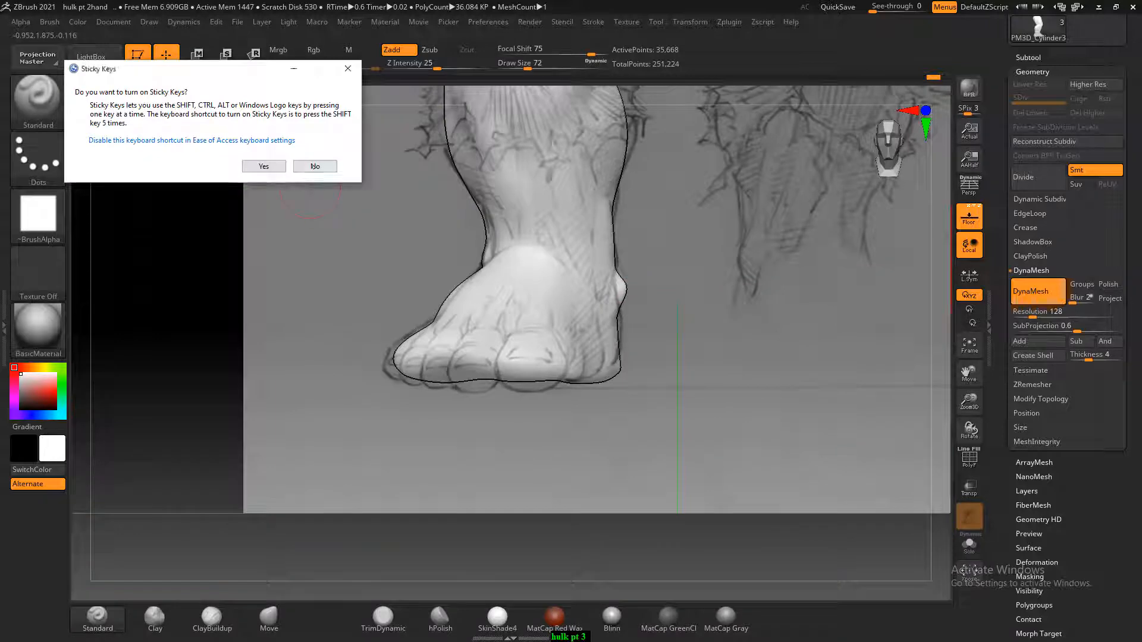
{"action": "left_click", "coordinate": [314, 166]}
{"action": "left_click", "coordinate": [968, 217]}
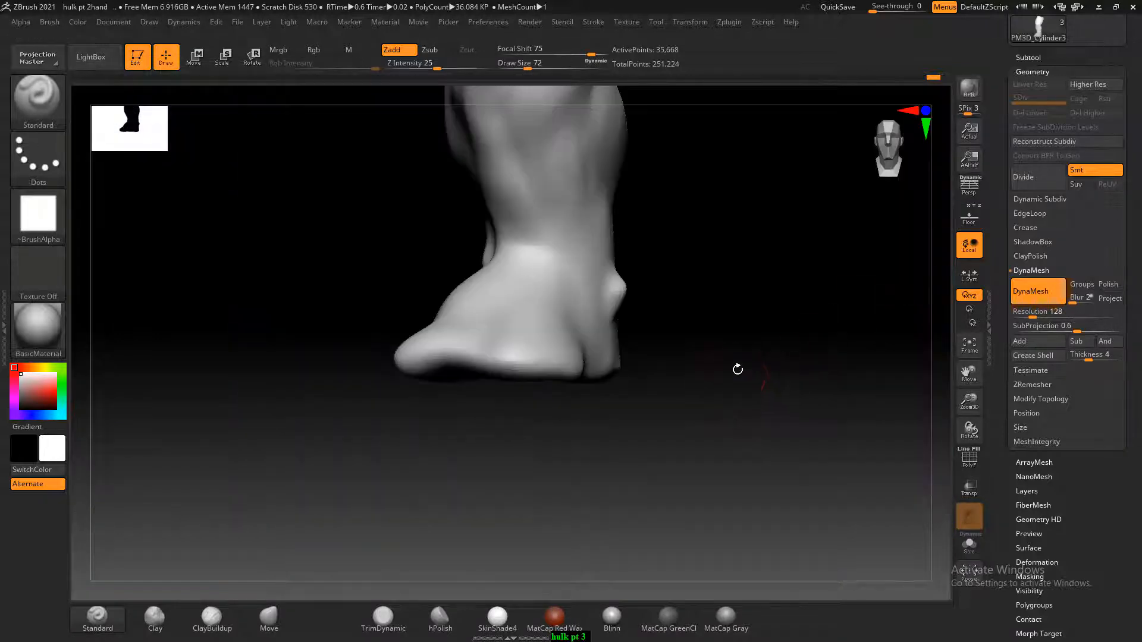
Bring up front hulk.jpg in ACDSee Quick View and sculpt the toe tendons across the top of the foot with ClayBuildup at Draw Size 44
{"action": "left_click_drag", "start_coordinate": [736, 367], "coordinate": [811, 370]}
{"action": "key", "text": "alt+Tab"}
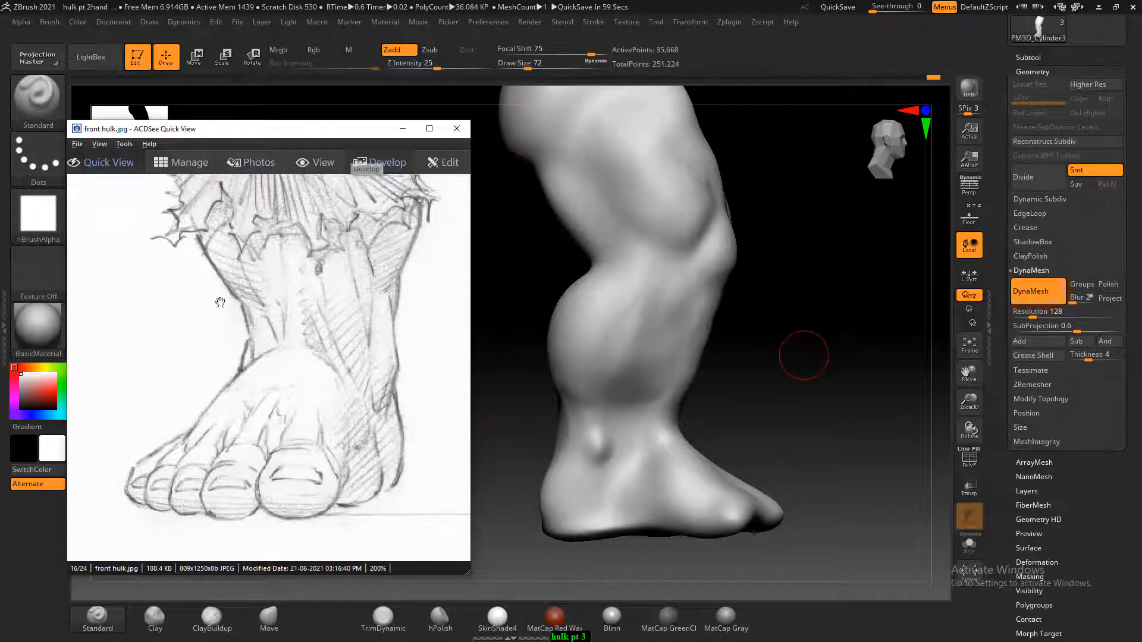
{"action": "left_click_drag", "start_coordinate": [763, 470], "coordinate": [761, 429]}
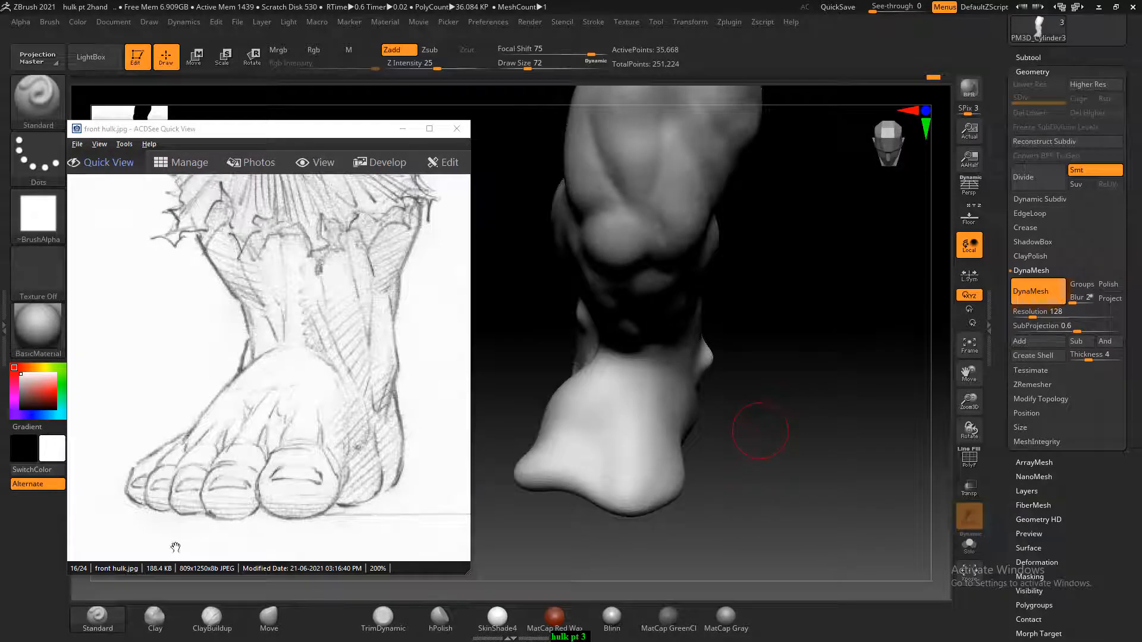
{"action": "left_click", "coordinate": [201, 616]}
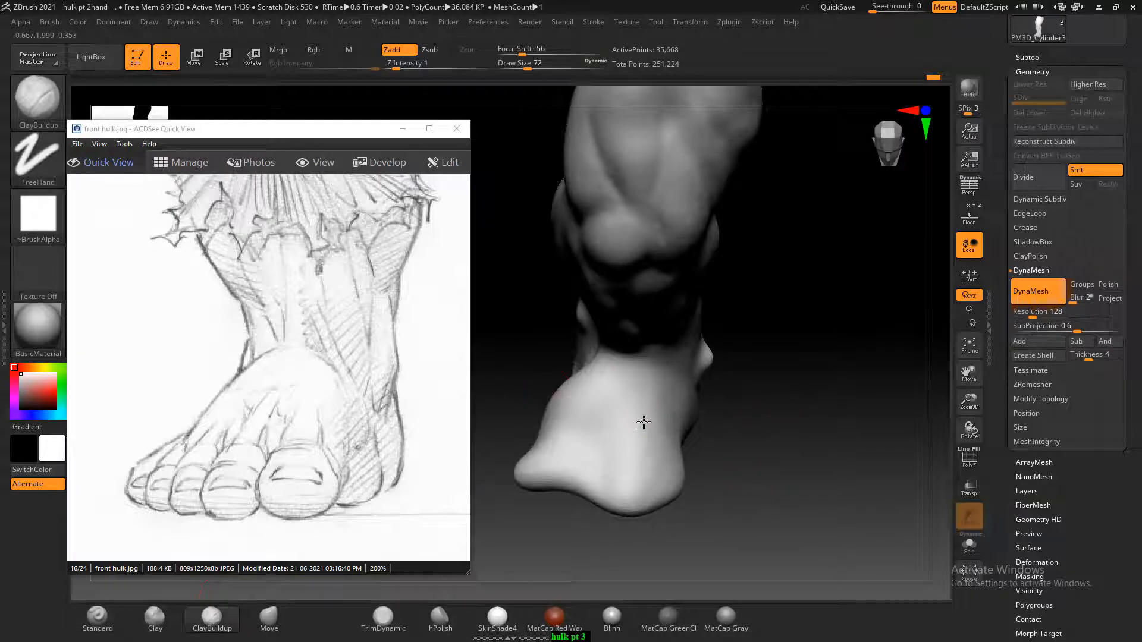
{"action": "mouse_move", "coordinate": [644, 422]}
{"action": "left_mouse_down"}
{"action": "mouse_move", "coordinate": [647, 465]}
{"action": "mouse_move", "coordinate": [606, 433]}
{"action": "left_mouse_up"}
{"action": "key", "text": "bracketleft"}
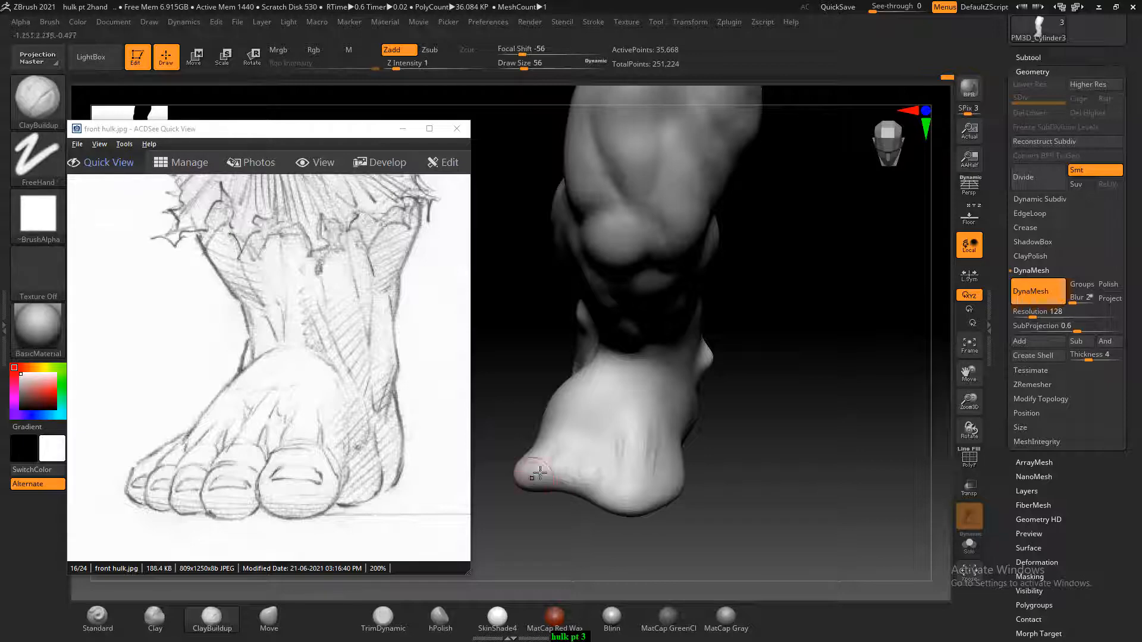
{"action": "key", "text": "bracketleft"}
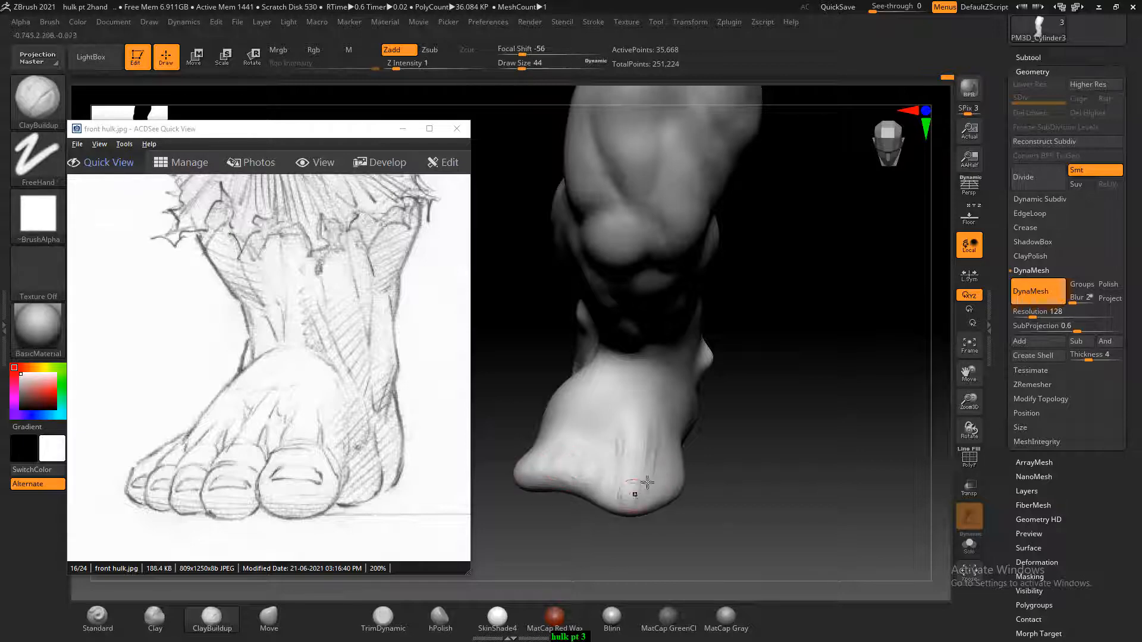
{"action": "mouse_move", "coordinate": [727, 443]}
{"action": "left_mouse_down"}
{"action": "mouse_move", "coordinate": [764, 436]}
{"action": "mouse_move", "coordinate": [691, 481]}
{"action": "left_mouse_up"}
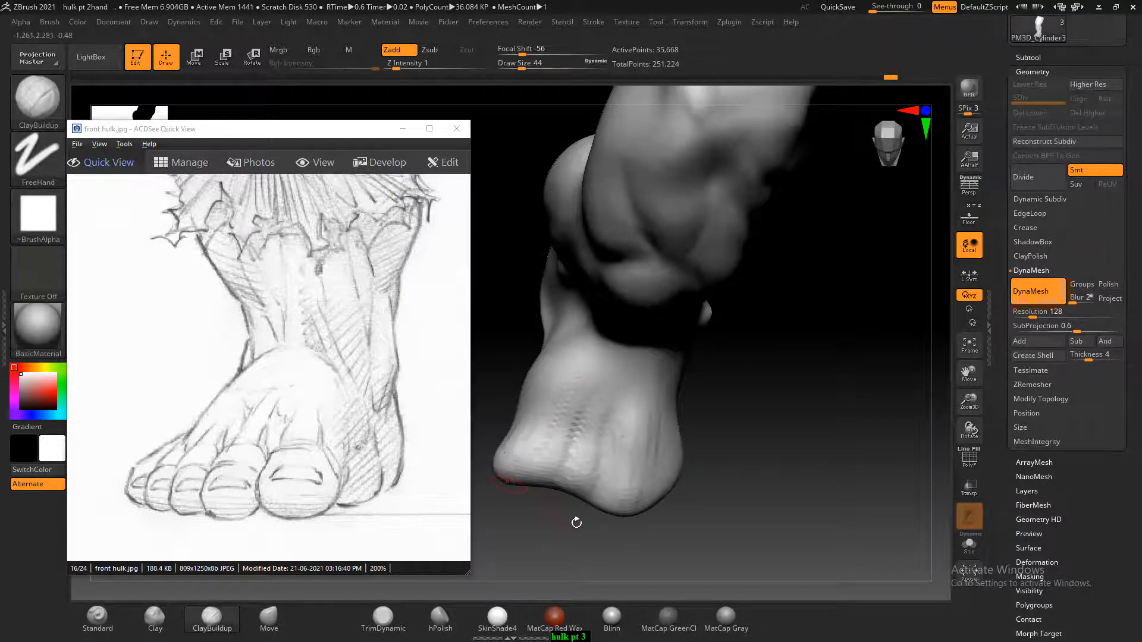
Blend the inner ankle bone into the lower leg with ClayBuildup at Draw Size 60 and smooth it
{"action": "mouse_move", "coordinate": [576, 523]}
{"action": "left_mouse_down"}
{"action": "mouse_move", "coordinate": [688, 451]}
{"action": "mouse_move", "coordinate": [805, 413]}
{"action": "mouse_move", "coordinate": [805, 434]}
{"action": "mouse_move", "coordinate": [750, 360]}
{"action": "left_mouse_up"}
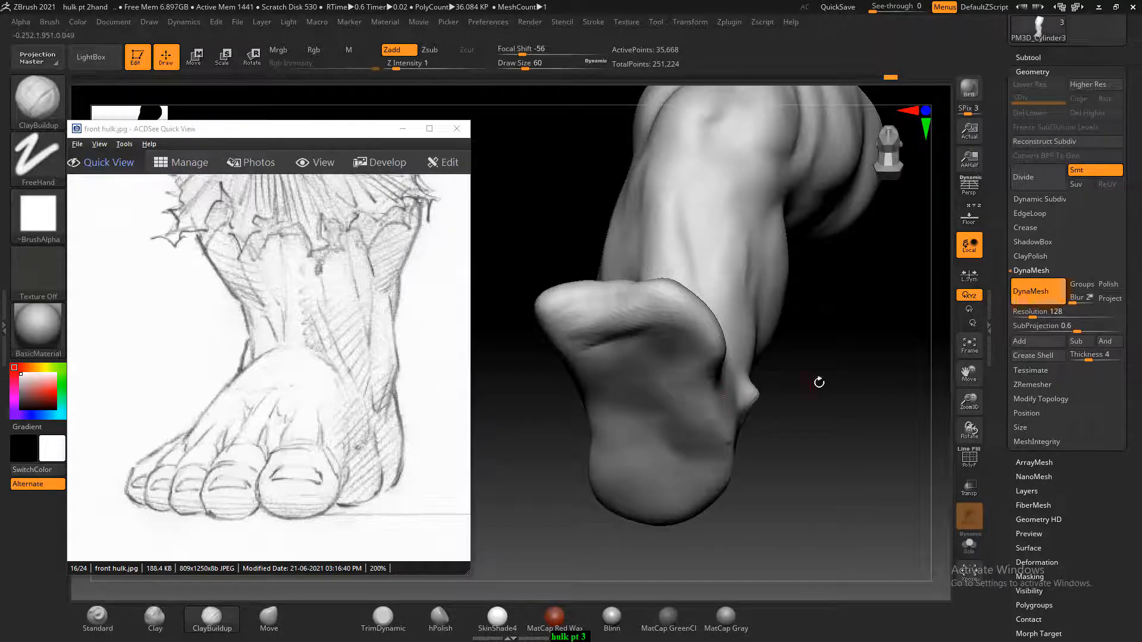
{"action": "mouse_move", "coordinate": [818, 382]}
{"action": "left_mouse_down"}
{"action": "mouse_move", "coordinate": [828, 382]}
{"action": "mouse_move", "coordinate": [811, 466]}
{"action": "mouse_move", "coordinate": [797, 446]}
{"action": "mouse_move", "coordinate": [841, 388]}
{"action": "mouse_move", "coordinate": [813, 459]}
{"action": "mouse_move", "coordinate": [781, 335]}
{"action": "left_mouse_up"}
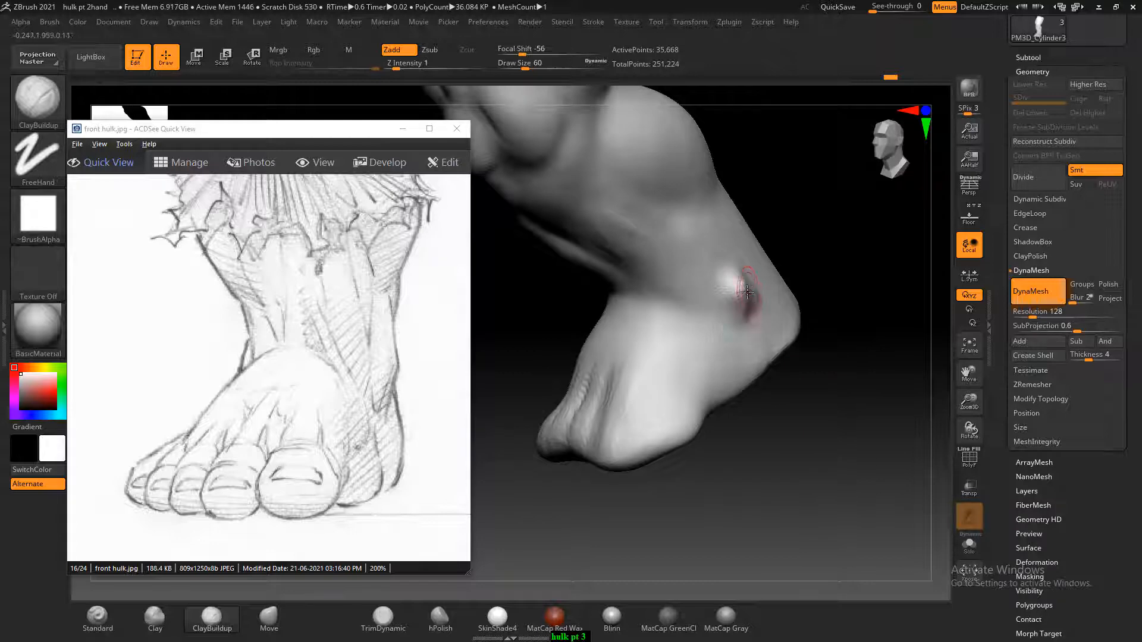
{"action": "mouse_move", "coordinate": [746, 288]}
{"action": "left_mouse_down"}
{"action": "mouse_move", "coordinate": [820, 352]}
{"action": "mouse_move", "coordinate": [797, 333]}
{"action": "mouse_move", "coordinate": [770, 256]}
{"action": "left_mouse_up"}
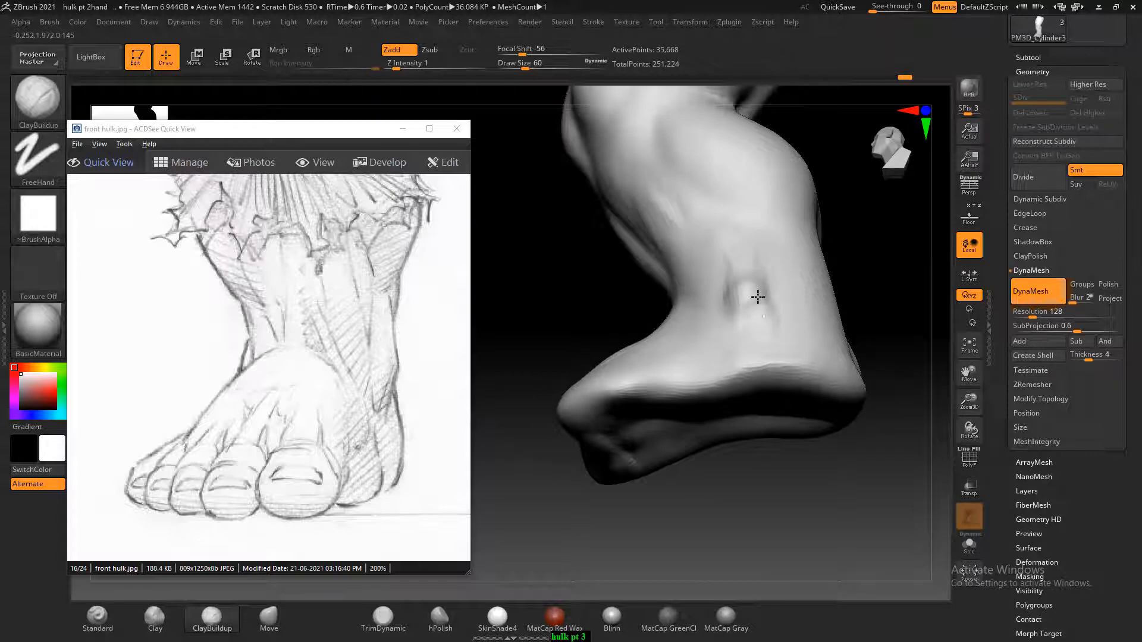
{"action": "left_click_drag", "start_coordinate": [845, 236], "coordinate": [843, 283]}
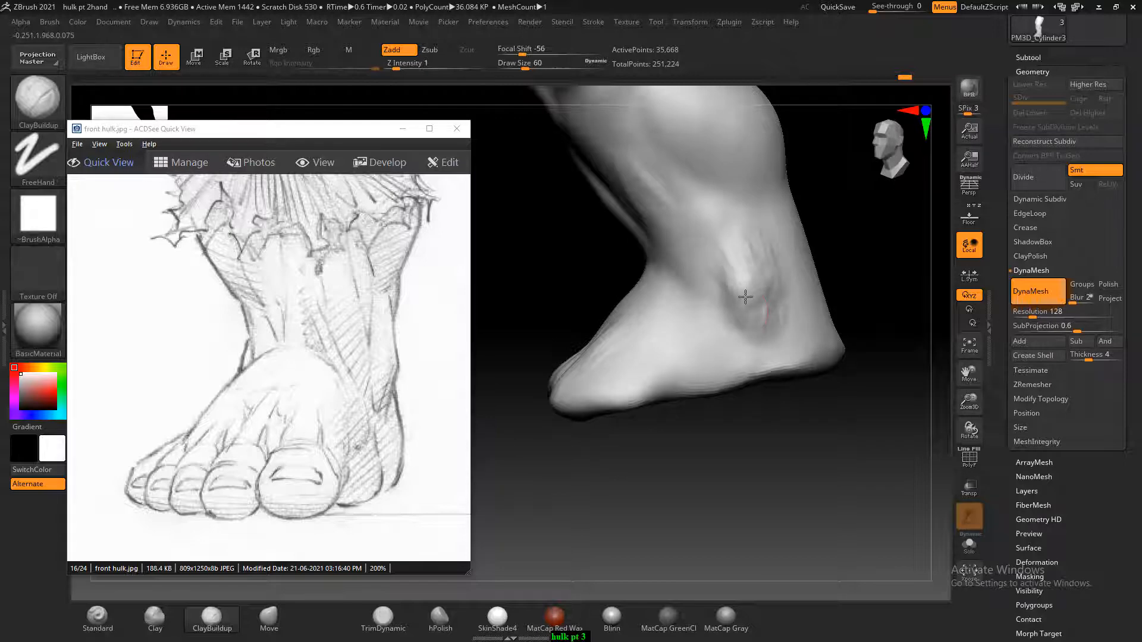
{"action": "key", "text": "shift"}
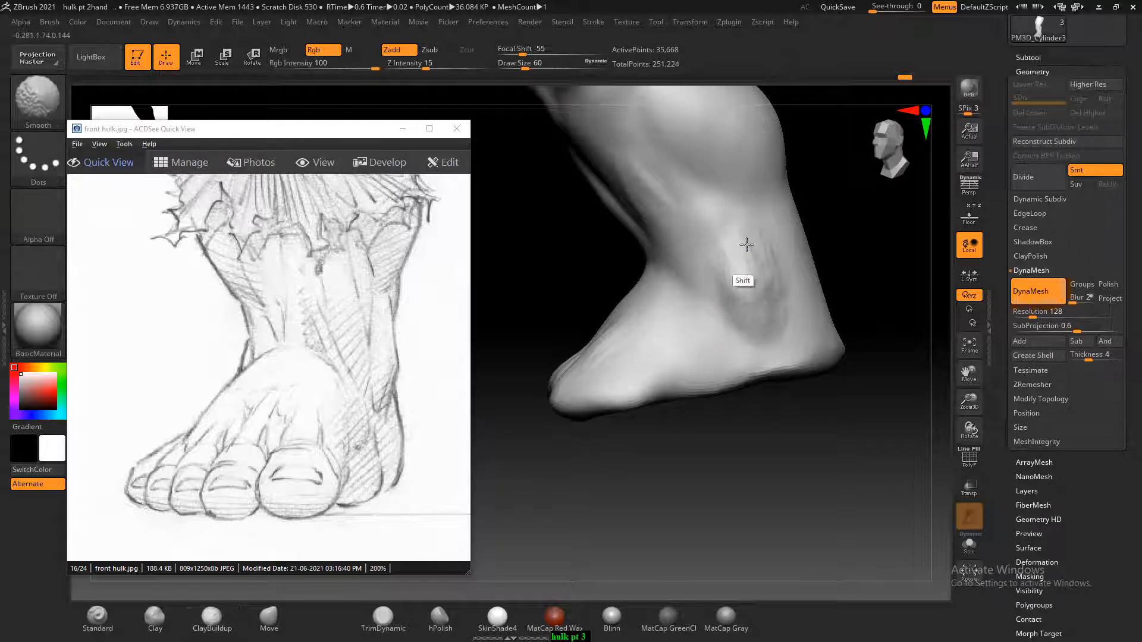
Shape the outer ankle bone and the hollow around it with ClayBuildup
{"action": "left_click_drag", "start_coordinate": [847, 238], "coordinate": [844, 267]}
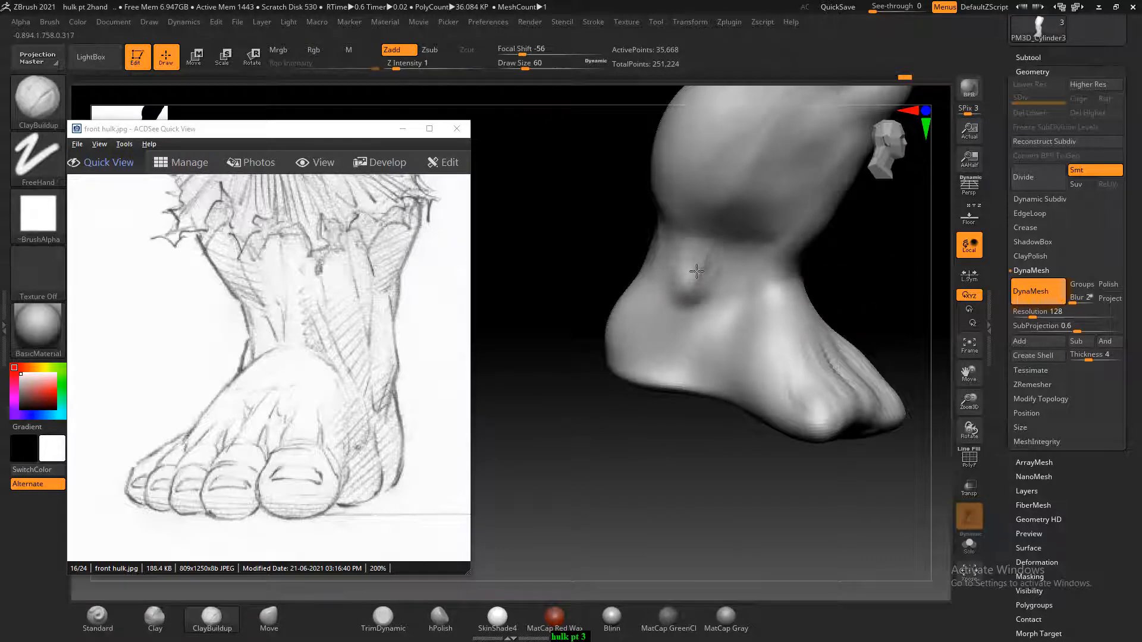
{"action": "left_click_drag", "start_coordinate": [697, 271], "coordinate": [694, 301]}
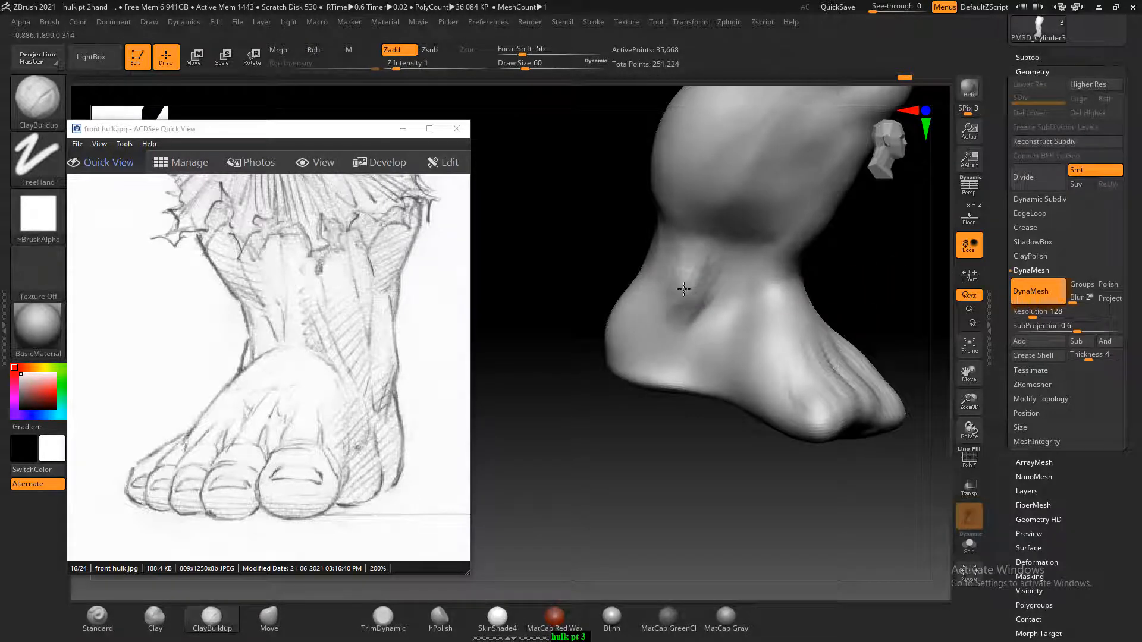
{"action": "mouse_move", "coordinate": [700, 252]}
{"action": "left_mouse_down"}
{"action": "mouse_move", "coordinate": [699, 275]}
{"action": "mouse_move", "coordinate": [661, 322]}
{"action": "mouse_move", "coordinate": [670, 302]}
{"action": "mouse_move", "coordinate": [680, 320]}
{"action": "left_mouse_up"}
{"action": "mouse_move", "coordinate": [869, 283]}
{"action": "left_mouse_down", "text": "shift"}
{"action": "mouse_move", "coordinate": [874, 265]}
{"action": "mouse_move", "coordinate": [861, 262]}
{"action": "mouse_move", "coordinate": [833, 334]}
{"action": "mouse_move", "coordinate": [777, 337]}
{"action": "mouse_move", "coordinate": [838, 342]}
{"action": "mouse_move", "coordinate": [726, 350]}
{"action": "left_mouse_up", "text": "shift"}
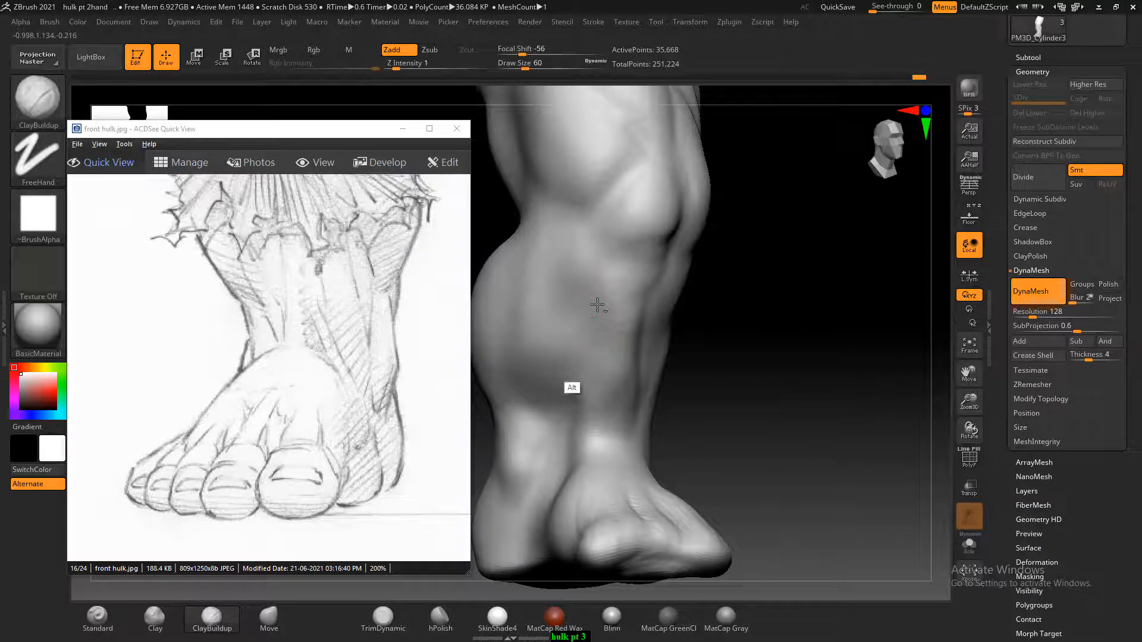
Show the front-view legs of the hulk_design sketch and refine the shin and calf border against them with ClayBuildup
{"action": "key", "text": "shift"}
{"action": "left_click_drag", "start_coordinate": [266, 362], "coordinate": [300, 324]}
{"action": "scroll", "coordinate": [300, 324], "scroll_direction": "down", "scroll_amount": 2}
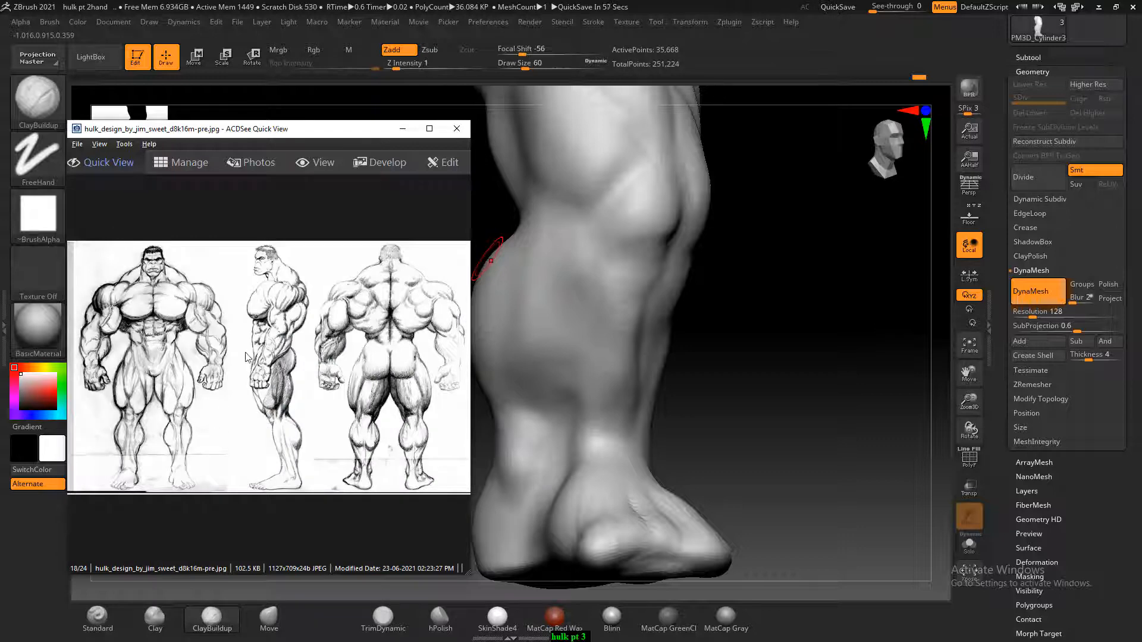
{"action": "scroll", "coordinate": [247, 356], "scroll_direction": "up", "scroll_amount": 5, "text": "ctrl"}
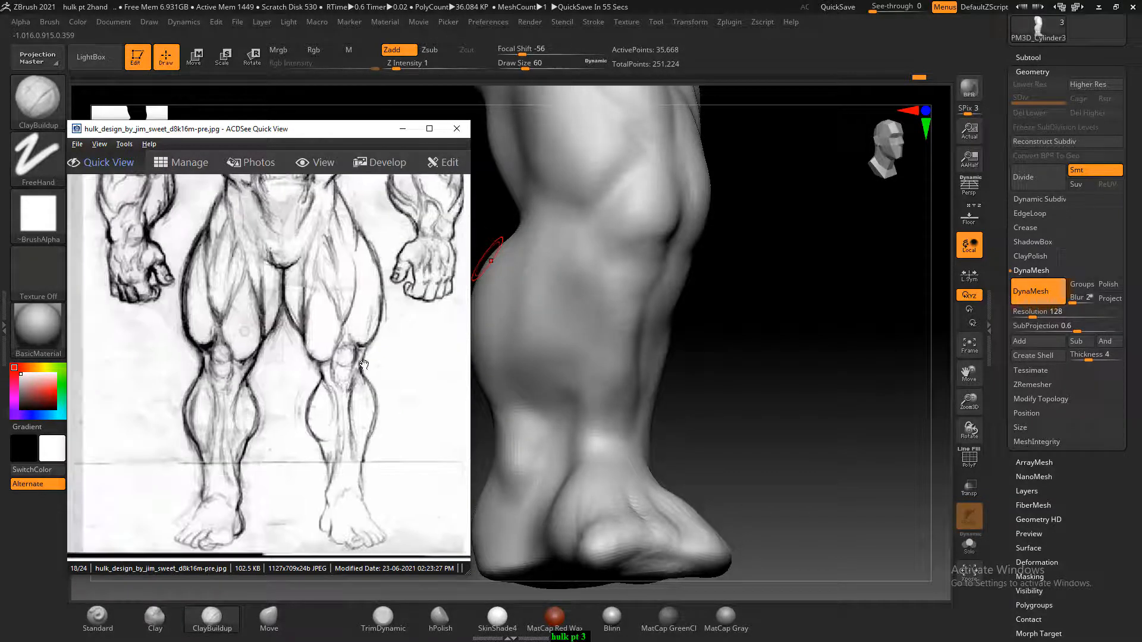
{"action": "mouse_move", "coordinate": [753, 357]}
{"action": "left_mouse_down"}
{"action": "mouse_move", "coordinate": [765, 326]}
{"action": "mouse_move", "coordinate": [764, 349]}
{"action": "mouse_move", "coordinate": [793, 341]}
{"action": "mouse_move", "coordinate": [779, 336]}
{"action": "left_mouse_up"}
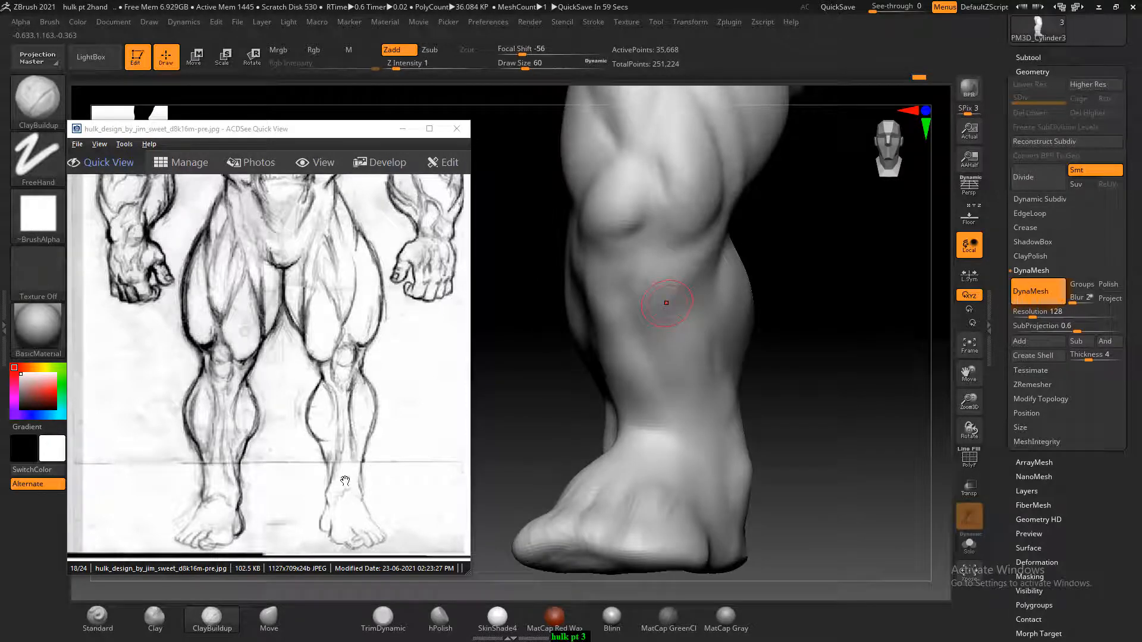
{"action": "left_click_drag", "start_coordinate": [533, 416], "coordinate": [521, 425]}
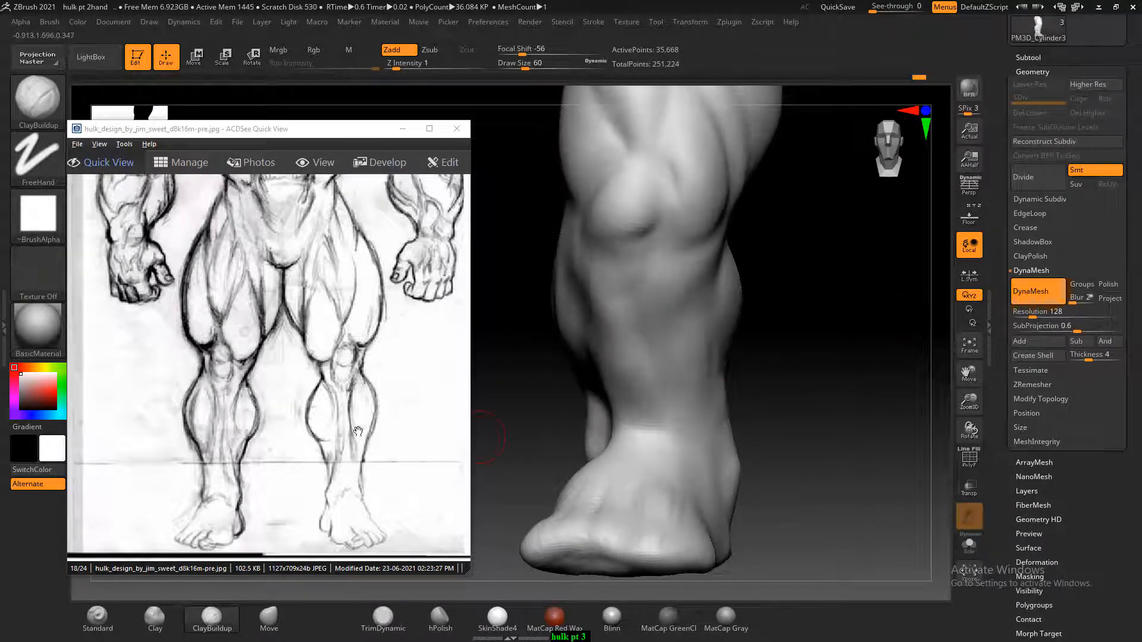
{"action": "left_click_drag", "start_coordinate": [743, 299], "coordinate": [777, 291]}
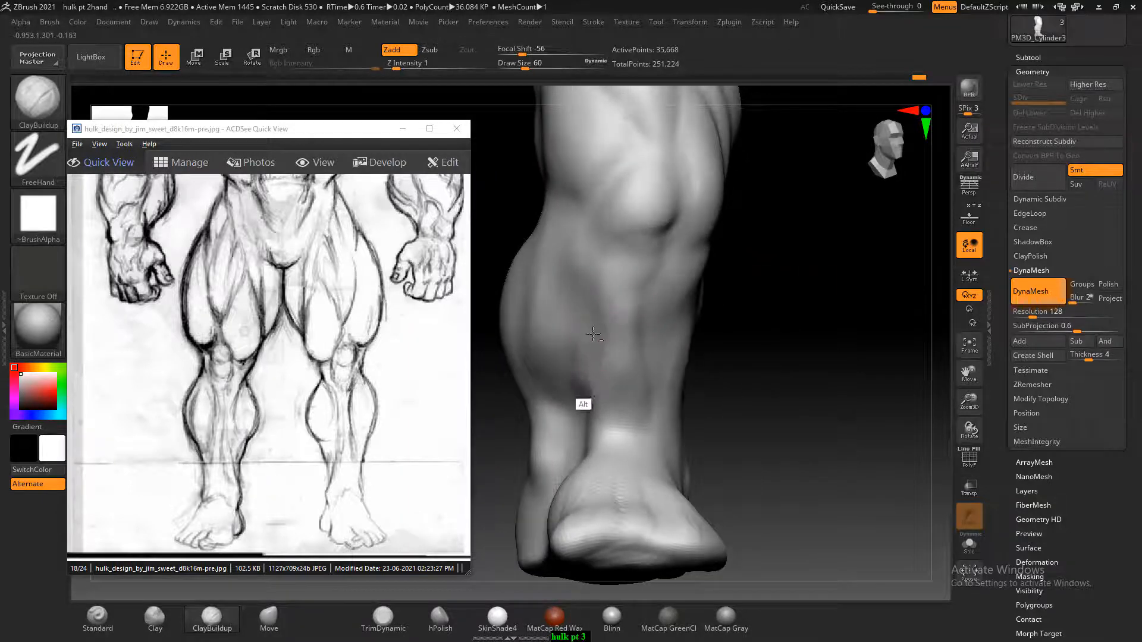
{"action": "mouse_move", "coordinate": [744, 306]}
{"action": "left_mouse_down"}
{"action": "mouse_move", "coordinate": [777, 296]}
{"action": "mouse_move", "coordinate": [658, 267]}
{"action": "left_mouse_up"}
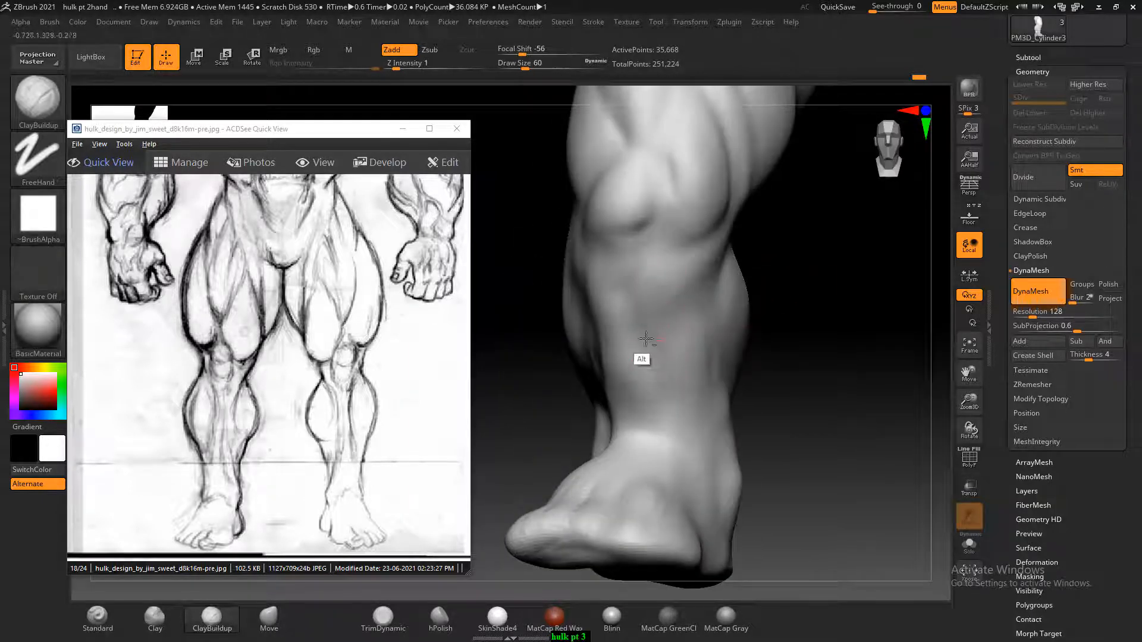
Build up the outer calf and the side of the shin with ClayBuildup at Draw Size 88 and smooth the strokes
{"action": "left_click_drag", "start_coordinate": [662, 376], "coordinate": [822, 345]}
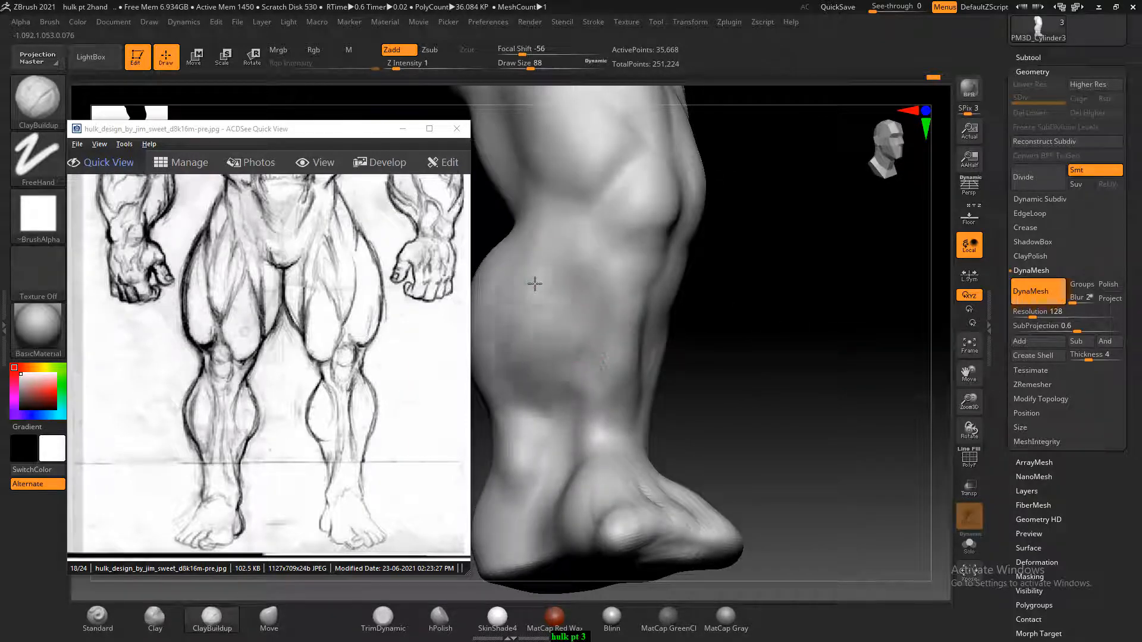
{"action": "key", "text": "shift"}
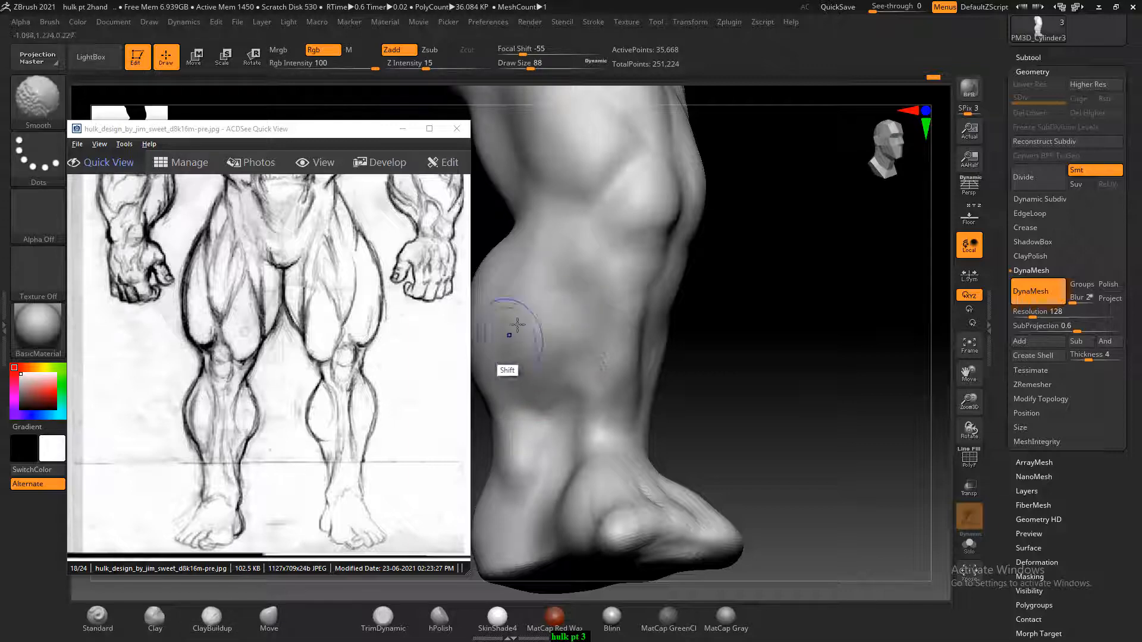
{"action": "left_click_drag", "start_coordinate": [518, 318], "coordinate": [586, 303], "text": "shift"}
{"action": "mouse_move", "coordinate": [824, 330]}
{"action": "left_mouse_down"}
{"action": "mouse_move", "coordinate": [737, 318]}
{"action": "mouse_move", "coordinate": [755, 317]}
{"action": "left_mouse_up"}
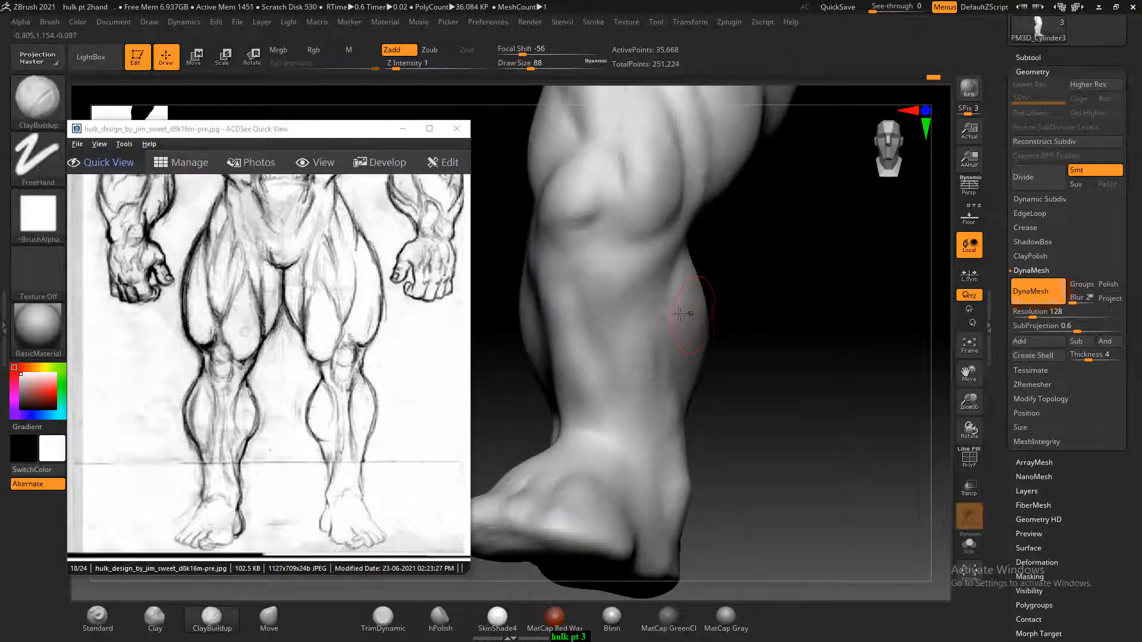
{"action": "left_click_drag", "start_coordinate": [650, 310], "coordinate": [649, 370], "text": "shift"}
Move the sketch sheet to the side-view leg and sculpt the outer calf muscles below the knee to match
{"action": "left_click_drag", "start_coordinate": [445, 357], "coordinate": [345, 350]}
{"action": "left_click_drag", "start_coordinate": [777, 359], "coordinate": [850, 360]}
{"action": "key", "text": "shift"}
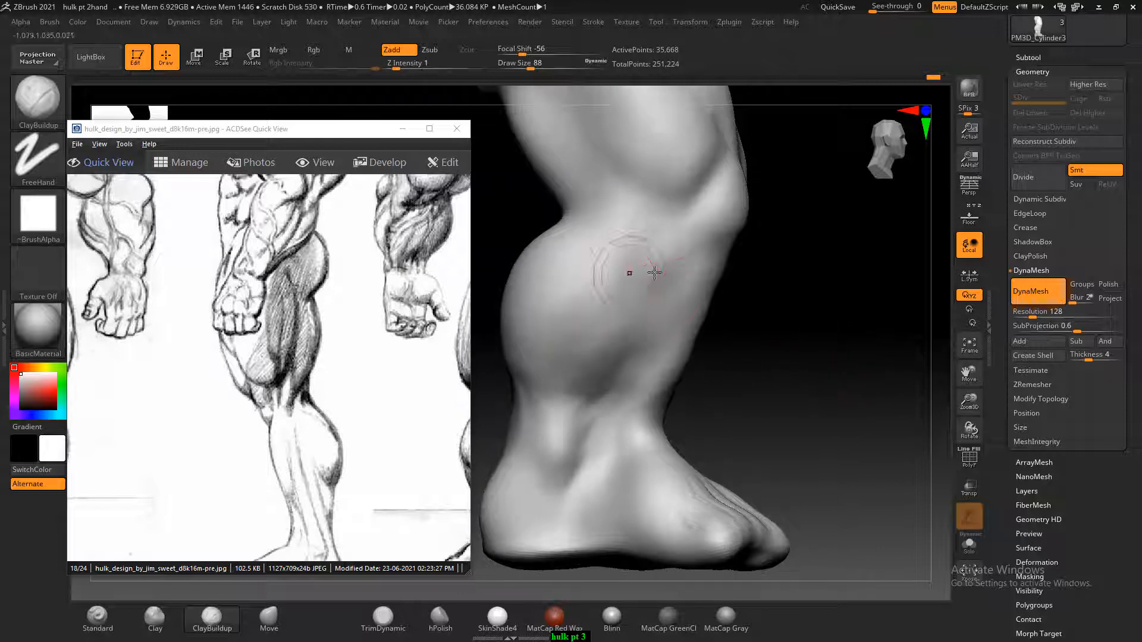
{"action": "left_click_drag", "start_coordinate": [384, 462], "coordinate": [381, 427]}
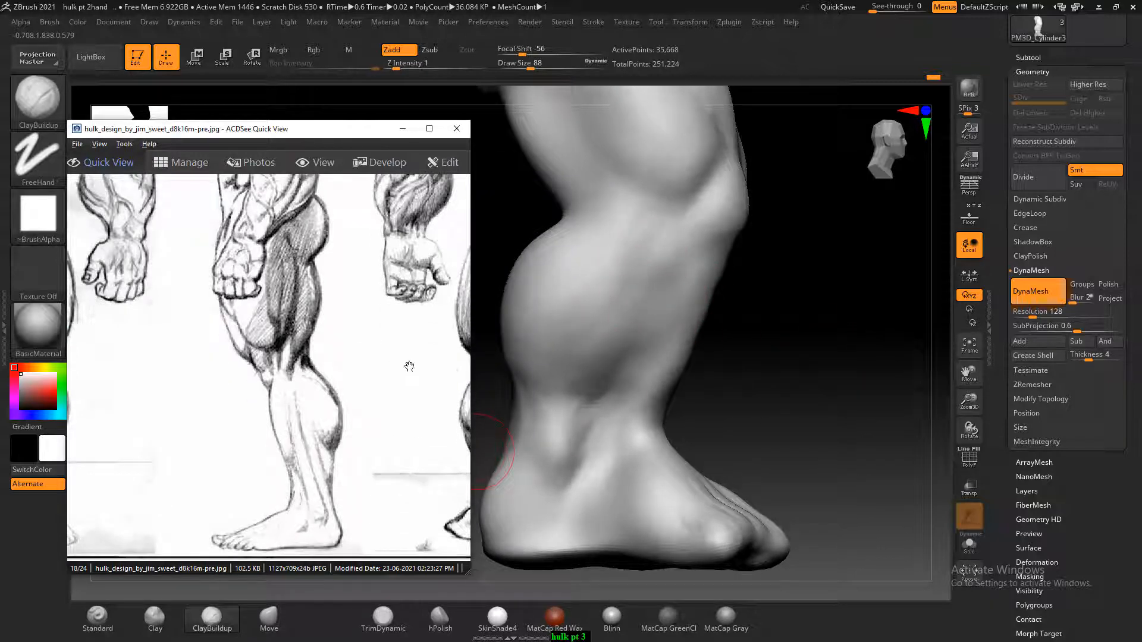
{"action": "left_click", "coordinate": [638, 289]}
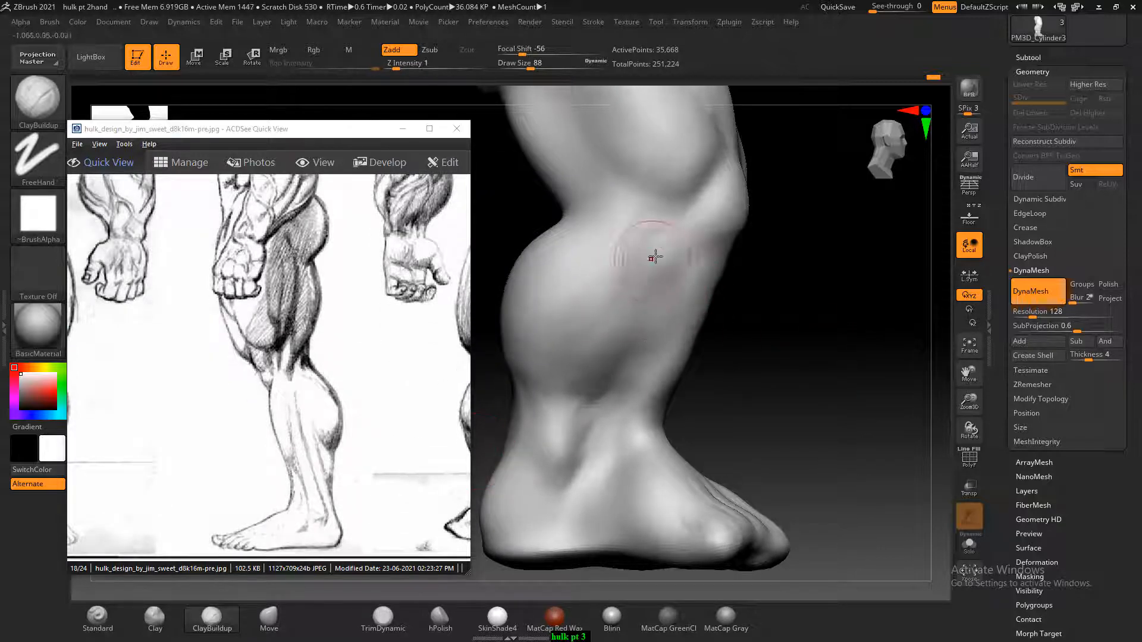
{"action": "left_click", "coordinate": [284, 392]}
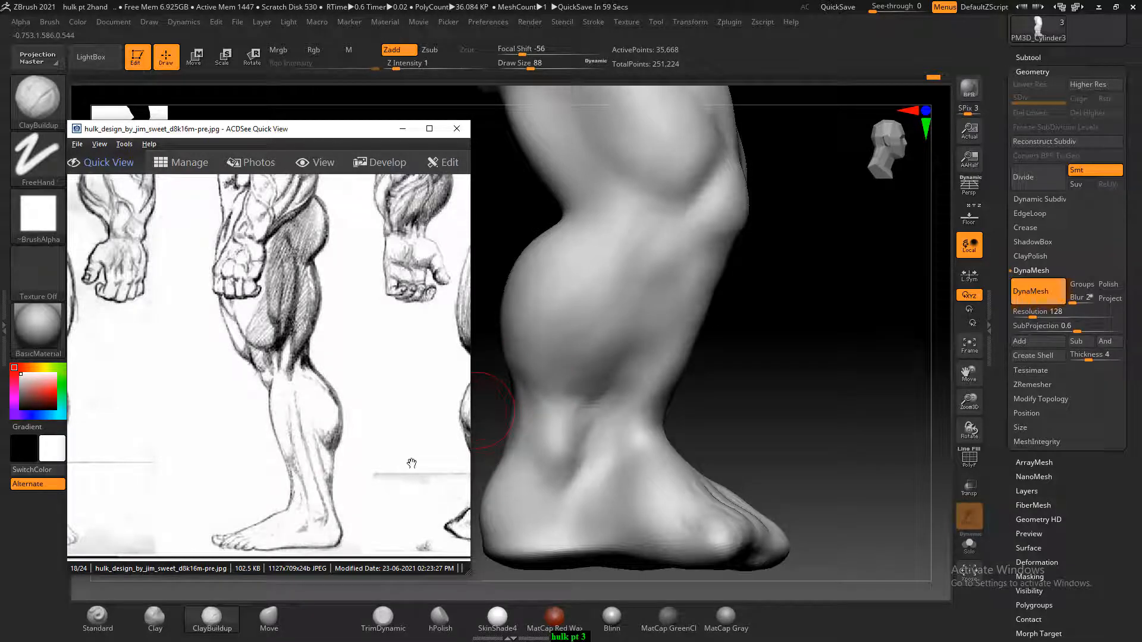
{"action": "left_click", "coordinate": [649, 248]}
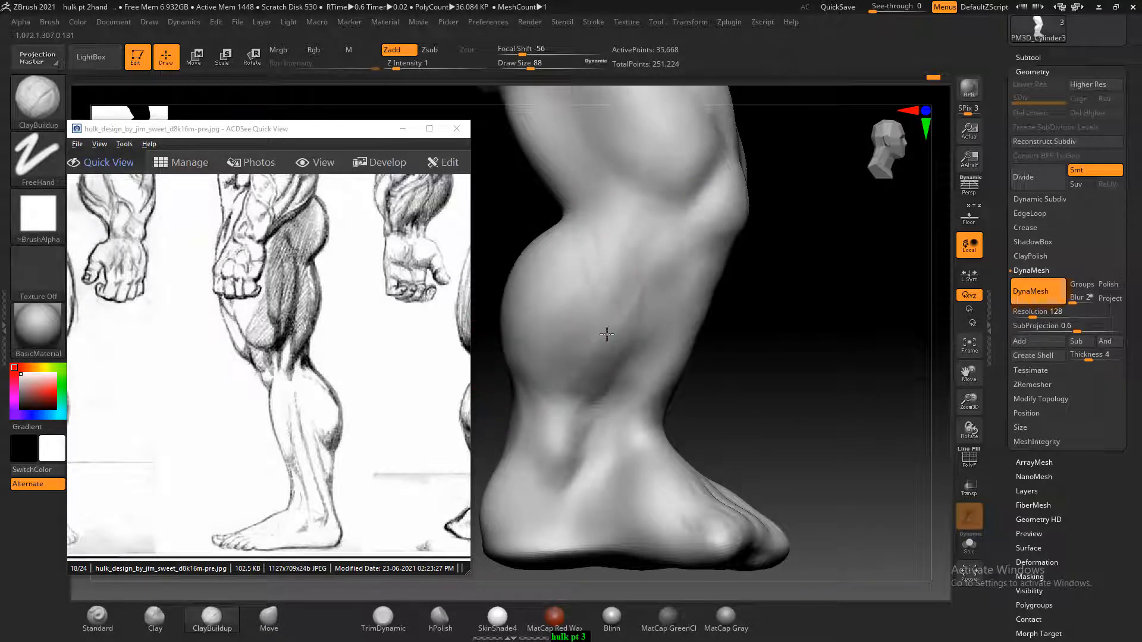
Sculpt the tendons running from the lower shin over the front of the ankle onto the foot, and smooth them
{"action": "left_click_drag", "start_coordinate": [608, 377], "coordinate": [589, 465]}
{"action": "mouse_move", "coordinate": [705, 441]}
{"action": "left_mouse_down"}
{"action": "mouse_move", "coordinate": [647, 449]}
{"action": "mouse_move", "coordinate": [615, 470]}
{"action": "mouse_move", "coordinate": [621, 493]}
{"action": "mouse_move", "coordinate": [610, 446]}
{"action": "left_mouse_up"}
{"action": "mouse_move", "coordinate": [832, 364]}
{"action": "left_mouse_down"}
{"action": "mouse_move", "coordinate": [769, 359]}
{"action": "mouse_move", "coordinate": [829, 386]}
{"action": "left_mouse_up"}
{"action": "left_click_drag", "start_coordinate": [668, 477], "coordinate": [618, 427]}
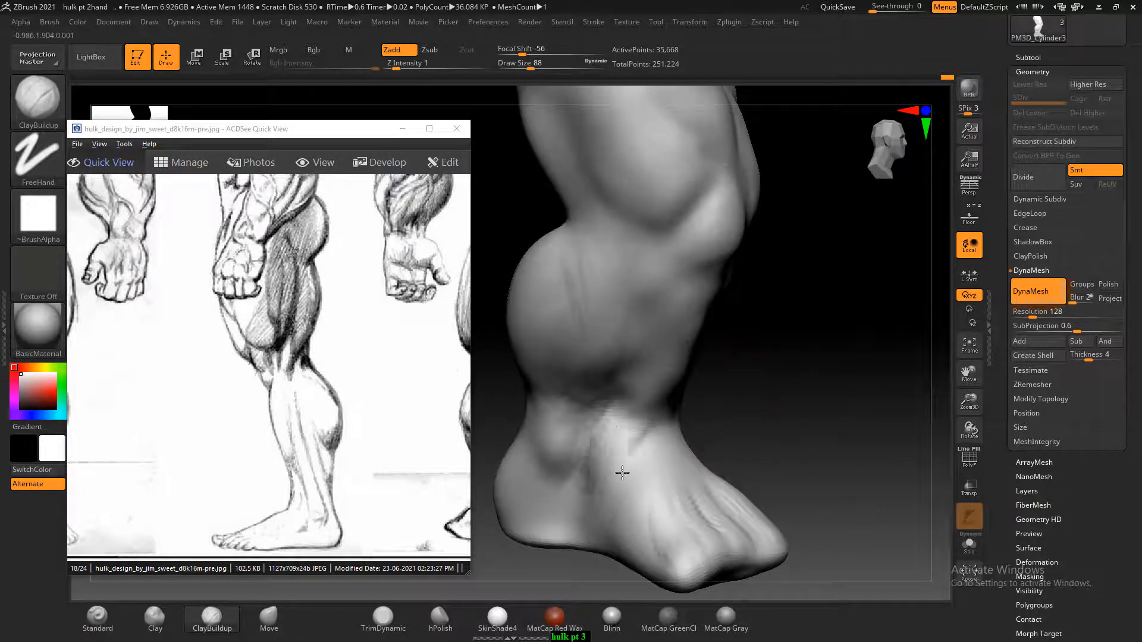
{"action": "left_click_drag", "start_coordinate": [759, 400], "coordinate": [806, 373]}
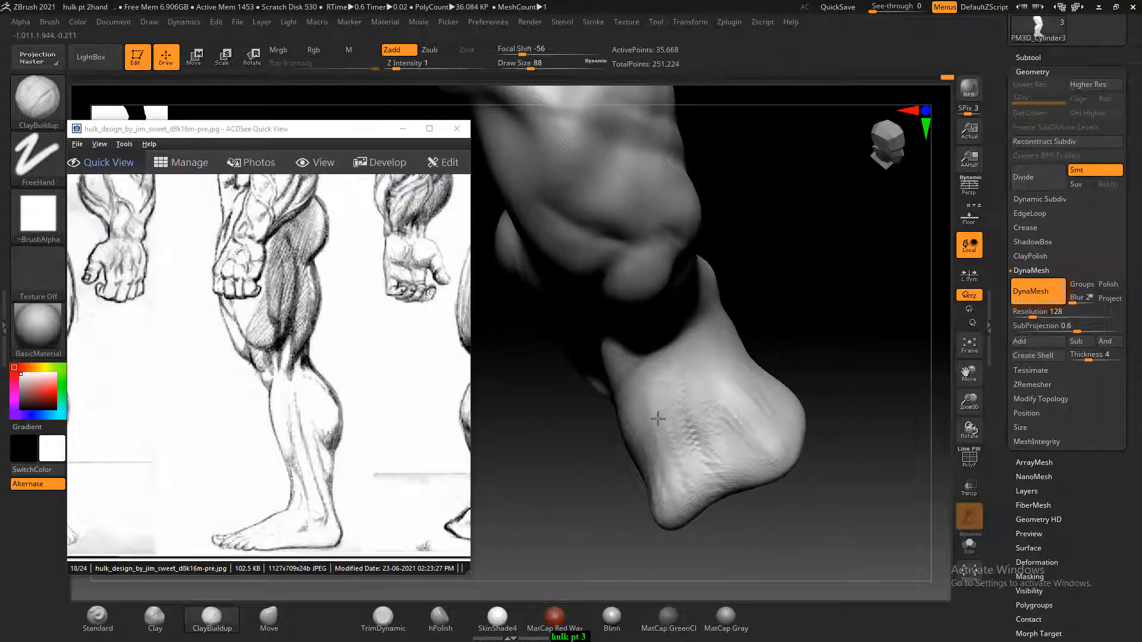
{"action": "left_click_drag", "start_coordinate": [819, 333], "coordinate": [713, 339]}
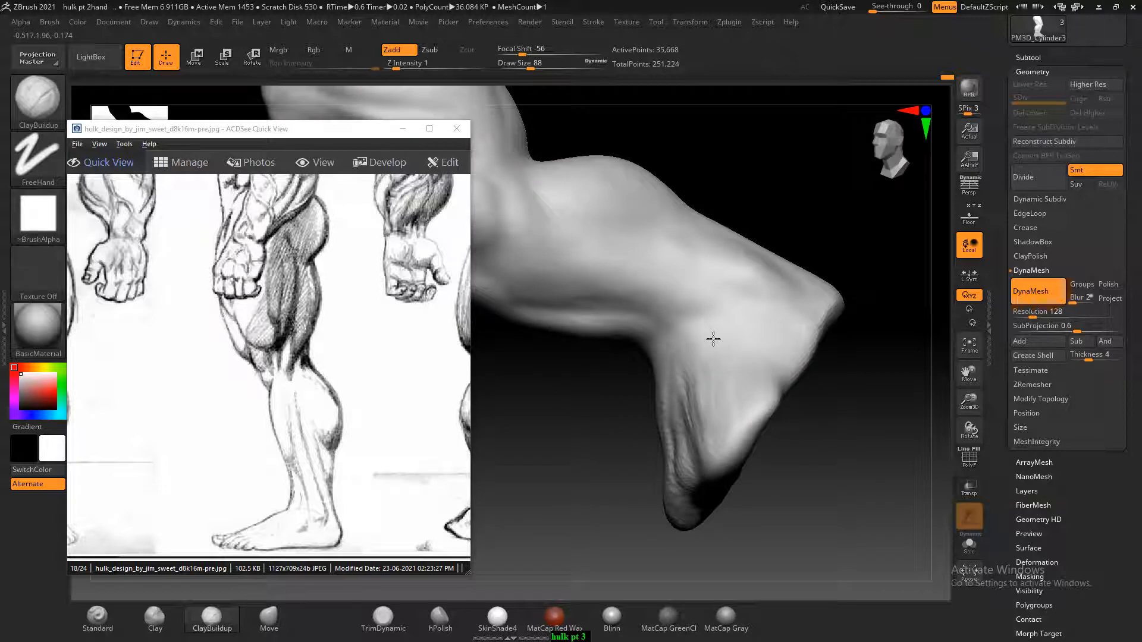
{"action": "left_click_drag", "start_coordinate": [644, 484], "coordinate": [669, 467]}
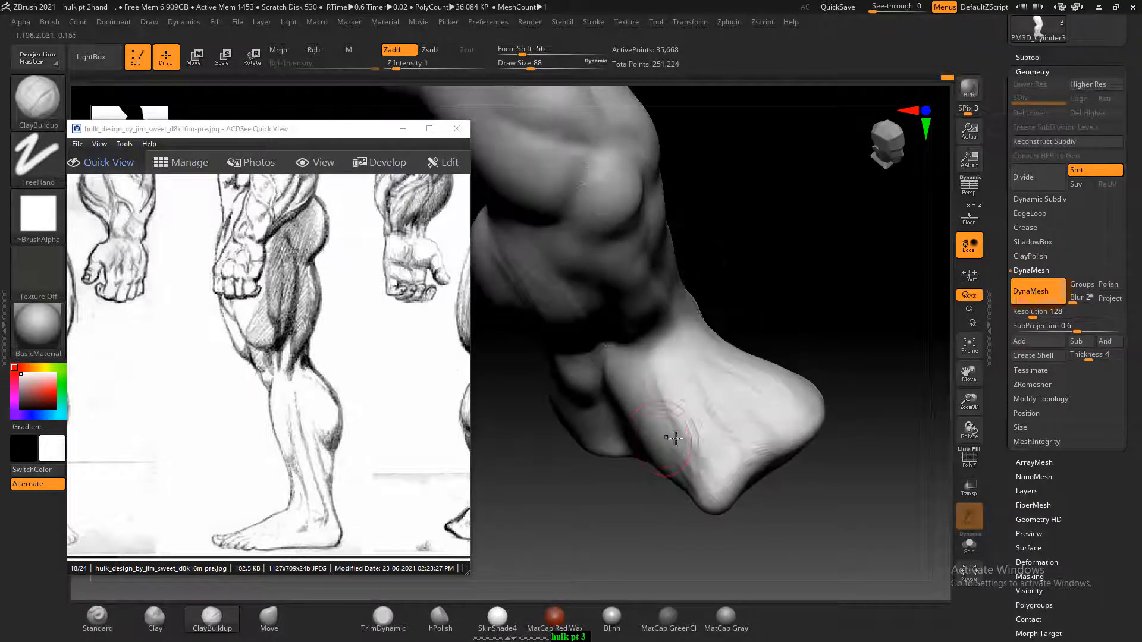
{"action": "left_click_drag", "start_coordinate": [838, 370], "coordinate": [815, 369], "text": "shift"}
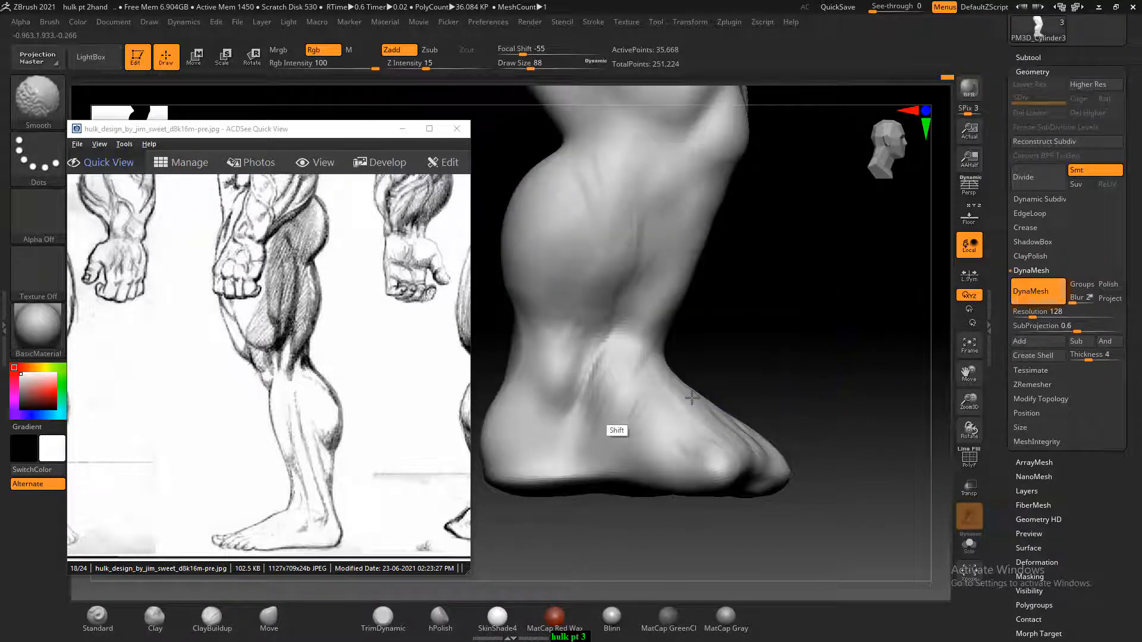
Build up the side of the ankle and lower shin with ClayBuildup at Draw Size 88 and smooth the strokes
{"action": "mouse_move", "coordinate": [609, 239]}
{"action": "left_mouse_down", "text": "shift"}
{"action": "mouse_move", "coordinate": [615, 278]}
{"action": "mouse_move", "coordinate": [584, 398]}
{"action": "left_mouse_up", "text": "shift"}
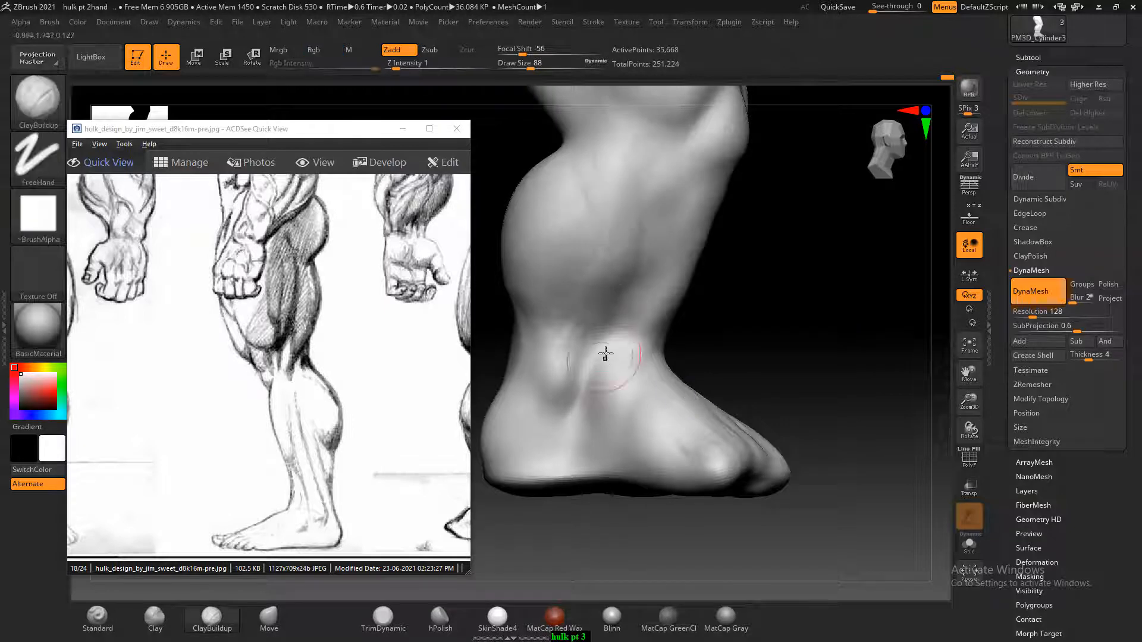
{"action": "left_click_drag", "start_coordinate": [592, 356], "coordinate": [580, 378]}
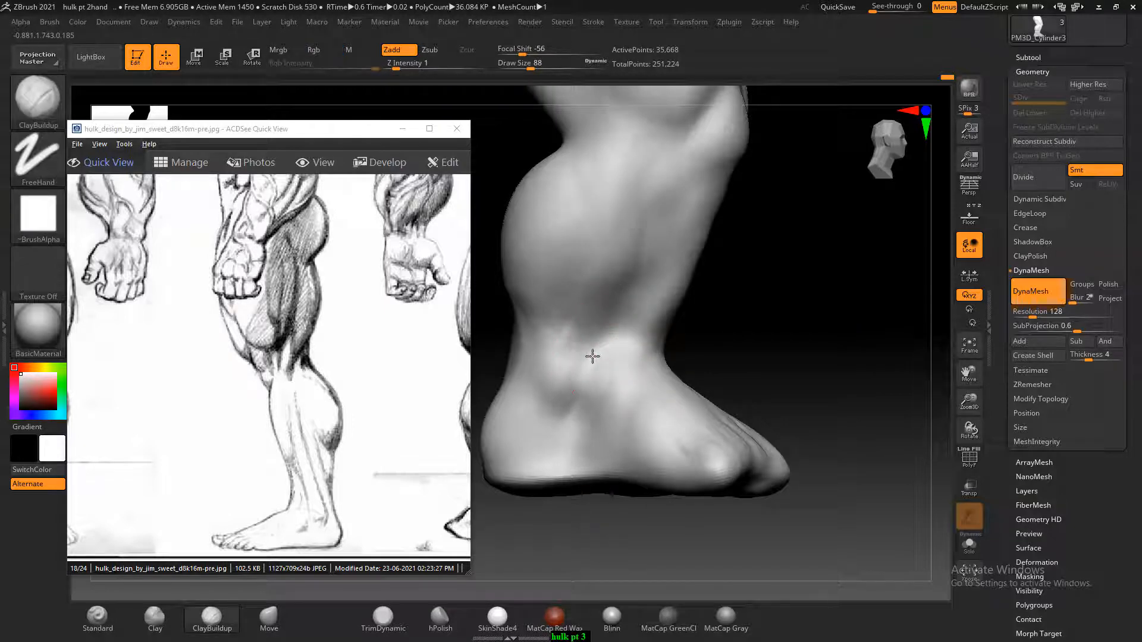
{"action": "key", "text": "shift"}
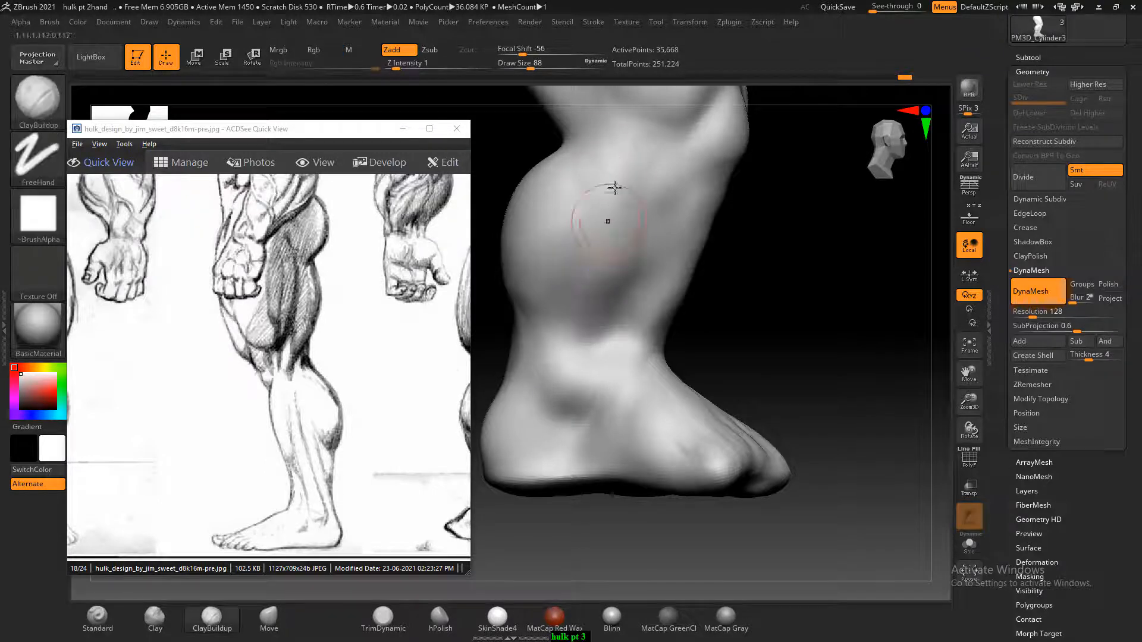
{"action": "mouse_move", "coordinate": [625, 184]}
{"action": "left_mouse_down"}
{"action": "mouse_move", "coordinate": [595, 324]}
{"action": "mouse_move", "coordinate": [607, 345]}
{"action": "left_mouse_up"}
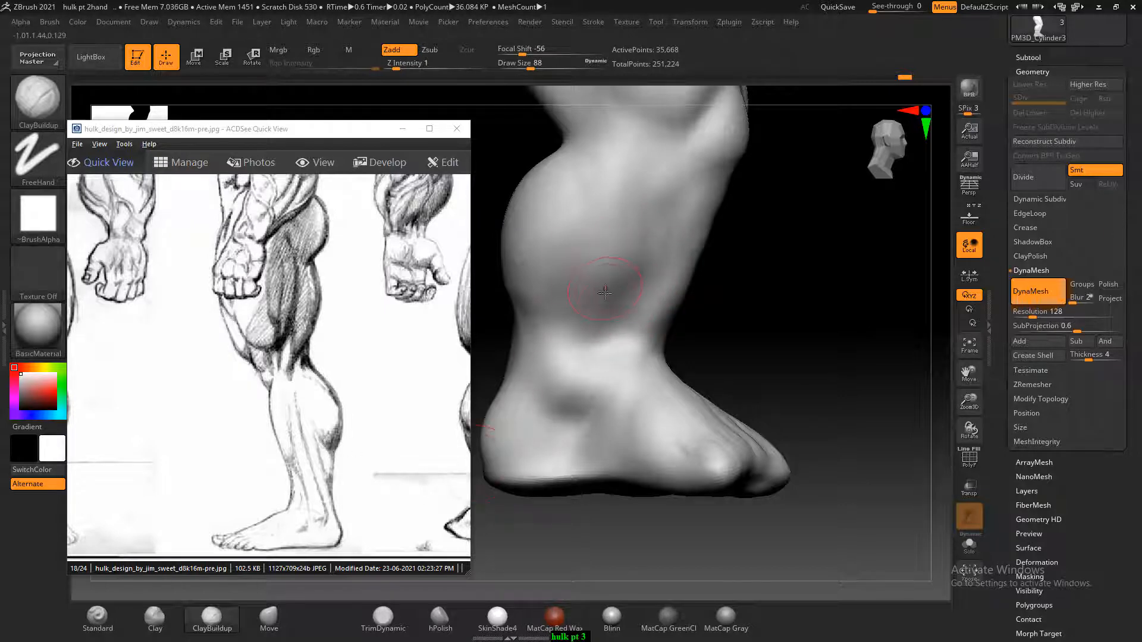
Turn on perspective and refine the hollow under the ankle bone with ClayBuildup at Draw Size 64
{"action": "key", "text": "p"}
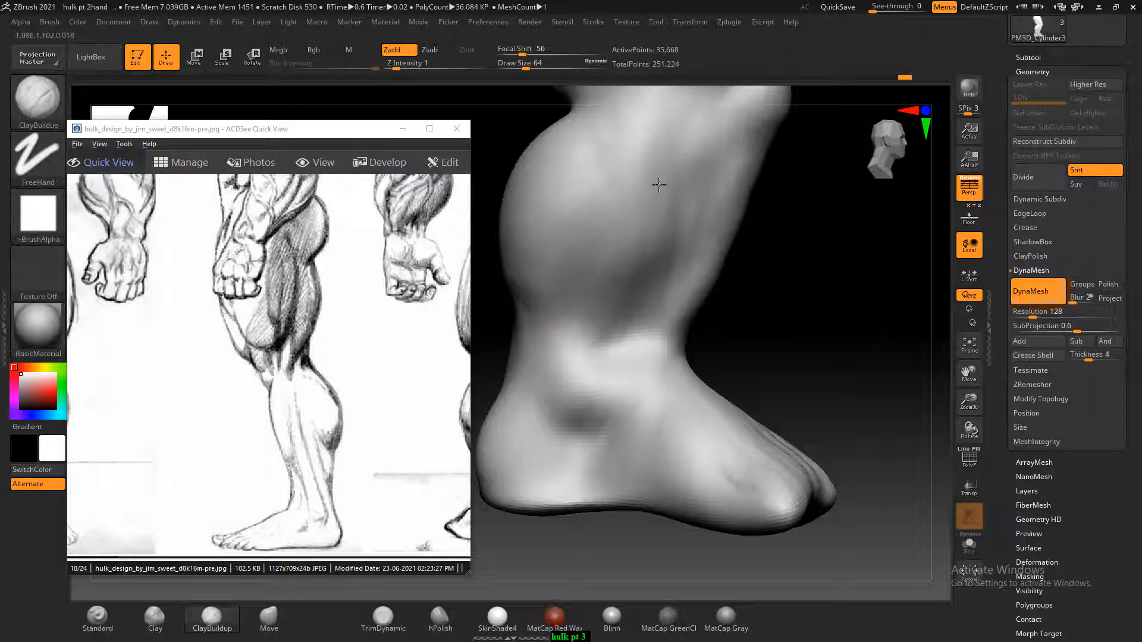
{"action": "mouse_move", "coordinate": [607, 354]}
{"action": "left_mouse_down", "text": "shift"}
{"action": "mouse_move", "coordinate": [594, 357]}
{"action": "mouse_move", "coordinate": [582, 409]}
{"action": "left_mouse_up", "text": "shift"}
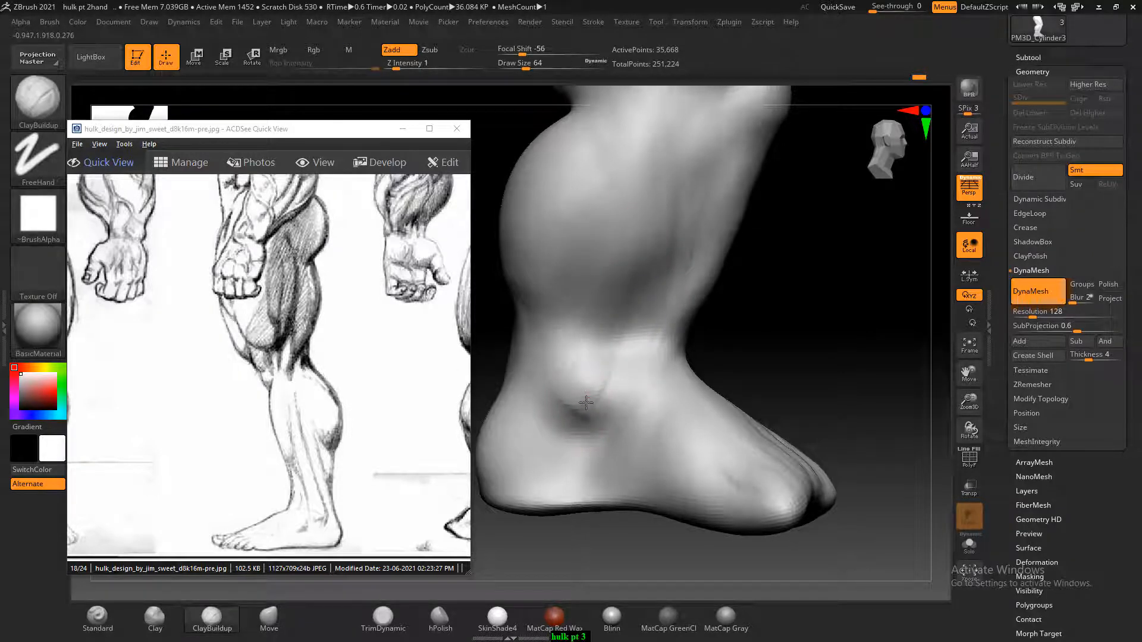
{"action": "mouse_move", "coordinate": [586, 403]}
{"action": "left_mouse_down"}
{"action": "mouse_move", "coordinate": [576, 423]}
{"action": "mouse_move", "coordinate": [594, 394]}
{"action": "mouse_move", "coordinate": [672, 410]}
{"action": "mouse_move", "coordinate": [671, 236]}
{"action": "mouse_move", "coordinate": [660, 288]}
{"action": "left_mouse_up"}
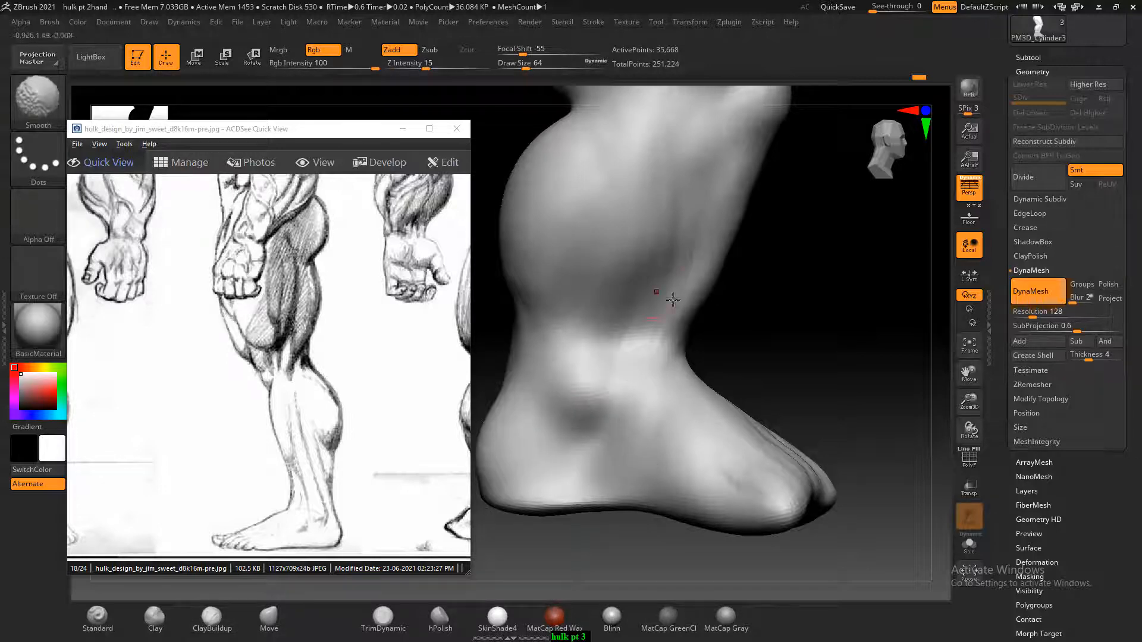
Move the sketch sheet to the back-view legs, carve the calf's lower border across the back with the Standard brush, and smooth it
{"action": "left_click_drag", "start_coordinate": [810, 410], "coordinate": [763, 340], "text": "alt"}
{"action": "left_click_drag", "start_coordinate": [389, 420], "coordinate": [301, 385]}
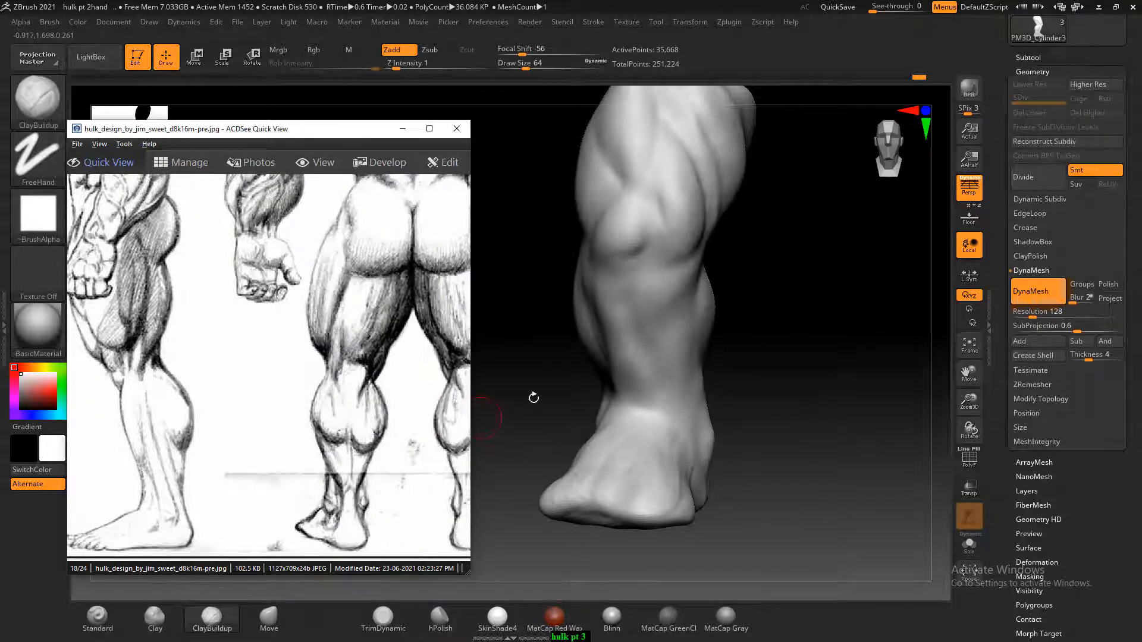
{"action": "left_click_drag", "start_coordinate": [532, 395], "coordinate": [715, 443]}
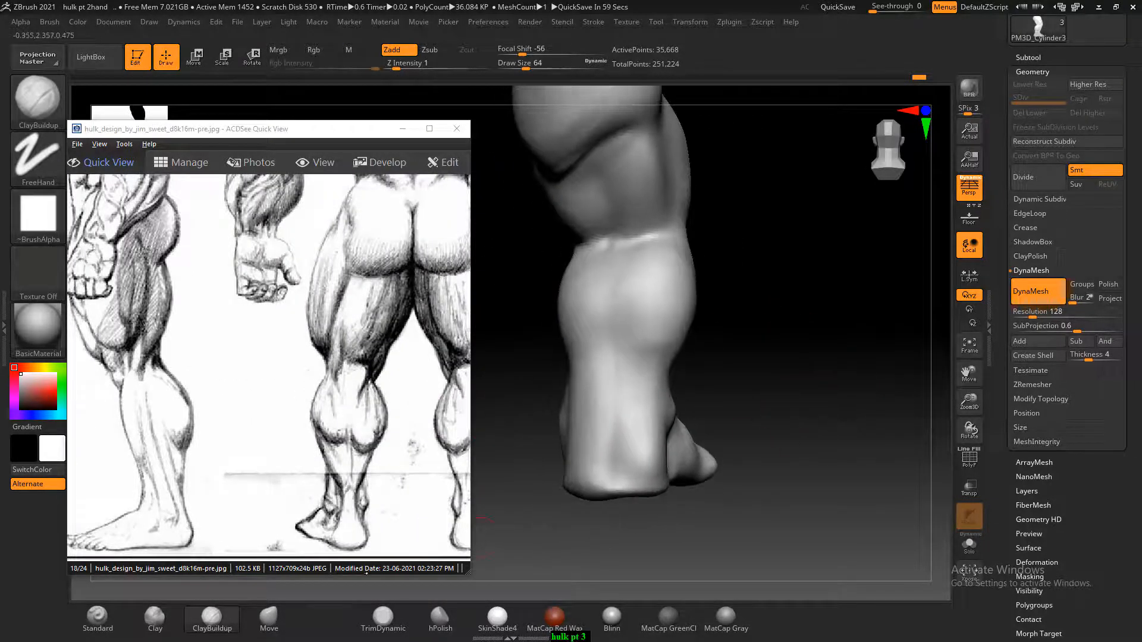
{"action": "left_click", "coordinate": [98, 619]}
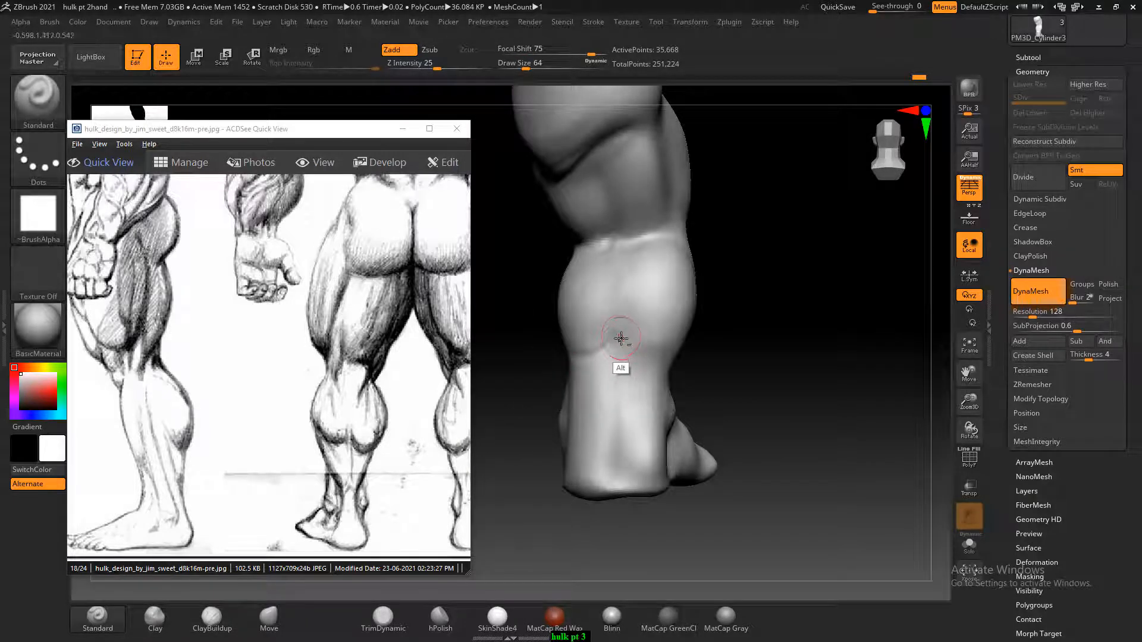
{"action": "left_click_drag", "start_coordinate": [615, 336], "coordinate": [664, 369], "text": "alt"}
{"action": "mouse_move", "coordinate": [740, 337]}
{"action": "left_mouse_down"}
{"action": "mouse_move", "coordinate": [690, 345]}
{"action": "mouse_move", "coordinate": [646, 377]}
{"action": "mouse_move", "coordinate": [764, 343]}
{"action": "mouse_move", "coordinate": [782, 352]}
{"action": "left_mouse_up"}
{"action": "left_click_drag", "start_coordinate": [634, 333], "coordinate": [764, 376], "text": "alt"}
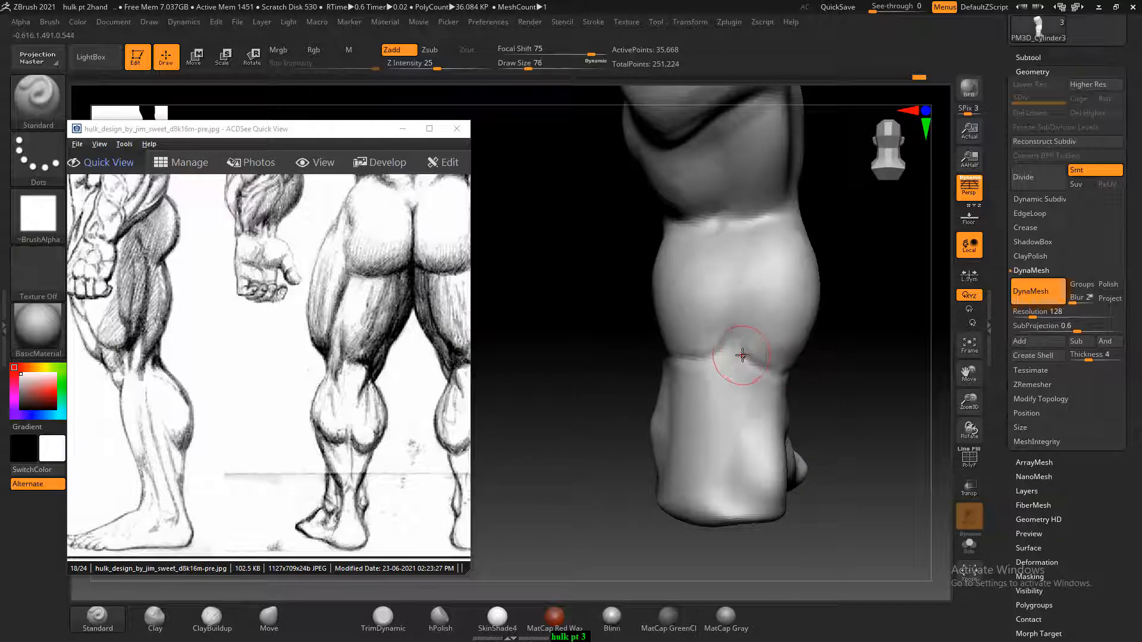
{"action": "key", "text": "shift"}
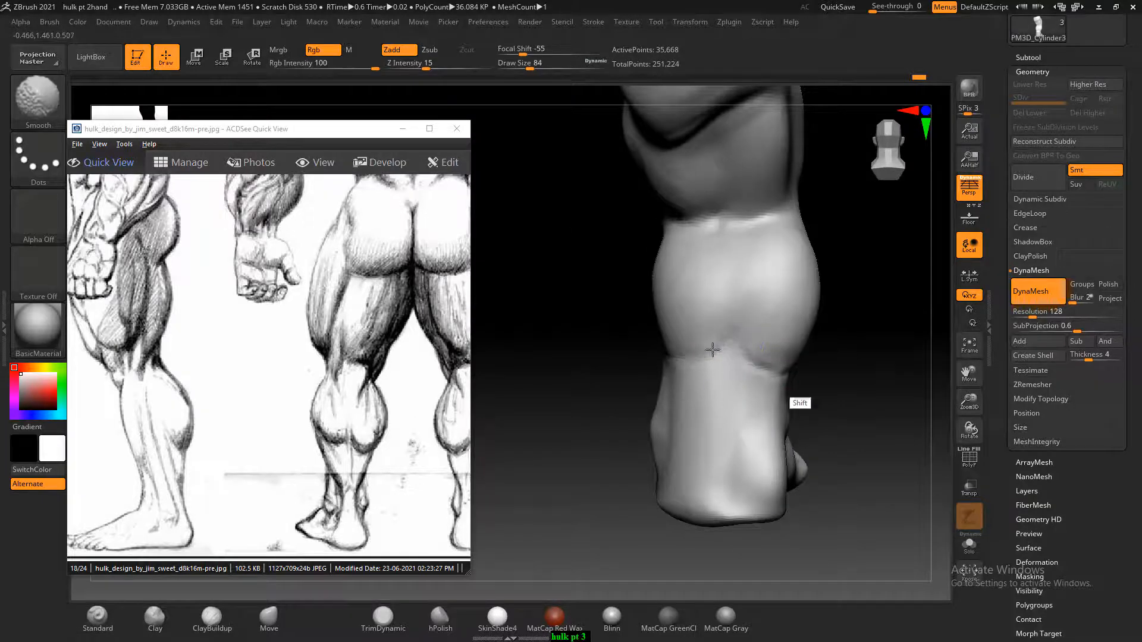
{"action": "left_click_drag", "start_coordinate": [856, 362], "coordinate": [716, 362]}
{"action": "left_click_drag", "start_coordinate": [642, 380], "coordinate": [732, 371]}
{"action": "left_click_drag", "start_coordinate": [854, 397], "coordinate": [800, 414]}
Build up the back of the heel with ClayBuildup at Draw Size 84
{"action": "left_click", "coordinate": [211, 618]}
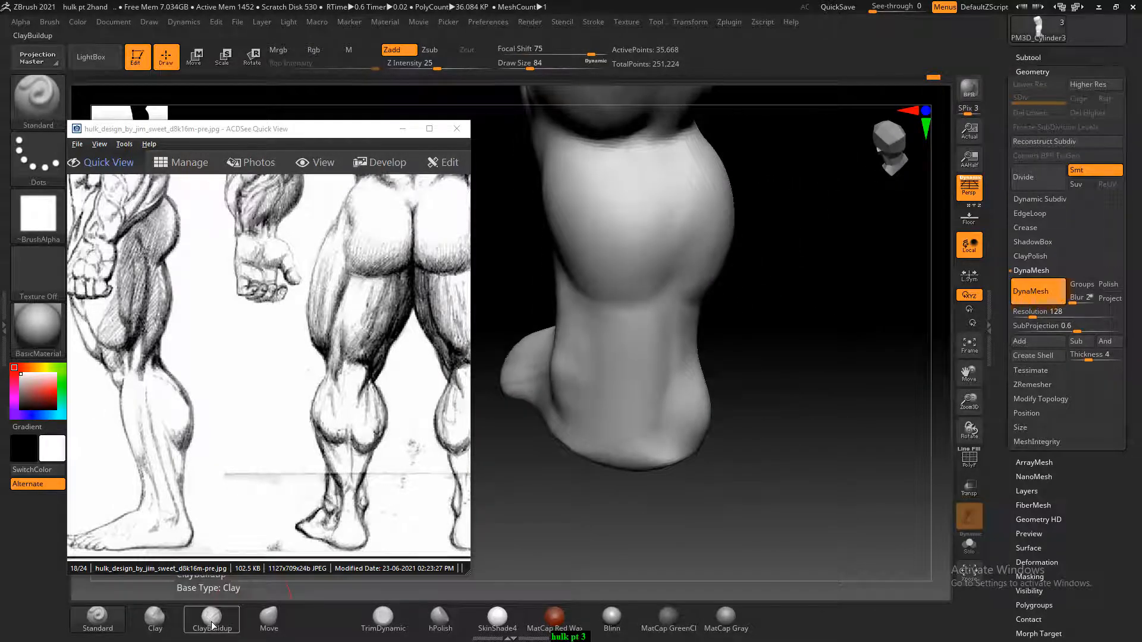
{"action": "left_click_drag", "start_coordinate": [685, 436], "coordinate": [639, 449]}
{"action": "mouse_move", "coordinate": [794, 425]}
{"action": "left_mouse_down"}
{"action": "mouse_move", "coordinate": [708, 427]}
{"action": "mouse_move", "coordinate": [679, 452]}
{"action": "left_mouse_up"}
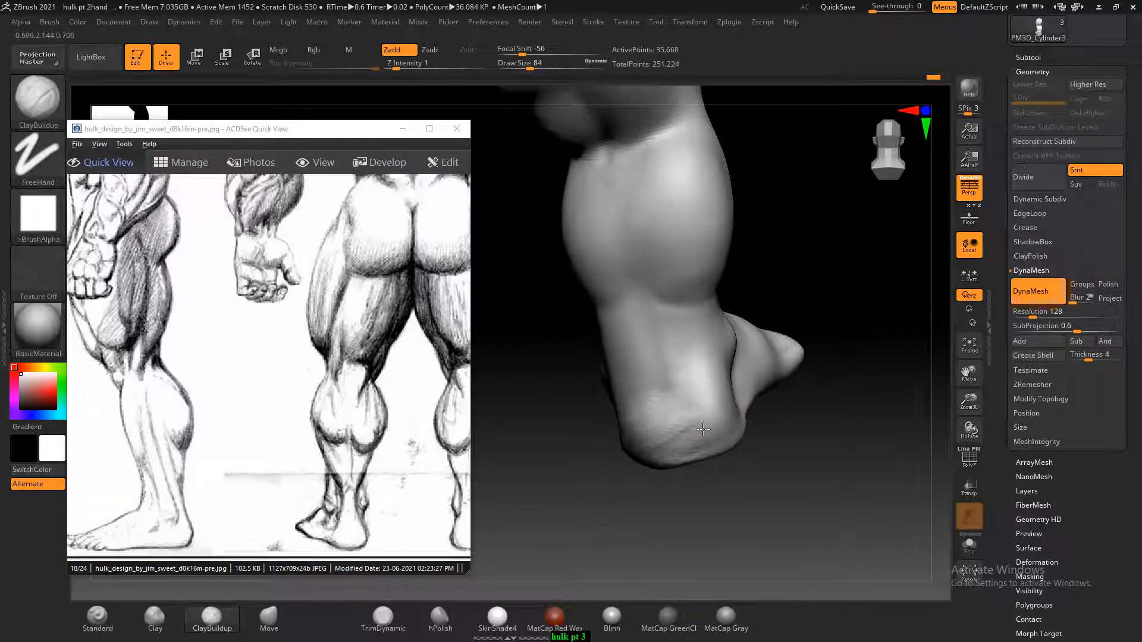
Fill out the sole of the foot from heel to ball with ClayBuildup strokes and smooth them
{"action": "left_click_drag", "start_coordinate": [752, 461], "coordinate": [684, 439]}
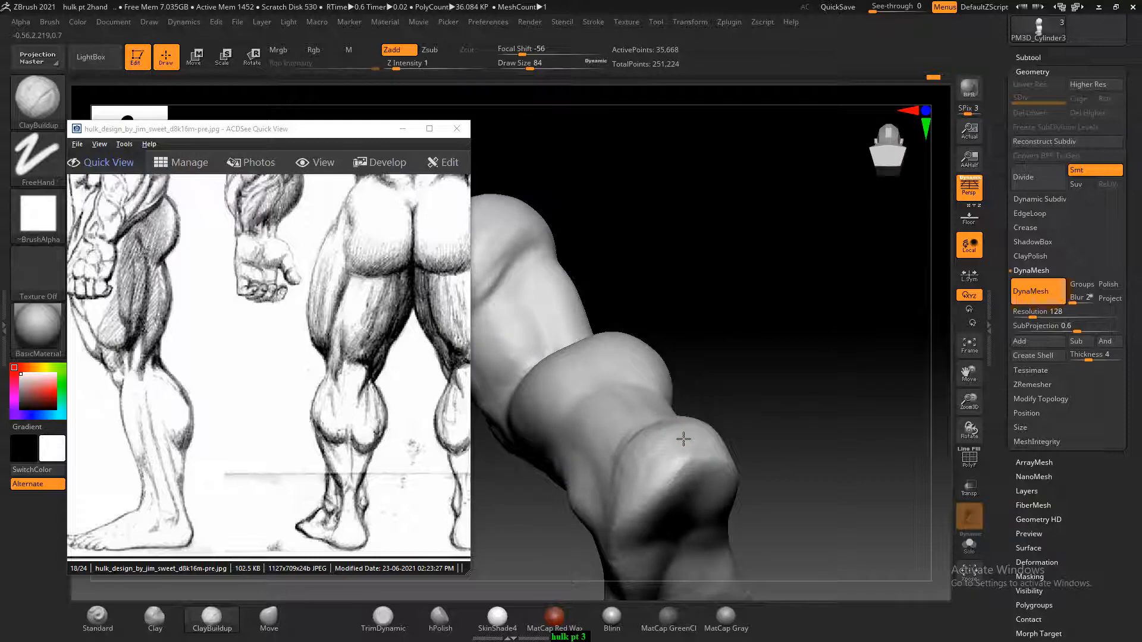
{"action": "mouse_move", "coordinate": [683, 438]}
{"action": "right_mouse_down"}
{"action": "mouse_move", "coordinate": [663, 457]}
{"action": "mouse_move", "coordinate": [741, 380]}
{"action": "mouse_move", "coordinate": [767, 305]}
{"action": "right_mouse_up"}
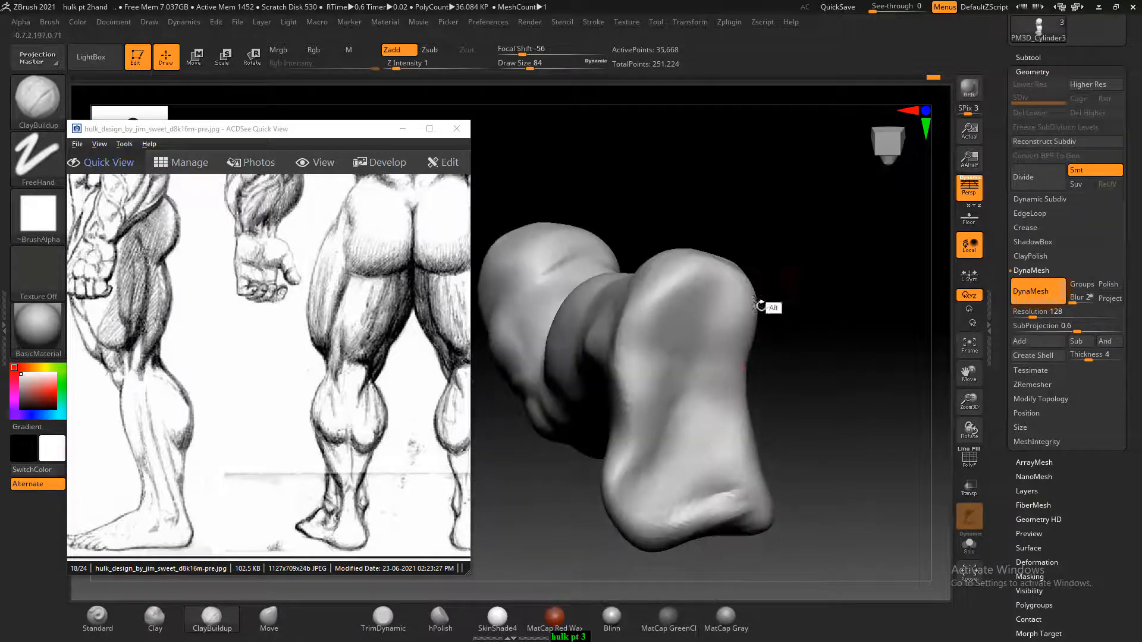
{"action": "mouse_move", "coordinate": [712, 350]}
{"action": "left_mouse_down"}
{"action": "mouse_move", "coordinate": [688, 351]}
{"action": "mouse_move", "coordinate": [672, 469]}
{"action": "mouse_move", "coordinate": [697, 375]}
{"action": "mouse_move", "coordinate": [702, 440]}
{"action": "mouse_move", "coordinate": [733, 416]}
{"action": "mouse_move", "coordinate": [689, 298]}
{"action": "mouse_move", "coordinate": [666, 381]}
{"action": "mouse_move", "coordinate": [692, 499]}
{"action": "mouse_move", "coordinate": [660, 505]}
{"action": "mouse_move", "coordinate": [717, 494]}
{"action": "mouse_move", "coordinate": [713, 368]}
{"action": "mouse_move", "coordinate": [660, 381]}
{"action": "left_mouse_up"}
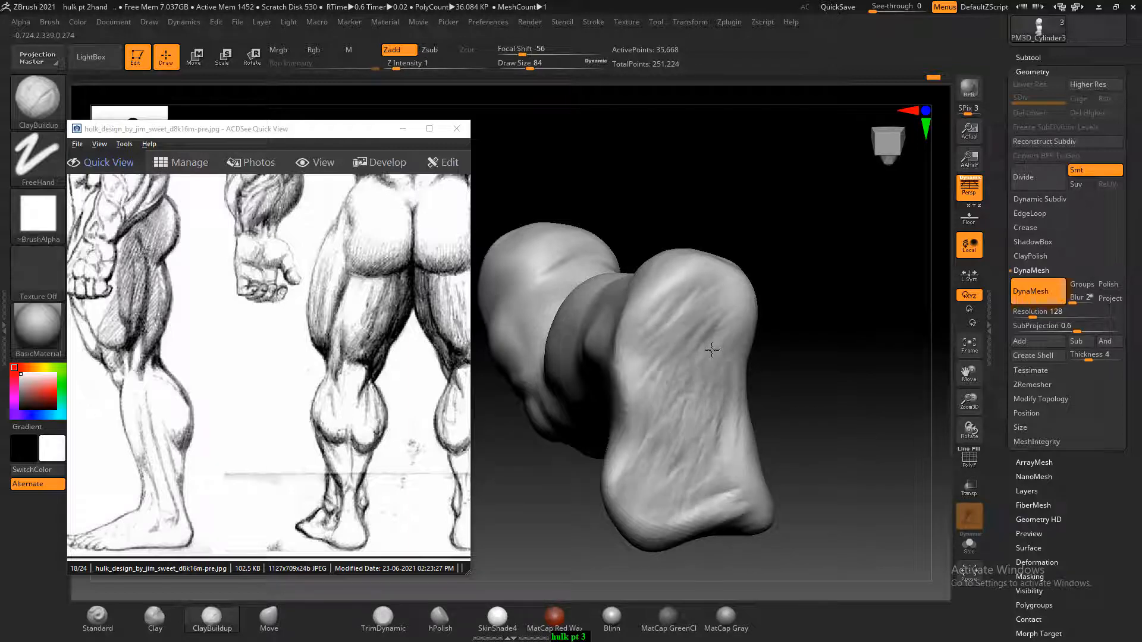
{"action": "mouse_move", "coordinate": [704, 348]}
{"action": "left_mouse_down"}
{"action": "mouse_move", "coordinate": [677, 297]}
{"action": "mouse_move", "coordinate": [690, 321]}
{"action": "mouse_move", "coordinate": [717, 331]}
{"action": "mouse_move", "coordinate": [722, 312]}
{"action": "mouse_move", "coordinate": [705, 306]}
{"action": "mouse_move", "coordinate": [657, 336]}
{"action": "mouse_move", "coordinate": [681, 379]}
{"action": "mouse_move", "coordinate": [650, 370]}
{"action": "mouse_move", "coordinate": [693, 466]}
{"action": "mouse_move", "coordinate": [690, 449]}
{"action": "left_mouse_up"}
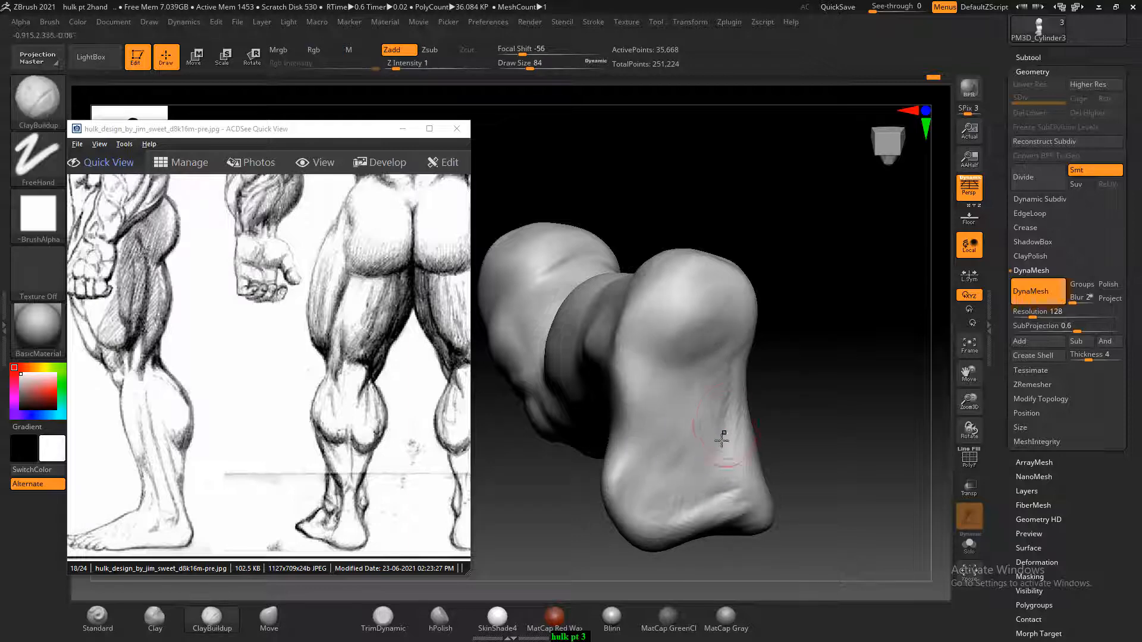
Carve along the edge of the sole, rework the underside of the heel with ClayBuildup, and smooth both
{"action": "left_click_drag", "start_coordinate": [813, 415], "coordinate": [742, 506]}
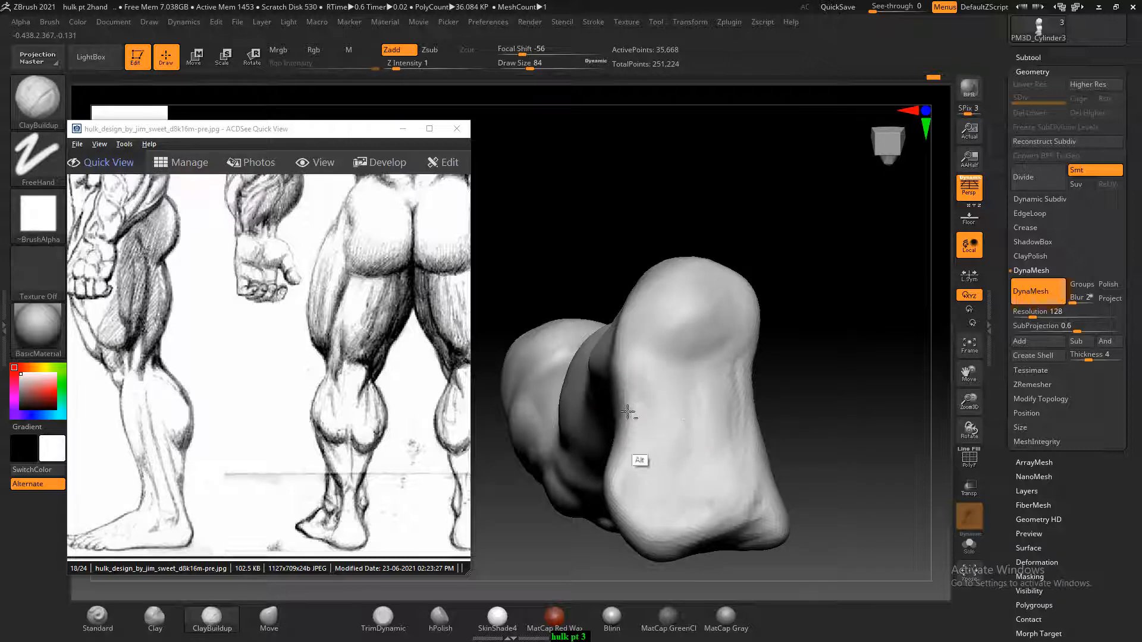
{"action": "left_click_drag", "start_coordinate": [766, 365], "coordinate": [799, 373]}
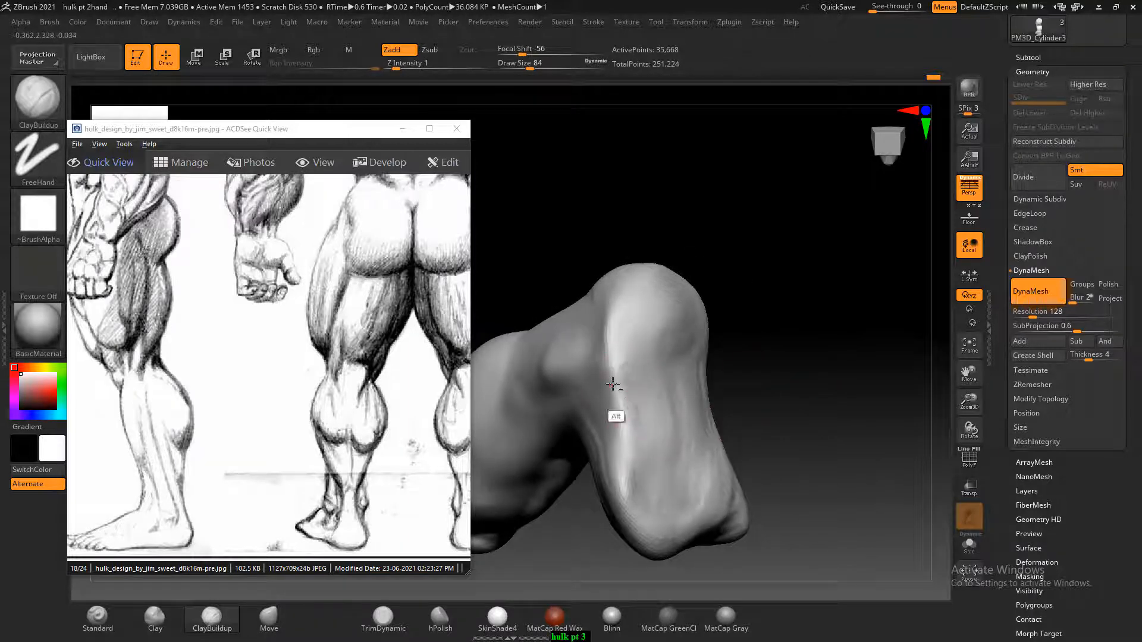
{"action": "left_click_drag", "start_coordinate": [728, 349], "coordinate": [771, 361]}
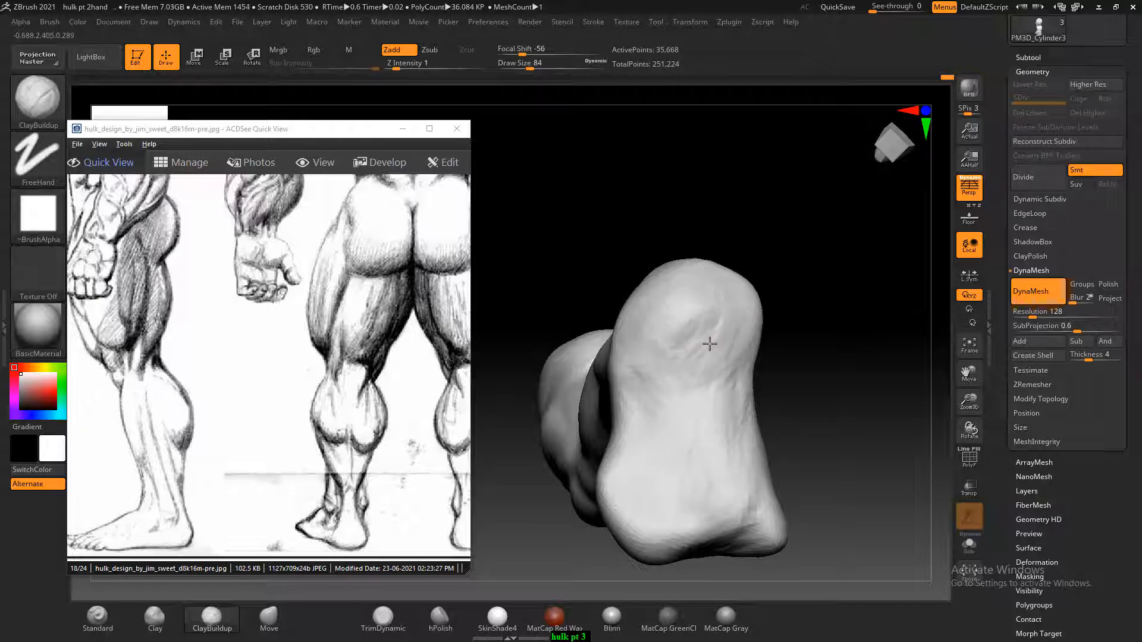
{"action": "key", "text": "shift"}
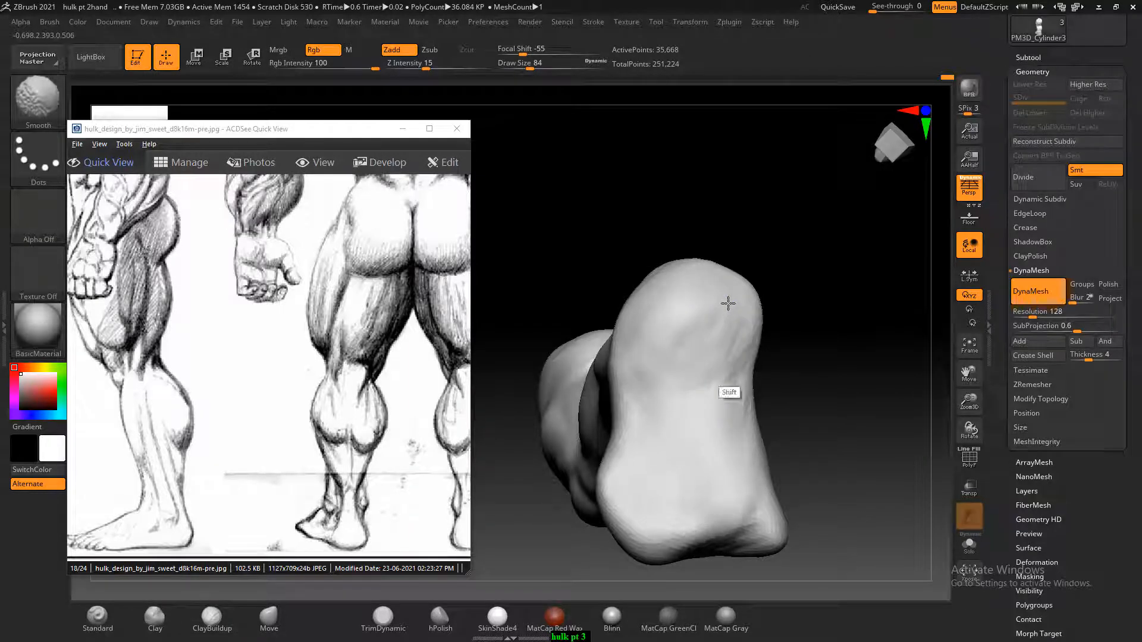
Carve the arch under the side of the foot between heel and ball with ClayBuildup and smooth the strokes
{"action": "left_click_drag", "start_coordinate": [885, 364], "coordinate": [835, 374]}
{"action": "left_click_drag", "start_coordinate": [876, 457], "coordinate": [894, 534]}
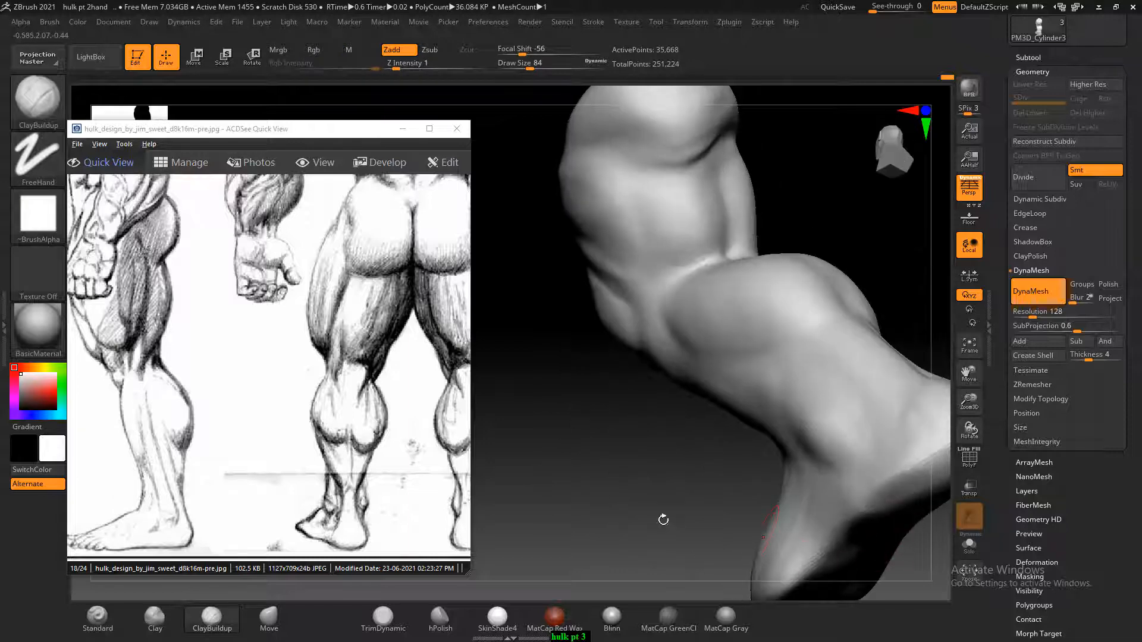
{"action": "mouse_move", "coordinate": [663, 520]}
{"action": "left_mouse_down"}
{"action": "mouse_move", "coordinate": [682, 481]}
{"action": "mouse_move", "coordinate": [645, 431]}
{"action": "mouse_move", "coordinate": [628, 447]}
{"action": "mouse_move", "coordinate": [641, 395]}
{"action": "mouse_move", "coordinate": [683, 357]}
{"action": "mouse_move", "coordinate": [771, 357]}
{"action": "left_mouse_up"}
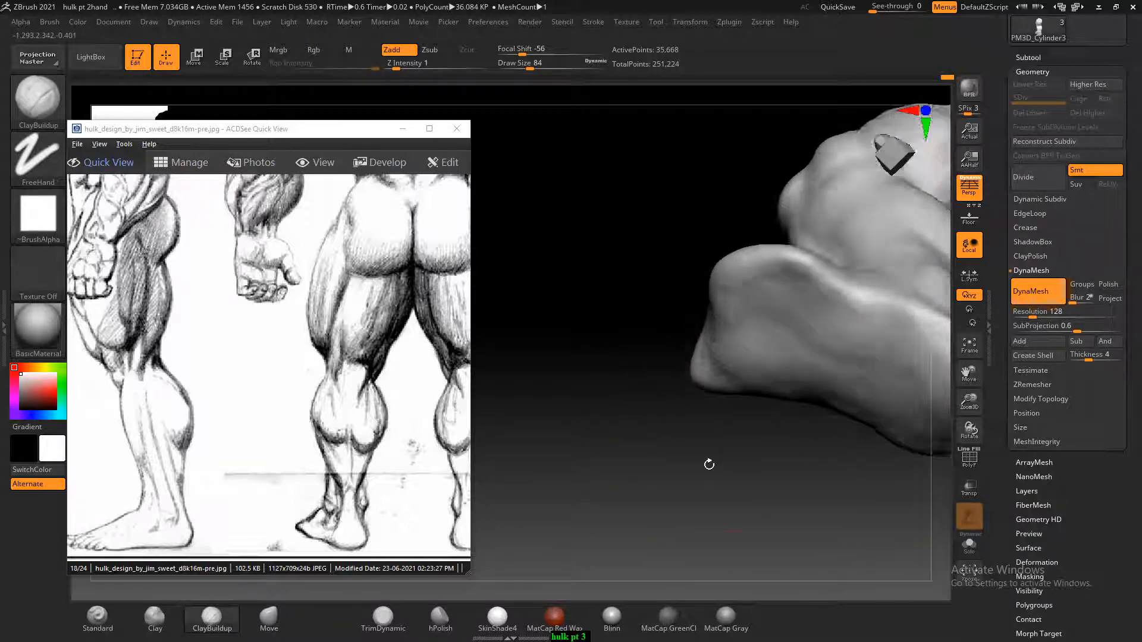
{"action": "mouse_move", "coordinate": [709, 464]}
{"action": "left_mouse_down"}
{"action": "mouse_move", "coordinate": [747, 449]}
{"action": "mouse_move", "coordinate": [788, 463]}
{"action": "mouse_move", "coordinate": [837, 455]}
{"action": "mouse_move", "coordinate": [808, 400]}
{"action": "mouse_move", "coordinate": [815, 503]}
{"action": "mouse_move", "coordinate": [846, 519]}
{"action": "mouse_move", "coordinate": [833, 474]}
{"action": "left_mouse_up"}
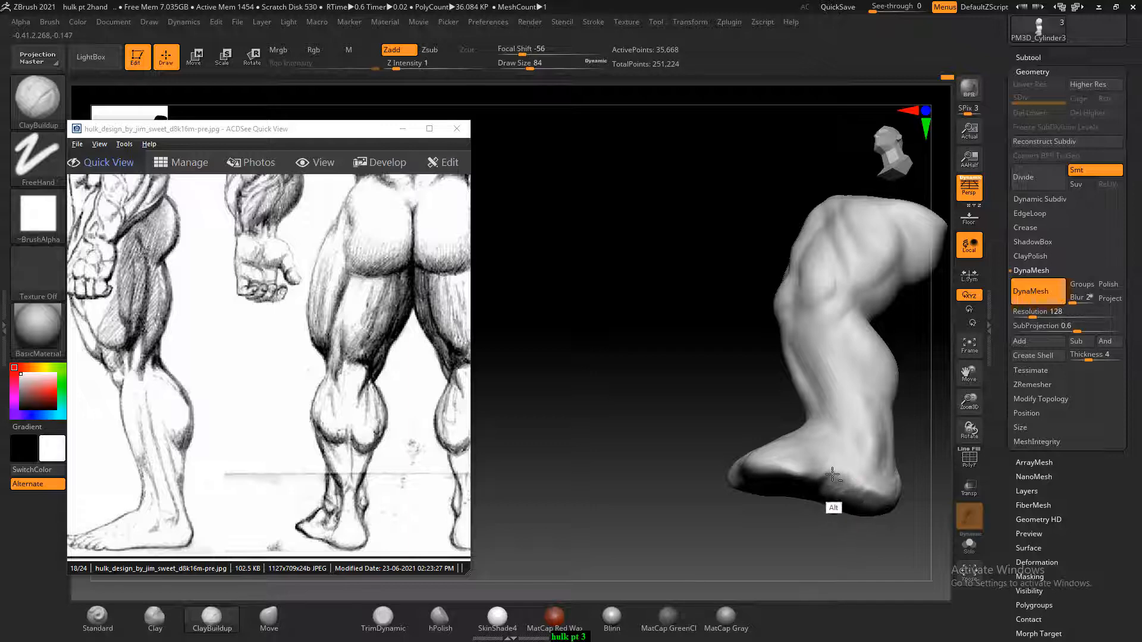
{"action": "left_click_drag", "start_coordinate": [833, 474], "coordinate": [837, 478], "text": "alt"}
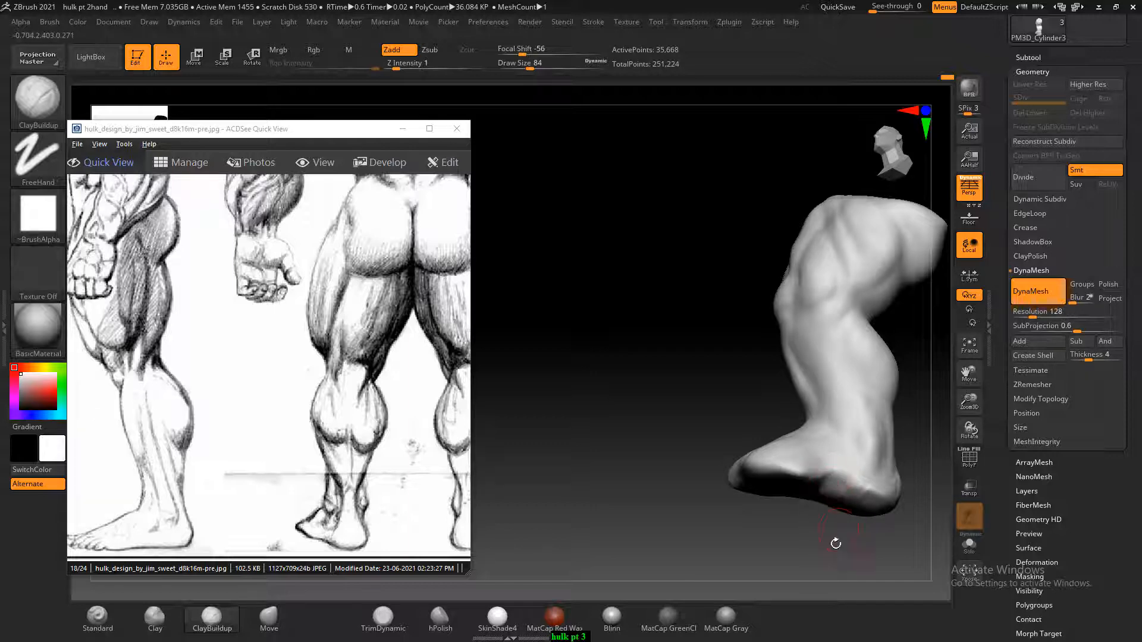
{"action": "left_click_drag", "start_coordinate": [833, 541], "coordinate": [794, 535]}
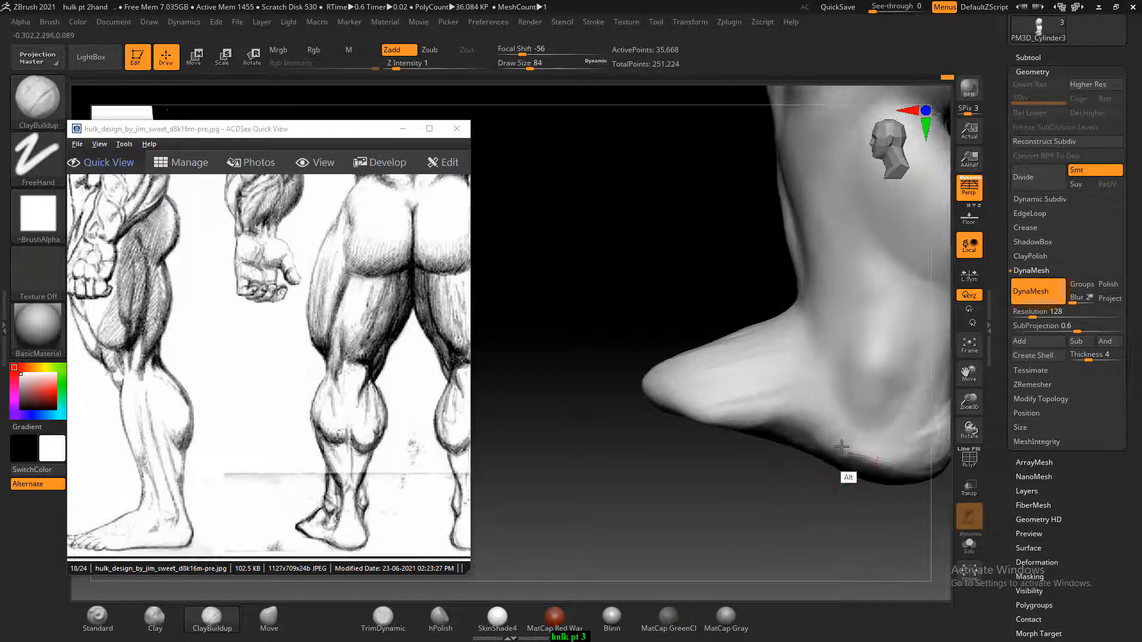
{"action": "mouse_move", "coordinate": [759, 426]}
{"action": "left_mouse_down", "text": "alt"}
{"action": "mouse_move", "coordinate": [748, 423]}
{"action": "mouse_move", "coordinate": [769, 457]}
{"action": "mouse_move", "coordinate": [822, 445]}
{"action": "left_mouse_up", "text": "alt"}
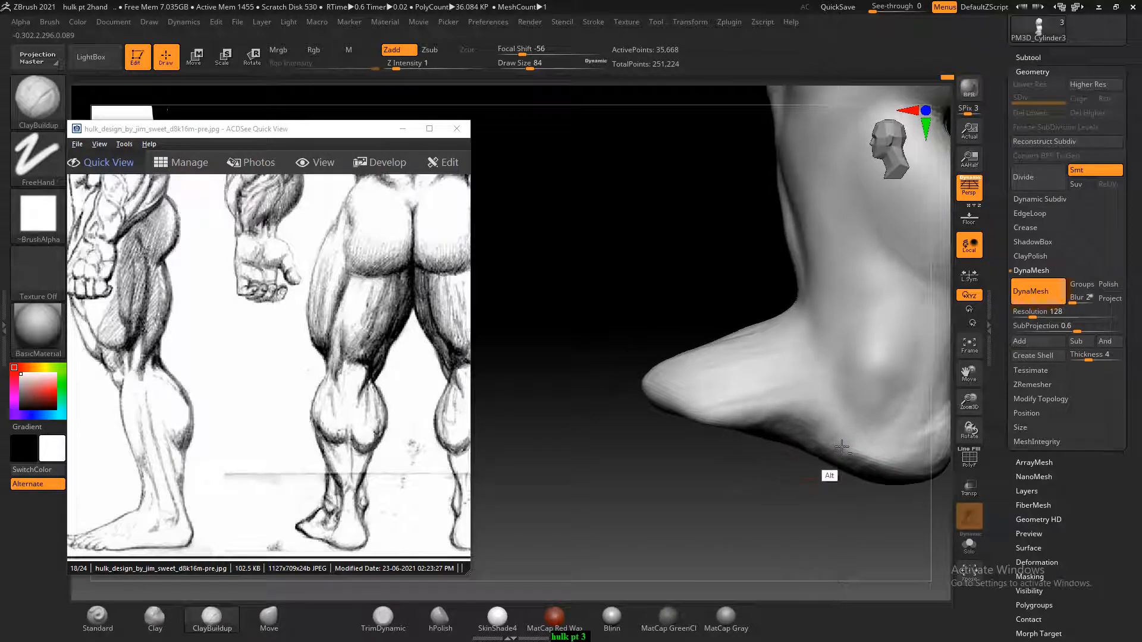
{"action": "mouse_move", "coordinate": [827, 519]}
{"action": "left_mouse_down", "text": "alt"}
{"action": "mouse_move", "coordinate": [775, 535]}
{"action": "mouse_move", "coordinate": [803, 504]}
{"action": "left_mouse_up", "text": "alt"}
{"action": "left_click_drag", "start_coordinate": [756, 445], "coordinate": [861, 483], "text": "alt"}
{"action": "key", "text": "shift"}
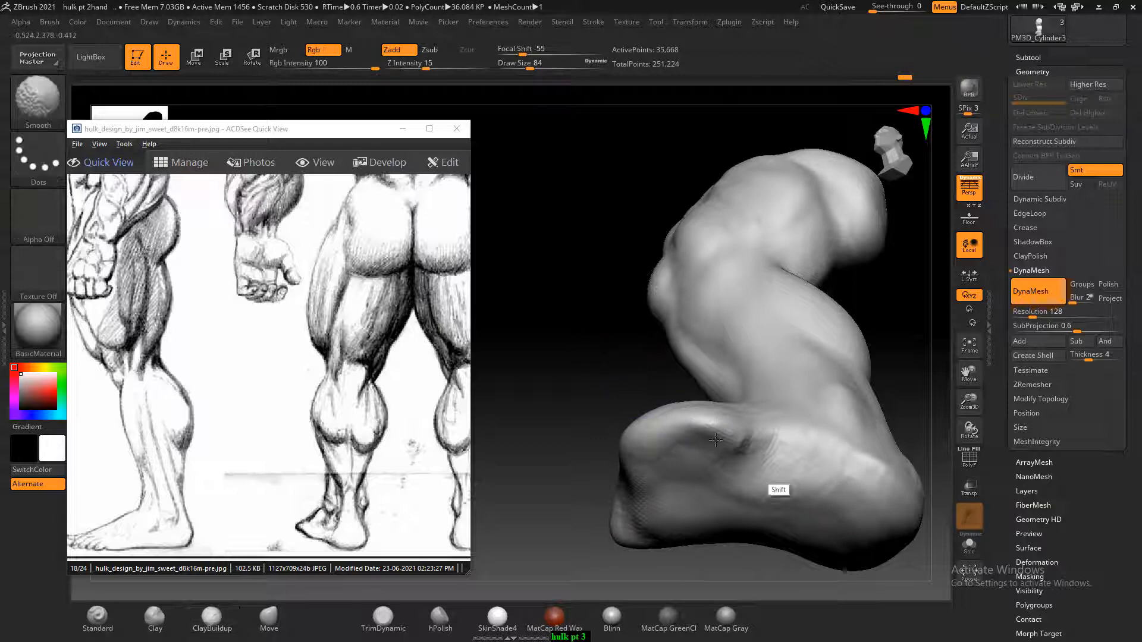
{"action": "mouse_move", "coordinate": [624, 331]}
{"action": "left_mouse_down"}
{"action": "mouse_move", "coordinate": [637, 469]}
{"action": "mouse_move", "coordinate": [811, 492]}
{"action": "mouse_move", "coordinate": [780, 512]}
{"action": "mouse_move", "coordinate": [784, 503]}
{"action": "mouse_move", "coordinate": [833, 520]}
{"action": "mouse_move", "coordinate": [715, 501]}
{"action": "left_mouse_up"}
{"action": "key", "text": "shift"}
Refine the sides of the heel with ClayBuildup and smooth them into the back of the ankle
{"action": "key", "text": "alt"}
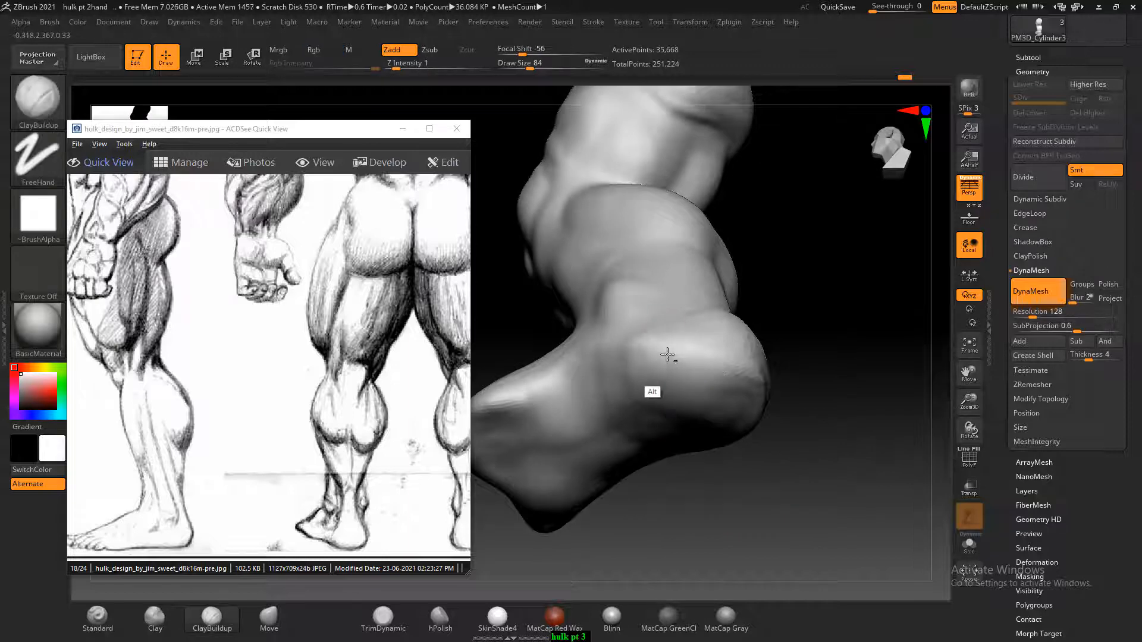
{"action": "left_click_drag", "start_coordinate": [829, 336], "coordinate": [800, 380]}
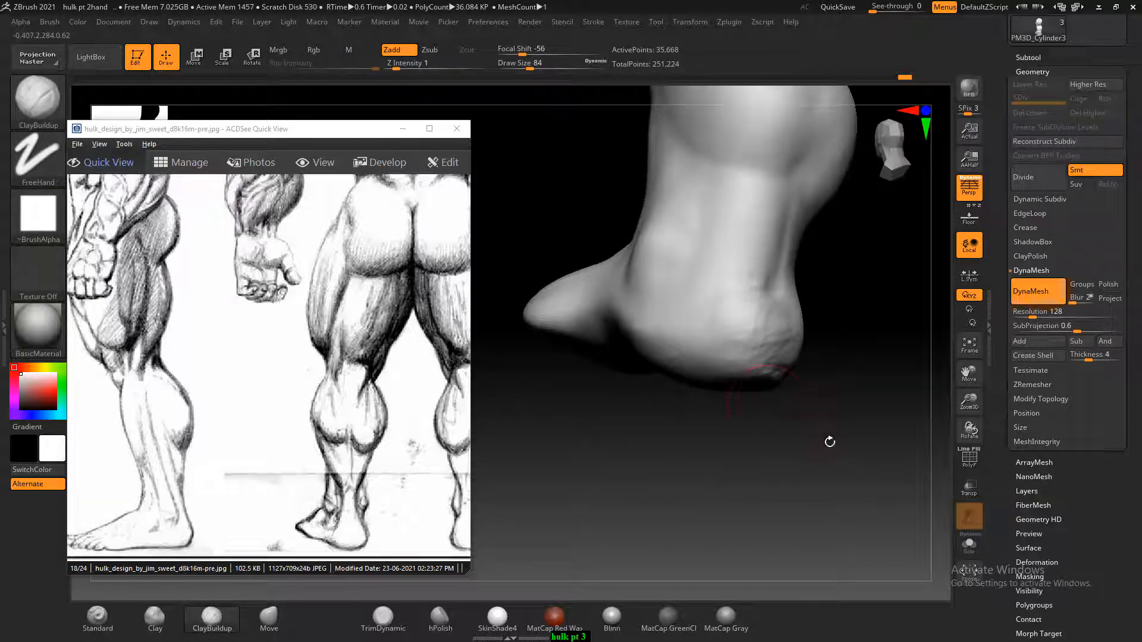
{"action": "left_click_drag", "start_coordinate": [830, 441], "coordinate": [789, 370]}
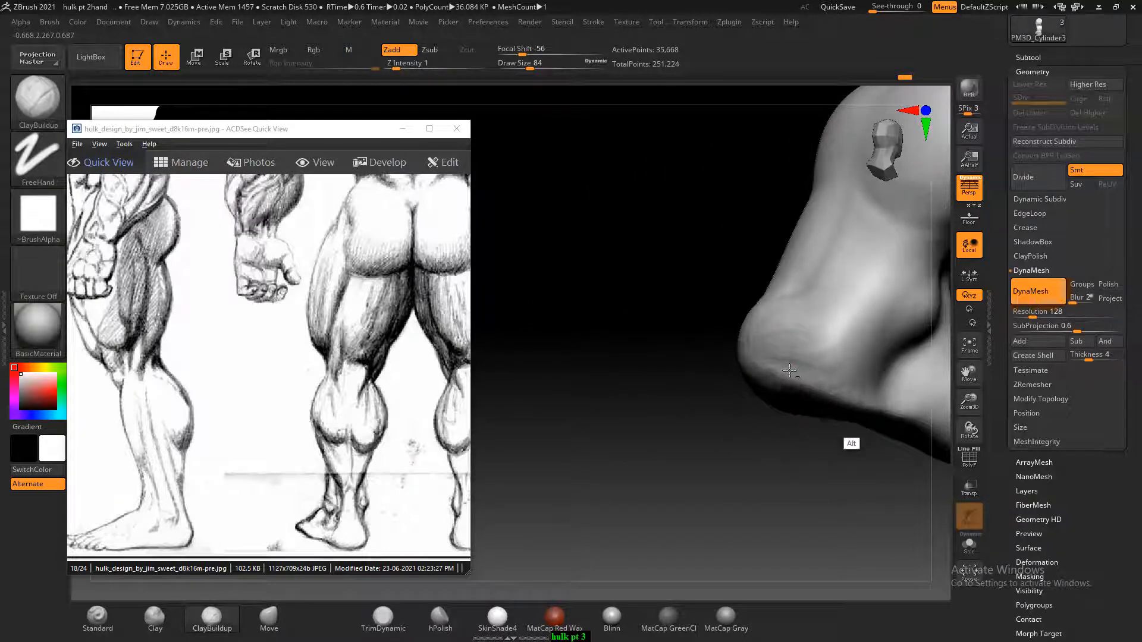
{"action": "key", "text": "shift"}
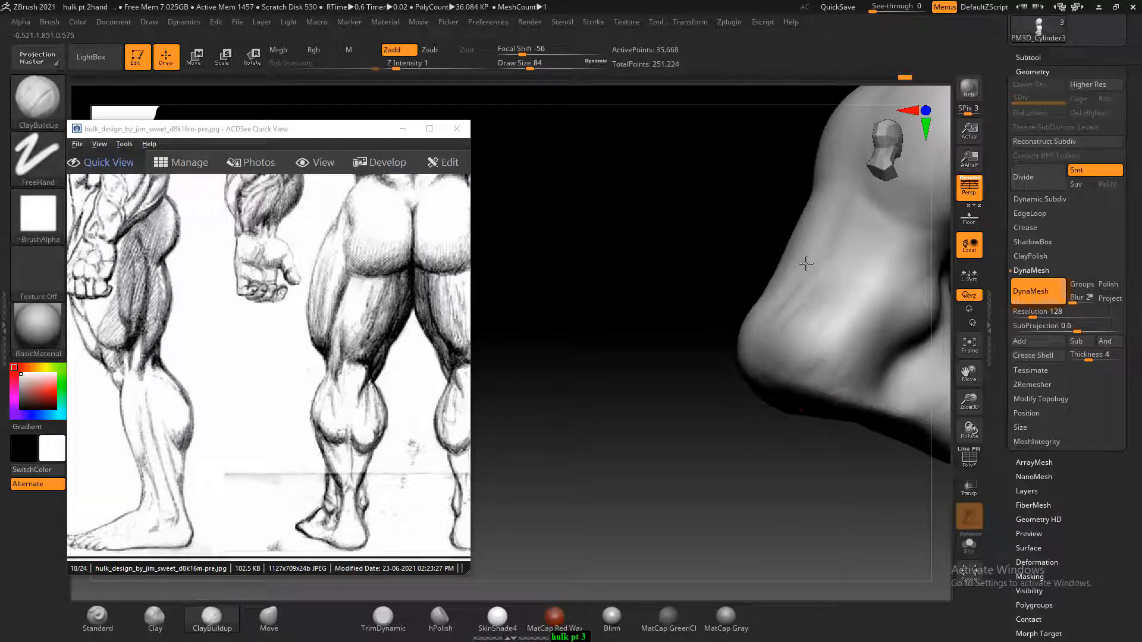
{"action": "key", "text": "shift"}
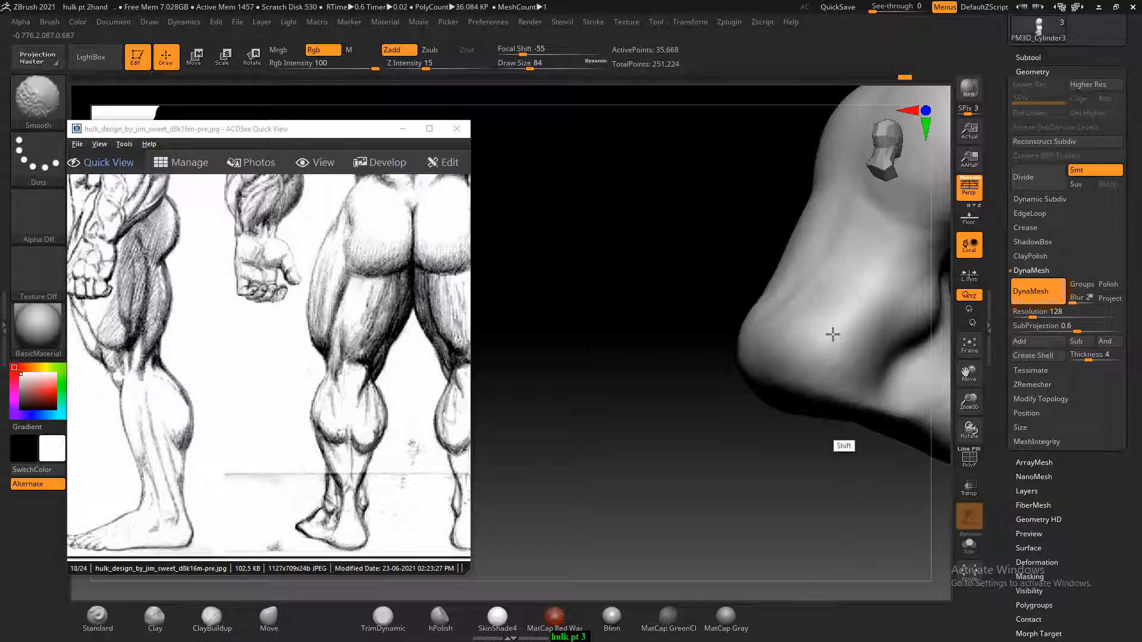
{"action": "left_click_drag", "start_coordinate": [820, 455], "coordinate": [876, 476], "text": "shift"}
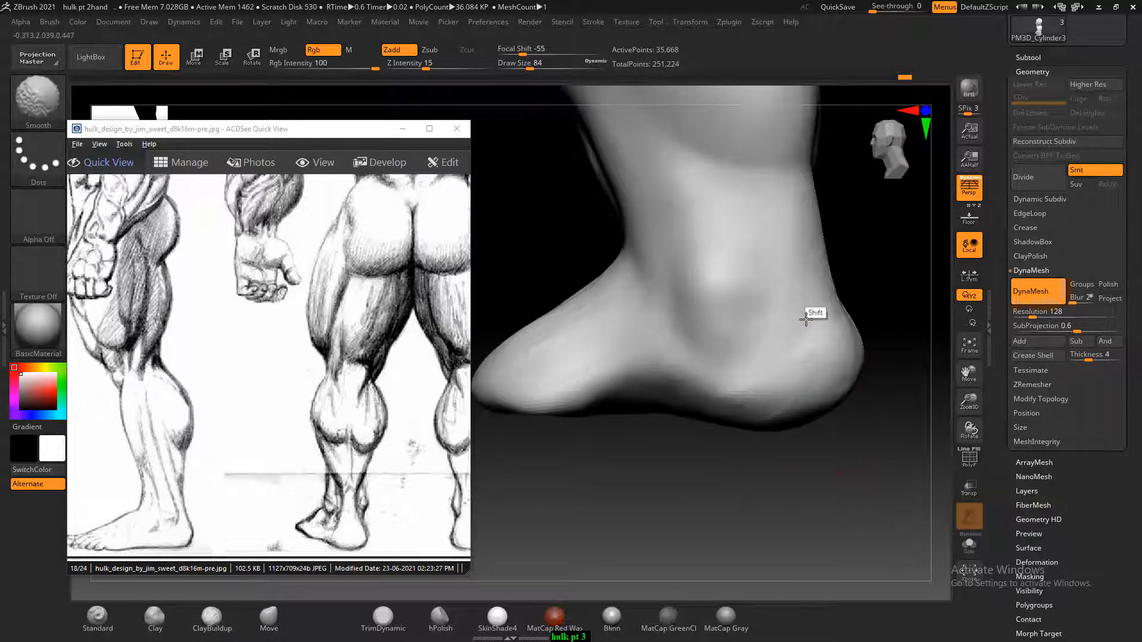
Refine the lower side and back of the heel with ClayBuildup strokes and smooth them
{"action": "key", "text": "alt"}
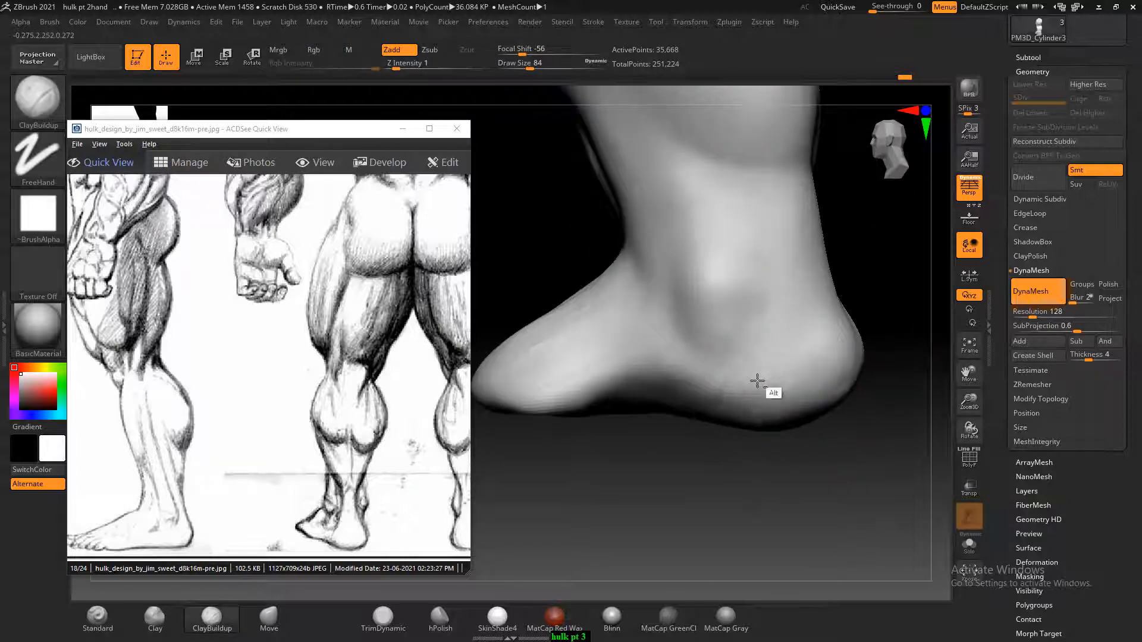
{"action": "key", "text": "shift"}
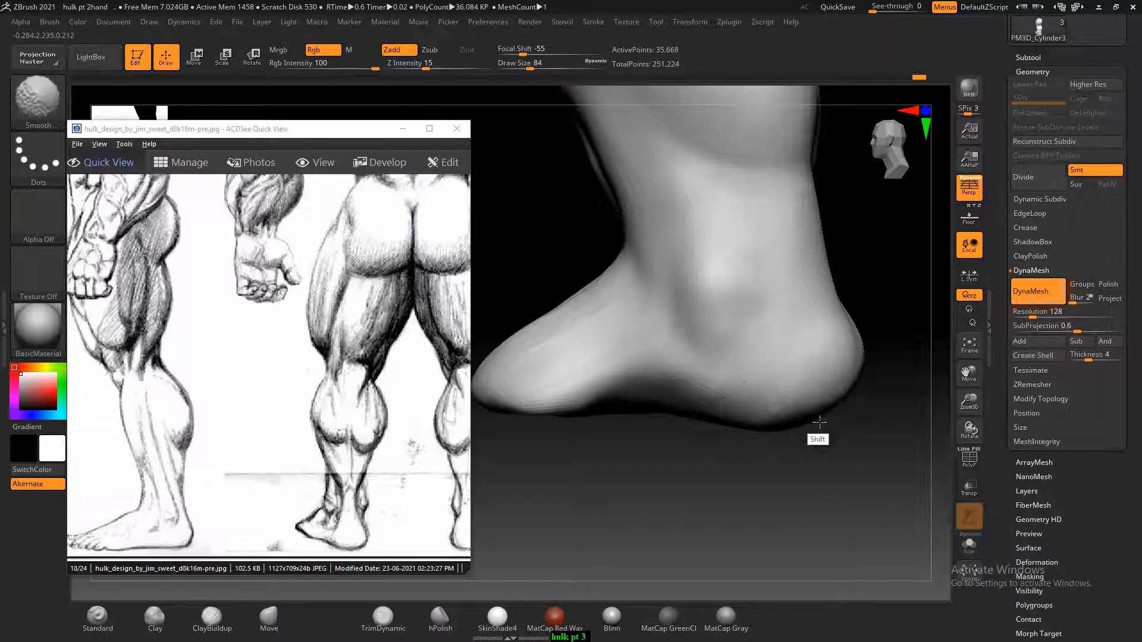
{"action": "mouse_move", "coordinate": [819, 422]}
{"action": "left_mouse_down"}
{"action": "mouse_move", "coordinate": [923, 466]}
{"action": "mouse_move", "coordinate": [869, 382]}
{"action": "left_mouse_up"}
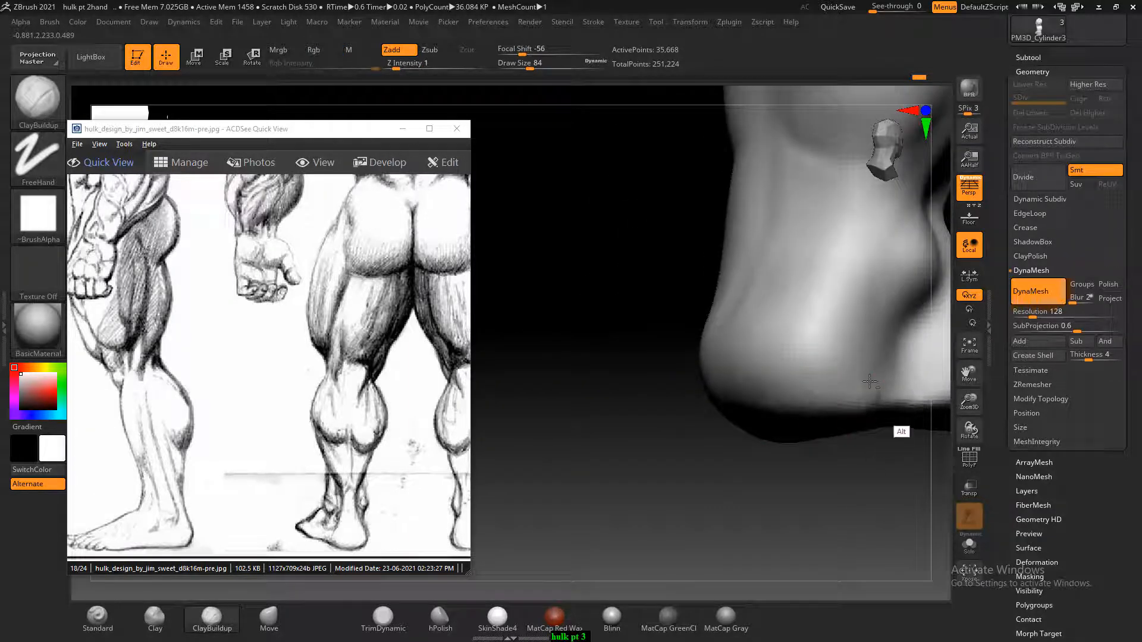
{"action": "key", "text": "shift"}
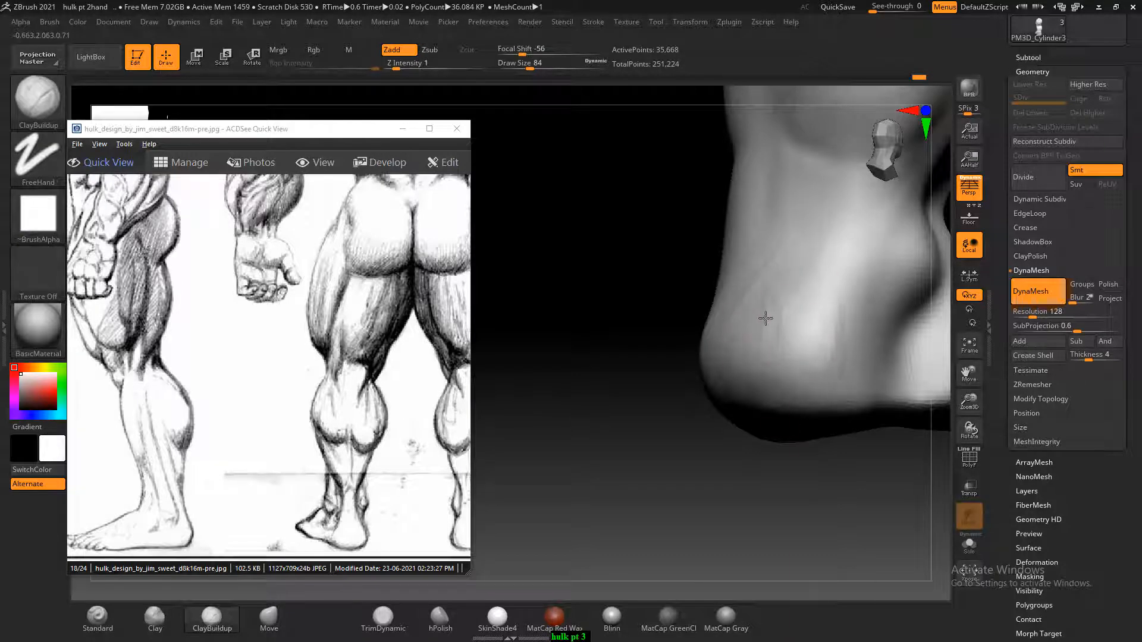
{"action": "mouse_move", "coordinate": [792, 337]}
{"action": "left_mouse_down", "text": "shift"}
{"action": "mouse_move", "coordinate": [742, 382]}
{"action": "mouse_move", "coordinate": [751, 294]}
{"action": "mouse_move", "coordinate": [733, 342]}
{"action": "left_mouse_up", "text": "shift"}
Carve hollows along both sides of the Achilles tendon above the heel with ClayBuildup strokes
{"action": "mouse_move", "coordinate": [631, 476]}
{"action": "left_mouse_down"}
{"action": "mouse_move", "coordinate": [858, 482]}
{"action": "mouse_move", "coordinate": [808, 434]}
{"action": "mouse_move", "coordinate": [846, 421]}
{"action": "mouse_move", "coordinate": [833, 467]}
{"action": "left_mouse_up"}
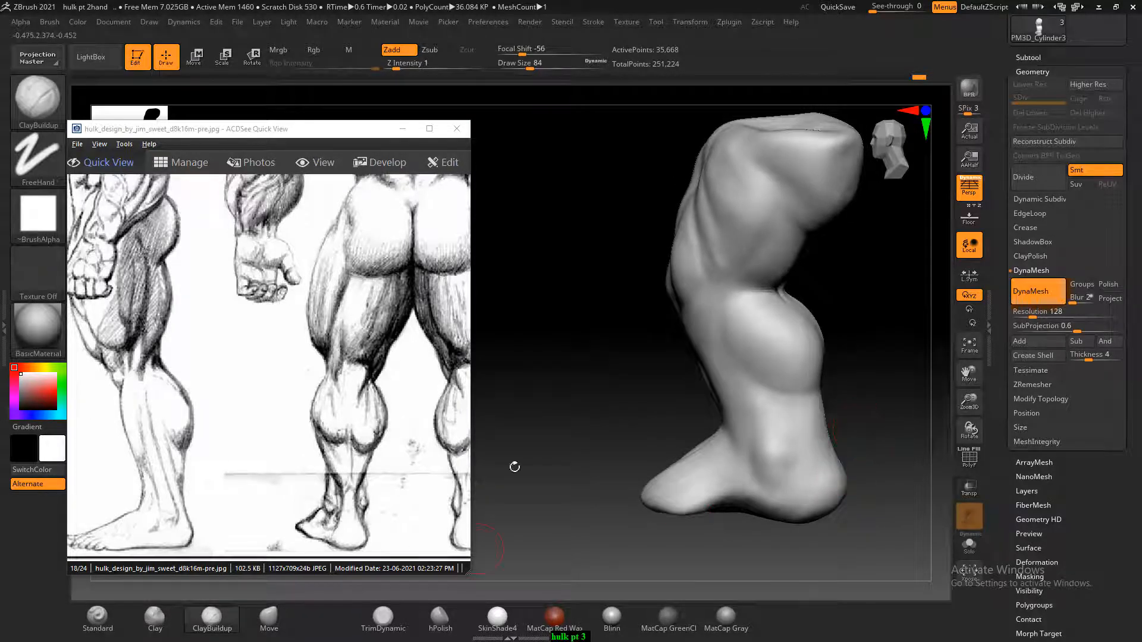
{"action": "mouse_move", "coordinate": [866, 394]}
{"action": "left_mouse_down"}
{"action": "mouse_move", "coordinate": [856, 395]}
{"action": "mouse_move", "coordinate": [876, 395]}
{"action": "mouse_move", "coordinate": [748, 396]}
{"action": "left_mouse_up"}
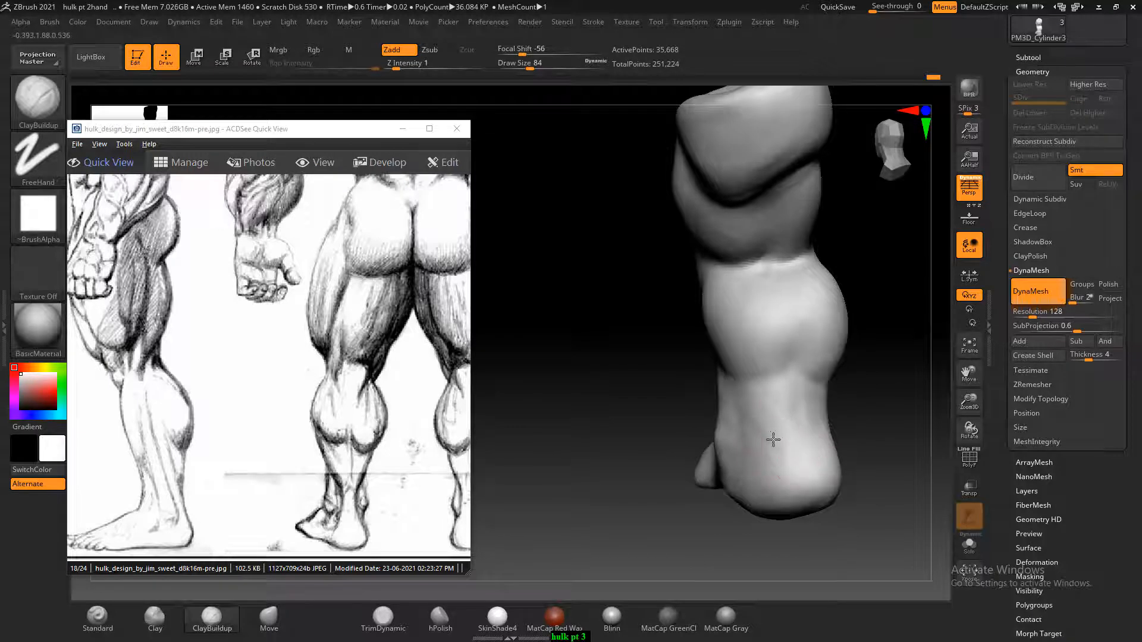
{"action": "mouse_move", "coordinate": [856, 464]}
{"action": "left_mouse_down"}
{"action": "mouse_move", "coordinate": [886, 470]}
{"action": "mouse_move", "coordinate": [838, 499]}
{"action": "left_mouse_up"}
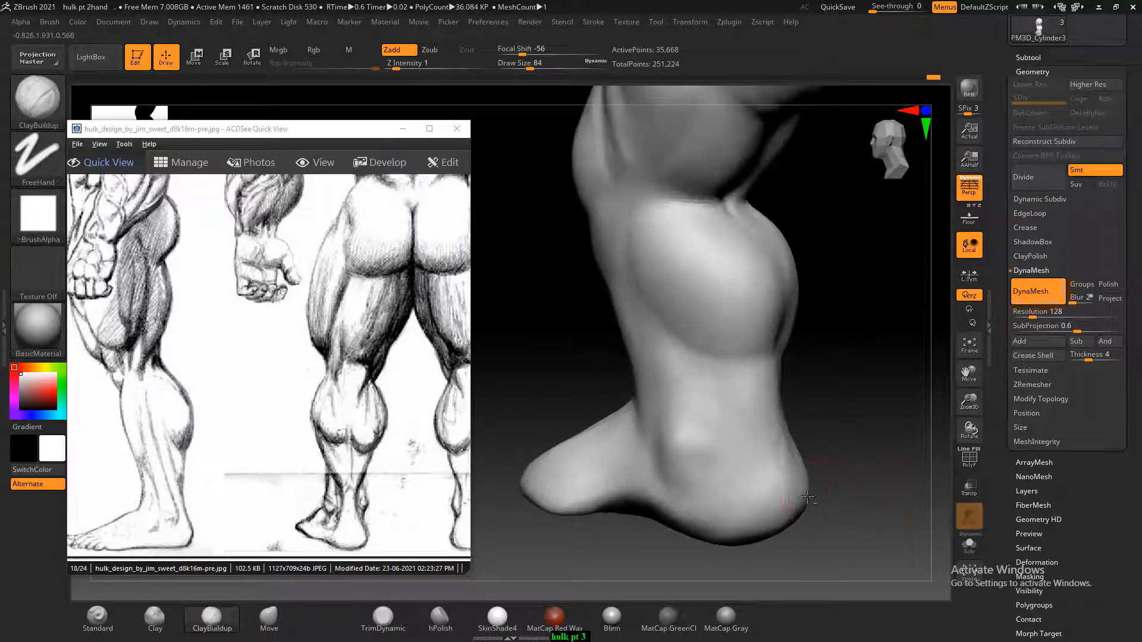
{"action": "mouse_move", "coordinate": [729, 449]}
{"action": "left_mouse_down", "text": "alt"}
{"action": "mouse_move", "coordinate": [736, 489]}
{"action": "mouse_move", "coordinate": [742, 477]}
{"action": "mouse_move", "coordinate": [733, 511]}
{"action": "mouse_move", "coordinate": [730, 482]}
{"action": "left_mouse_up", "text": "alt"}
{"action": "mouse_move", "coordinate": [862, 464]}
{"action": "left_mouse_down"}
{"action": "mouse_move", "coordinate": [797, 455]}
{"action": "mouse_move", "coordinate": [818, 454]}
{"action": "mouse_move", "coordinate": [817, 440]}
{"action": "mouse_move", "coordinate": [796, 469]}
{"action": "mouse_move", "coordinate": [797, 446]}
{"action": "mouse_move", "coordinate": [813, 502]}
{"action": "left_mouse_up"}
{"action": "left_click_drag", "start_coordinate": [816, 451], "coordinate": [822, 470], "text": "alt"}
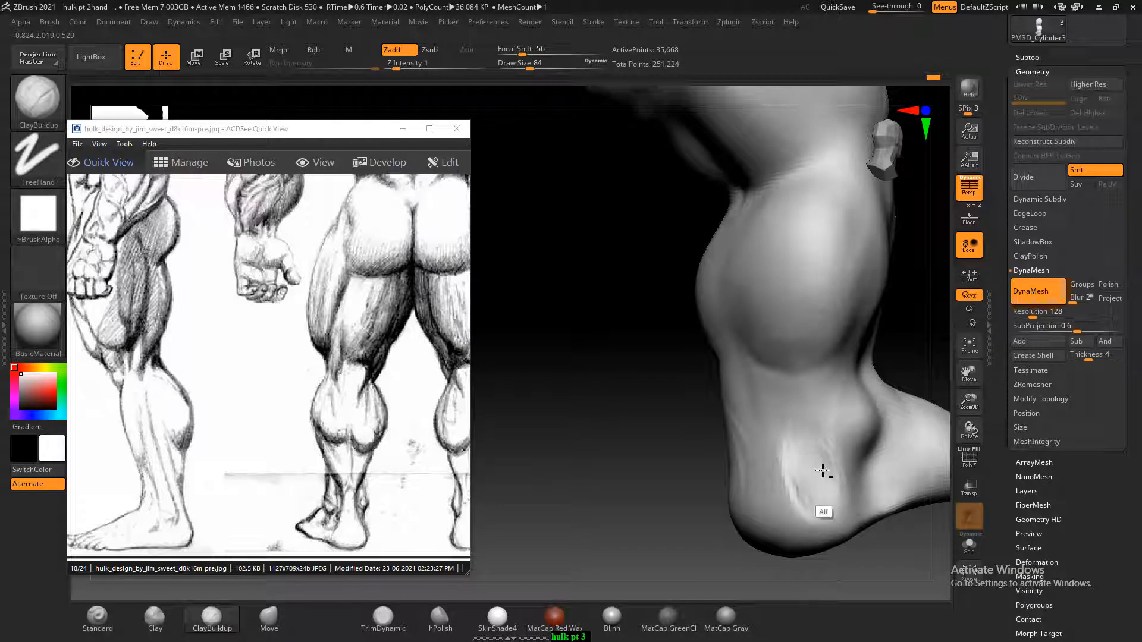
{"action": "left_click_drag", "start_coordinate": [817, 587], "coordinate": [798, 505]}
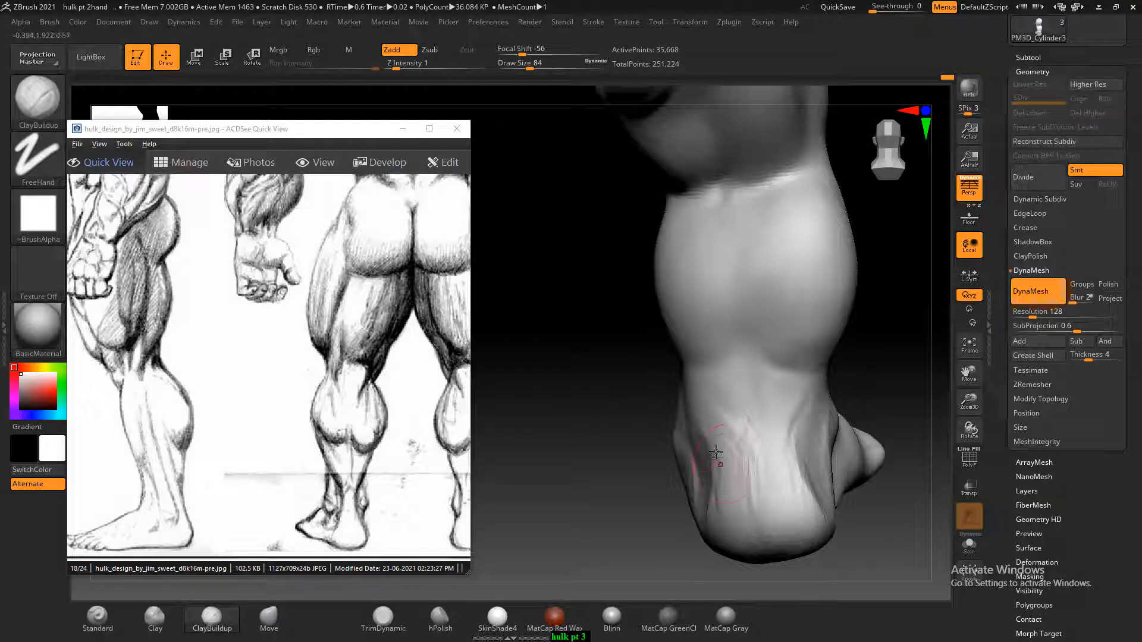
{"action": "mouse_move", "coordinate": [707, 437]}
{"action": "left_mouse_down", "text": "alt"}
{"action": "mouse_move", "coordinate": [711, 471]}
{"action": "mouse_move", "coordinate": [687, 443]}
{"action": "mouse_move", "coordinate": [694, 509]}
{"action": "mouse_move", "coordinate": [704, 491]}
{"action": "left_mouse_up", "text": "alt"}
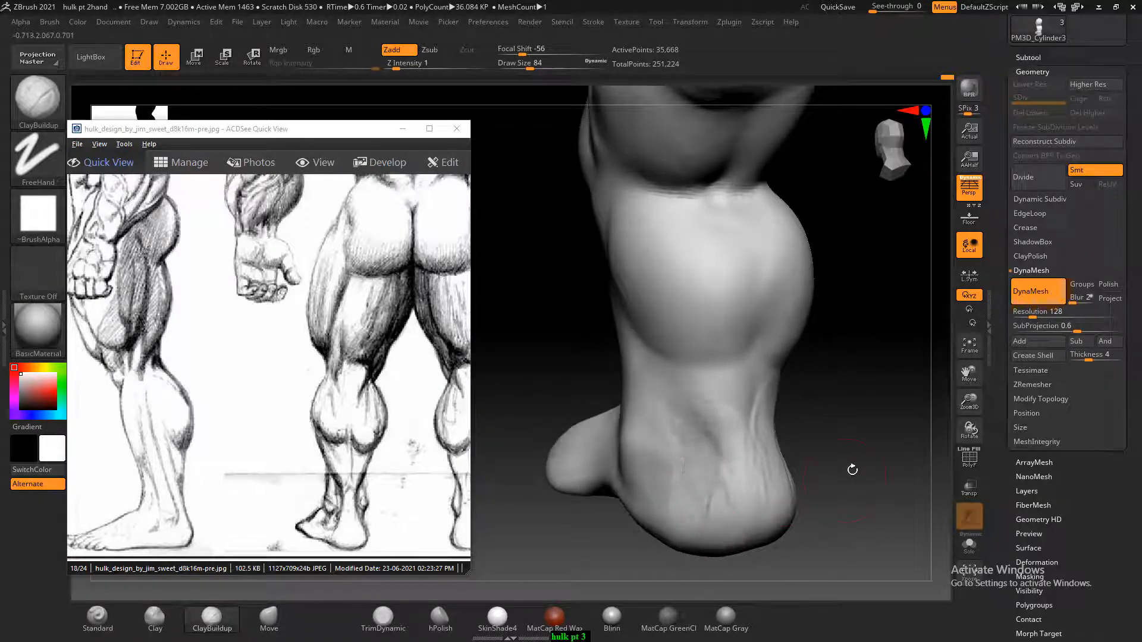
Rework the side of the heel below the ankle with ClayBuildup and smooth it into the Achilles tendon
{"action": "mouse_move", "coordinate": [830, 476]}
{"action": "left_mouse_down"}
{"action": "mouse_move", "coordinate": [839, 443]}
{"action": "mouse_move", "coordinate": [739, 419]}
{"action": "mouse_move", "coordinate": [707, 440]}
{"action": "mouse_move", "coordinate": [709, 453]}
{"action": "left_mouse_up"}
{"action": "left_click_drag", "start_coordinate": [868, 449], "coordinate": [901, 425]}
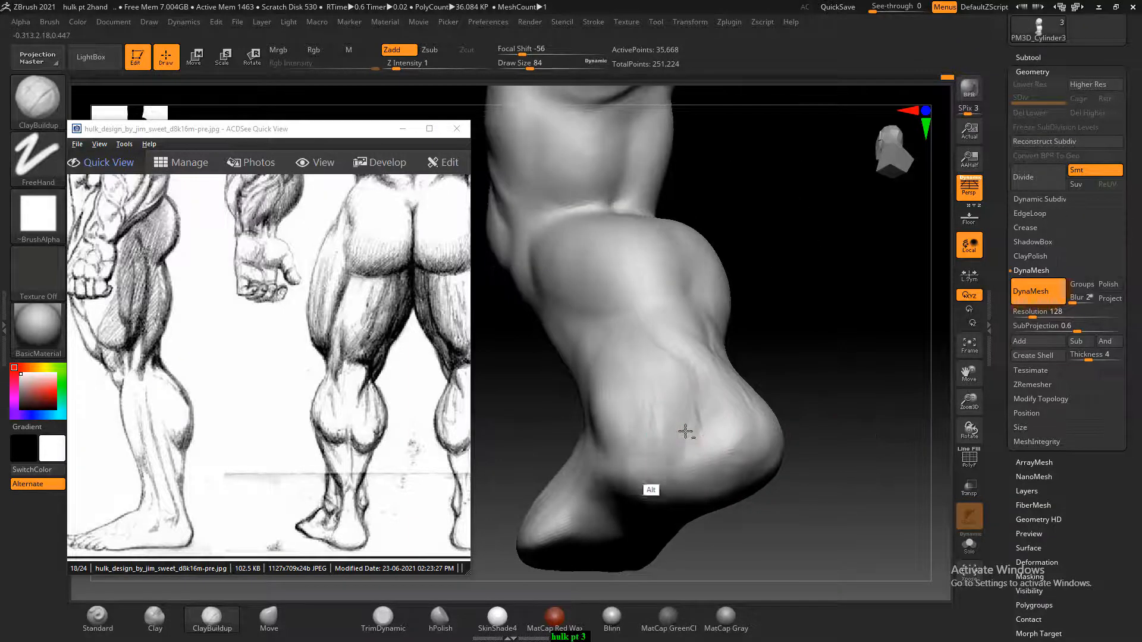
{"action": "key", "text": "shift"}
{"action": "left_click_drag", "start_coordinate": [856, 411], "coordinate": [779, 384]}
{"action": "mouse_move", "coordinate": [774, 377]}
{"action": "left_mouse_down", "text": "shift"}
{"action": "mouse_move", "coordinate": [830, 381]}
{"action": "mouse_move", "coordinate": [805, 353]}
{"action": "mouse_move", "coordinate": [786, 351]}
{"action": "left_mouse_up", "text": "shift"}
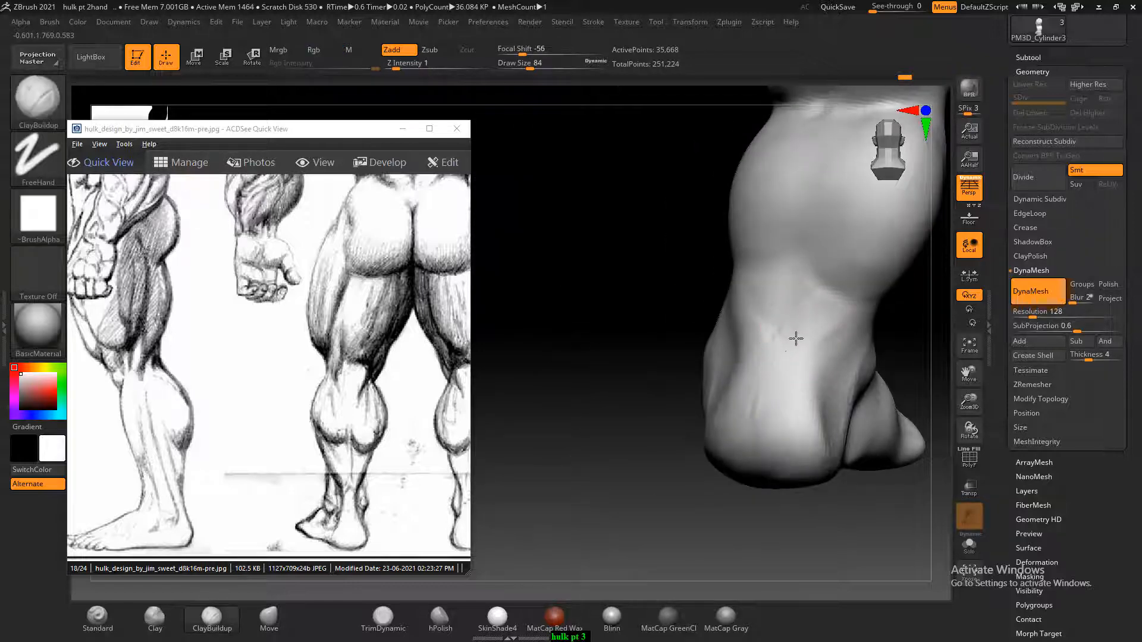
Build up the rounded back of the heel with ClayBuildup and smooth the strokes
{"action": "left_click_drag", "start_coordinate": [787, 545], "coordinate": [768, 460]}
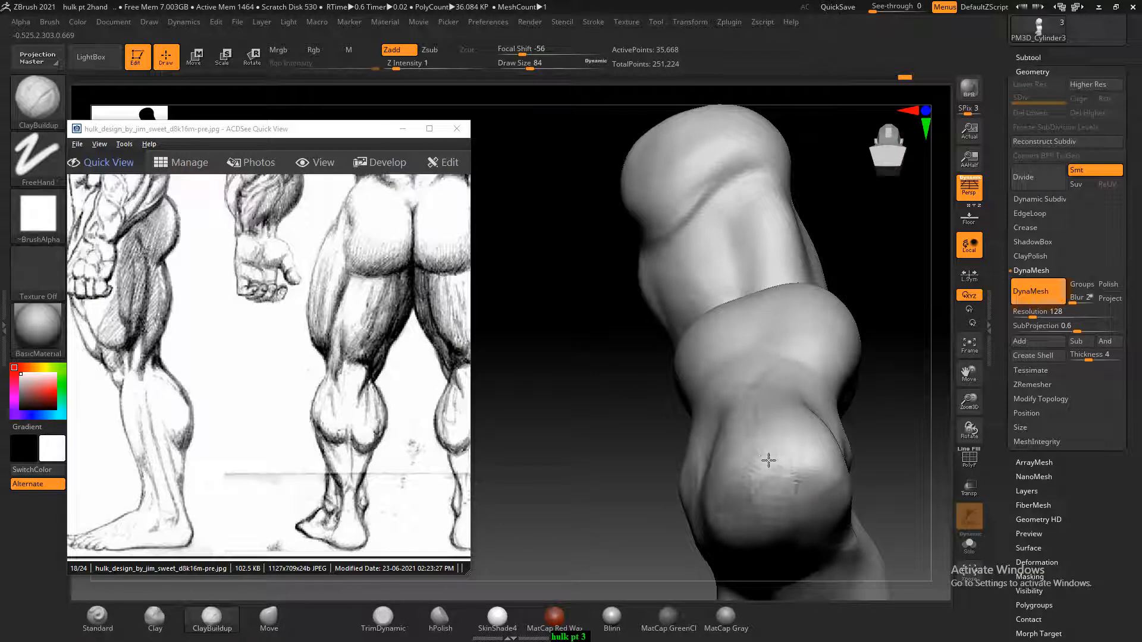
{"action": "key", "text": "shift"}
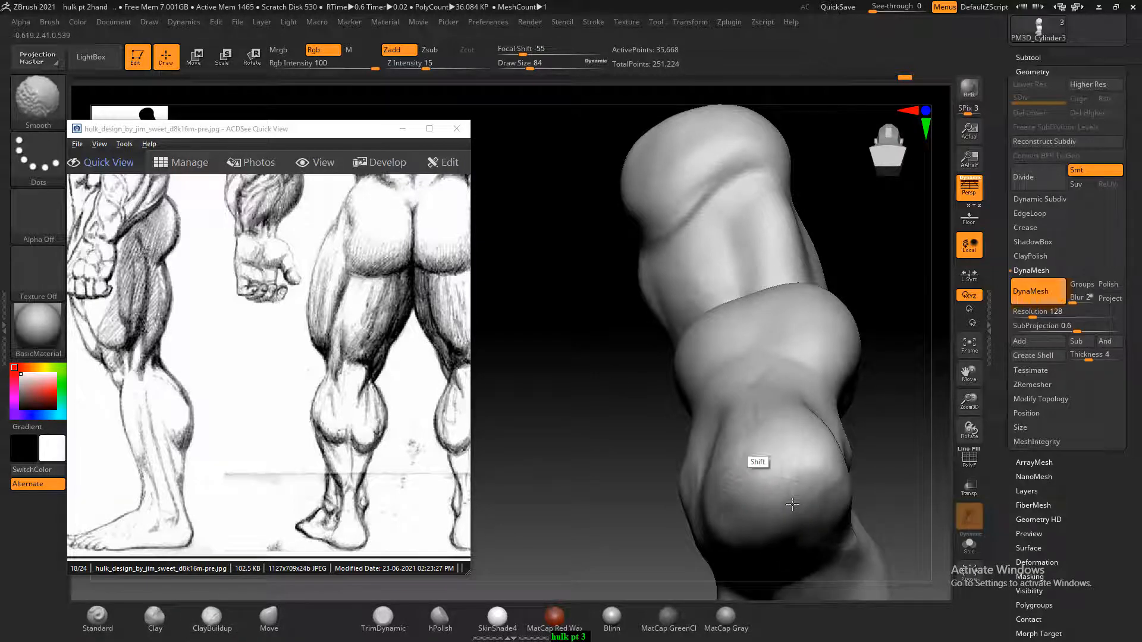
{"action": "left_click_drag", "start_coordinate": [660, 476], "coordinate": [699, 544]}
{"action": "left_click_drag", "start_coordinate": [701, 544], "coordinate": [898, 408], "text": "alt"}
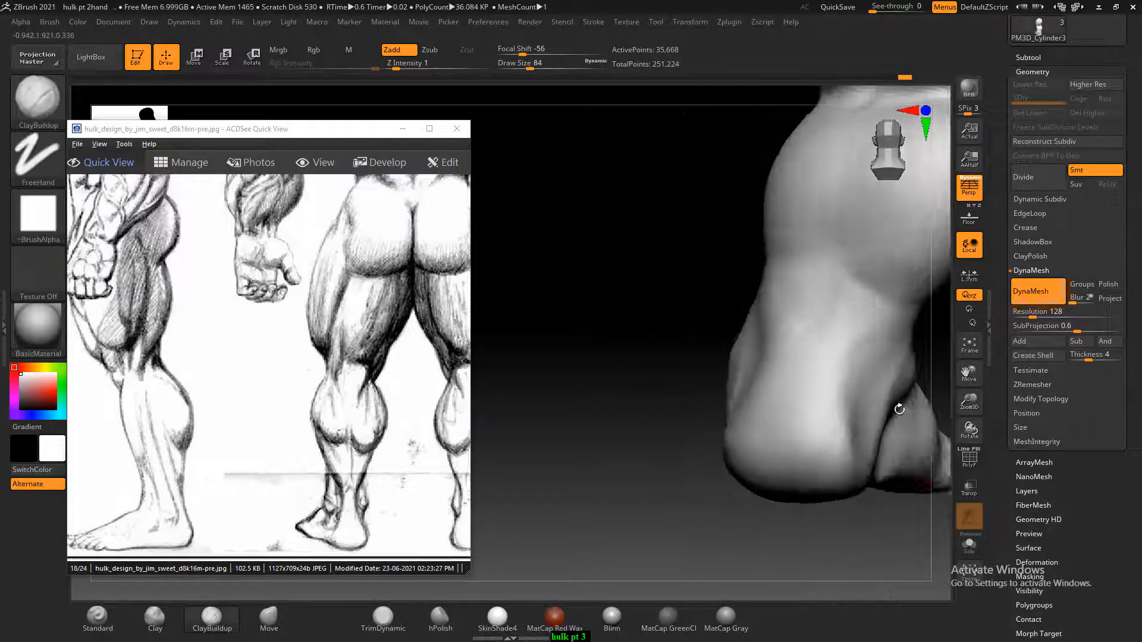
{"action": "left_click_drag", "start_coordinate": [866, 529], "coordinate": [820, 563], "text": "shift"}
{"action": "left_click_drag", "start_coordinate": [771, 515], "coordinate": [742, 541], "text": "alt"}
Shape the transition from the lower calf to the back of the ankle with ClayBuildup strokes
{"action": "left_click_drag", "start_coordinate": [640, 396], "coordinate": [667, 409], "text": "alt"}
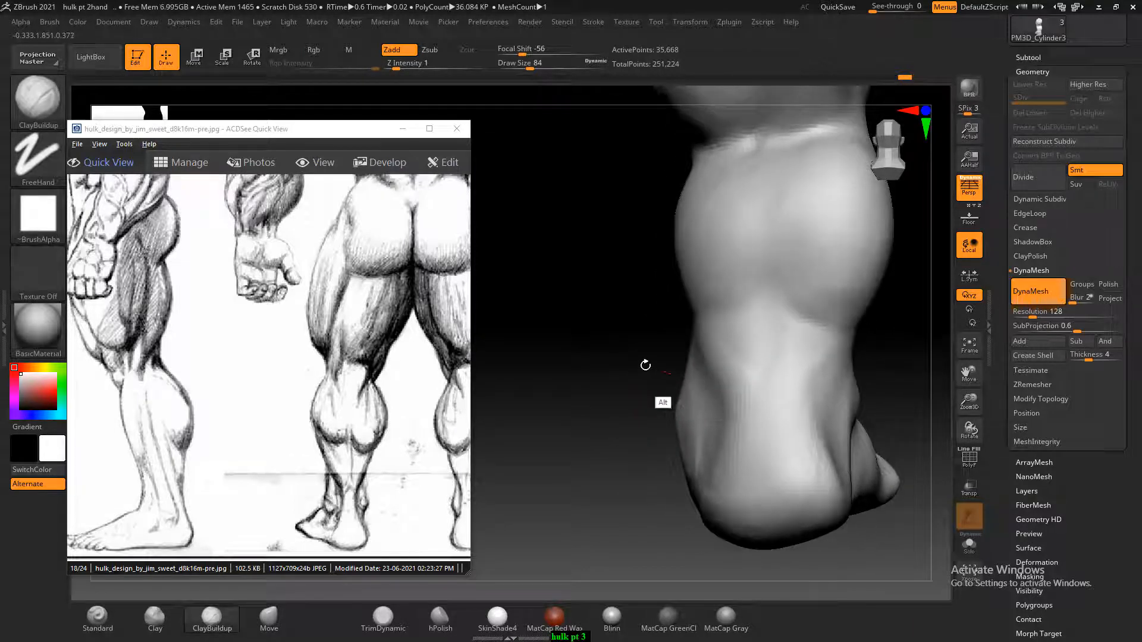
{"action": "mouse_move", "coordinate": [645, 364]}
{"action": "left_mouse_down"}
{"action": "mouse_move", "coordinate": [694, 372]}
{"action": "mouse_move", "coordinate": [646, 367]}
{"action": "mouse_move", "coordinate": [735, 404]}
{"action": "mouse_move", "coordinate": [736, 394]}
{"action": "left_mouse_up"}
{"action": "left_click_drag", "start_coordinate": [736, 337], "coordinate": [751, 396], "text": "alt"}
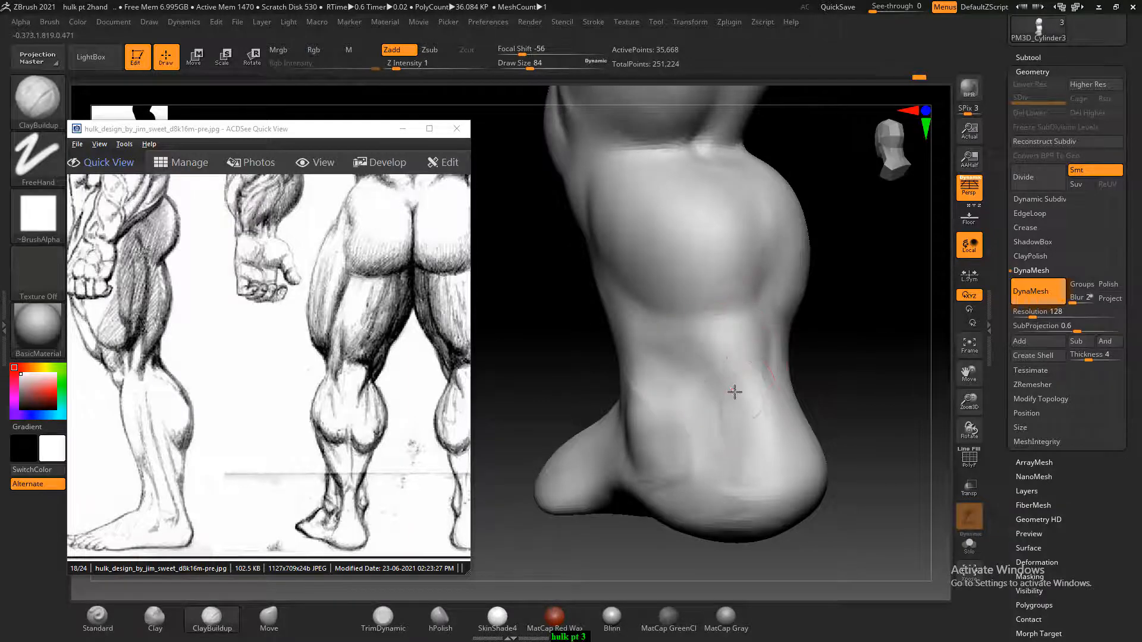
{"action": "left_click_drag", "start_coordinate": [726, 341], "coordinate": [726, 343], "text": "shift"}
{"action": "mouse_move", "coordinate": [856, 352]}
{"action": "left_mouse_down"}
{"action": "mouse_move", "coordinate": [792, 355]}
{"action": "mouse_move", "coordinate": [821, 350]}
{"action": "mouse_move", "coordinate": [810, 393]}
{"action": "mouse_move", "coordinate": [823, 346]}
{"action": "mouse_move", "coordinate": [798, 416]}
{"action": "left_mouse_up"}
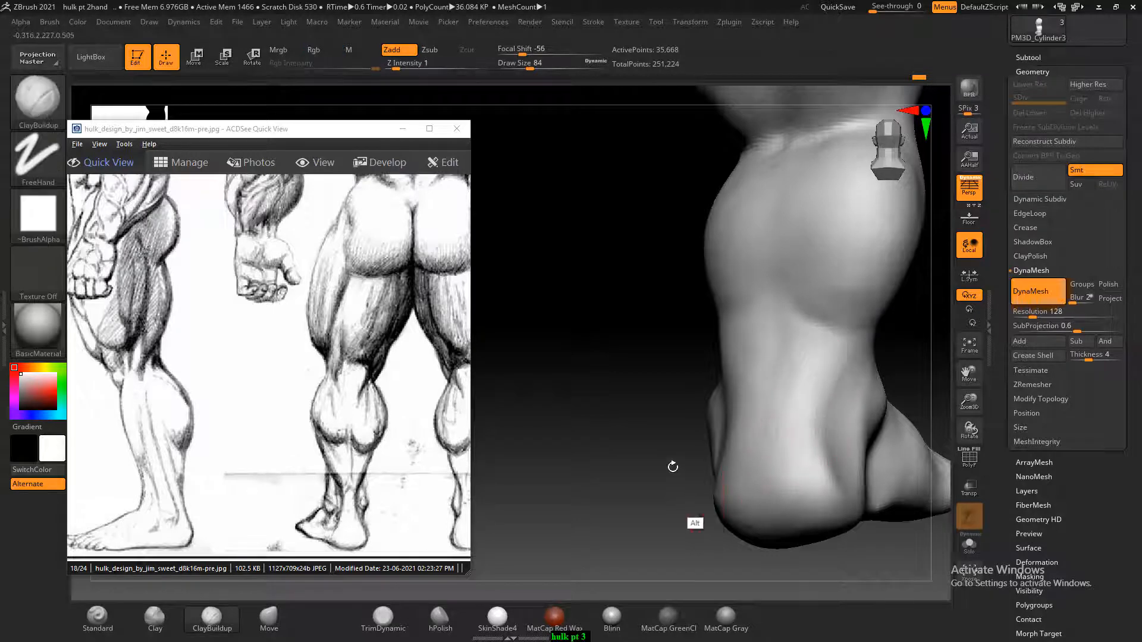
{"action": "left_click_drag", "start_coordinate": [594, 457], "coordinate": [633, 466], "text": "alt"}
Carve around the ankle bone on the side of the foot with ClayBuildup and smooth its form
{"action": "left_click_drag", "start_coordinate": [561, 436], "coordinate": [777, 449], "text": "alt"}
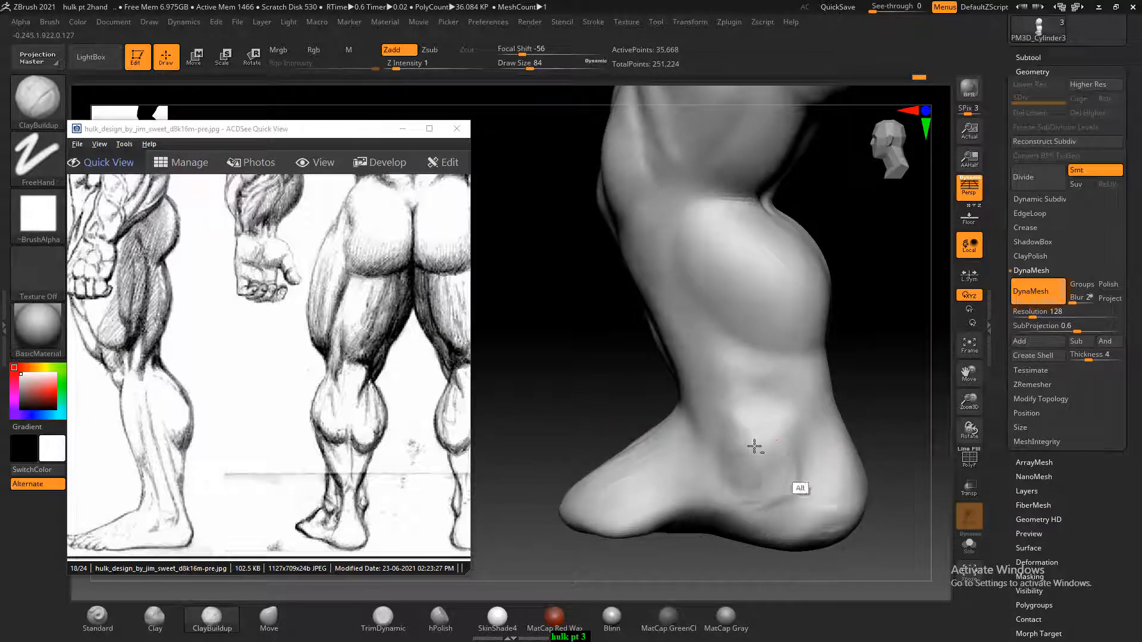
{"action": "key", "text": "shift"}
{"action": "left_click_drag", "start_coordinate": [749, 431], "coordinate": [755, 463], "text": "shift"}
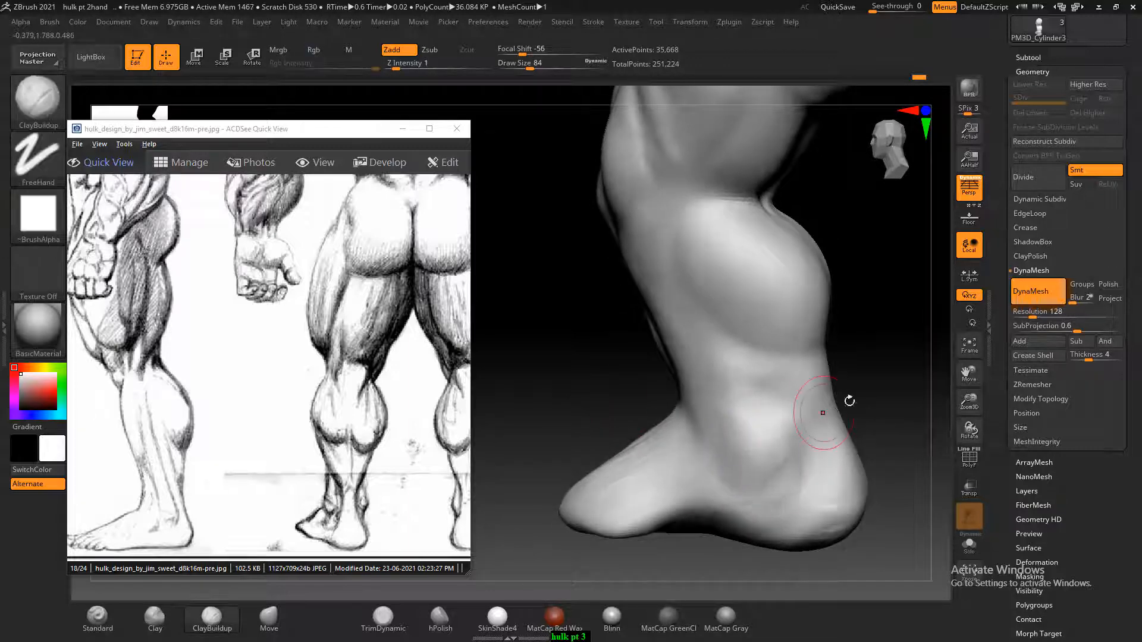
Sculpt the side of the foot from the heel edge to the arch with ClayBuildup and smooth it
{"action": "left_click_drag", "start_coordinate": [887, 387], "coordinate": [888, 337], "text": "alt"}
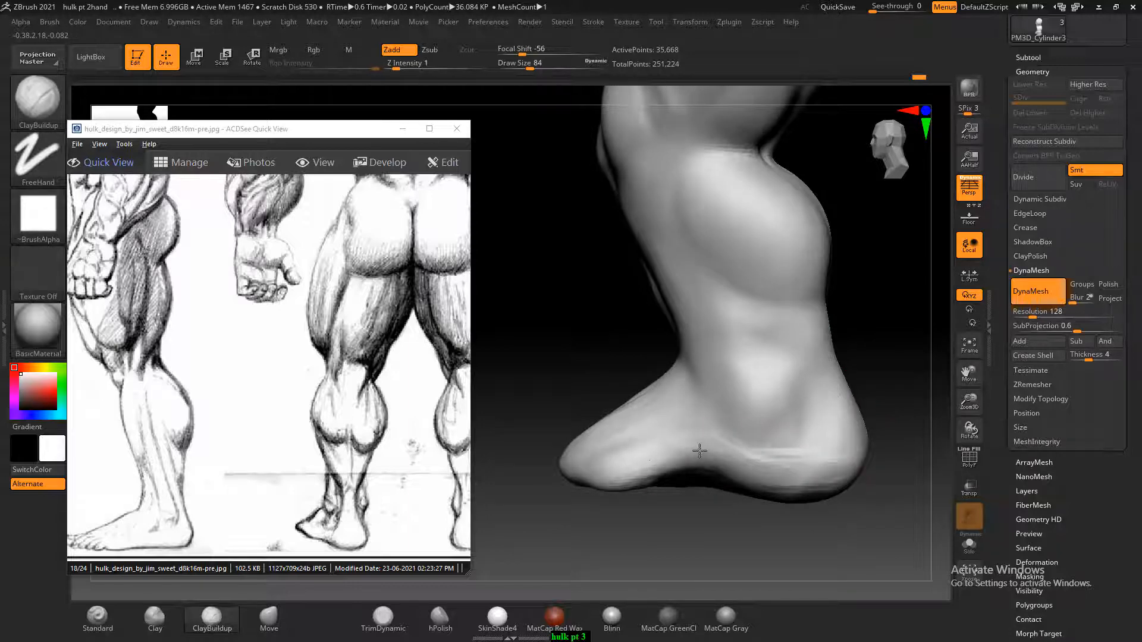
{"action": "key", "text": "shift"}
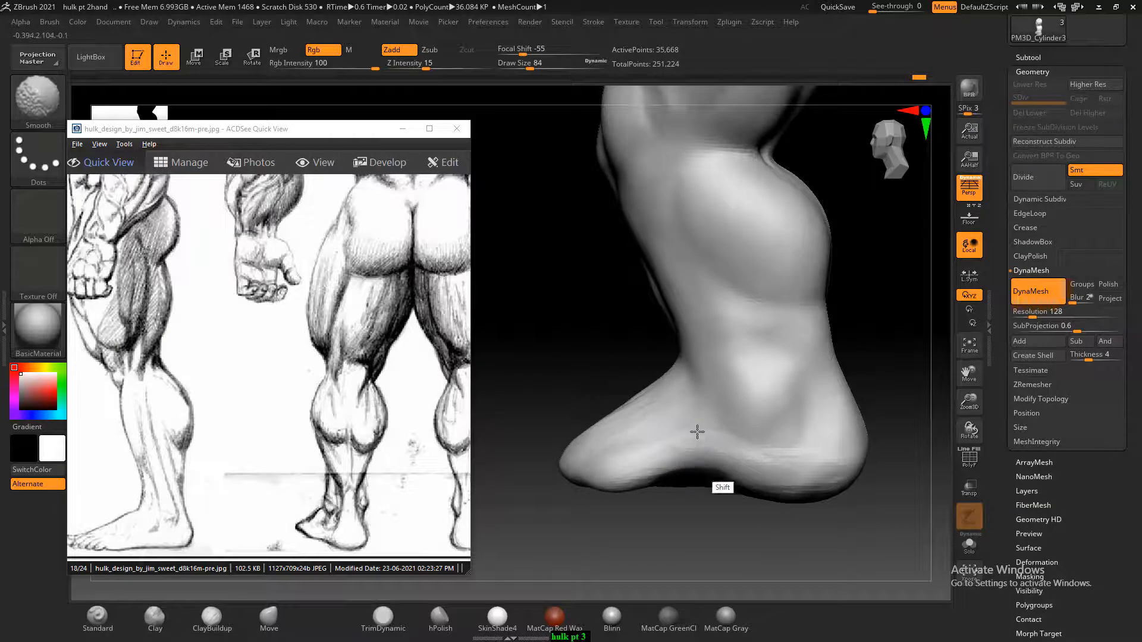
{"action": "mouse_move", "coordinate": [809, 488]}
{"action": "left_mouse_down"}
{"action": "mouse_move", "coordinate": [805, 520]}
{"action": "mouse_move", "coordinate": [846, 500]}
{"action": "mouse_move", "coordinate": [831, 474]}
{"action": "mouse_move", "coordinate": [820, 530]}
{"action": "mouse_move", "coordinate": [773, 530]}
{"action": "mouse_move", "coordinate": [822, 497]}
{"action": "mouse_move", "coordinate": [773, 474]}
{"action": "left_mouse_up"}
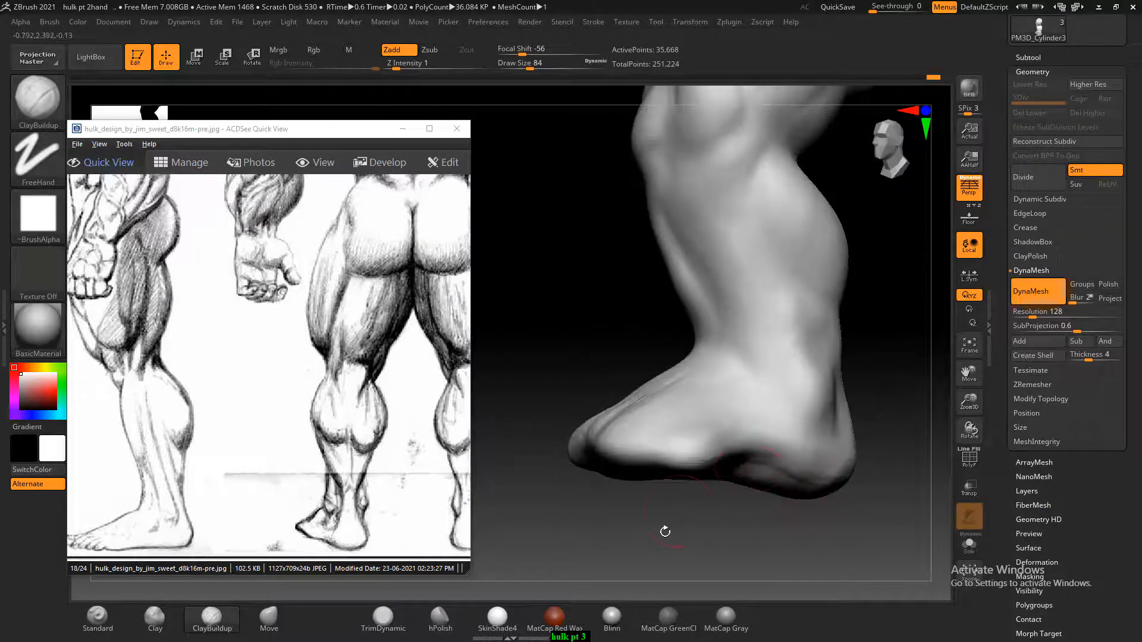
Refine the side and top of the forefoot with ClayBuildup strokes and smooth them
{"action": "mouse_move", "coordinate": [665, 531]}
{"action": "left_mouse_down"}
{"action": "mouse_move", "coordinate": [646, 439]}
{"action": "mouse_move", "coordinate": [635, 476]}
{"action": "left_mouse_up"}
{"action": "mouse_move", "coordinate": [705, 474]}
{"action": "left_mouse_down", "text": "shift"}
{"action": "mouse_move", "coordinate": [678, 470]}
{"action": "mouse_move", "coordinate": [657, 446]}
{"action": "left_mouse_up", "text": "shift"}
{"action": "mouse_move", "coordinate": [624, 273]}
{"action": "left_mouse_down"}
{"action": "mouse_move", "coordinate": [622, 359]}
{"action": "mouse_move", "coordinate": [773, 477]}
{"action": "mouse_move", "coordinate": [810, 537]}
{"action": "mouse_move", "coordinate": [849, 487]}
{"action": "mouse_move", "coordinate": [848, 510]}
{"action": "left_mouse_up"}
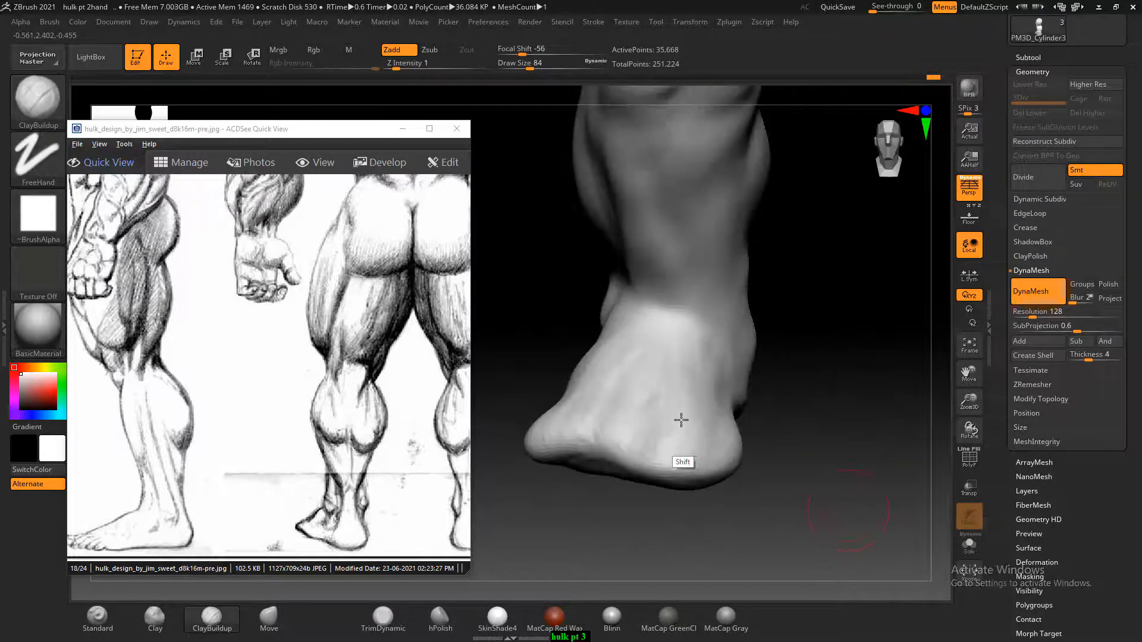
{"action": "key", "text": "shift"}
{"action": "left_click", "coordinate": [314, 167]}
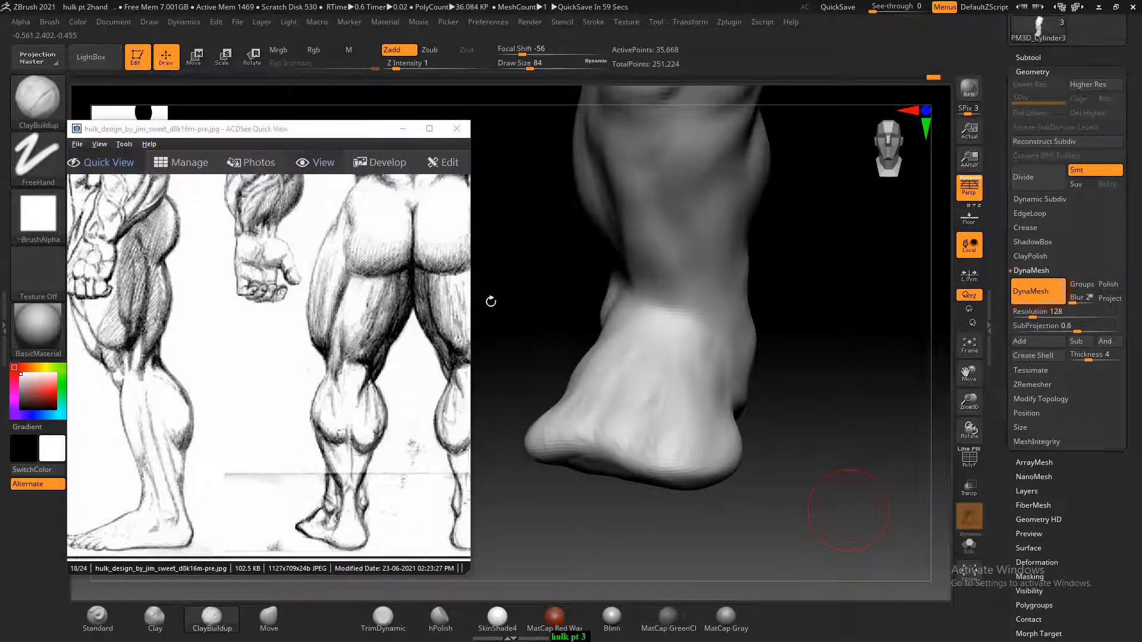
{"action": "key", "text": "shift"}
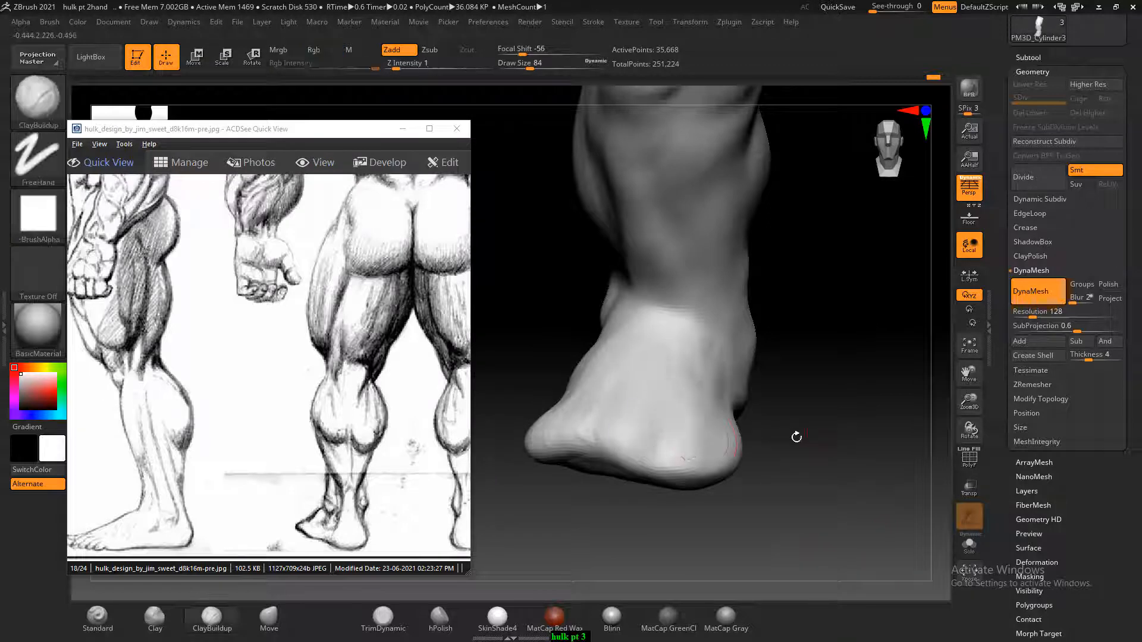
Fill out the lower thigh muscle beside the kneecap with ClayBuildup and smooth it, following the Hulk leg sketches
{"action": "mouse_move", "coordinate": [799, 433]}
{"action": "left_mouse_down"}
{"action": "mouse_move", "coordinate": [842, 447]}
{"action": "mouse_move", "coordinate": [857, 394]}
{"action": "mouse_move", "coordinate": [821, 331]}
{"action": "mouse_move", "coordinate": [805, 437]}
{"action": "left_mouse_up"}
{"action": "left_click_drag", "start_coordinate": [234, 375], "coordinate": [233, 380]}
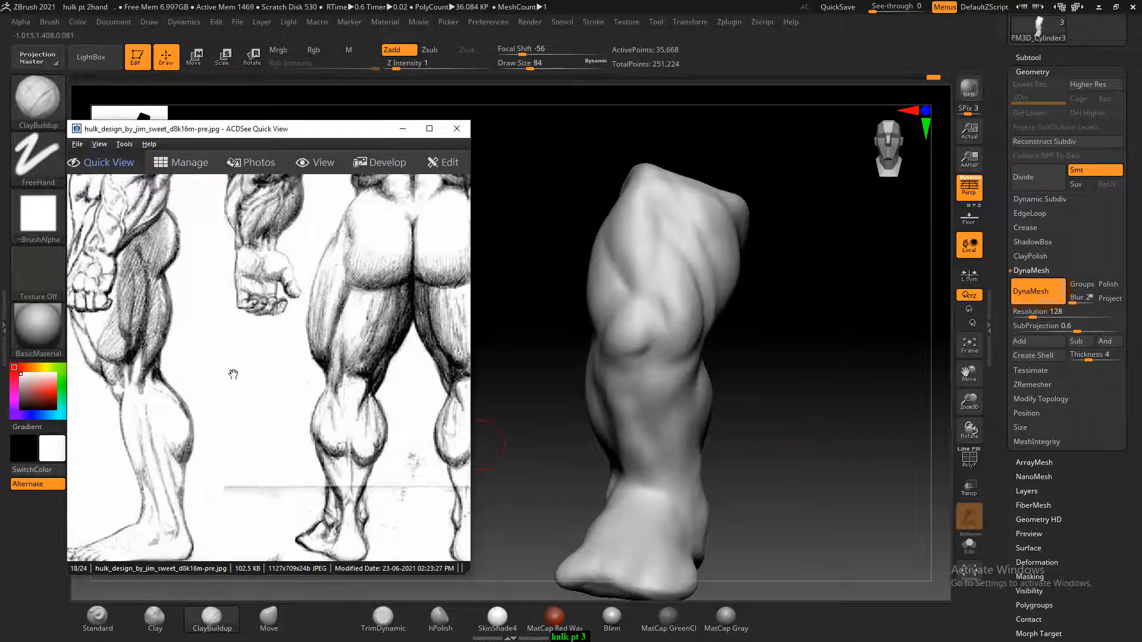
{"action": "left_click_drag", "start_coordinate": [113, 367], "coordinate": [364, 373]}
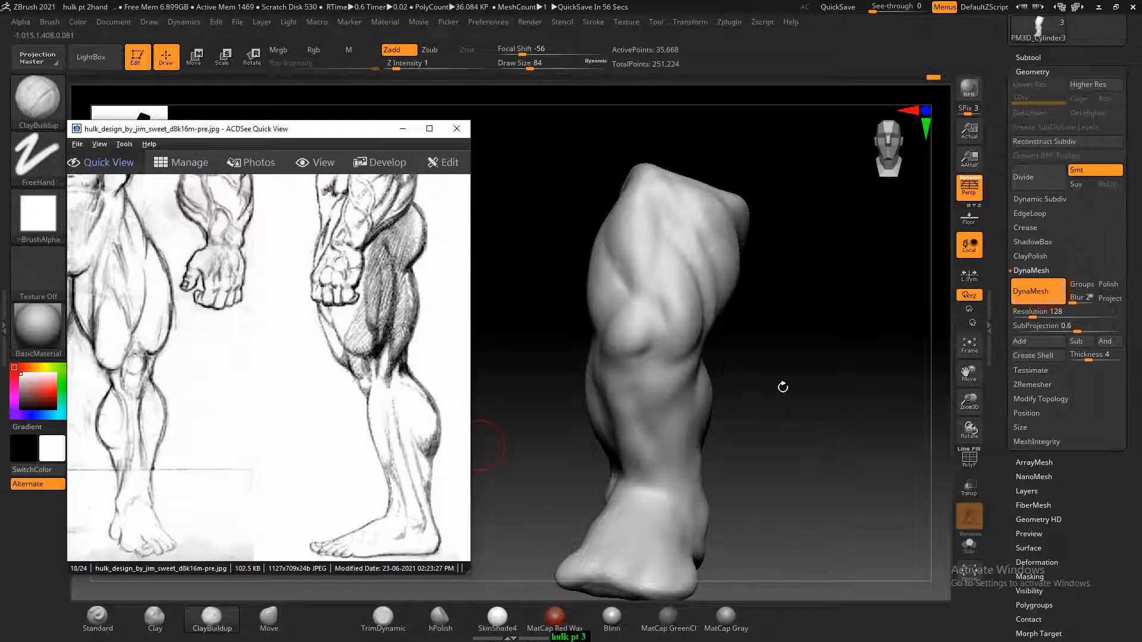
{"action": "left_click_drag", "start_coordinate": [782, 387], "coordinate": [838, 397]}
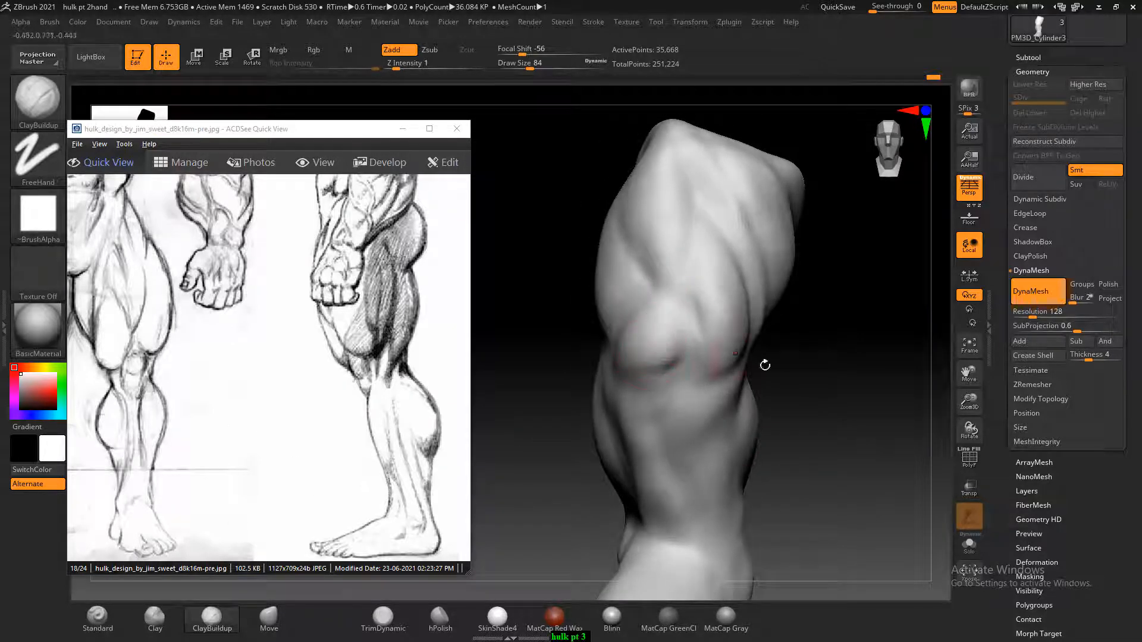
{"action": "left_click_drag", "start_coordinate": [867, 375], "coordinate": [848, 378]}
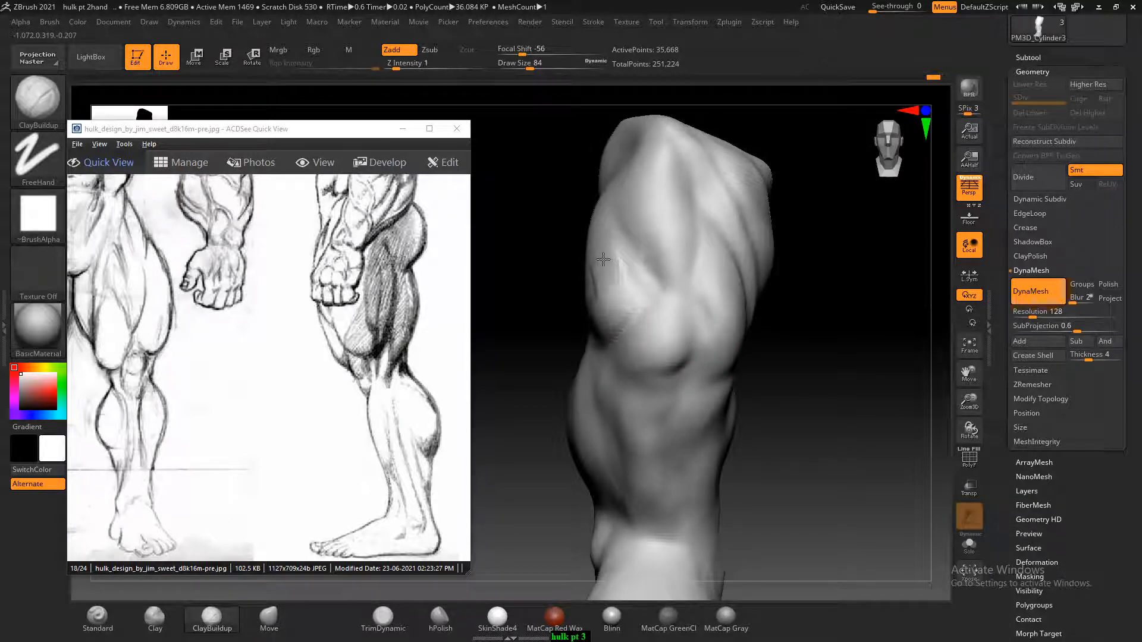
{"action": "left_click_drag", "start_coordinate": [499, 338], "coordinate": [608, 324]}
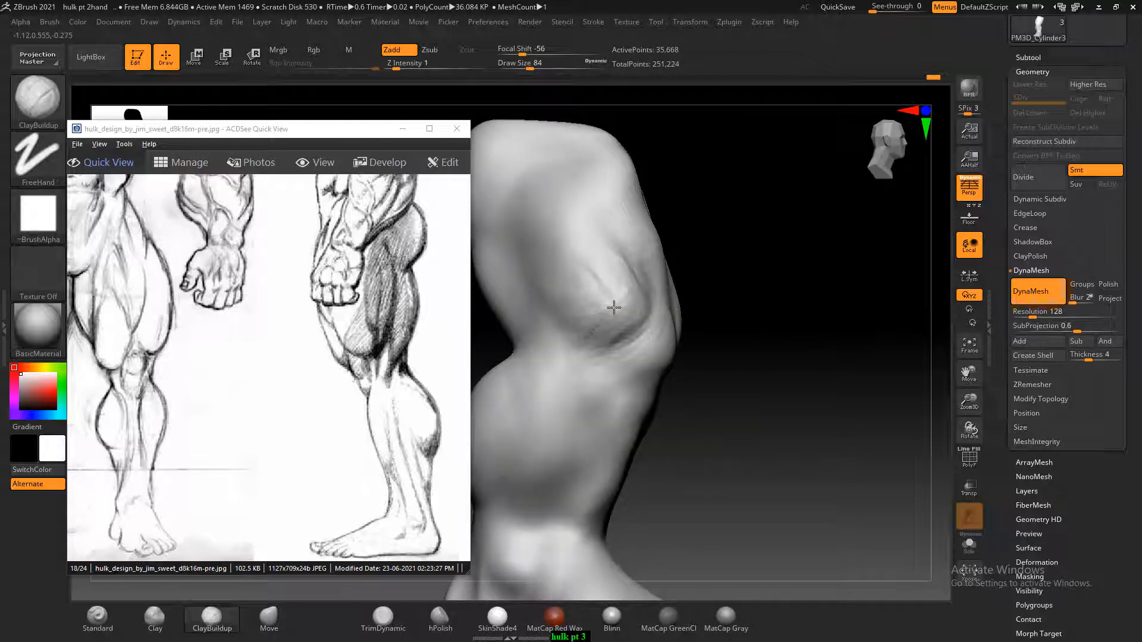
{"action": "left_click_drag", "start_coordinate": [770, 308], "coordinate": [648, 283]}
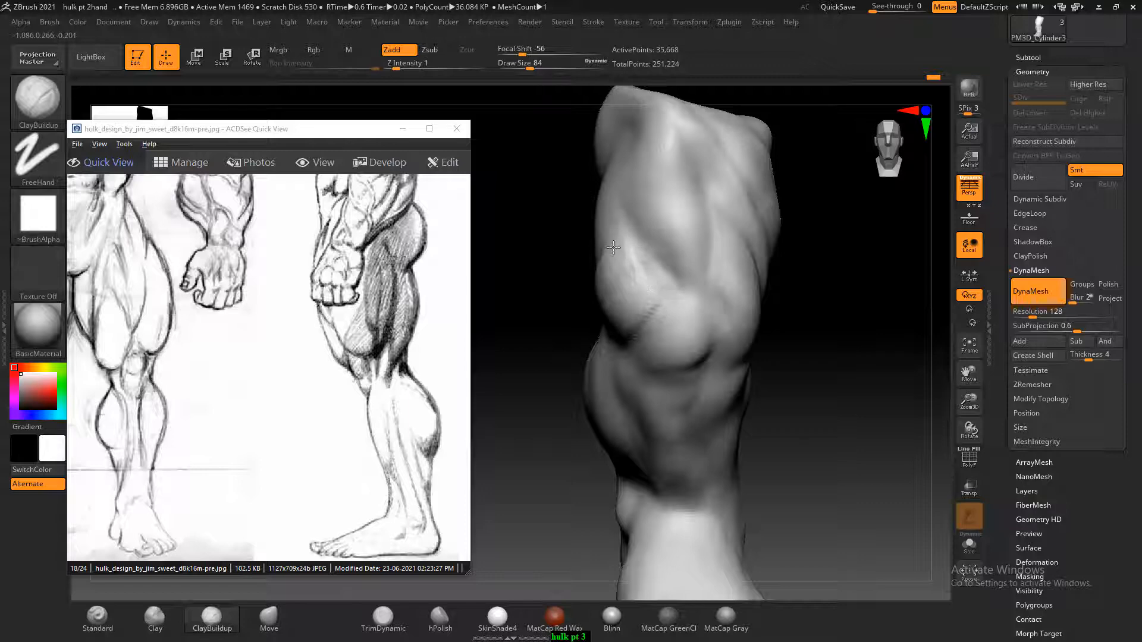
{"action": "key", "text": "shift"}
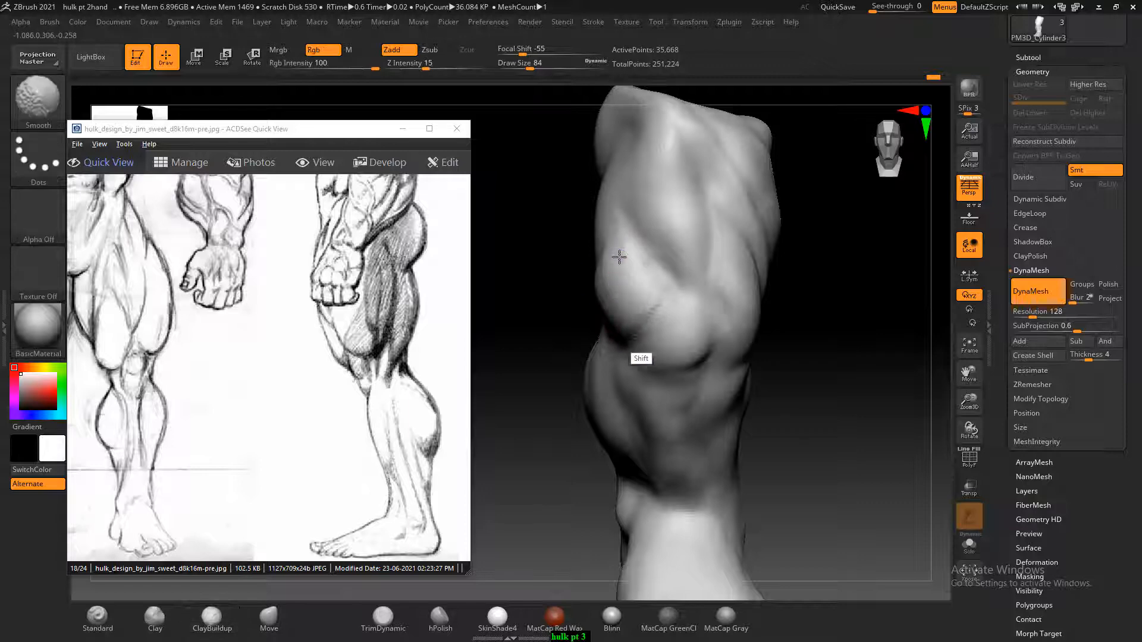
{"action": "left_click_drag", "start_coordinate": [619, 256], "coordinate": [615, 268], "text": "shift"}
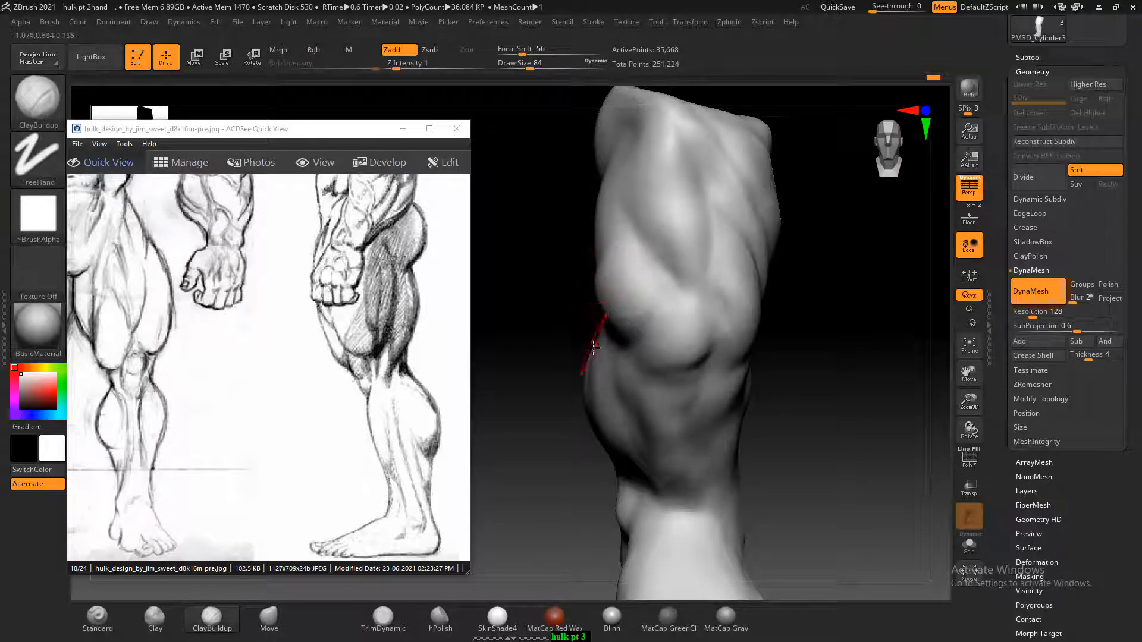
Examine the front-view legs in the Hulk sketch against the sculpted shin and foot
{"action": "mouse_move", "coordinate": [894, 452]}
{"action": "left_mouse_down", "text": "alt"}
{"action": "mouse_move", "coordinate": [856, 329]}
{"action": "mouse_move", "coordinate": [871, 361]}
{"action": "left_mouse_up", "text": "alt"}
{"action": "left_click_drag", "start_coordinate": [250, 411], "coordinate": [460, 400]}
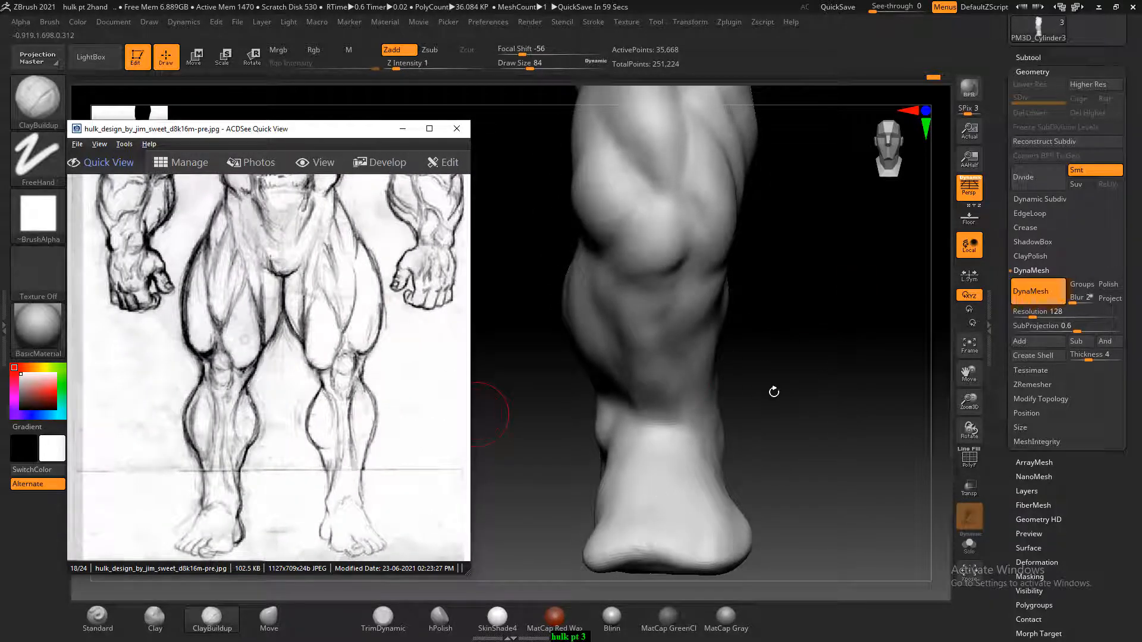
Turn off perspective and compare the leg with the reference sketch on the floor grid, leaving the grid hidden
{"action": "mouse_move", "coordinate": [773, 391]}
{"action": "left_mouse_down"}
{"action": "mouse_move", "coordinate": [777, 319]}
{"action": "mouse_move", "coordinate": [831, 352]}
{"action": "mouse_move", "coordinate": [821, 328]}
{"action": "mouse_move", "coordinate": [868, 293]}
{"action": "mouse_move", "coordinate": [851, 387]}
{"action": "mouse_move", "coordinate": [859, 373]}
{"action": "mouse_move", "coordinate": [831, 370]}
{"action": "left_mouse_up"}
{"action": "left_click", "coordinate": [970, 221]}
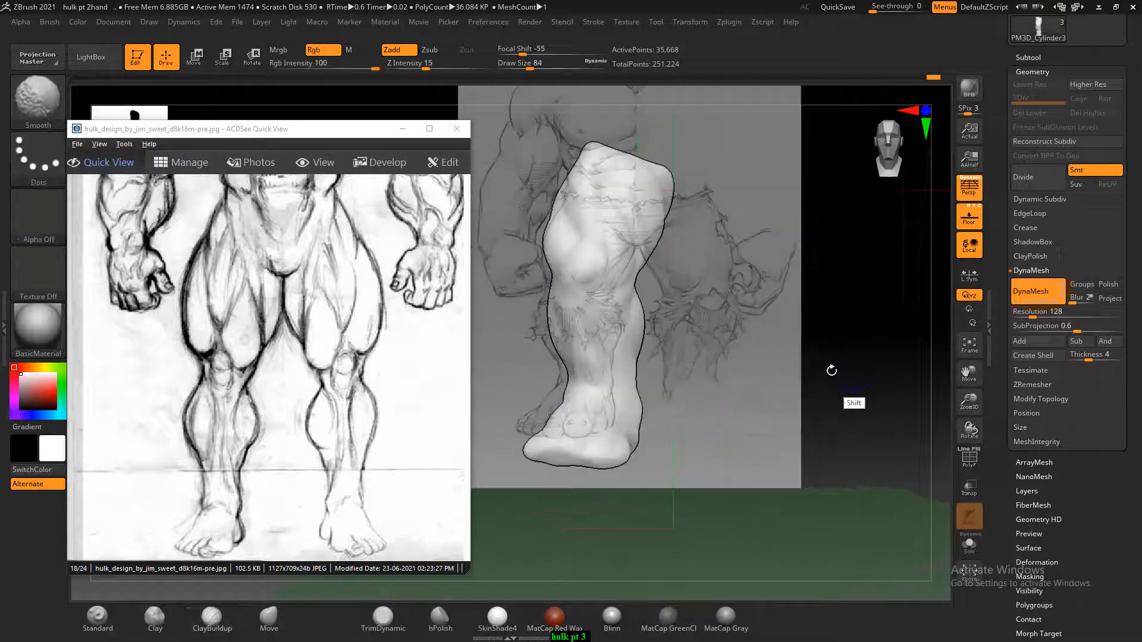
{"action": "key", "text": "p"}
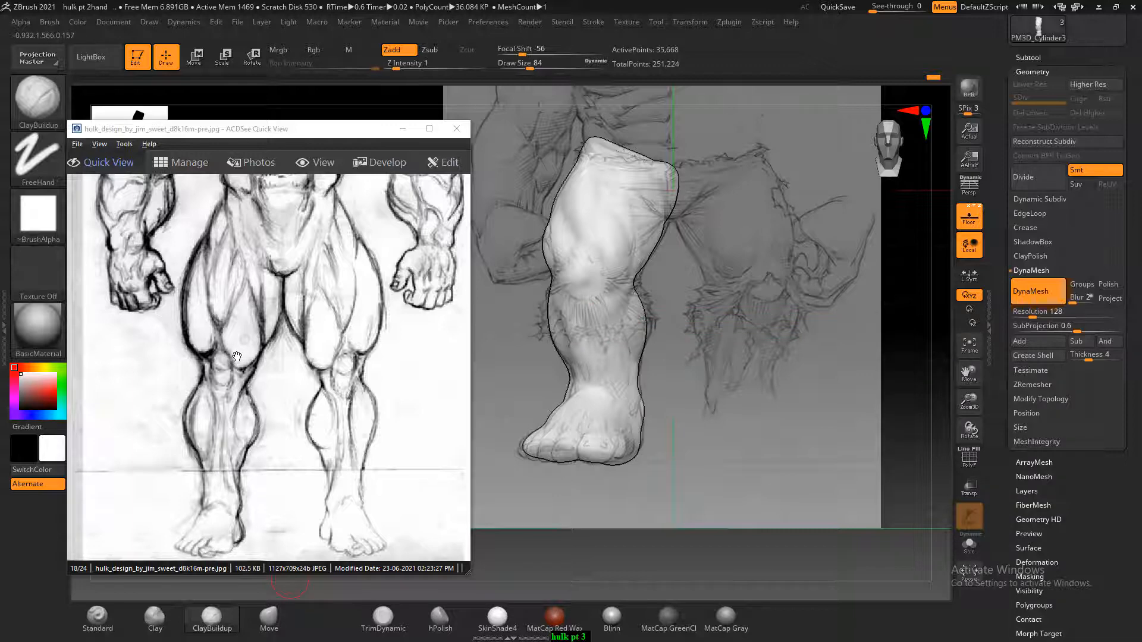
{"action": "left_click", "coordinate": [975, 225]}
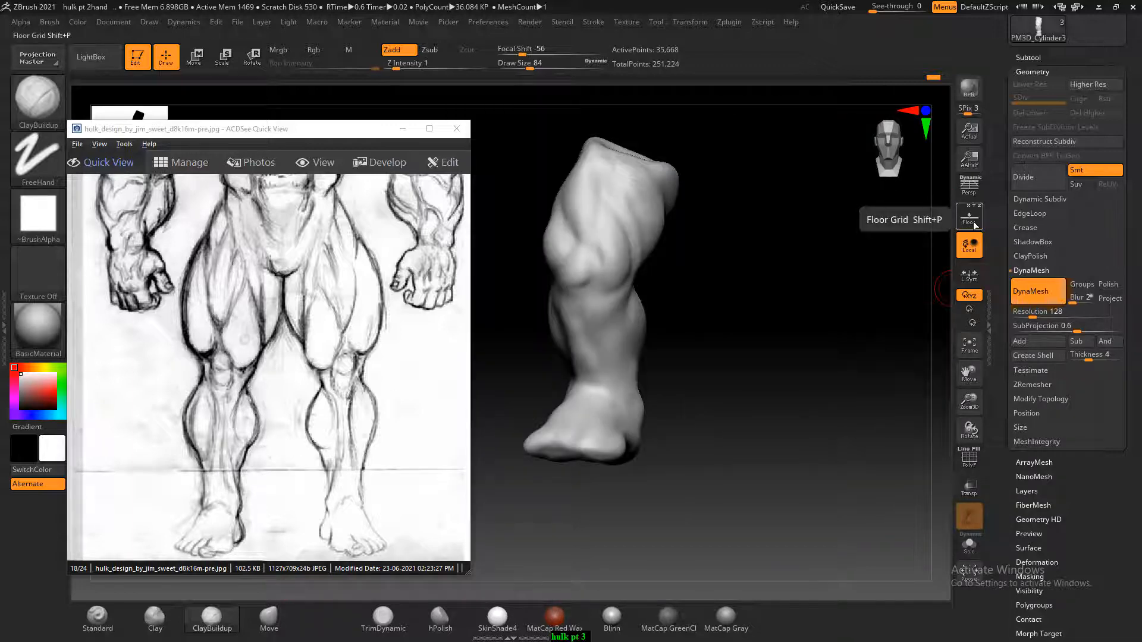
Build up the lower thigh muscle just above the kneecap with ClayBuildup and smooth it, following the front-view Hulk sketch
{"action": "mouse_move", "coordinate": [757, 293]}
{"action": "left_mouse_down"}
{"action": "mouse_move", "coordinate": [781, 327]}
{"action": "mouse_move", "coordinate": [701, 354]}
{"action": "left_mouse_up"}
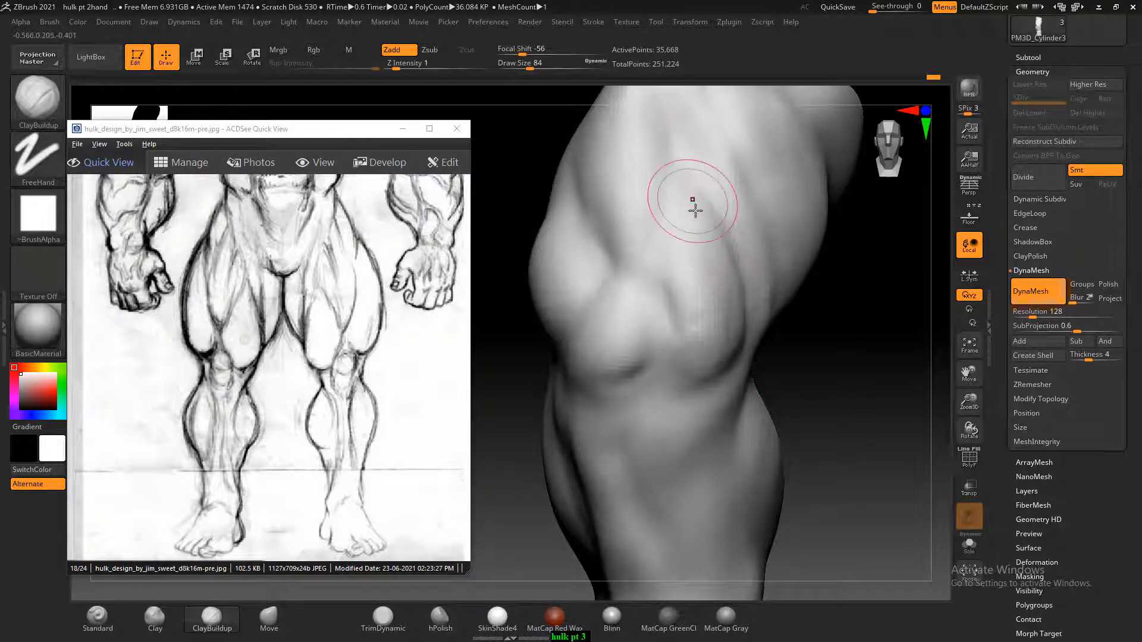
{"action": "key", "text": "bracketleft"}
{"action": "key", "text": "bracketleft"}
{"action": "key", "text": "bracketleft"}
{"action": "key", "text": "bracketleft"}
{"action": "key", "text": "bracketleft"}
{"action": "key", "text": "bracketleft"}
{"action": "key", "text": "bracketleft"}
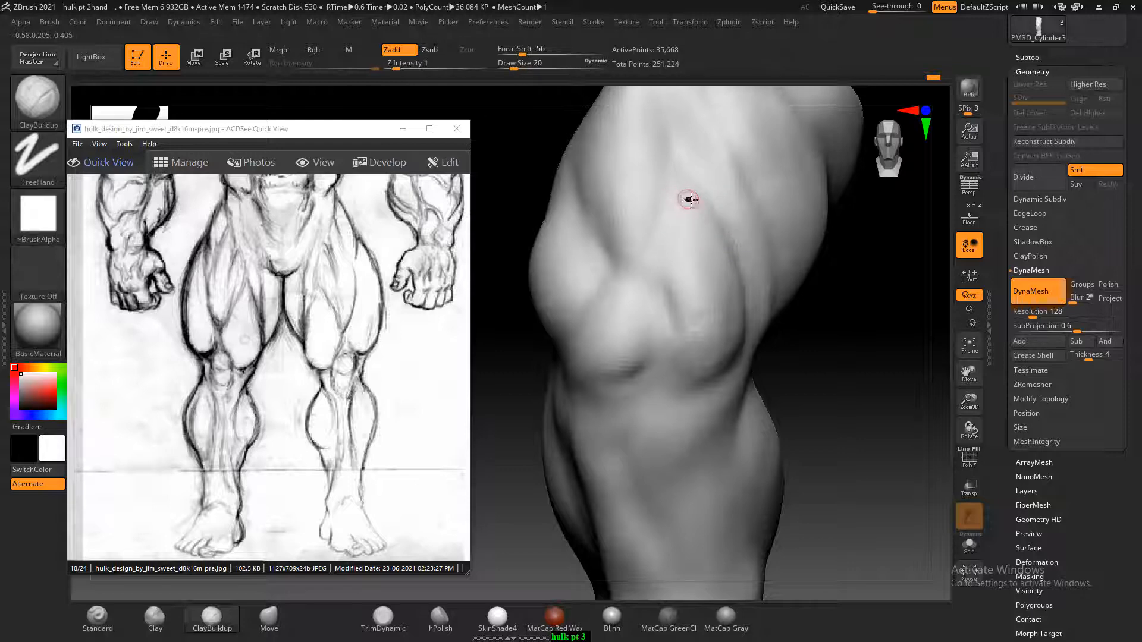
{"action": "left_click_drag", "start_coordinate": [875, 360], "coordinate": [748, 228]}
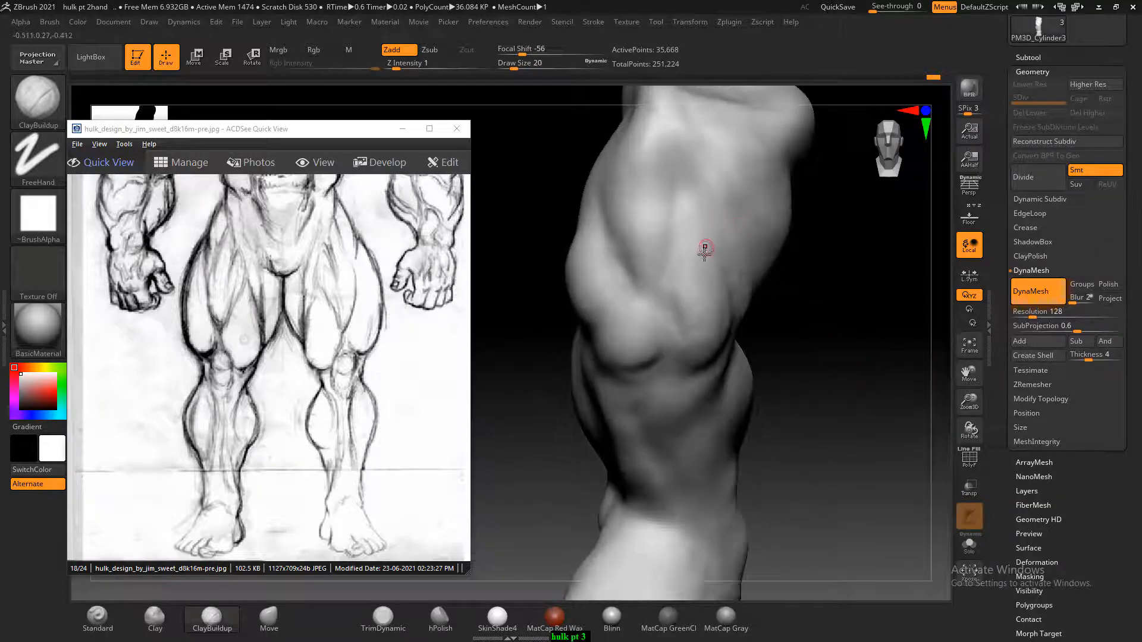
{"action": "left_click_drag", "start_coordinate": [785, 342], "coordinate": [799, 339]}
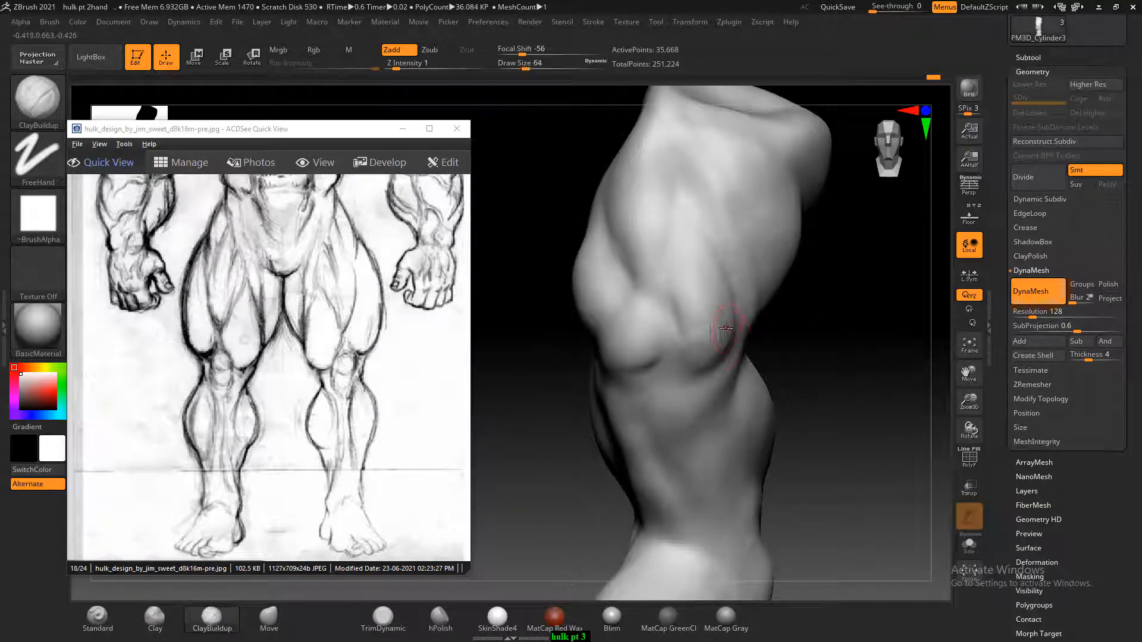
{"action": "left_click_drag", "start_coordinate": [721, 328], "coordinate": [676, 321]}
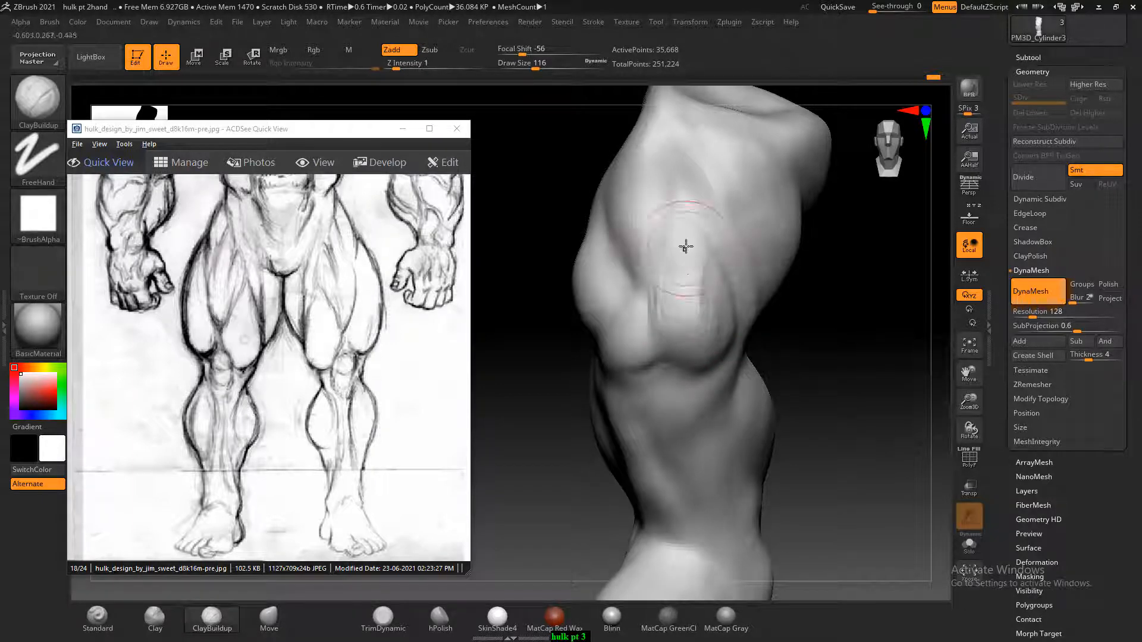
{"action": "left_click_drag", "start_coordinate": [767, 307], "coordinate": [694, 281]}
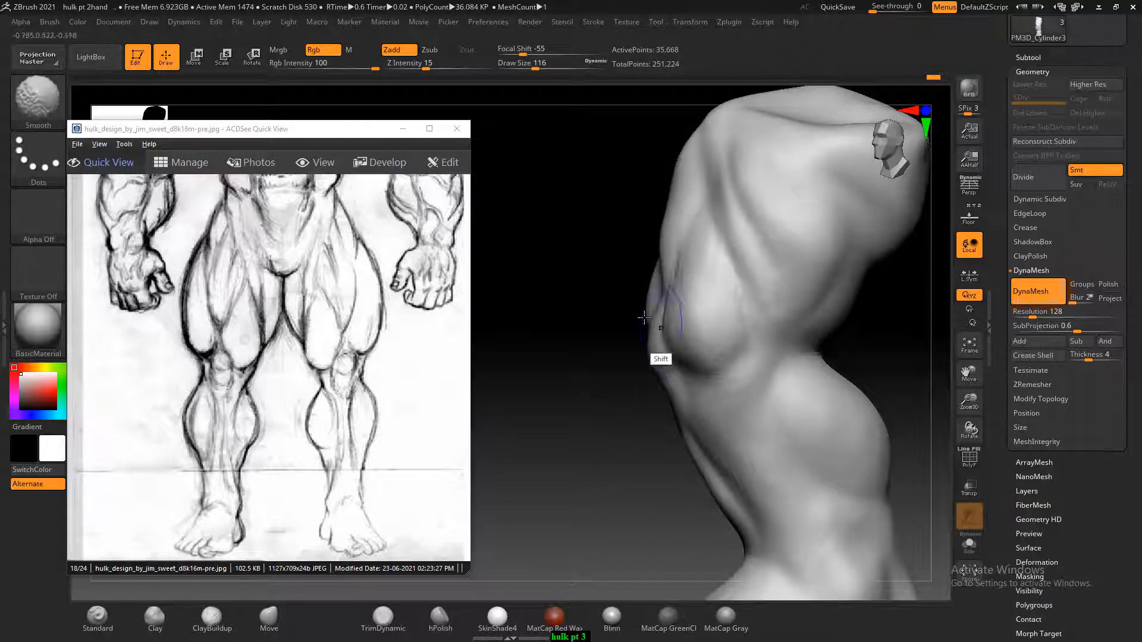
{"action": "left_click_drag", "start_coordinate": [595, 324], "coordinate": [642, 324]}
Refine the front and outer side of the upper thigh with ClayBuildup strokes
{"action": "mouse_move", "coordinate": [841, 333]}
{"action": "left_mouse_down", "text": "shift"}
{"action": "mouse_move", "coordinate": [875, 333]}
{"action": "mouse_move", "coordinate": [875, 410]}
{"action": "left_mouse_up", "text": "shift"}
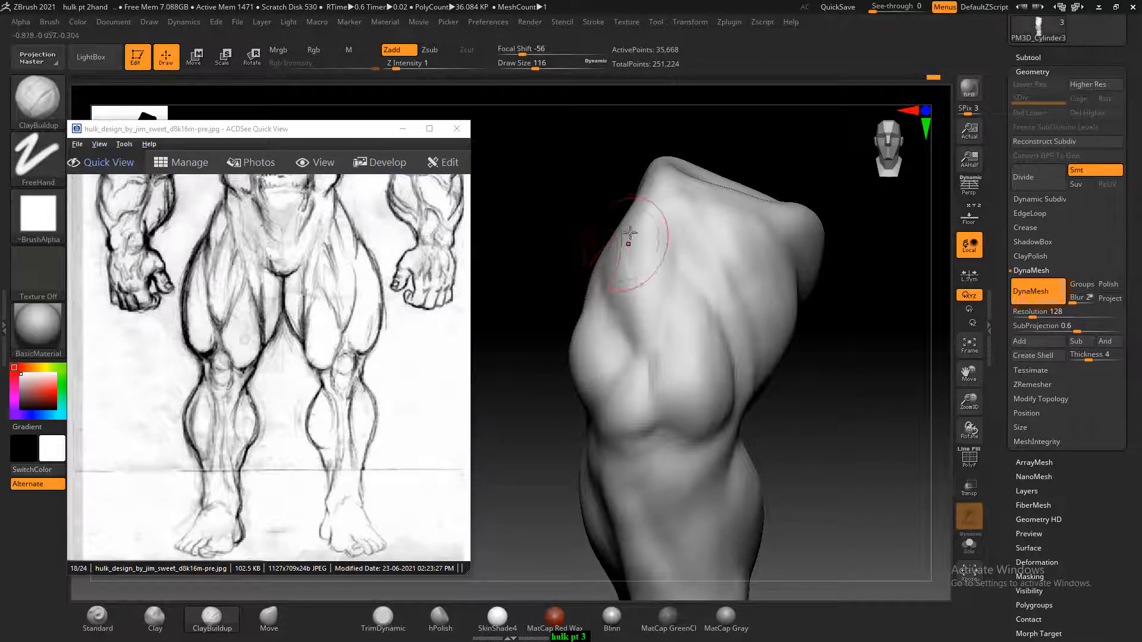
{"action": "left_click_drag", "start_coordinate": [558, 232], "coordinate": [581, 270]}
{"action": "mouse_move", "coordinate": [533, 234]}
{"action": "left_mouse_down"}
{"action": "mouse_move", "coordinate": [552, 252]}
{"action": "mouse_move", "coordinate": [560, 292]}
{"action": "mouse_move", "coordinate": [545, 269]}
{"action": "left_mouse_up"}
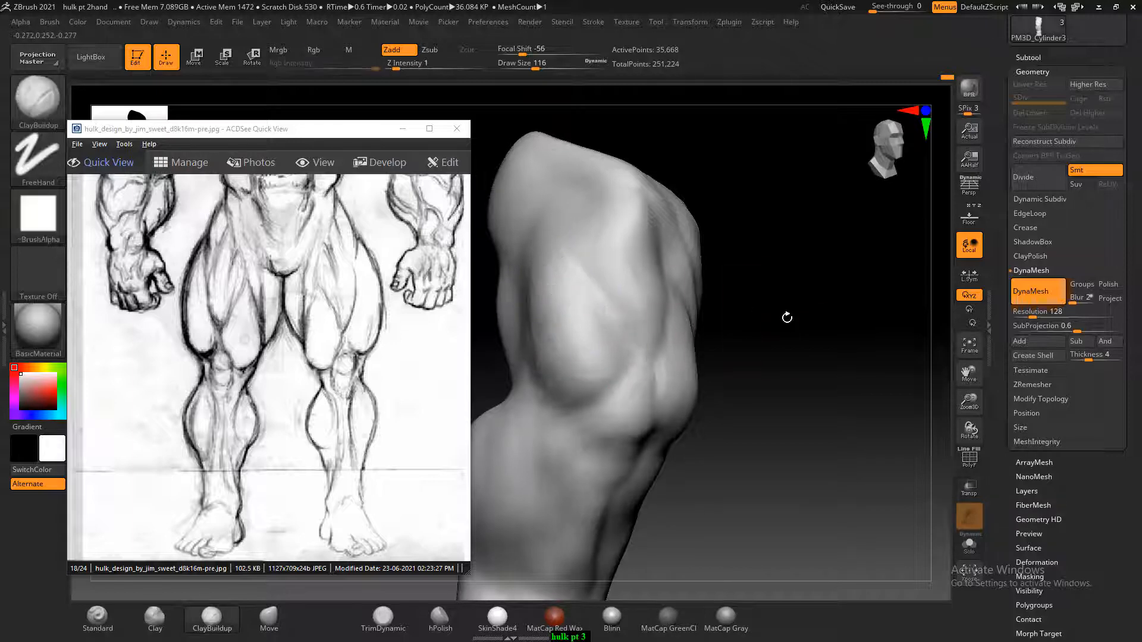
{"action": "left_click_drag", "start_coordinate": [785, 317], "coordinate": [882, 322], "text": "shift"}
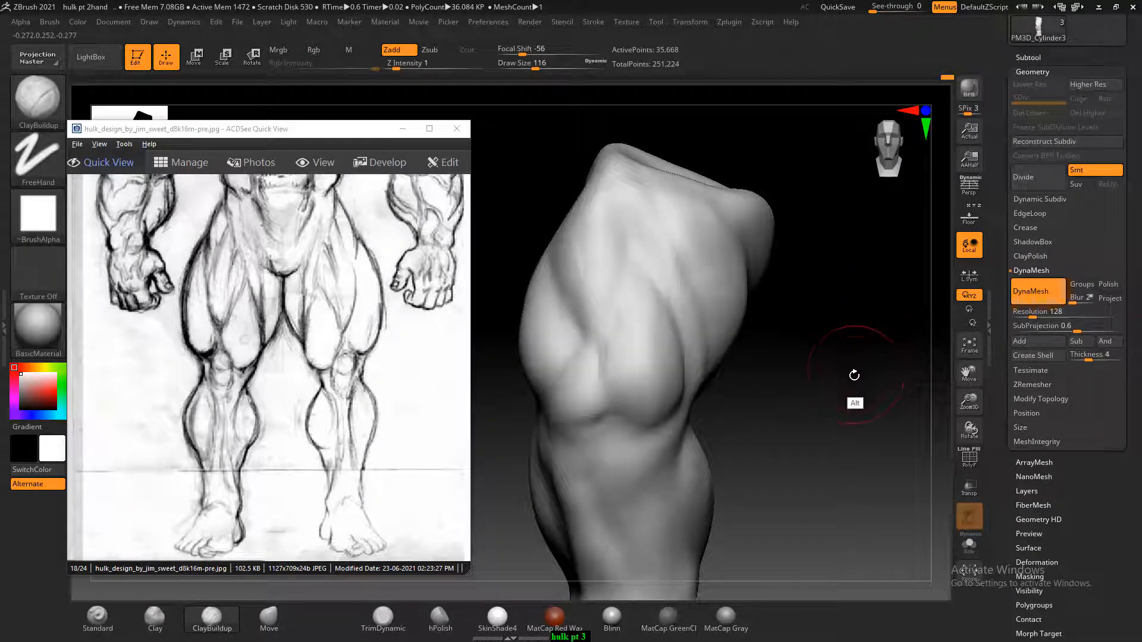
{"action": "left_click_drag", "start_coordinate": [854, 373], "coordinate": [844, 360], "text": "alt"}
Sculpt the area just below the kneecap with a smaller ClayBuildup brush
{"action": "key", "text": "bracketleft"}
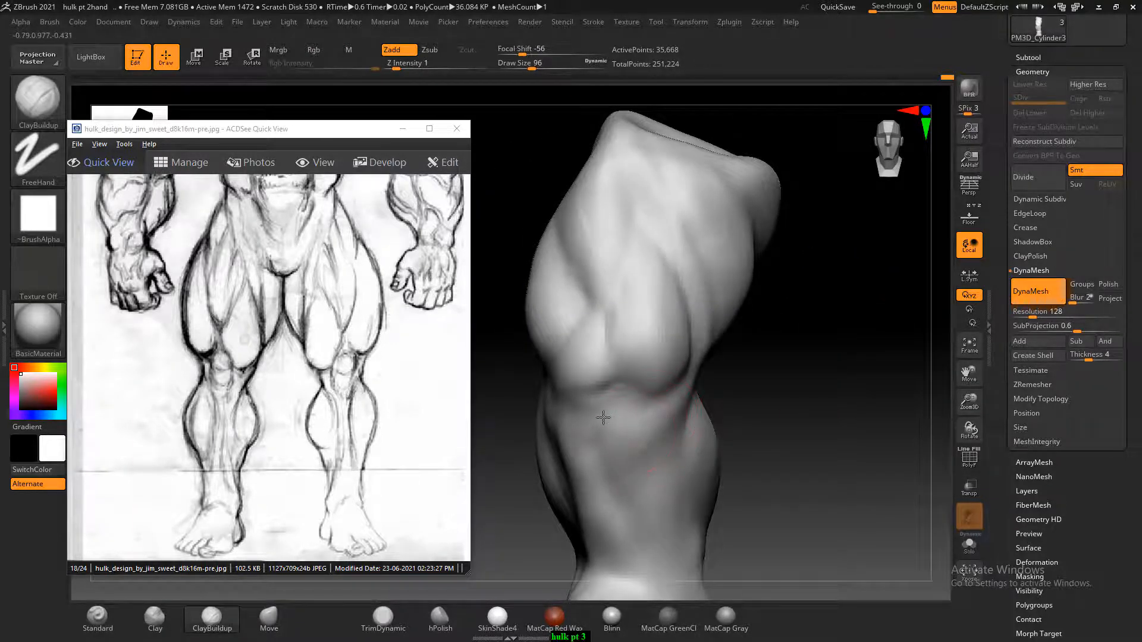
{"action": "left_click_drag", "start_coordinate": [796, 405], "coordinate": [617, 353]}
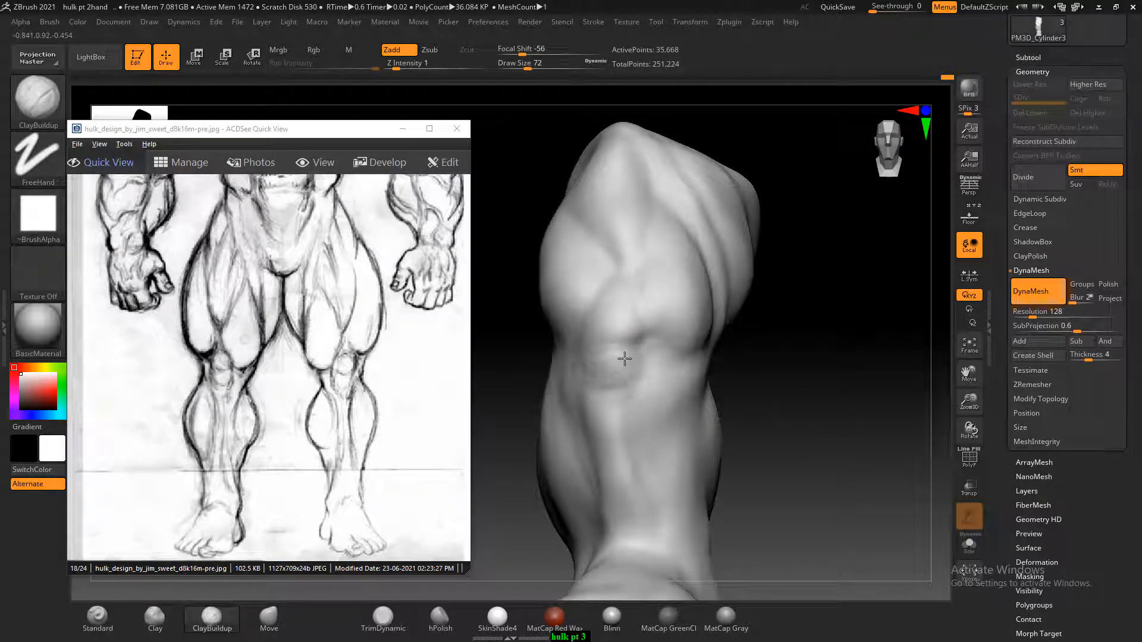
{"action": "left_click_drag", "start_coordinate": [624, 358], "coordinate": [609, 402]}
Fill out the calf muscle at the back of the lower leg with a larger ClayBuildup brush
{"action": "mouse_move", "coordinate": [810, 455]}
{"action": "left_mouse_down"}
{"action": "mouse_move", "coordinate": [821, 342]}
{"action": "mouse_move", "coordinate": [830, 406]}
{"action": "mouse_move", "coordinate": [826, 363]}
{"action": "mouse_move", "coordinate": [782, 364]}
{"action": "left_mouse_up"}
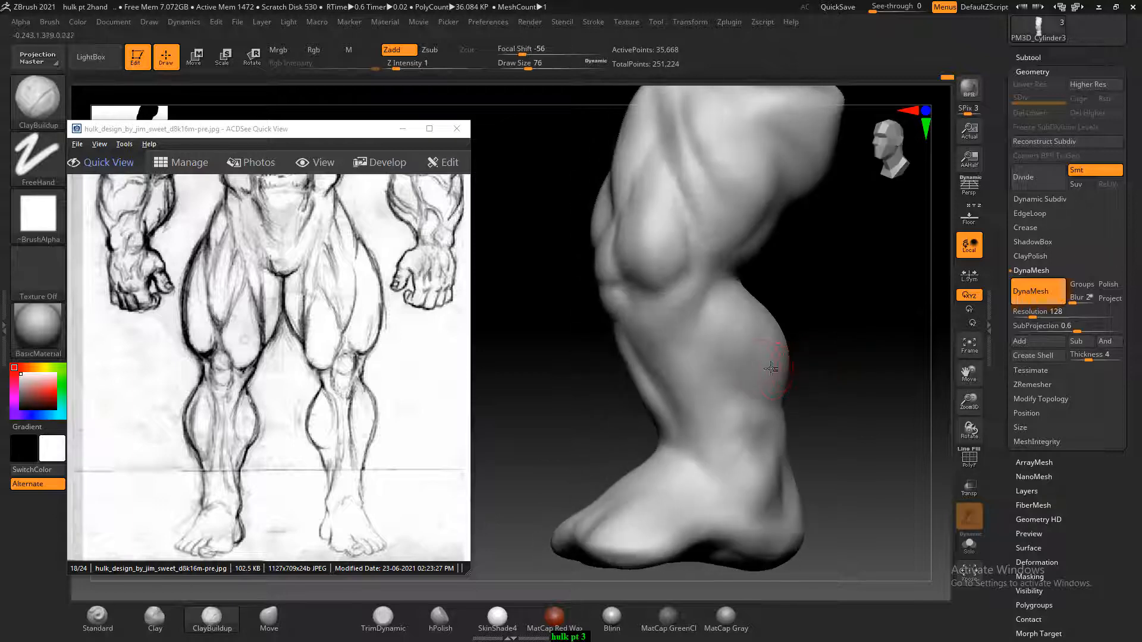
{"action": "key", "text": "bracketright"}
{"action": "mouse_move", "coordinate": [757, 362]}
{"action": "left_mouse_down"}
{"action": "mouse_move", "coordinate": [756, 345]}
{"action": "mouse_move", "coordinate": [767, 394]}
{"action": "left_mouse_up"}
Carve into the side of the forefoot near the sole with ClayBuildup and smooth it
{"action": "mouse_move", "coordinate": [851, 361]}
{"action": "left_mouse_down"}
{"action": "mouse_move", "coordinate": [879, 372]}
{"action": "mouse_move", "coordinate": [874, 408]}
{"action": "mouse_move", "coordinate": [859, 400]}
{"action": "mouse_move", "coordinate": [851, 436]}
{"action": "mouse_move", "coordinate": [849, 375]}
{"action": "mouse_move", "coordinate": [798, 456]}
{"action": "mouse_move", "coordinate": [672, 482]}
{"action": "left_mouse_up"}
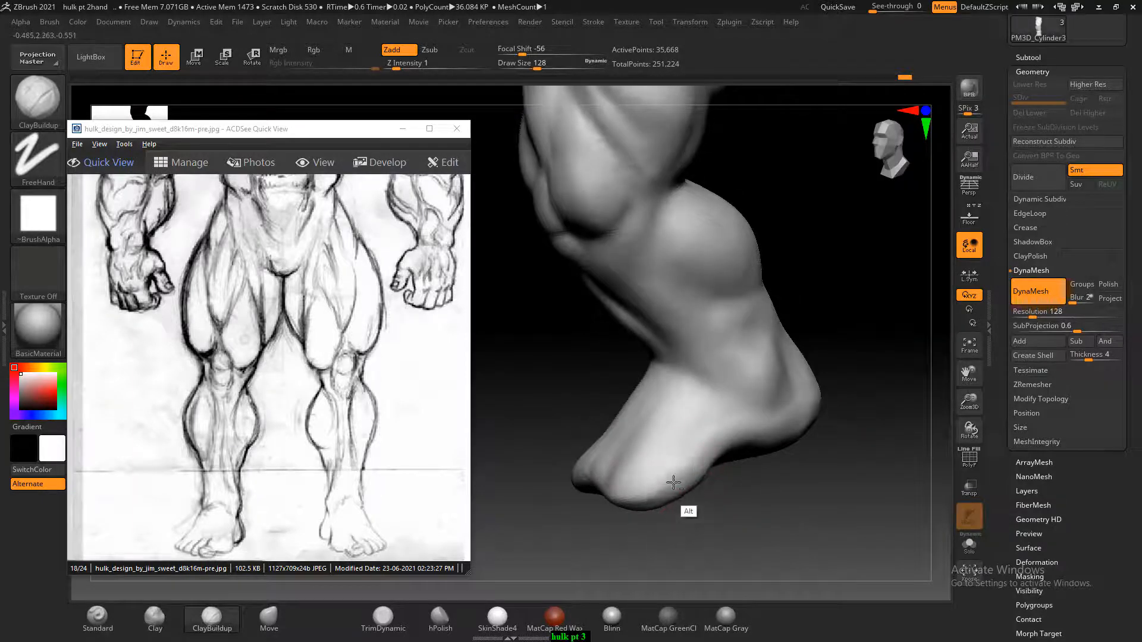
{"action": "key", "text": "shift"}
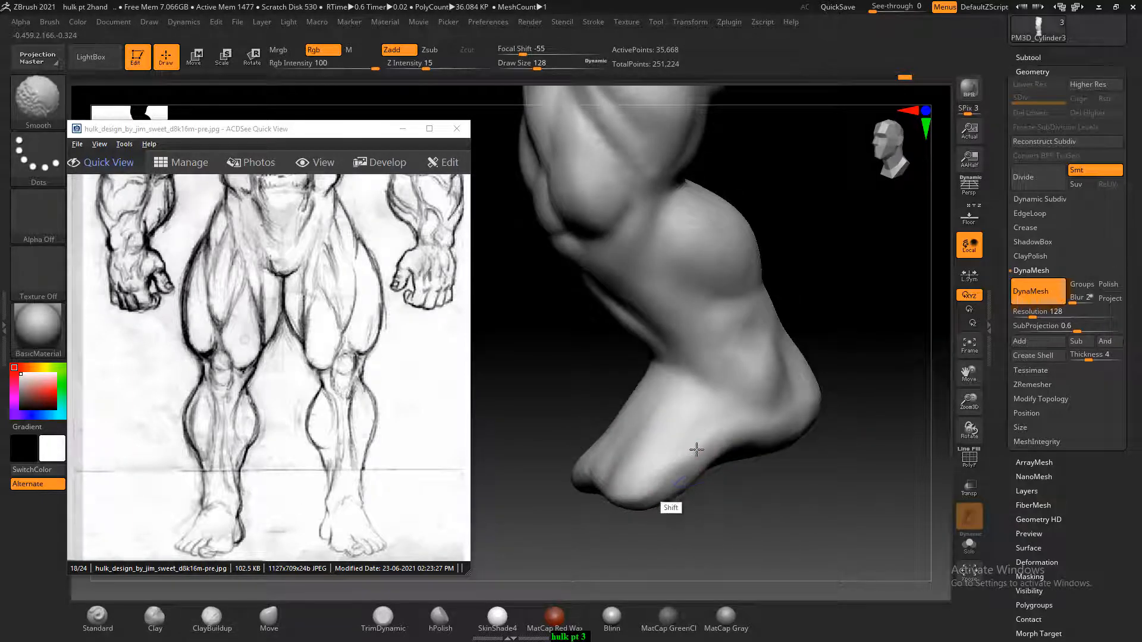
{"action": "mouse_move", "coordinate": [833, 459]}
{"action": "left_mouse_down"}
{"action": "mouse_move", "coordinate": [841, 466]}
{"action": "mouse_move", "coordinate": [827, 486]}
{"action": "mouse_move", "coordinate": [809, 482]}
{"action": "left_mouse_up"}
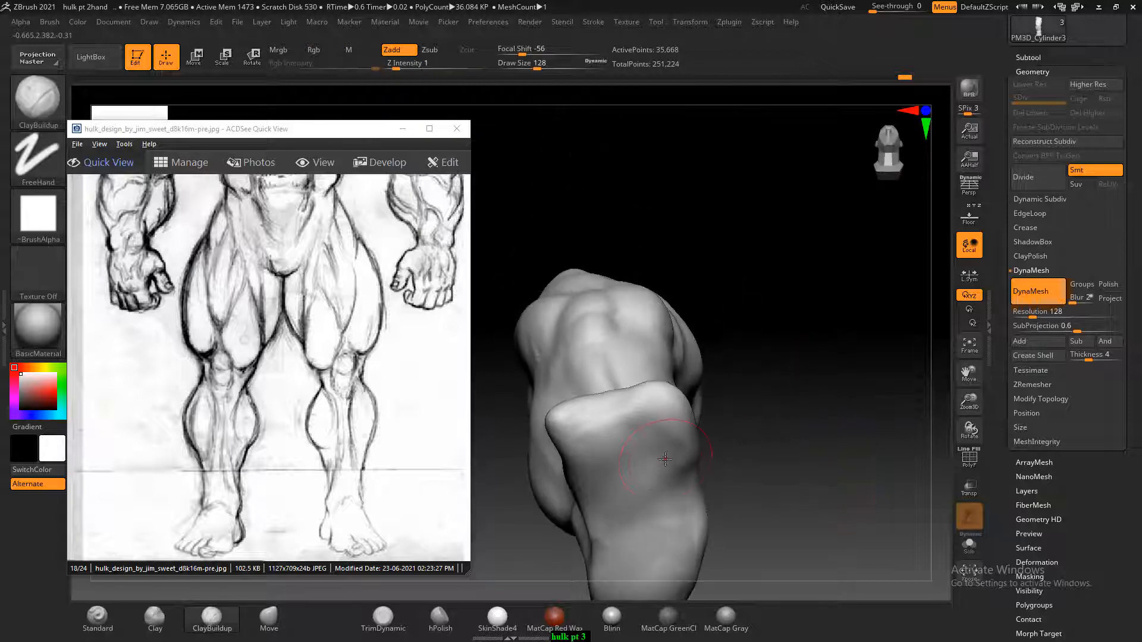
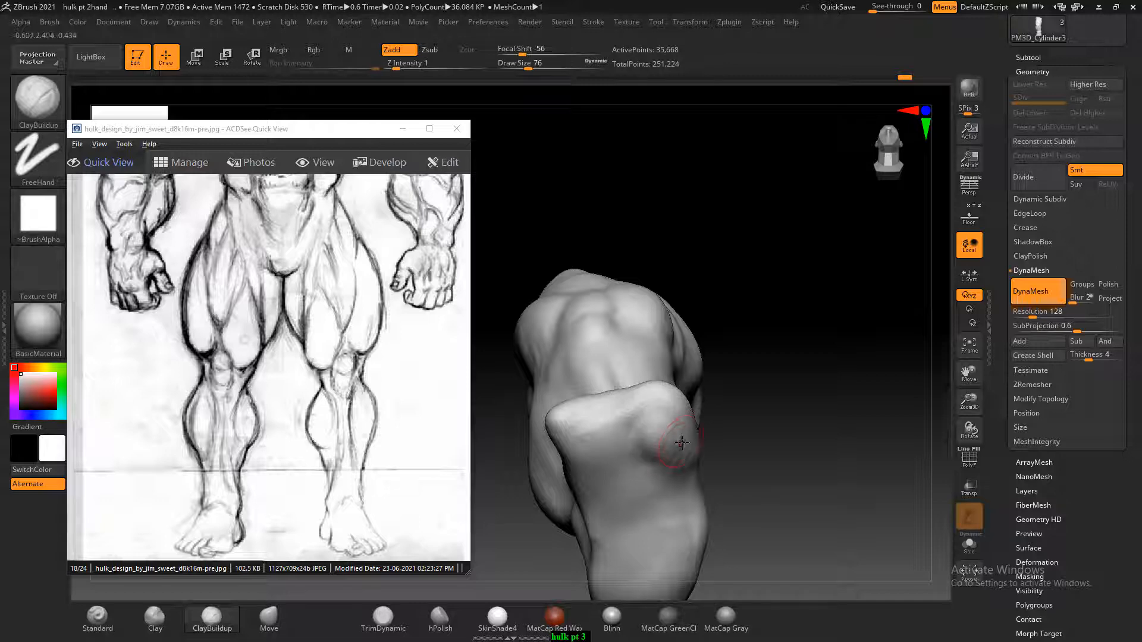
Smooth the side and underside of the forefoot, and decline turning on Sticky Keys
{"action": "mouse_move", "coordinate": [705, 483]}
{"action": "left_mouse_down"}
{"action": "mouse_move", "coordinate": [804, 445]}
{"action": "mouse_move", "coordinate": [704, 484]}
{"action": "mouse_move", "coordinate": [726, 494]}
{"action": "mouse_move", "coordinate": [687, 416]}
{"action": "left_mouse_up"}
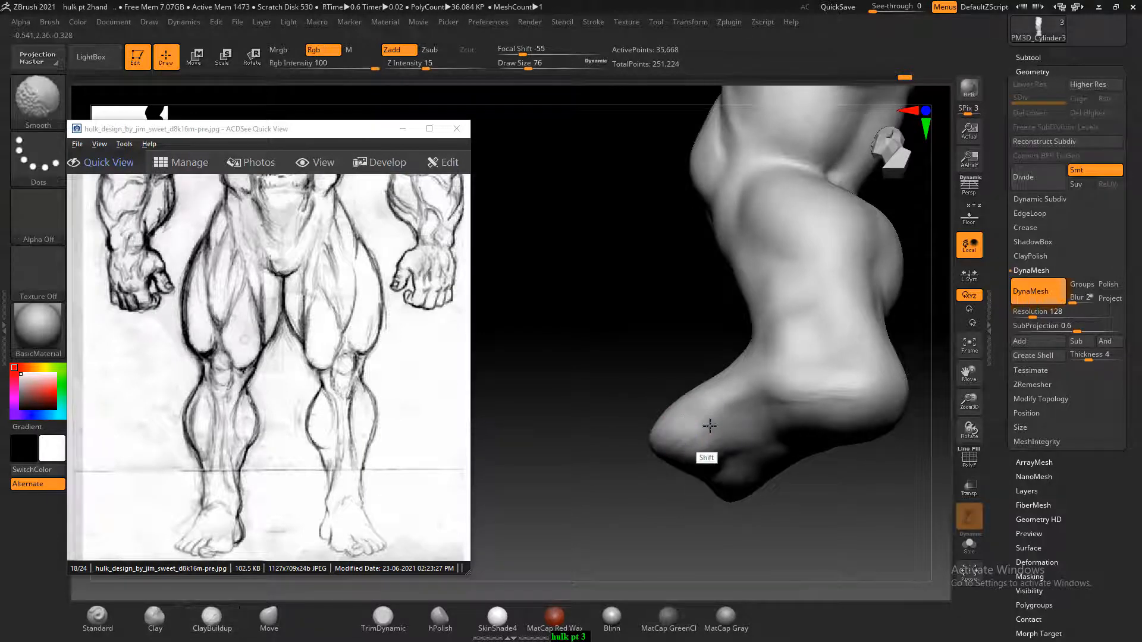
{"action": "mouse_move", "coordinate": [647, 487]}
{"action": "left_mouse_down", "text": "shift"}
{"action": "mouse_move", "coordinate": [630, 519]}
{"action": "mouse_move", "coordinate": [811, 473]}
{"action": "mouse_move", "coordinate": [797, 463]}
{"action": "left_mouse_up", "text": "shift"}
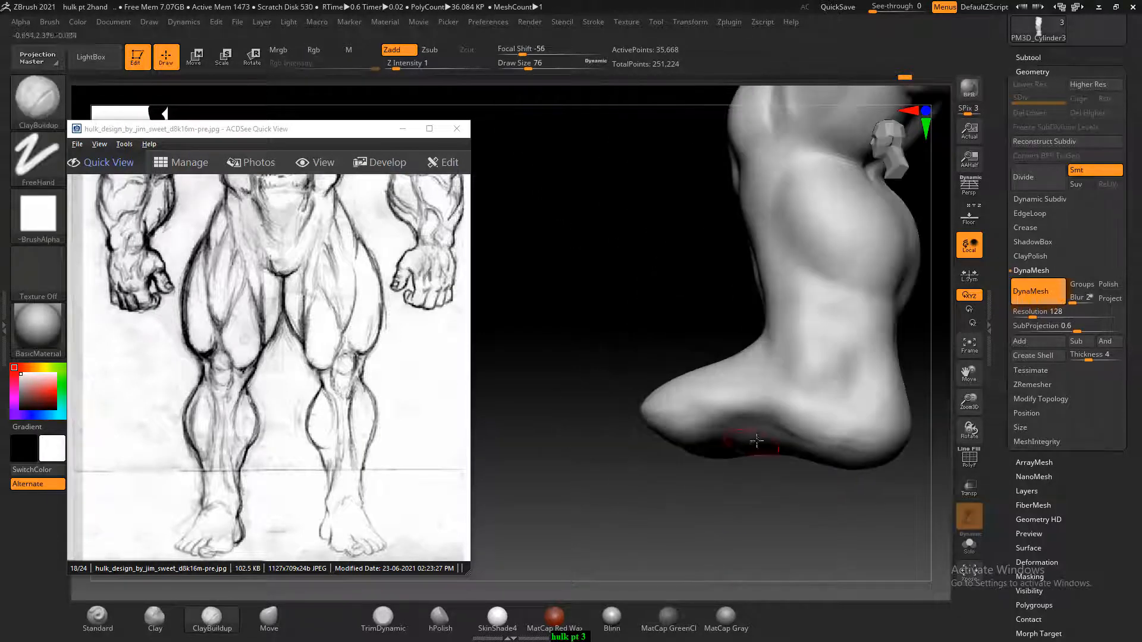
{"action": "key", "text": "shift"}
{"action": "key", "text": "shift"}
{"action": "key", "text": "shift"}
{"action": "key", "text": "shift"}
{"action": "key", "text": "shift"}
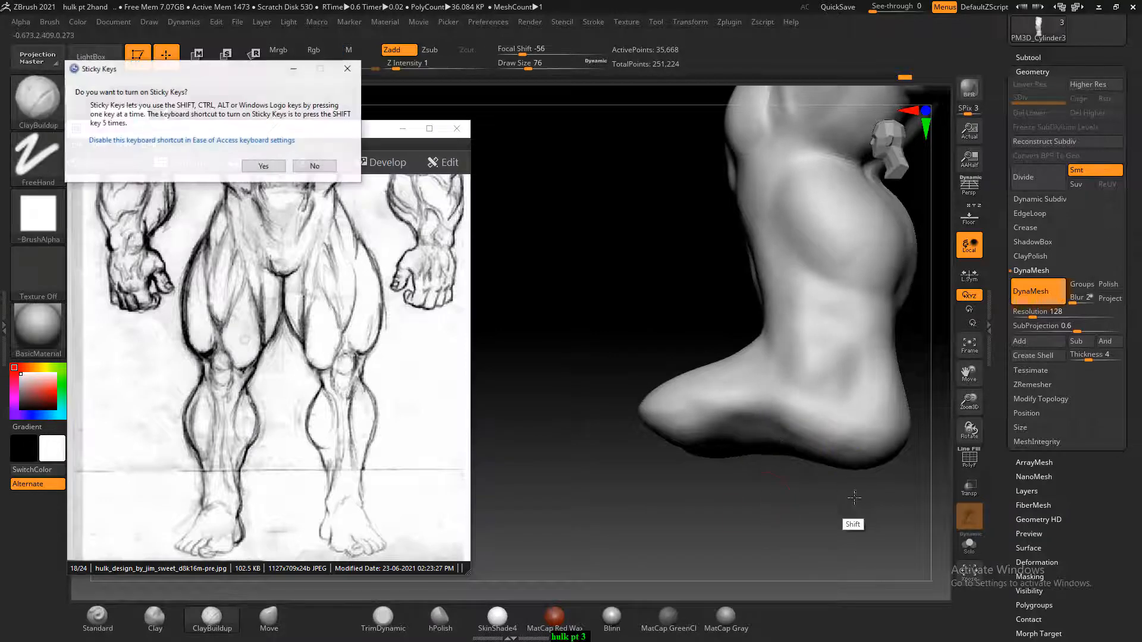
{"action": "left_click", "coordinate": [315, 167]}
Carve grooves along both sides of the tendon area above the kneecap with the Standard brush
{"action": "left_click_drag", "start_coordinate": [594, 476], "coordinate": [865, 489]}
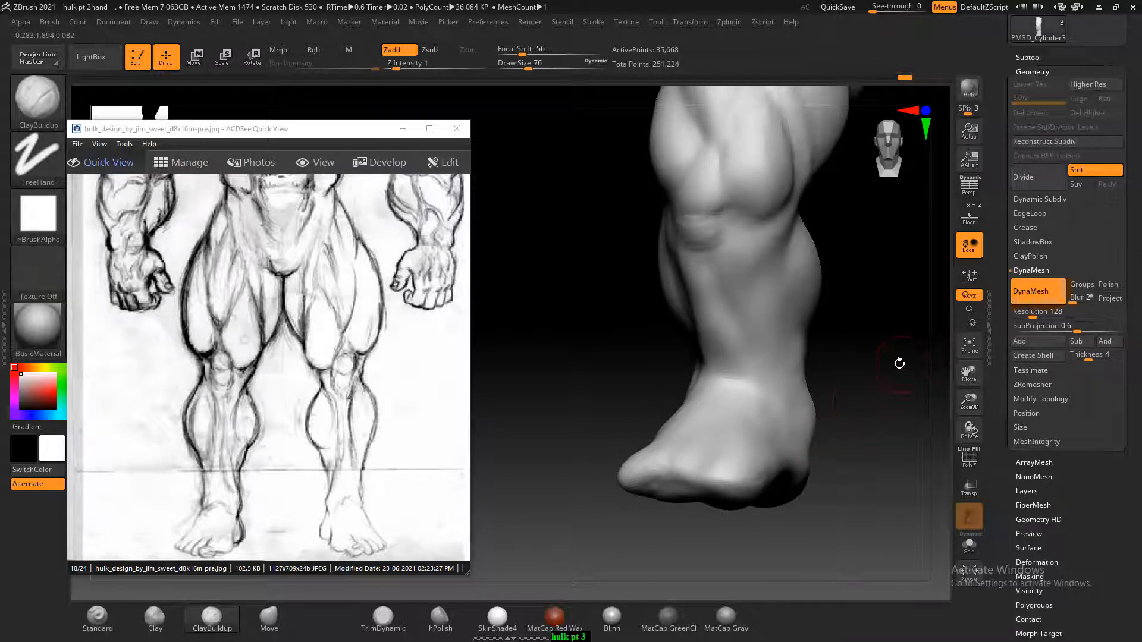
{"action": "left_click_drag", "start_coordinate": [899, 363], "coordinate": [842, 418]}
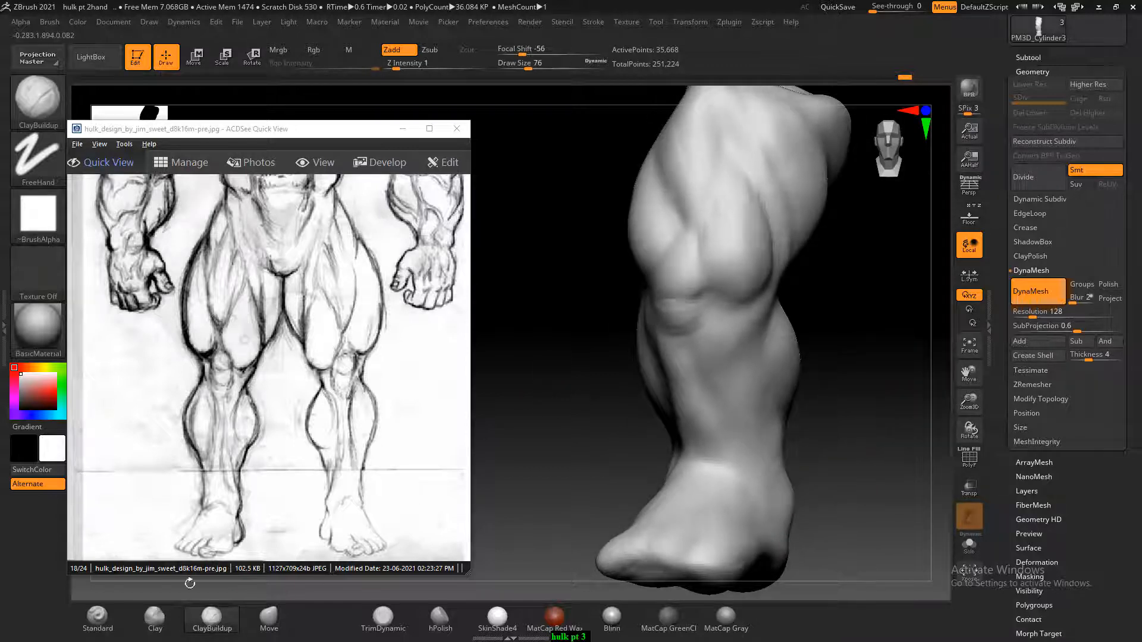
{"action": "left_click", "coordinate": [98, 619]}
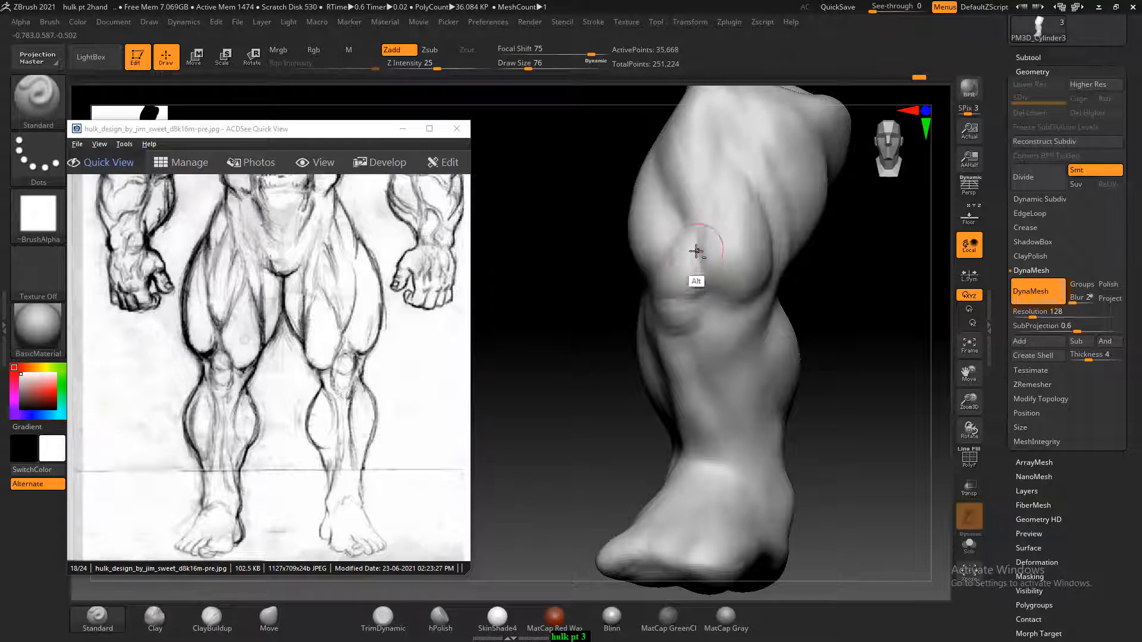
{"action": "mouse_move", "coordinate": [696, 251]}
{"action": "left_mouse_down", "text": "alt"}
{"action": "mouse_move", "coordinate": [703, 269]}
{"action": "mouse_move", "coordinate": [652, 282]}
{"action": "left_mouse_up", "text": "alt"}
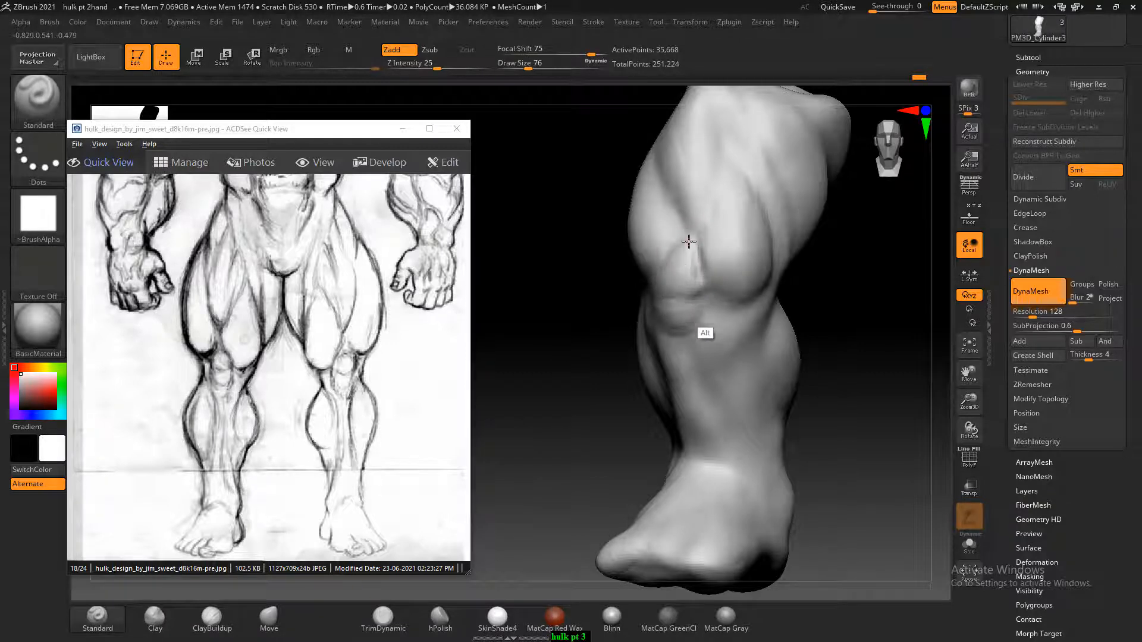
{"action": "left_click_drag", "start_coordinate": [574, 331], "coordinate": [661, 328]}
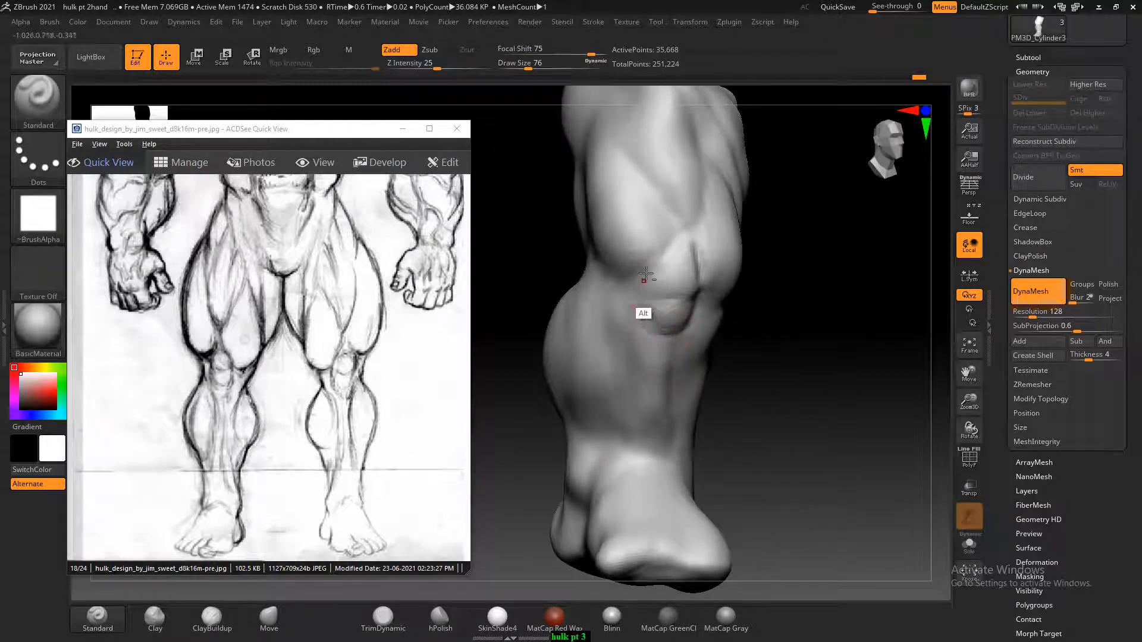
{"action": "left_click_drag", "start_coordinate": [767, 310], "coordinate": [875, 386]}
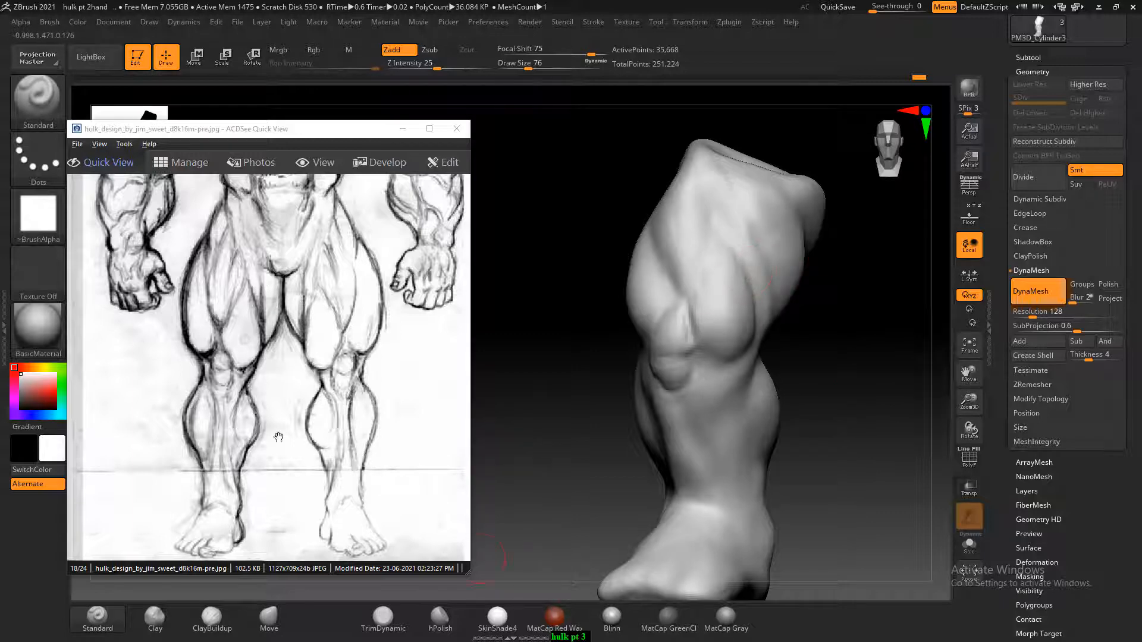
Build up the front thigh muscles above the knee with ClayBuildup and smooth the transitions between them
{"action": "left_click", "coordinate": [211, 619]}
{"action": "left_click_drag", "start_coordinate": [808, 369], "coordinate": [826, 339]}
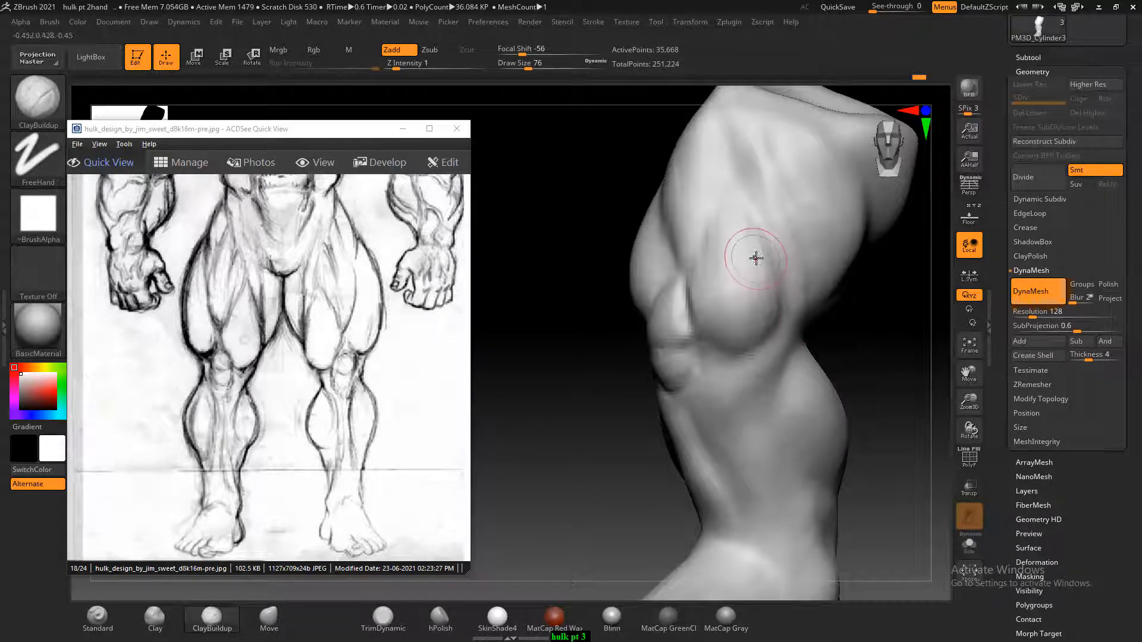
{"action": "left_click_drag", "start_coordinate": [894, 326], "coordinate": [903, 340], "text": "shift"}
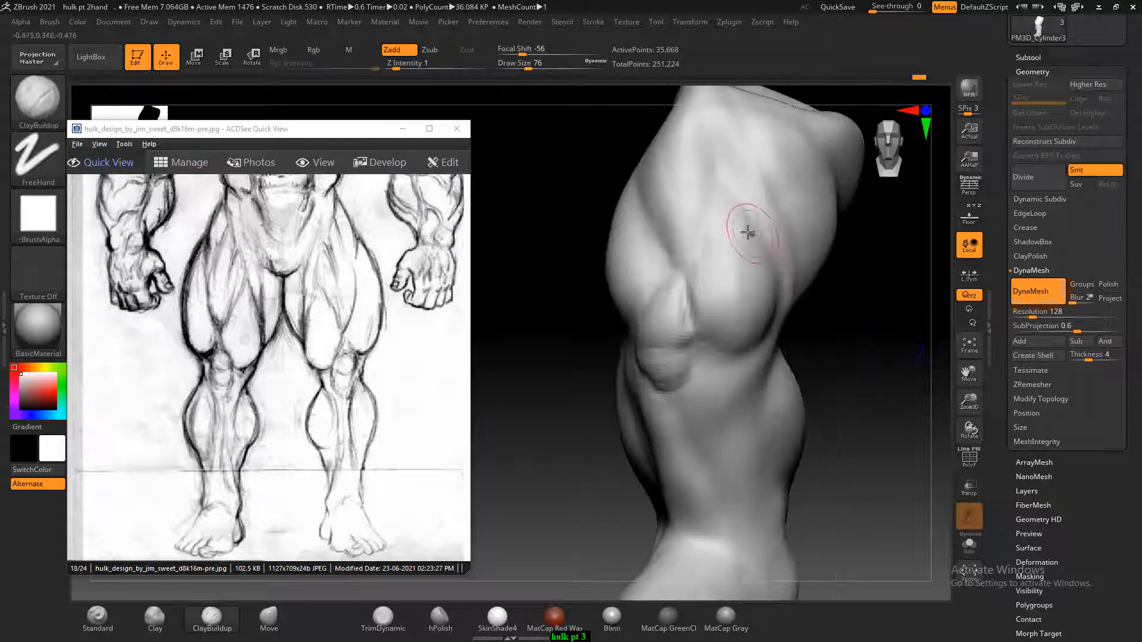
{"action": "key", "text": "shift"}
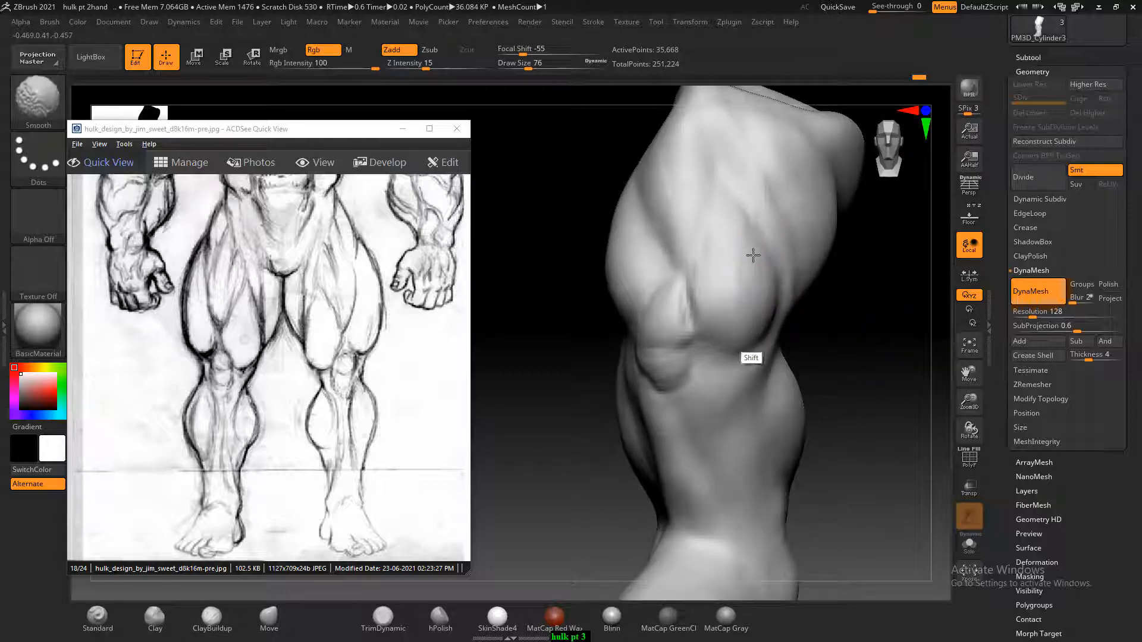
{"action": "left_click_drag", "start_coordinate": [752, 255], "coordinate": [753, 254], "text": "shift"}
{"action": "left_click_drag", "start_coordinate": [898, 373], "coordinate": [909, 362]}
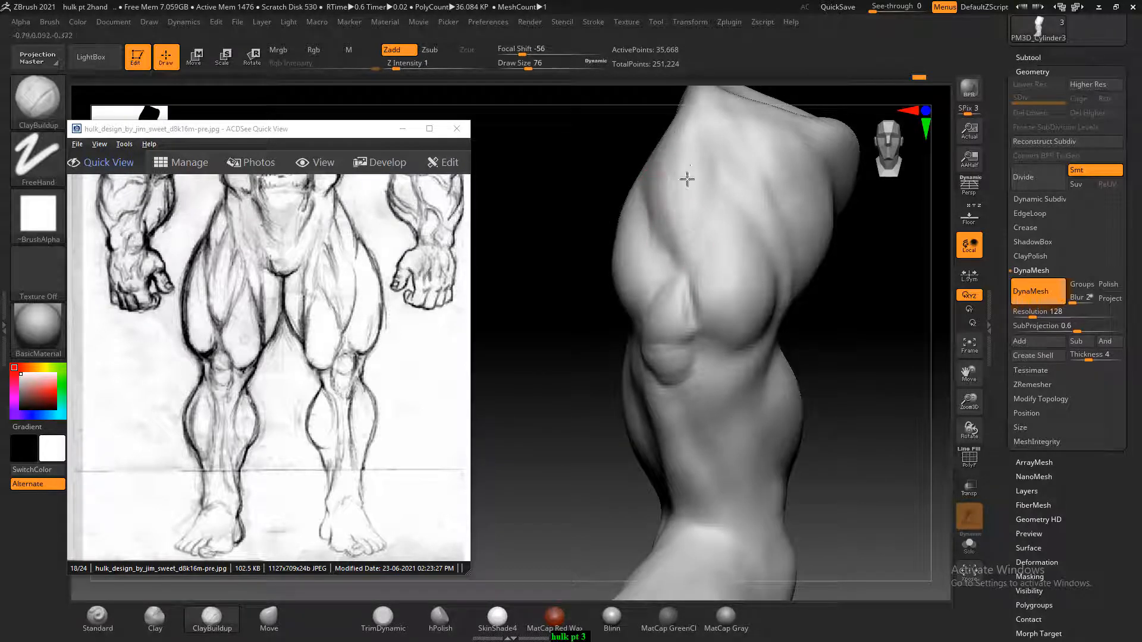
{"action": "mouse_move", "coordinate": [670, 224]}
{"action": "left_mouse_down", "text": "alt"}
{"action": "mouse_move", "coordinate": [678, 145]}
{"action": "mouse_move", "coordinate": [648, 210]}
{"action": "left_mouse_up", "text": "alt"}
Add ClayBuildup volume to the upper thigh from its opposite side and smooth the strokes
{"action": "mouse_move", "coordinate": [815, 311]}
{"action": "left_mouse_down"}
{"action": "mouse_move", "coordinate": [892, 361]}
{"action": "mouse_move", "coordinate": [847, 429]}
{"action": "left_mouse_up"}
{"action": "left_click_drag", "start_coordinate": [844, 355], "coordinate": [847, 364], "text": "alt"}
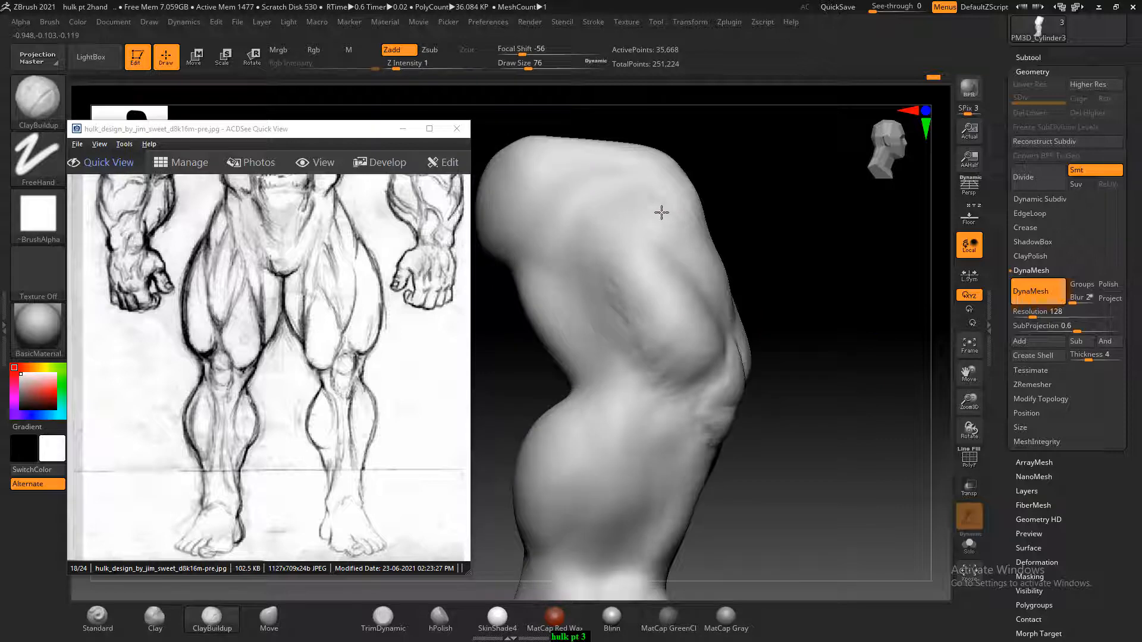
{"action": "left_click_drag", "start_coordinate": [804, 192], "coordinate": [729, 196]}
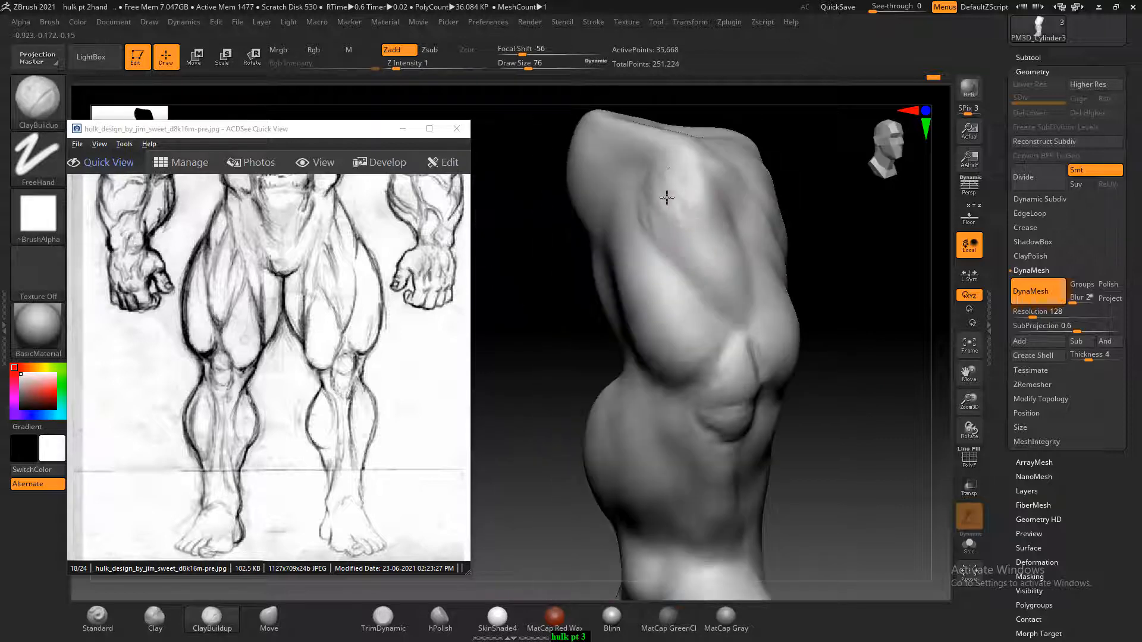
{"action": "key", "text": "shift"}
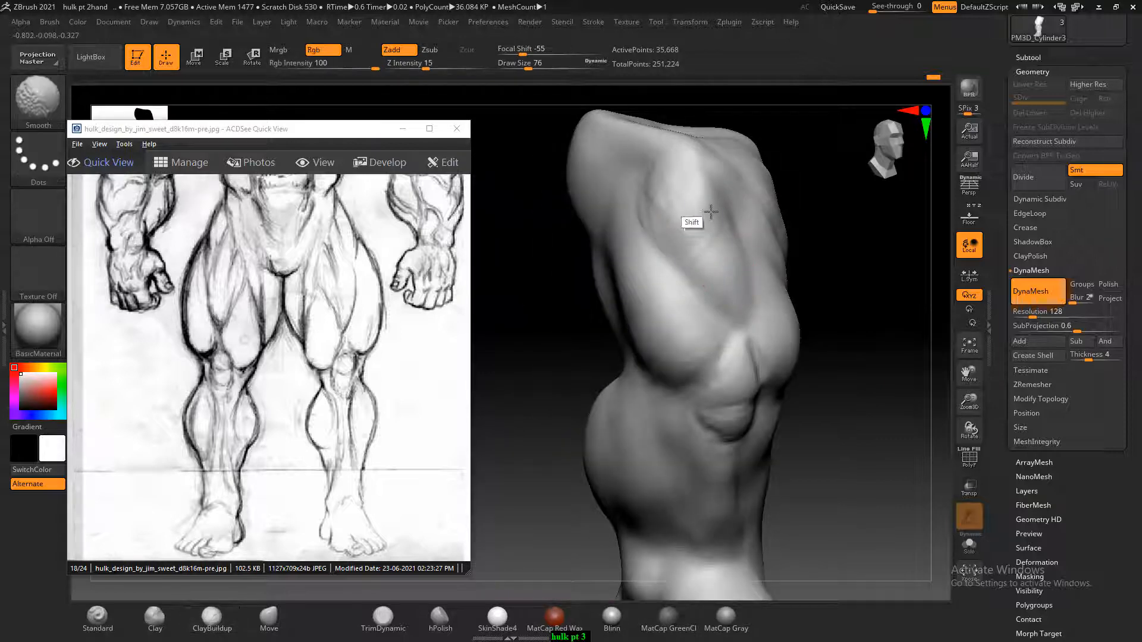
{"action": "mouse_move", "coordinate": [835, 297]}
{"action": "left_mouse_down", "text": "shift"}
{"action": "mouse_move", "coordinate": [884, 323]}
{"action": "mouse_move", "coordinate": [894, 358]}
{"action": "mouse_move", "coordinate": [884, 393]}
{"action": "left_mouse_up", "text": "shift"}
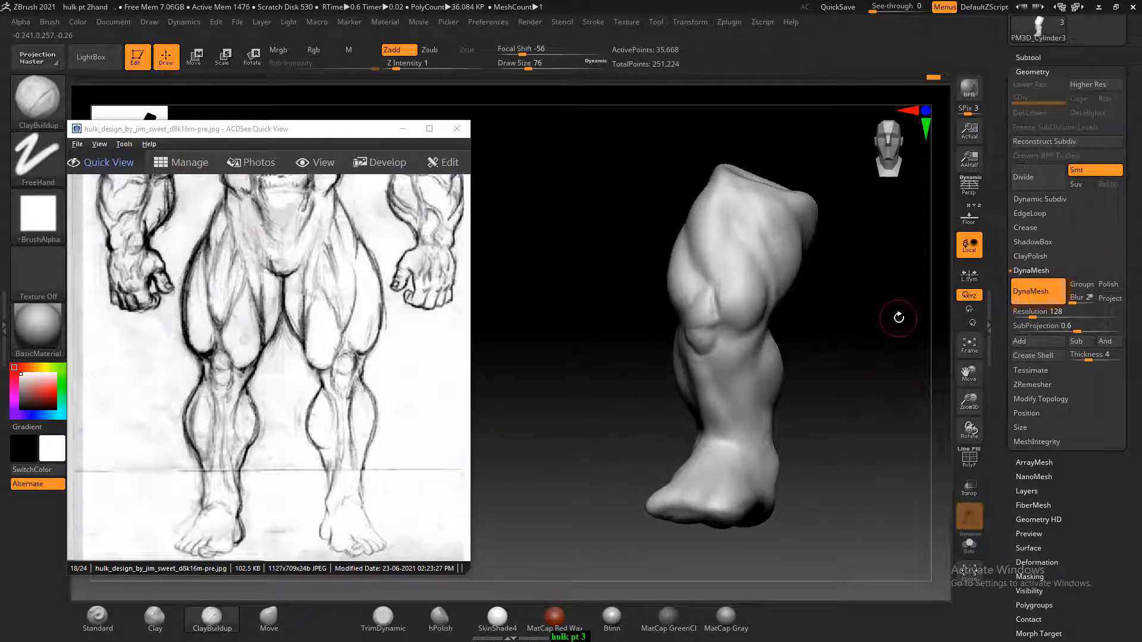
Bring up side hulk.jpg in the ACDSee reference window and enlarge it to study the leg
{"action": "scroll", "coordinate": [363, 387], "scroll_direction": "down", "scroll_amount": 3}
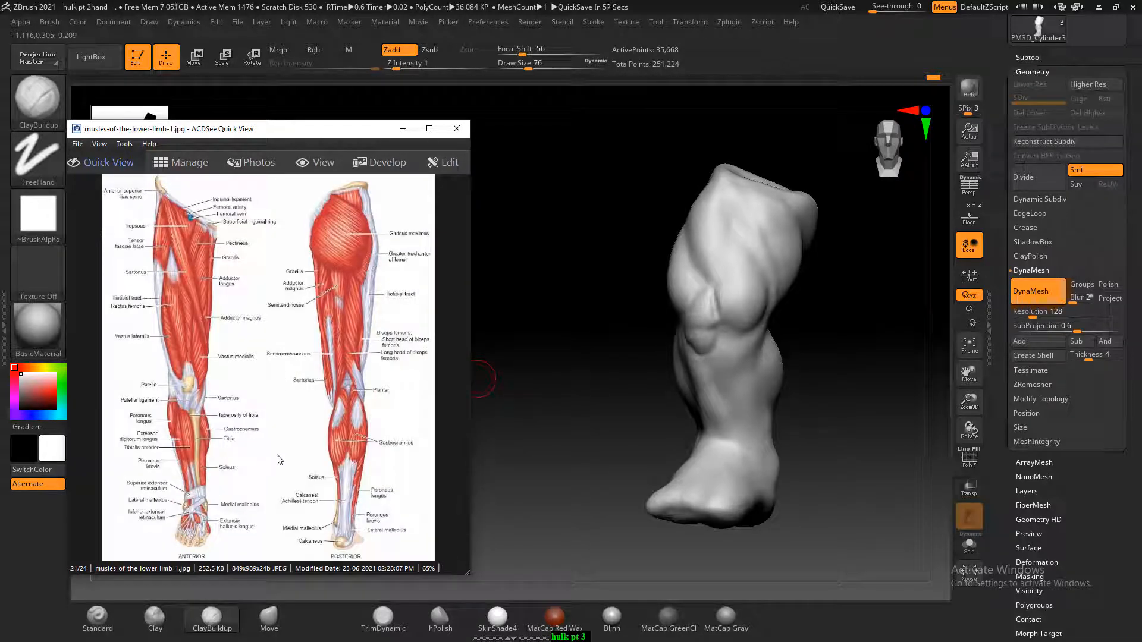
{"action": "scroll", "coordinate": [271, 463], "scroll_direction": "down", "scroll_amount": 1}
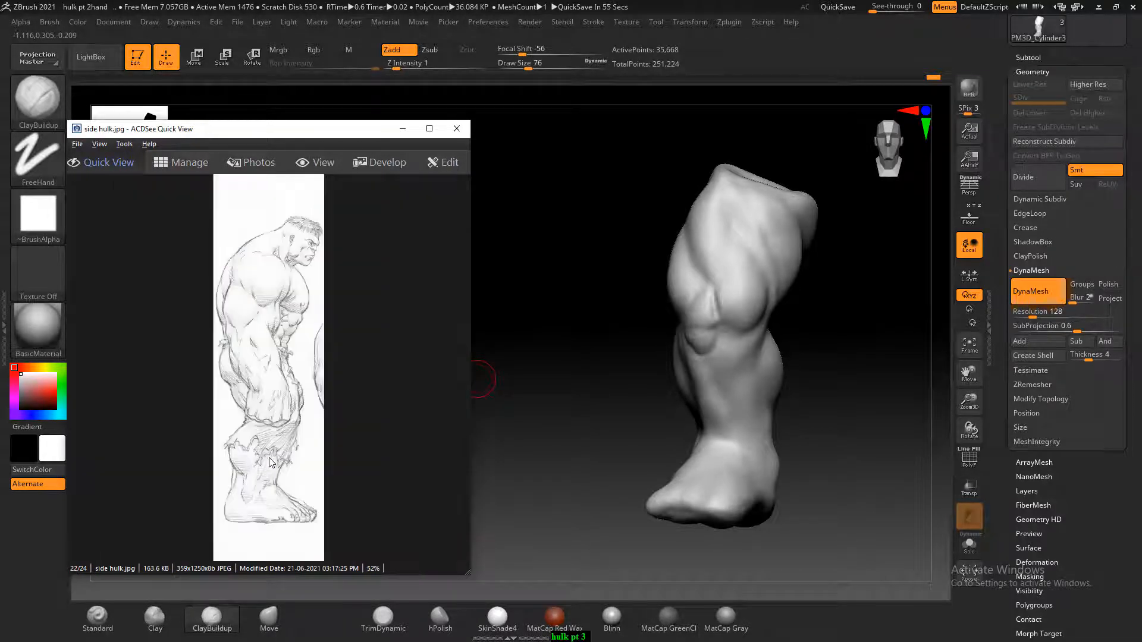
{"action": "scroll", "coordinate": [266, 487], "scroll_direction": "up", "scroll_amount": 4, "text": "ctrl"}
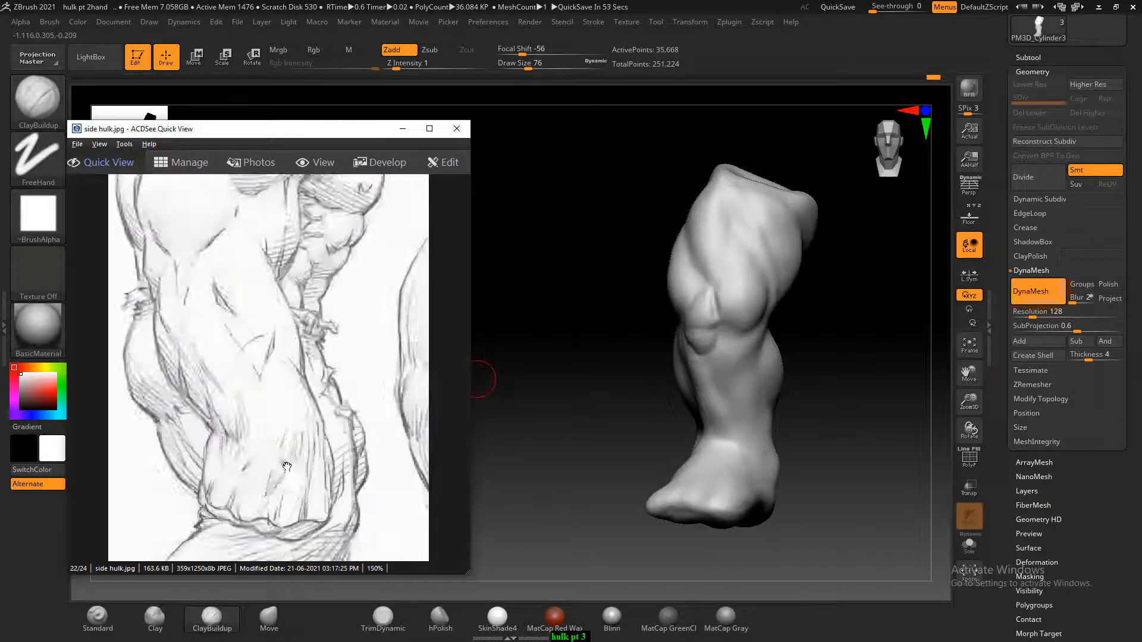
Sculpt the protruding ankle bone and the form rising from it into the shin with ClayBuildup, smoothing the strokes
{"action": "mouse_move", "coordinate": [608, 449]}
{"action": "left_mouse_down"}
{"action": "mouse_move", "coordinate": [795, 452]}
{"action": "mouse_move", "coordinate": [824, 436]}
{"action": "mouse_move", "coordinate": [859, 378]}
{"action": "mouse_move", "coordinate": [741, 302]}
{"action": "left_mouse_up"}
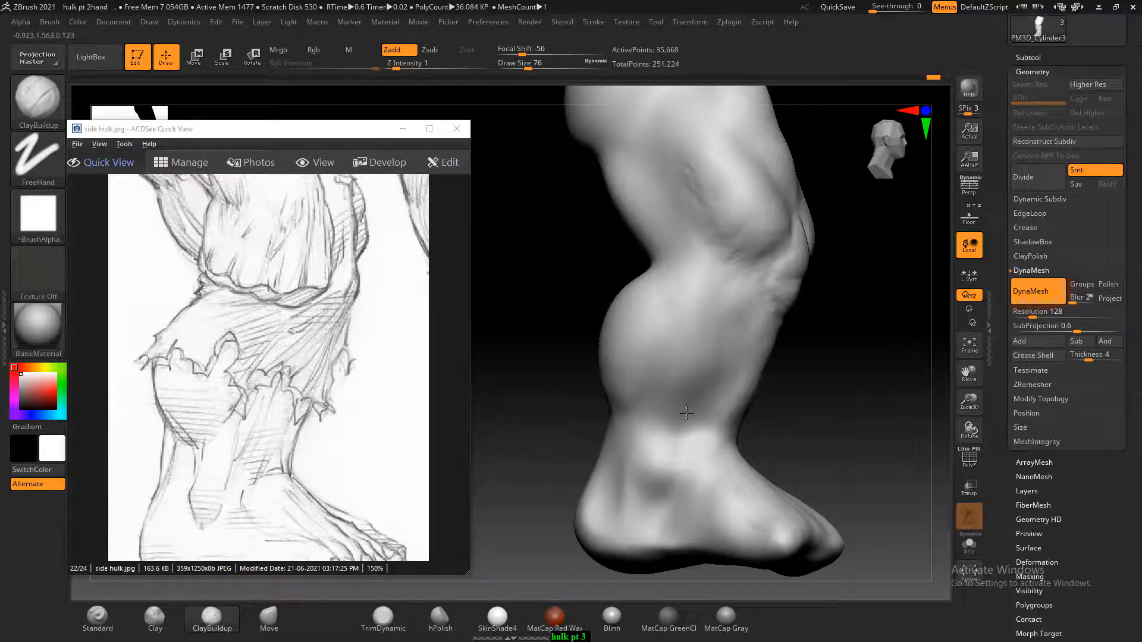
{"action": "left_click_drag", "start_coordinate": [677, 427], "coordinate": [677, 418]}
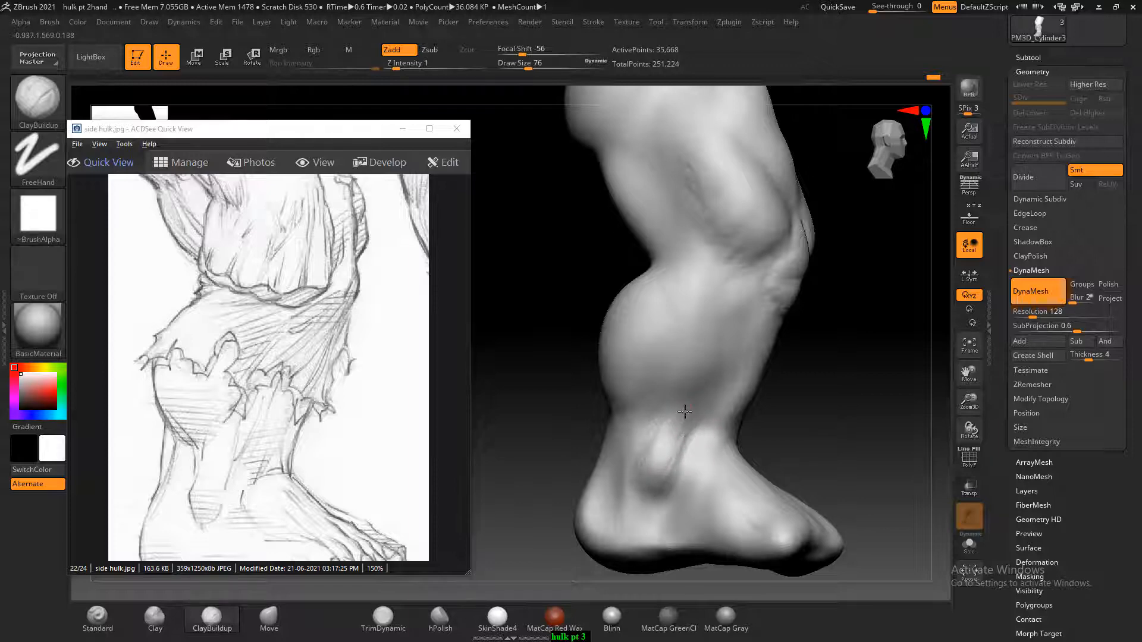
{"action": "mouse_move", "coordinate": [684, 418]}
{"action": "left_mouse_down"}
{"action": "mouse_move", "coordinate": [658, 466]}
{"action": "mouse_move", "coordinate": [788, 403]}
{"action": "left_mouse_up"}
{"action": "left_click_drag", "start_coordinate": [719, 382], "coordinate": [692, 434]}
{"action": "left_click_drag", "start_coordinate": [797, 357], "coordinate": [727, 386]}
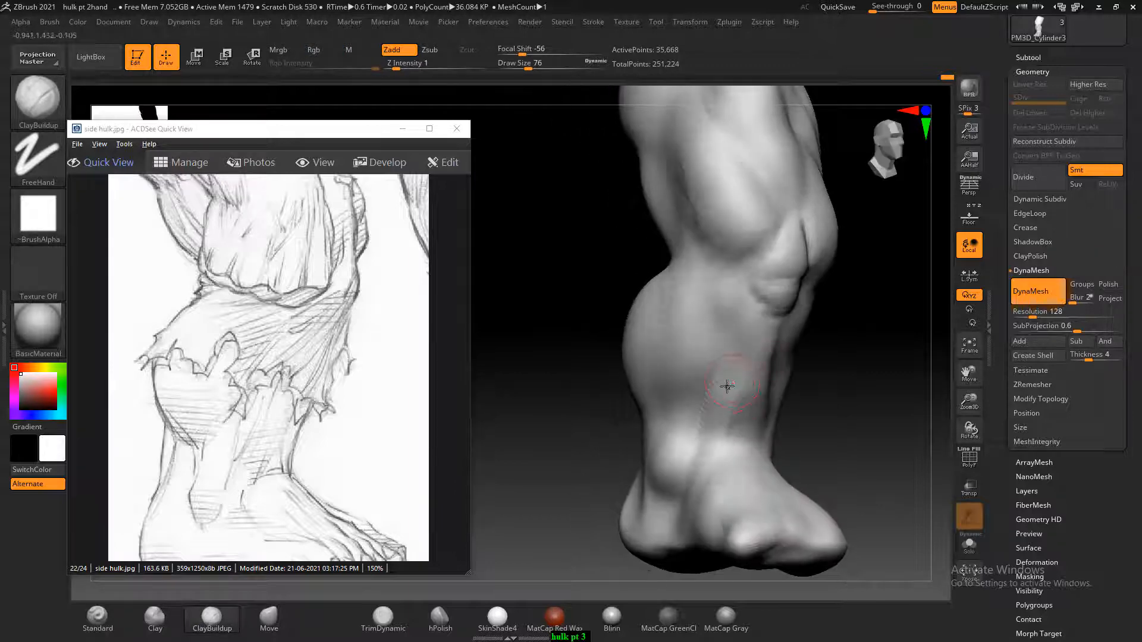
{"action": "key", "text": "shift"}
{"action": "key", "text": "shift"}
Carve below and behind the ankle bone and refine the side of the heel, following the foot in the side sketch
{"action": "mouse_move", "coordinate": [800, 425]}
{"action": "left_mouse_down"}
{"action": "mouse_move", "coordinate": [859, 431]}
{"action": "mouse_move", "coordinate": [820, 435]}
{"action": "mouse_move", "coordinate": [839, 424]}
{"action": "left_mouse_up"}
{"action": "key", "text": "alt"}
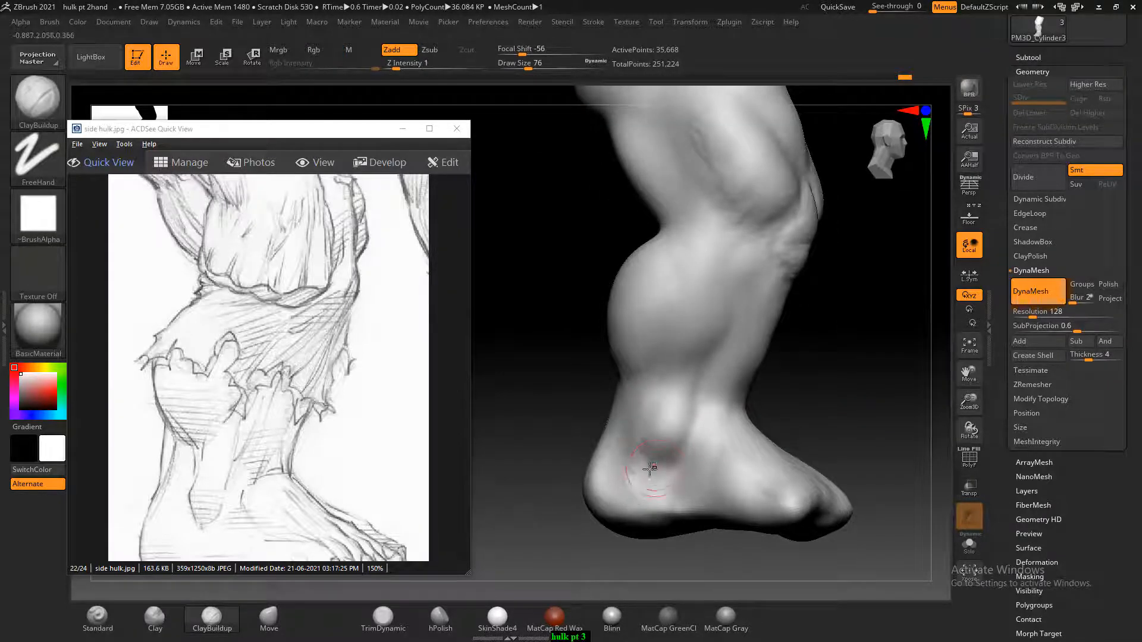
{"action": "key", "text": "shift"}
{"action": "left_click_drag", "start_coordinate": [641, 451], "coordinate": [652, 484], "text": "shift"}
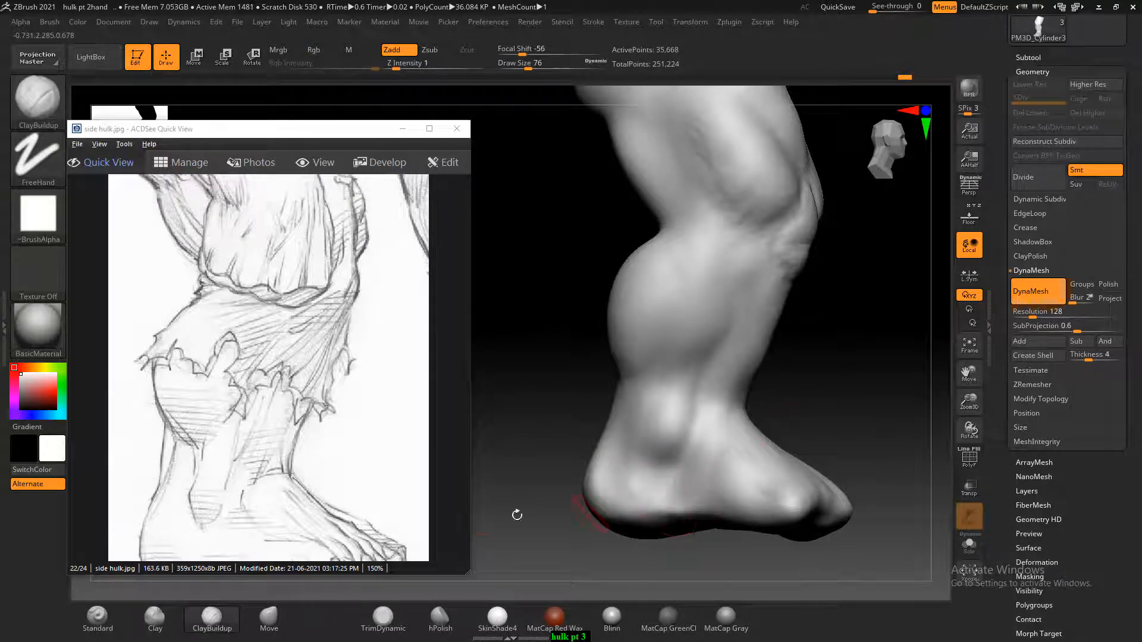
{"action": "left_click_drag", "start_coordinate": [303, 472], "coordinate": [299, 460]}
{"action": "left_click_drag", "start_coordinate": [791, 388], "coordinate": [898, 358]}
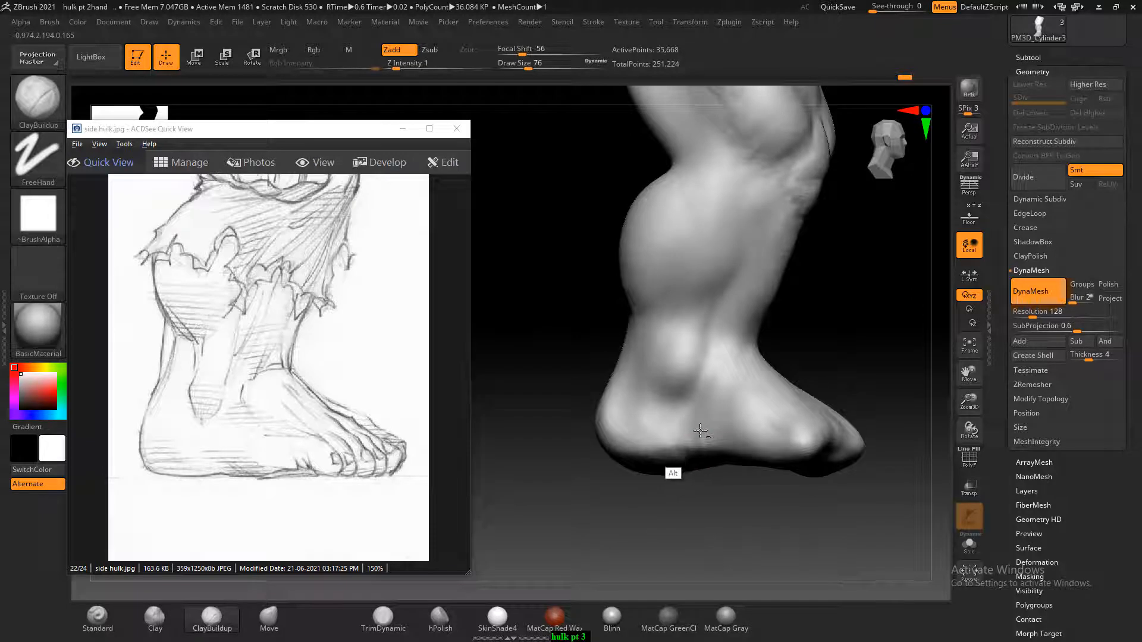
{"action": "key", "text": "shift"}
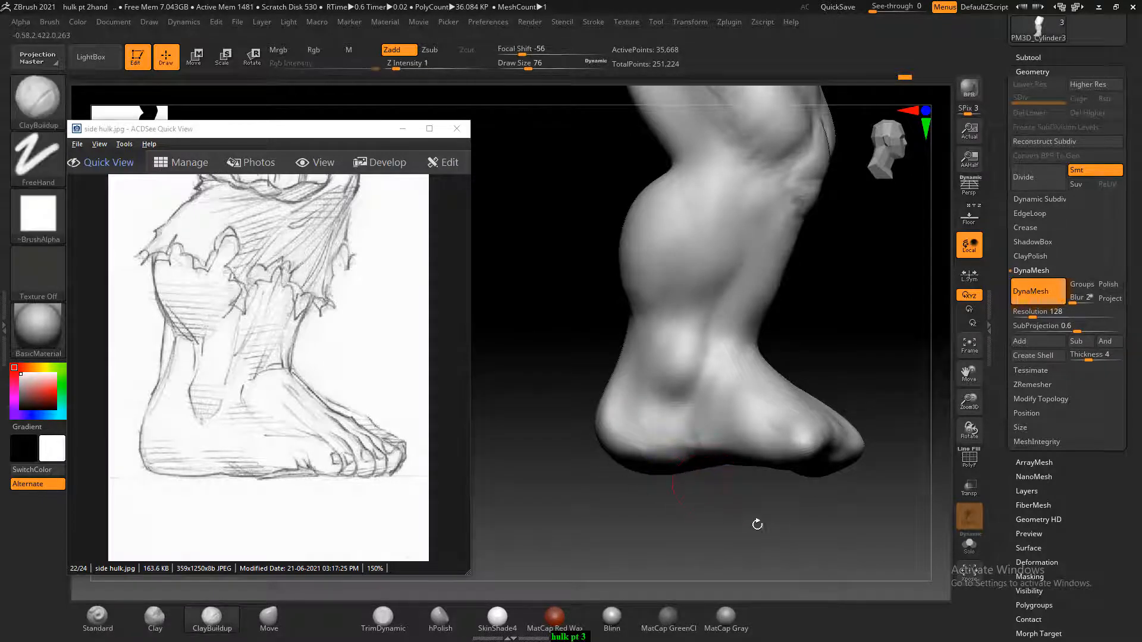
Shape the side of the heel and midfoot with ClayBuildup at draw size 96 and smooth it from below
{"action": "left_click_drag", "start_coordinate": [754, 523], "coordinate": [689, 480]}
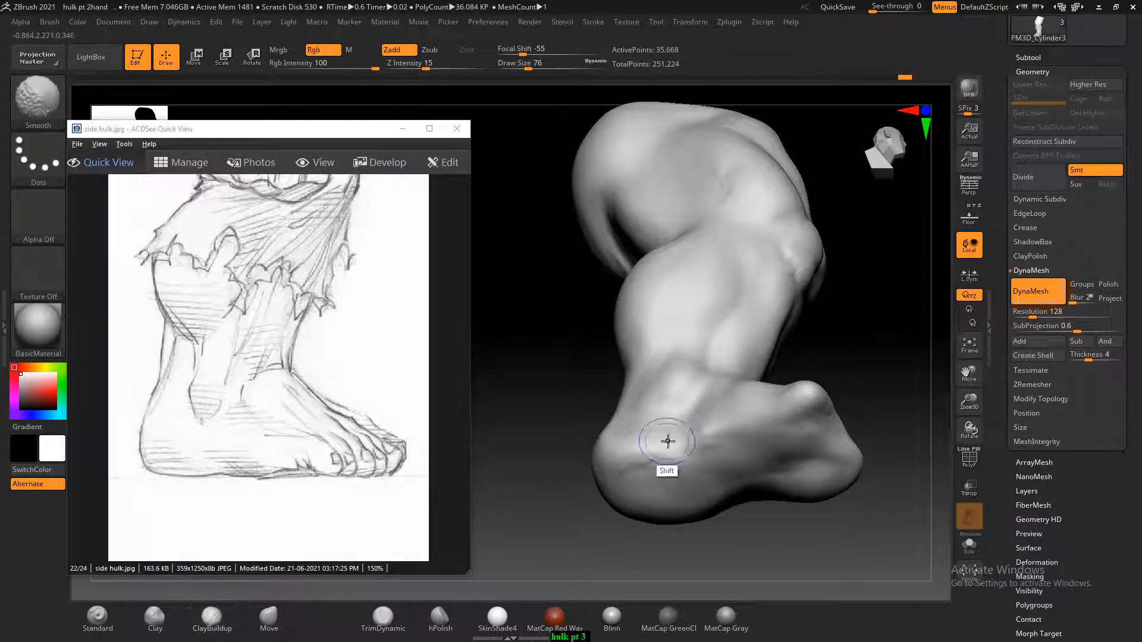
{"action": "mouse_move", "coordinate": [667, 441]}
{"action": "left_mouse_down", "text": "shift"}
{"action": "mouse_move", "coordinate": [719, 431]}
{"action": "mouse_move", "coordinate": [683, 434]}
{"action": "mouse_move", "coordinate": [725, 414]}
{"action": "left_mouse_up", "text": "shift"}
{"action": "left_click_drag", "start_coordinate": [846, 341], "coordinate": [871, 264]}
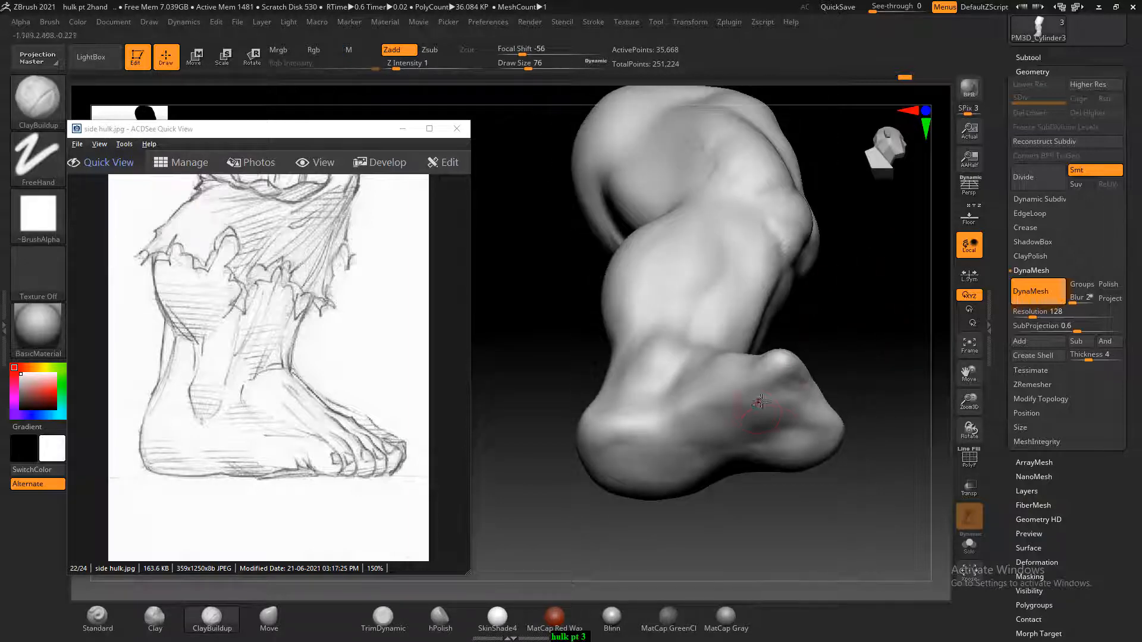
{"action": "left_click_drag", "start_coordinate": [769, 424], "coordinate": [742, 426]}
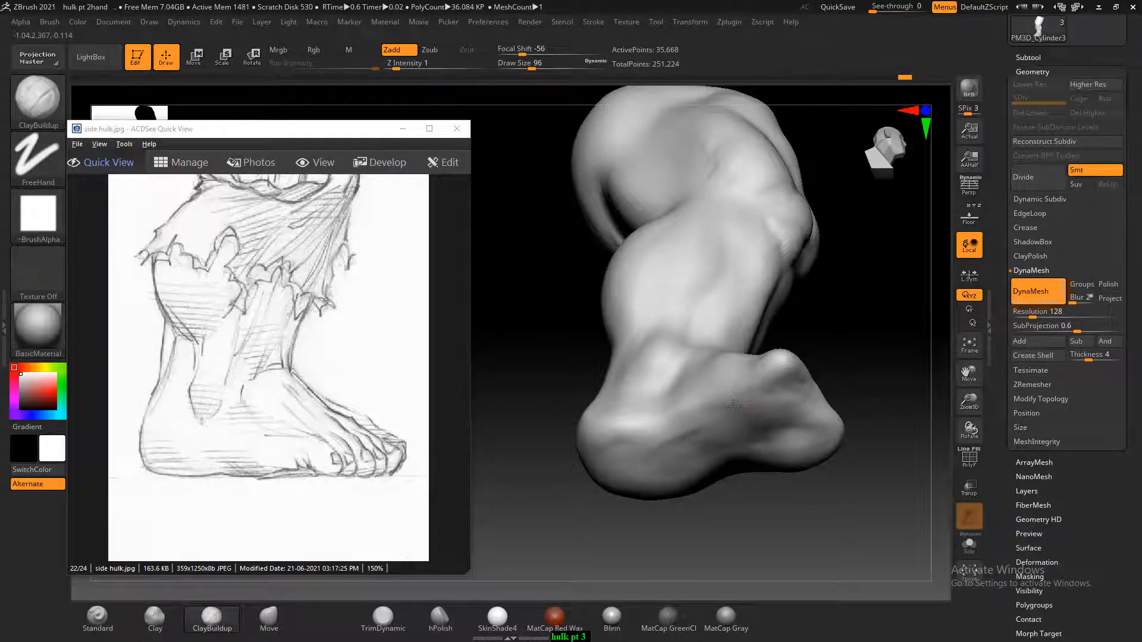
{"action": "key", "text": "shift"}
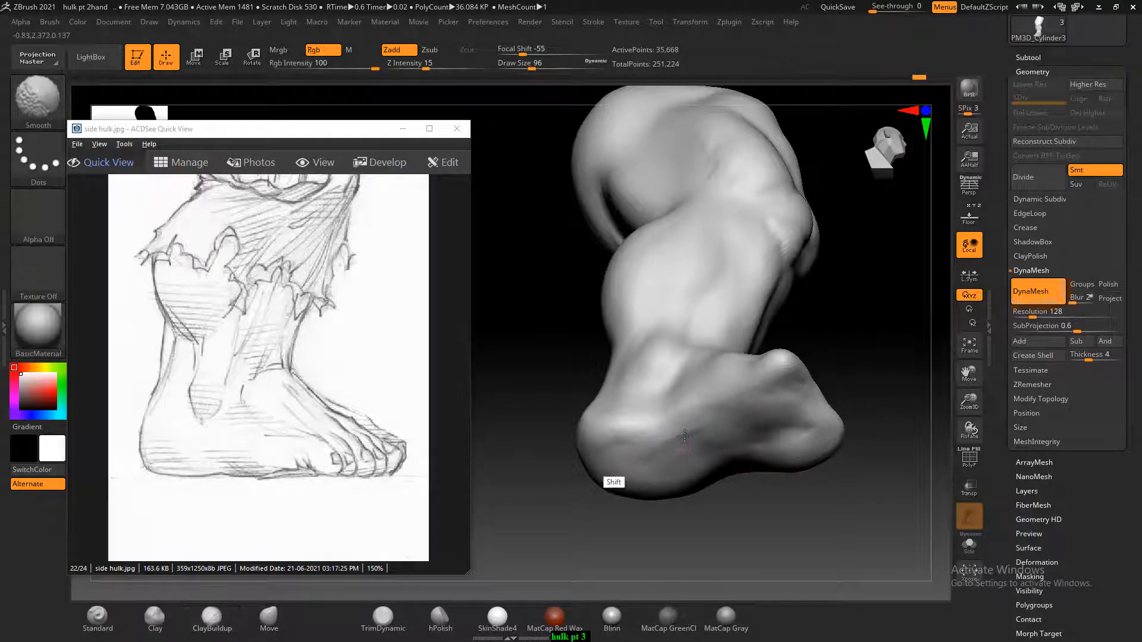
Reshape the front edge of the foot with the Move brush at draw size 116 and display the floor reference sketch
{"action": "mouse_move", "coordinate": [850, 247]}
{"action": "left_mouse_down"}
{"action": "mouse_move", "coordinate": [854, 379]}
{"action": "mouse_move", "coordinate": [882, 339]}
{"action": "mouse_move", "coordinate": [901, 351]}
{"action": "left_mouse_up"}
{"action": "left_click_drag", "start_coordinate": [820, 416], "coordinate": [870, 534]}
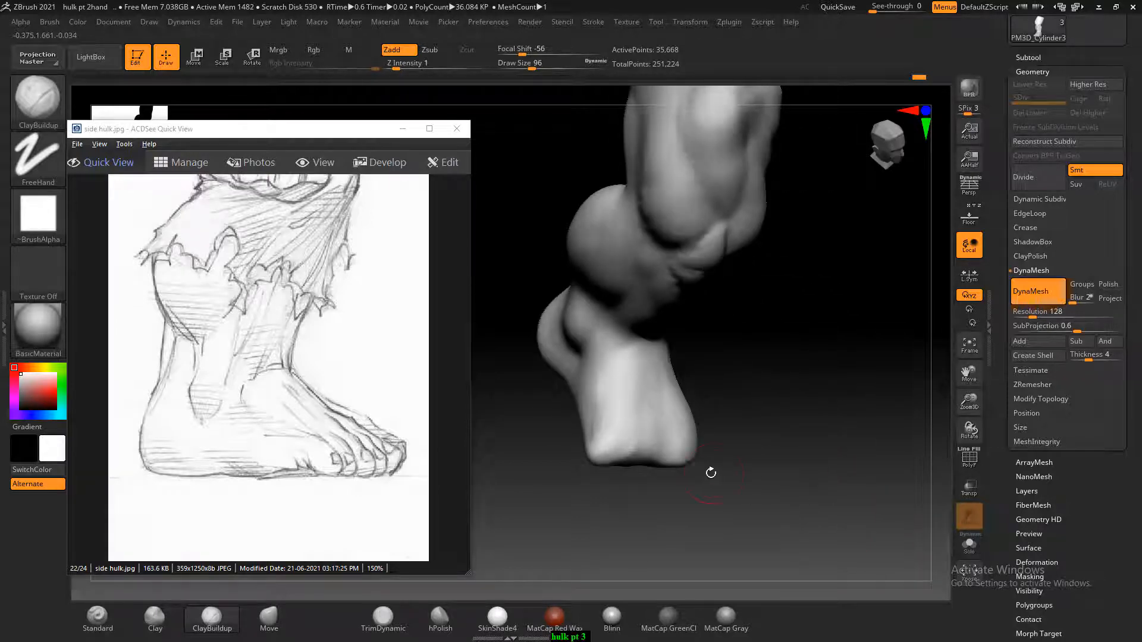
{"action": "left_click", "coordinate": [277, 616]}
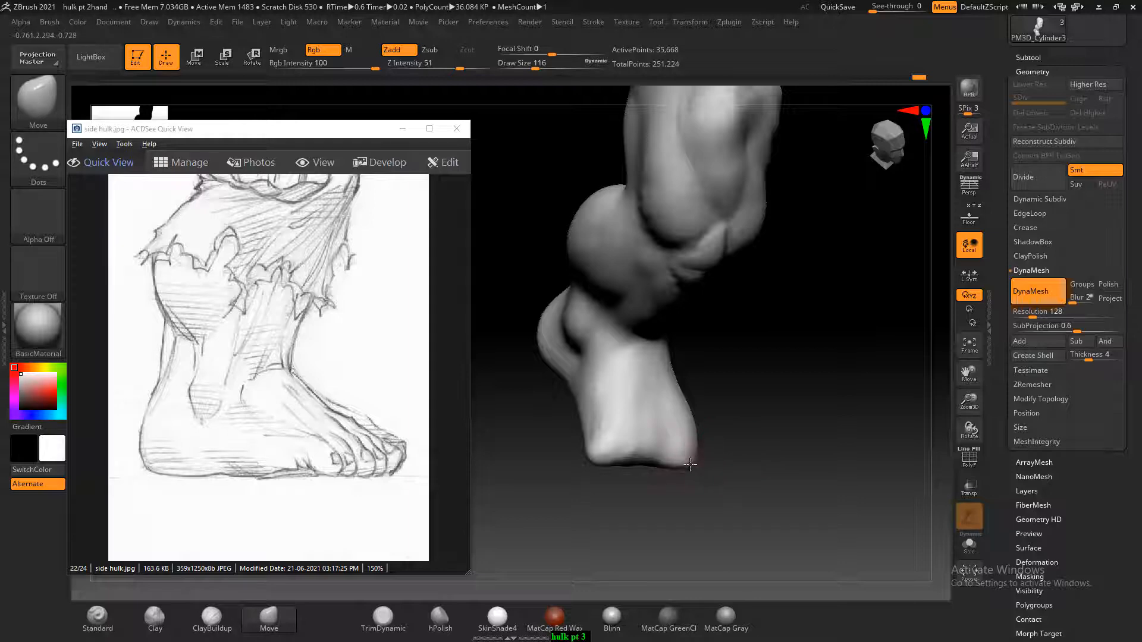
{"action": "mouse_move", "coordinate": [742, 449]}
{"action": "left_mouse_down"}
{"action": "mouse_move", "coordinate": [774, 469]}
{"action": "mouse_move", "coordinate": [812, 381]}
{"action": "mouse_move", "coordinate": [810, 323]}
{"action": "mouse_move", "coordinate": [694, 405]}
{"action": "left_mouse_up"}
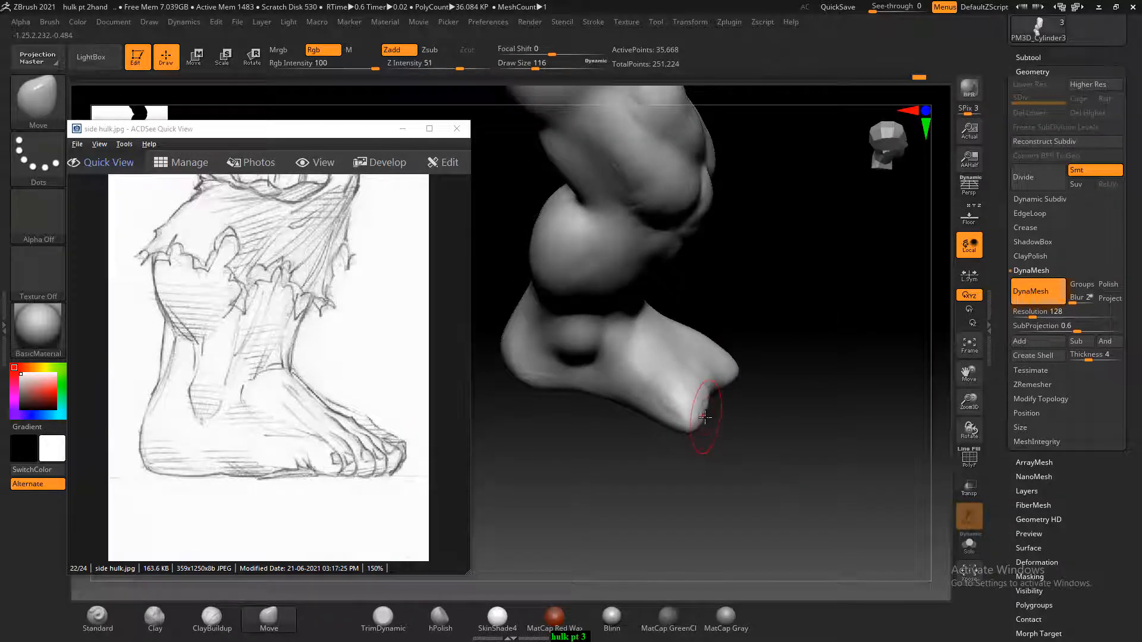
{"action": "mouse_move", "coordinate": [785, 429]}
{"action": "left_mouse_down"}
{"action": "mouse_move", "coordinate": [785, 459]}
{"action": "mouse_move", "coordinate": [828, 425]}
{"action": "mouse_move", "coordinate": [916, 401]}
{"action": "mouse_move", "coordinate": [819, 441]}
{"action": "left_mouse_up"}
{"action": "left_click", "coordinate": [969, 218]}
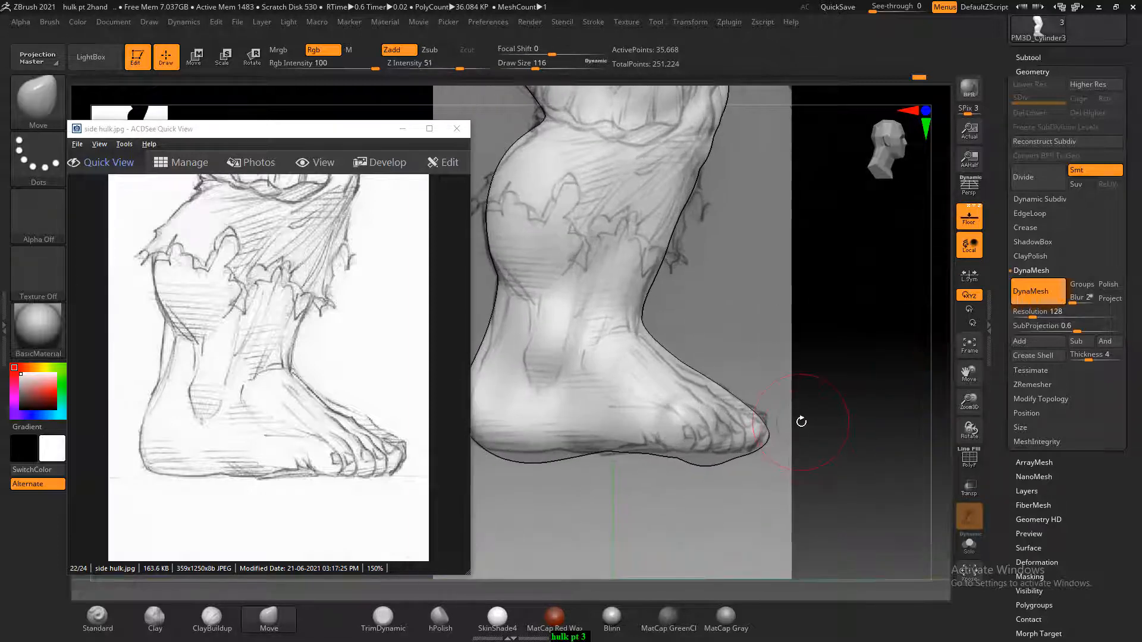
Reshape the toe end and sole of the foot with the Move brush at draw size 176, following the side sketch's outline
{"action": "key", "text": "bracketright"}
{"action": "key", "text": "bracketright"}
{"action": "left_click_drag", "start_coordinate": [754, 411], "coordinate": [744, 403]}
{"action": "left_click_drag", "start_coordinate": [691, 440], "coordinate": [693, 456]}
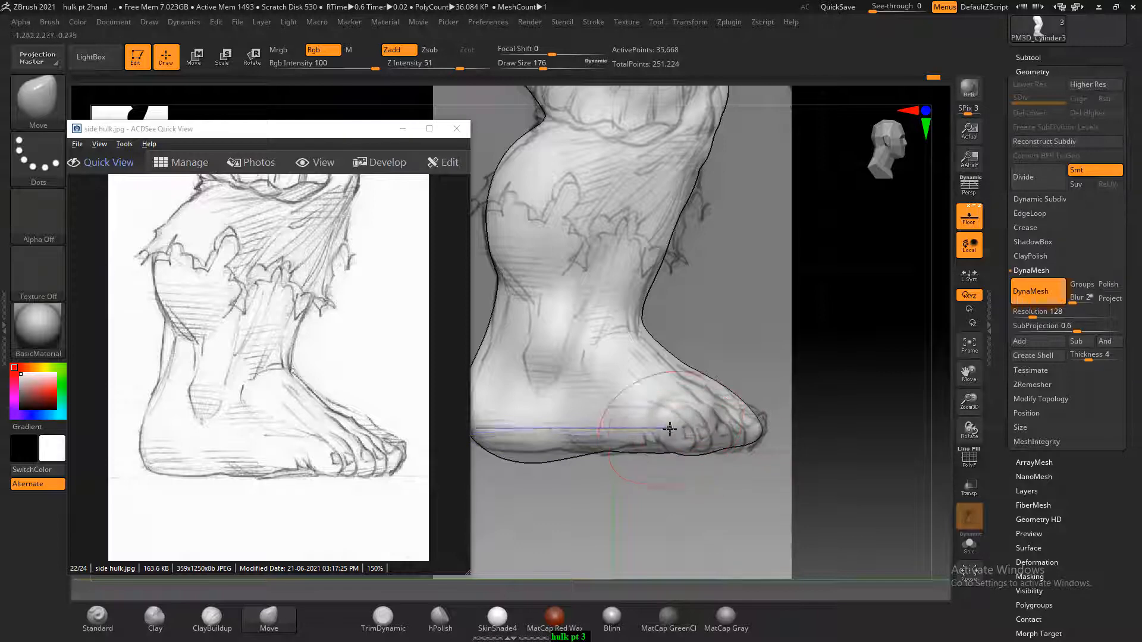
{"action": "mouse_move", "coordinate": [772, 429]}
{"action": "left_mouse_down"}
{"action": "mouse_move", "coordinate": [815, 403]}
{"action": "mouse_move", "coordinate": [832, 466]}
{"action": "mouse_move", "coordinate": [735, 369]}
{"action": "mouse_move", "coordinate": [764, 428]}
{"action": "mouse_move", "coordinate": [760, 347]}
{"action": "mouse_move", "coordinate": [797, 372]}
{"action": "left_mouse_up"}
{"action": "key", "text": "shift"}
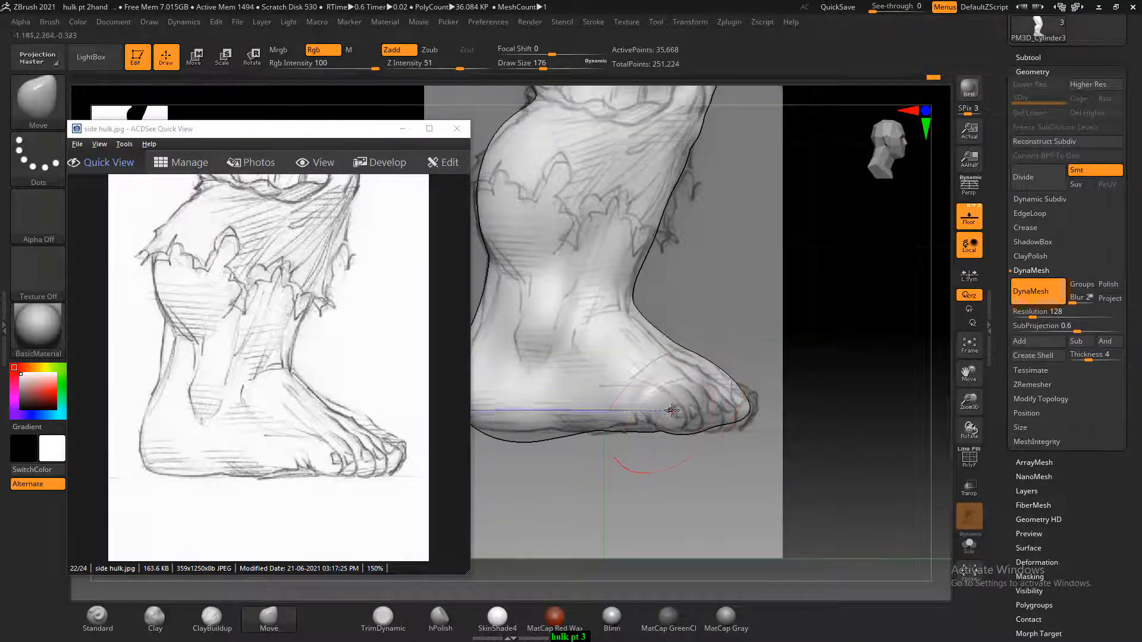
{"action": "left_click_drag", "start_coordinate": [765, 349], "coordinate": [717, 429]}
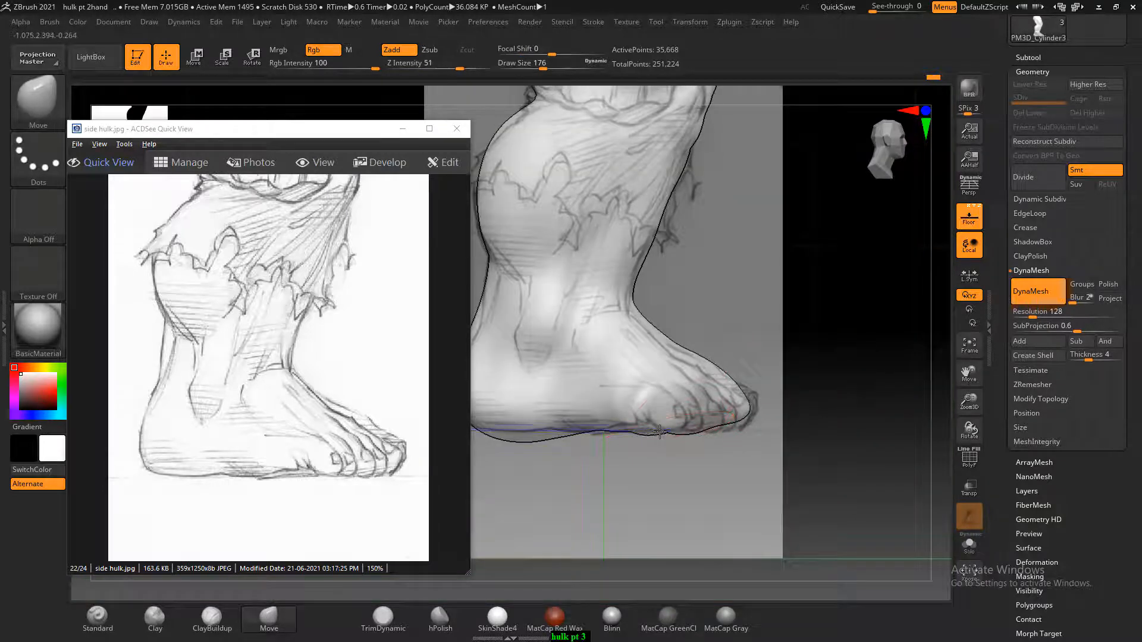
{"action": "mouse_move", "coordinate": [773, 360]}
{"action": "left_mouse_down"}
{"action": "mouse_move", "coordinate": [841, 418]}
{"action": "mouse_move", "coordinate": [761, 389]}
{"action": "mouse_move", "coordinate": [765, 412]}
{"action": "mouse_move", "coordinate": [740, 395]}
{"action": "left_mouse_up"}
{"action": "key", "text": "shift"}
{"action": "left_click", "coordinate": [315, 165]}
{"action": "mouse_move", "coordinate": [803, 370]}
{"action": "left_mouse_down", "text": "alt"}
{"action": "mouse_move", "coordinate": [784, 317]}
{"action": "mouse_move", "coordinate": [811, 444]}
{"action": "mouse_move", "coordinate": [841, 374]}
{"action": "mouse_move", "coordinate": [866, 362]}
{"action": "left_mouse_up", "text": "alt"}
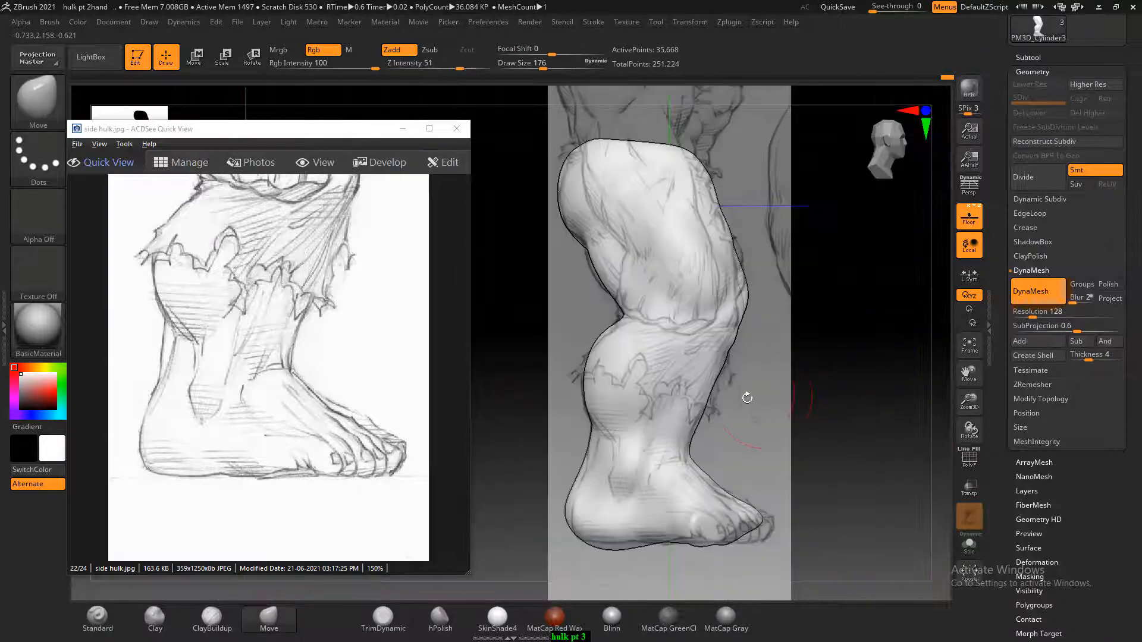
Open page-200 of the ZBrush Digital Sculpting Human Anatomy images from the hulk reference's leg folder, and hide the floor sketch beside the model
{"action": "key", "text": "super+Tab"}
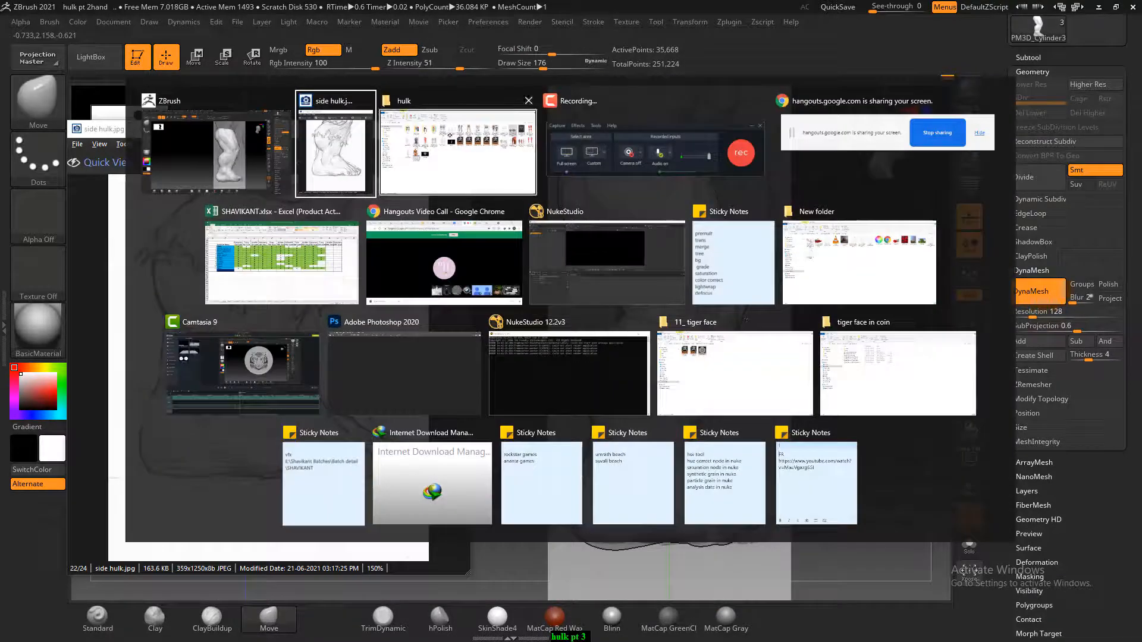
{"action": "left_click", "coordinate": [407, 137]}
{"action": "left_click", "coordinate": [404, 129]}
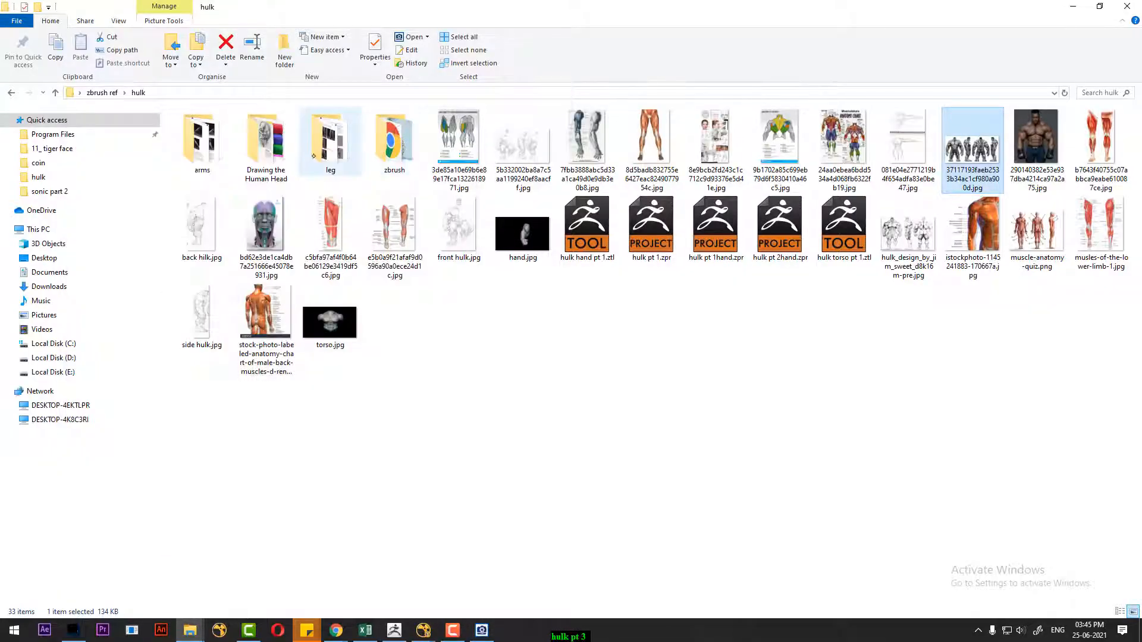
{"action": "double_click", "coordinate": [351, 143]}
{"action": "double_click", "coordinate": [324, 160]}
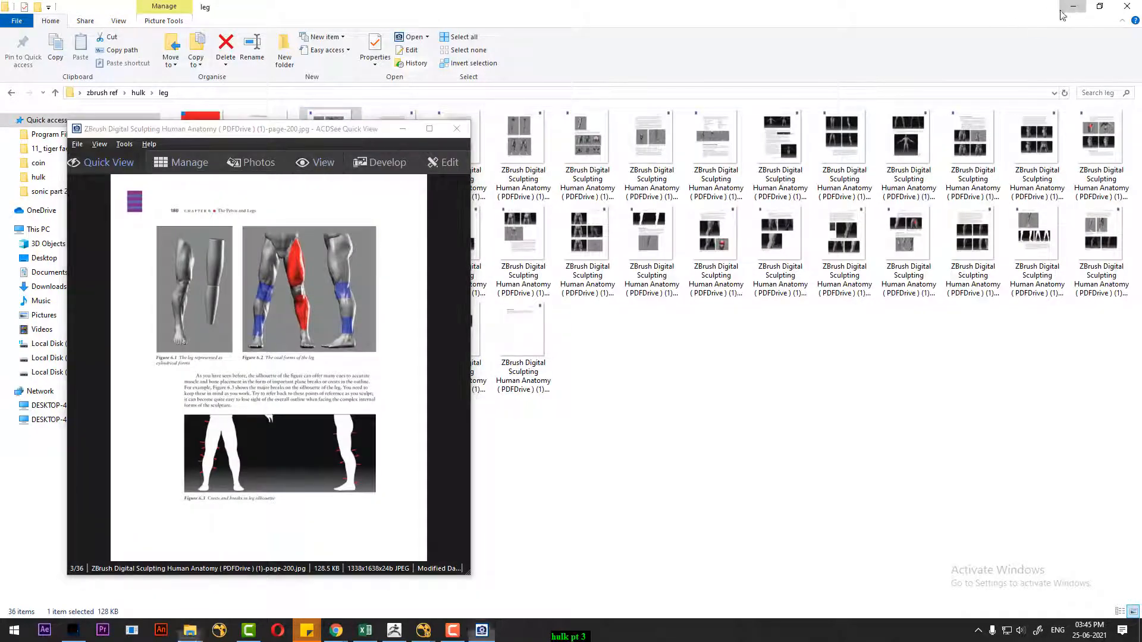
{"action": "key", "text": "alt+Tab"}
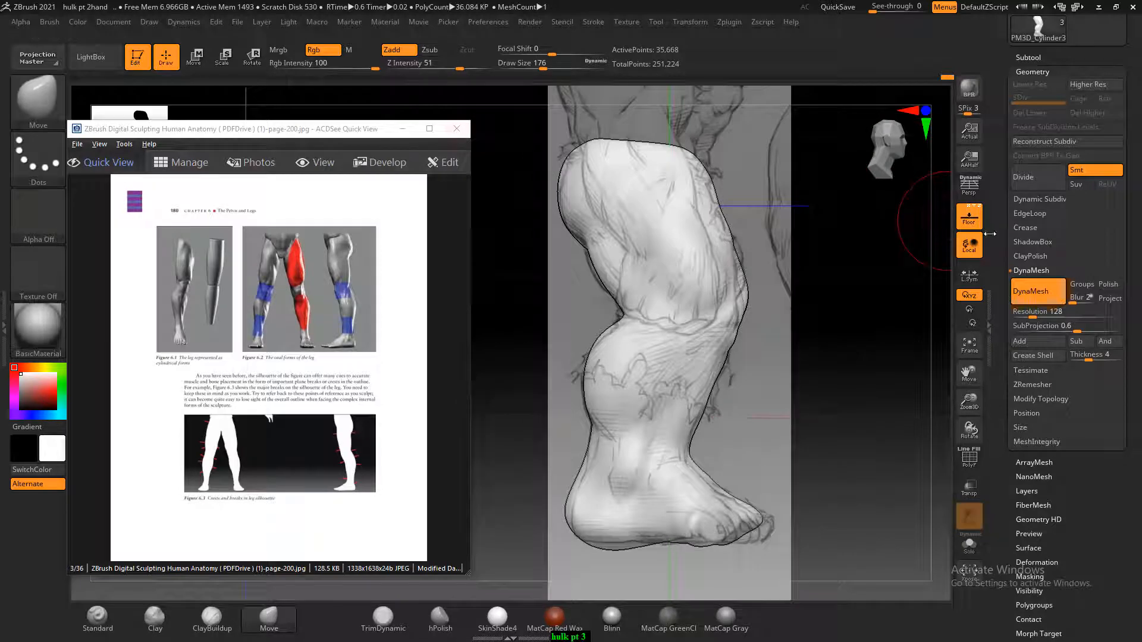
{"action": "left_click", "coordinate": [968, 217]}
{"action": "left_click_drag", "start_coordinate": [880, 369], "coordinate": [575, 422]}
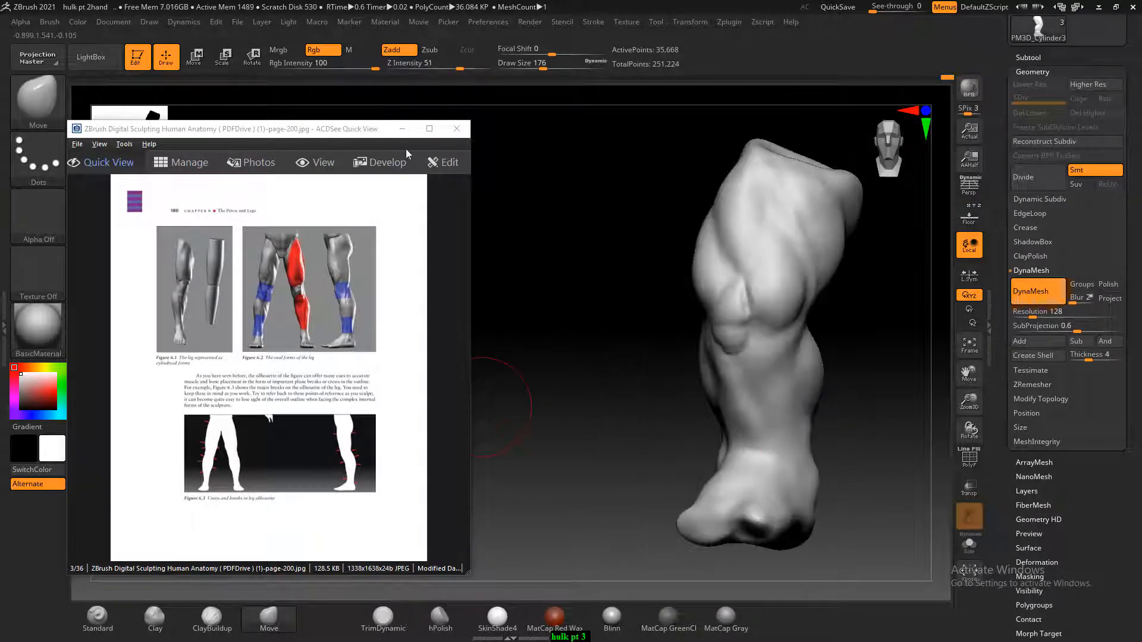
Browse the anatomy pages to page-205 and examine the lateral and medial malleolus placement in Figure 6.13 beside the leg model
{"action": "left_click", "coordinate": [429, 129]}
{"action": "scroll", "coordinate": [472, 338], "scroll_direction": "down", "scroll_amount": 3}
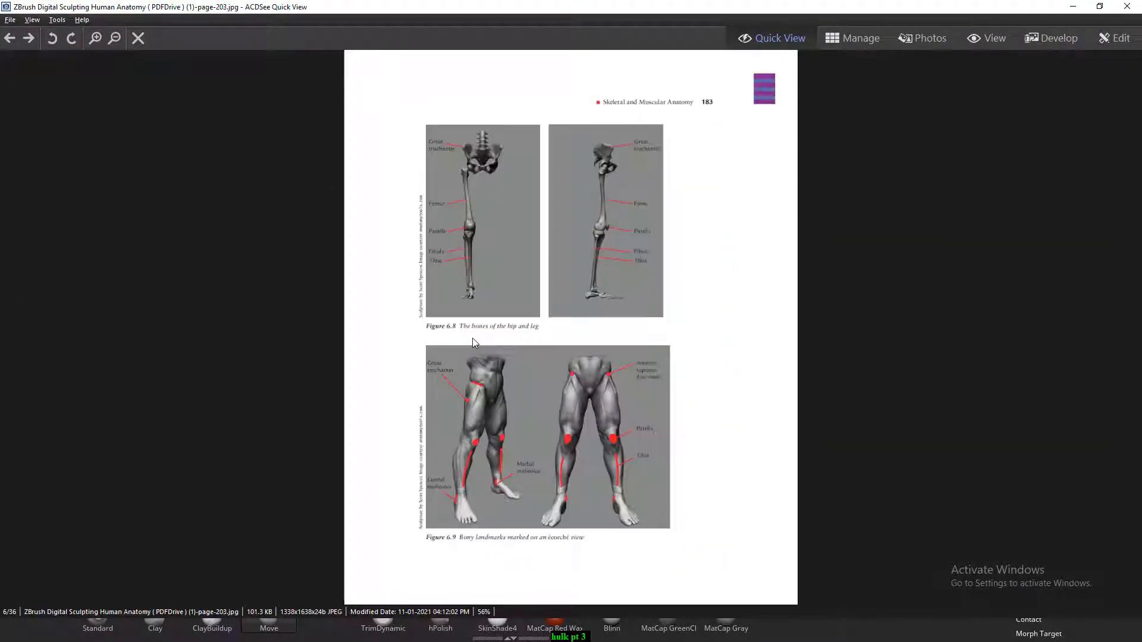
{"action": "scroll", "coordinate": [472, 338], "scroll_direction": "down", "scroll_amount": 2}
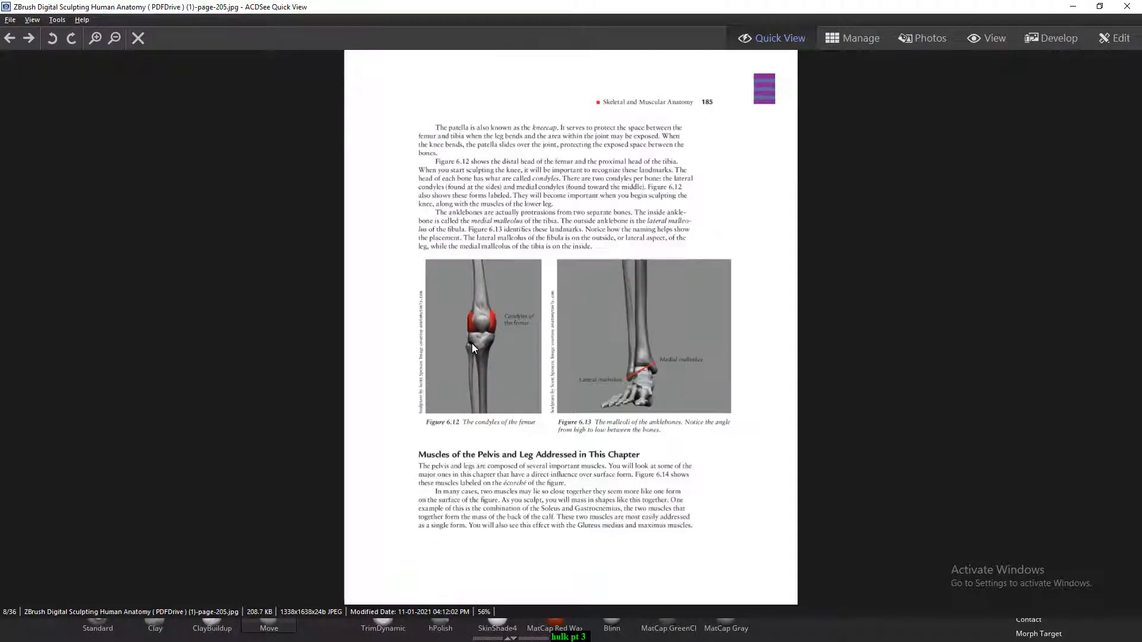
{"action": "scroll", "coordinate": [718, 358], "scroll_direction": "up", "scroll_amount": 6, "text": "ctrl"}
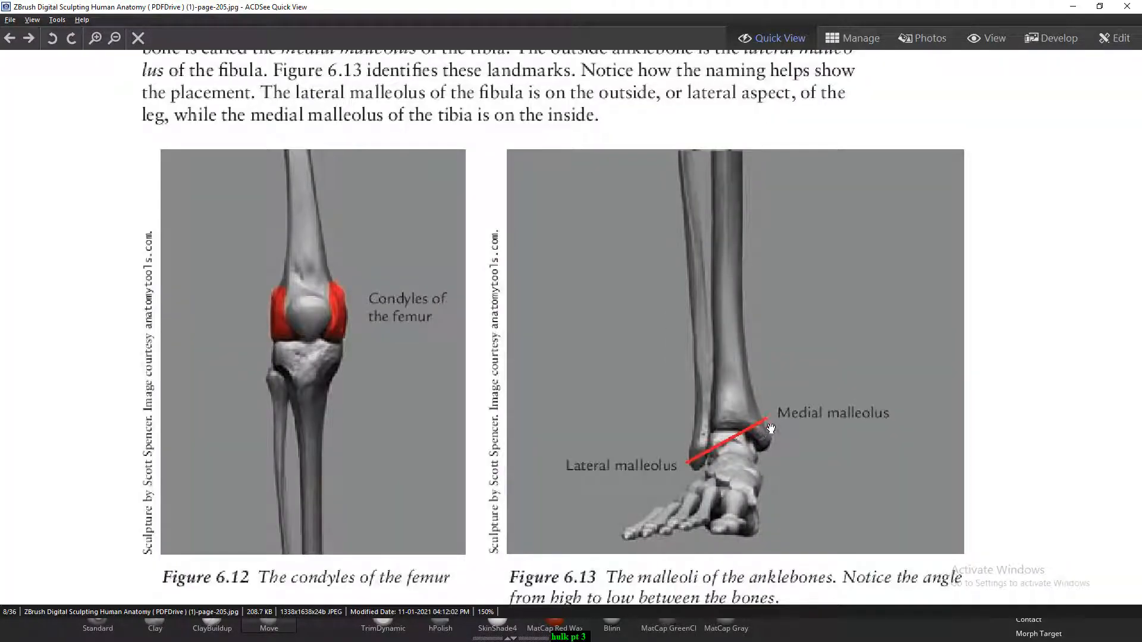
{"action": "left_click_drag", "start_coordinate": [962, 9], "coordinate": [537, 24]}
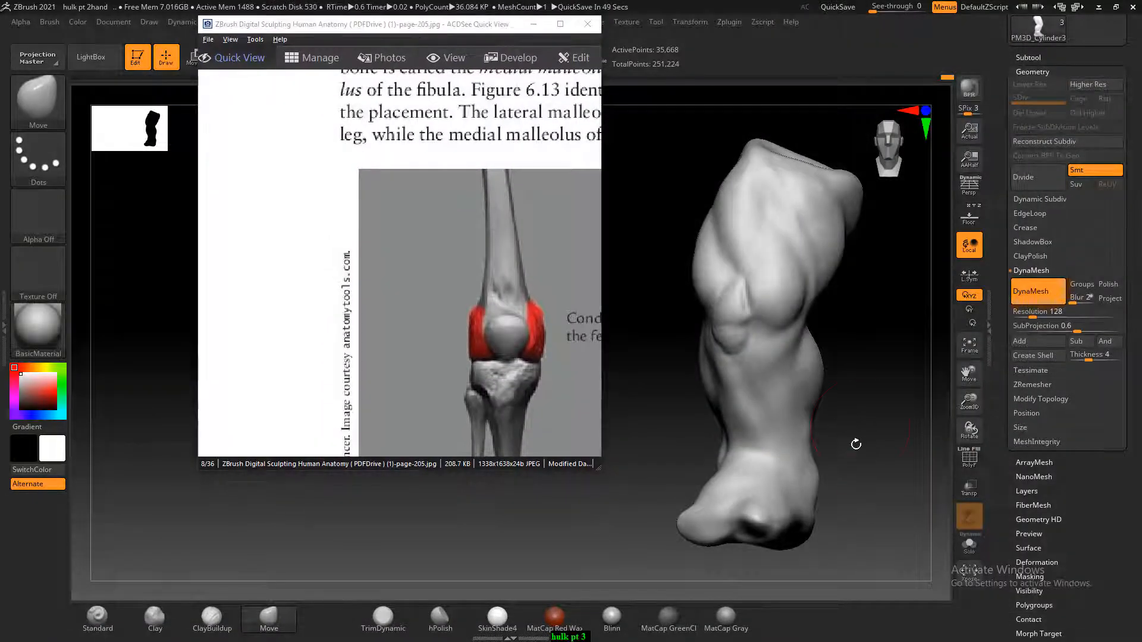
{"action": "left_click_drag", "start_coordinate": [872, 449], "coordinate": [870, 386], "text": "alt"}
{"action": "left_click_drag", "start_coordinate": [522, 376], "coordinate": [397, 131]}
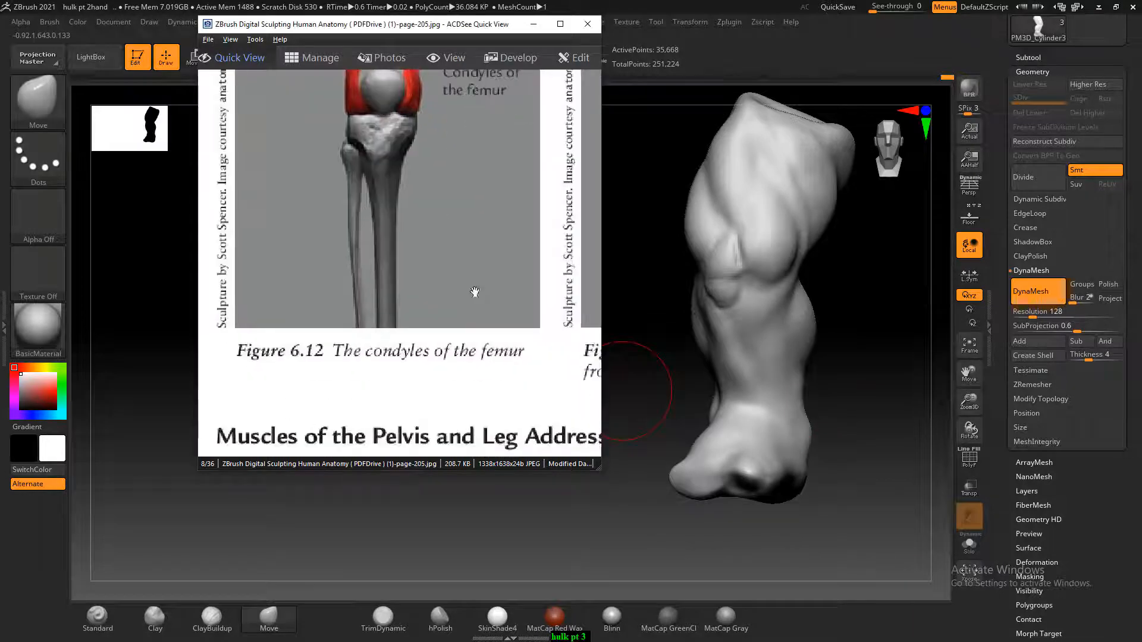
{"action": "left_click_drag", "start_coordinate": [474, 290], "coordinate": [382, 299]}
{"action": "scroll", "coordinate": [440, 314], "scroll_direction": "down", "scroll_amount": 4, "text": "ctrl"}
{"action": "left_click_drag", "start_coordinate": [492, 319], "coordinate": [465, 318]}
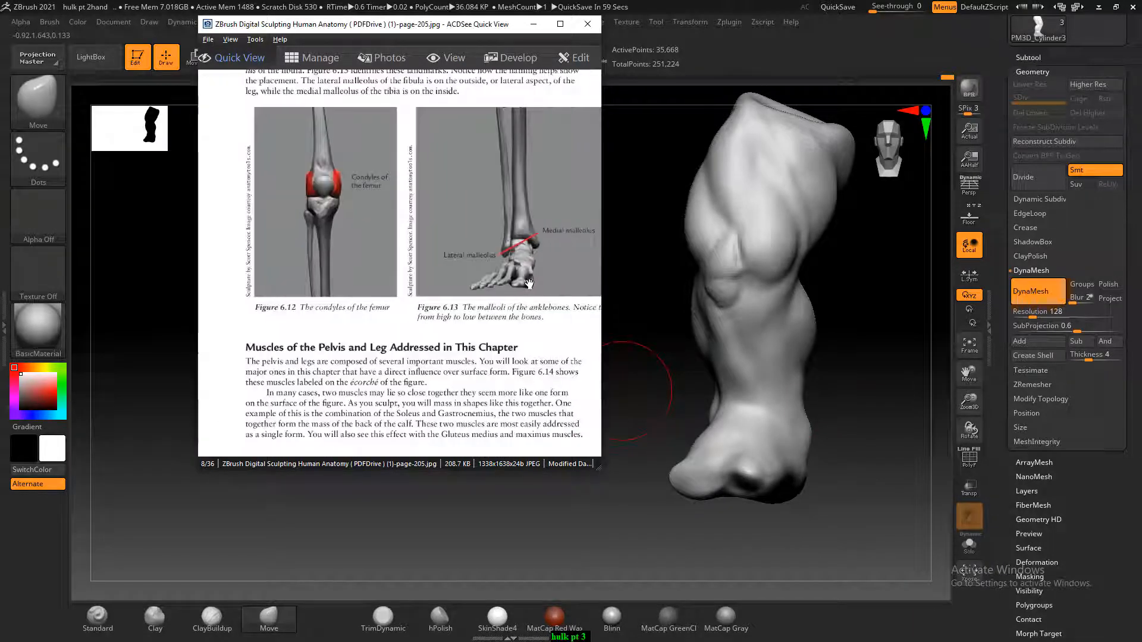
{"action": "left_click_drag", "start_coordinate": [528, 288], "coordinate": [459, 300]}
Sculpt the ankle bone on the opposite side of the leg and blend it up into the shin with ClayBuildup
{"action": "left_click_drag", "start_coordinate": [825, 383], "coordinate": [655, 390]}
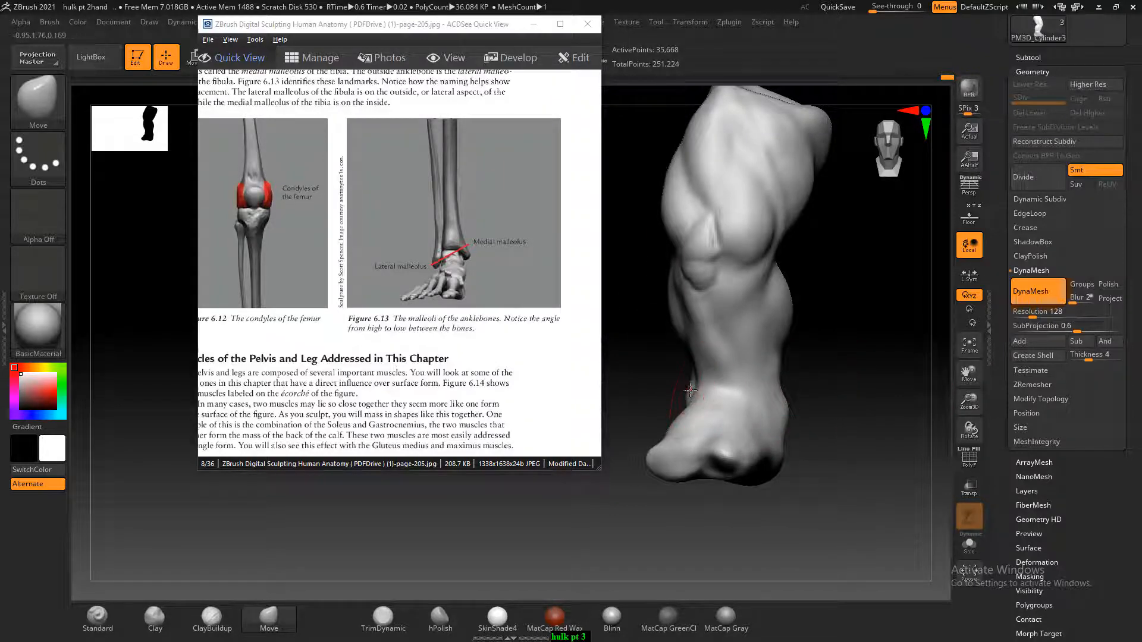
{"action": "left_click_drag", "start_coordinate": [826, 407], "coordinate": [850, 420]}
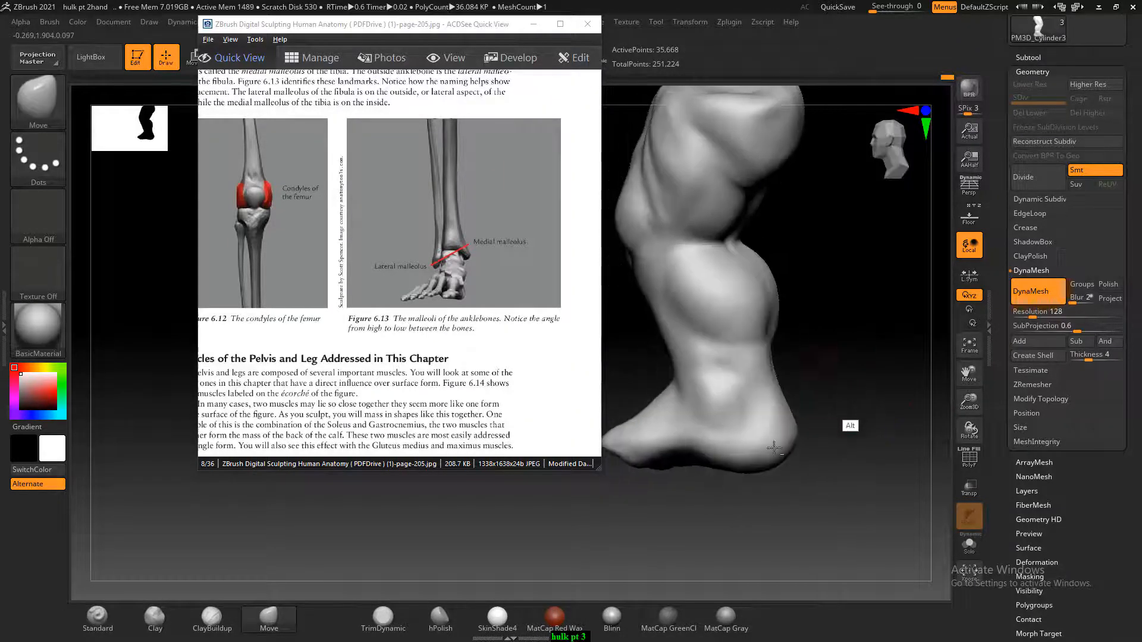
{"action": "left_click", "coordinate": [211, 619]}
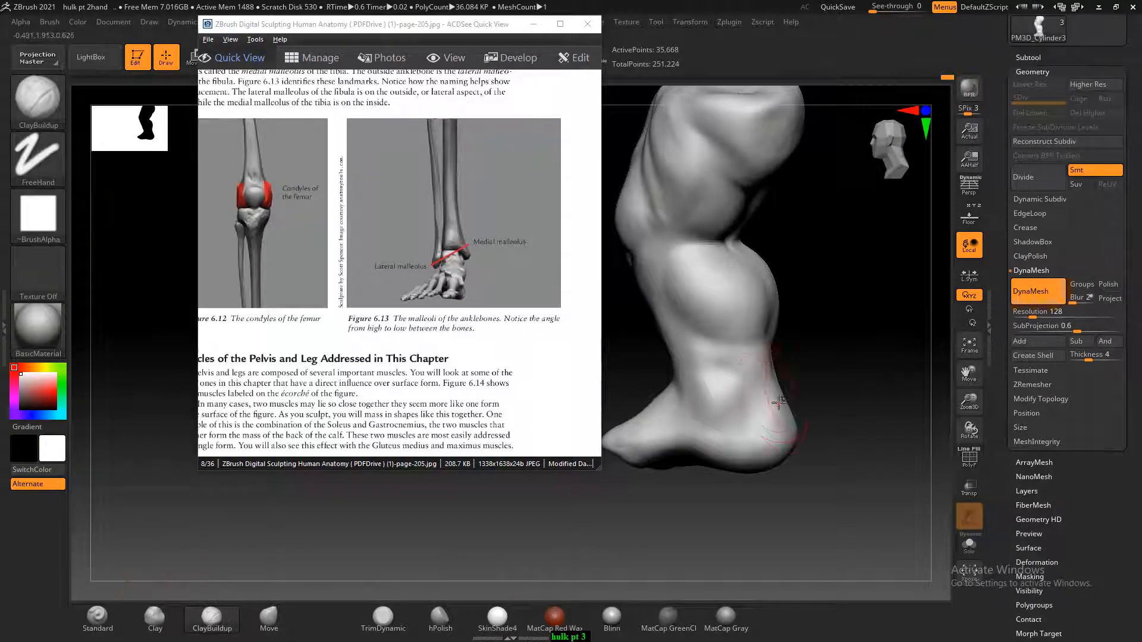
{"action": "left_click_drag", "start_coordinate": [754, 406], "coordinate": [704, 362]}
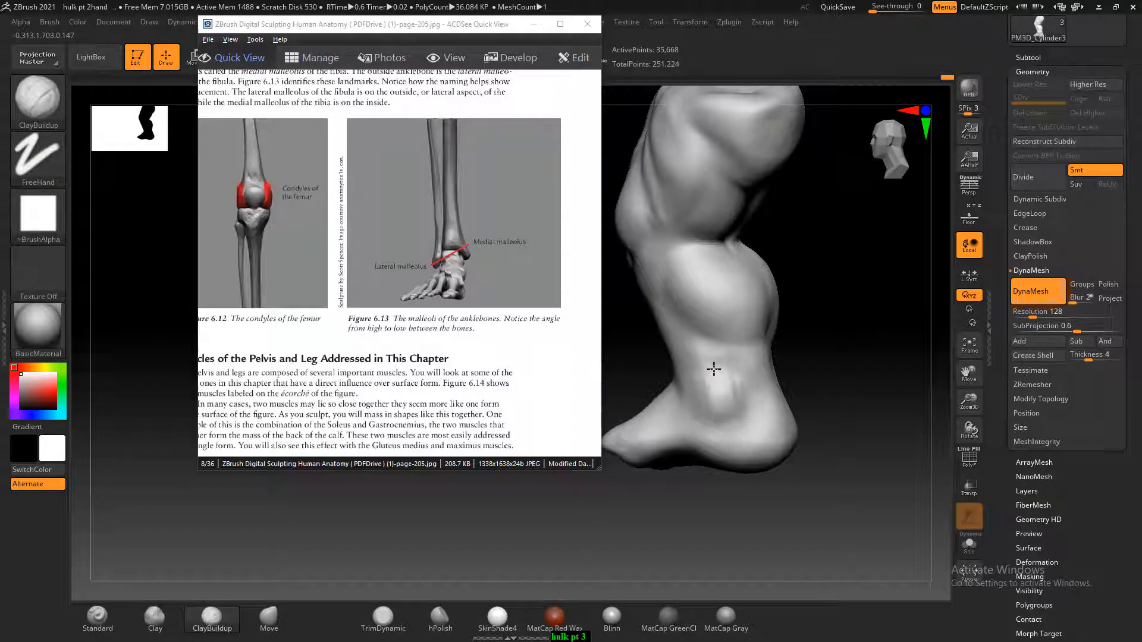
{"action": "mouse_move", "coordinate": [719, 373]}
{"action": "left_mouse_down"}
{"action": "mouse_move", "coordinate": [693, 384]}
{"action": "mouse_move", "coordinate": [690, 419]}
{"action": "mouse_move", "coordinate": [736, 360]}
{"action": "mouse_move", "coordinate": [705, 381]}
{"action": "mouse_move", "coordinate": [706, 342]}
{"action": "mouse_move", "coordinate": [694, 378]}
{"action": "mouse_move", "coordinate": [682, 374]}
{"action": "mouse_move", "coordinate": [721, 370]}
{"action": "mouse_move", "coordinate": [702, 353]}
{"action": "left_mouse_up"}
{"action": "mouse_move", "coordinate": [708, 357]}
{"action": "left_mouse_down", "text": "shift"}
{"action": "mouse_move", "coordinate": [729, 362]}
{"action": "mouse_move", "coordinate": [702, 389]}
{"action": "mouse_move", "coordinate": [703, 378]}
{"action": "left_mouse_up", "text": "shift"}
Browse the anatomy reference to page-211 and examine the buttock and glute figures against the back of the thigh
{"action": "scroll", "coordinate": [398, 244], "scroll_direction": "down", "scroll_amount": 2}
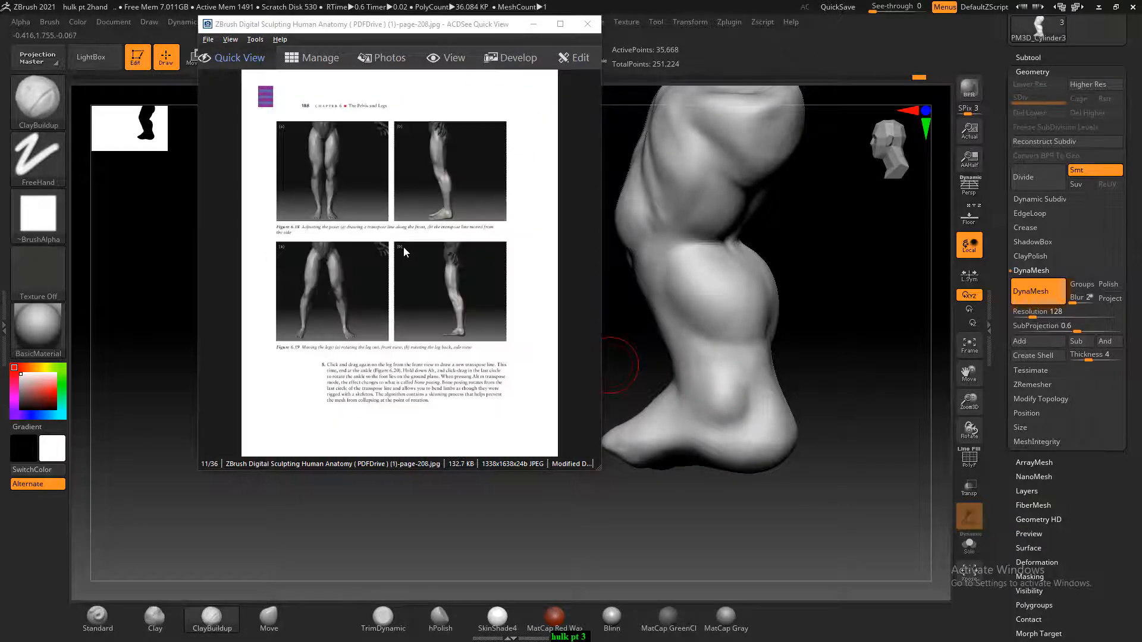
{"action": "scroll", "coordinate": [410, 264], "scroll_direction": "down", "scroll_amount": 1}
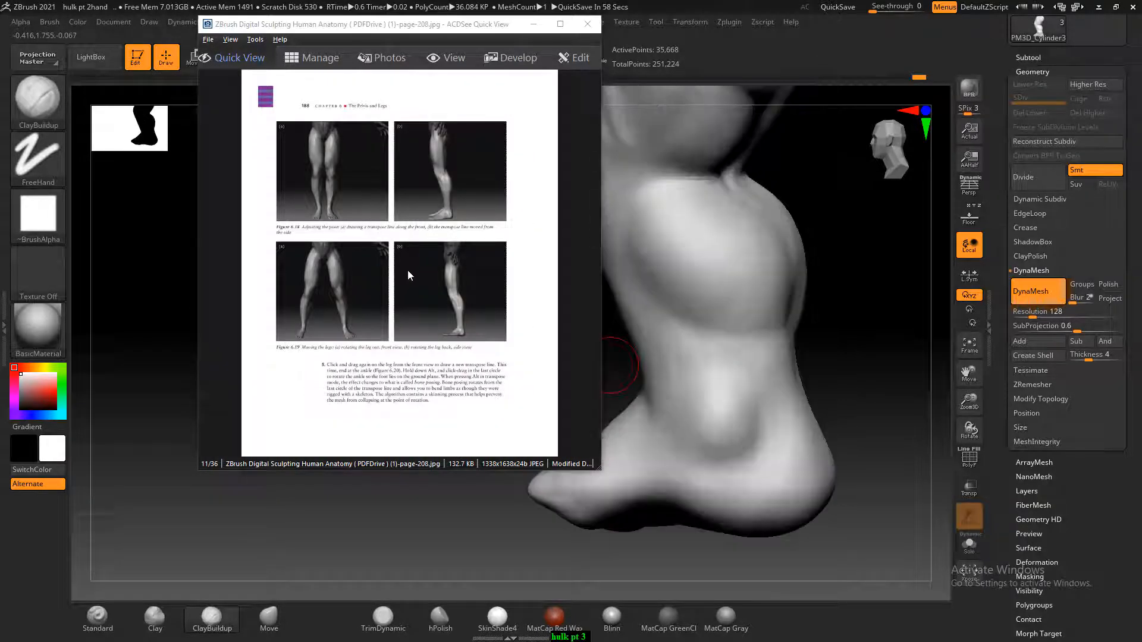
{"action": "scroll", "coordinate": [408, 272], "scroll_direction": "up", "scroll_amount": 4, "text": "ctrl"}
{"action": "left_click_drag", "start_coordinate": [401, 300], "coordinate": [512, 244]}
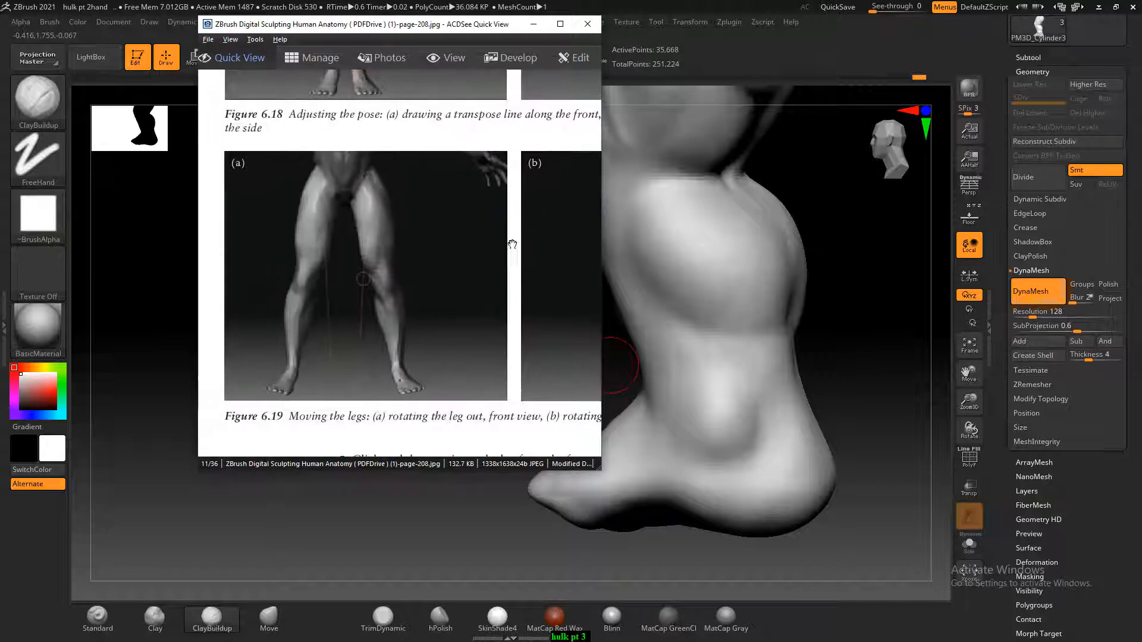
{"action": "scroll", "coordinate": [394, 270], "scroll_direction": "down", "scroll_amount": 1}
{"action": "scroll", "coordinate": [394, 273], "scroll_direction": "down", "scroll_amount": 2}
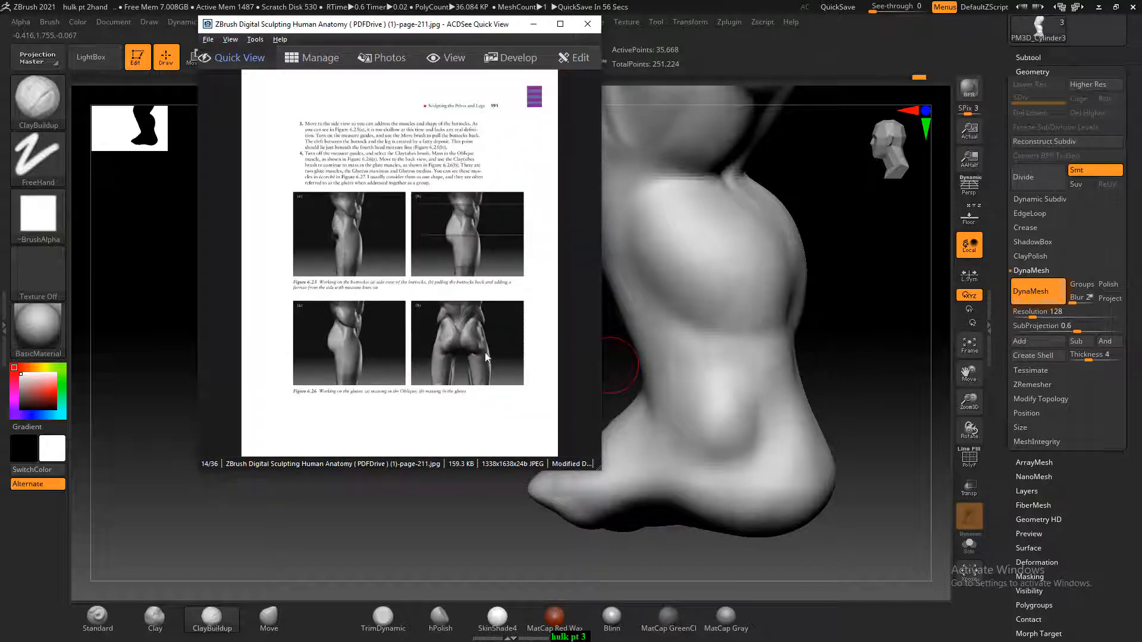
{"action": "mouse_move", "coordinate": [811, 280]}
{"action": "left_mouse_down"}
{"action": "mouse_move", "coordinate": [662, 306]}
{"action": "mouse_move", "coordinate": [670, 311]}
{"action": "mouse_move", "coordinate": [660, 265]}
{"action": "mouse_move", "coordinate": [802, 310]}
{"action": "mouse_move", "coordinate": [867, 225]}
{"action": "mouse_move", "coordinate": [841, 262]}
{"action": "left_mouse_up"}
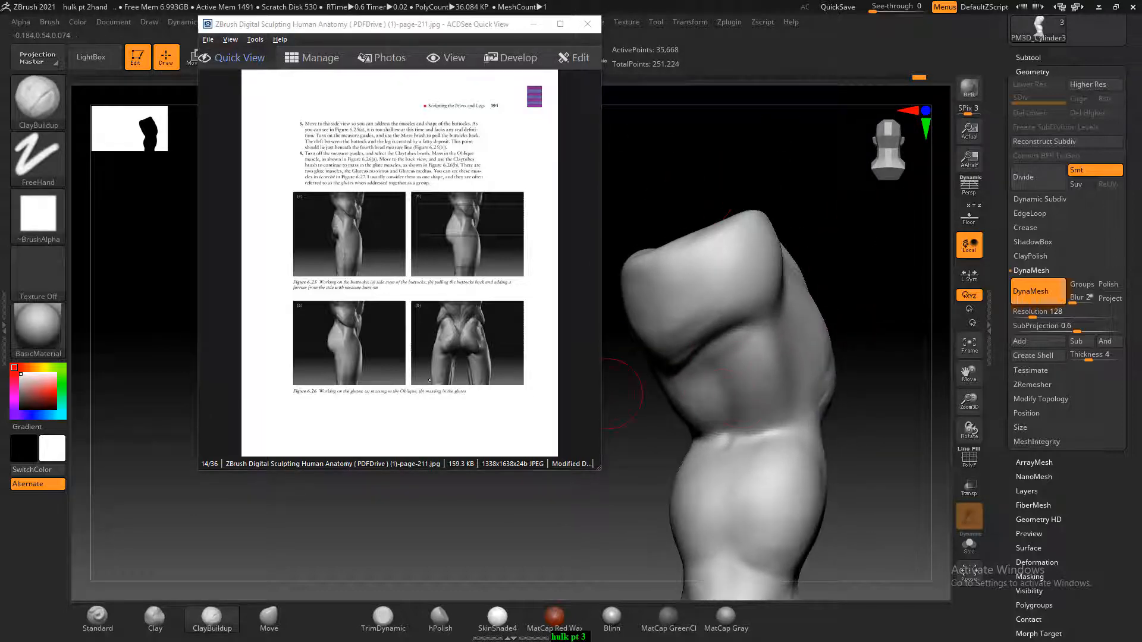
{"action": "left_click", "coordinate": [429, 380]}
{"action": "scroll", "coordinate": [455, 358], "scroll_direction": "up", "scroll_amount": 3}
{"action": "left_click_drag", "start_coordinate": [478, 359], "coordinate": [433, 343]}
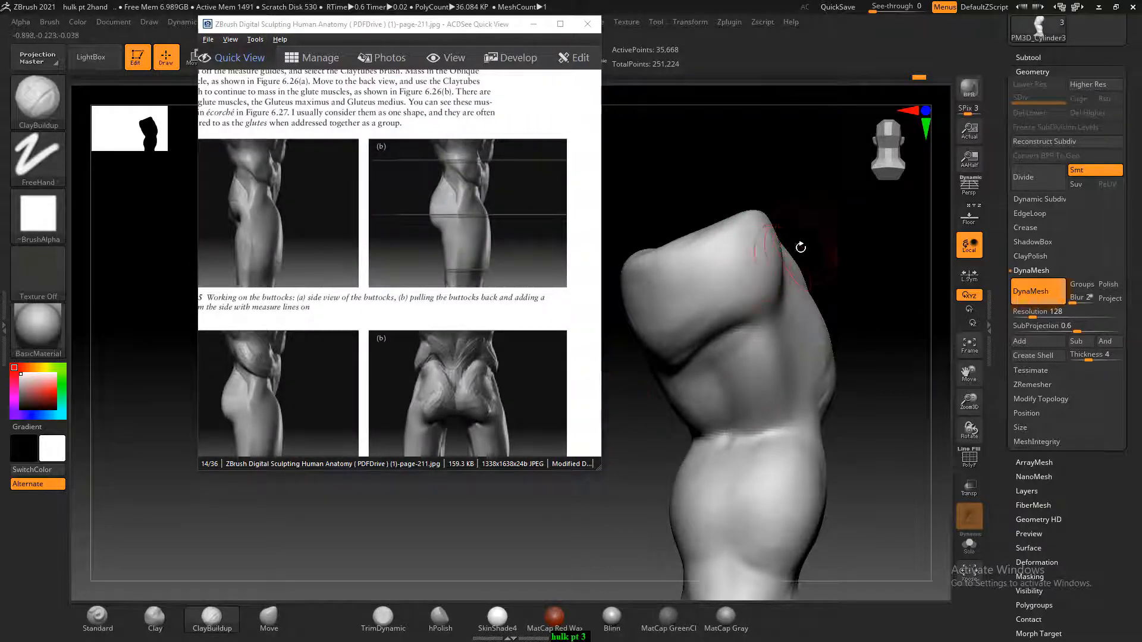
Carve the hollow along the upper outer edge of the buttock with ClayBuildup, following the glute references
{"action": "left_click_drag", "start_coordinate": [836, 235], "coordinate": [773, 236]}
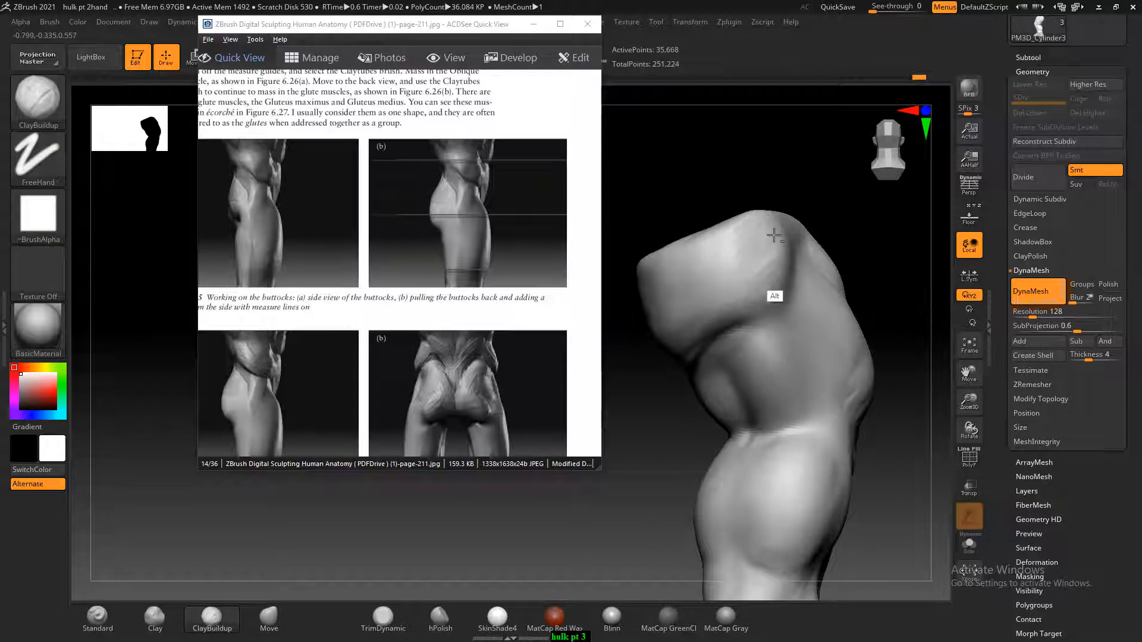
{"action": "left_click_drag", "start_coordinate": [831, 207], "coordinate": [839, 191]}
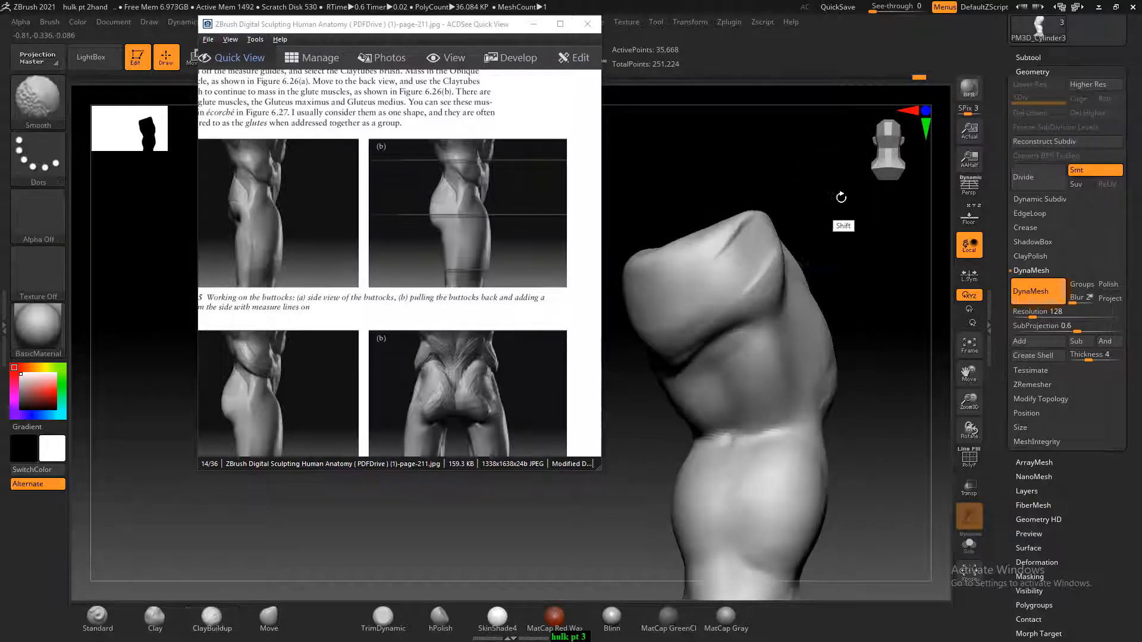
{"action": "left_click_drag", "start_coordinate": [930, 290], "coordinate": [893, 280], "text": "alt"}
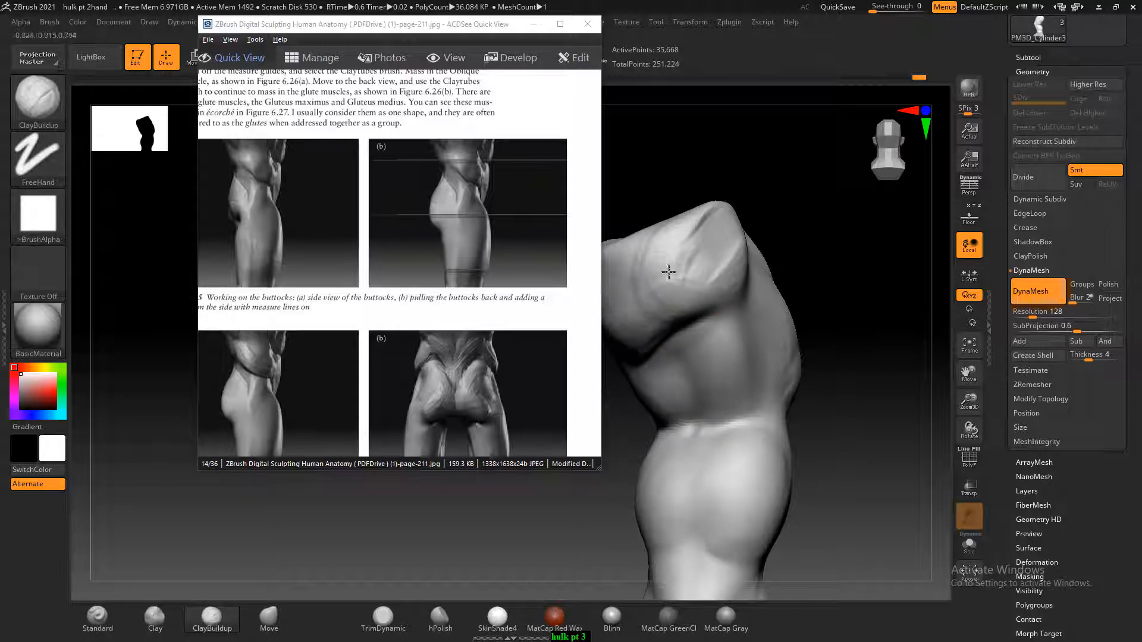
{"action": "key", "text": "alt"}
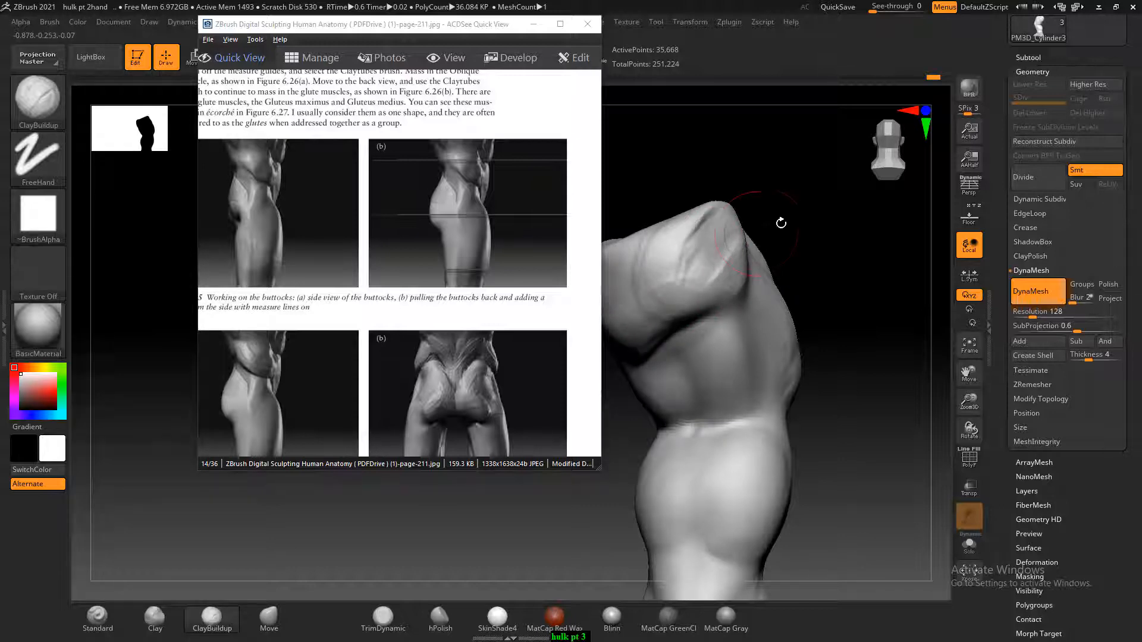
Work the outer side of the buttock with ClayBuildup strokes and smooth them into the glute mass
{"action": "right_click_drag", "start_coordinate": [716, 244], "coordinate": [744, 241]}
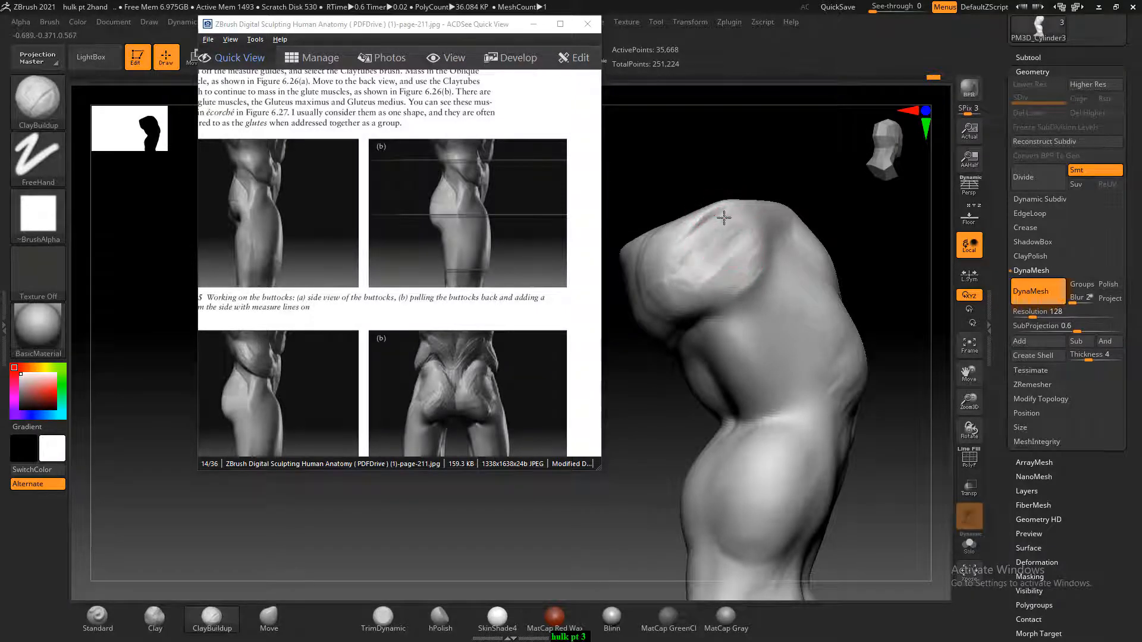
{"action": "key", "text": "alt"}
{"action": "mouse_move", "coordinate": [746, 239]}
{"action": "left_mouse_down", "text": "alt"}
{"action": "mouse_move", "coordinate": [722, 254]}
{"action": "mouse_move", "coordinate": [745, 243]}
{"action": "mouse_move", "coordinate": [694, 243]}
{"action": "mouse_move", "coordinate": [714, 305]}
{"action": "mouse_move", "coordinate": [700, 256]}
{"action": "left_mouse_up", "text": "alt"}
{"action": "mouse_move", "coordinate": [725, 164]}
{"action": "left_mouse_down"}
{"action": "mouse_move", "coordinate": [762, 166]}
{"action": "mouse_move", "coordinate": [760, 224]}
{"action": "mouse_move", "coordinate": [682, 255]}
{"action": "mouse_move", "coordinate": [717, 295]}
{"action": "mouse_move", "coordinate": [703, 242]}
{"action": "mouse_move", "coordinate": [637, 313]}
{"action": "mouse_move", "coordinate": [648, 264]}
{"action": "left_mouse_up"}
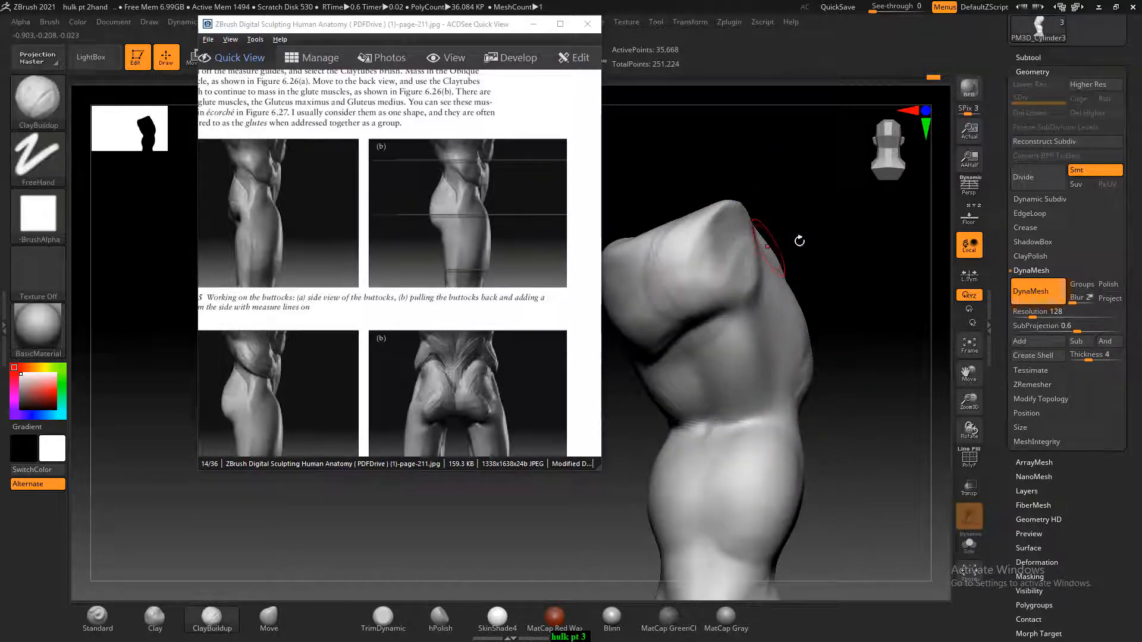
Shape the central glute mass and the fold beneath the buttock with ClayBuildup, smoothing the transitions
{"action": "left_click_drag", "start_coordinate": [798, 239], "coordinate": [820, 263], "text": "alt"}
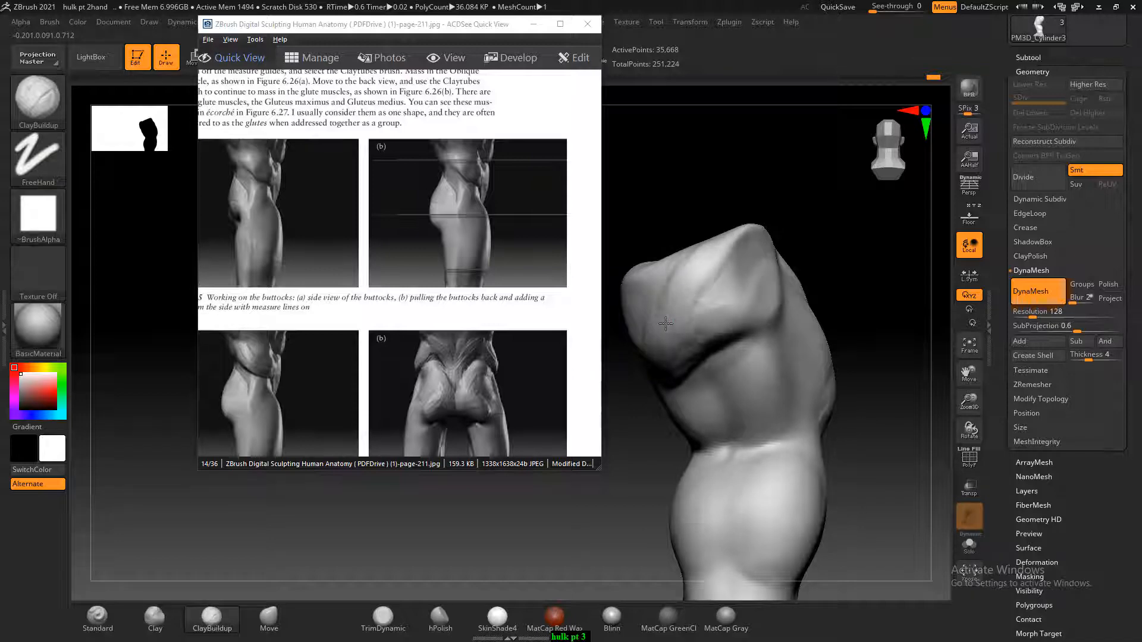
{"action": "left_click_drag", "start_coordinate": [708, 211], "coordinate": [707, 359]}
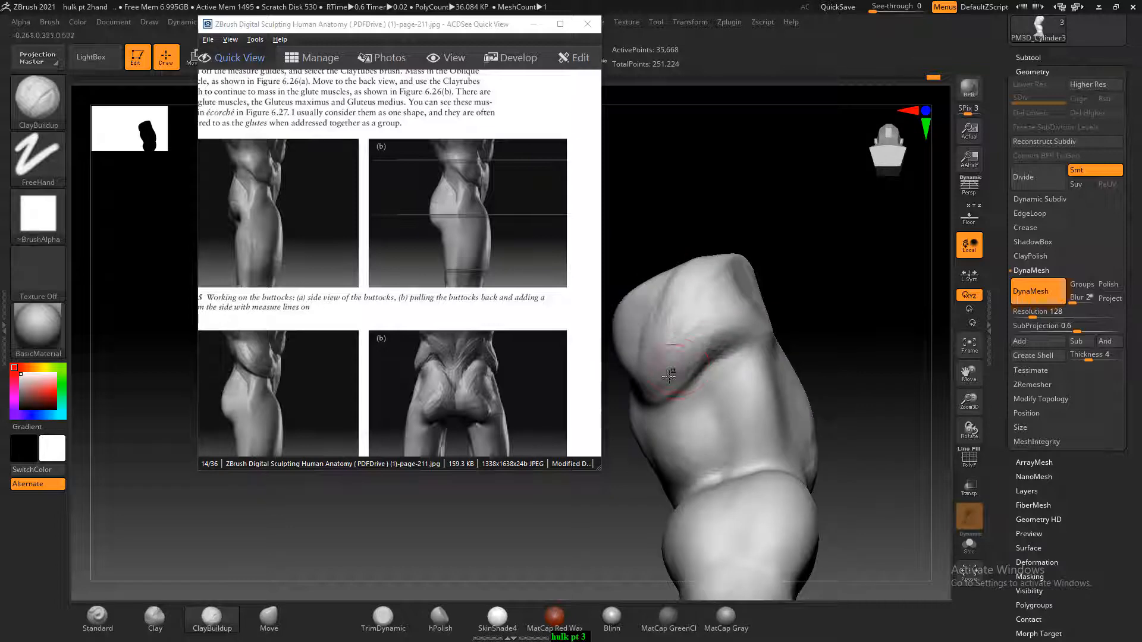
{"action": "key", "text": "shift"}
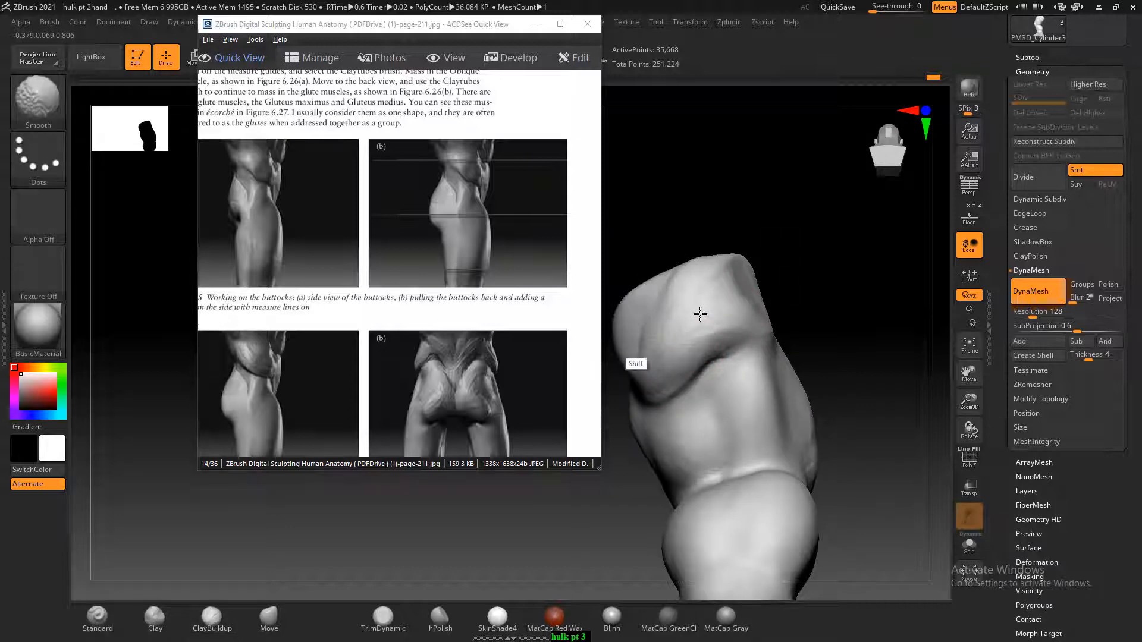
{"action": "mouse_move", "coordinate": [767, 265]}
{"action": "left_mouse_down"}
{"action": "mouse_move", "coordinate": [831, 265]}
{"action": "mouse_move", "coordinate": [843, 277]}
{"action": "left_mouse_up"}
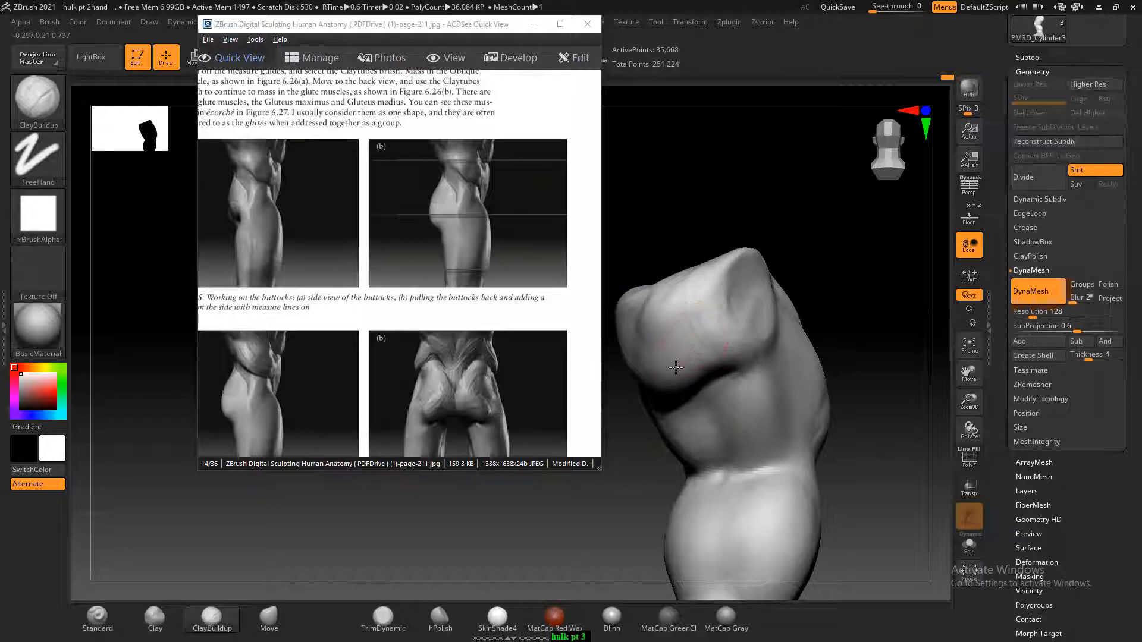
Smooth the buttock and its transition into the outer hip, declining the Sticky Keys option
{"action": "key", "text": "shift"}
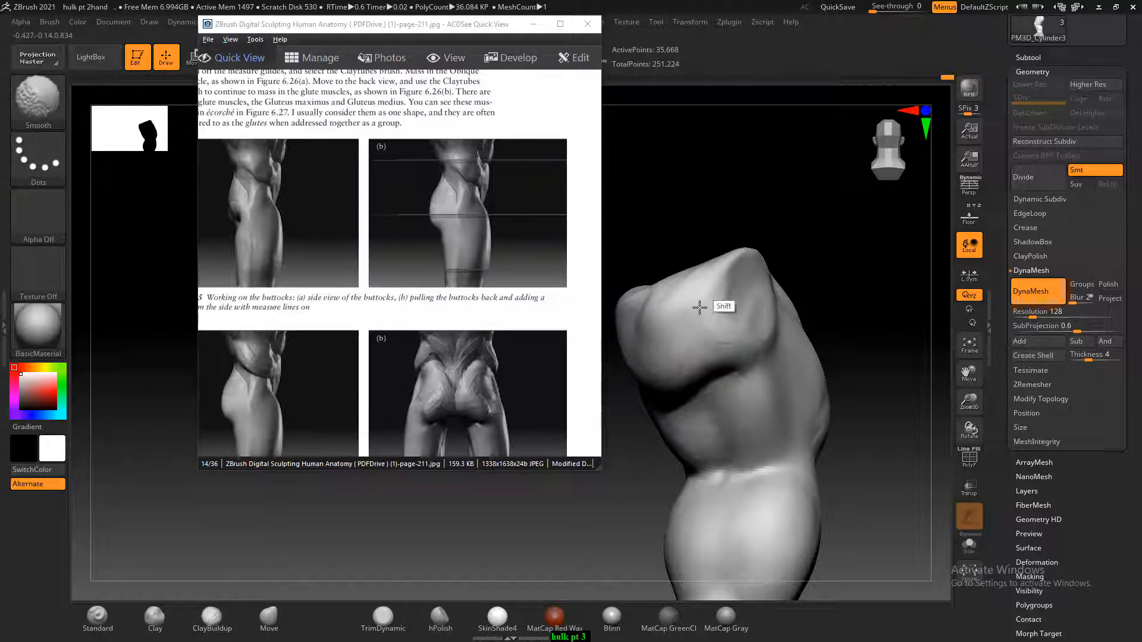
{"action": "mouse_move", "coordinate": [791, 234]}
{"action": "left_mouse_down", "text": "shift"}
{"action": "mouse_move", "coordinate": [768, 295]}
{"action": "mouse_move", "coordinate": [793, 273]}
{"action": "mouse_move", "coordinate": [758, 348]}
{"action": "mouse_move", "coordinate": [716, 297]}
{"action": "left_mouse_up", "text": "shift"}
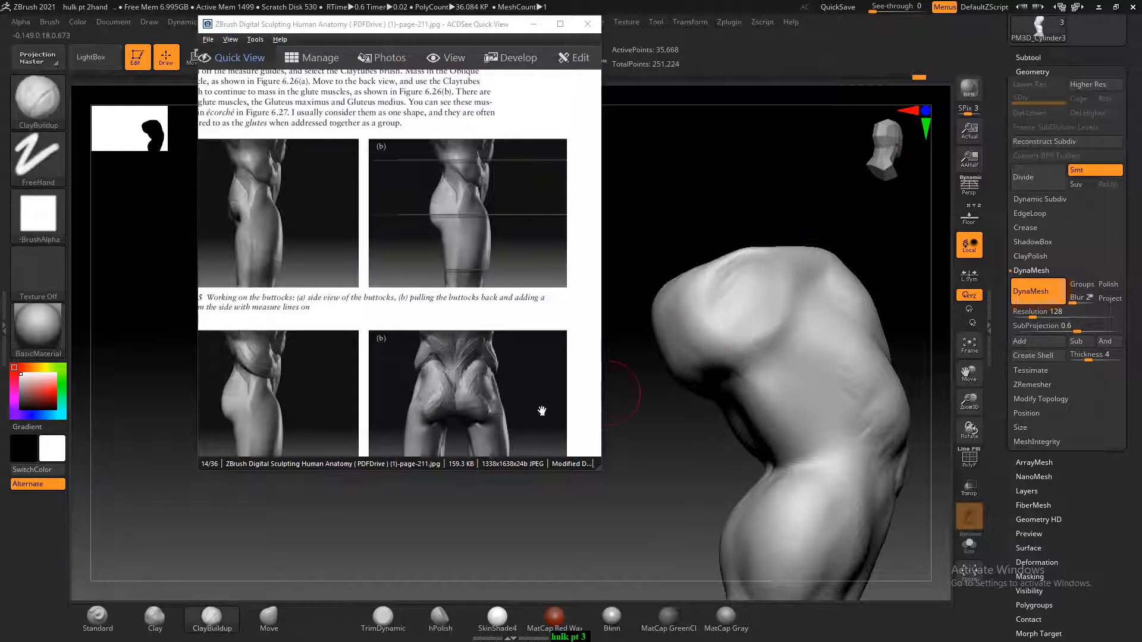
{"action": "mouse_move", "coordinate": [608, 411]}
{"action": "left_mouse_down"}
{"action": "mouse_move", "coordinate": [715, 428]}
{"action": "mouse_move", "coordinate": [672, 430]}
{"action": "left_mouse_up"}
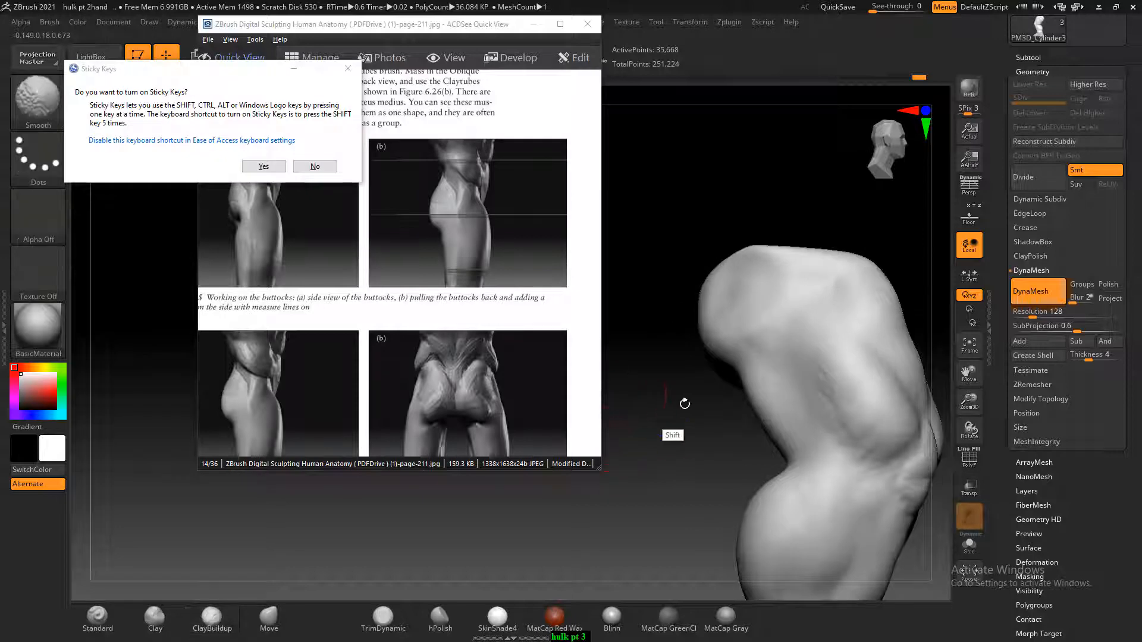
{"action": "left_click", "coordinate": [310, 166]}
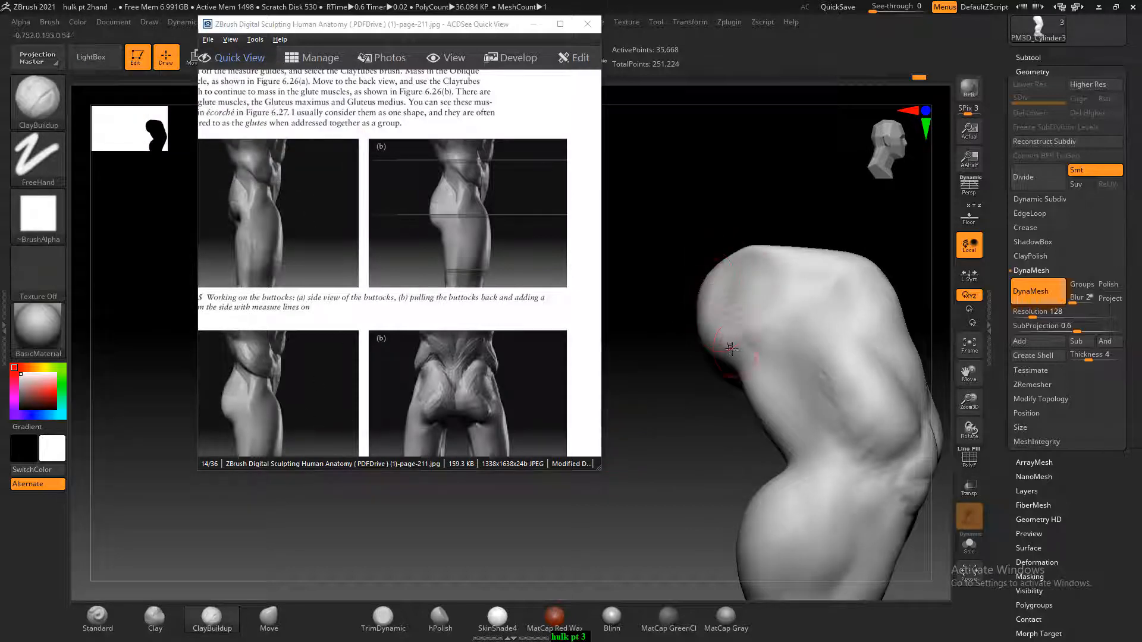
{"action": "key", "text": "shift"}
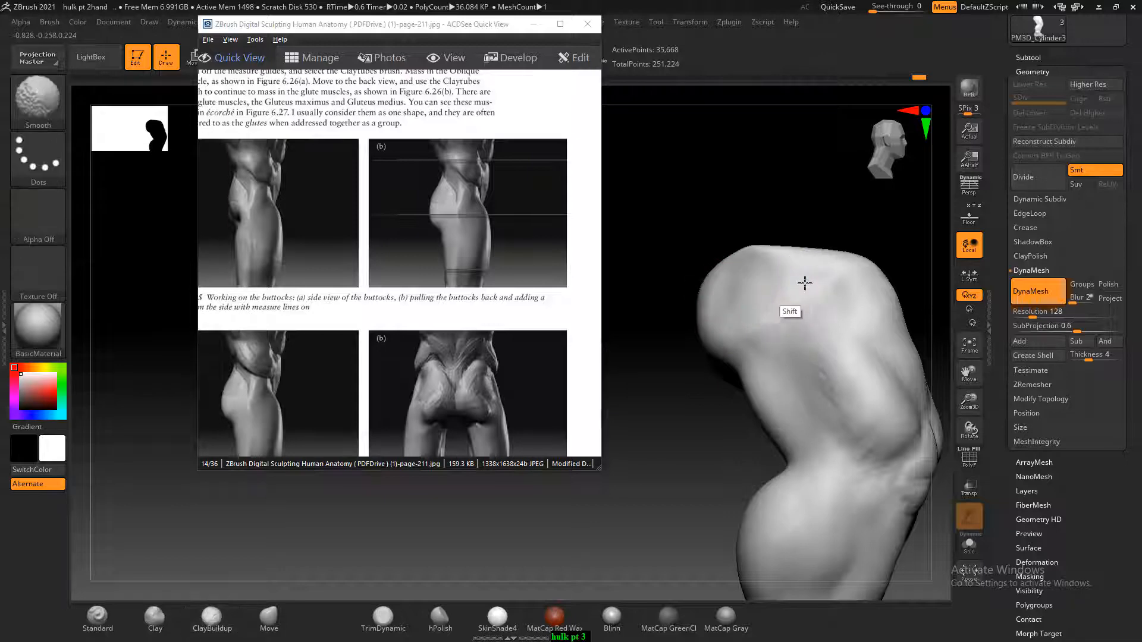
Open reference page-212 and shape the side of the glute with ClayBuildup, following the radiating muscle flow in Figure 6.28
{"action": "left_click_drag", "start_coordinate": [440, 380], "coordinate": [480, 225]}
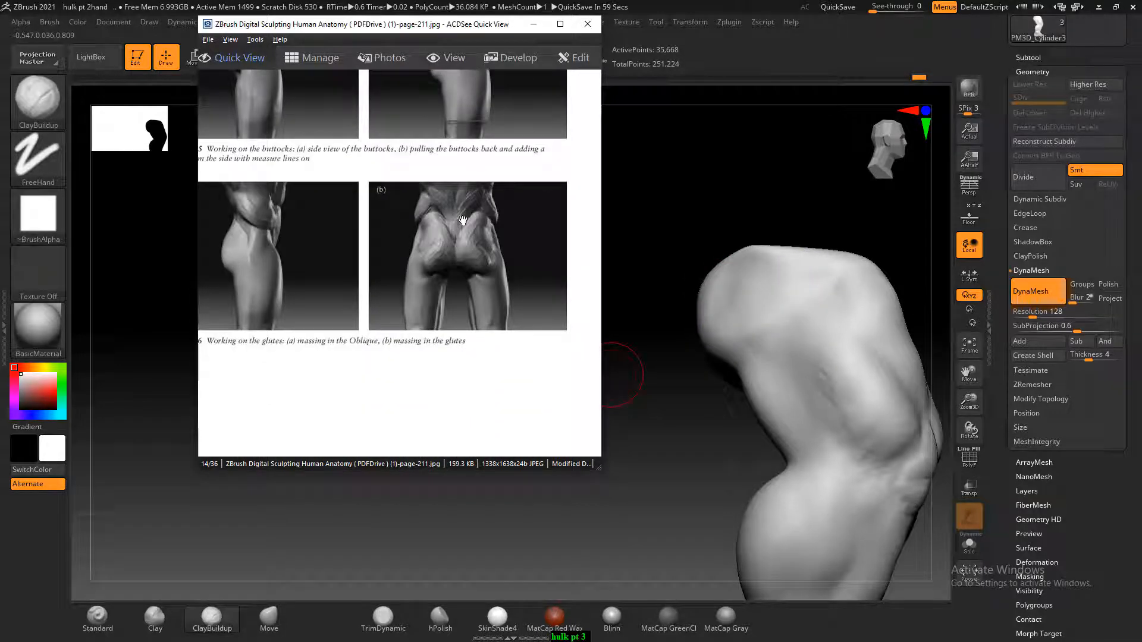
{"action": "scroll", "coordinate": [463, 221], "scroll_direction": "down", "scroll_amount": 1}
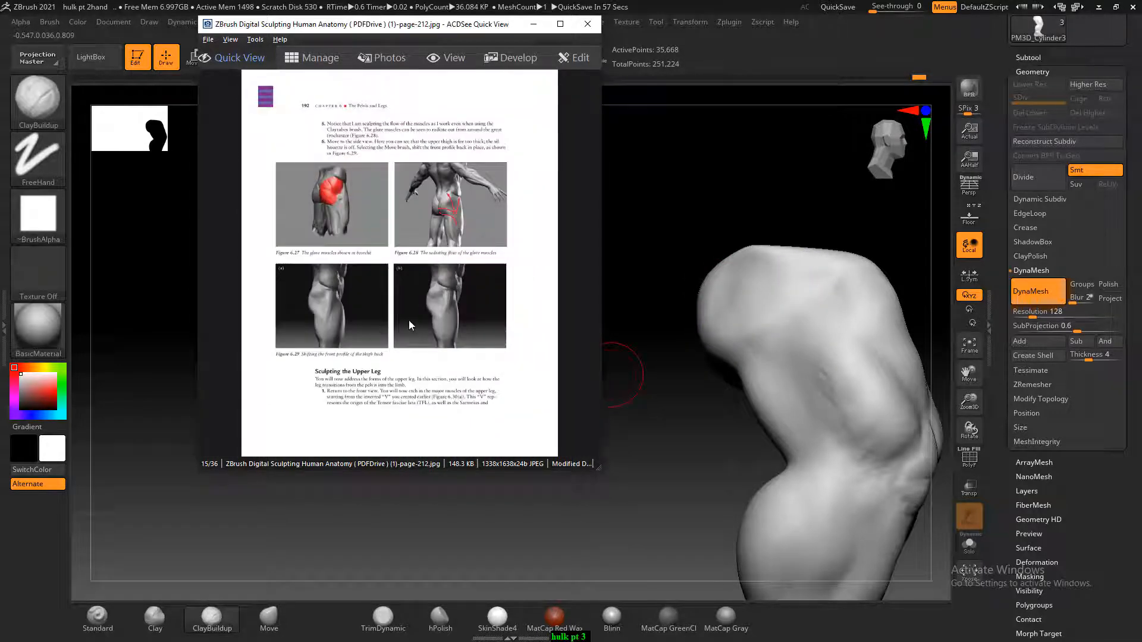
{"action": "scroll", "coordinate": [453, 221], "scroll_direction": "up", "scroll_amount": 4, "text": "ctrl"}
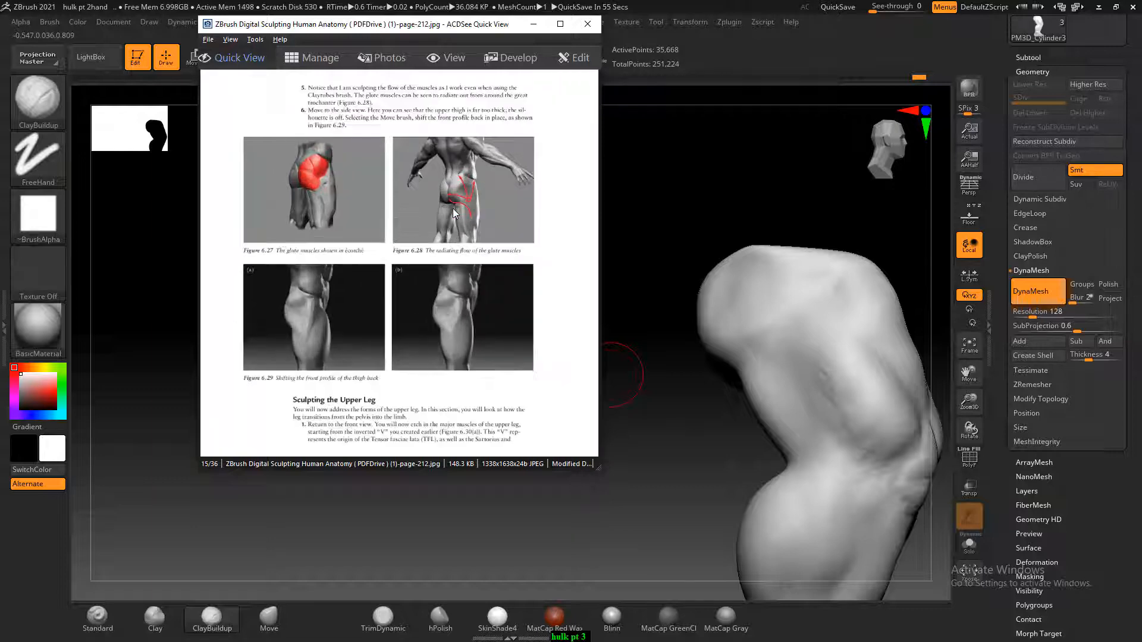
{"action": "left_click_drag", "start_coordinate": [453, 224], "coordinate": [485, 289]}
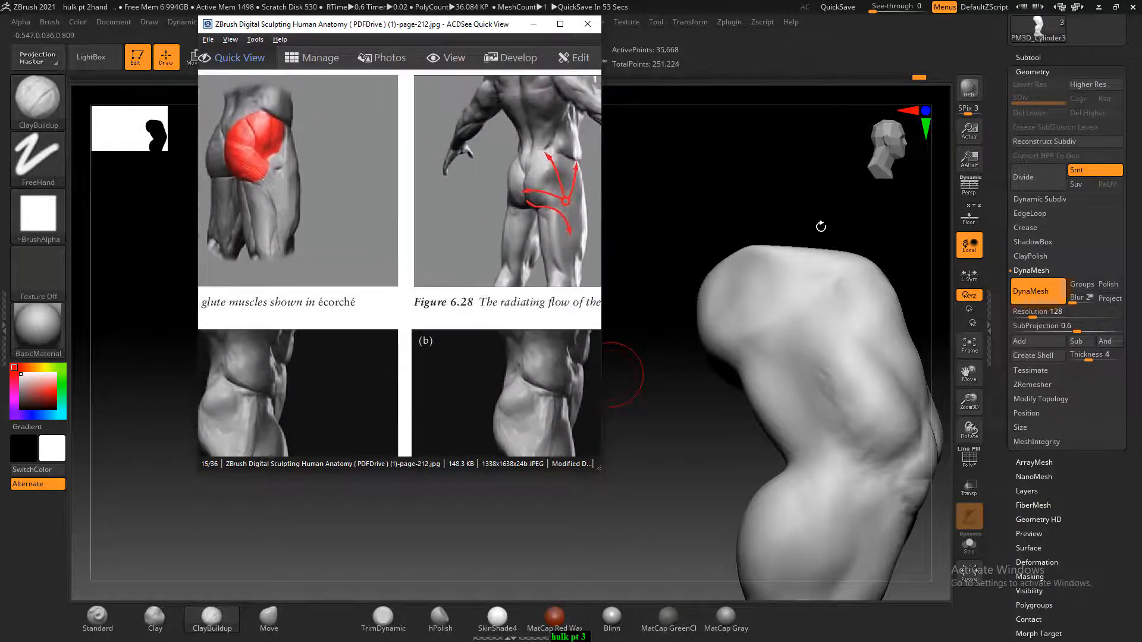
{"action": "left_click_drag", "start_coordinate": [821, 227], "coordinate": [790, 214]}
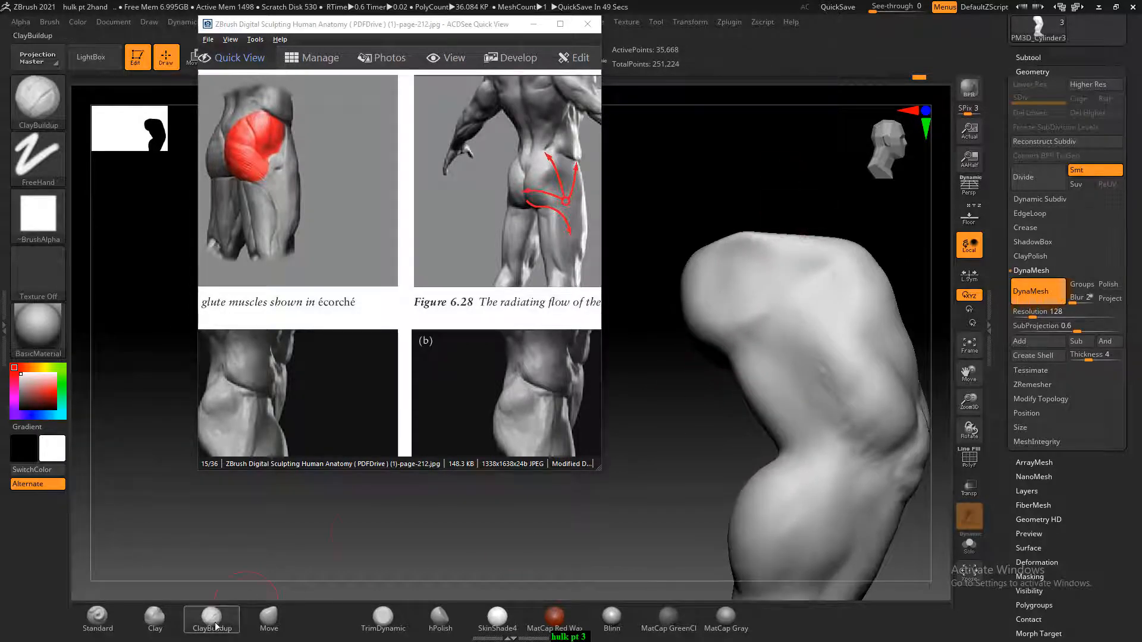
{"action": "left_click_drag", "start_coordinate": [716, 310], "coordinate": [777, 338]}
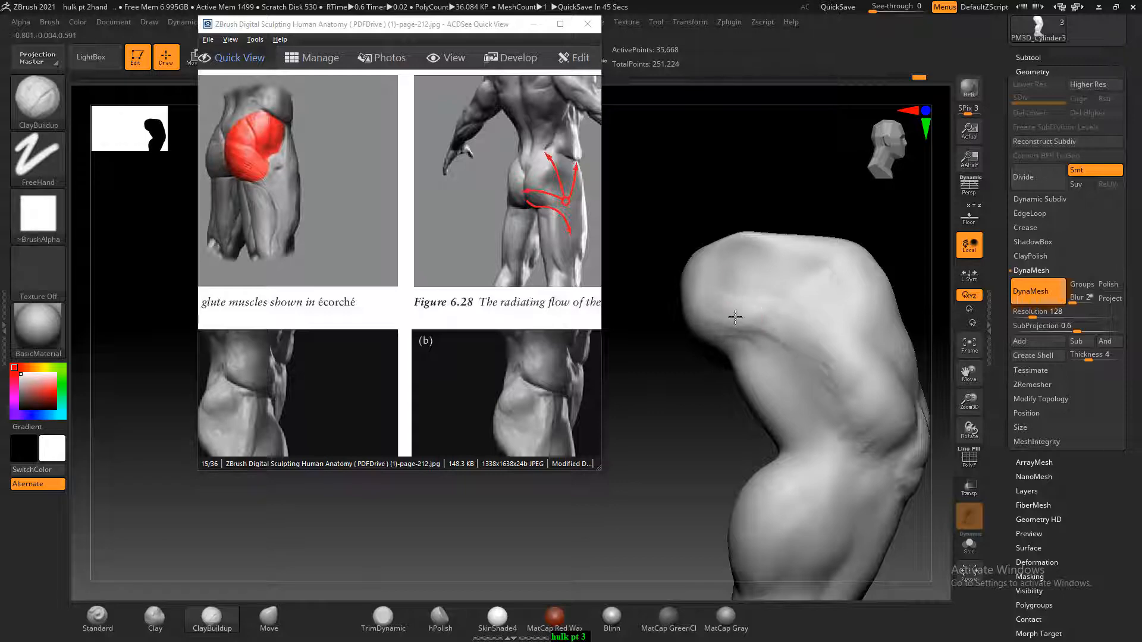
{"action": "left_click_drag", "start_coordinate": [767, 255], "coordinate": [769, 298]}
{"action": "mouse_move", "coordinate": [789, 256]}
{"action": "left_mouse_down"}
{"action": "mouse_move", "coordinate": [778, 245]}
{"action": "mouse_move", "coordinate": [797, 300]}
{"action": "mouse_move", "coordinate": [734, 345]}
{"action": "left_mouse_up"}
{"action": "left_click_drag", "start_coordinate": [697, 205], "coordinate": [743, 183]}
{"action": "left_click_drag", "start_coordinate": [723, 230], "coordinate": [662, 329]}
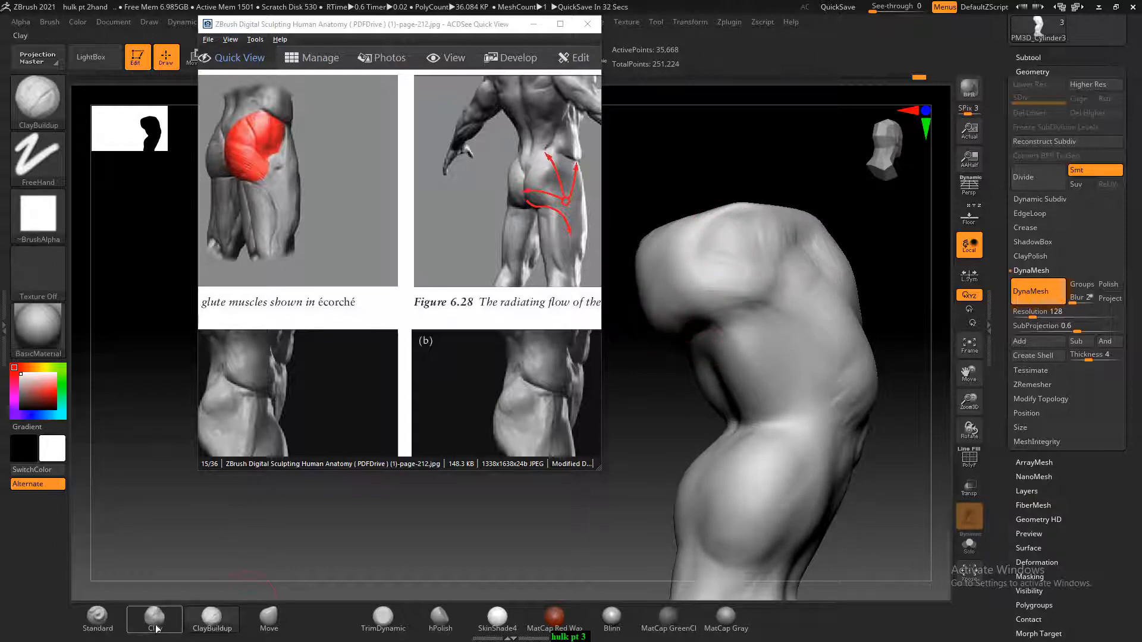
Carve the crease beneath the buttock with the Standard brush, where it meets the back of the thigh
{"action": "left_click", "coordinate": [97, 618]}
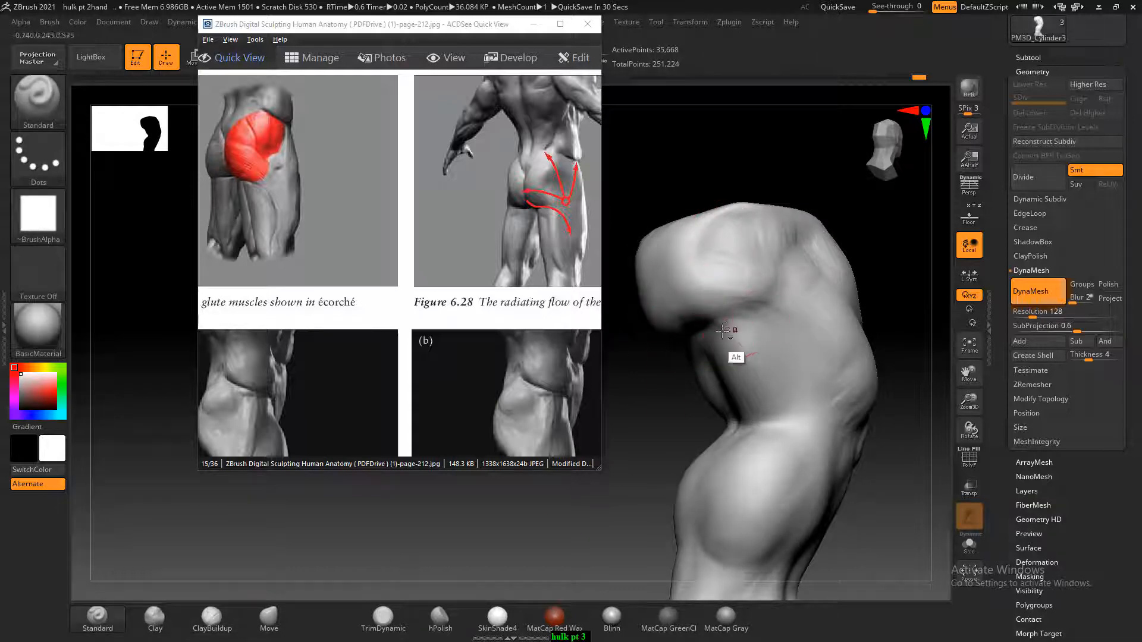
{"action": "mouse_move", "coordinate": [722, 331]}
{"action": "left_mouse_down", "text": "alt"}
{"action": "mouse_move", "coordinate": [764, 329]}
{"action": "mouse_move", "coordinate": [746, 324]}
{"action": "mouse_move", "coordinate": [769, 334]}
{"action": "mouse_move", "coordinate": [801, 385]}
{"action": "left_mouse_up", "text": "alt"}
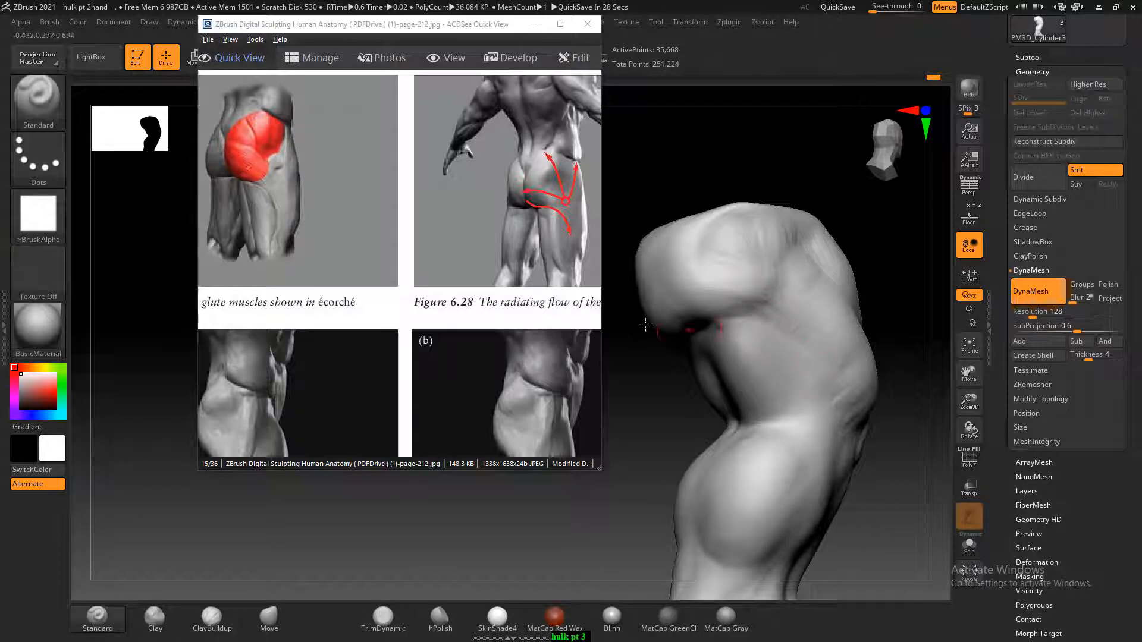
{"action": "left_click_drag", "start_coordinate": [455, 288], "coordinate": [485, 179]}
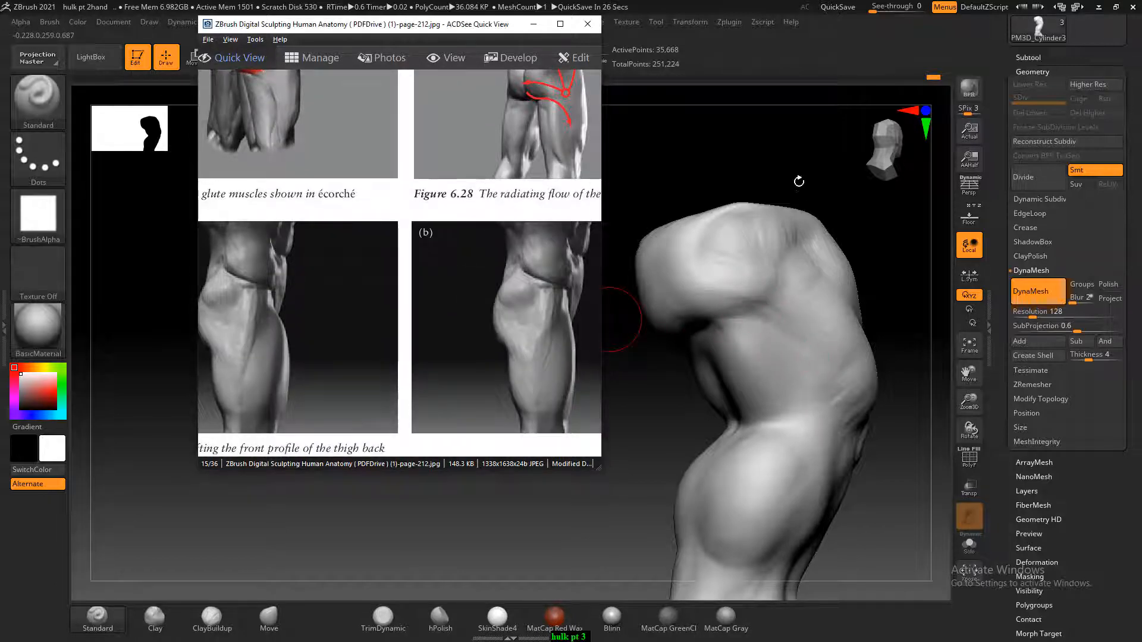
Refine the rear and lower edge of the glute with ClayBuildup and smooth the strokes into the hip
{"action": "mouse_move", "coordinate": [798, 181]}
{"action": "left_mouse_down"}
{"action": "mouse_move", "coordinate": [765, 187]}
{"action": "mouse_move", "coordinate": [732, 237]}
{"action": "mouse_move", "coordinate": [702, 207]}
{"action": "left_mouse_up"}
{"action": "left_click", "coordinate": [216, 616]}
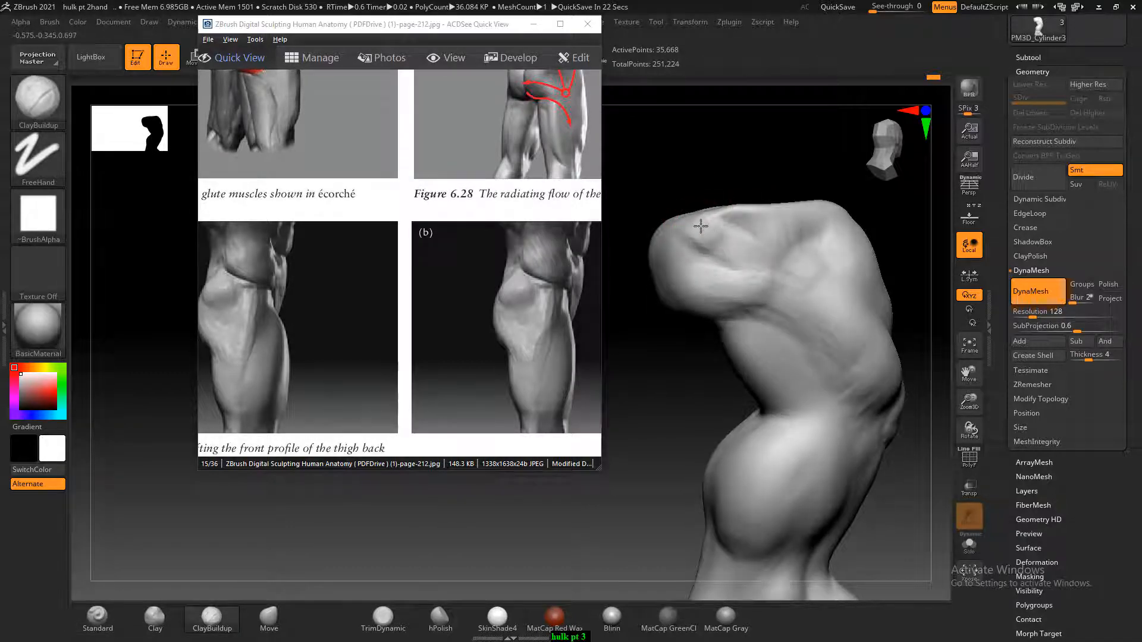
{"action": "left_click_drag", "start_coordinate": [694, 278], "coordinate": [673, 278]}
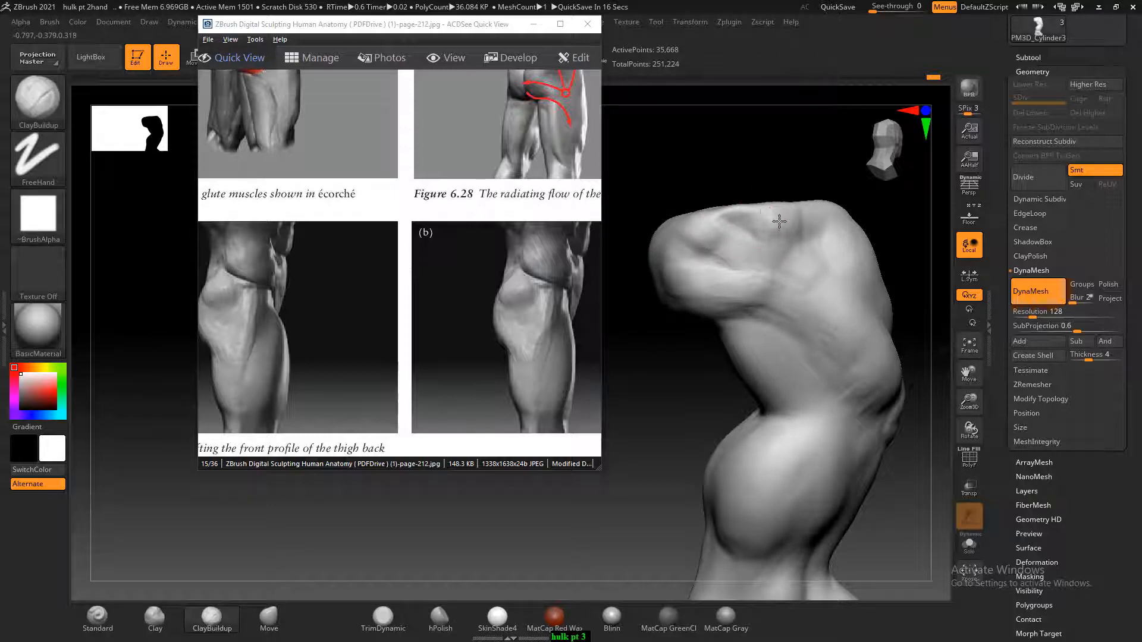
{"action": "key", "text": "shift"}
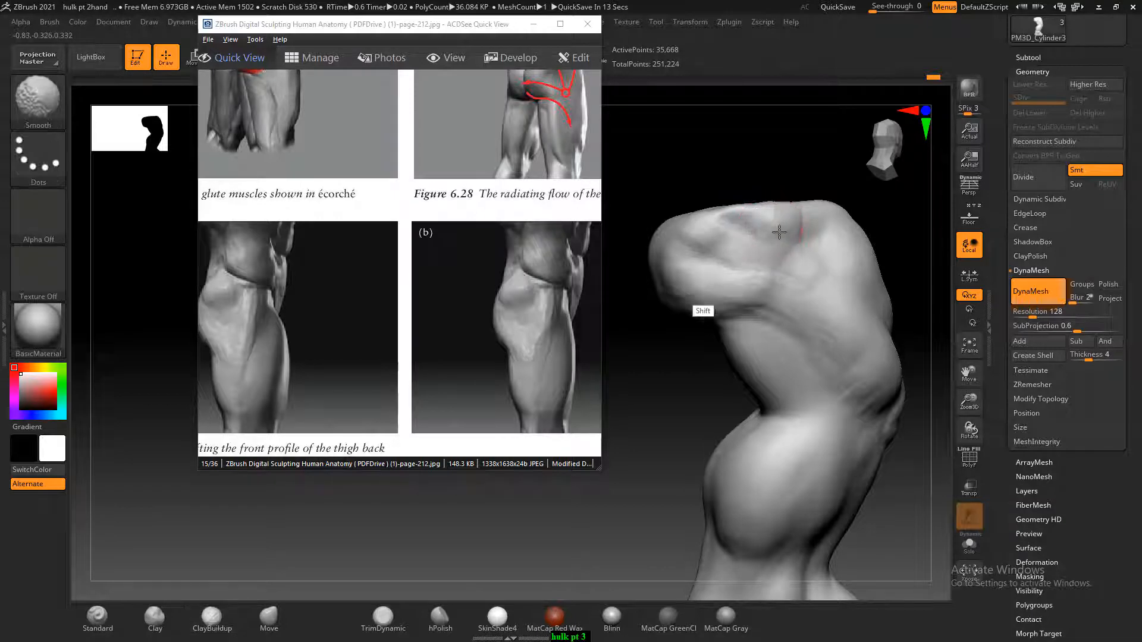
{"action": "left_click_drag", "start_coordinate": [661, 380], "coordinate": [685, 349], "text": "shift"}
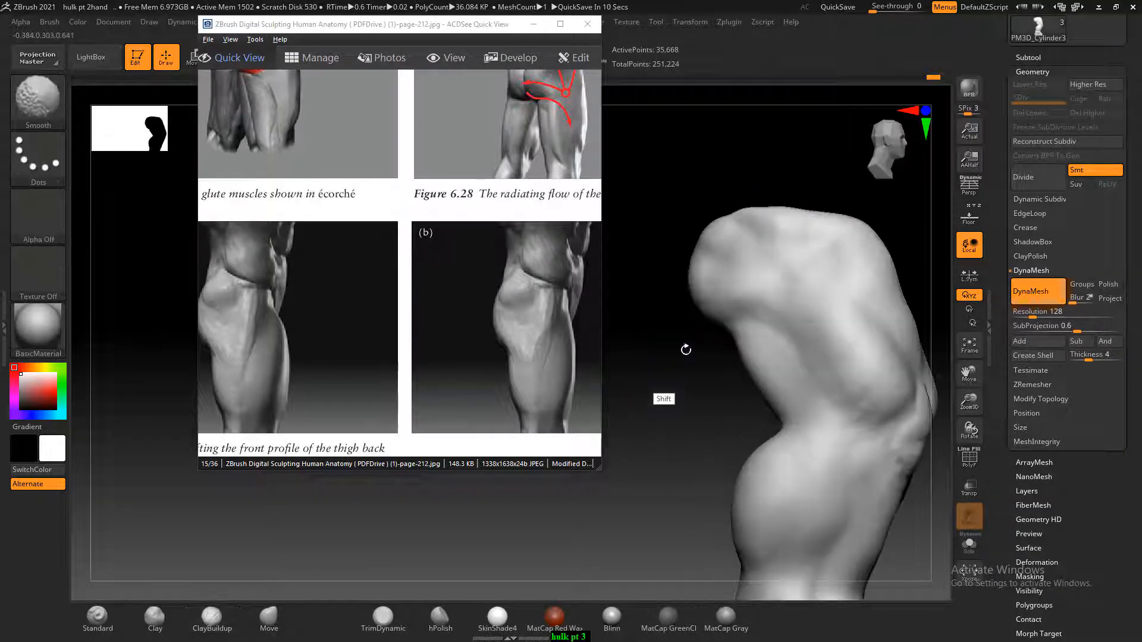
Examine the thigh profile figures on page-212 and the upper leg muscle figures on page-213 of the anatomy reference
{"action": "left_click_drag", "start_coordinate": [459, 400], "coordinate": [453, 310]}
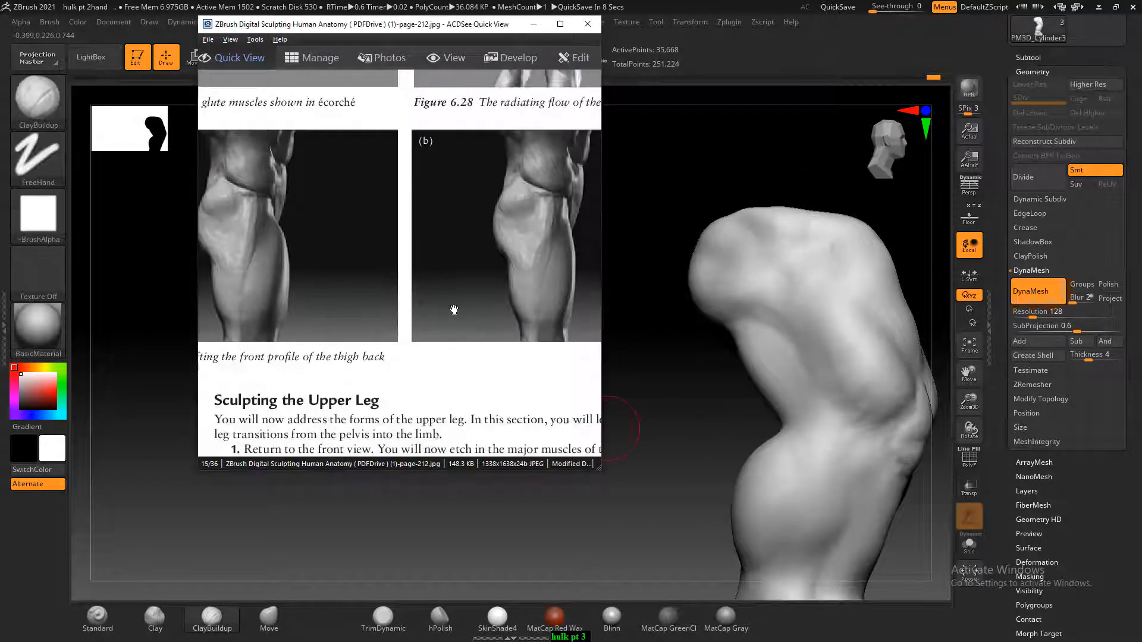
{"action": "mouse_move", "coordinate": [793, 292]}
{"action": "left_mouse_down"}
{"action": "mouse_move", "coordinate": [804, 305]}
{"action": "mouse_move", "coordinate": [775, 323]}
{"action": "left_mouse_up"}
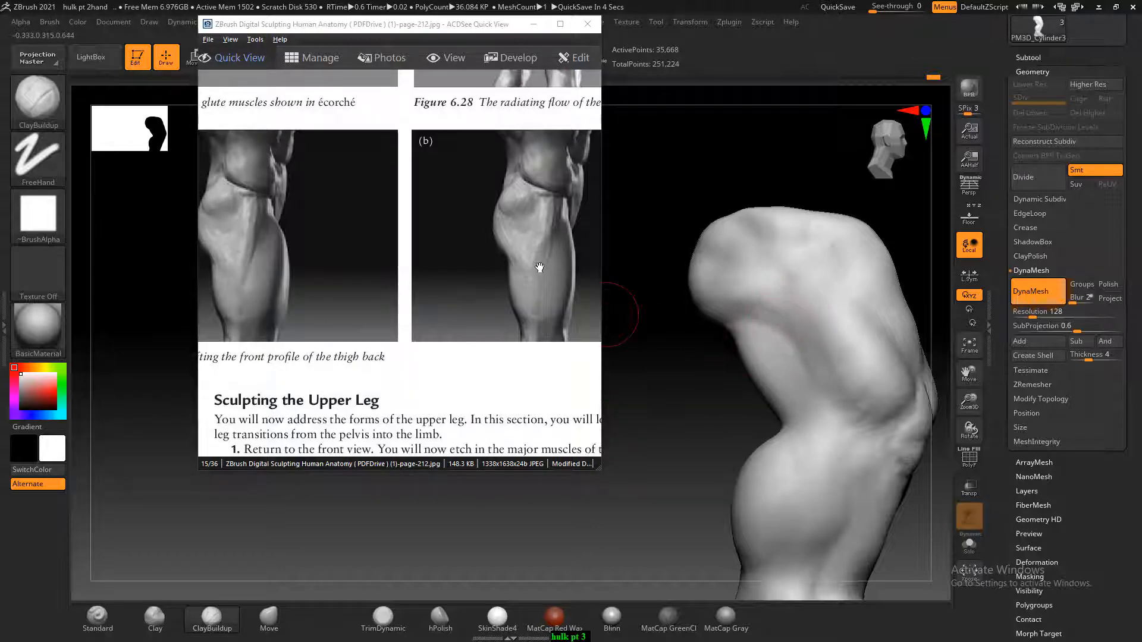
{"action": "left_click_drag", "start_coordinate": [481, 302], "coordinate": [481, 252]}
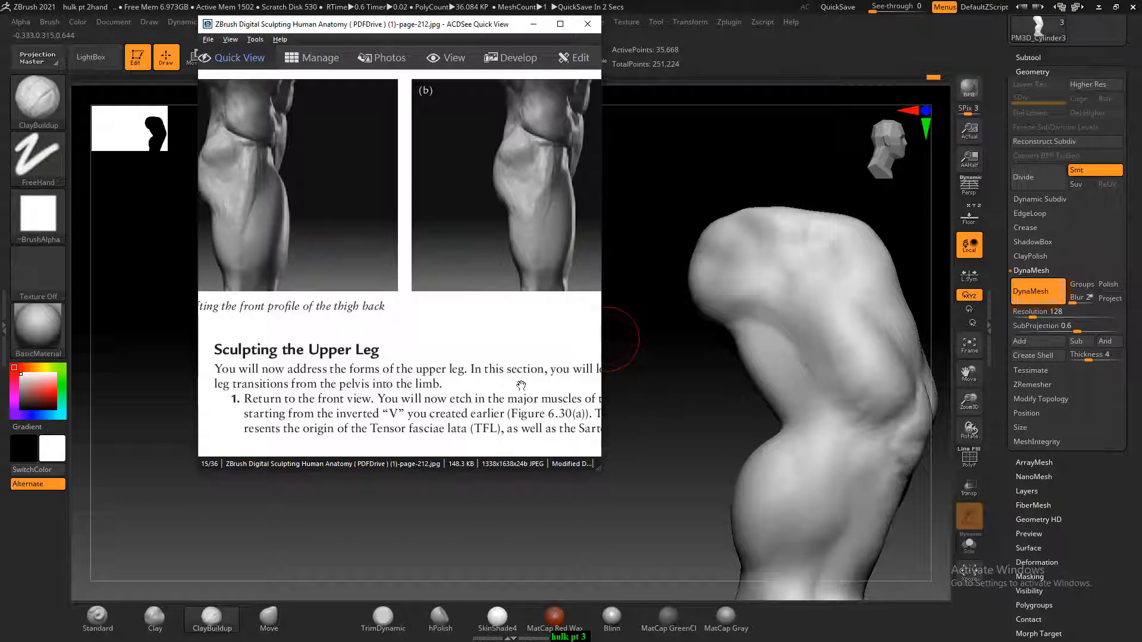
{"action": "scroll", "coordinate": [514, 352], "scroll_direction": "down", "scroll_amount": 1}
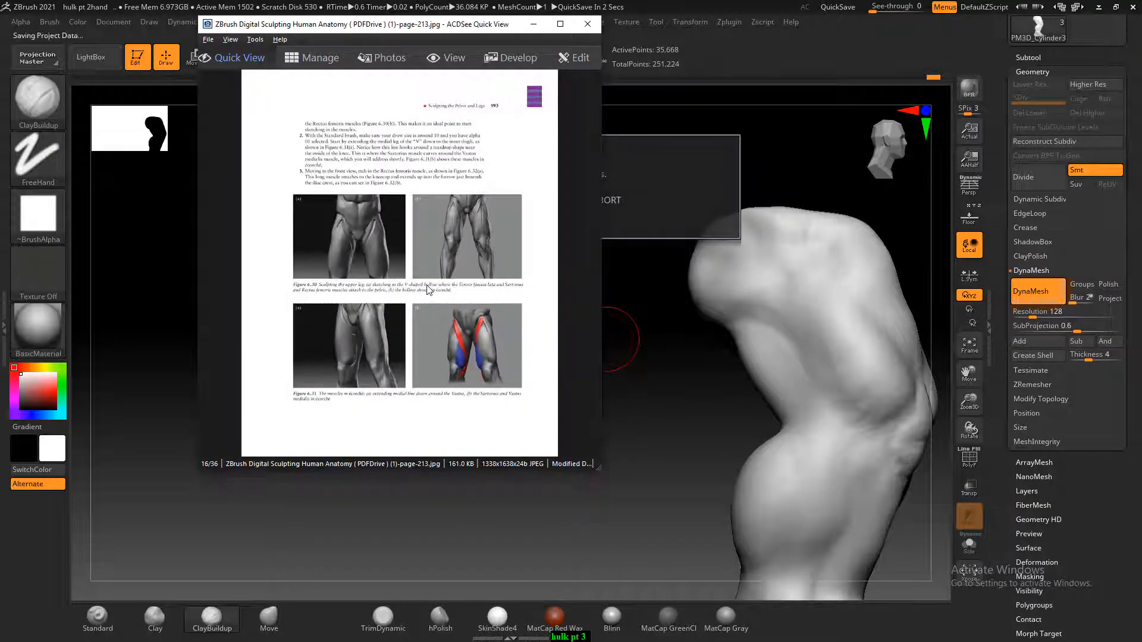
{"action": "scroll", "coordinate": [434, 264], "scroll_direction": "up", "scroll_amount": 3, "text": "ctrl"}
{"action": "left_click_drag", "start_coordinate": [434, 269], "coordinate": [433, 224]}
{"action": "scroll", "coordinate": [407, 239], "scroll_direction": "up", "scroll_amount": 1}
{"action": "scroll", "coordinate": [436, 222], "scroll_direction": "up", "scroll_amount": 3, "text": "ctrl"}
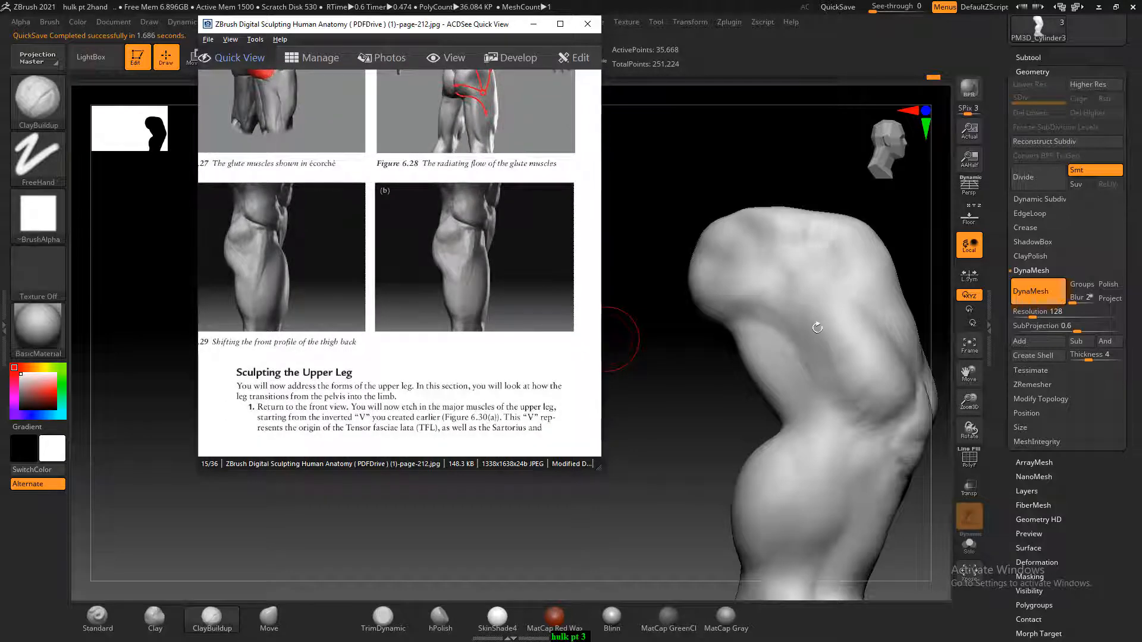
Etch long grooves down the outer thigh from the glute towards the knee with the Standard brush, then soften them
{"action": "mouse_move", "coordinate": [806, 345]}
{"action": "left_mouse_down"}
{"action": "mouse_move", "coordinate": [817, 348]}
{"action": "mouse_move", "coordinate": [793, 382]}
{"action": "left_mouse_up"}
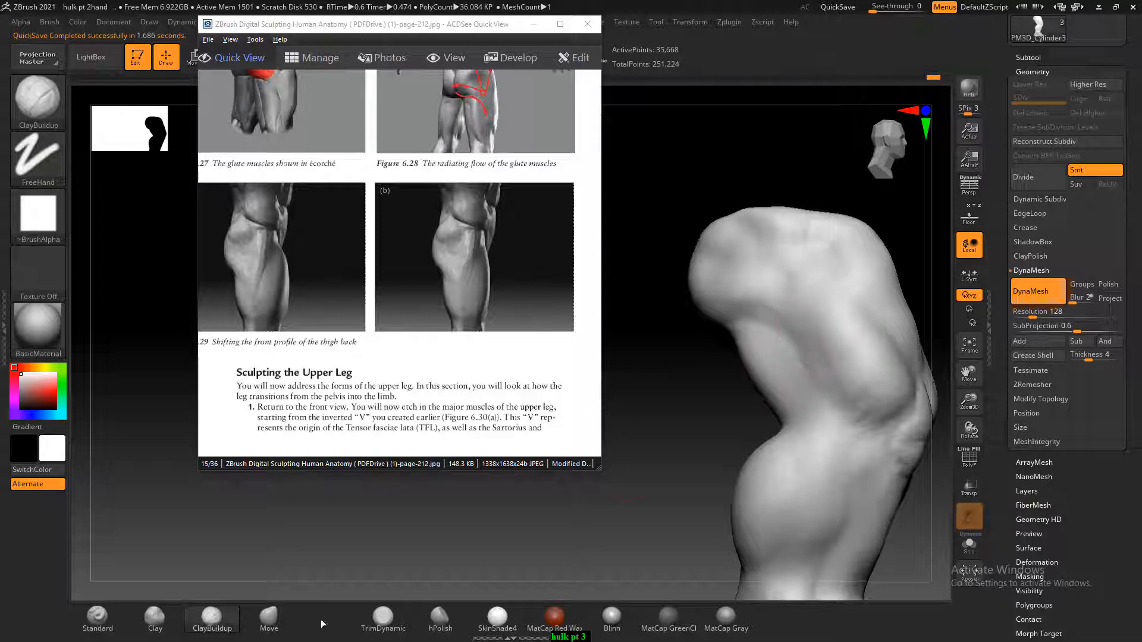
{"action": "left_click", "coordinate": [98, 618]}
{"action": "left_click_drag", "start_coordinate": [789, 270], "coordinate": [803, 348]}
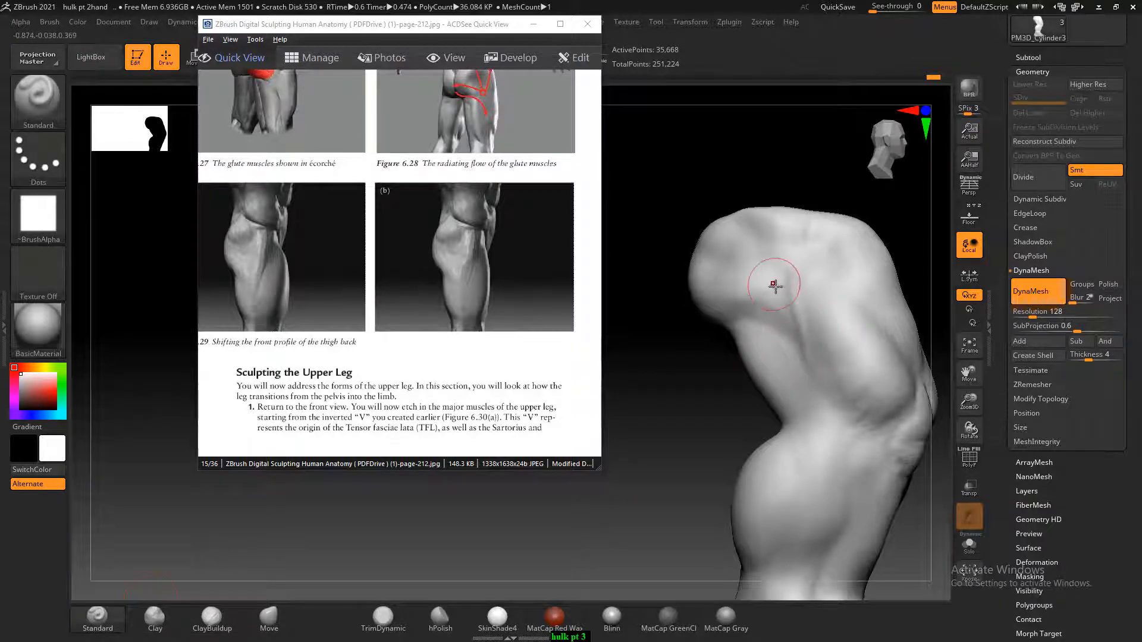
{"action": "left_click_drag", "start_coordinate": [814, 294], "coordinate": [822, 379], "text": "alt"}
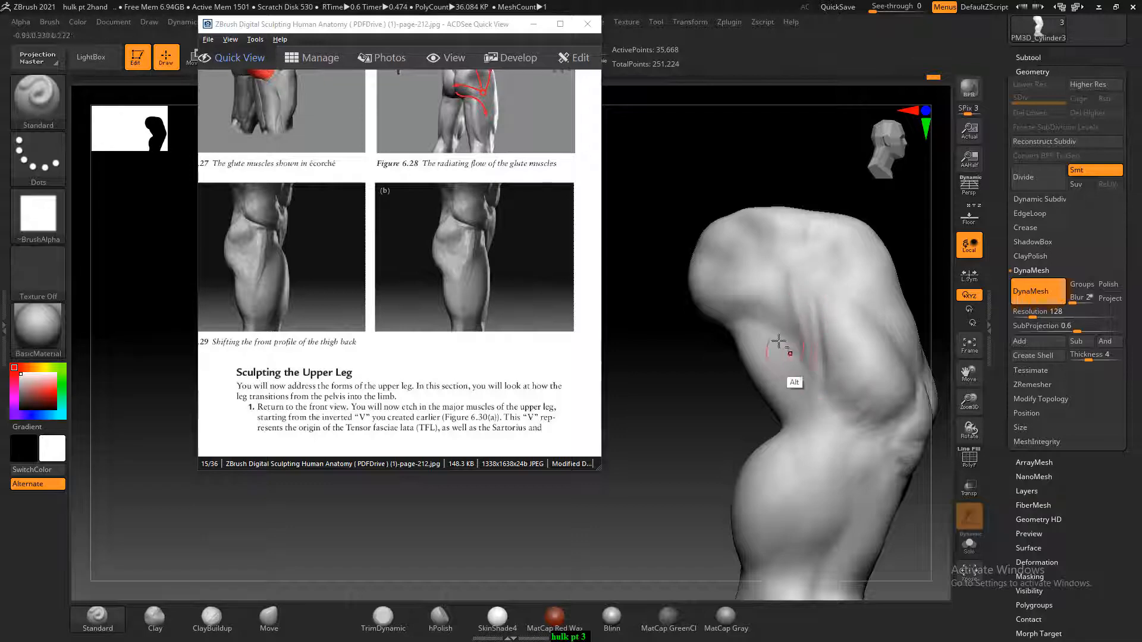
{"action": "mouse_move", "coordinate": [748, 324]}
{"action": "left_mouse_down", "text": "alt"}
{"action": "mouse_move", "coordinate": [770, 331]}
{"action": "mouse_move", "coordinate": [806, 379]}
{"action": "left_mouse_up", "text": "alt"}
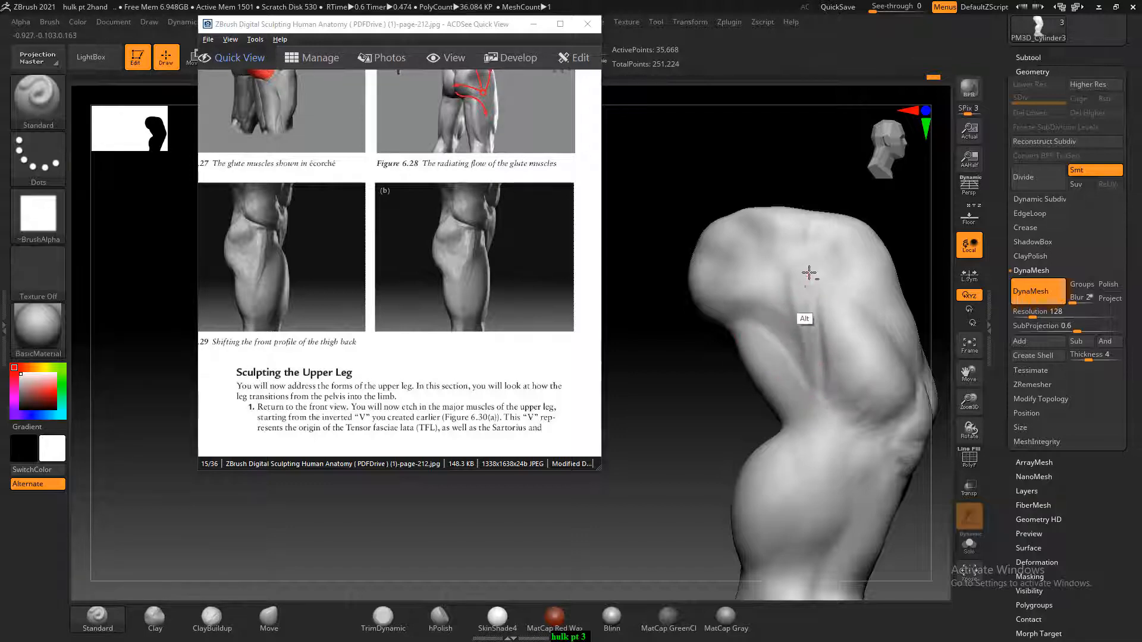
{"action": "left_click_drag", "start_coordinate": [810, 279], "coordinate": [818, 355], "text": "alt"}
{"action": "mouse_move", "coordinate": [810, 303]}
{"action": "left_mouse_down", "text": "alt"}
{"action": "mouse_move", "coordinate": [830, 396]}
{"action": "mouse_move", "coordinate": [800, 323]}
{"action": "mouse_move", "coordinate": [785, 323]}
{"action": "mouse_move", "coordinate": [797, 354]}
{"action": "left_mouse_up", "text": "alt"}
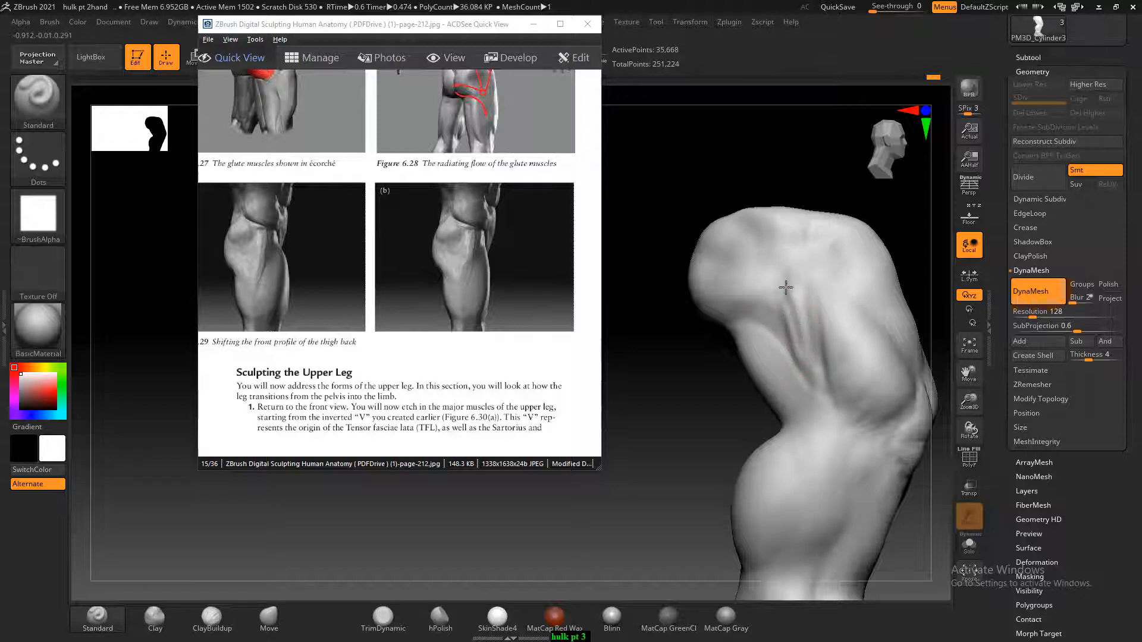
{"action": "mouse_move", "coordinate": [788, 280]}
{"action": "left_mouse_down"}
{"action": "mouse_move", "coordinate": [805, 364]}
{"action": "mouse_move", "coordinate": [767, 369]}
{"action": "mouse_move", "coordinate": [792, 306]}
{"action": "left_mouse_up"}
{"action": "mouse_move", "coordinate": [797, 280]}
{"action": "left_mouse_down", "text": "shift"}
{"action": "mouse_move", "coordinate": [813, 386]}
{"action": "mouse_move", "coordinate": [780, 337]}
{"action": "mouse_move", "coordinate": [810, 425]}
{"action": "left_mouse_up", "text": "shift"}
Compare the front of the thigh with the Sartorius, Vastus and Rectus femoris figures on reference pages 213 and 214
{"action": "scroll", "coordinate": [445, 321], "scroll_direction": "down", "scroll_amount": 1}
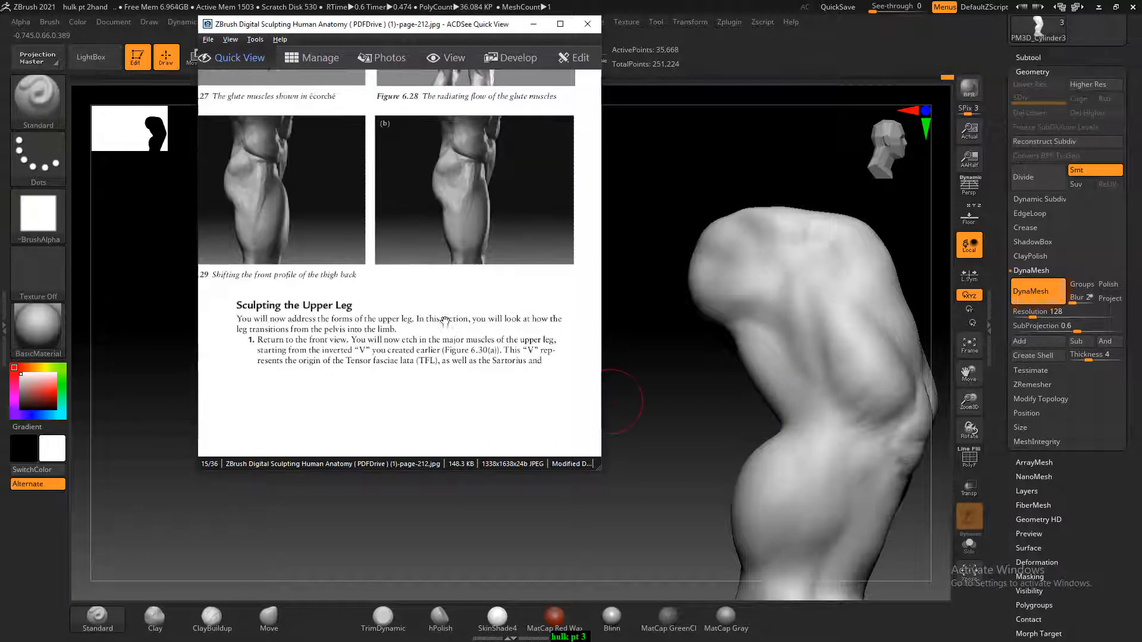
{"action": "scroll", "coordinate": [447, 227], "scroll_direction": "down", "scroll_amount": 1}
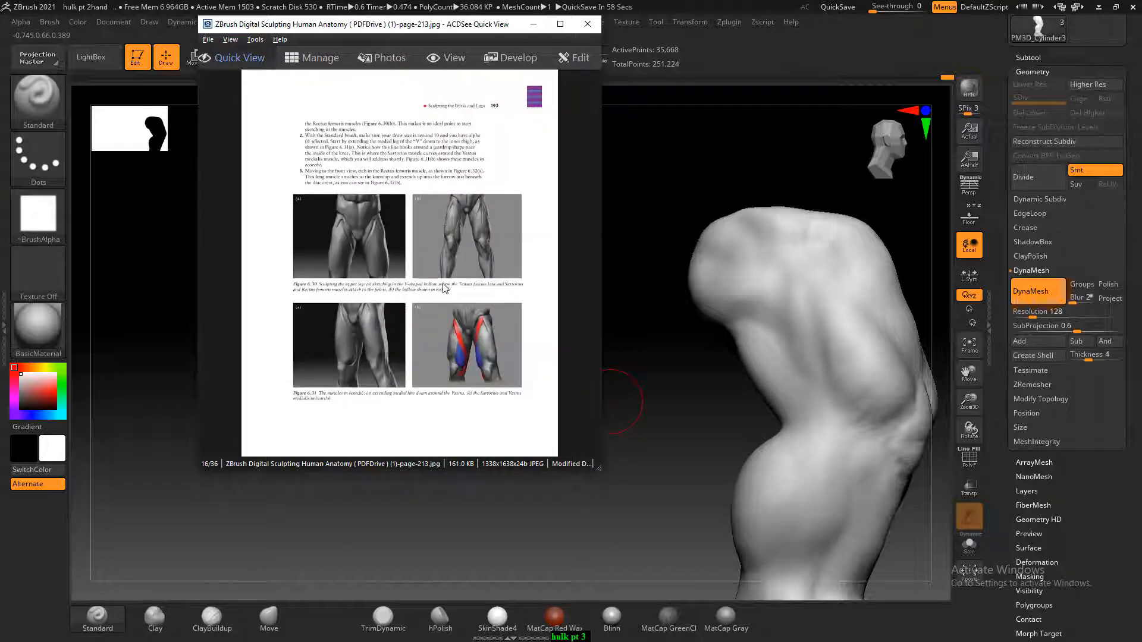
{"action": "scroll", "coordinate": [437, 298], "scroll_direction": "up", "scroll_amount": 2, "text": "ctrl"}
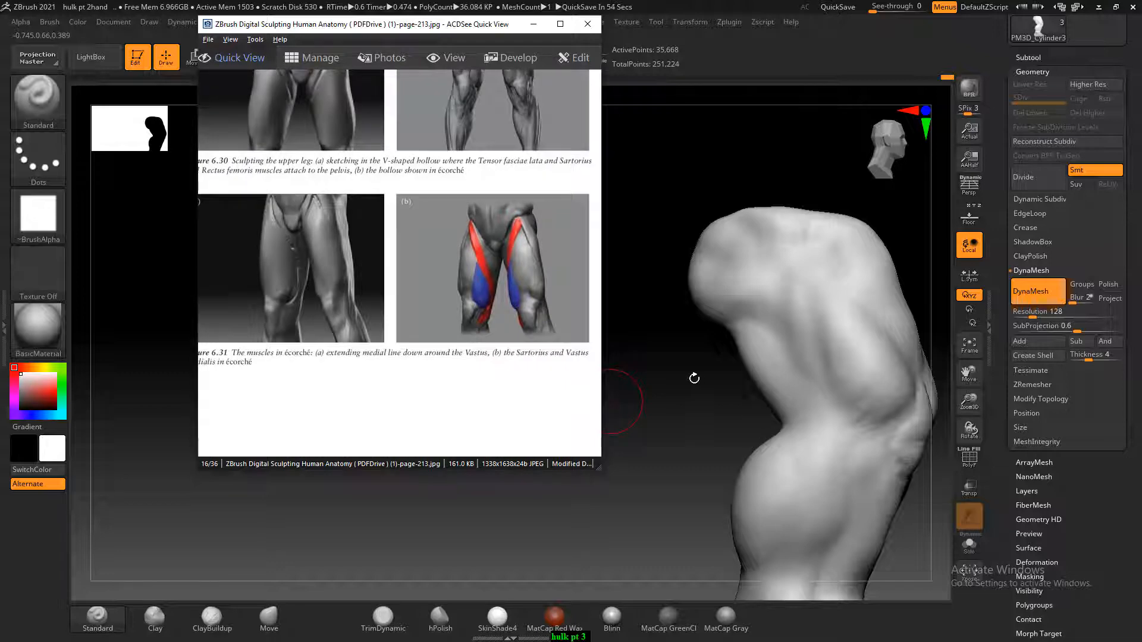
{"action": "mouse_move", "coordinate": [694, 378]}
{"action": "left_mouse_down"}
{"action": "mouse_move", "coordinate": [627, 380]}
{"action": "mouse_move", "coordinate": [701, 364]}
{"action": "left_mouse_up"}
{"action": "left_click_drag", "start_coordinate": [501, 266], "coordinate": [477, 259]}
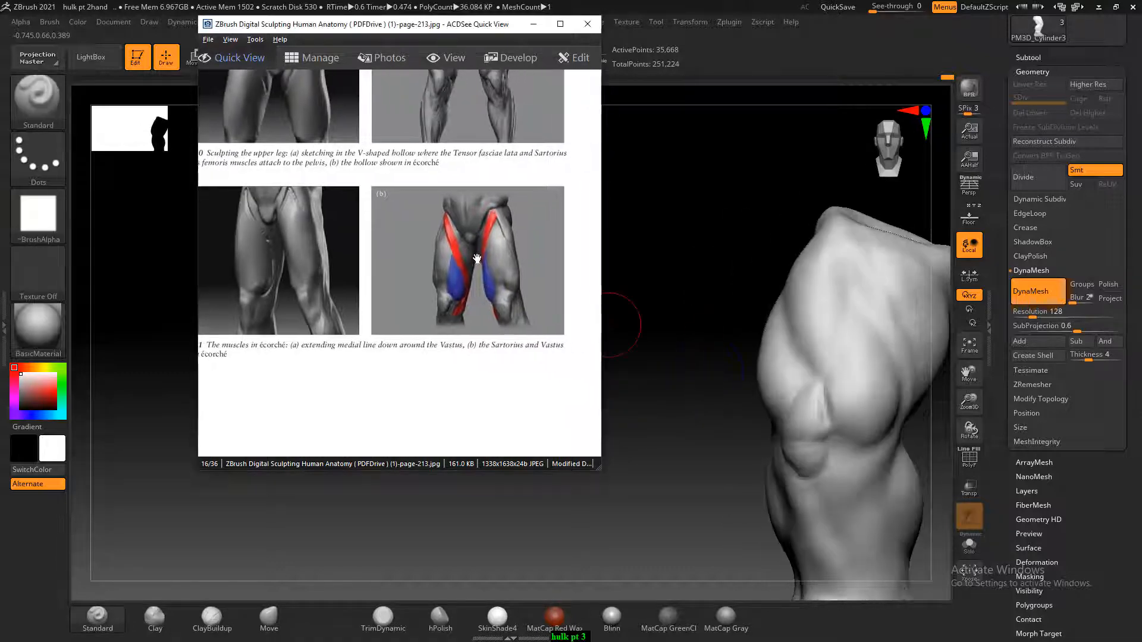
{"action": "scroll", "coordinate": [476, 259], "scroll_direction": "down", "scroll_amount": 1}
{"action": "scroll", "coordinate": [443, 317], "scroll_direction": "up", "scroll_amount": 3, "text": "ctrl"}
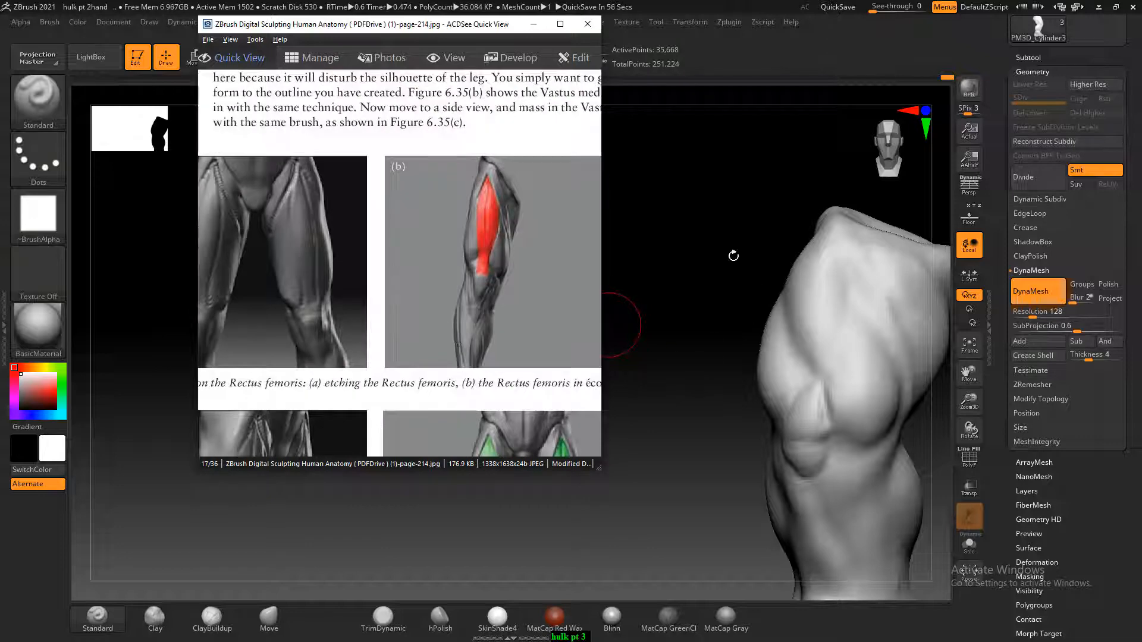
{"action": "left_click_drag", "start_coordinate": [725, 258], "coordinate": [658, 305]}
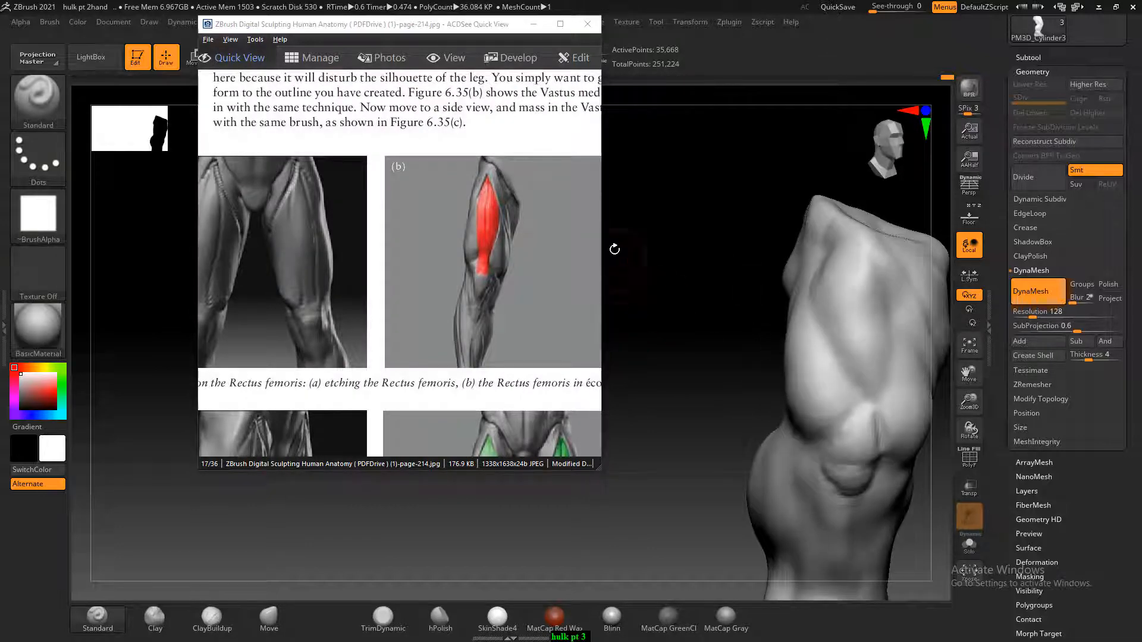
Etch the muscle division around the top of the Rectus femoris on the upper front thigh with the Standard brush
{"action": "left_click_drag", "start_coordinate": [612, 247], "coordinate": [734, 252]}
{"action": "left_click_drag", "start_coordinate": [757, 176], "coordinate": [671, 193]}
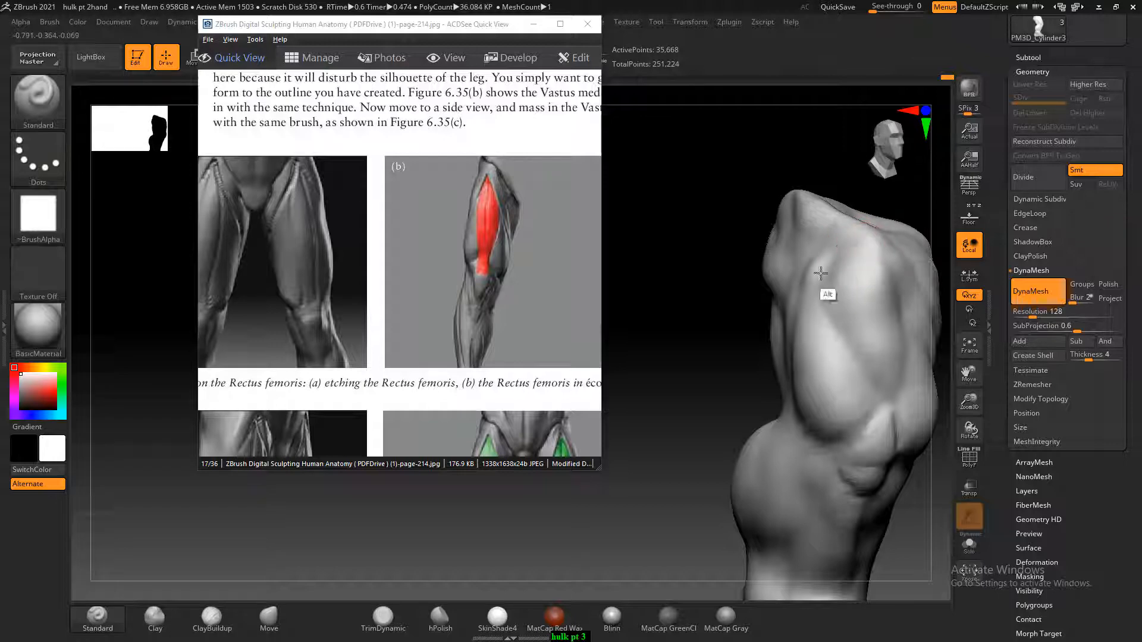
{"action": "left_click_drag", "start_coordinate": [849, 231], "coordinate": [824, 264], "text": "alt"}
{"action": "left_click_drag", "start_coordinate": [861, 172], "coordinate": [825, 176]}
{"action": "left_click_drag", "start_coordinate": [856, 240], "coordinate": [888, 286], "text": "alt"}
{"action": "left_click_drag", "start_coordinate": [764, 200], "coordinate": [791, 205]}
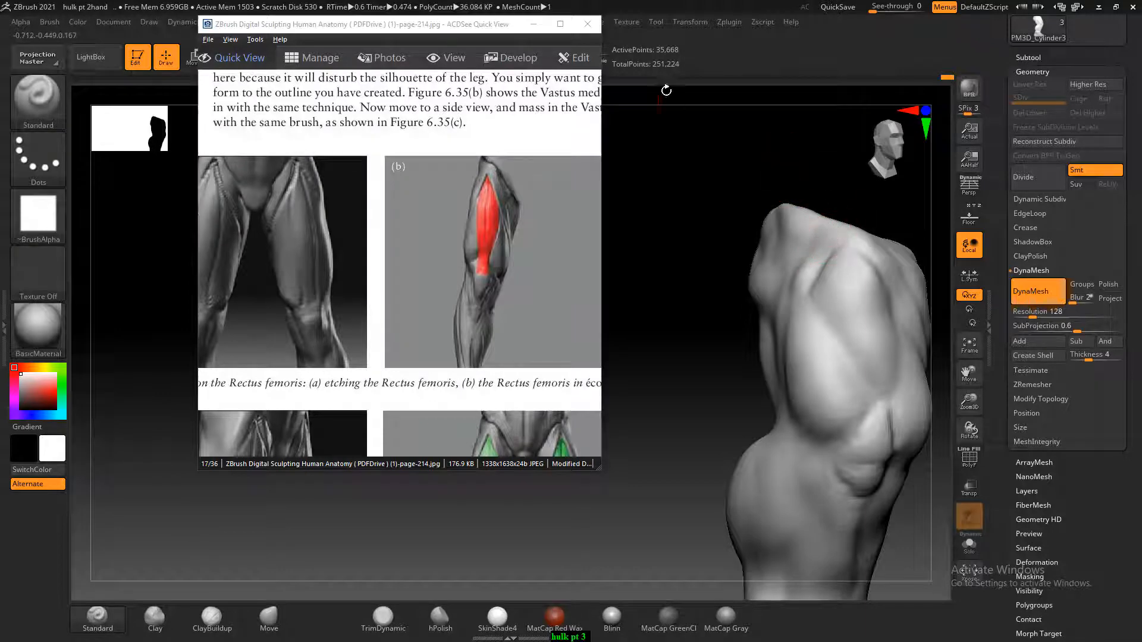
Move the anatomy reference clear of the leg, then carve and smooth the groove at the top of the front thigh
{"action": "left_click_drag", "start_coordinate": [485, 29], "coordinate": [420, 83]}
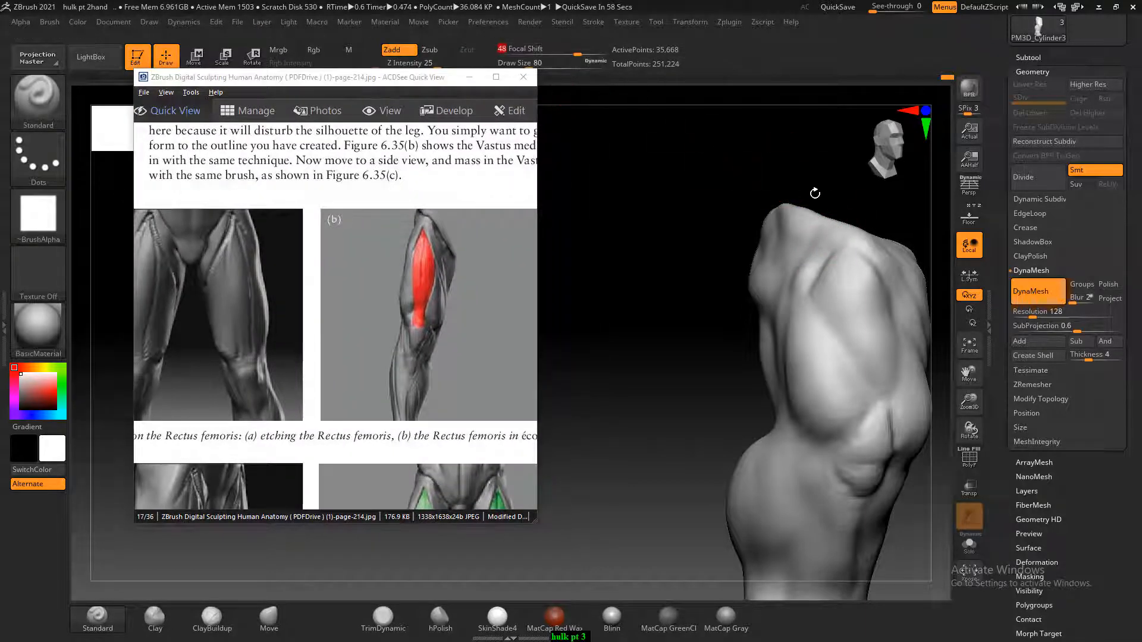
{"action": "left_click_drag", "start_coordinate": [811, 191], "coordinate": [846, 234]}
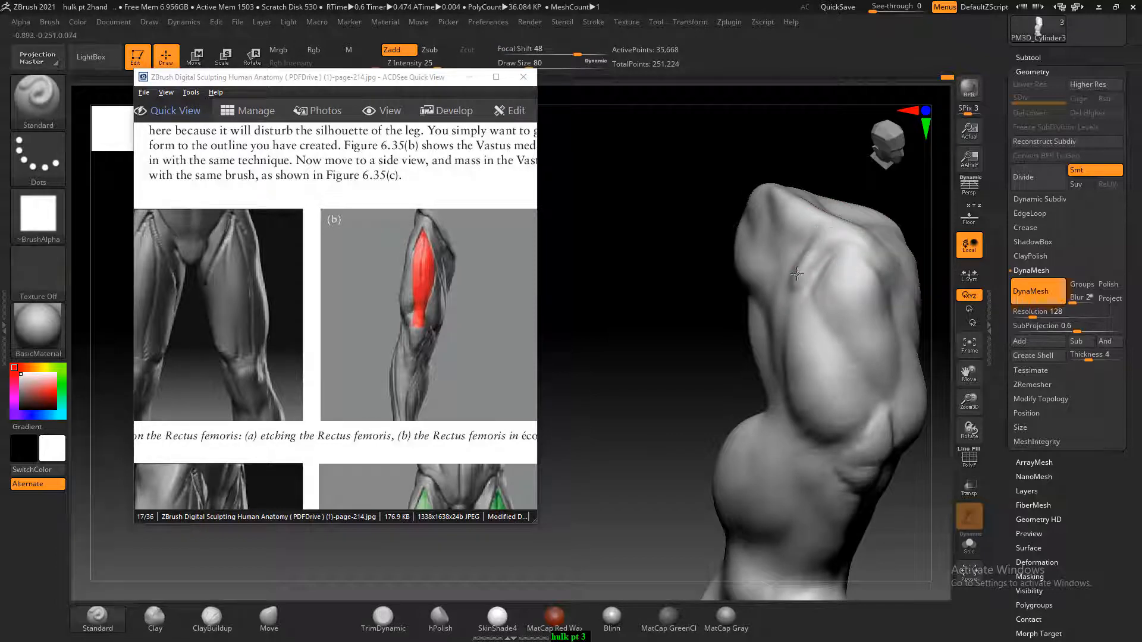
{"action": "key", "text": "shift"}
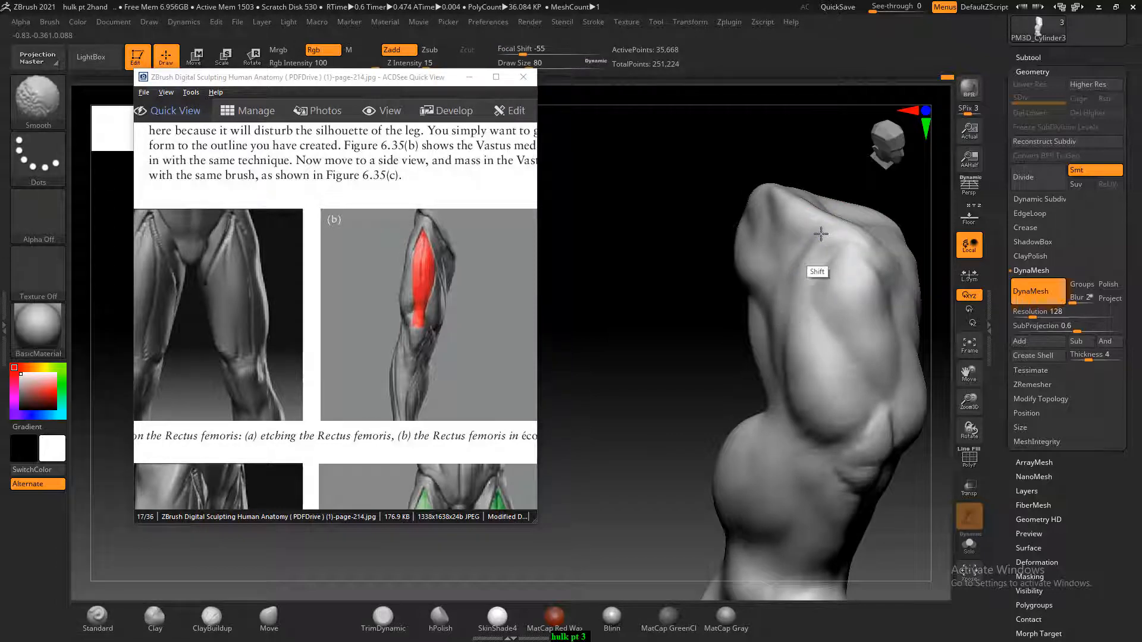
{"action": "mouse_move", "coordinate": [660, 334]}
{"action": "left_mouse_down", "text": "shift"}
{"action": "mouse_move", "coordinate": [668, 339]}
{"action": "mouse_move", "coordinate": [624, 313]}
{"action": "mouse_move", "coordinate": [669, 364]}
{"action": "left_mouse_up", "text": "shift"}
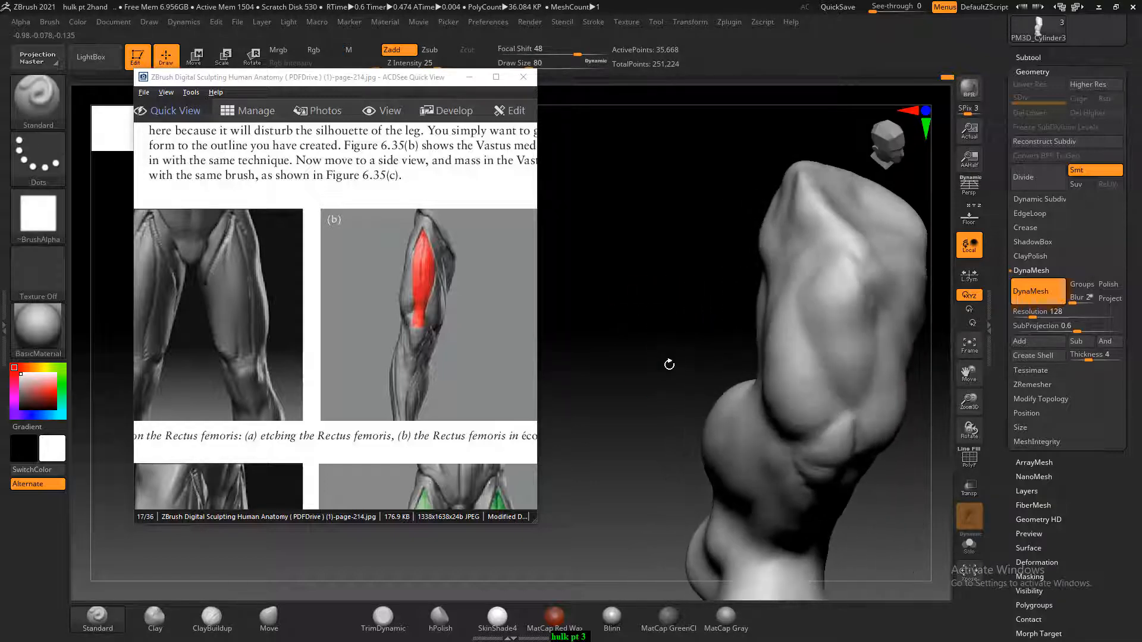
{"action": "mouse_move", "coordinate": [623, 393]}
{"action": "left_mouse_down", "text": "shift"}
{"action": "mouse_move", "coordinate": [642, 323]}
{"action": "mouse_move", "coordinate": [630, 347]}
{"action": "mouse_move", "coordinate": [646, 379]}
{"action": "left_mouse_up", "text": "shift"}
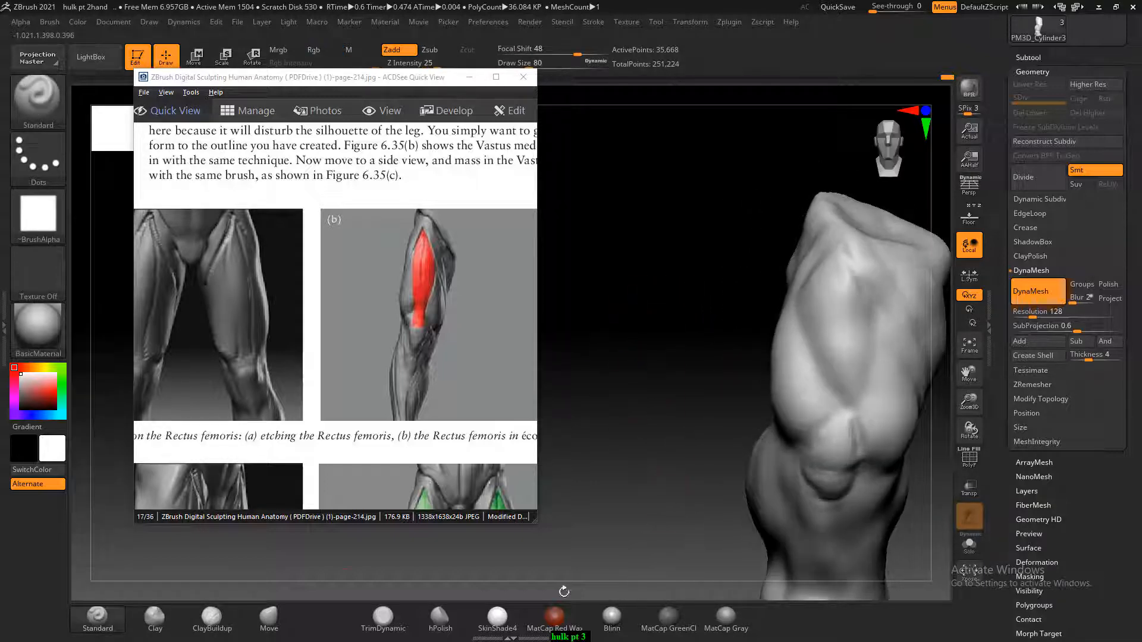
Reshape the upper outer contour of the front thigh using the Move brush at draw size 160
{"action": "left_click", "coordinate": [291, 623]}
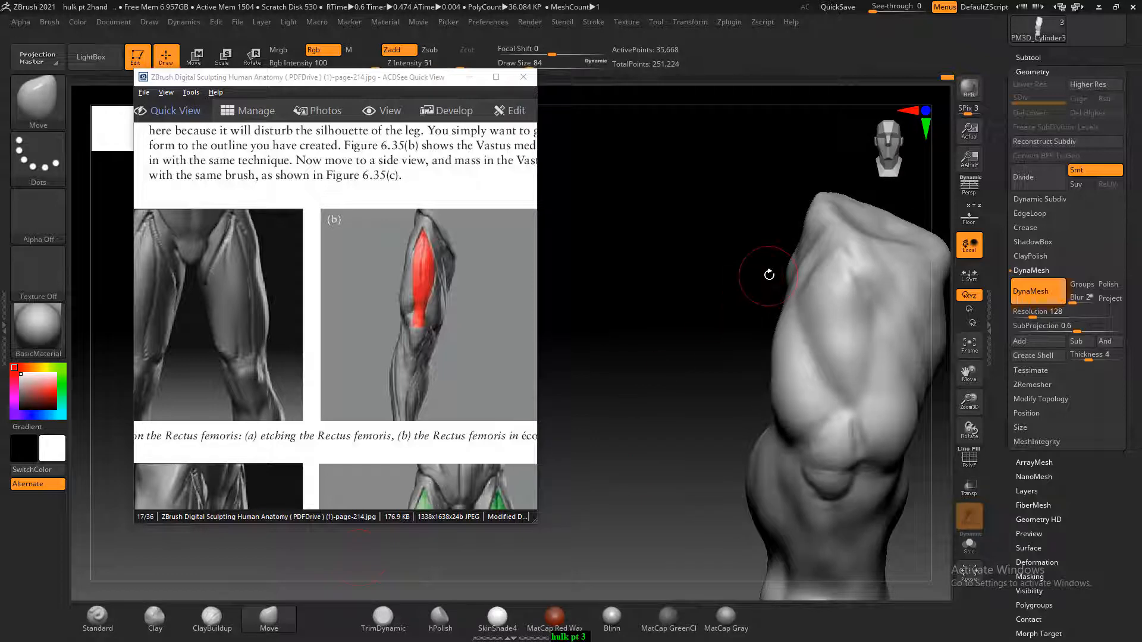
{"action": "key", "text": "bracketright"}
{"action": "key", "text": "bracketright"}
{"action": "key", "text": "bracketright"}
{"action": "key", "text": "bracketright"}
{"action": "key", "text": "bracketright"}
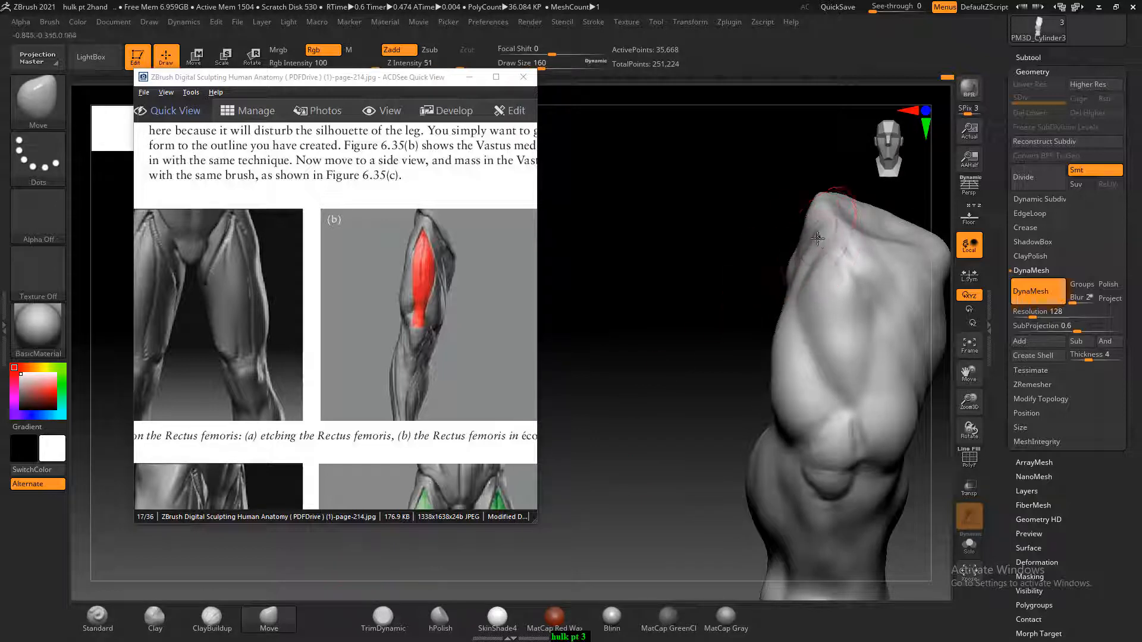
{"action": "left_click_drag", "start_coordinate": [817, 239], "coordinate": [803, 240]}
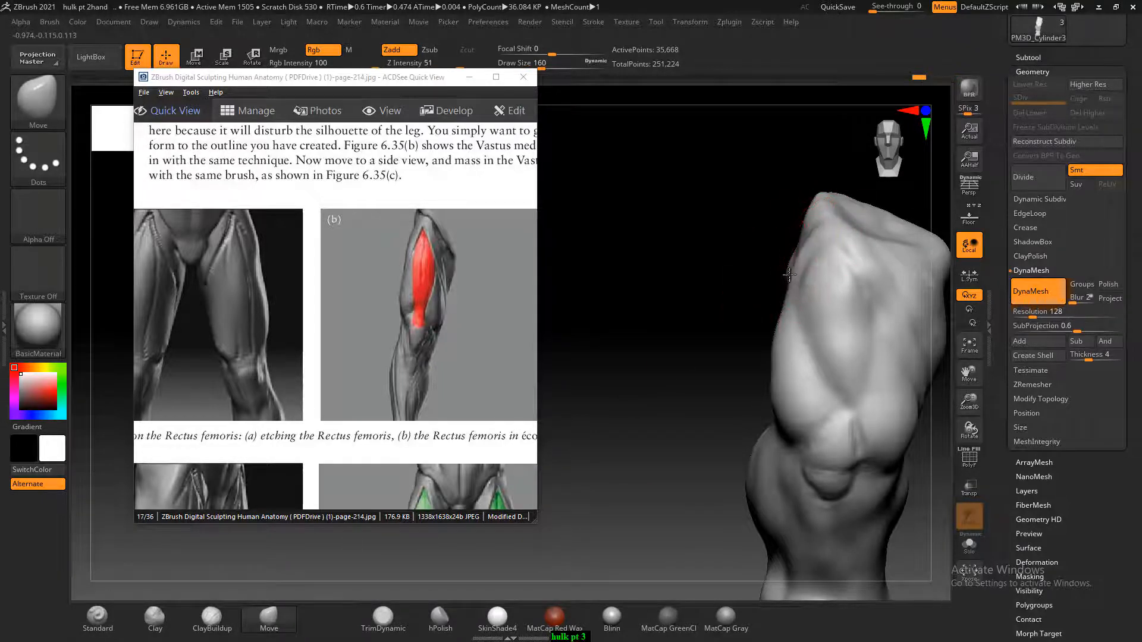
{"action": "left_click_drag", "start_coordinate": [713, 325], "coordinate": [616, 391]}
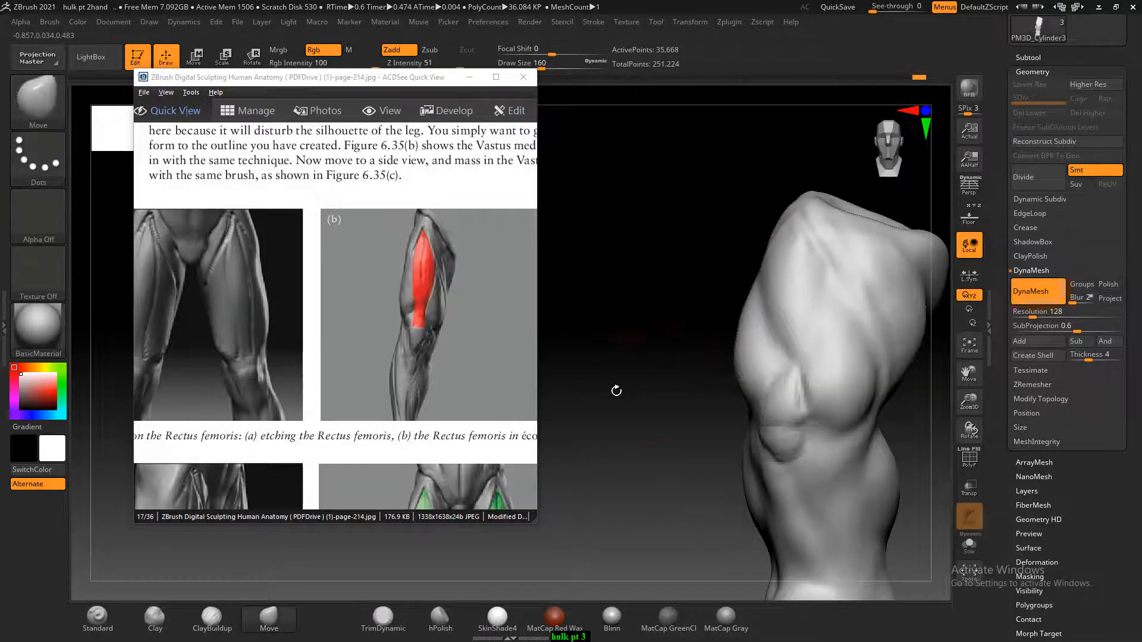
Build up the kneecap with ClayBuildup at draw size about 104, following the Vastus lateralis and medialis figure on page-216
{"action": "scroll", "coordinate": [448, 238], "scroll_direction": "down", "scroll_amount": 3}
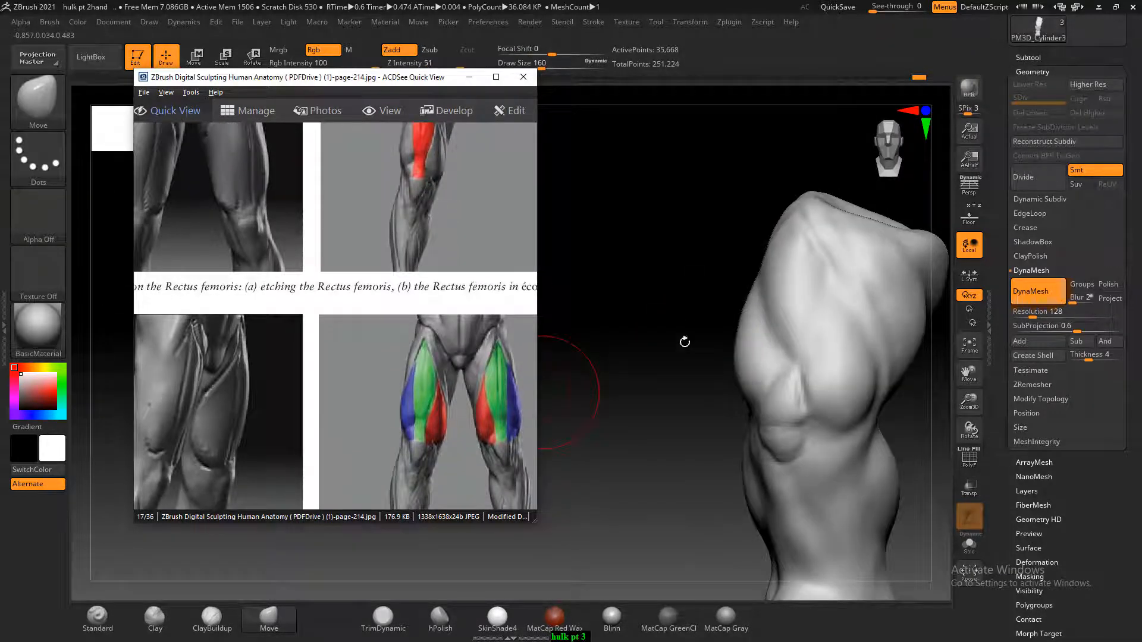
{"action": "scroll", "coordinate": [450, 324], "scroll_direction": "down", "scroll_amount": 2}
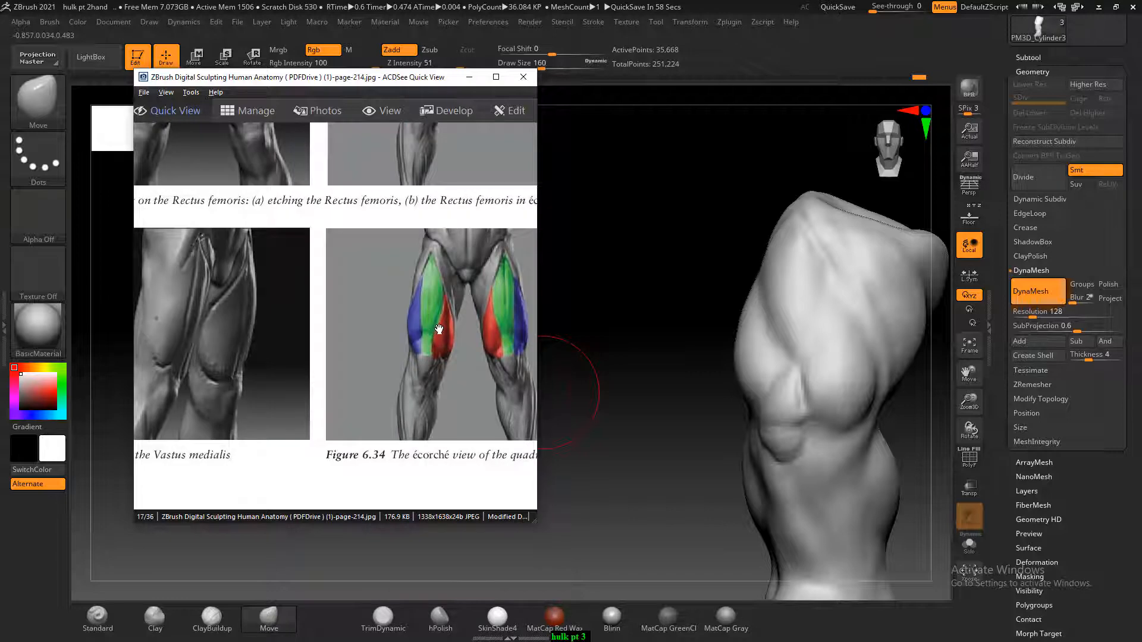
{"action": "scroll", "coordinate": [441, 327], "scroll_direction": "down", "scroll_amount": 2}
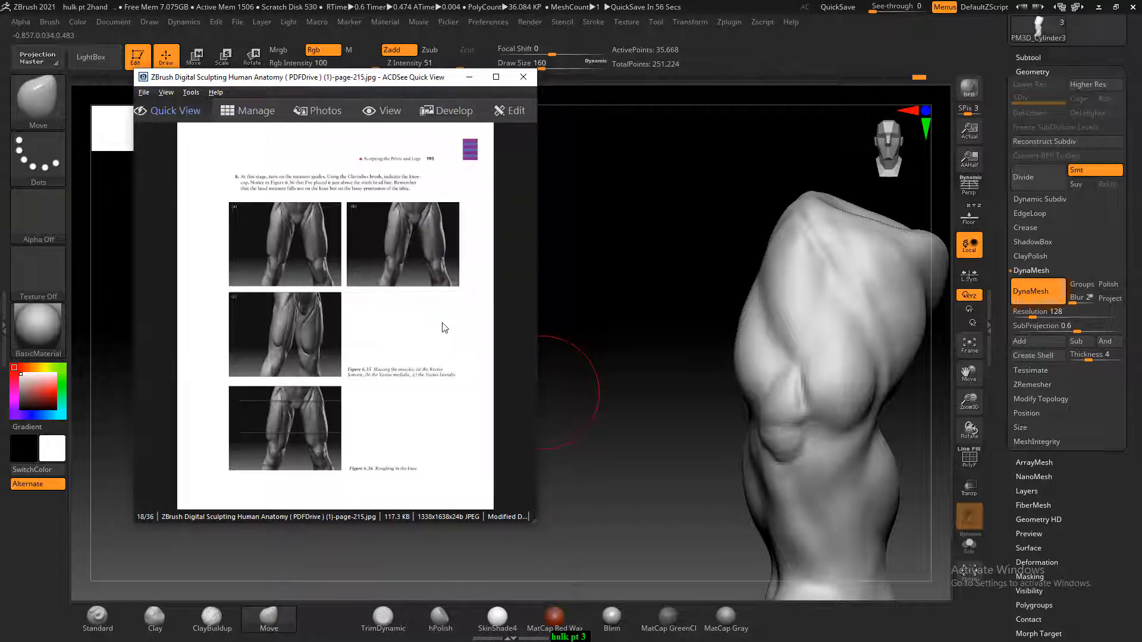
{"action": "scroll", "coordinate": [444, 328], "scroll_direction": "down", "scroll_amount": 1}
{"action": "scroll", "coordinate": [405, 337], "scroll_direction": "up", "scroll_amount": 3, "text": "ctrl"}
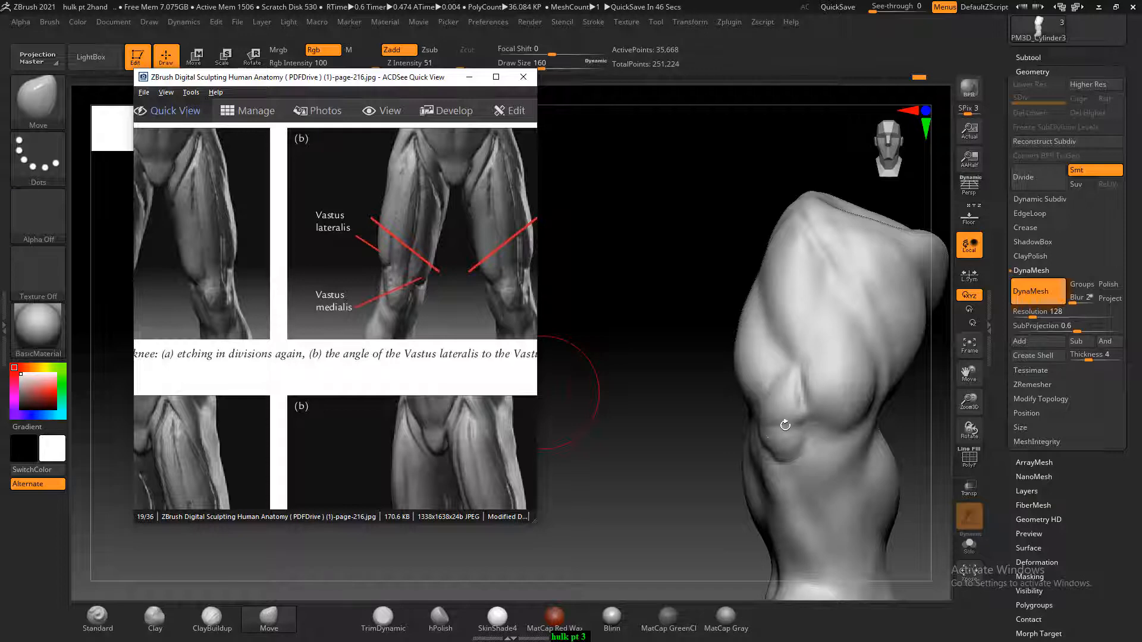
{"action": "left_click", "coordinate": [200, 627]}
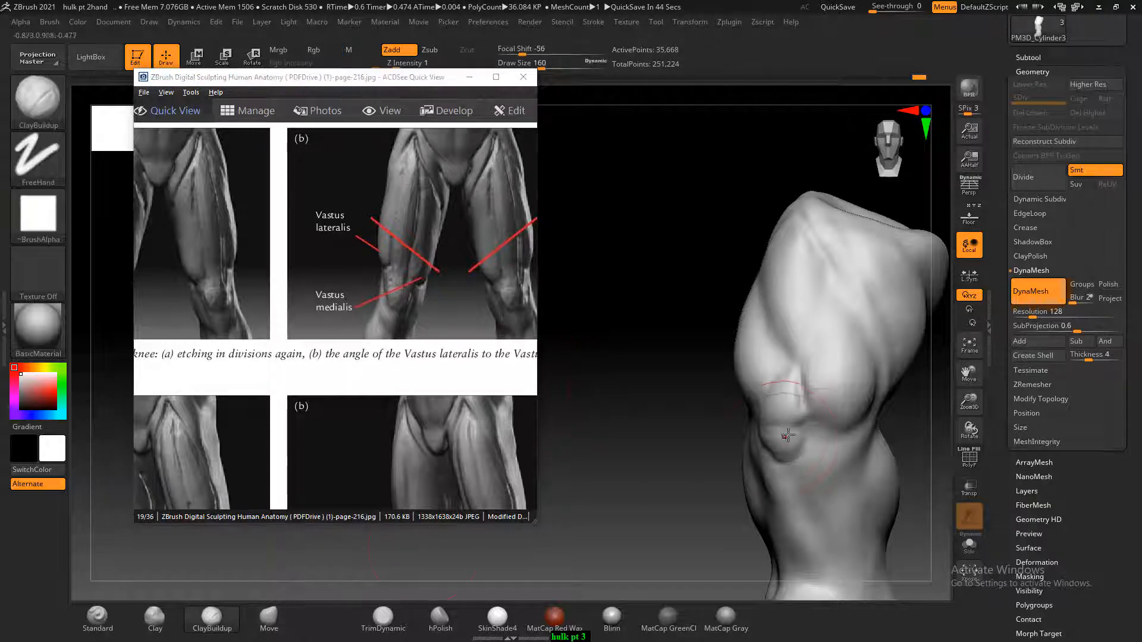
{"action": "key", "text": "]"}
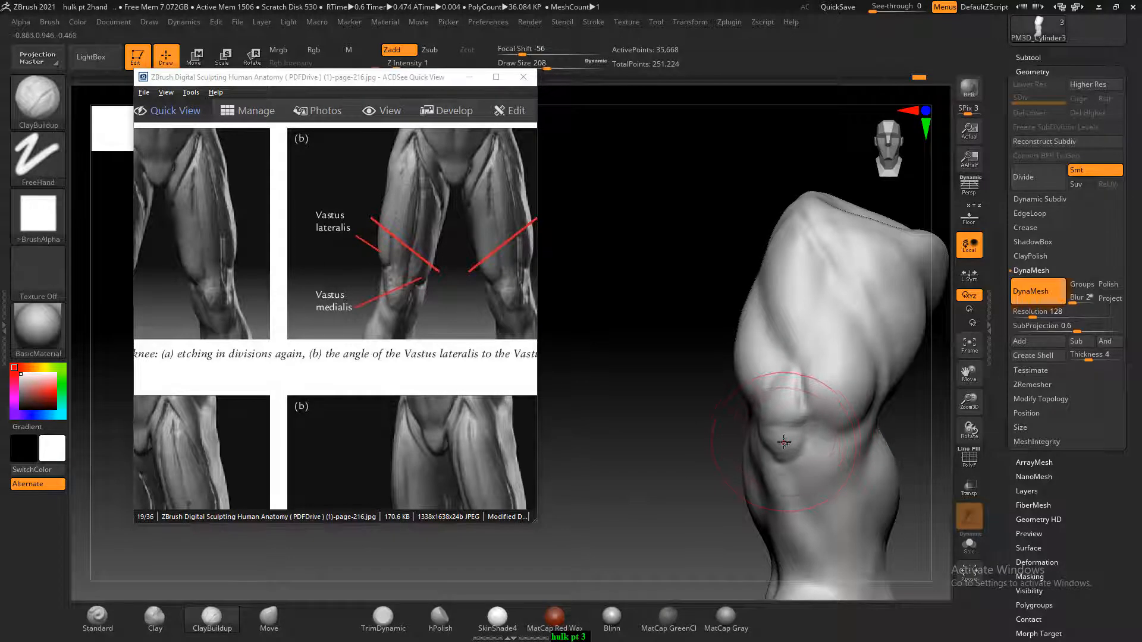
{"action": "key", "text": "["}
{"action": "key", "text": "["}
{"action": "key", "text": "["}
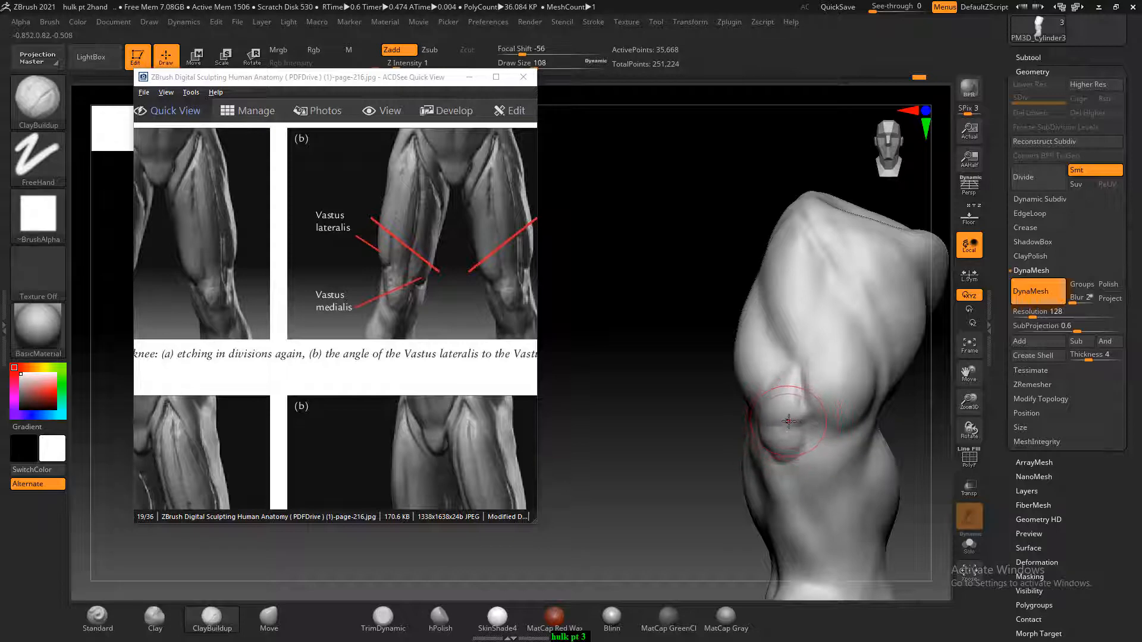
{"action": "key", "text": "["}
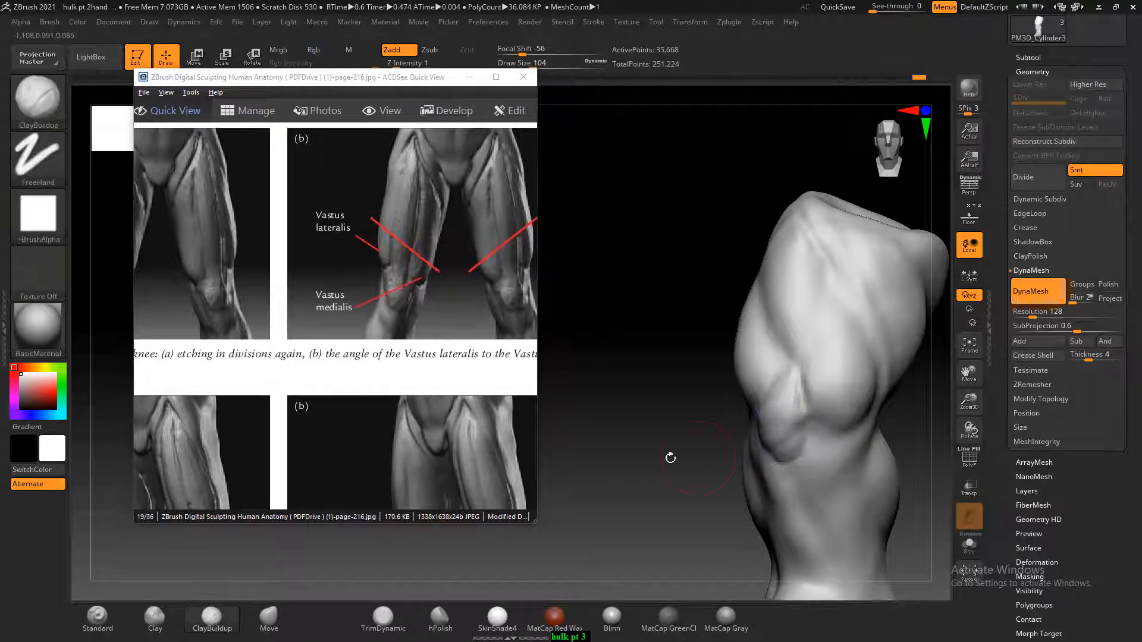
Compare the side of the thigh with the iliotibial band figures 6.39 and 6.40 on page-217
{"action": "left_click", "coordinate": [451, 338]}
{"action": "scroll", "coordinate": [450, 321], "scroll_direction": "down", "scroll_amount": 4}
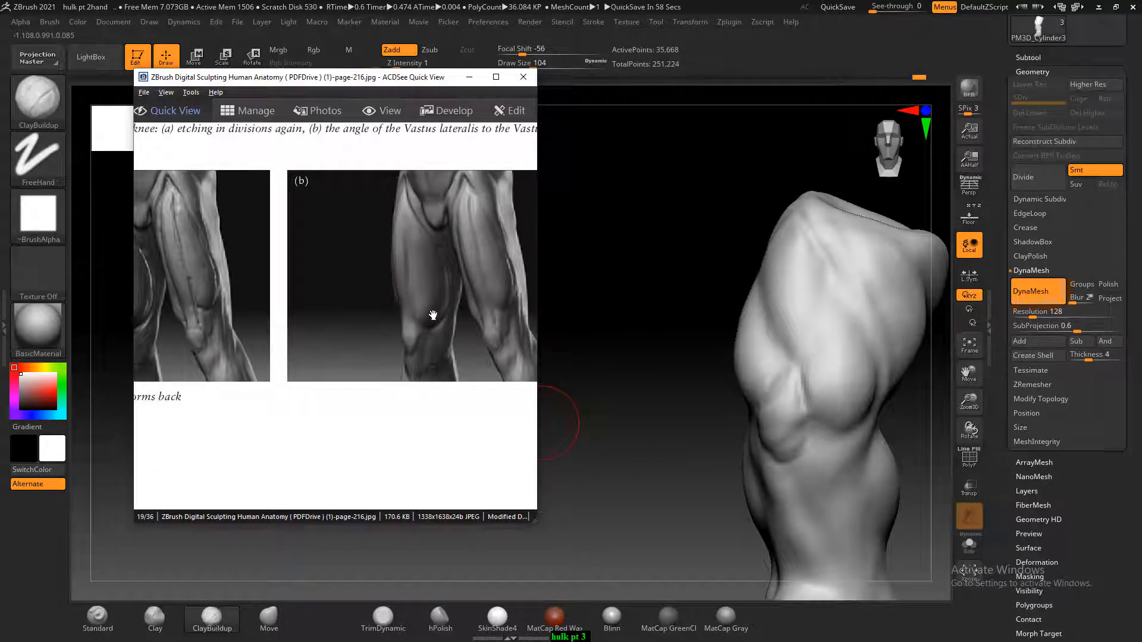
{"action": "scroll", "coordinate": [432, 315], "scroll_direction": "down", "scroll_amount": 2}
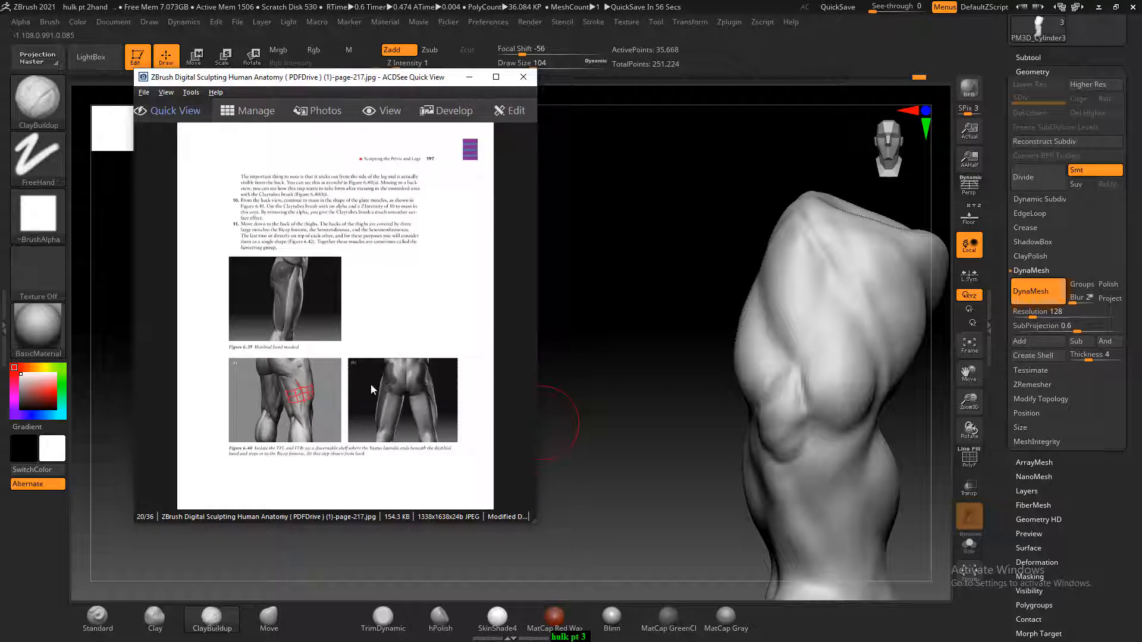
{"action": "scroll", "coordinate": [370, 384], "scroll_direction": "up", "scroll_amount": 3, "text": "ctrl"}
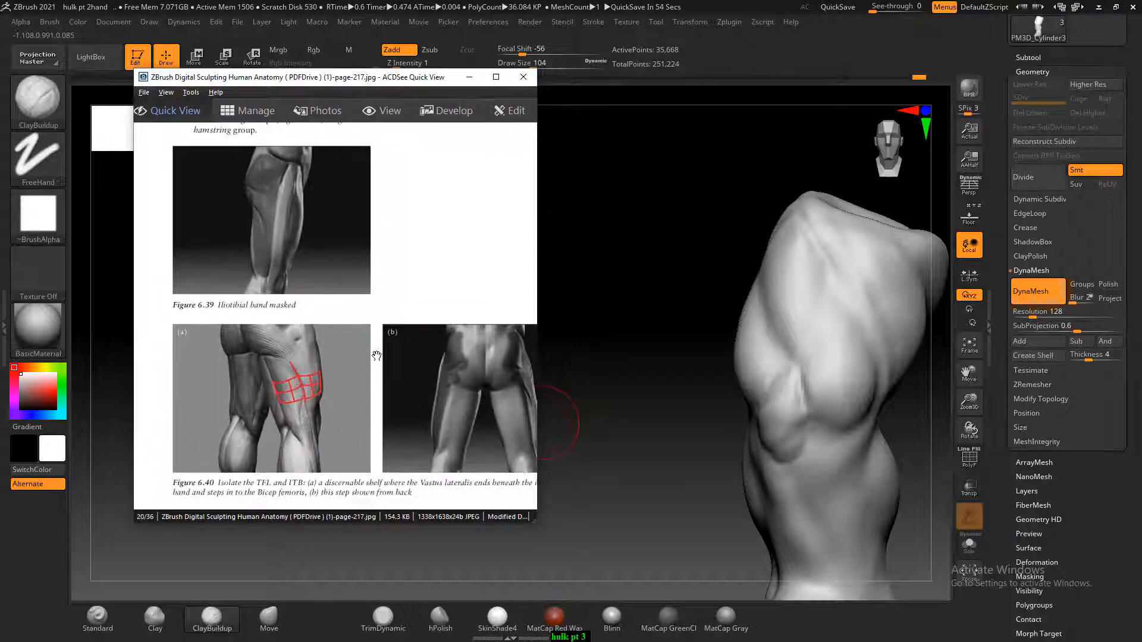
{"action": "left_click_drag", "start_coordinate": [589, 326], "coordinate": [739, 311]}
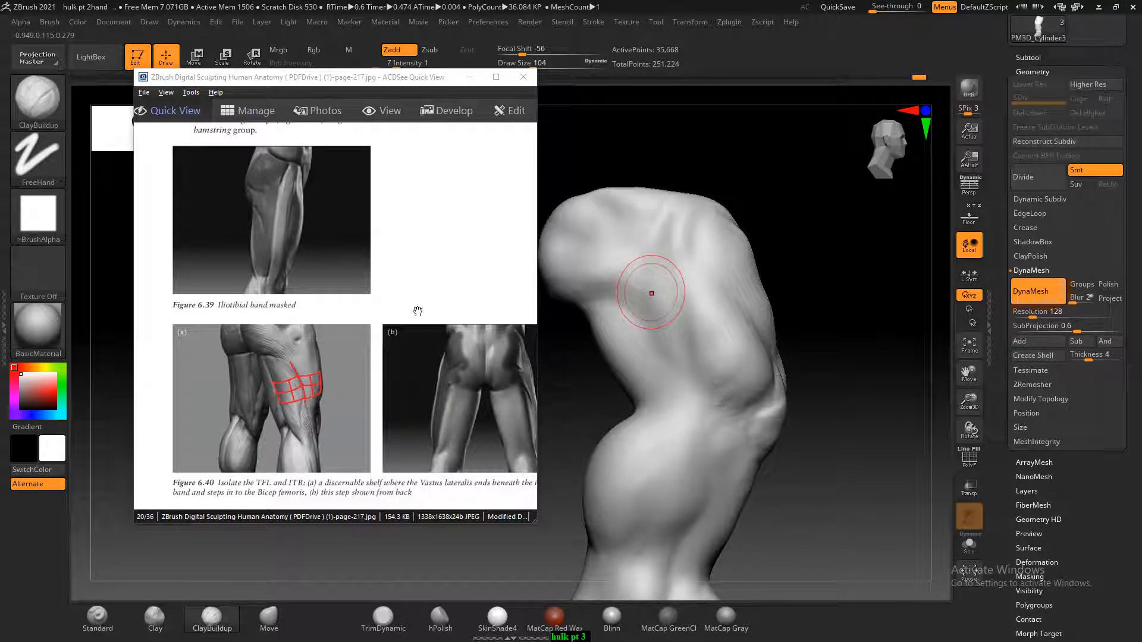
{"action": "left_click_drag", "start_coordinate": [288, 308], "coordinate": [314, 214]}
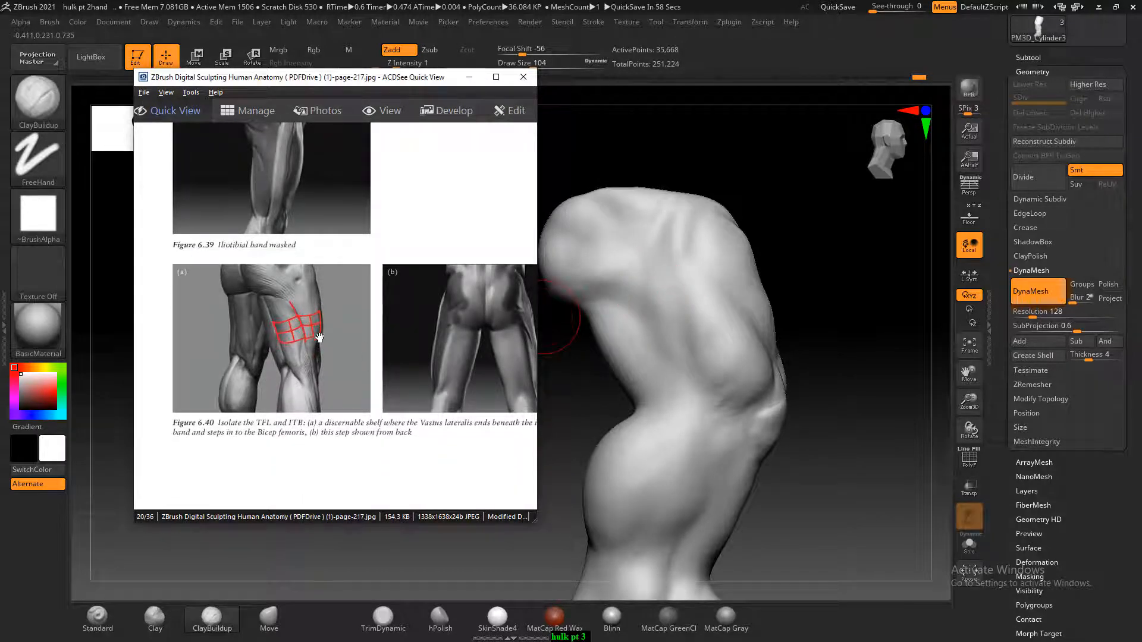
{"action": "mouse_move", "coordinate": [805, 311]}
{"action": "left_mouse_down"}
{"action": "mouse_move", "coordinate": [836, 327]}
{"action": "mouse_move", "coordinate": [847, 274]}
{"action": "mouse_move", "coordinate": [835, 251]}
{"action": "left_mouse_up"}
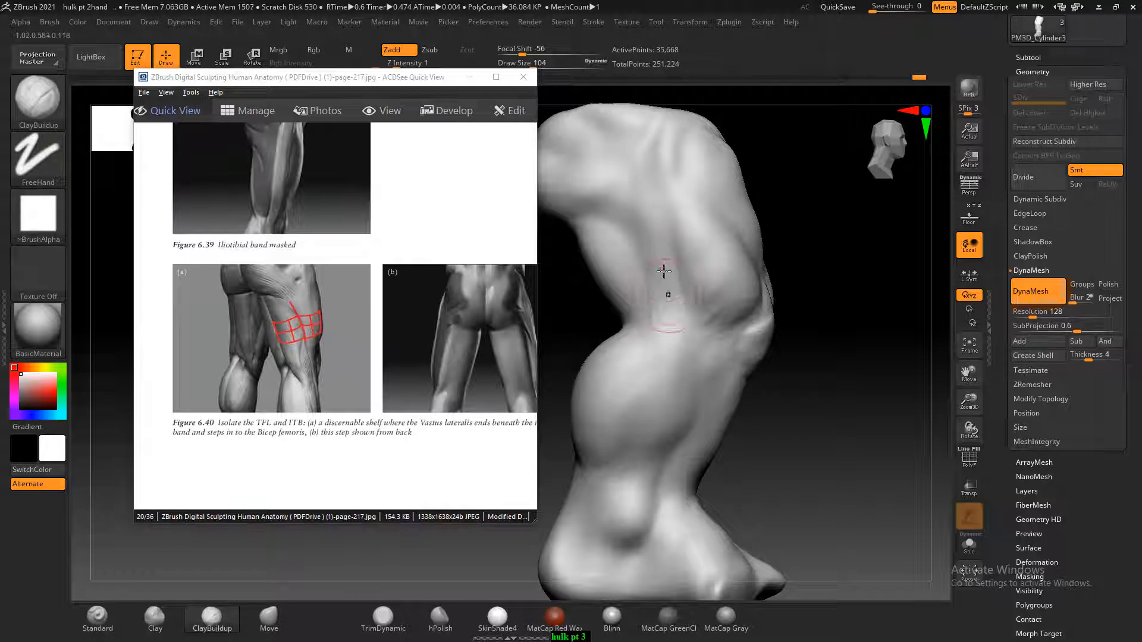
Refine the outer and rear thigh below the glute with ClayBuildup at draw size 48 and smooth the strokes
{"action": "key", "text": "bracketleft"}
{"action": "key", "text": "bracketleft"}
{"action": "key", "text": "bracketleft"}
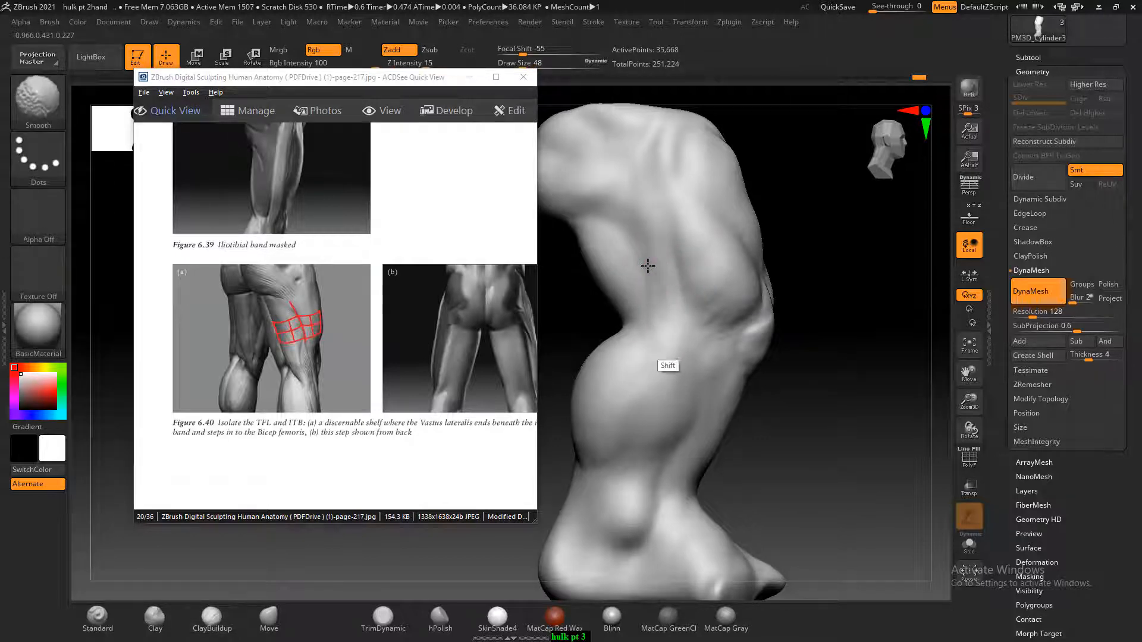
{"action": "scroll", "coordinate": [328, 389], "scroll_direction": "down", "scroll_amount": 1}
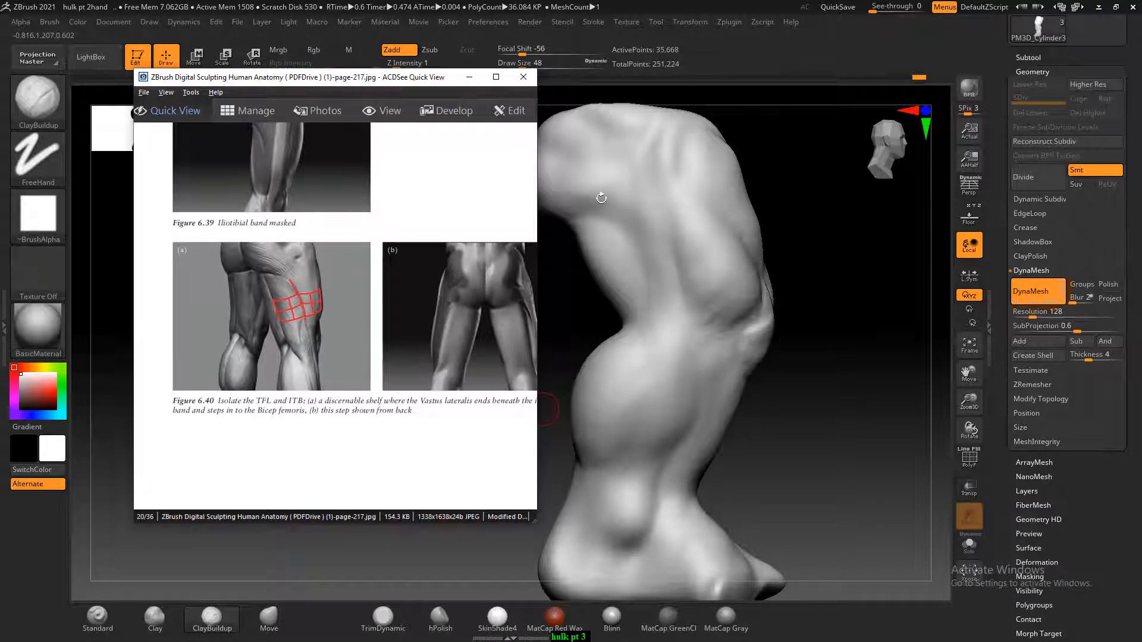
{"action": "right_click_drag", "start_coordinate": [601, 198], "coordinate": [662, 246]}
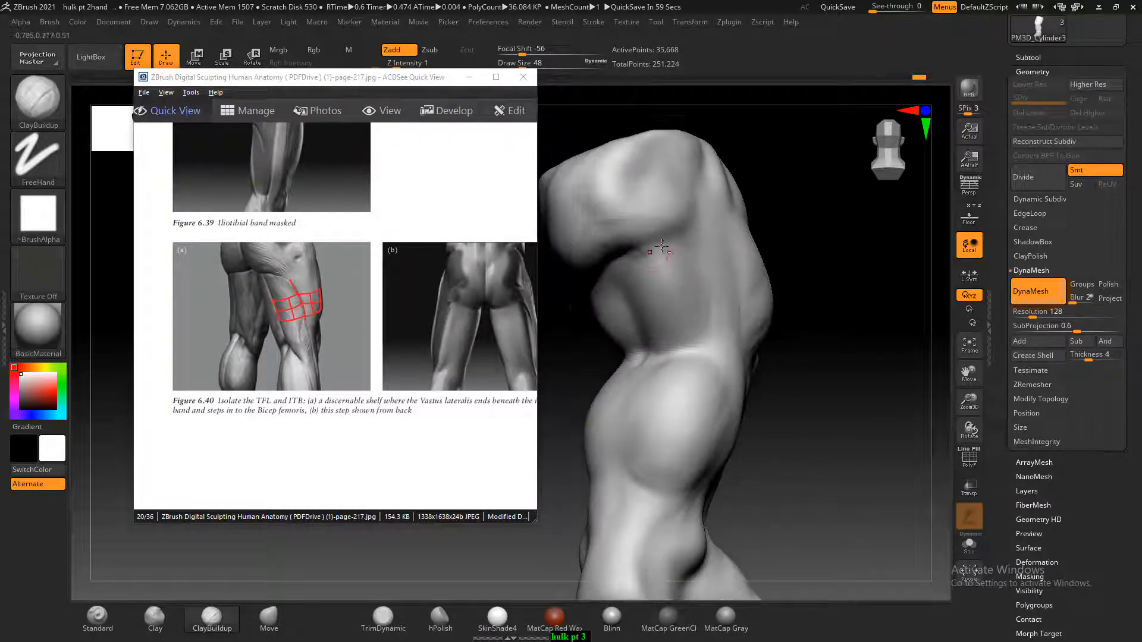
{"action": "key", "text": "shift"}
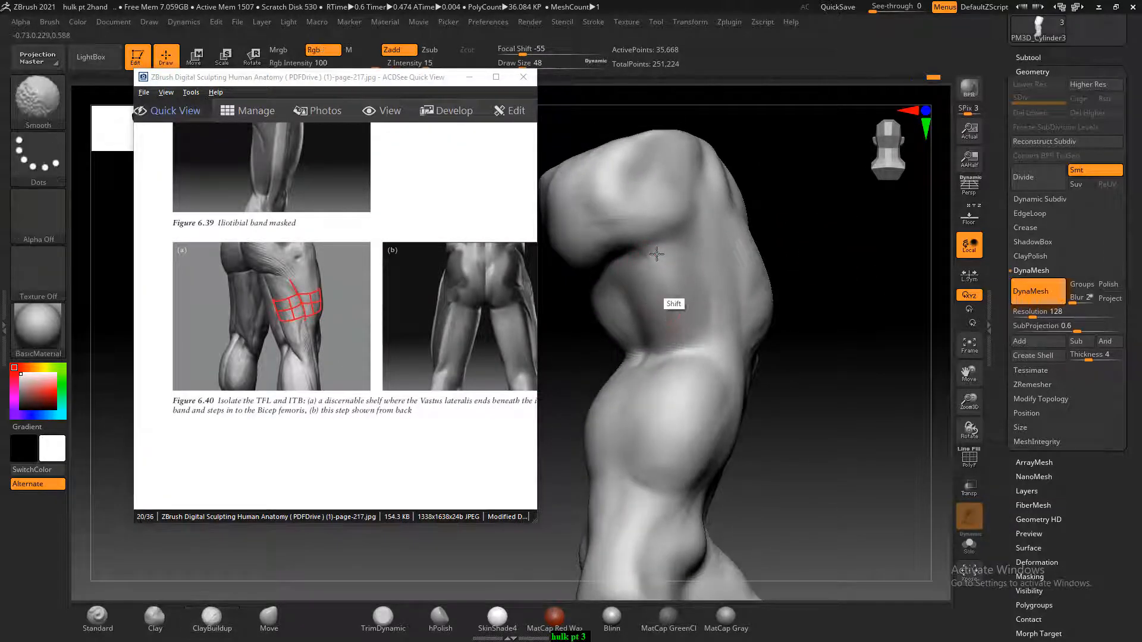
{"action": "right_click_drag", "start_coordinate": [686, 398], "coordinate": [815, 433]}
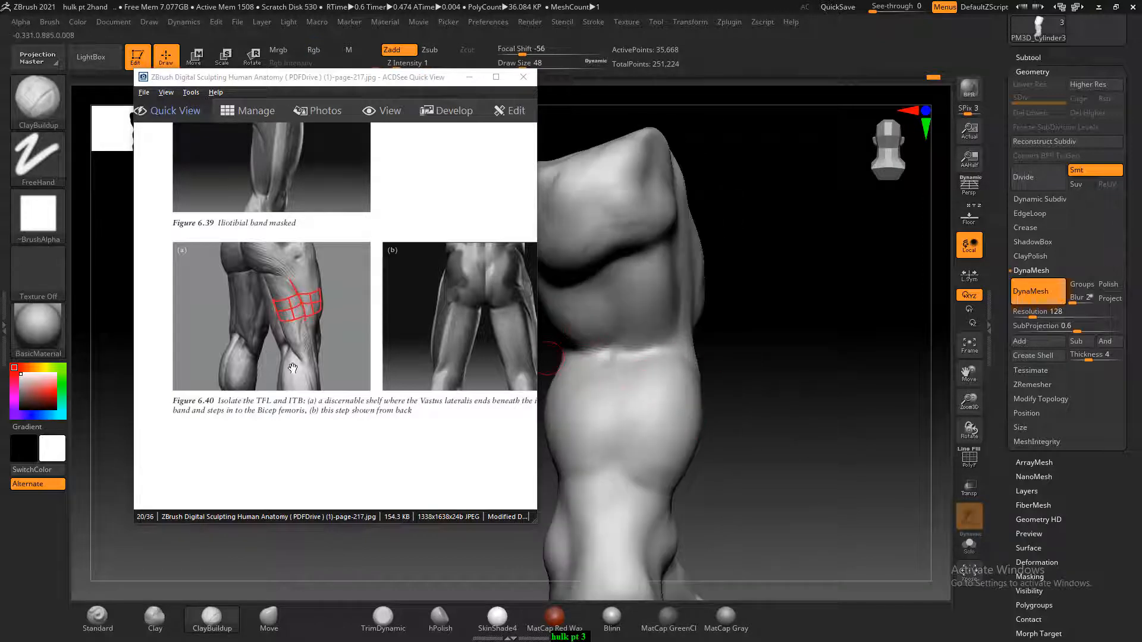
Examine the hamstring, leg silhouette and knee figures on pages 218 to 221 of the anatomy reference
{"action": "scroll", "coordinate": [377, 254], "scroll_direction": "down", "scroll_amount": 1}
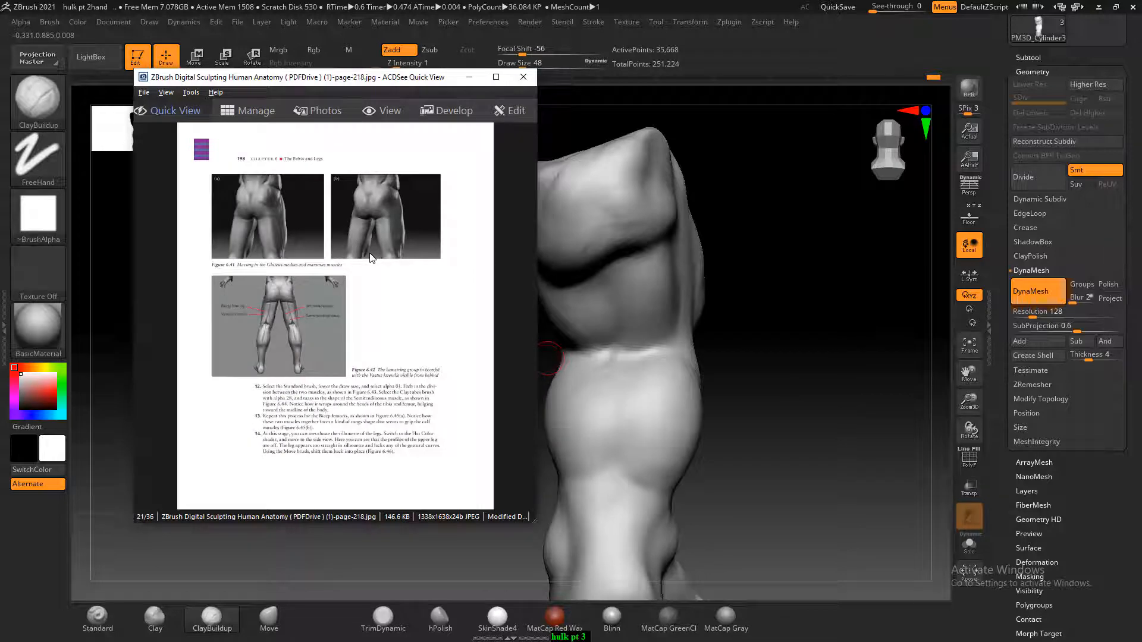
{"action": "scroll", "coordinate": [367, 258], "scroll_direction": "up", "scroll_amount": 2, "text": "ctrl"}
{"action": "scroll", "coordinate": [362, 261], "scroll_direction": "down", "scroll_amount": 1}
{"action": "scroll", "coordinate": [362, 264], "scroll_direction": "up", "scroll_amount": 3, "text": "ctrl"}
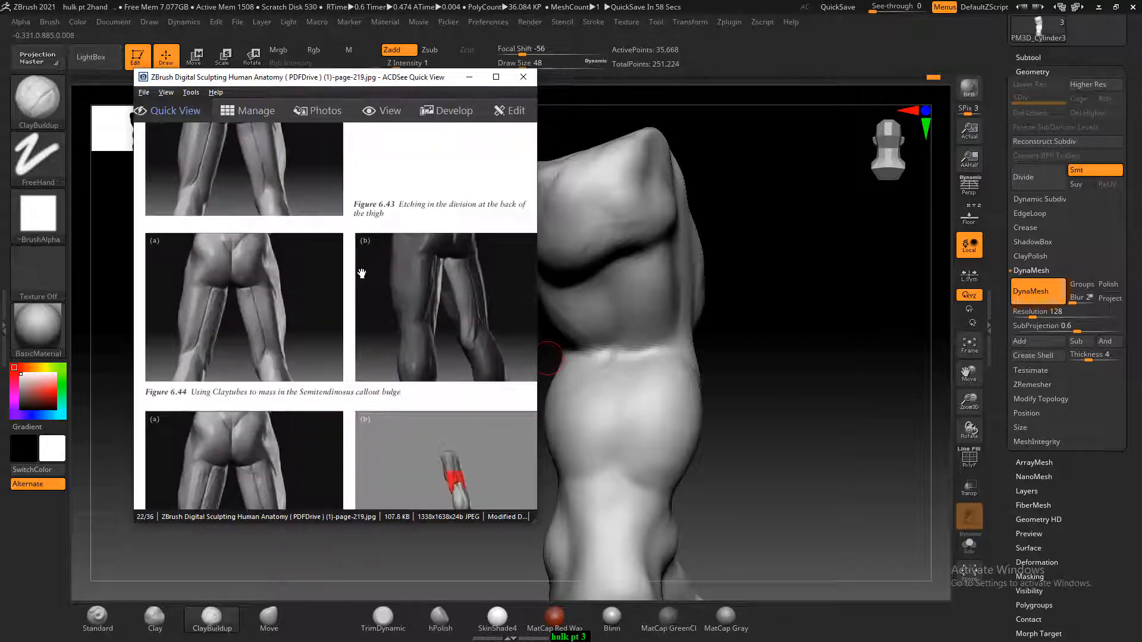
{"action": "left_click_drag", "start_coordinate": [353, 306], "coordinate": [350, 220]}
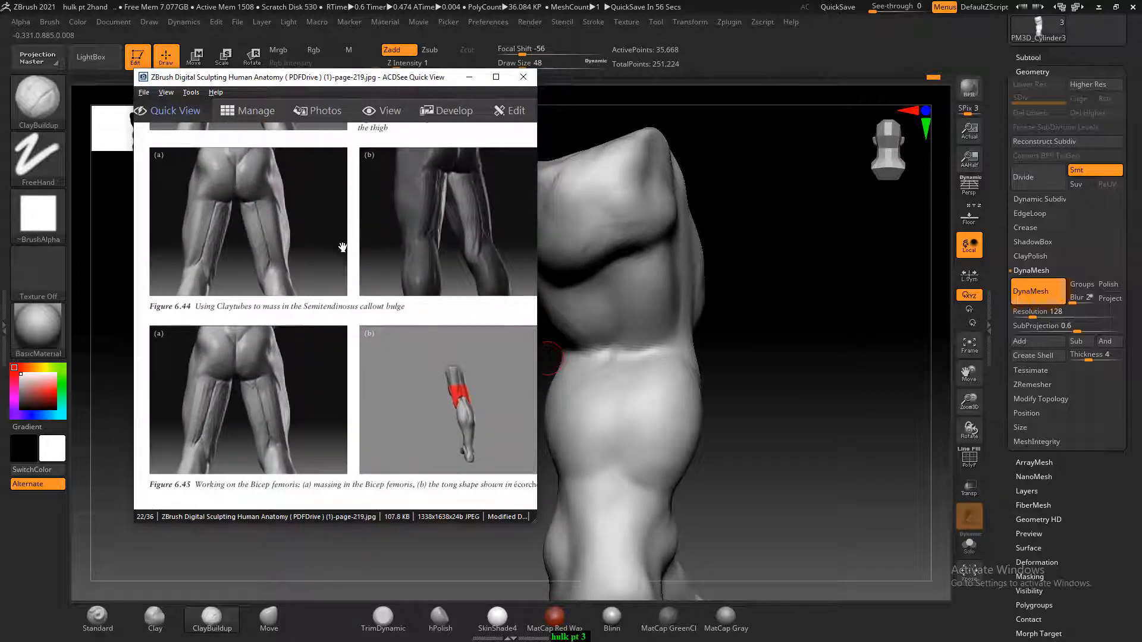
{"action": "scroll", "coordinate": [334, 334], "scroll_direction": "down", "scroll_amount": 1}
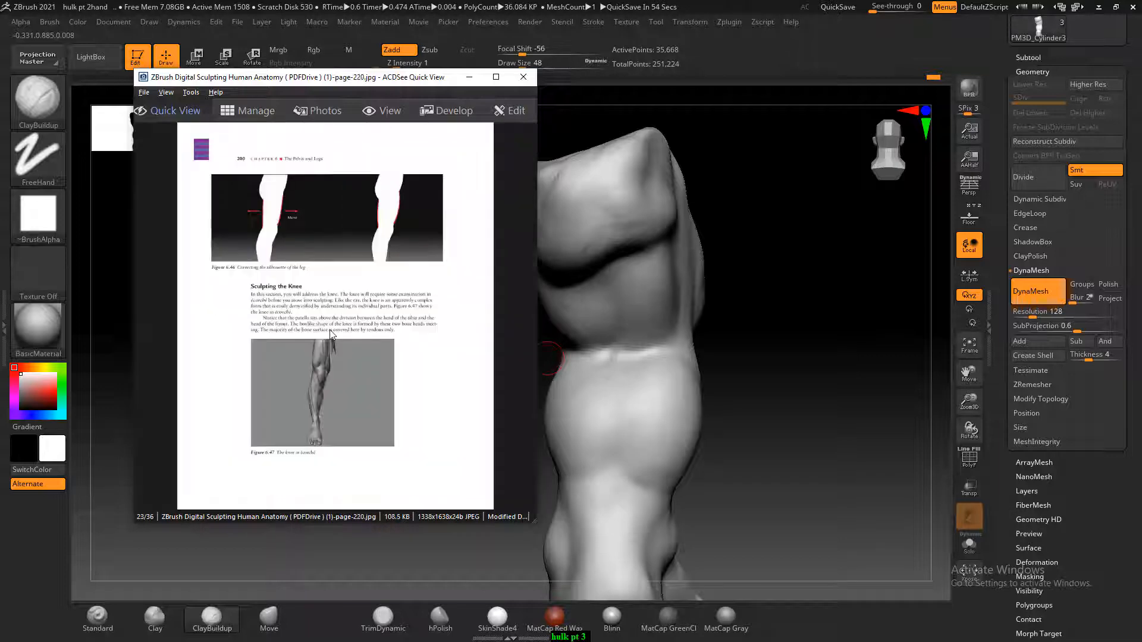
{"action": "scroll", "coordinate": [331, 334], "scroll_direction": "up", "scroll_amount": 2, "text": "ctrl"}
{"action": "scroll", "coordinate": [332, 334], "scroll_direction": "down", "scroll_amount": 1}
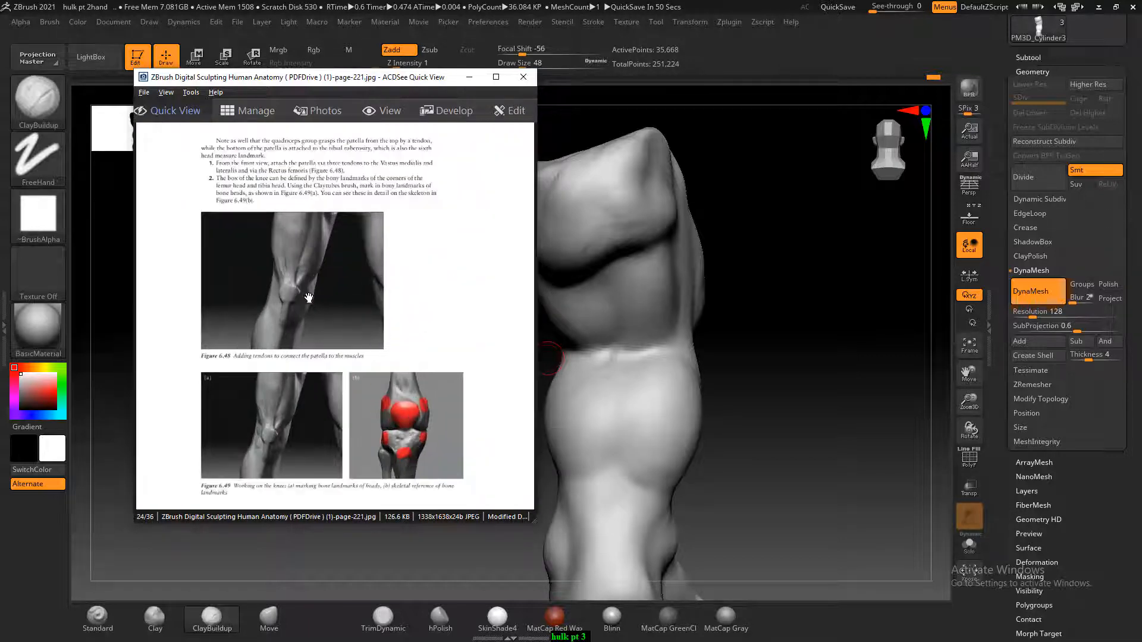
Build up and smooth the inner thigh with ClayBuildup at draw size 104, following the inner thigh massing in Figure 6.55 on page-224
{"action": "scroll", "coordinate": [298, 289], "scroll_direction": "up", "scroll_amount": 2, "text": "ctrl"}
{"action": "left_click_drag", "start_coordinate": [758, 357], "coordinate": [452, 363]}
{"action": "scroll", "coordinate": [419, 365], "scroll_direction": "down", "scroll_amount": 3}
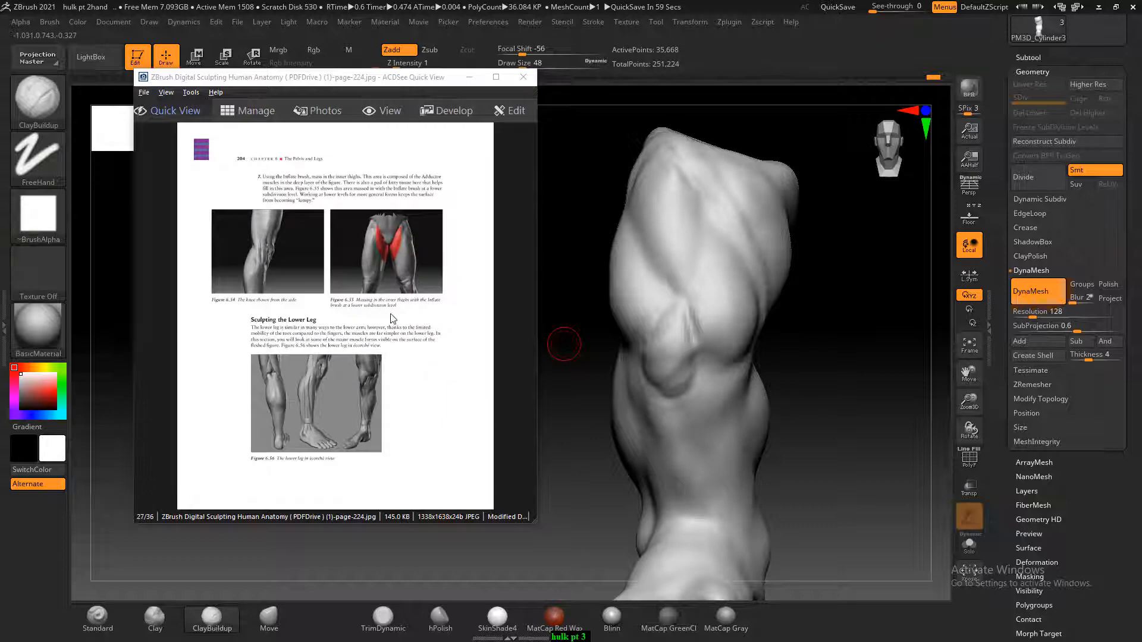
{"action": "scroll", "coordinate": [389, 245], "scroll_direction": "up", "scroll_amount": 4, "text": "ctrl"}
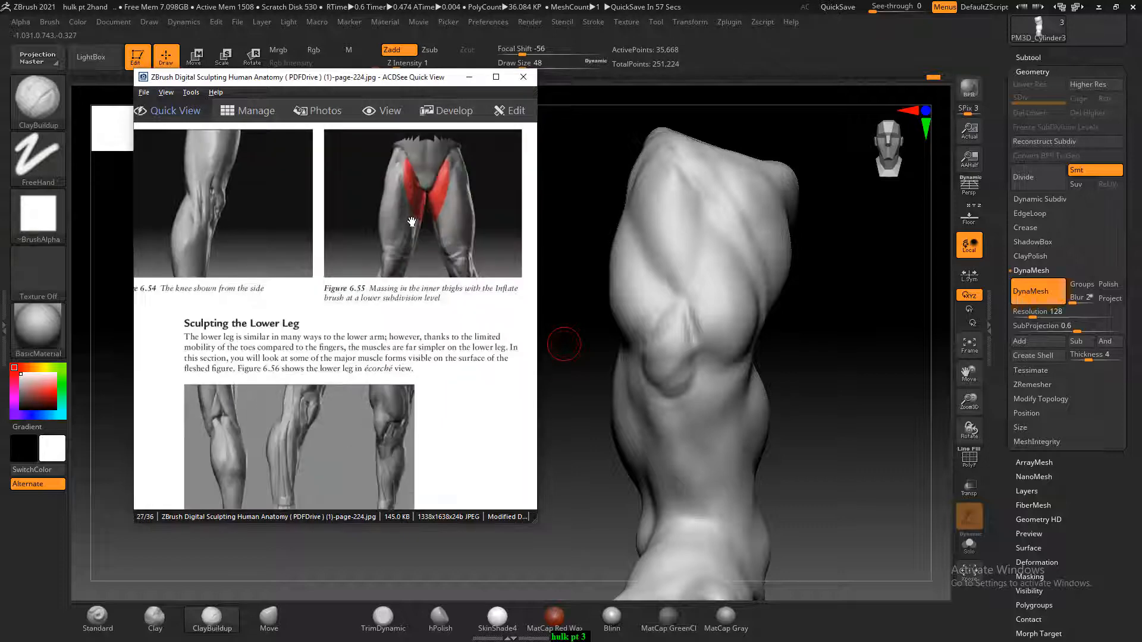
{"action": "left_click_drag", "start_coordinate": [805, 355], "coordinate": [697, 345]}
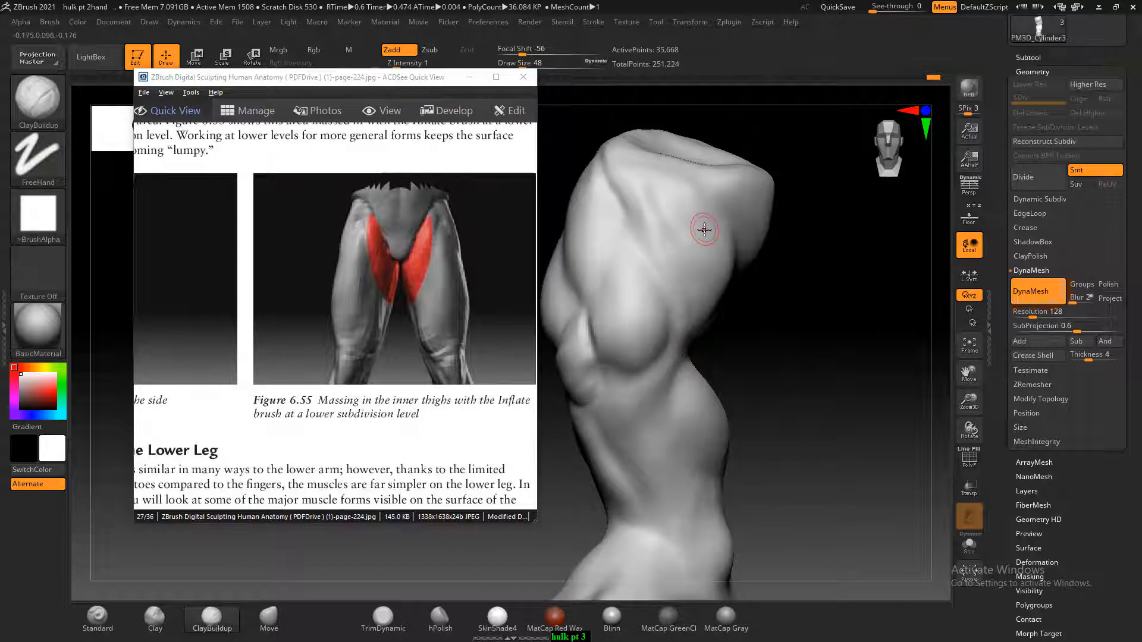
{"action": "key", "text": "bracketright"}
{"action": "key", "text": "bracketright"}
{"action": "key", "text": "bracketright"}
{"action": "key", "text": "bracketright"}
{"action": "key", "text": "bracketright"}
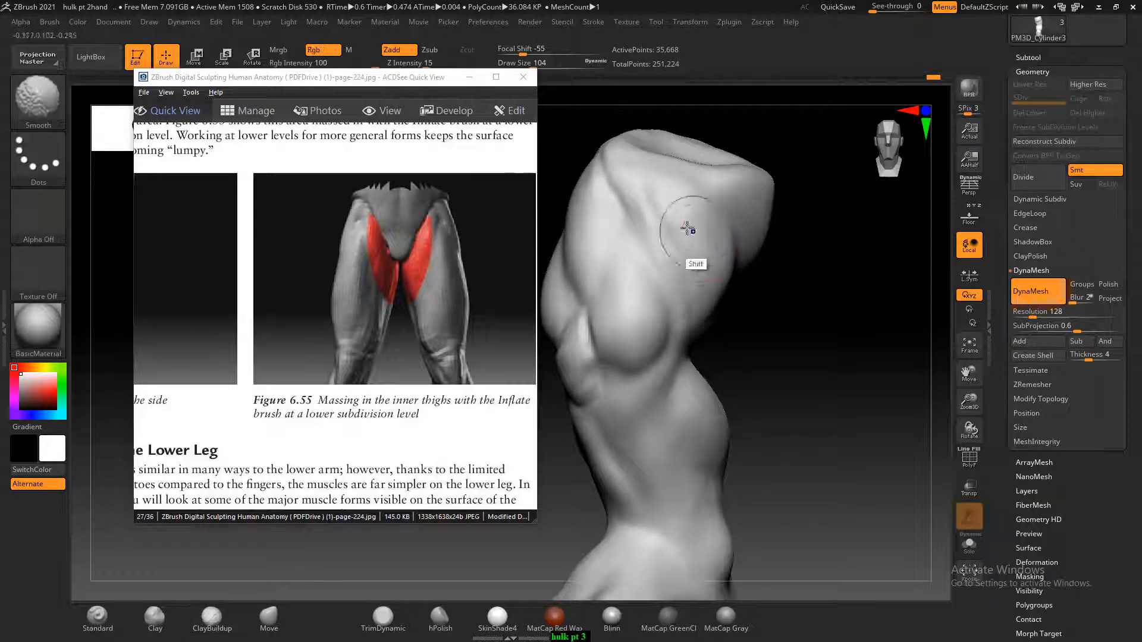
{"action": "left_click_drag", "start_coordinate": [676, 204], "coordinate": [840, 370]}
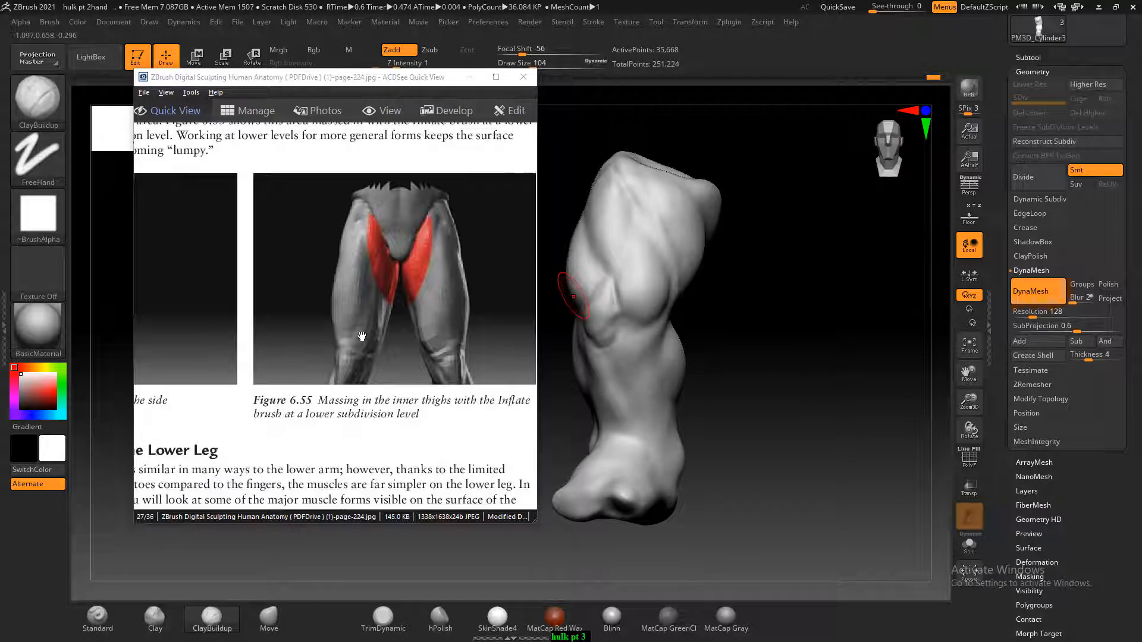
Find the Tibialis anterior muscle in Figure 6.62 on page-227 of the anatomy reference and enlarge it
{"action": "left_click", "coordinate": [359, 326]}
{"action": "scroll", "coordinate": [359, 325], "scroll_direction": "down", "scroll_amount": 2}
{"action": "scroll", "coordinate": [359, 325], "scroll_direction": "up", "scroll_amount": 1}
{"action": "scroll", "coordinate": [359, 325], "scroll_direction": "down", "scroll_amount": 1}
{"action": "scroll", "coordinate": [359, 330], "scroll_direction": "down", "scroll_amount": 2}
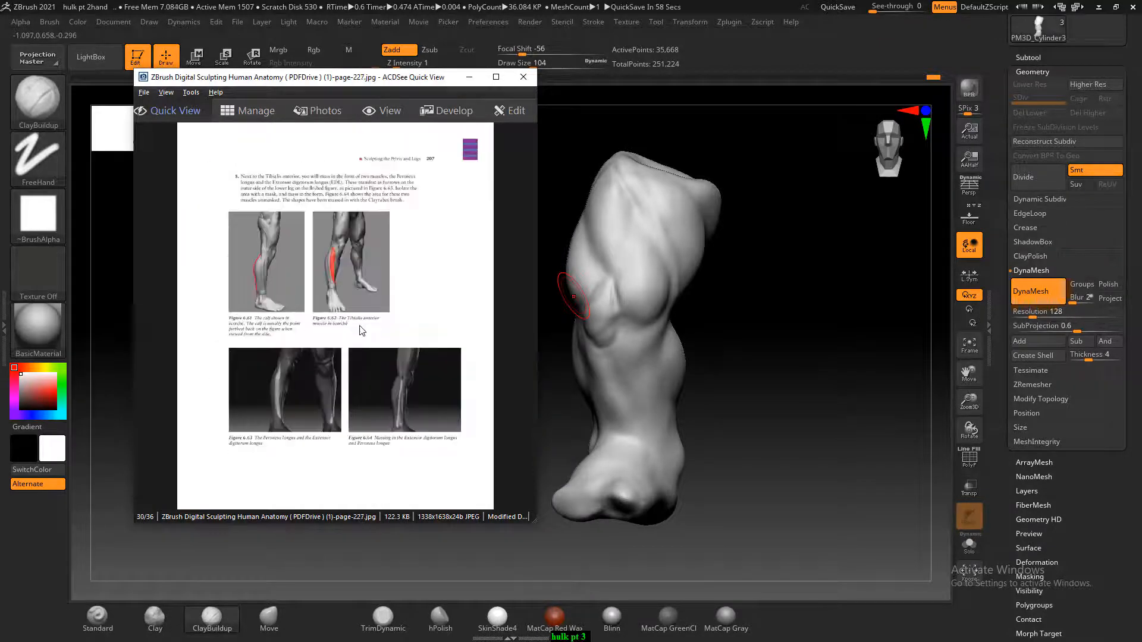
{"action": "scroll", "coordinate": [352, 299], "scroll_direction": "up", "scroll_amount": 4, "text": "ctrl"}
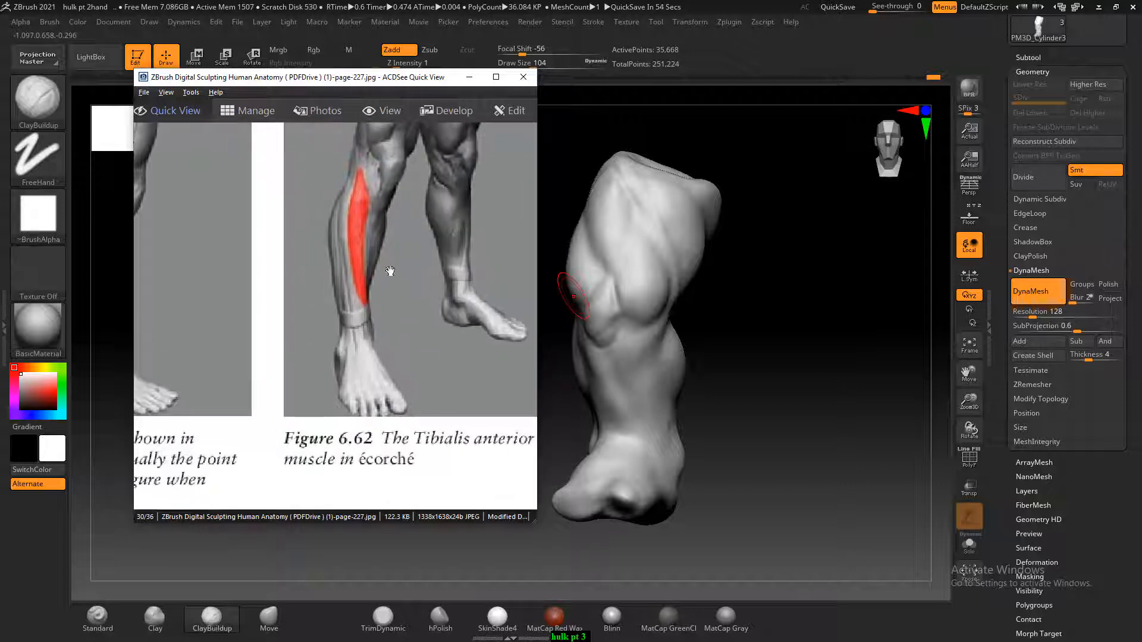
Sculpt the Tibialis anterior form down the outer front of the lower leg with ClayBuildup at draw size 76 and smooth the strokes
{"action": "left_click_drag", "start_coordinate": [813, 418], "coordinate": [792, 391]}
{"action": "left_click_drag", "start_coordinate": [793, 377], "coordinate": [787, 369]}
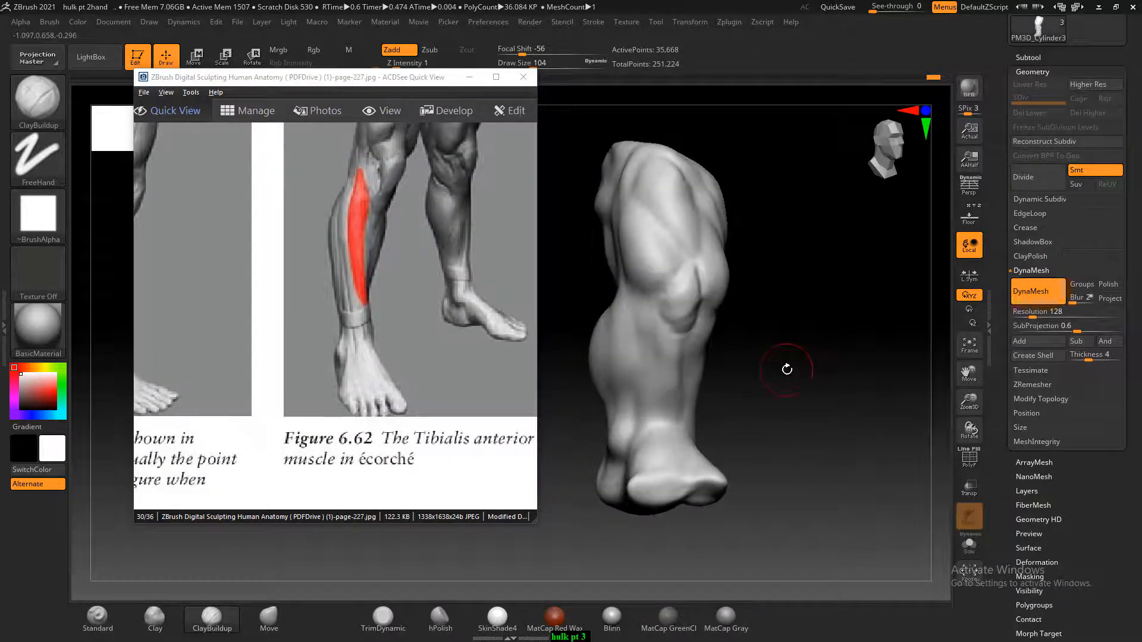
{"action": "mouse_move", "coordinate": [826, 331]}
{"action": "left_mouse_down"}
{"action": "mouse_move", "coordinate": [735, 353]}
{"action": "mouse_move", "coordinate": [755, 364]}
{"action": "mouse_move", "coordinate": [745, 344]}
{"action": "left_mouse_up"}
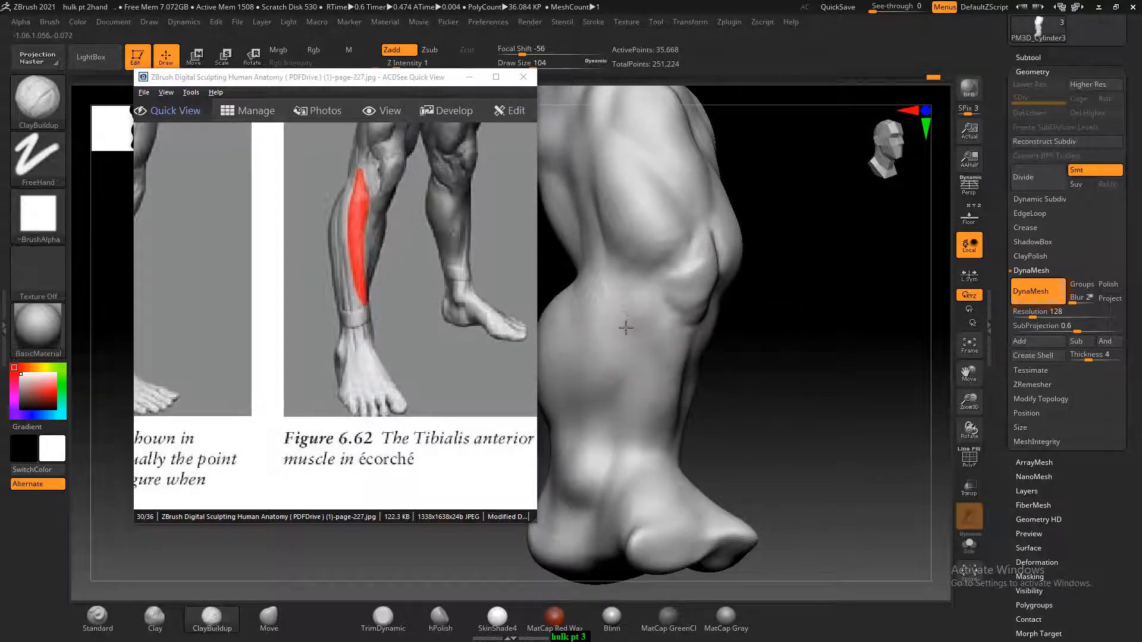
{"action": "key", "text": "["}
{"action": "key", "text": "["}
{"action": "key", "text": "["}
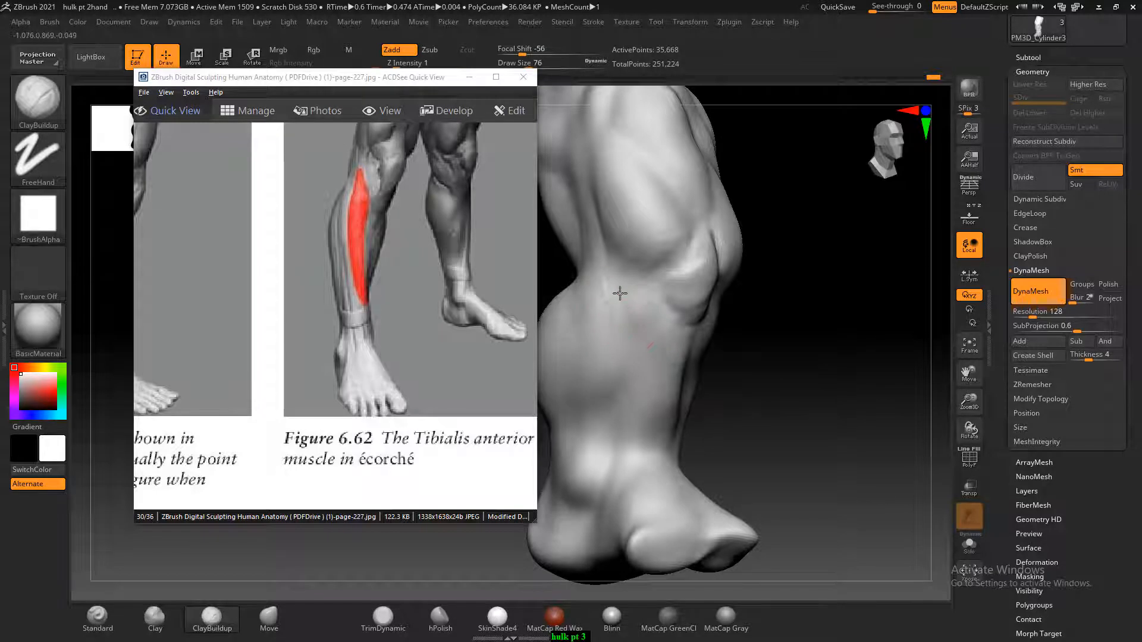
{"action": "left_click_drag", "start_coordinate": [727, 402], "coordinate": [625, 312]}
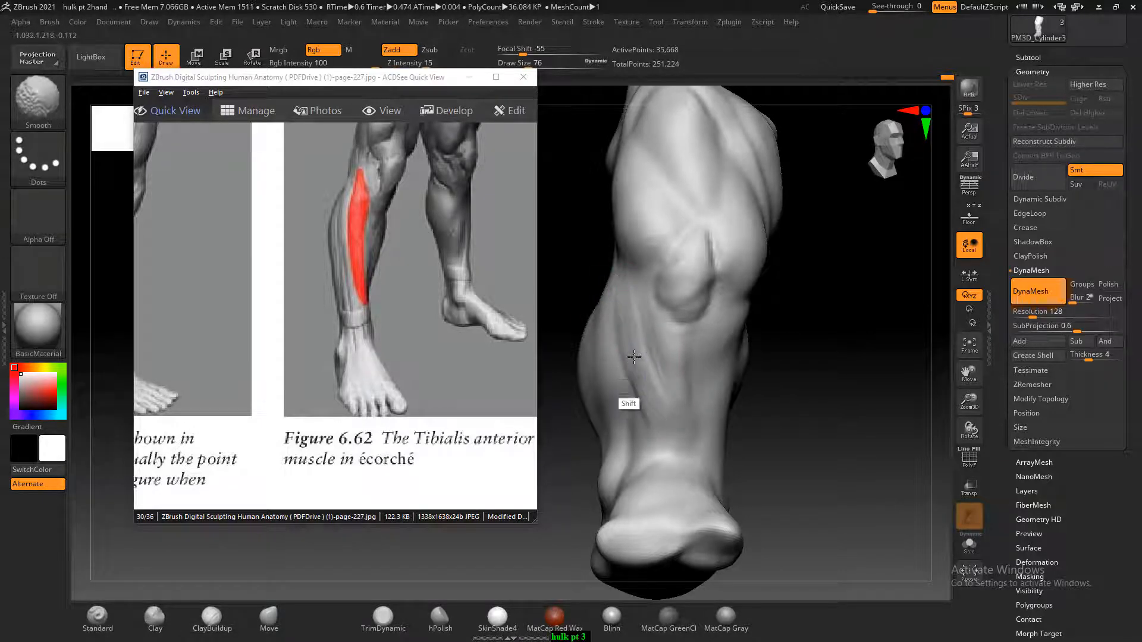
{"action": "left_click_drag", "start_coordinate": [860, 458], "coordinate": [873, 464]}
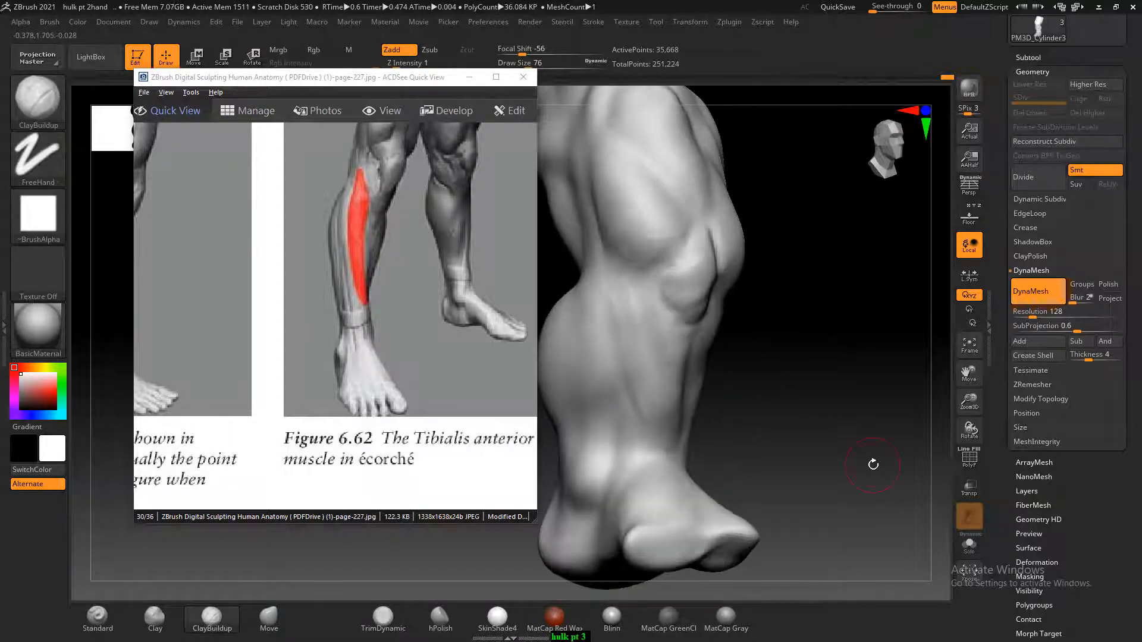
{"action": "key", "text": "shift"}
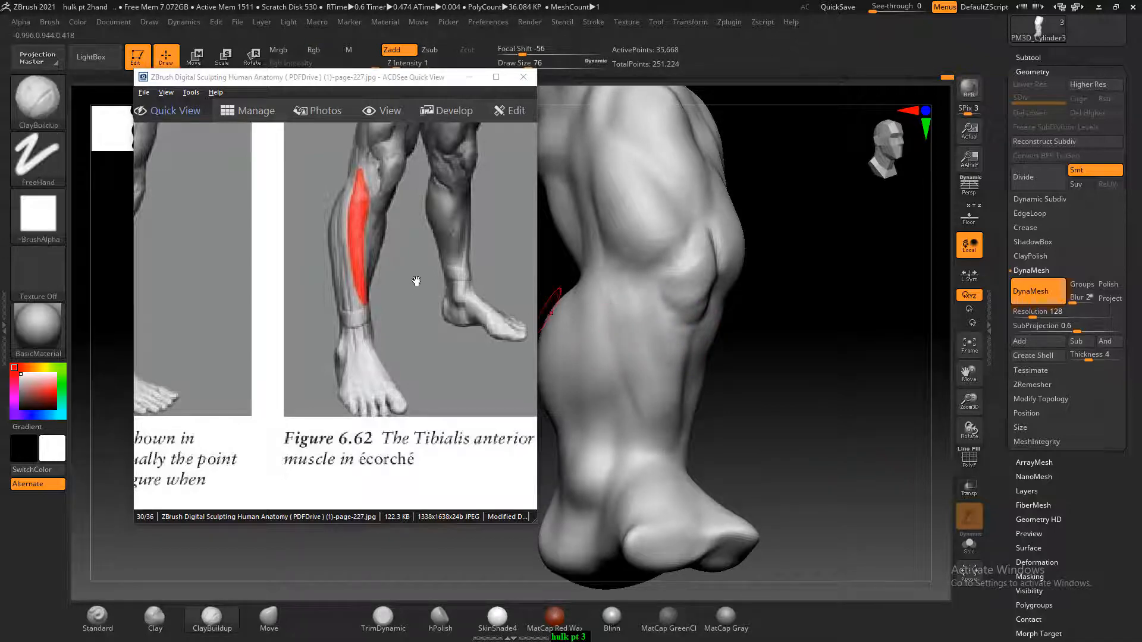
Mass in the inner calf with ClayBuildup at draw size 104, following the Gastrocnemius in Figure 6.67 on page-228
{"action": "scroll", "coordinate": [411, 286], "scroll_direction": "down", "scroll_amount": 1}
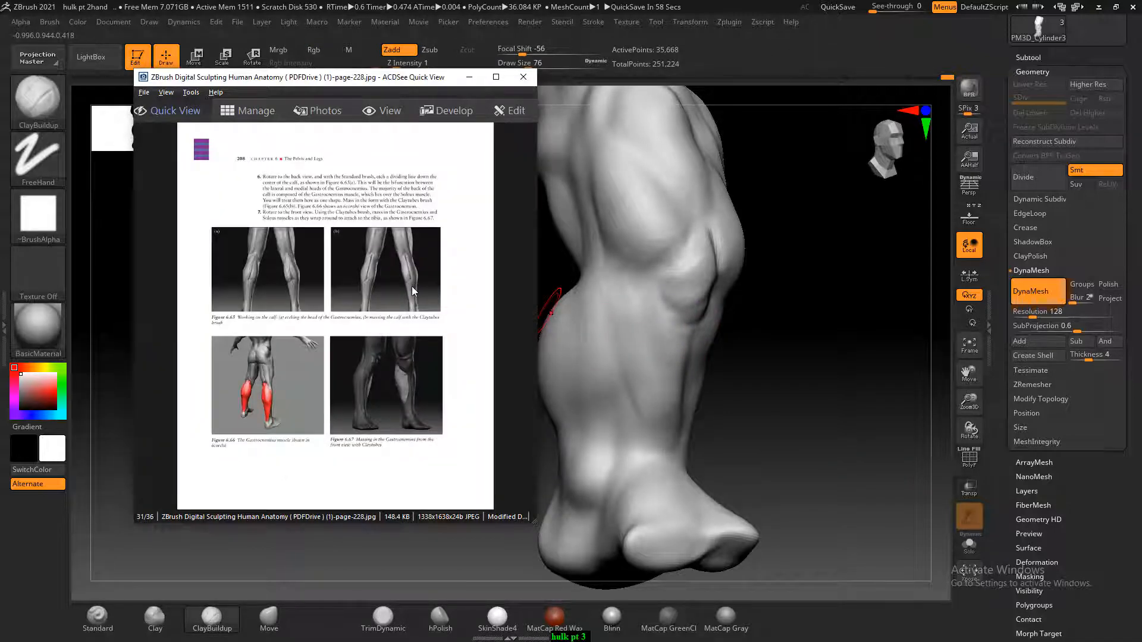
{"action": "scroll", "coordinate": [405, 360], "scroll_direction": "up", "scroll_amount": 3, "text": "ctrl"}
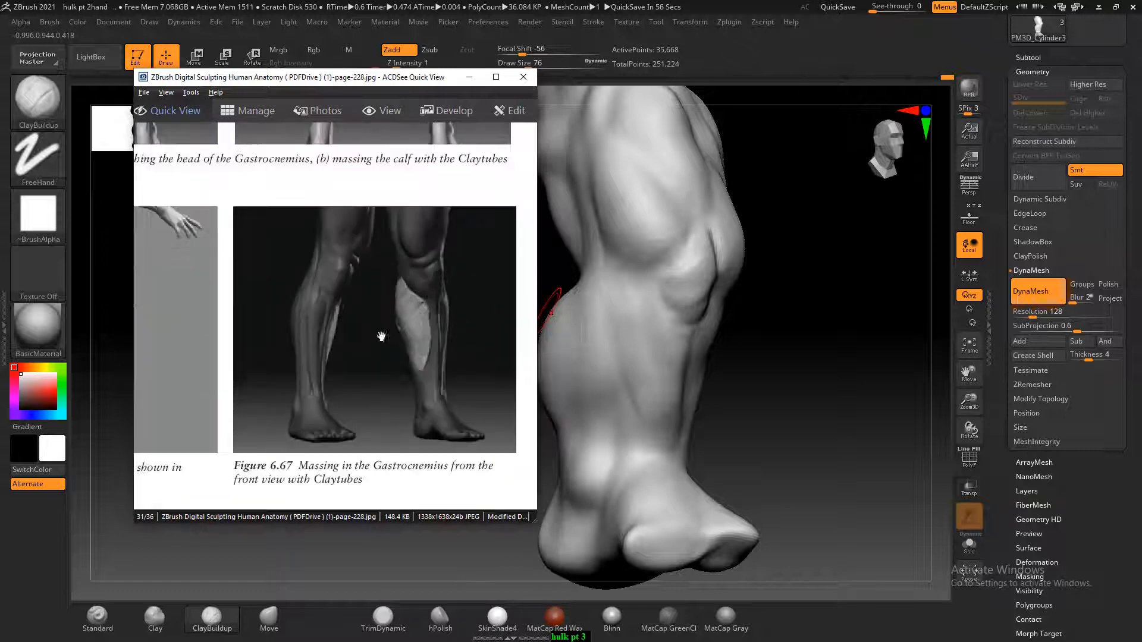
{"action": "left_click_drag", "start_coordinate": [892, 372], "coordinate": [834, 373]}
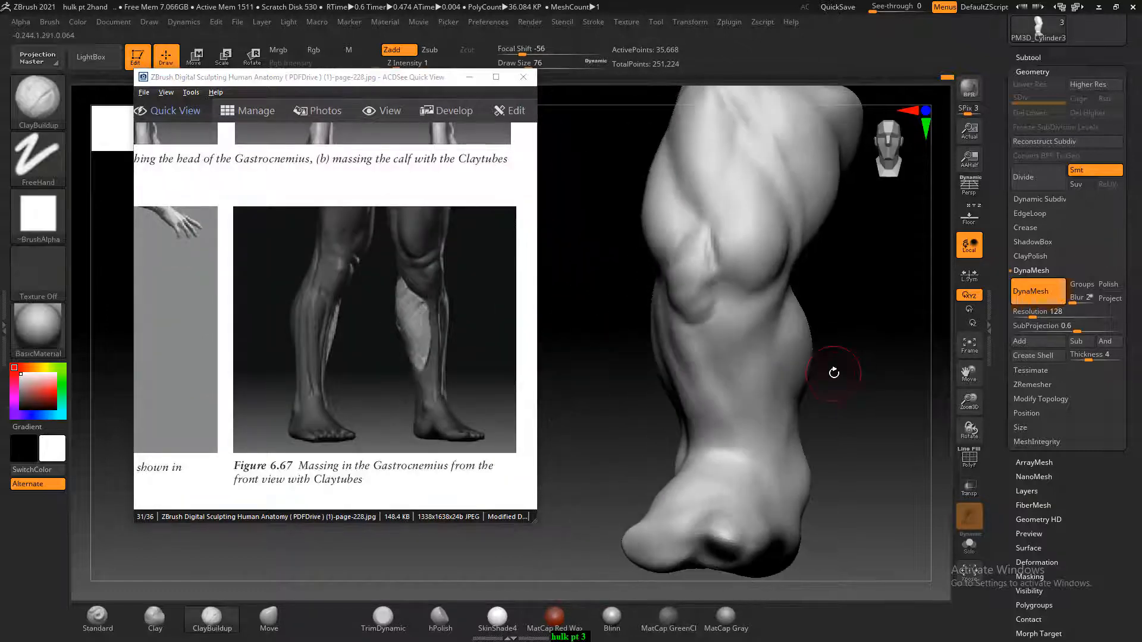
{"action": "left_click_drag", "start_coordinate": [858, 313], "coordinate": [776, 320]}
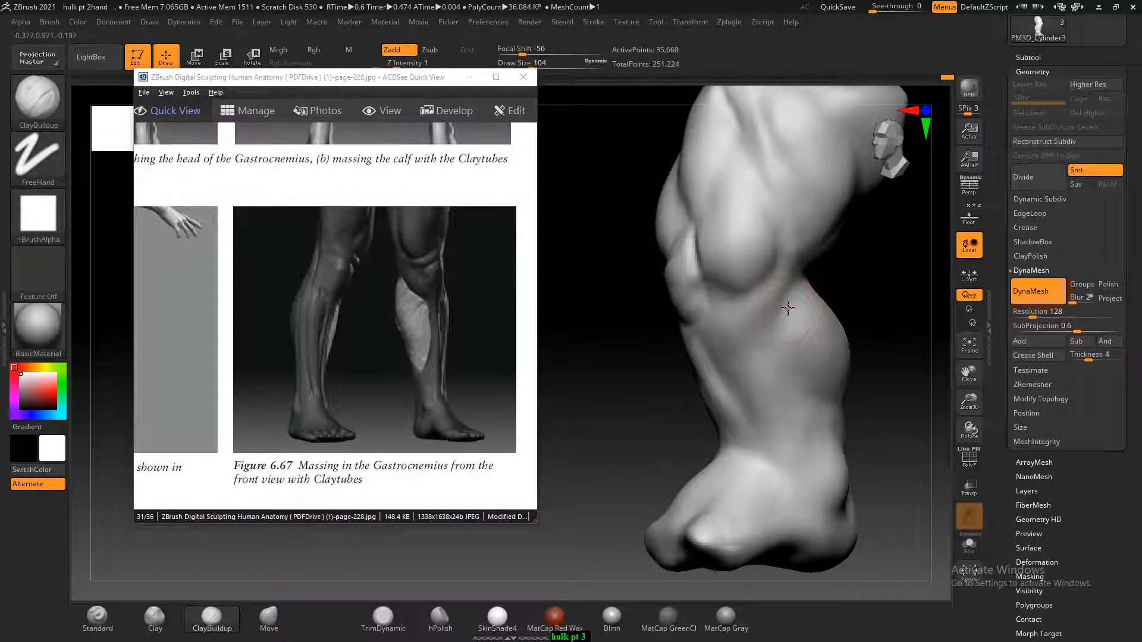
{"action": "mouse_move", "coordinate": [787, 308]}
{"action": "left_mouse_down"}
{"action": "mouse_move", "coordinate": [793, 291]}
{"action": "mouse_move", "coordinate": [798, 346]}
{"action": "mouse_move", "coordinate": [833, 398]}
{"action": "mouse_move", "coordinate": [844, 371]}
{"action": "mouse_move", "coordinate": [895, 385]}
{"action": "mouse_move", "coordinate": [892, 400]}
{"action": "left_mouse_up"}
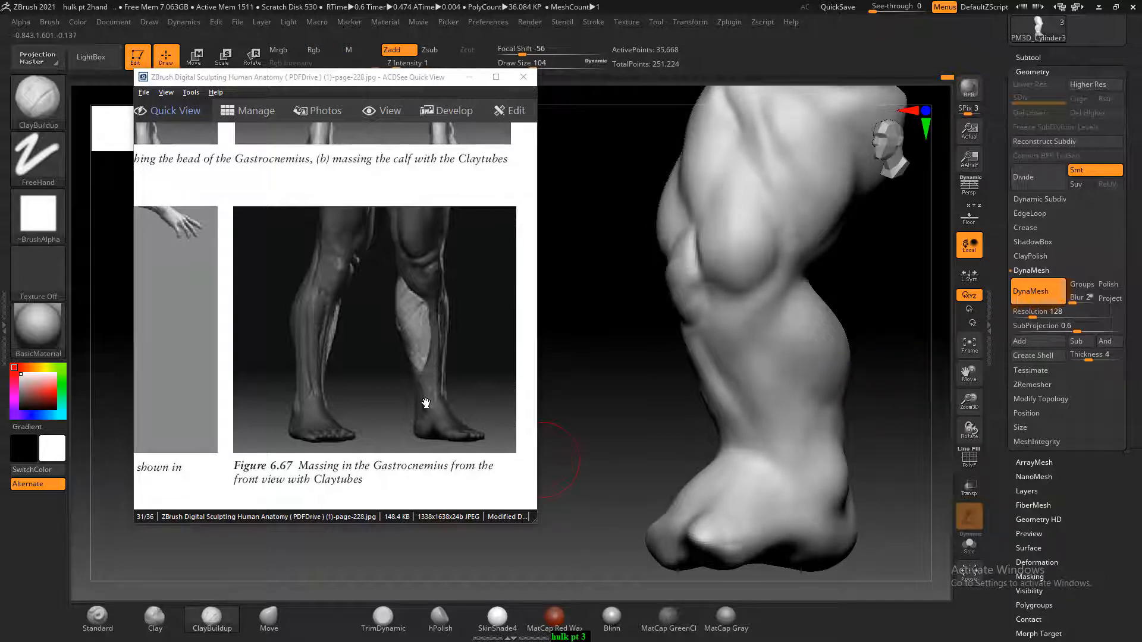
Compare the outer calf with the lower leg figures on page-229 and switch to the Standard brush at Z Intensity 6
{"action": "left_click", "coordinate": [360, 300]}
{"action": "scroll", "coordinate": [378, 305], "scroll_direction": "down", "scroll_amount": 1}
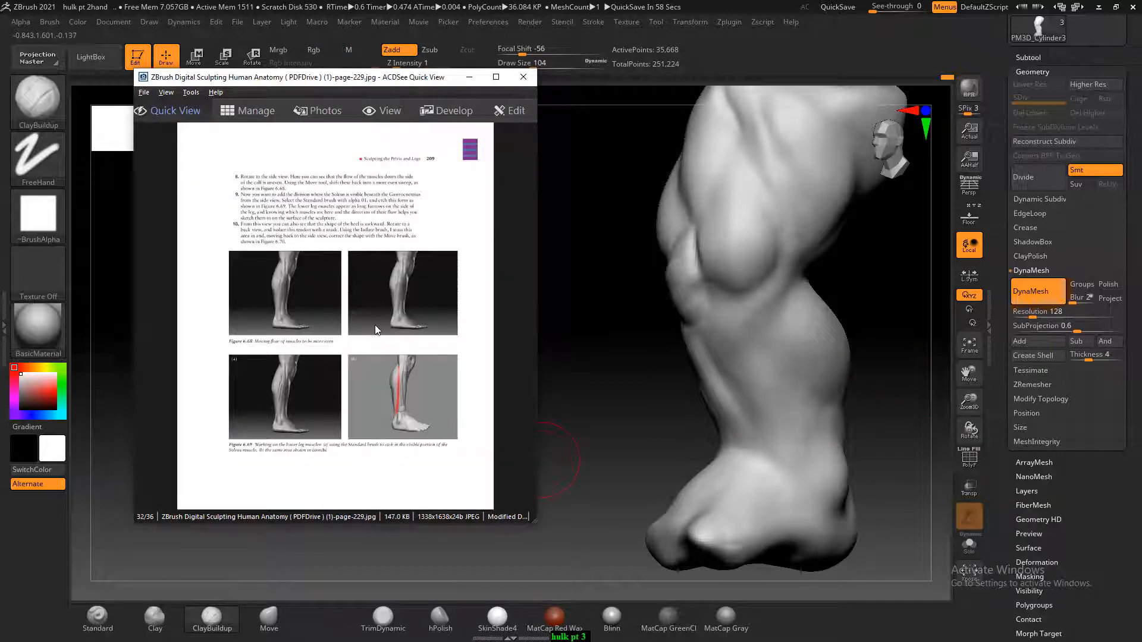
{"action": "scroll", "coordinate": [376, 324], "scroll_direction": "up", "scroll_amount": 3, "text": "ctrl"}
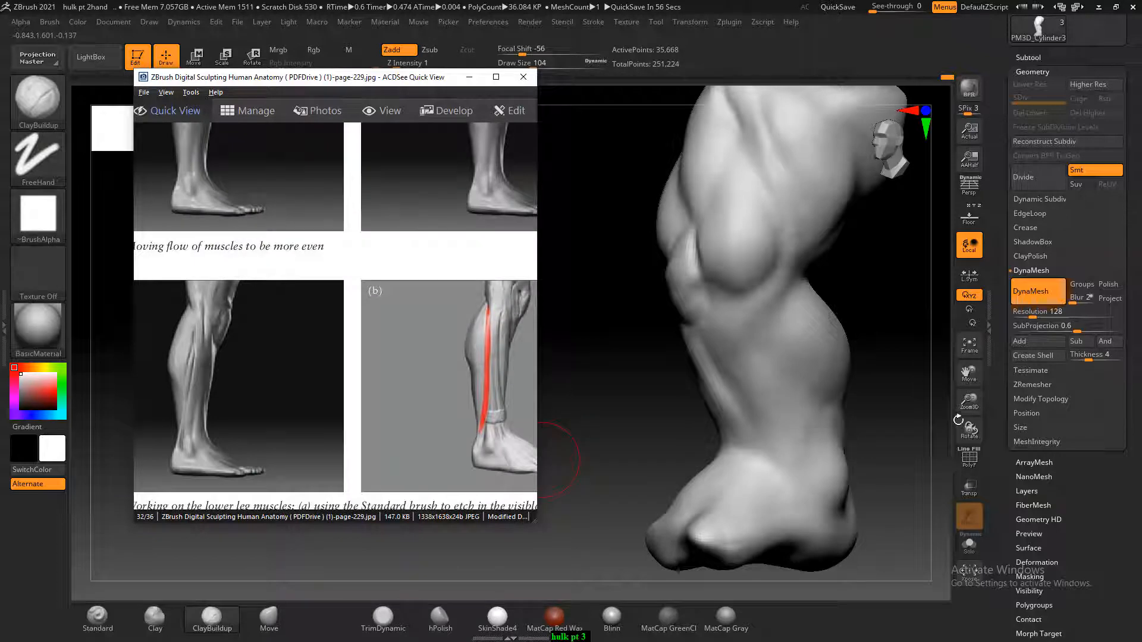
{"action": "left_click_drag", "start_coordinate": [958, 419], "coordinate": [705, 373]}
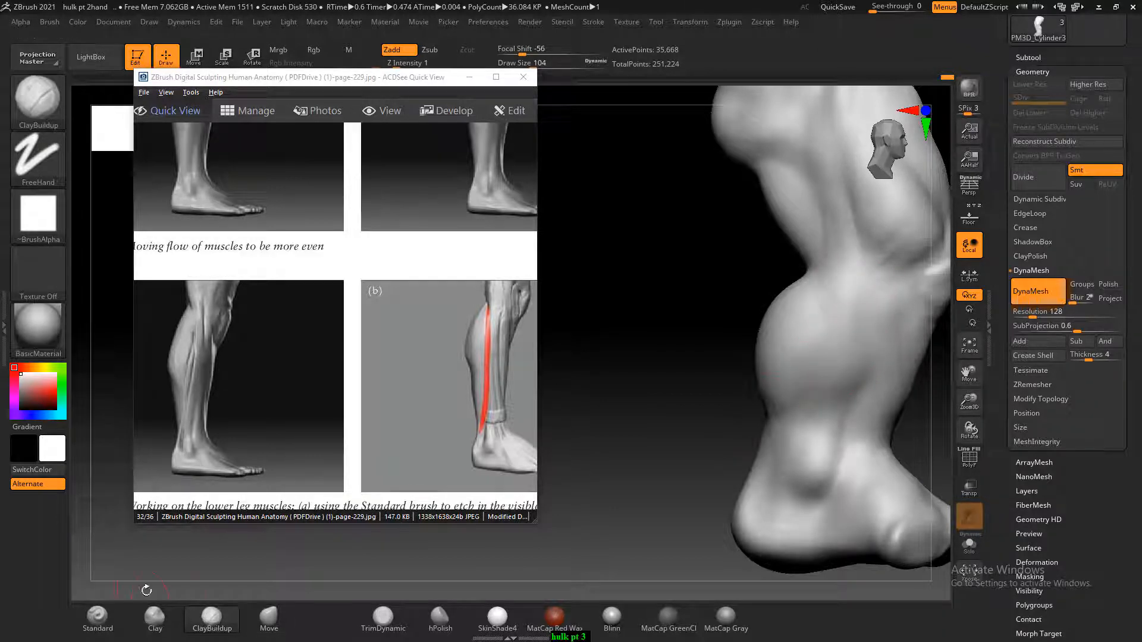
{"action": "left_click", "coordinate": [97, 617]}
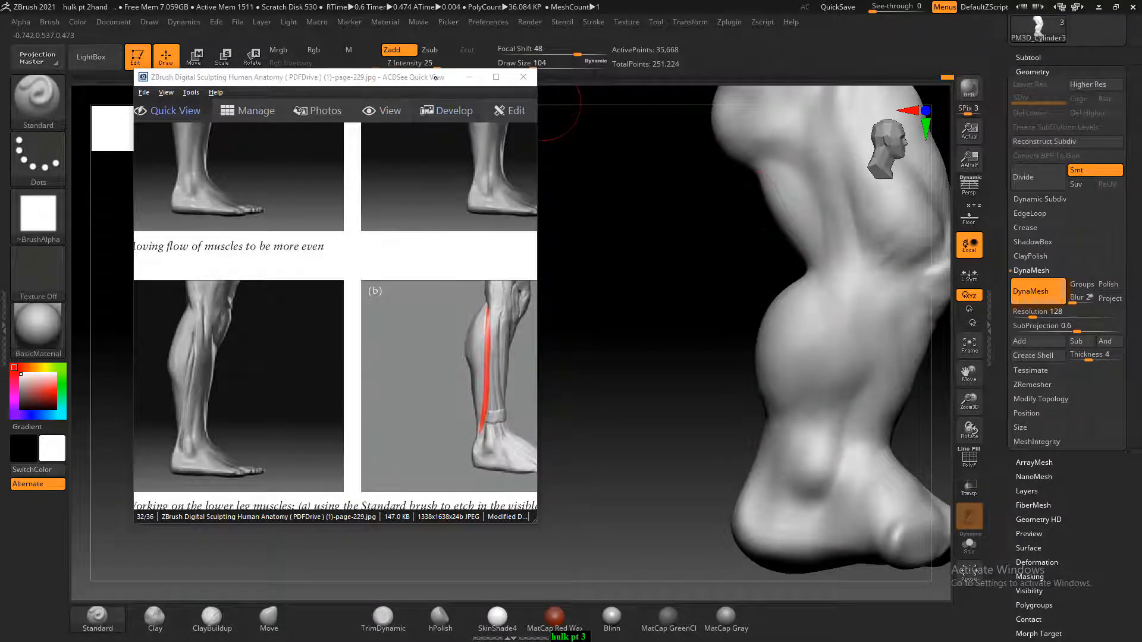
{"action": "left_click_drag", "start_coordinate": [440, 64], "coordinate": [392, 64]}
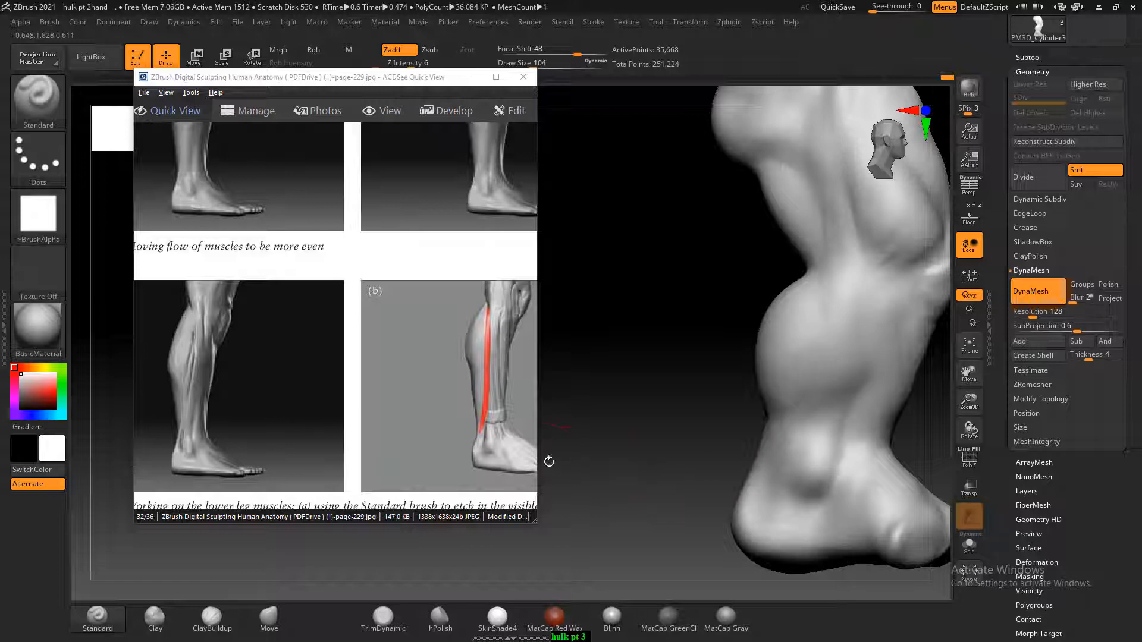
Refine and smooth the shin below the kneecap with ClayBuildup at draw size 104, using the front leg view in Figure 6.76 on page-232
{"action": "scroll", "coordinate": [369, 380], "scroll_direction": "down", "scroll_amount": 4}
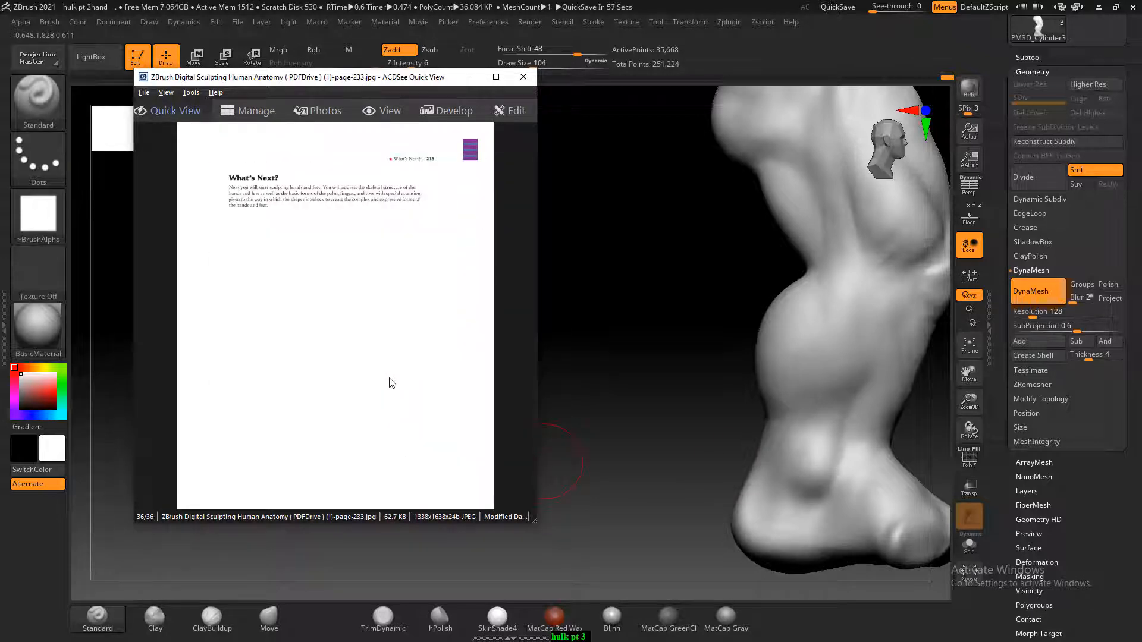
{"action": "scroll", "coordinate": [391, 383], "scroll_direction": "up", "scroll_amount": 1}
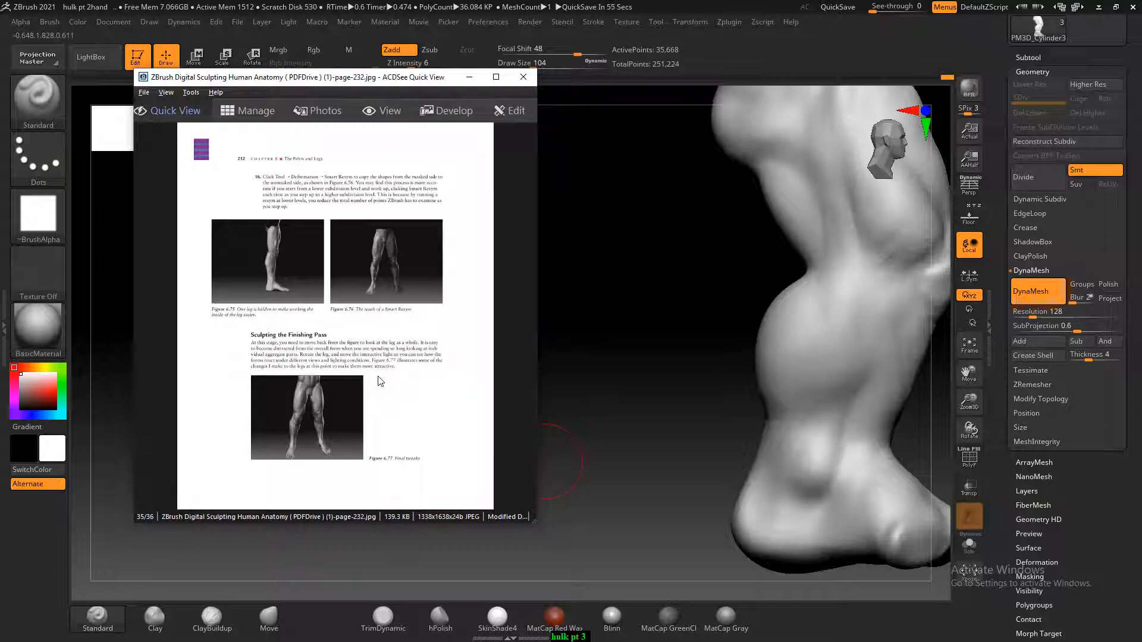
{"action": "scroll", "coordinate": [381, 381], "scroll_direction": "up", "scroll_amount": 4, "text": "ctrl"}
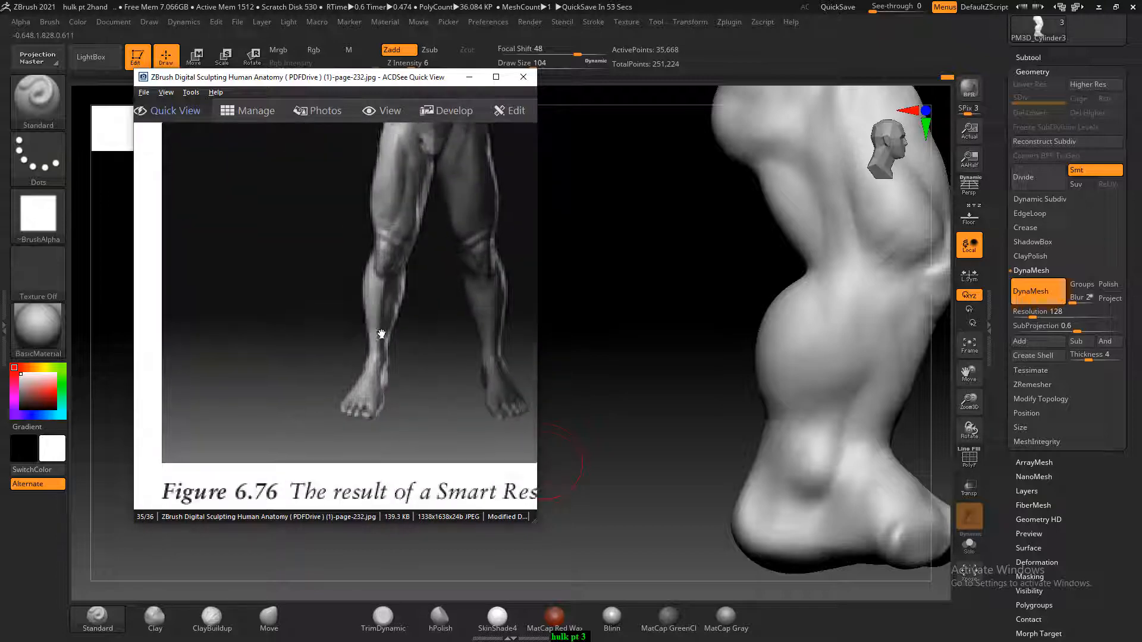
{"action": "mouse_move", "coordinate": [614, 337]}
{"action": "left_mouse_down"}
{"action": "mouse_move", "coordinate": [634, 286]}
{"action": "mouse_move", "coordinate": [696, 270]}
{"action": "mouse_move", "coordinate": [575, 314]}
{"action": "mouse_move", "coordinate": [627, 422]}
{"action": "mouse_move", "coordinate": [309, 593]}
{"action": "left_mouse_up"}
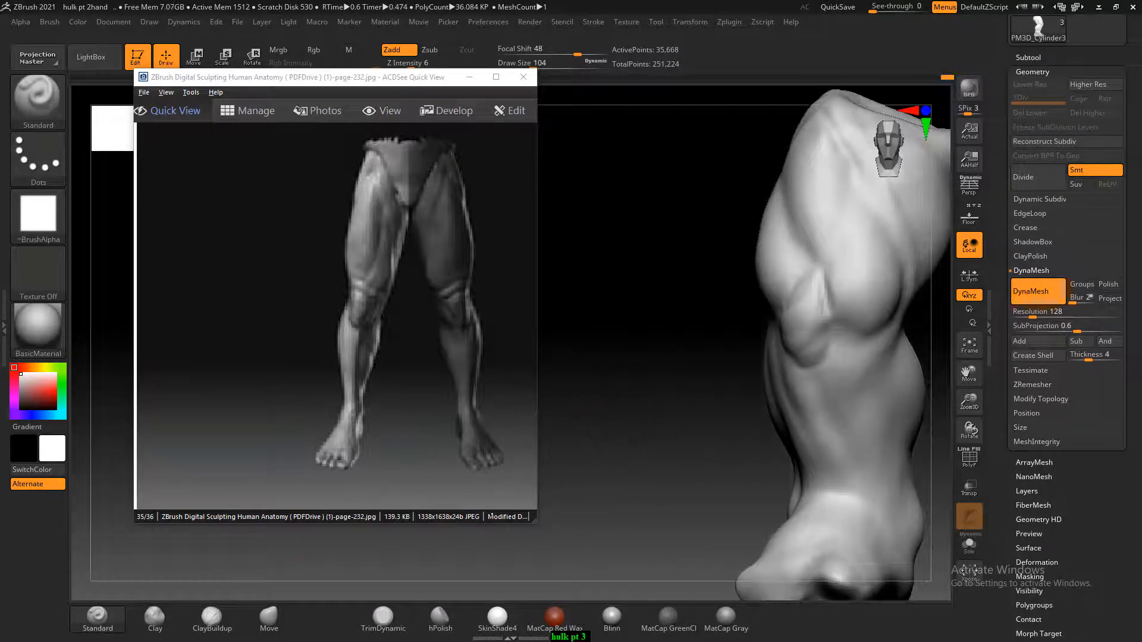
{"action": "left_click", "coordinate": [226, 624]}
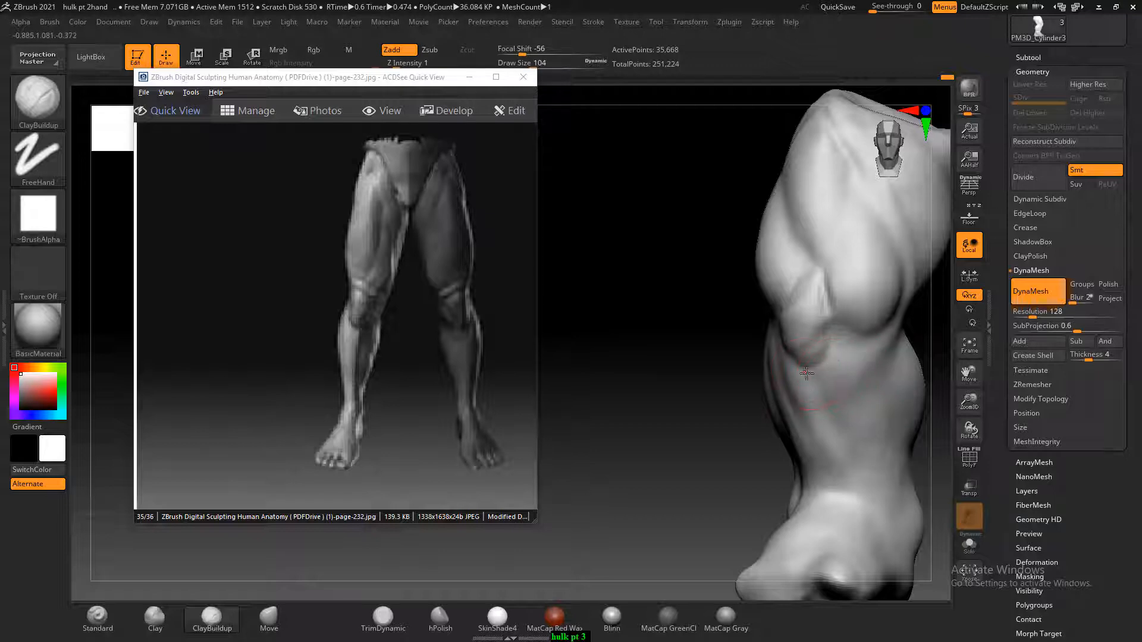
{"action": "key", "text": "shift"}
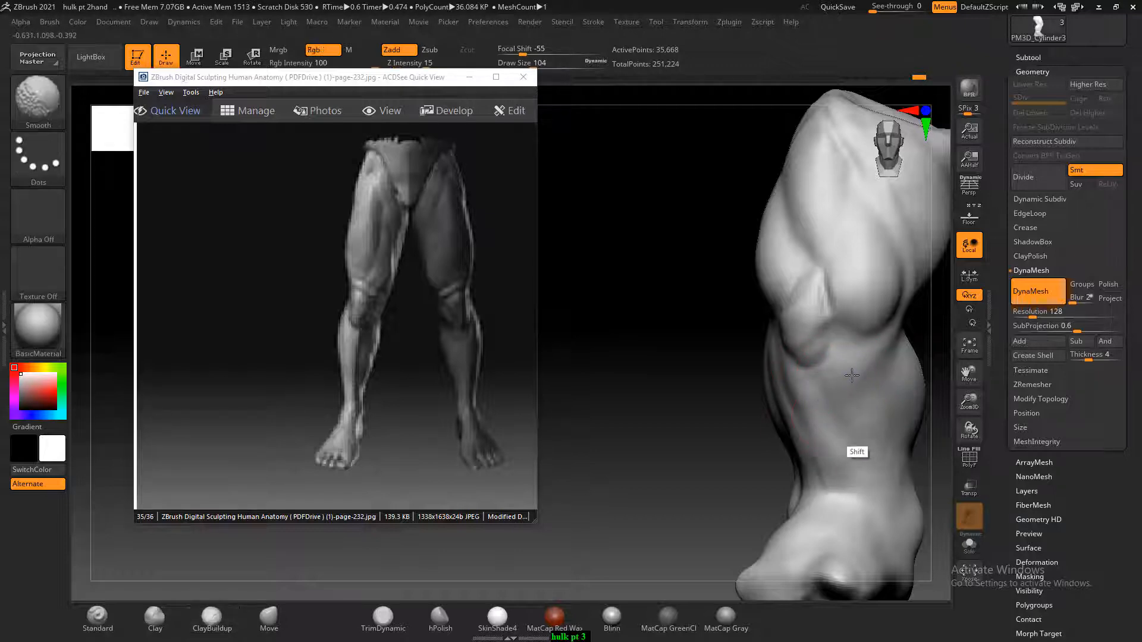
{"action": "mouse_move", "coordinate": [789, 422]}
{"action": "left_mouse_down", "text": "shift"}
{"action": "mouse_move", "coordinate": [768, 353]}
{"action": "mouse_move", "coordinate": [819, 459]}
{"action": "mouse_move", "coordinate": [821, 366]}
{"action": "left_mouse_up", "text": "shift"}
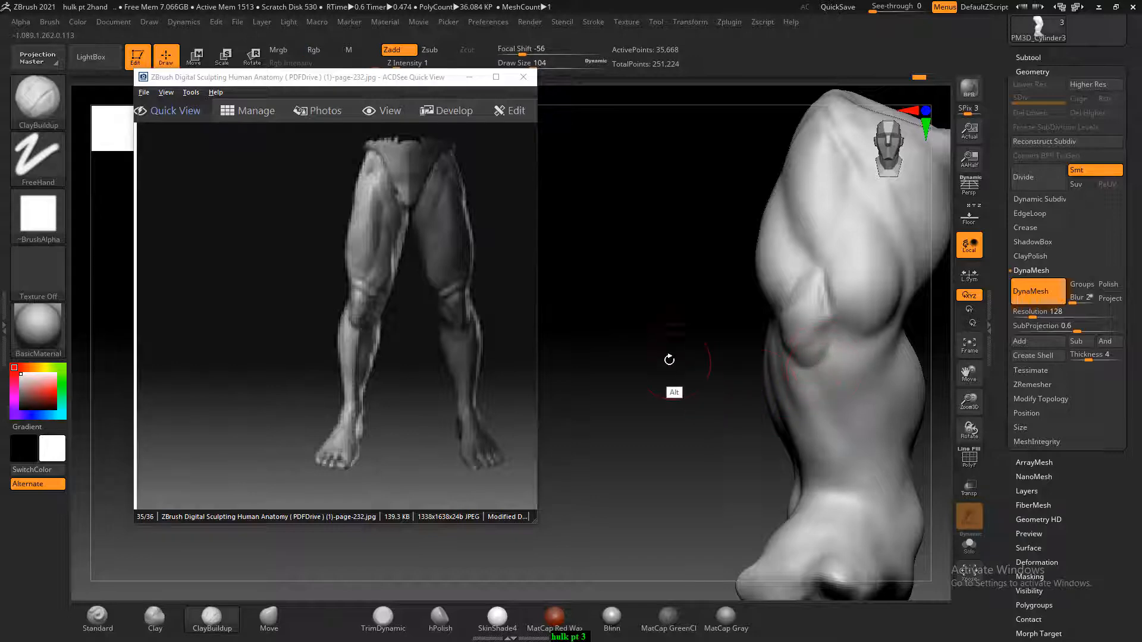
Build up the kneecap and its upper edges with ClayBuildup at draw size 60 and smooth the strokes
{"action": "left_click_drag", "start_coordinate": [668, 359], "coordinate": [679, 382], "text": "alt"}
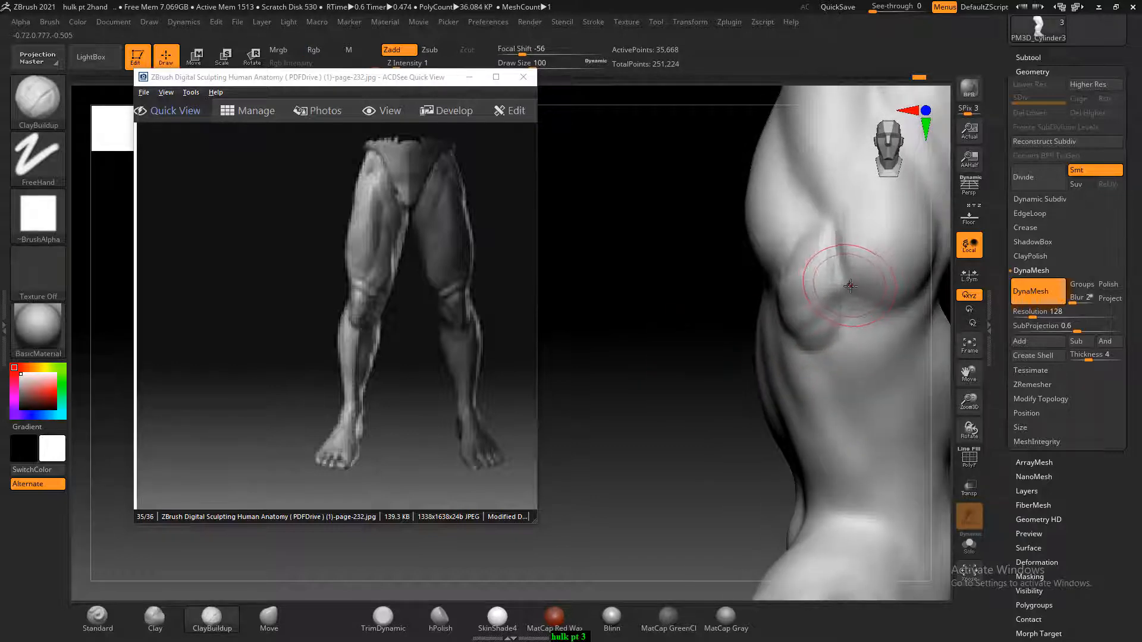
{"action": "key", "text": "bracketleft"}
{"action": "key", "text": "bracketleft"}
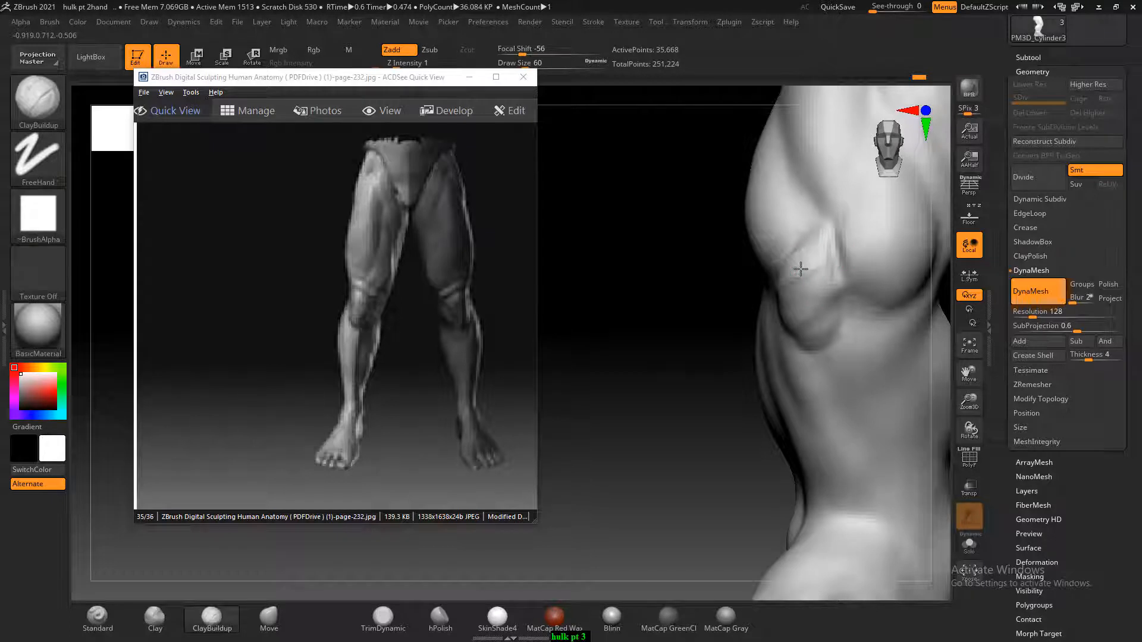
{"action": "left_click_drag", "start_coordinate": [689, 309], "coordinate": [747, 314]}
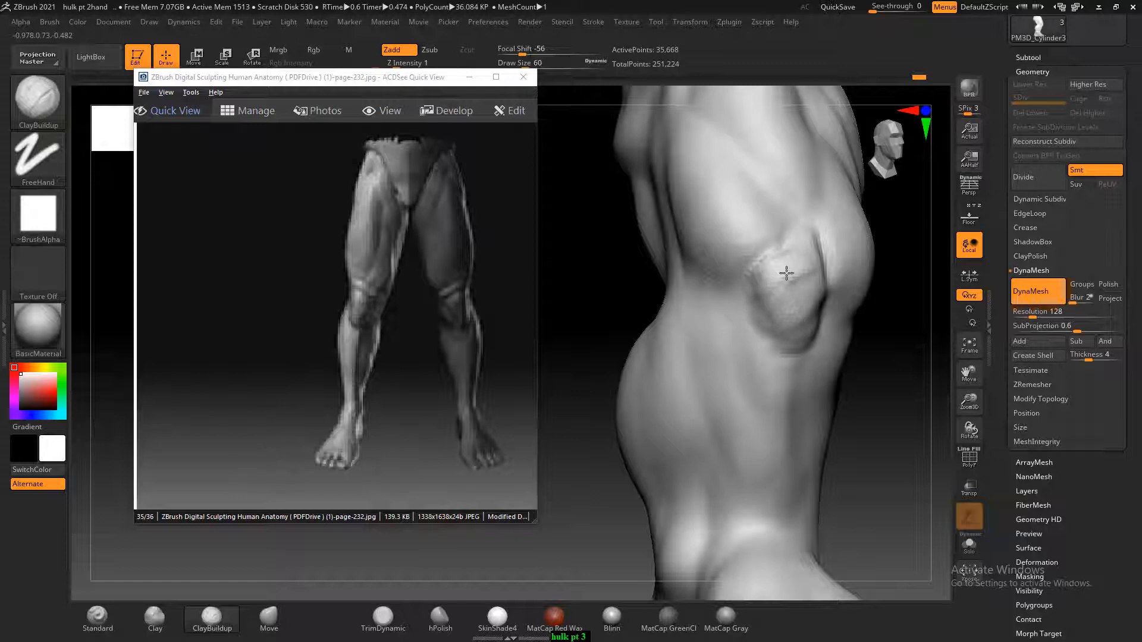
{"action": "mouse_move", "coordinate": [805, 267]}
{"action": "left_mouse_down", "text": "shift"}
{"action": "mouse_move", "coordinate": [794, 290]}
{"action": "mouse_move", "coordinate": [791, 270]}
{"action": "left_mouse_up", "text": "shift"}
{"action": "left_click_drag", "start_coordinate": [891, 380], "coordinate": [704, 392]}
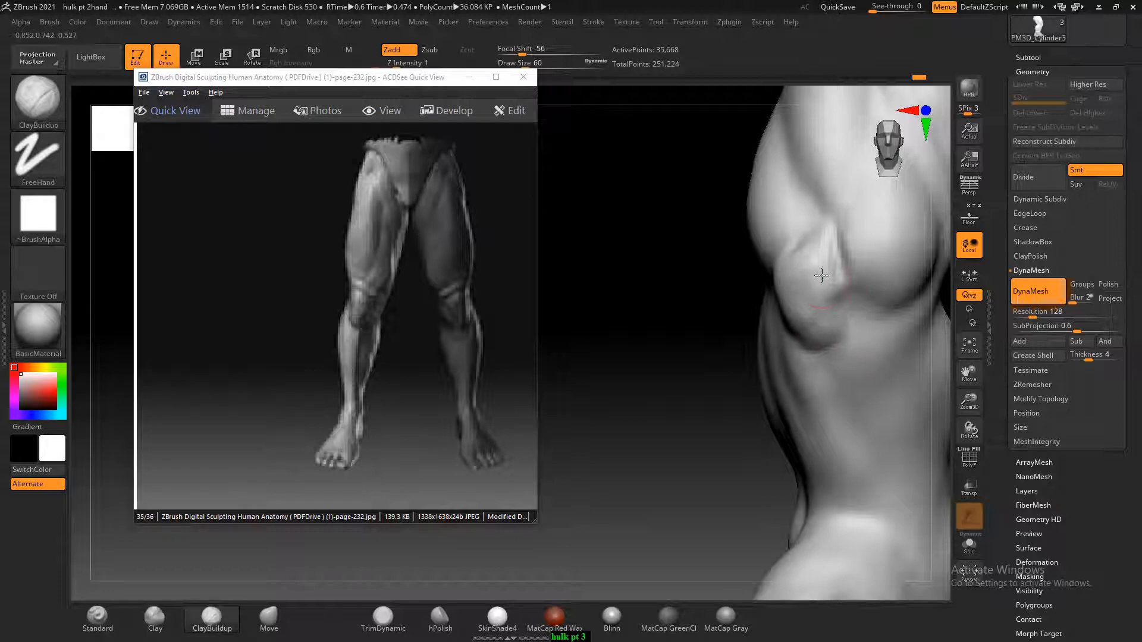
{"action": "mouse_move", "coordinate": [831, 284]}
{"action": "left_mouse_down"}
{"action": "mouse_move", "coordinate": [805, 247]}
{"action": "mouse_move", "coordinate": [816, 227]}
{"action": "mouse_move", "coordinate": [823, 297]}
{"action": "mouse_move", "coordinate": [792, 316]}
{"action": "mouse_move", "coordinate": [837, 288]}
{"action": "mouse_move", "coordinate": [813, 314]}
{"action": "left_mouse_up"}
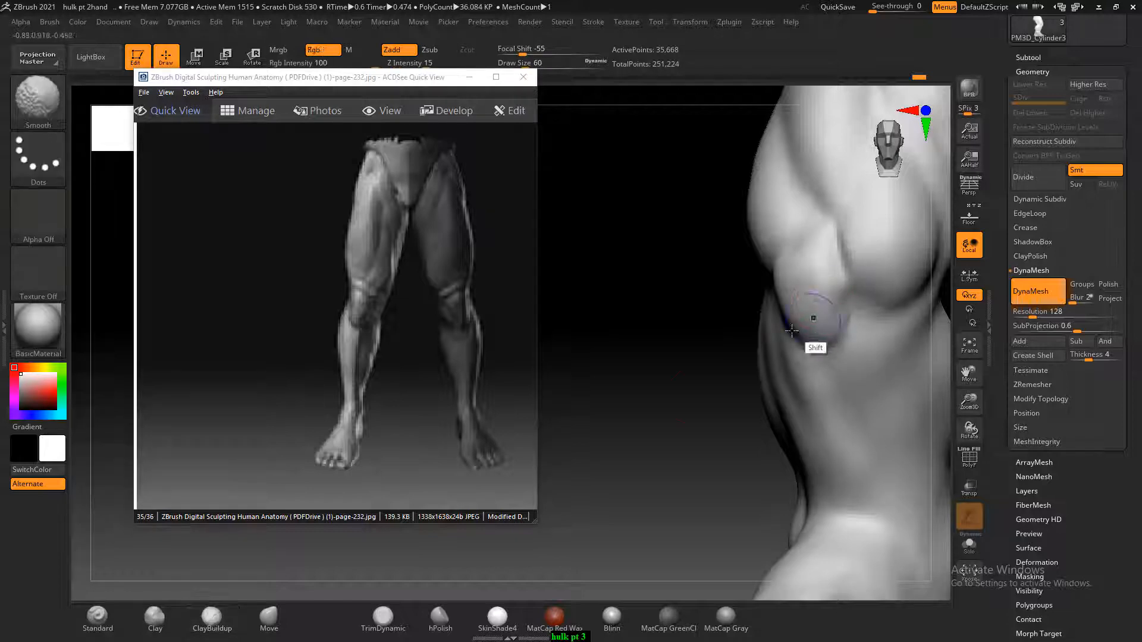
Minimize the page-232 leg reference and examine the whole leg's proportions from the front and side
{"action": "left_click_drag", "start_coordinate": [694, 433], "coordinate": [691, 345], "text": "alt"}
{"action": "left_click_drag", "start_coordinate": [773, 356], "coordinate": [721, 378], "text": "alt"}
{"action": "mouse_move", "coordinate": [873, 355]}
{"action": "left_mouse_down"}
{"action": "mouse_move", "coordinate": [876, 367]}
{"action": "mouse_move", "coordinate": [895, 349]}
{"action": "left_mouse_up"}
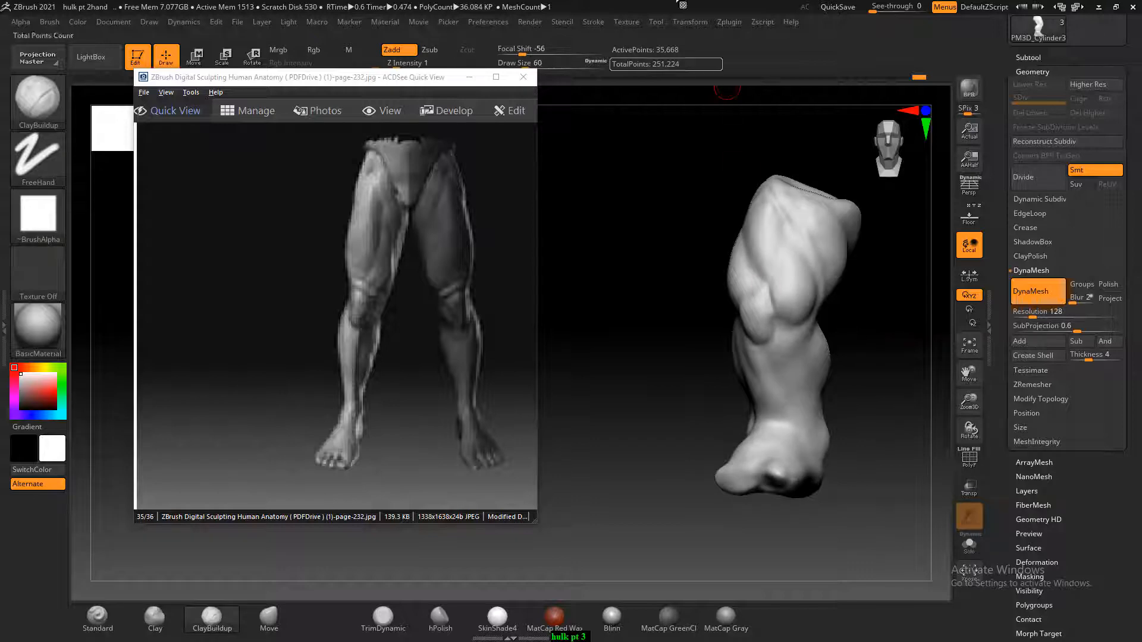
{"action": "left_click", "coordinate": [470, 82]}
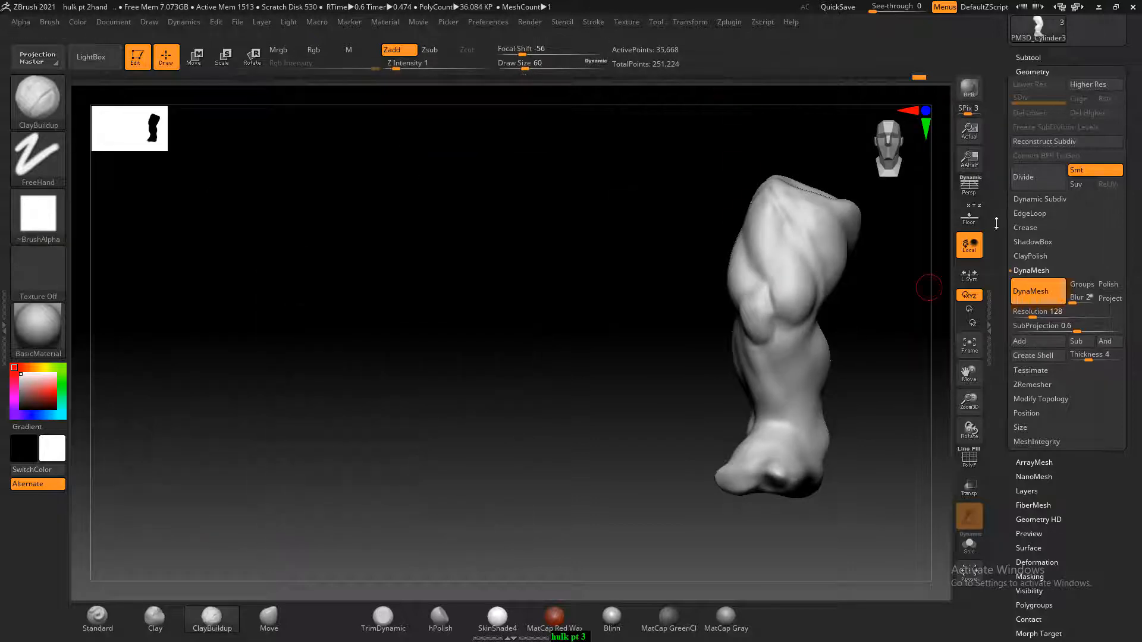
{"action": "left_click", "coordinate": [975, 224]}
{"action": "left_click_drag", "start_coordinate": [890, 344], "coordinate": [886, 344], "text": "shift"}
{"action": "mouse_move", "coordinate": [886, 344]}
{"action": "left_mouse_down", "text": "alt"}
{"action": "mouse_move", "coordinate": [792, 315]}
{"action": "mouse_move", "coordinate": [786, 340]}
{"action": "left_mouse_up", "text": "alt"}
{"action": "mouse_move", "coordinate": [795, 295]}
{"action": "left_mouse_down", "text": "alt"}
{"action": "mouse_move", "coordinate": [797, 326]}
{"action": "mouse_move", "coordinate": [719, 278]}
{"action": "left_mouse_up", "text": "alt"}
{"action": "left_click", "coordinate": [970, 224]}
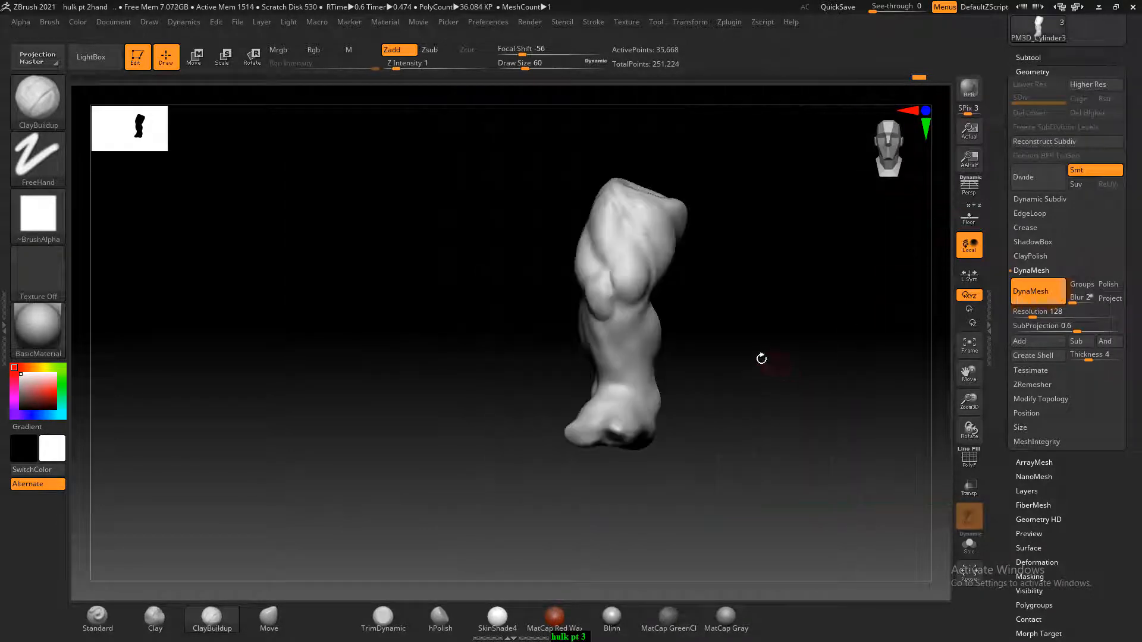
{"action": "mouse_move", "coordinate": [759, 357]}
{"action": "left_mouse_down"}
{"action": "mouse_move", "coordinate": [830, 372]}
{"action": "mouse_move", "coordinate": [764, 362]}
{"action": "mouse_move", "coordinate": [744, 398]}
{"action": "mouse_move", "coordinate": [801, 395]}
{"action": "mouse_move", "coordinate": [823, 377]}
{"action": "mouse_move", "coordinate": [872, 382]}
{"action": "mouse_move", "coordinate": [833, 367]}
{"action": "mouse_move", "coordinate": [838, 390]}
{"action": "mouse_move", "coordinate": [795, 354]}
{"action": "mouse_move", "coordinate": [690, 336]}
{"action": "left_mouse_up"}
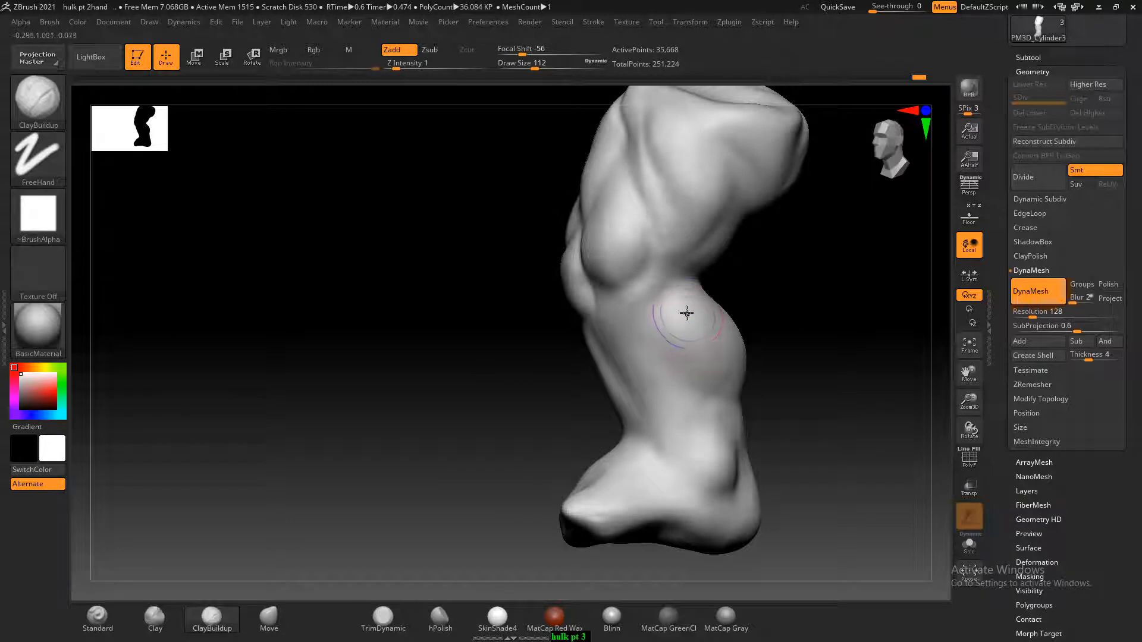
Smooth the upper calf behind the knee and both sides of the calf muscle at draw size 112
{"action": "key", "text": "shift"}
{"action": "left_click_drag", "start_coordinate": [686, 300], "coordinate": [730, 359], "text": "shift"}
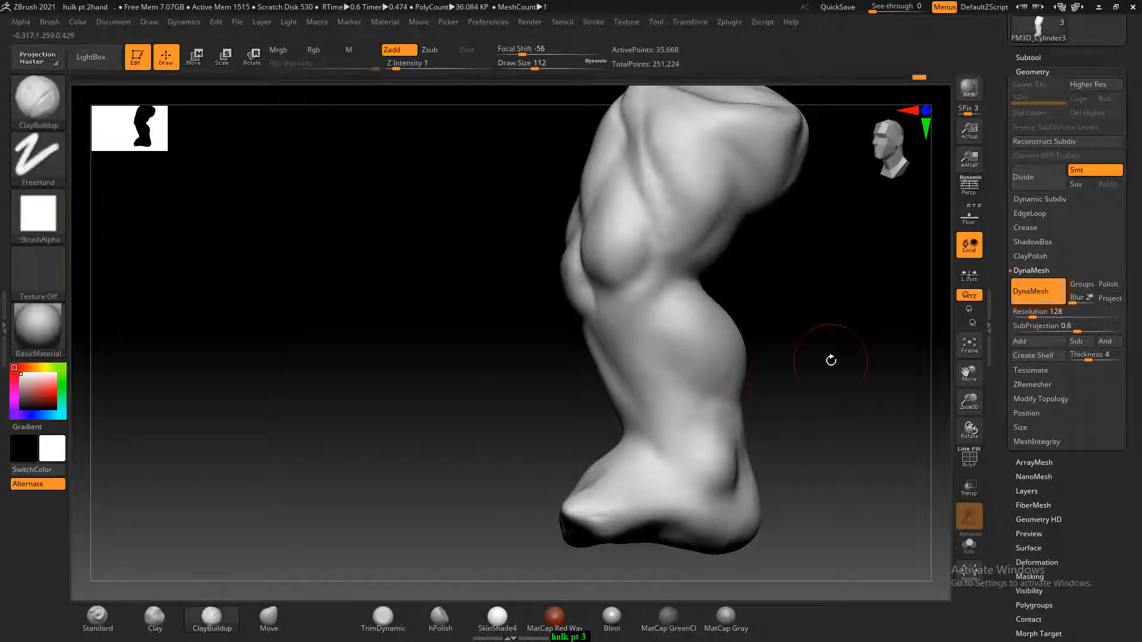
{"action": "mouse_move", "coordinate": [830, 359]}
{"action": "left_mouse_down", "text": "shift"}
{"action": "mouse_move", "coordinate": [833, 369]}
{"action": "mouse_move", "coordinate": [649, 357]}
{"action": "mouse_move", "coordinate": [701, 402]}
{"action": "left_mouse_up", "text": "shift"}
{"action": "key", "text": "shift"}
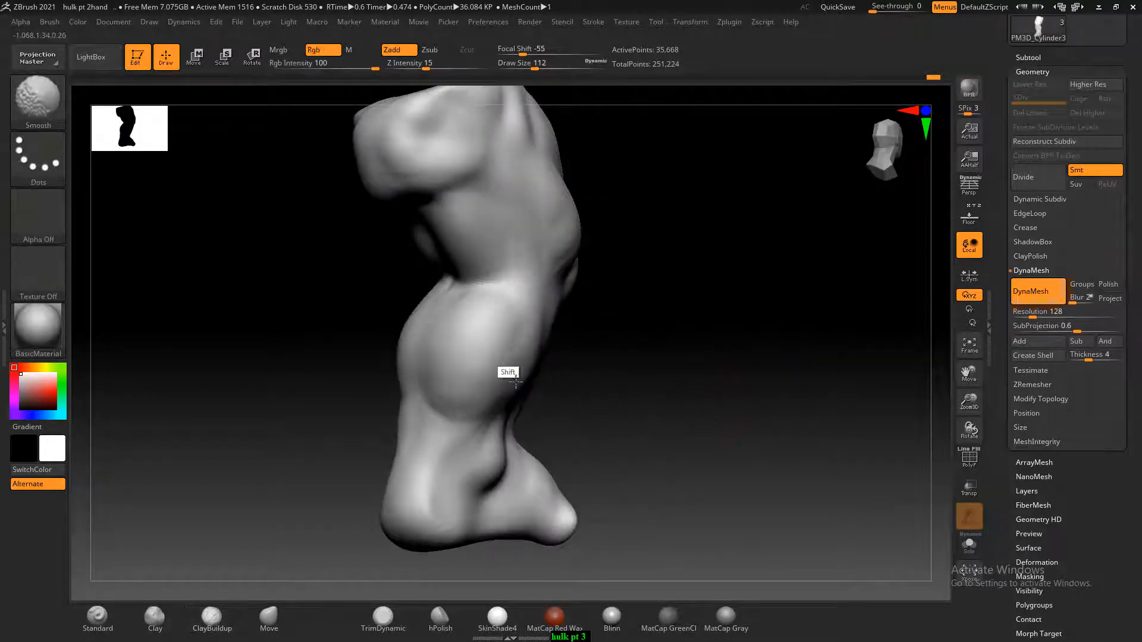
Smooth the back of the thigh between the buttock and knee at draw size 112, checking it from all sides
{"action": "left_click_drag", "start_coordinate": [639, 263], "coordinate": [766, 269]}
{"action": "left_click", "coordinate": [315, 167]}
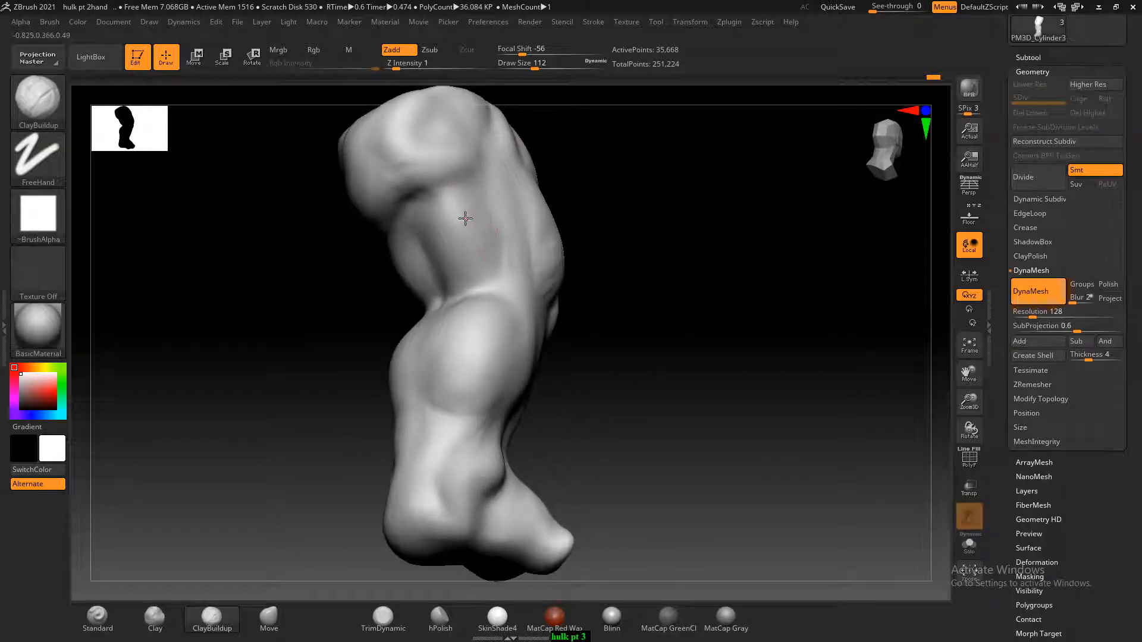
{"action": "left_click_drag", "start_coordinate": [606, 239], "coordinate": [679, 240]}
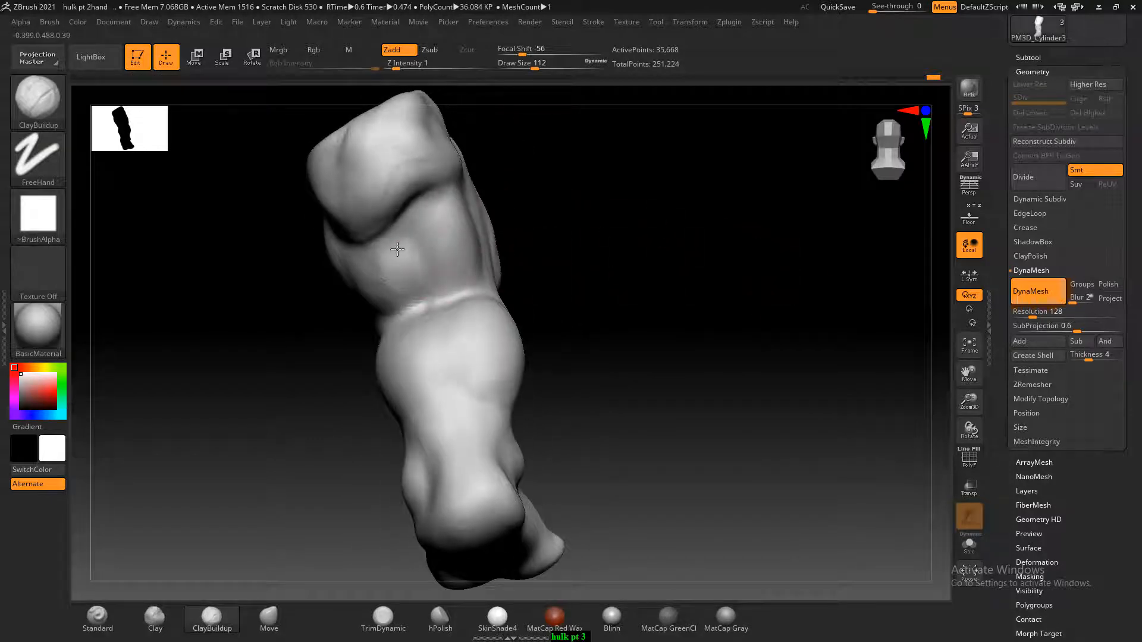
{"action": "left_click_drag", "start_coordinate": [570, 236], "coordinate": [645, 236]}
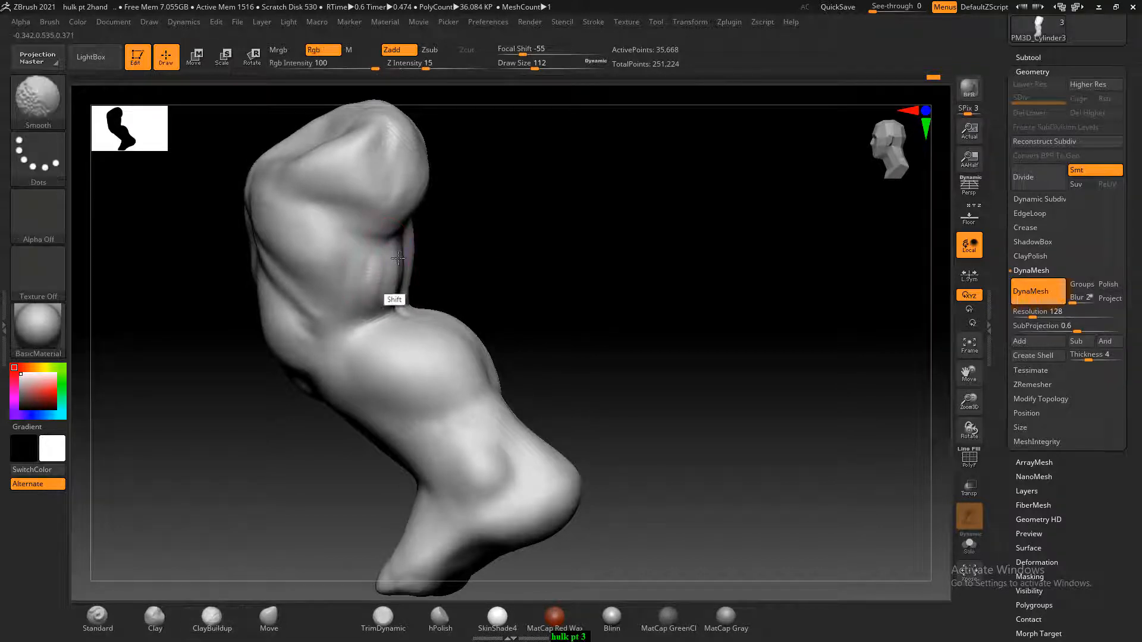
{"action": "mouse_move", "coordinate": [591, 240]}
{"action": "left_mouse_down"}
{"action": "mouse_move", "coordinate": [699, 343]}
{"action": "mouse_move", "coordinate": [670, 315]}
{"action": "mouse_move", "coordinate": [662, 347]}
{"action": "mouse_move", "coordinate": [715, 366]}
{"action": "left_mouse_up"}
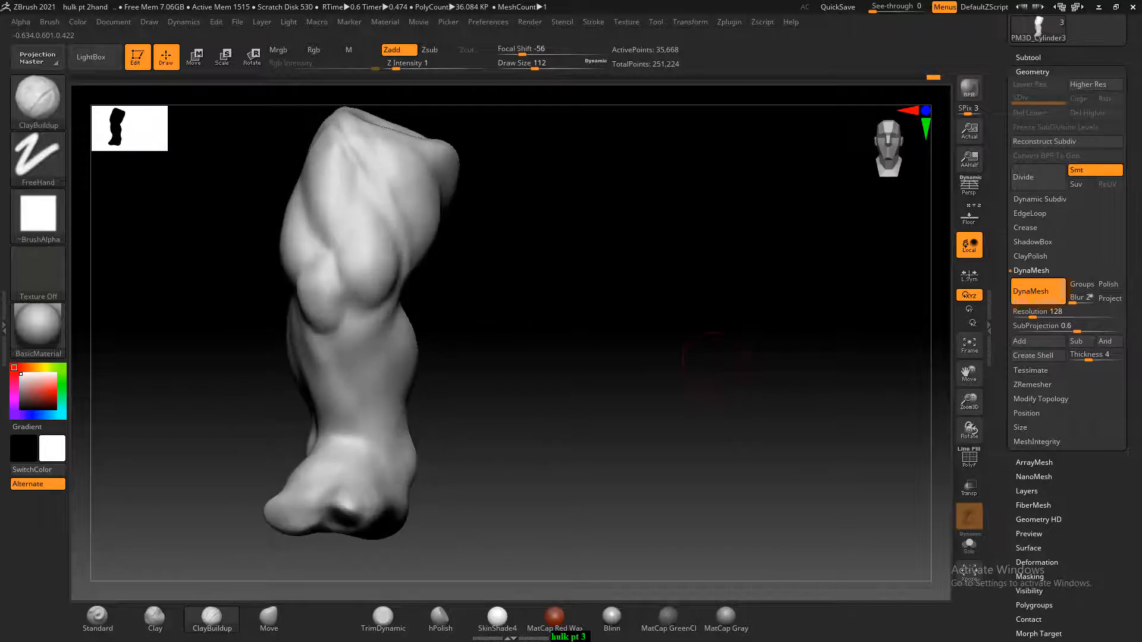
{"action": "key", "text": "alt+Tab"}
{"action": "left_click", "coordinate": [727, 184]}
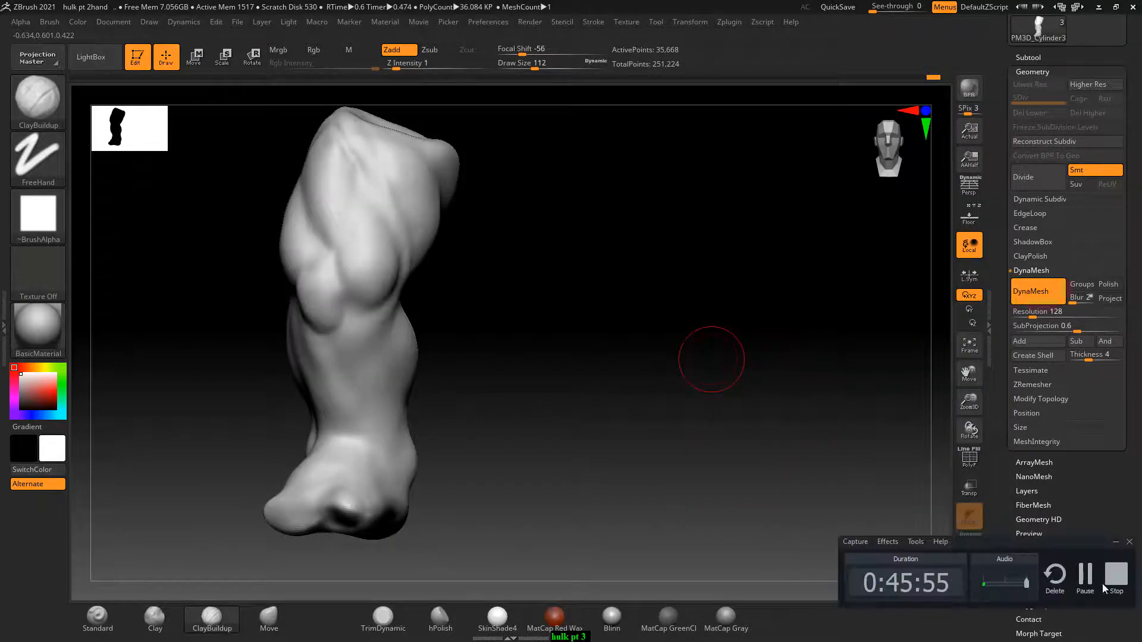